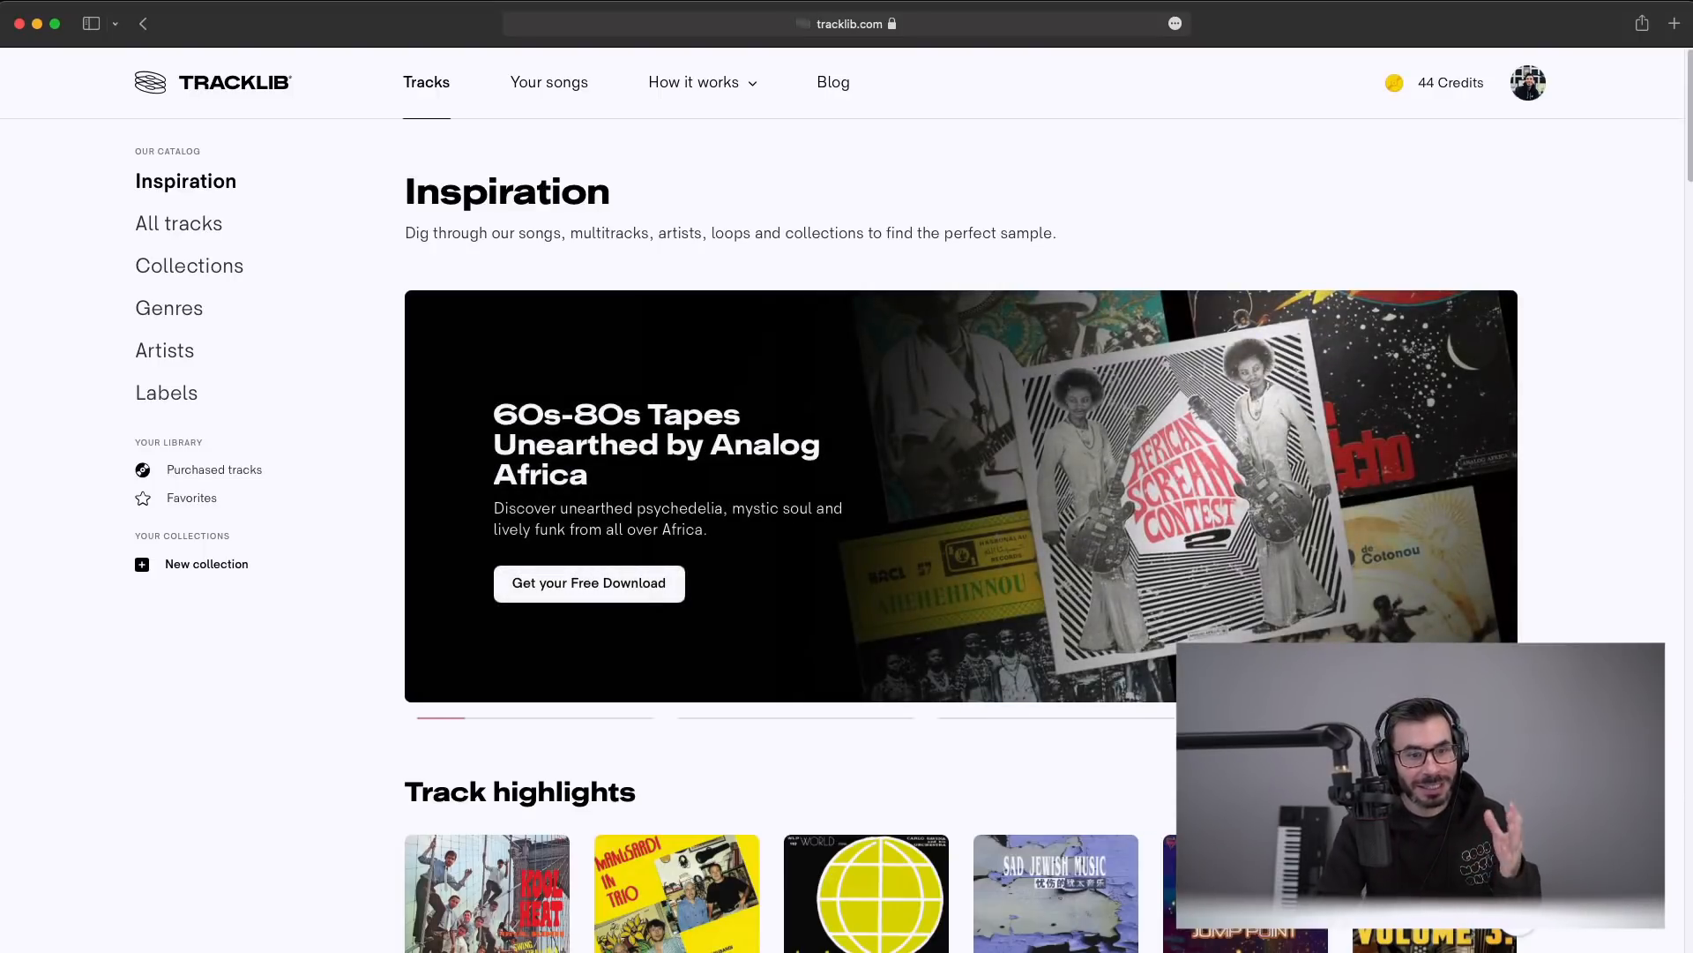
# - Look through the featured banners, track highlights, themed collections and Bollywood hits on the Inspiration page
pyautogui.scroll(-8, 935, 423)
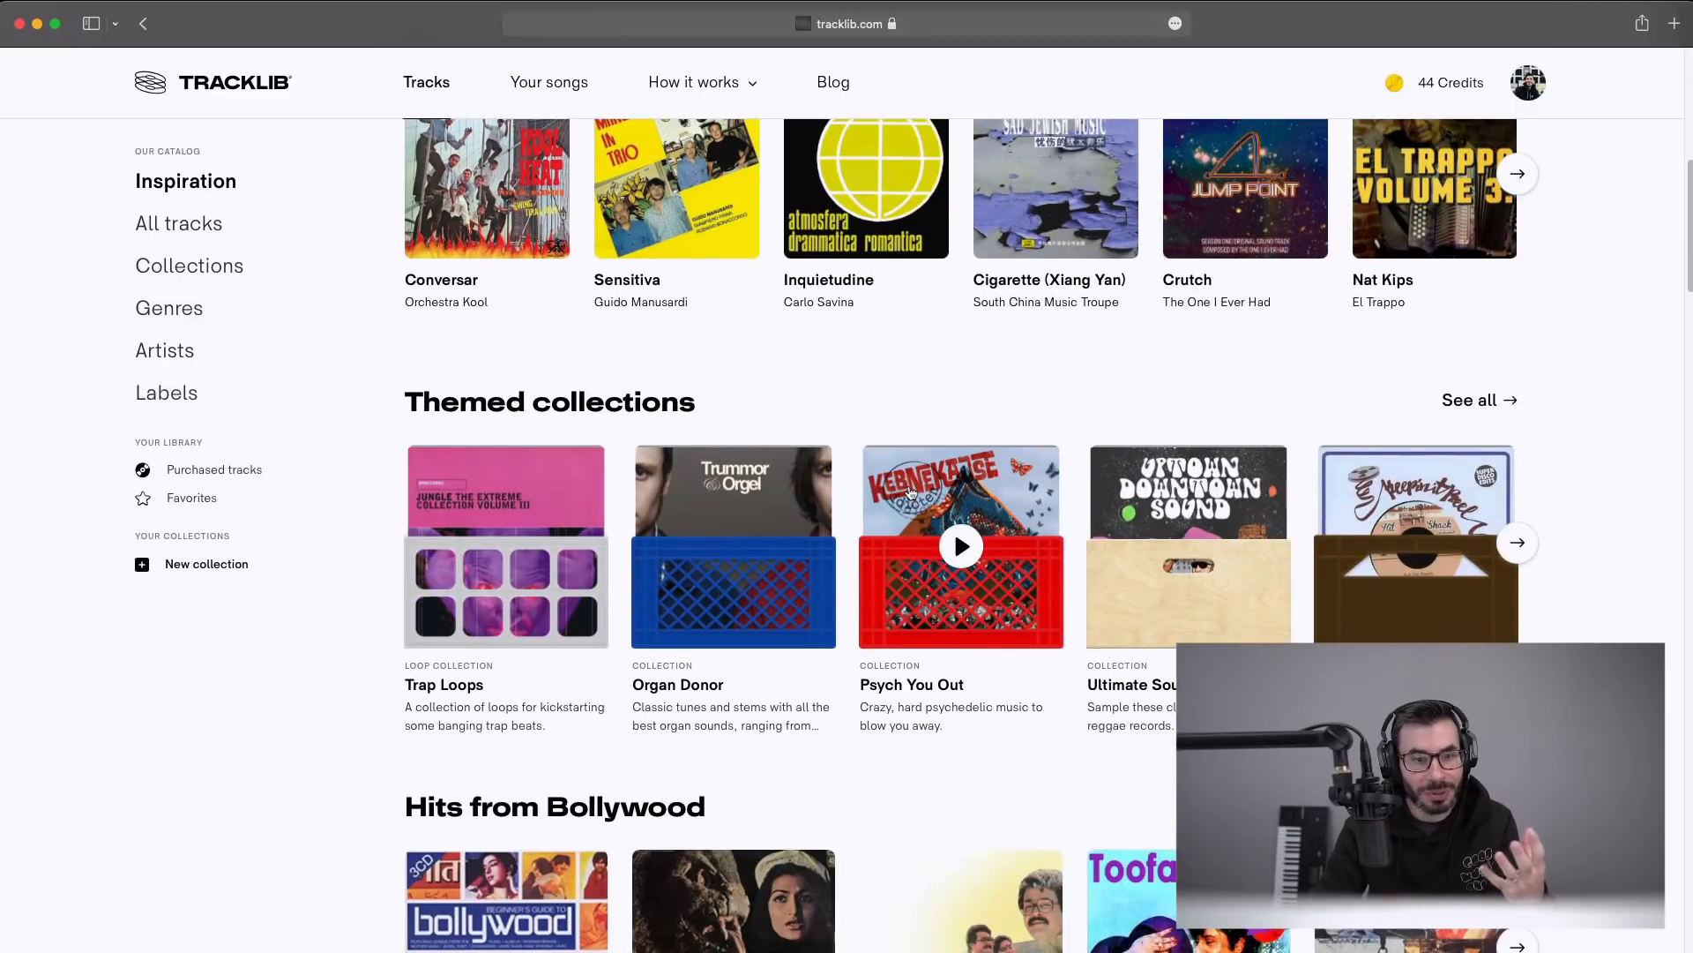
pyautogui.scroll(-2, 912, 492)
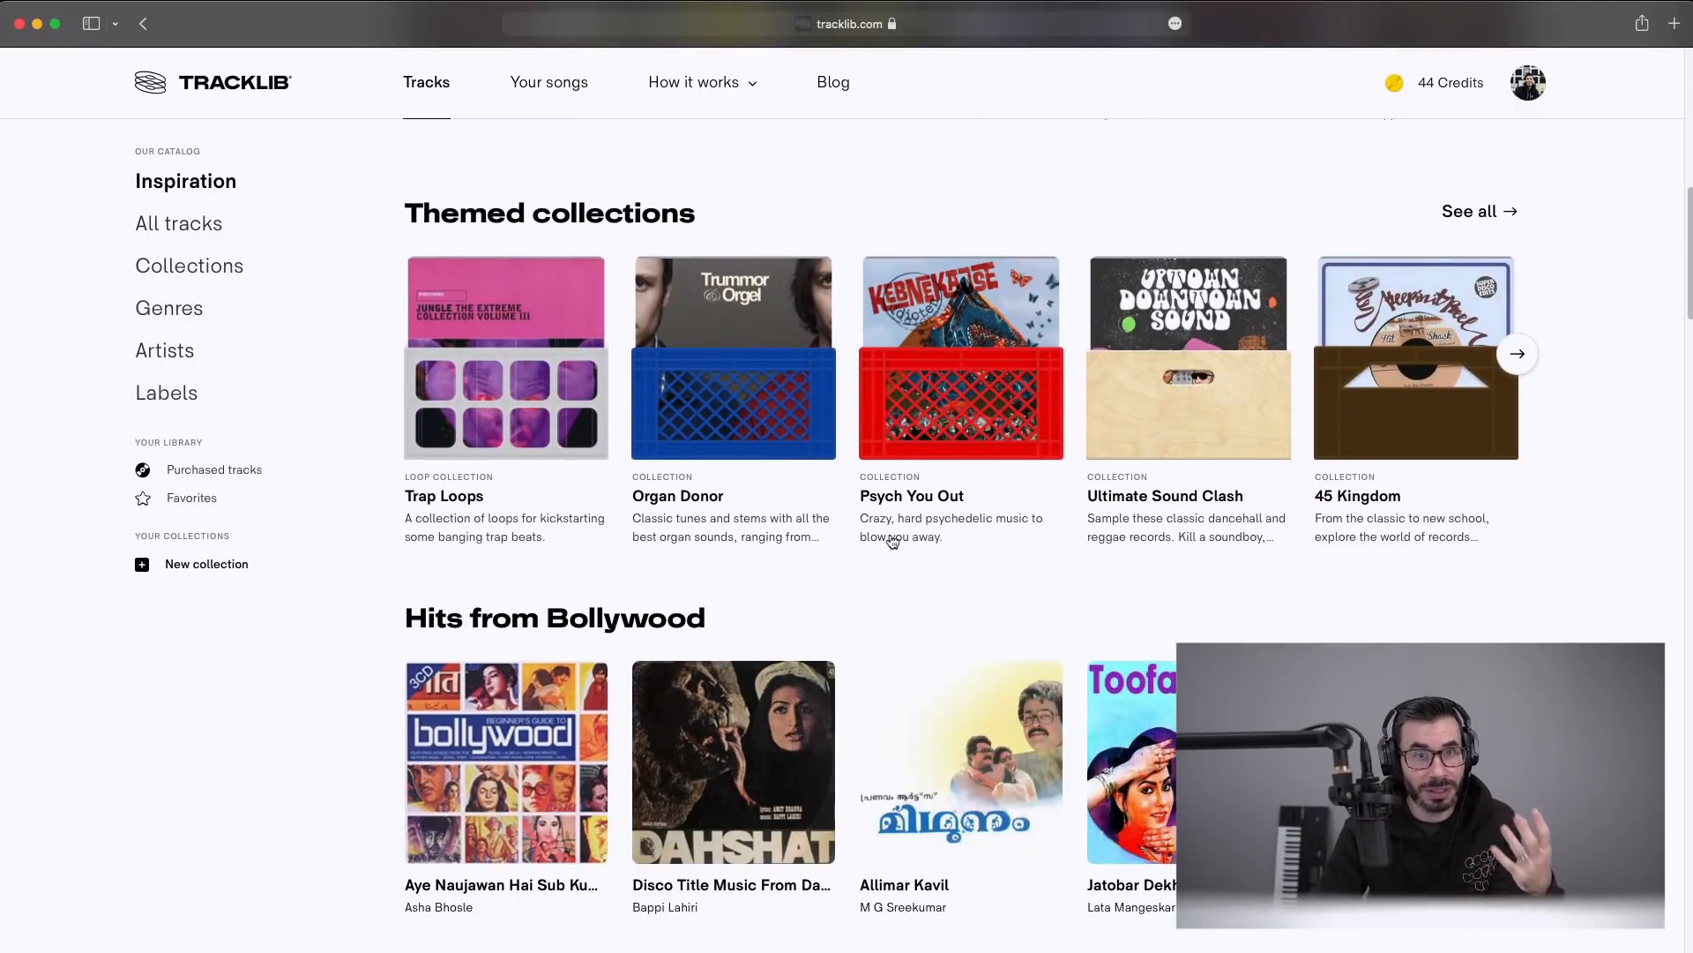
pyautogui.scroll(5, 888, 552)
pyautogui.scroll(2, 889, 553)
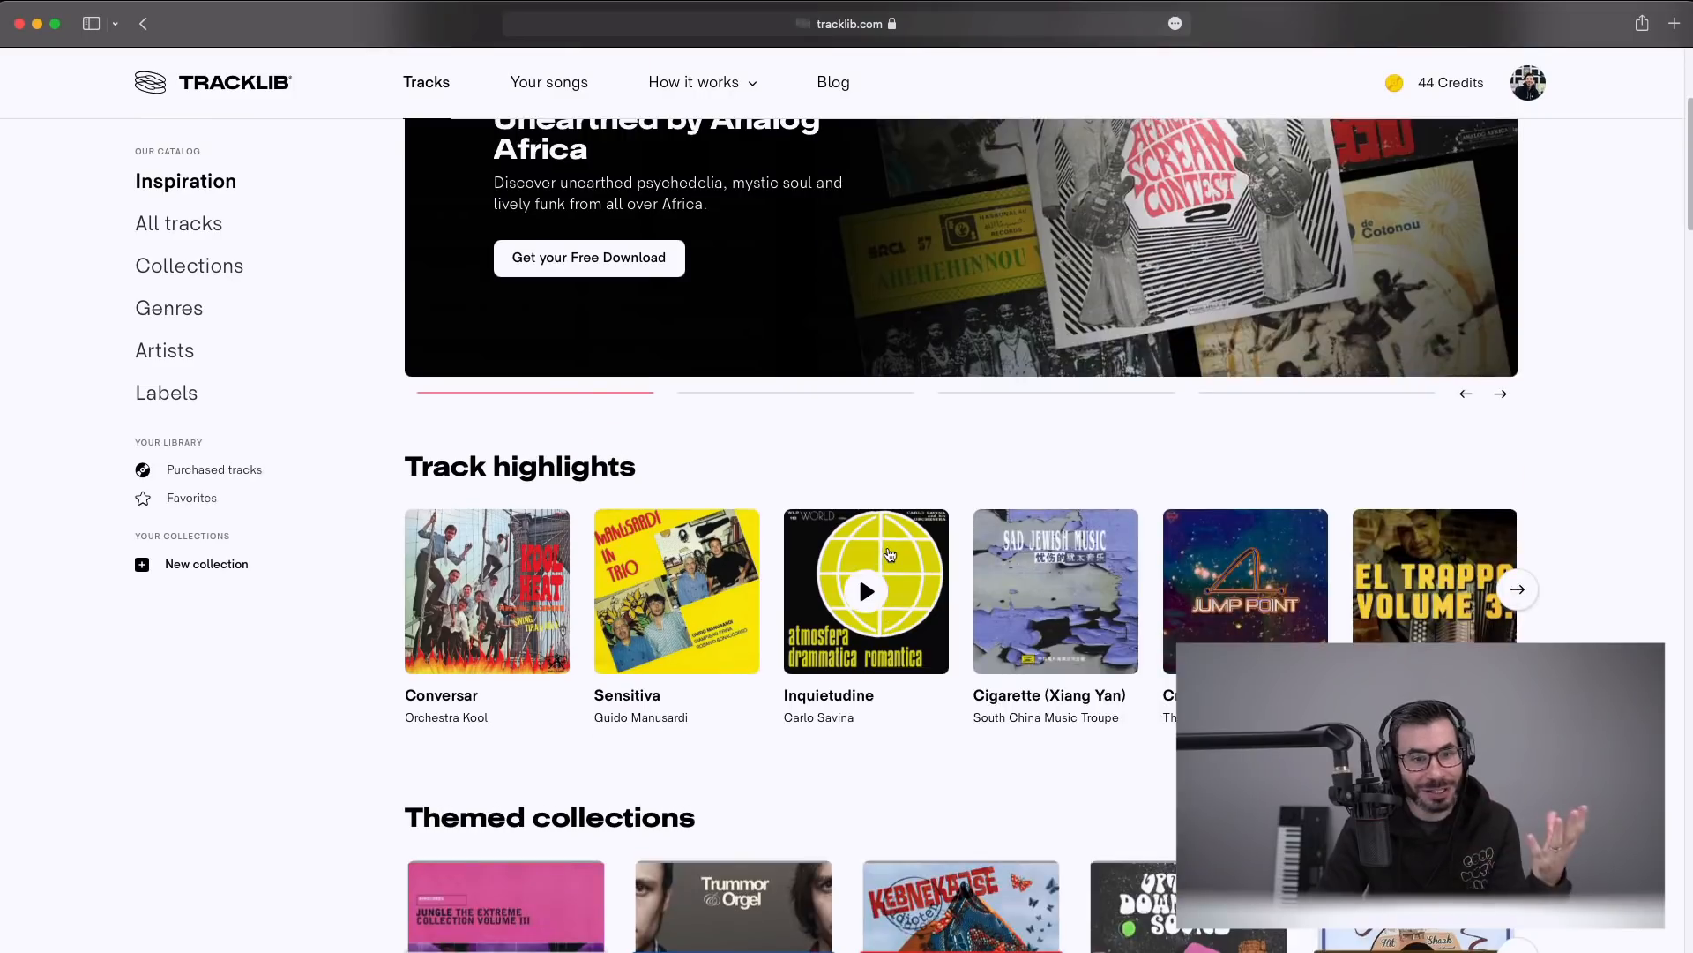
pyautogui.scroll(4, 889, 553)
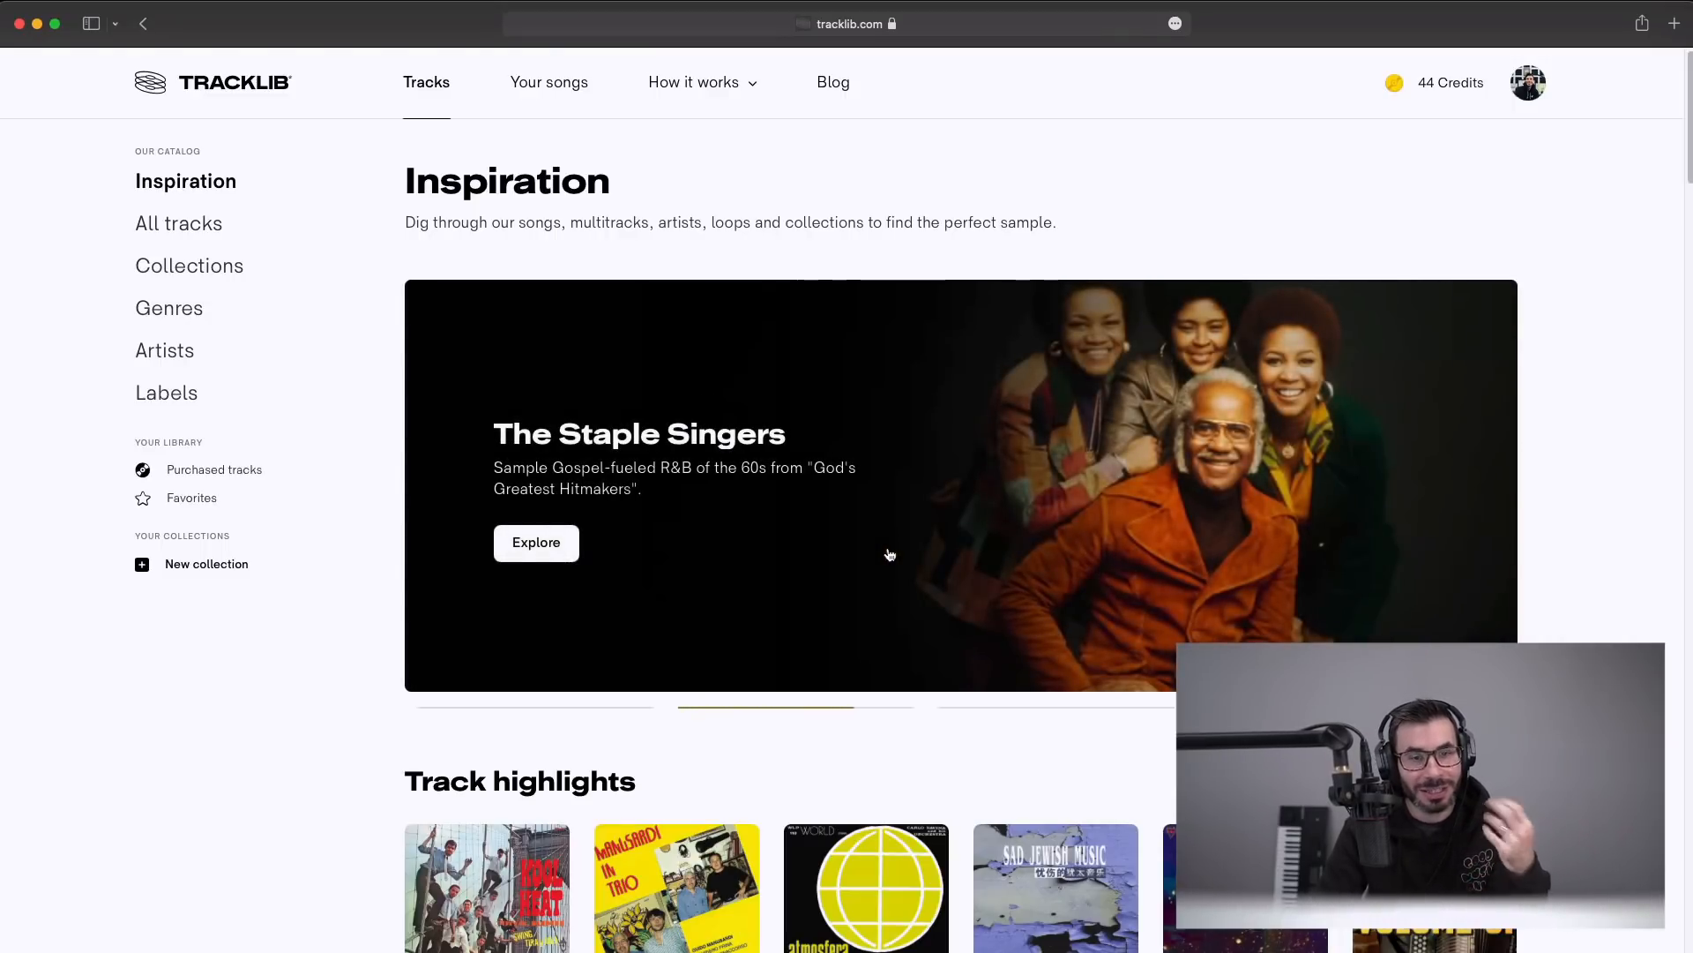
pyautogui.scroll(-3, 889, 553)
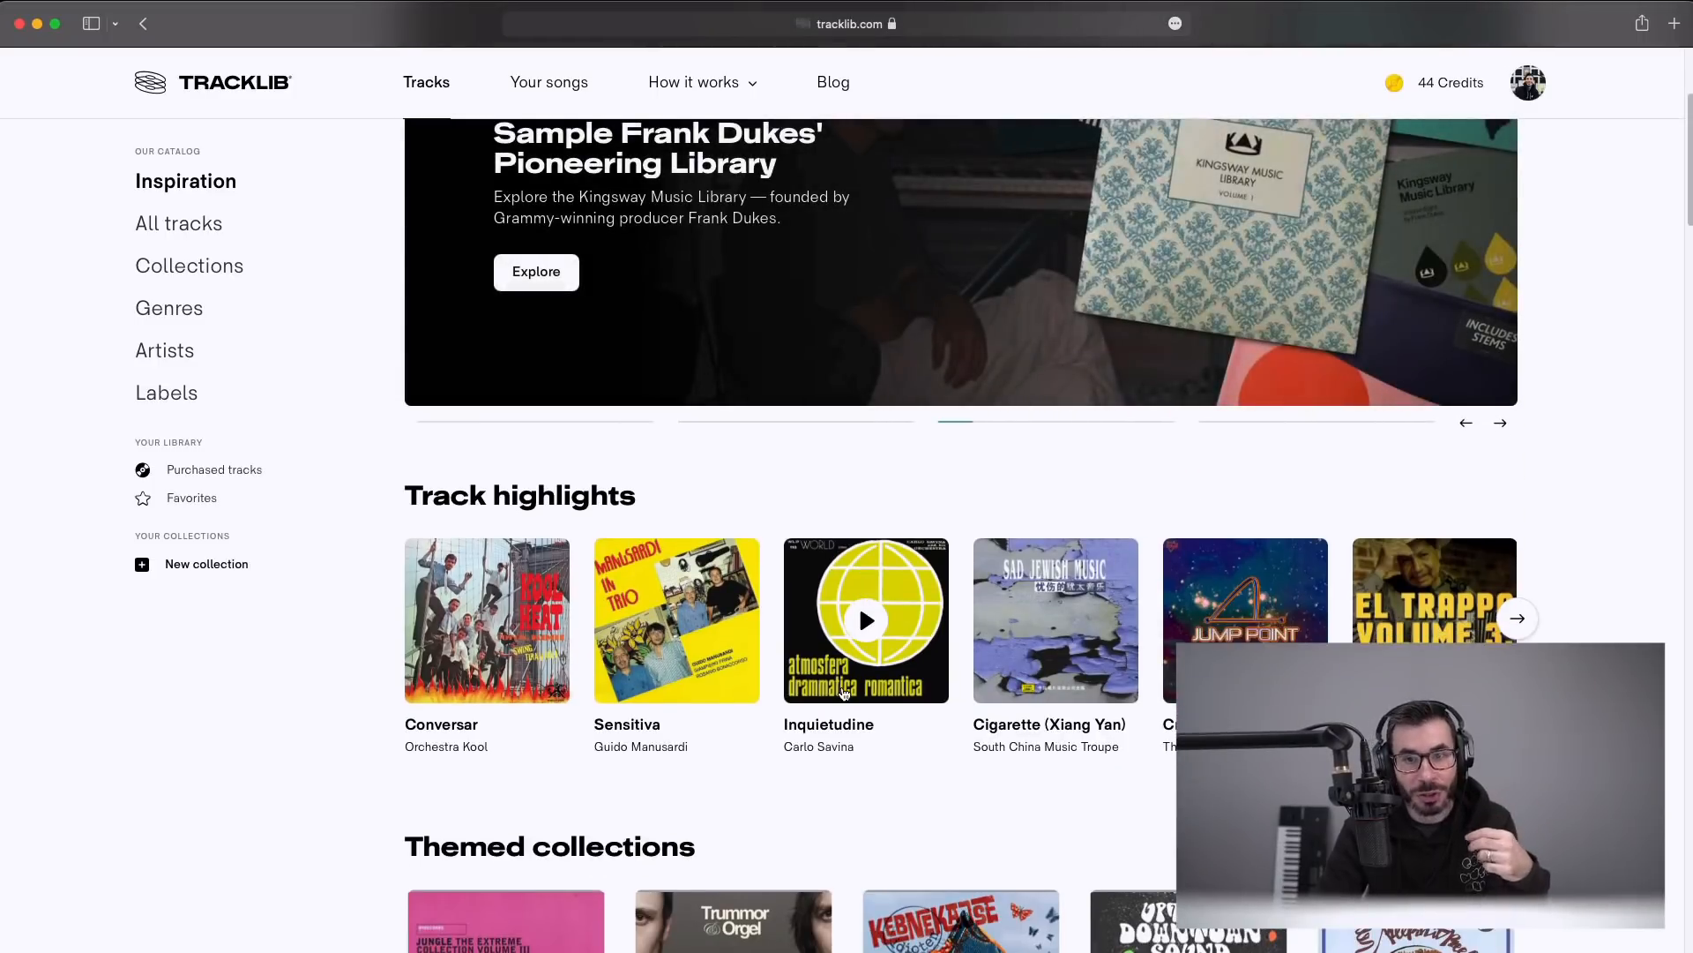
pyautogui.scroll(2, 895, 672)
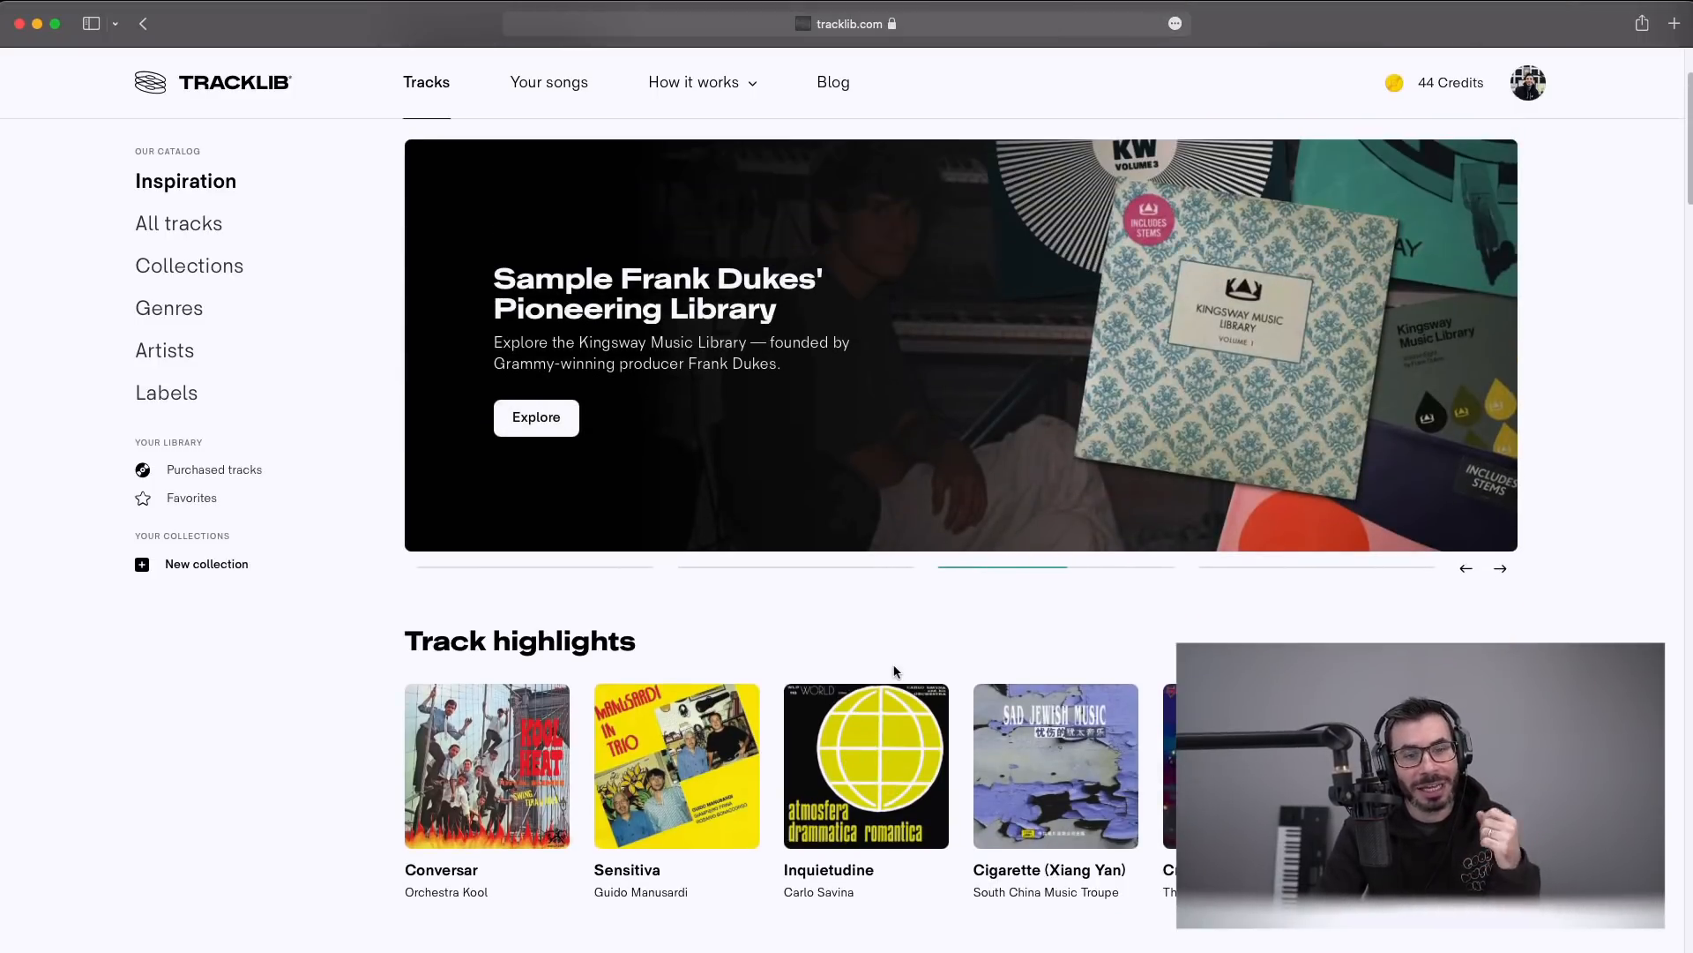
pyautogui.scroll(1, 894, 672)
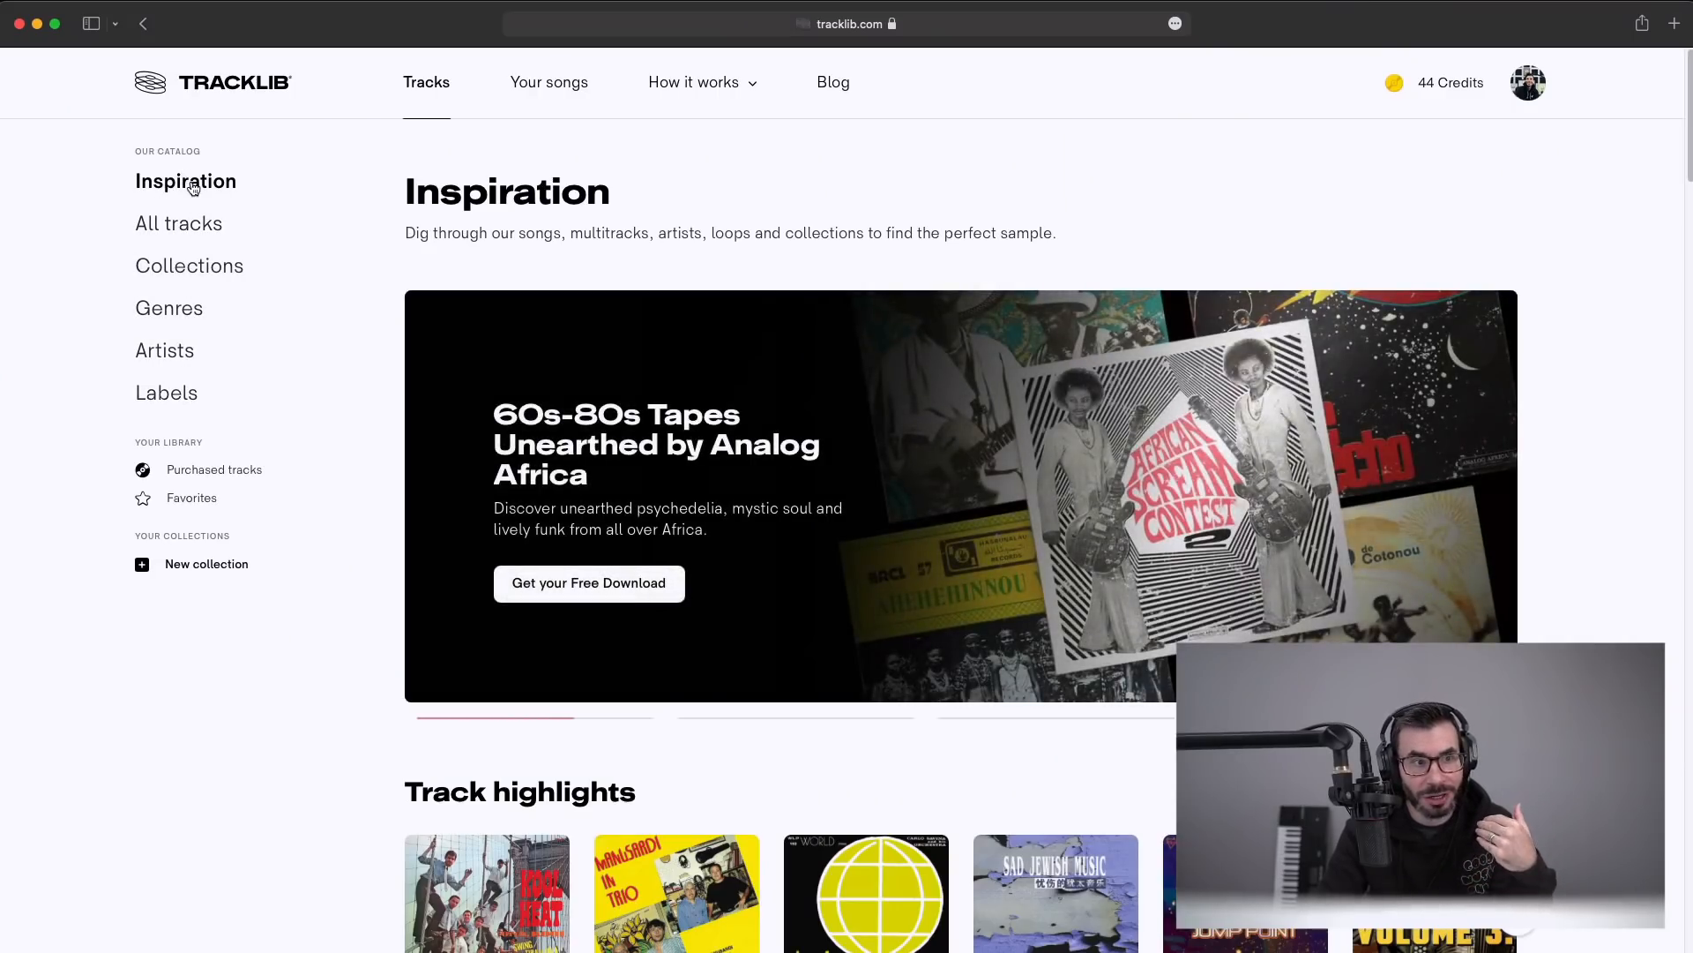
pyautogui.scroll(-5, 721, 469)
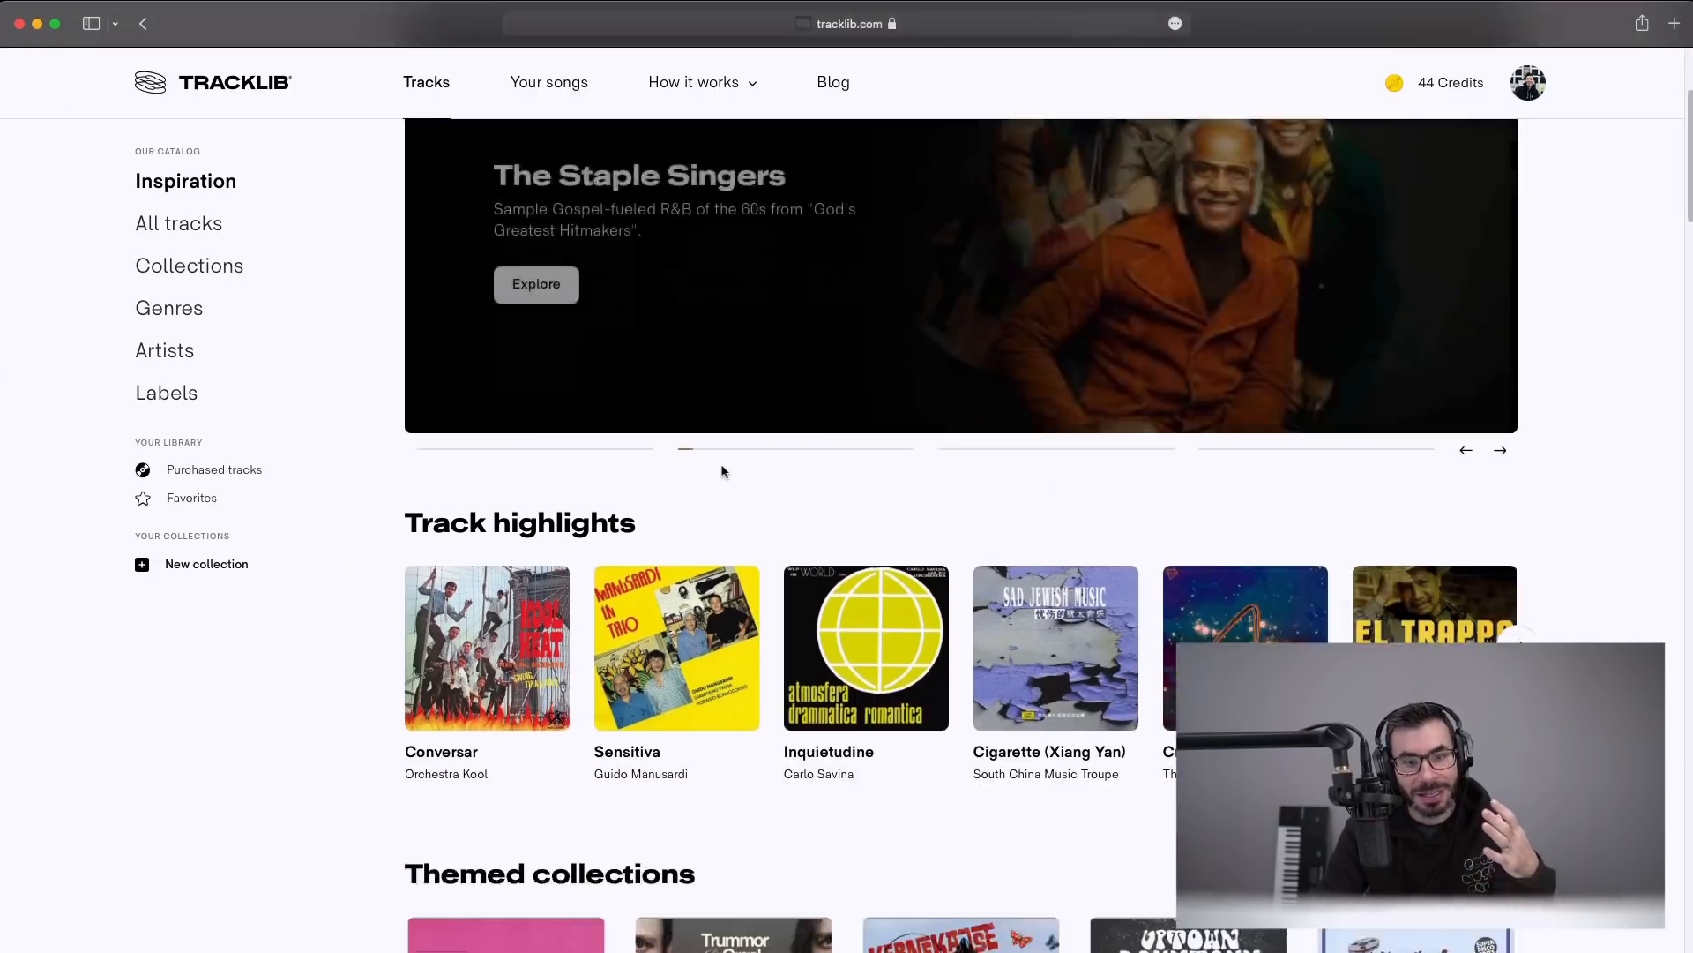
pyautogui.moveTo(723, 470)
pyautogui.scroll(-1, 723, 472)
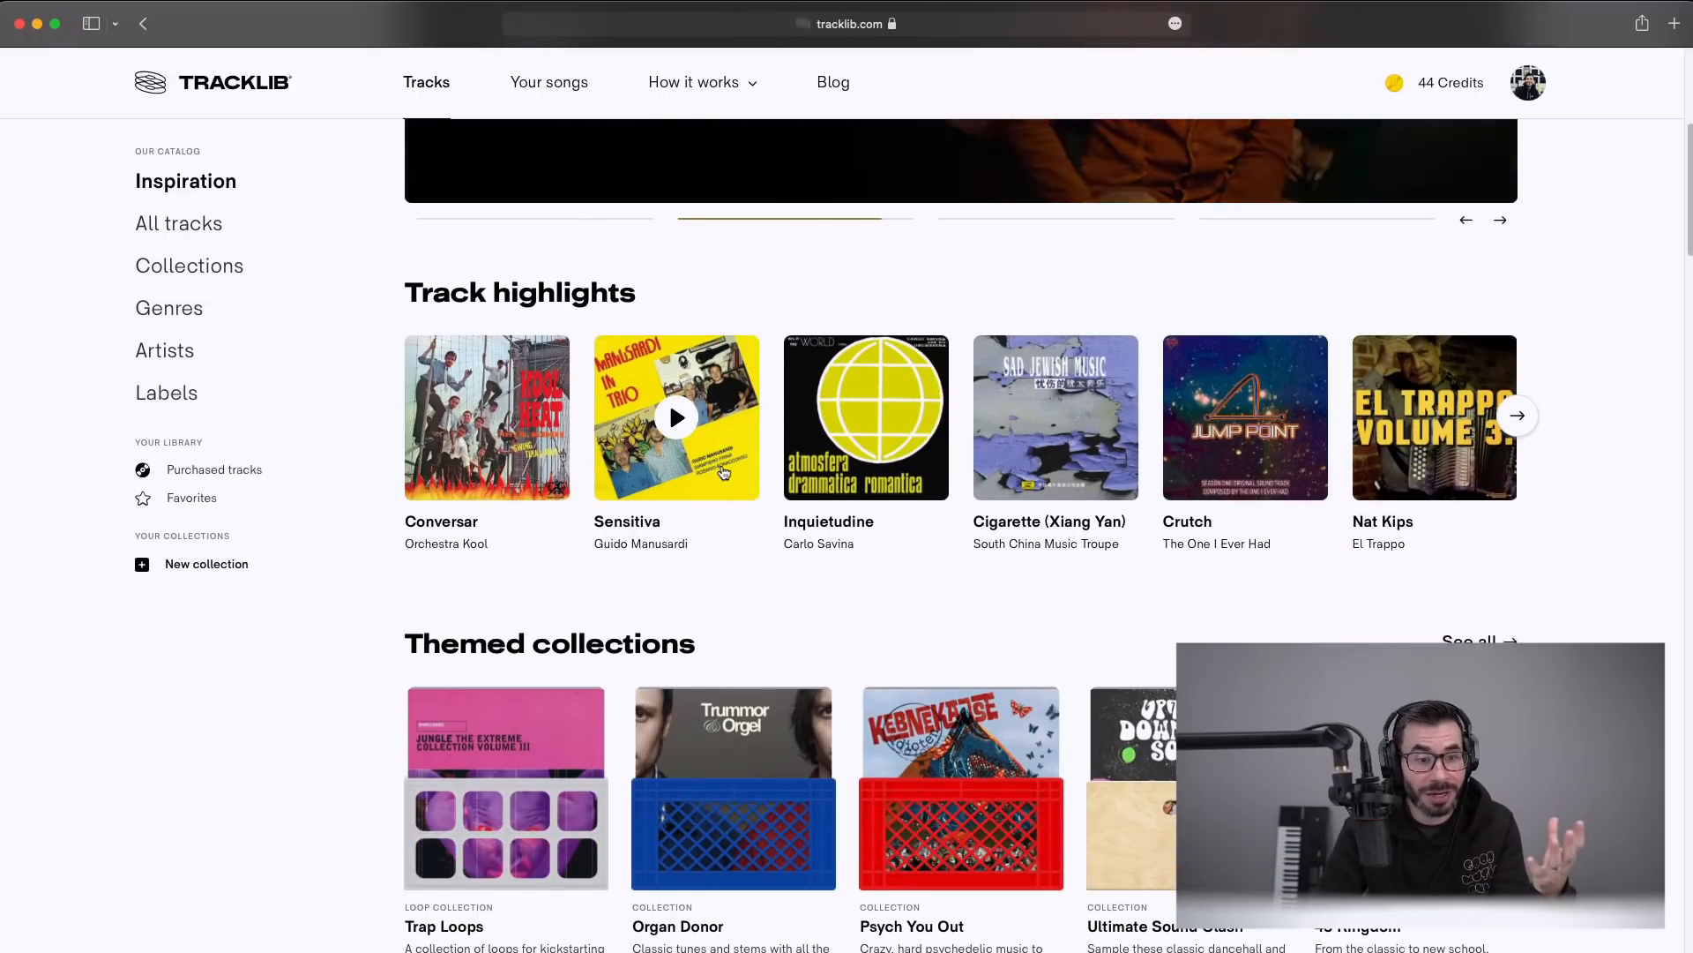
pyautogui.scroll(-3, 723, 477)
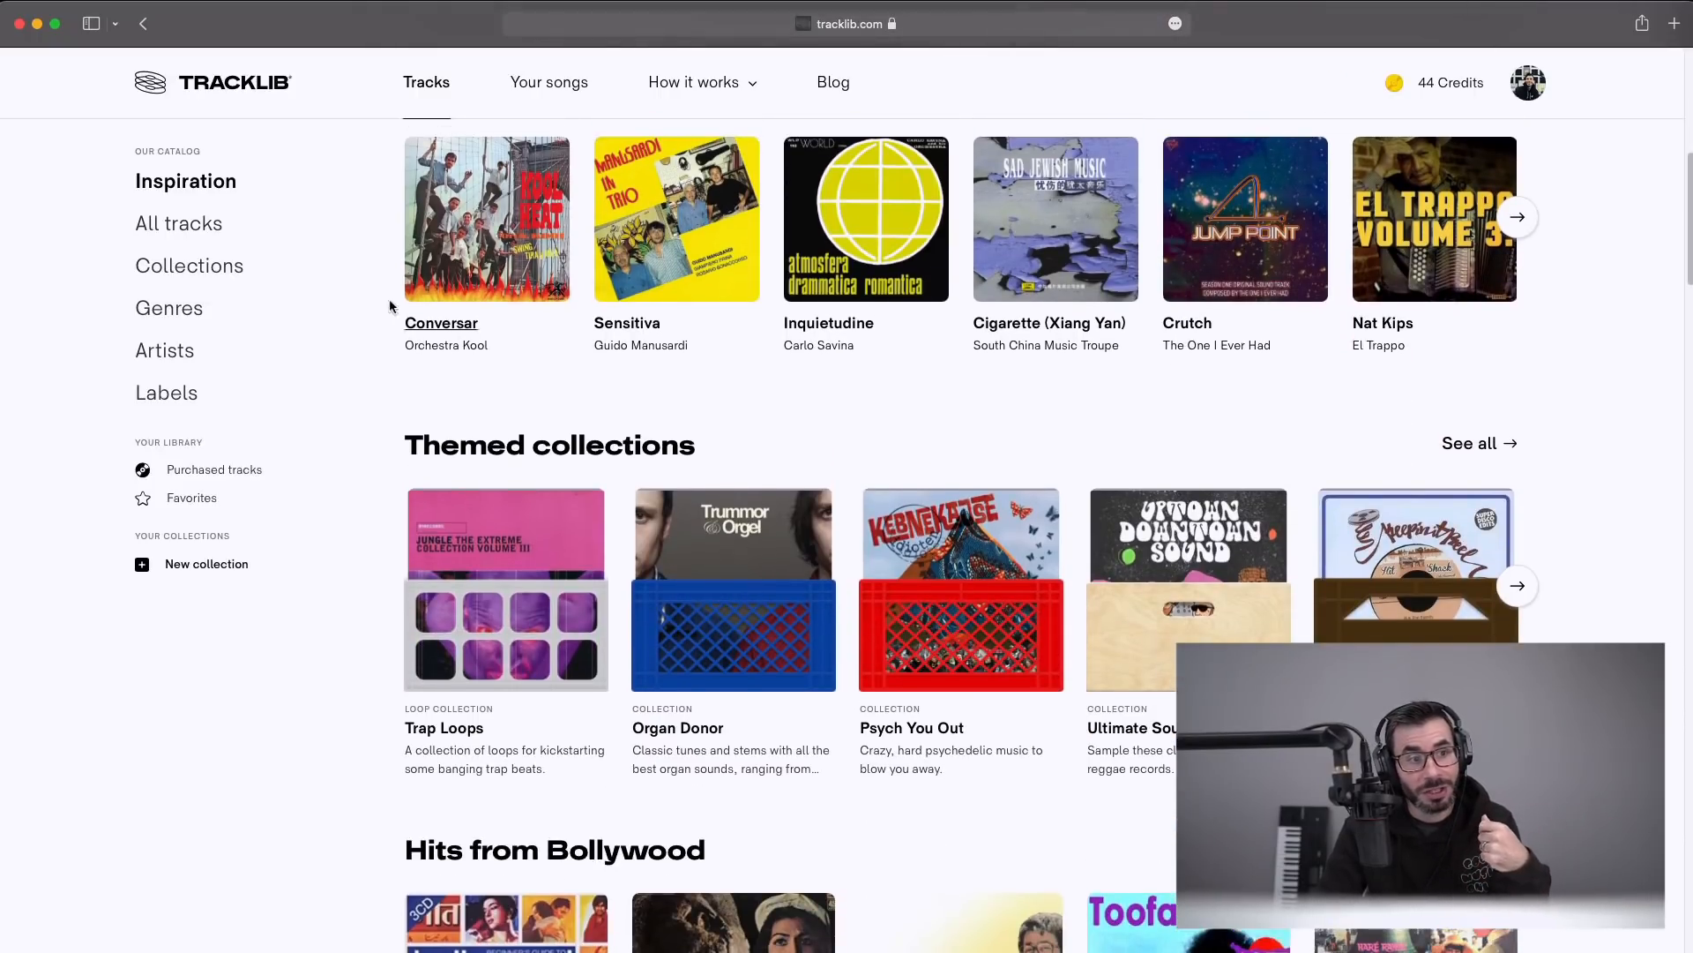
# - Open the All tracks catalogue and examine its genre, song key, track type and BPM filters
pyautogui.click(185, 228)
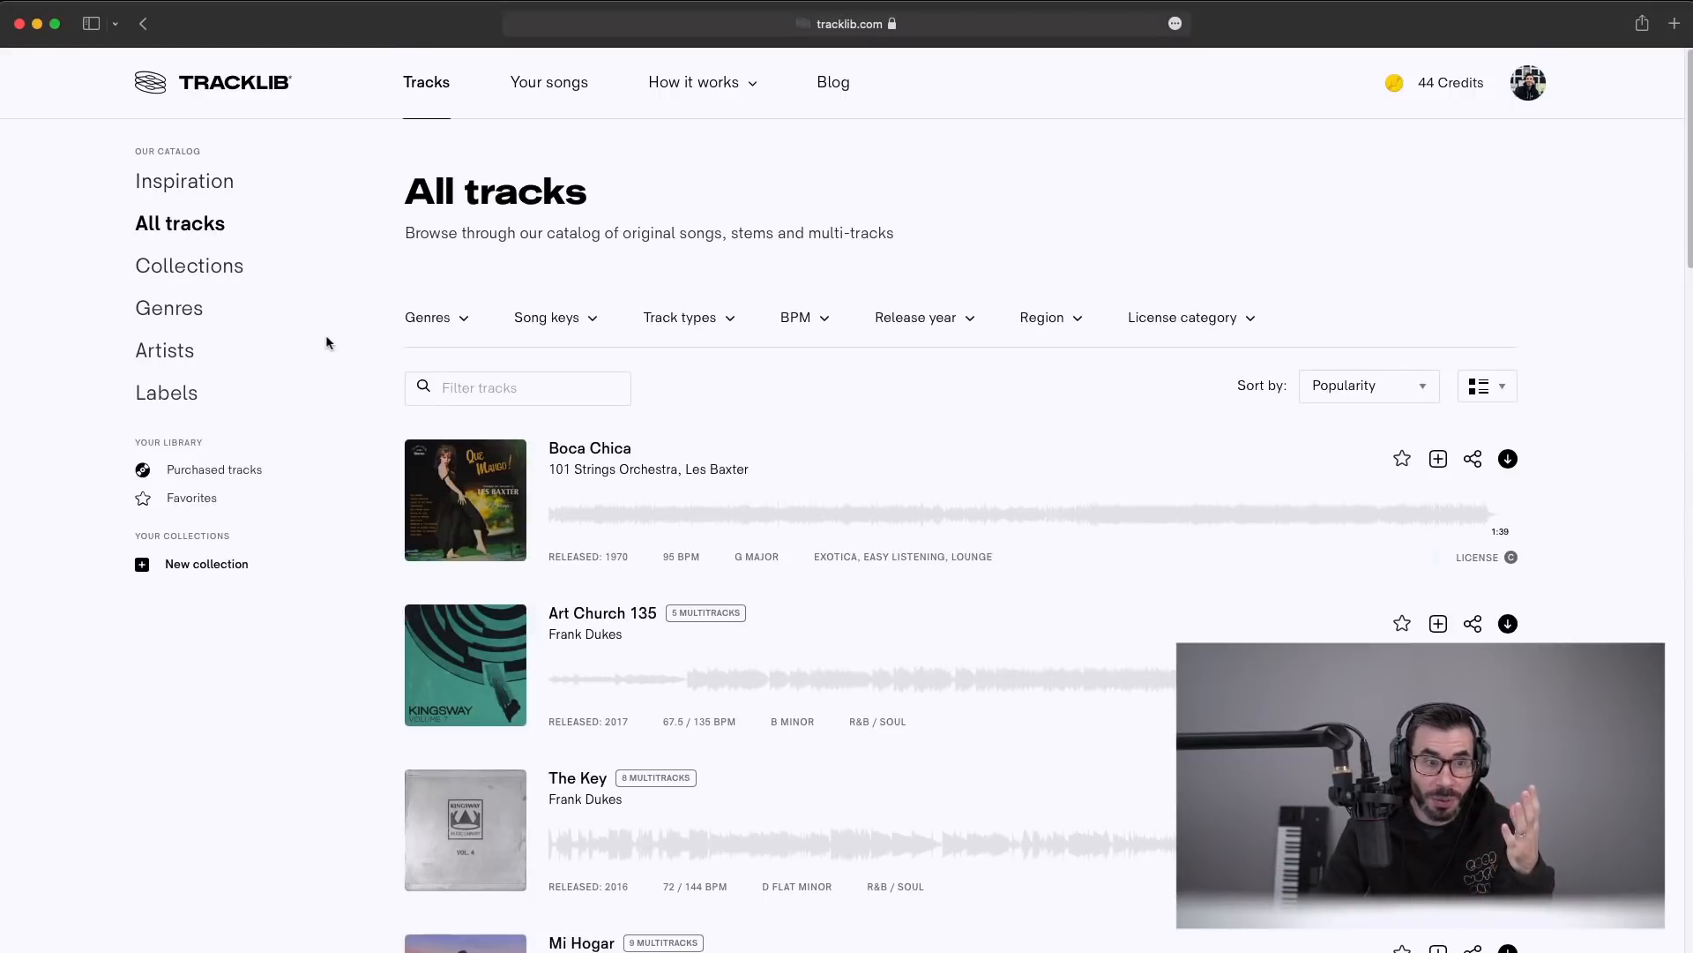
pyautogui.click(448, 321)
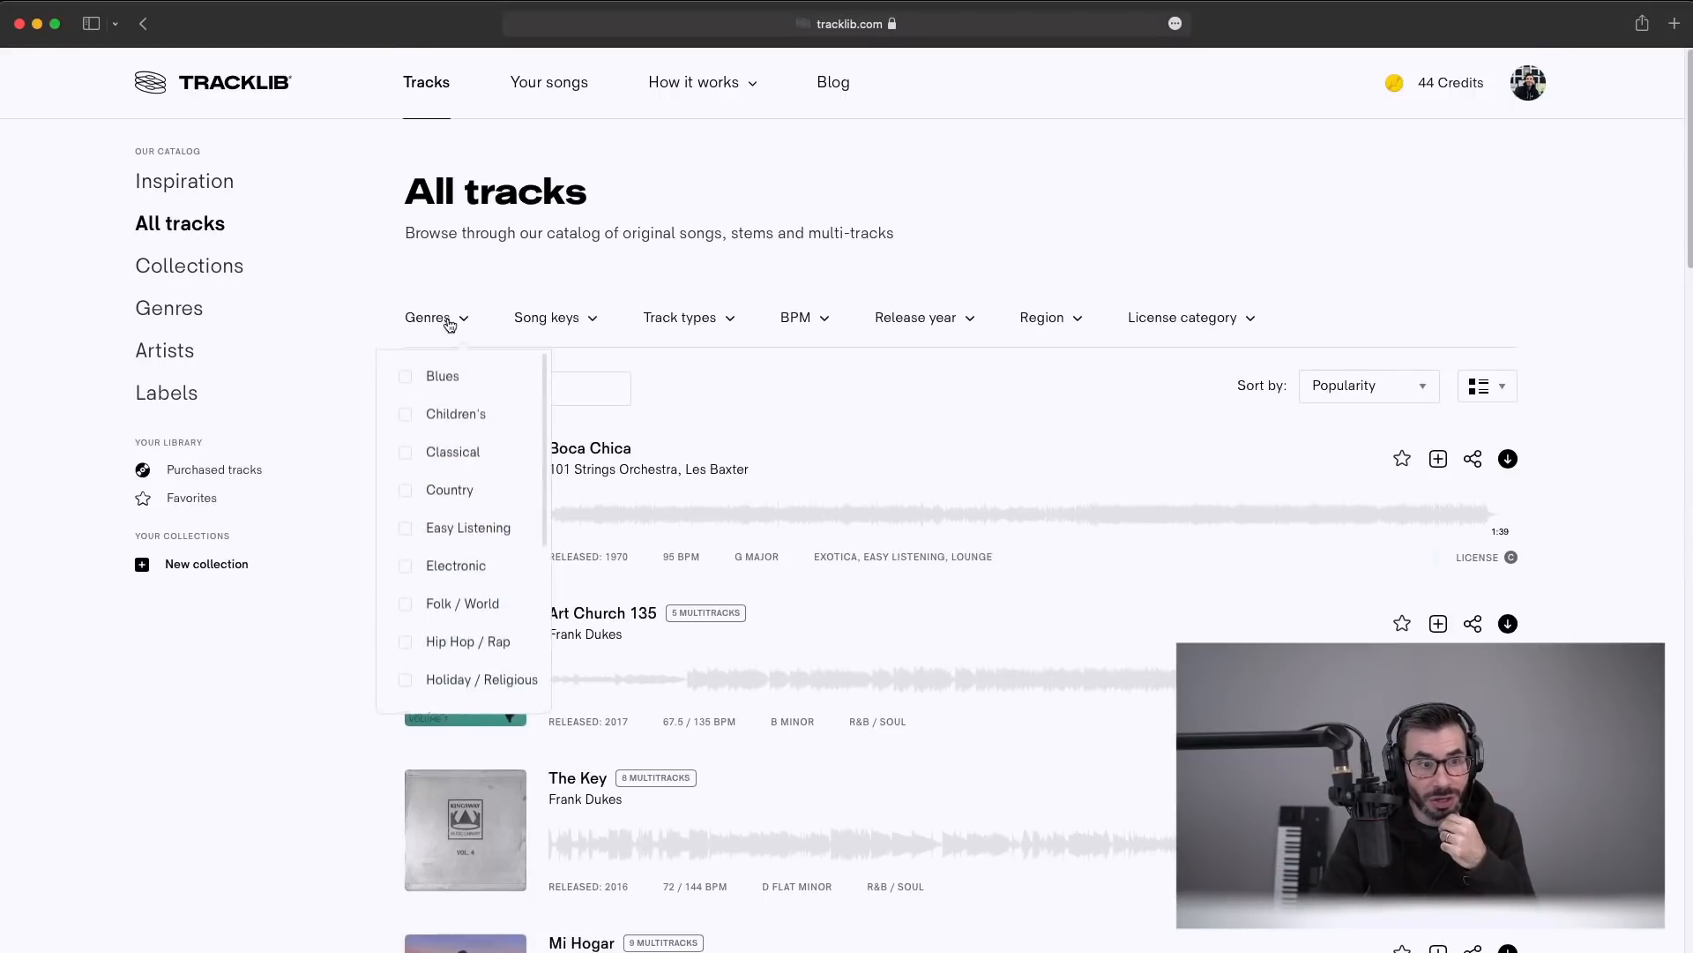
pyautogui.click(584, 324)
pyautogui.click(585, 321)
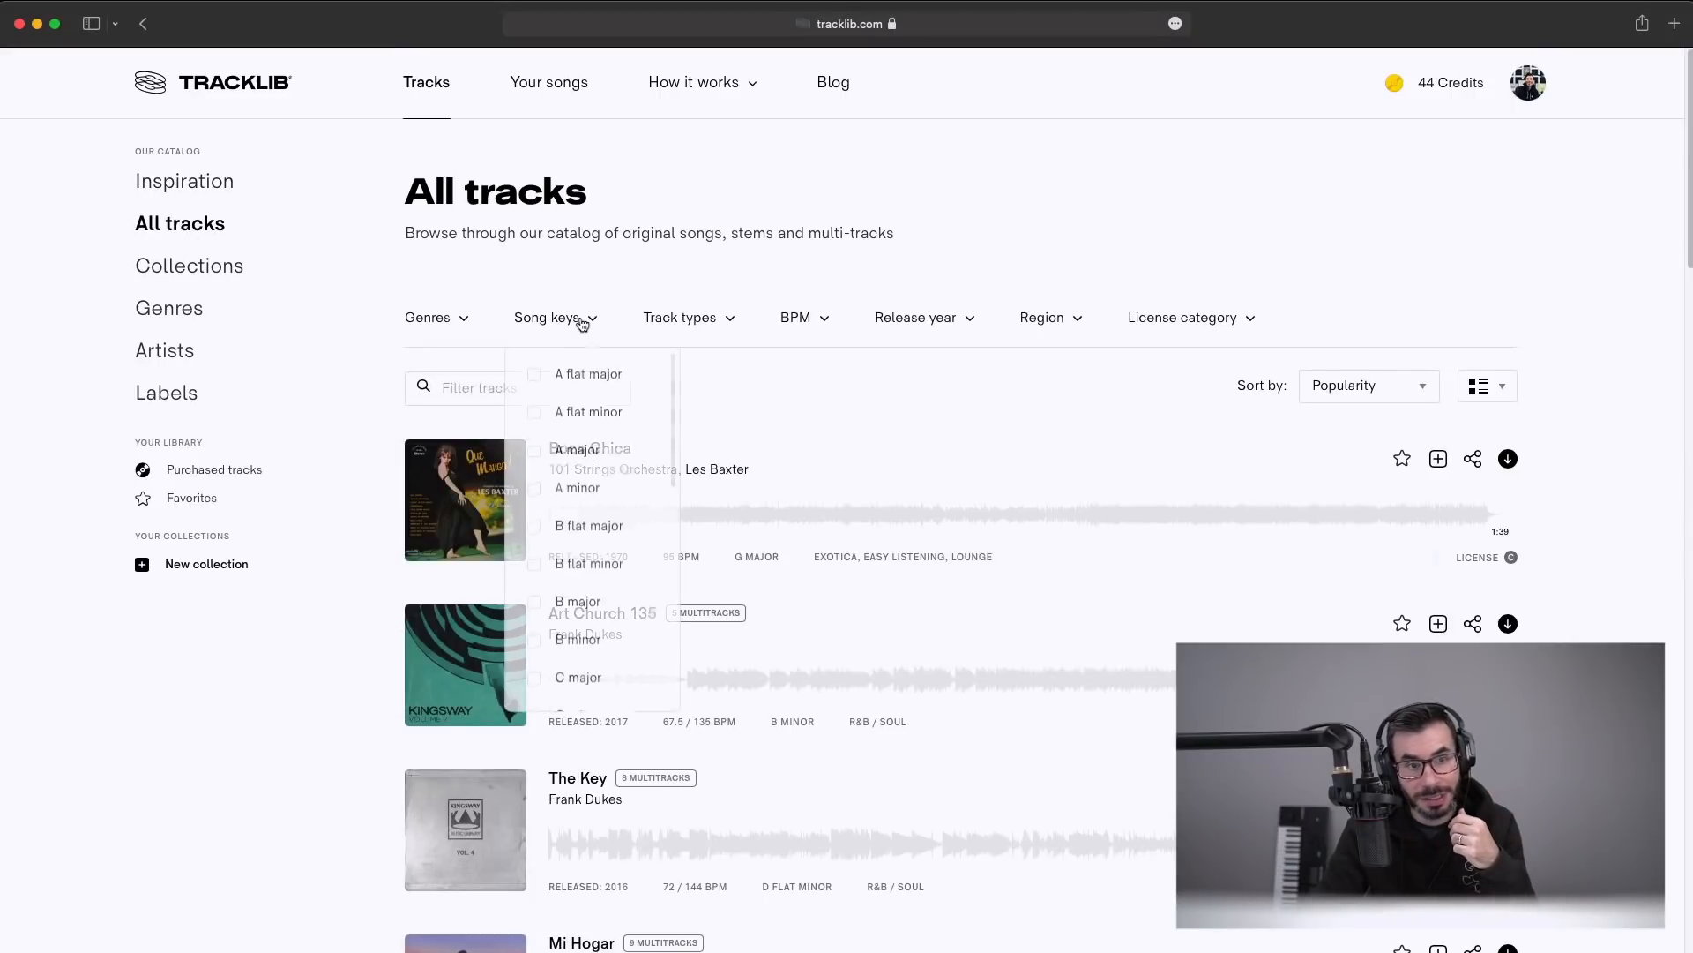
pyautogui.click(716, 323)
pyautogui.click(834, 333)
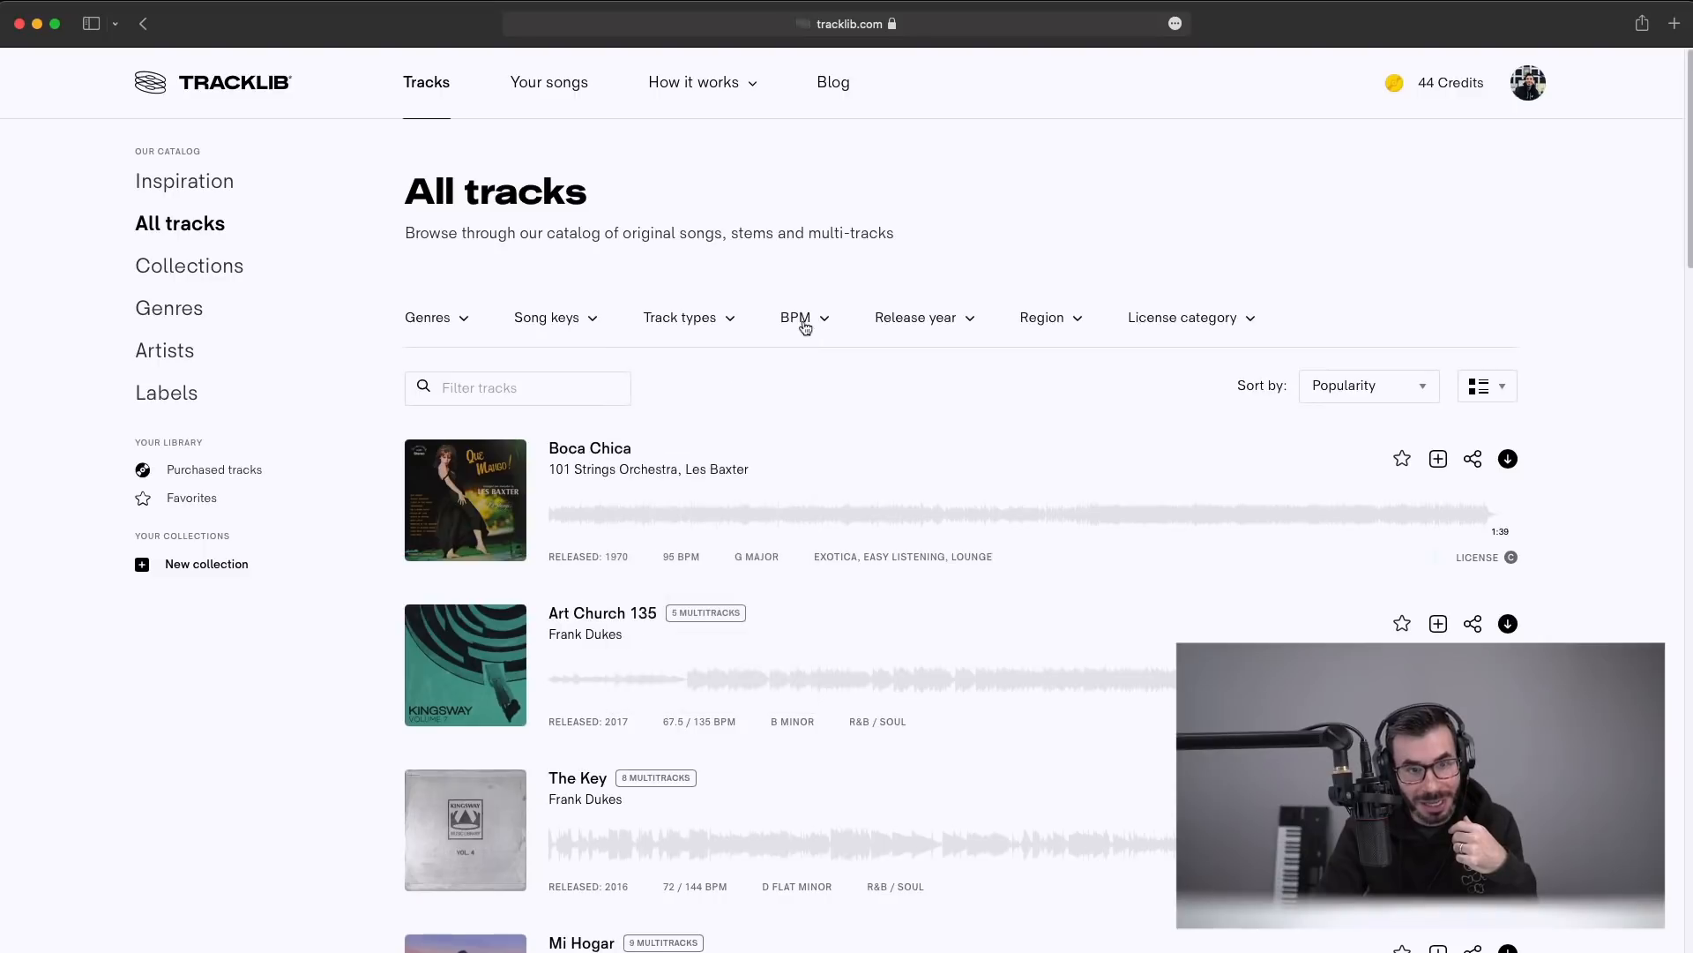
# - Examine the release year, region and license category filter options for the All tracks catalogue
pyautogui.click(918, 326)
pyautogui.click(907, 326)
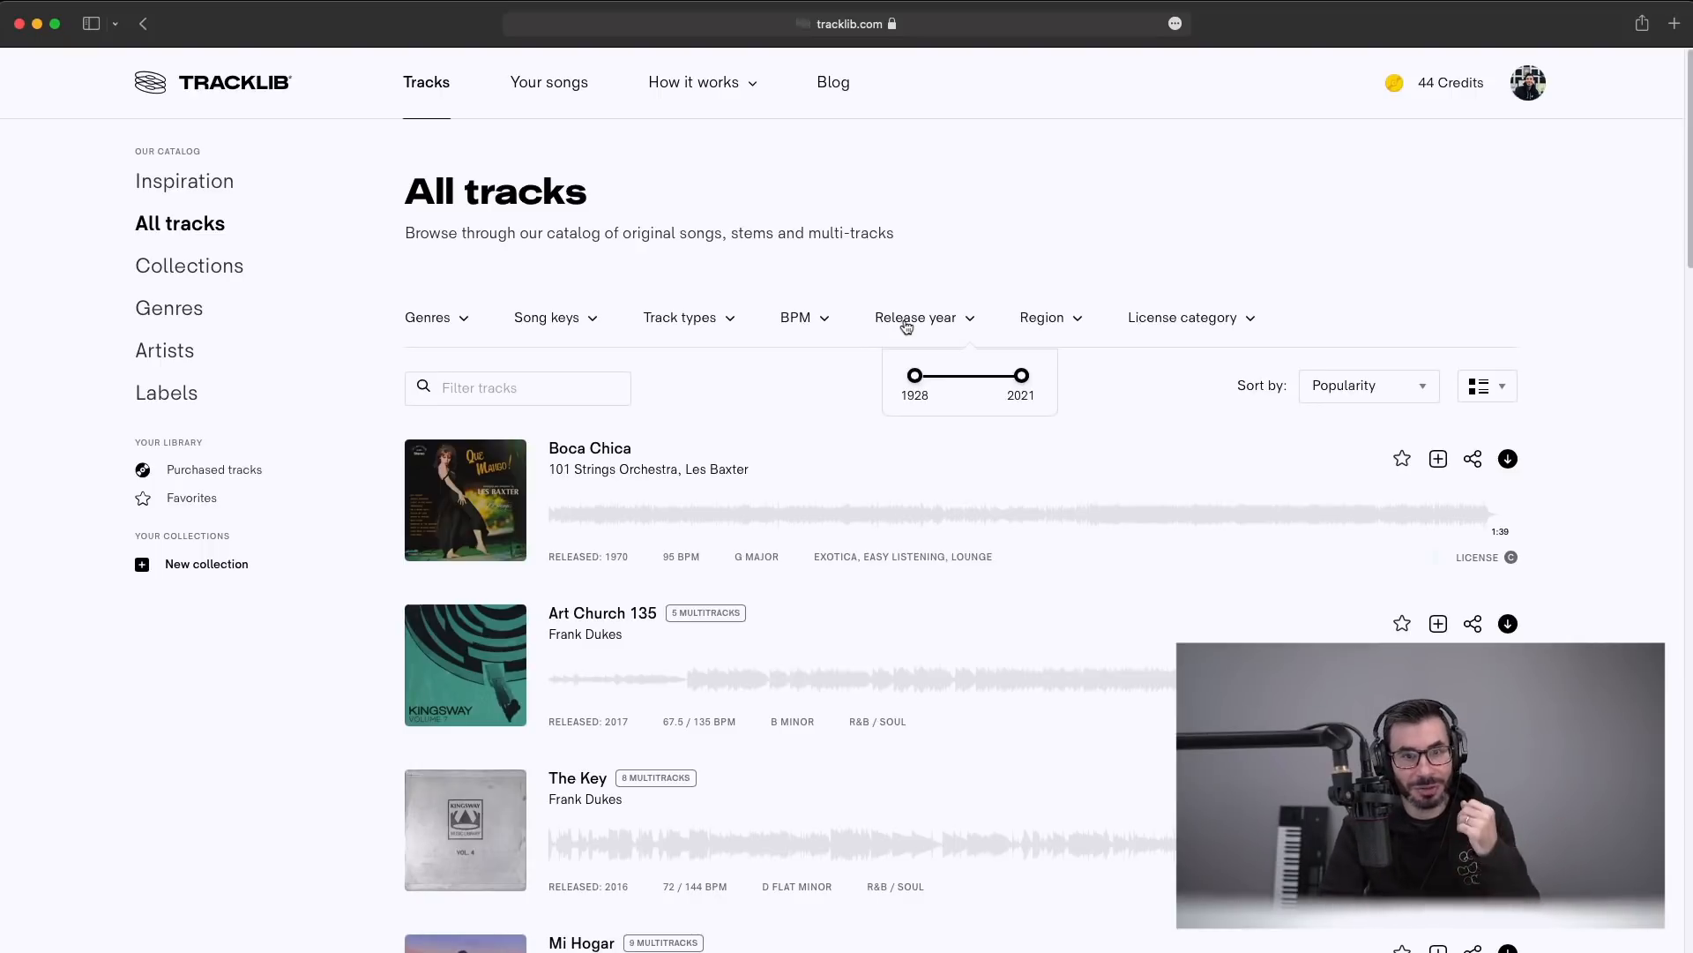
pyautogui.click(1037, 330)
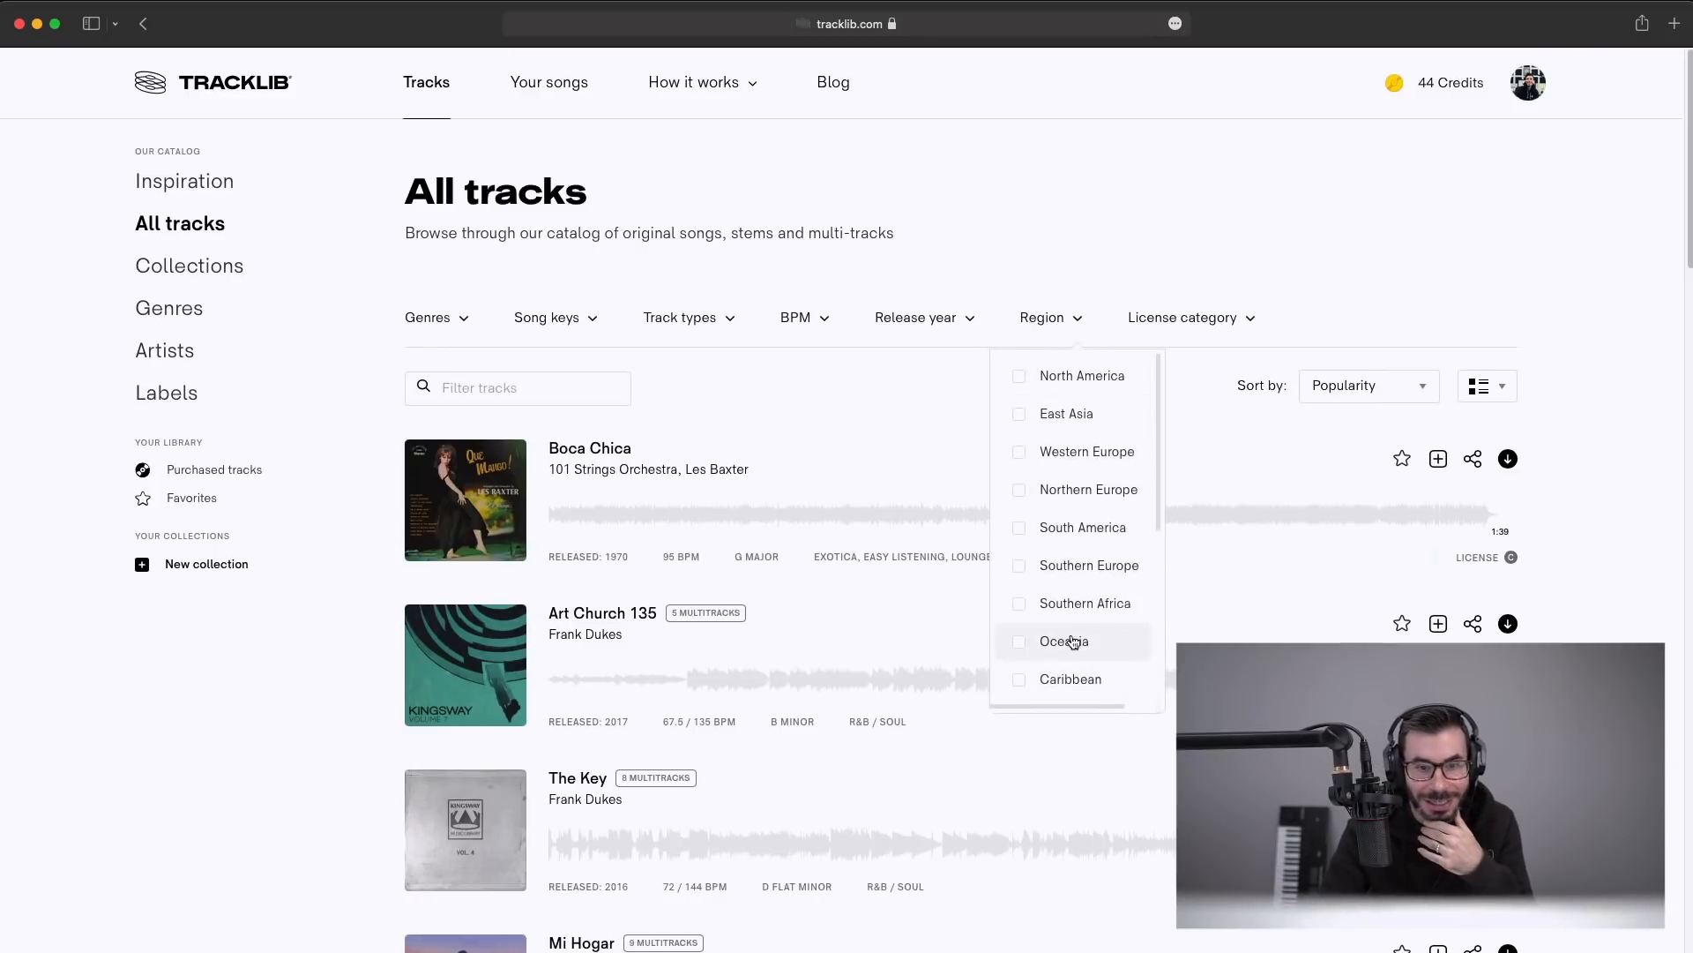
pyautogui.scroll(-2, 1073, 683)
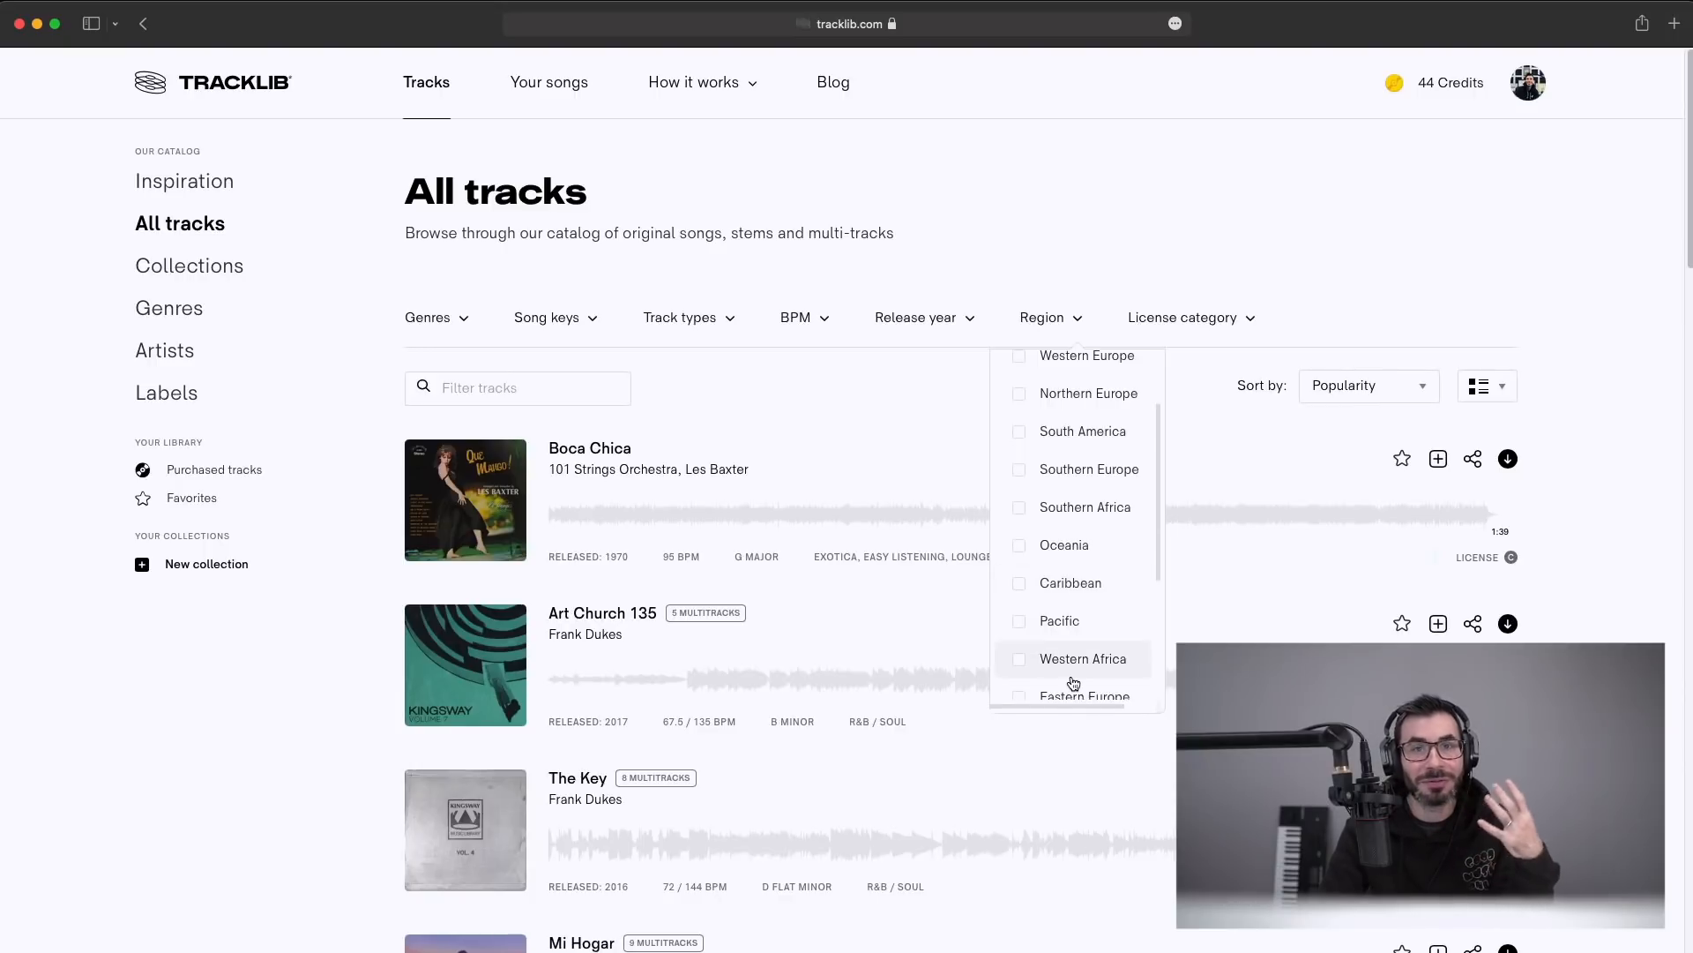
pyautogui.click(1183, 319)
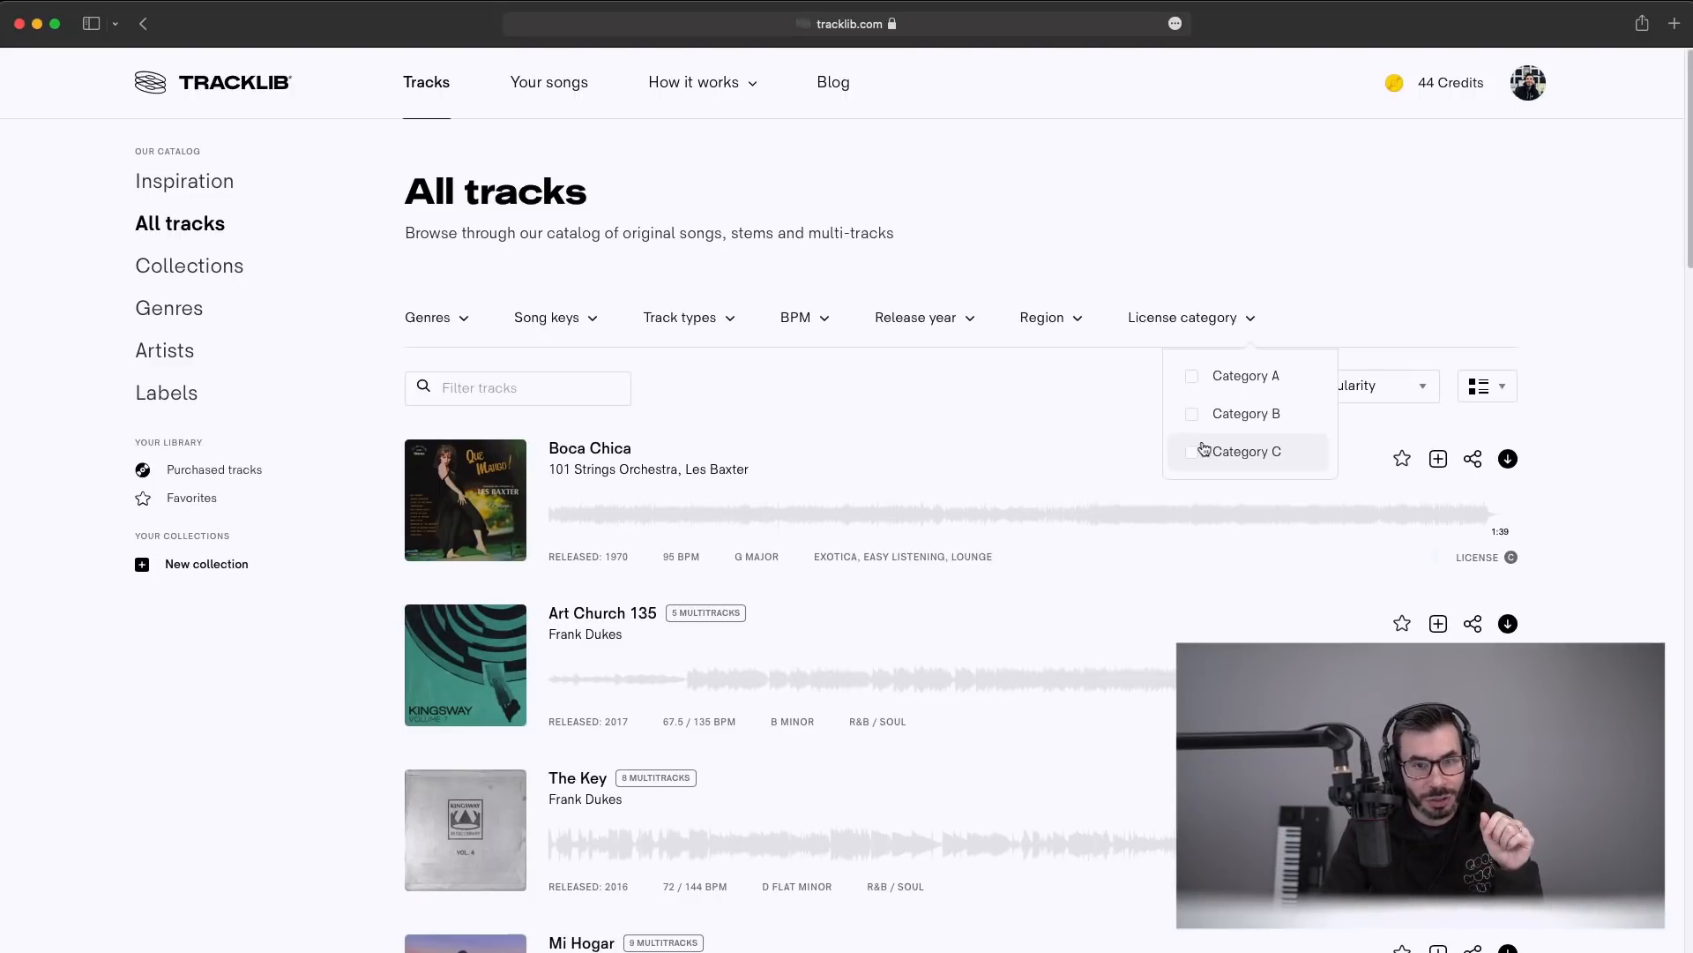
pyautogui.click(1298, 272)
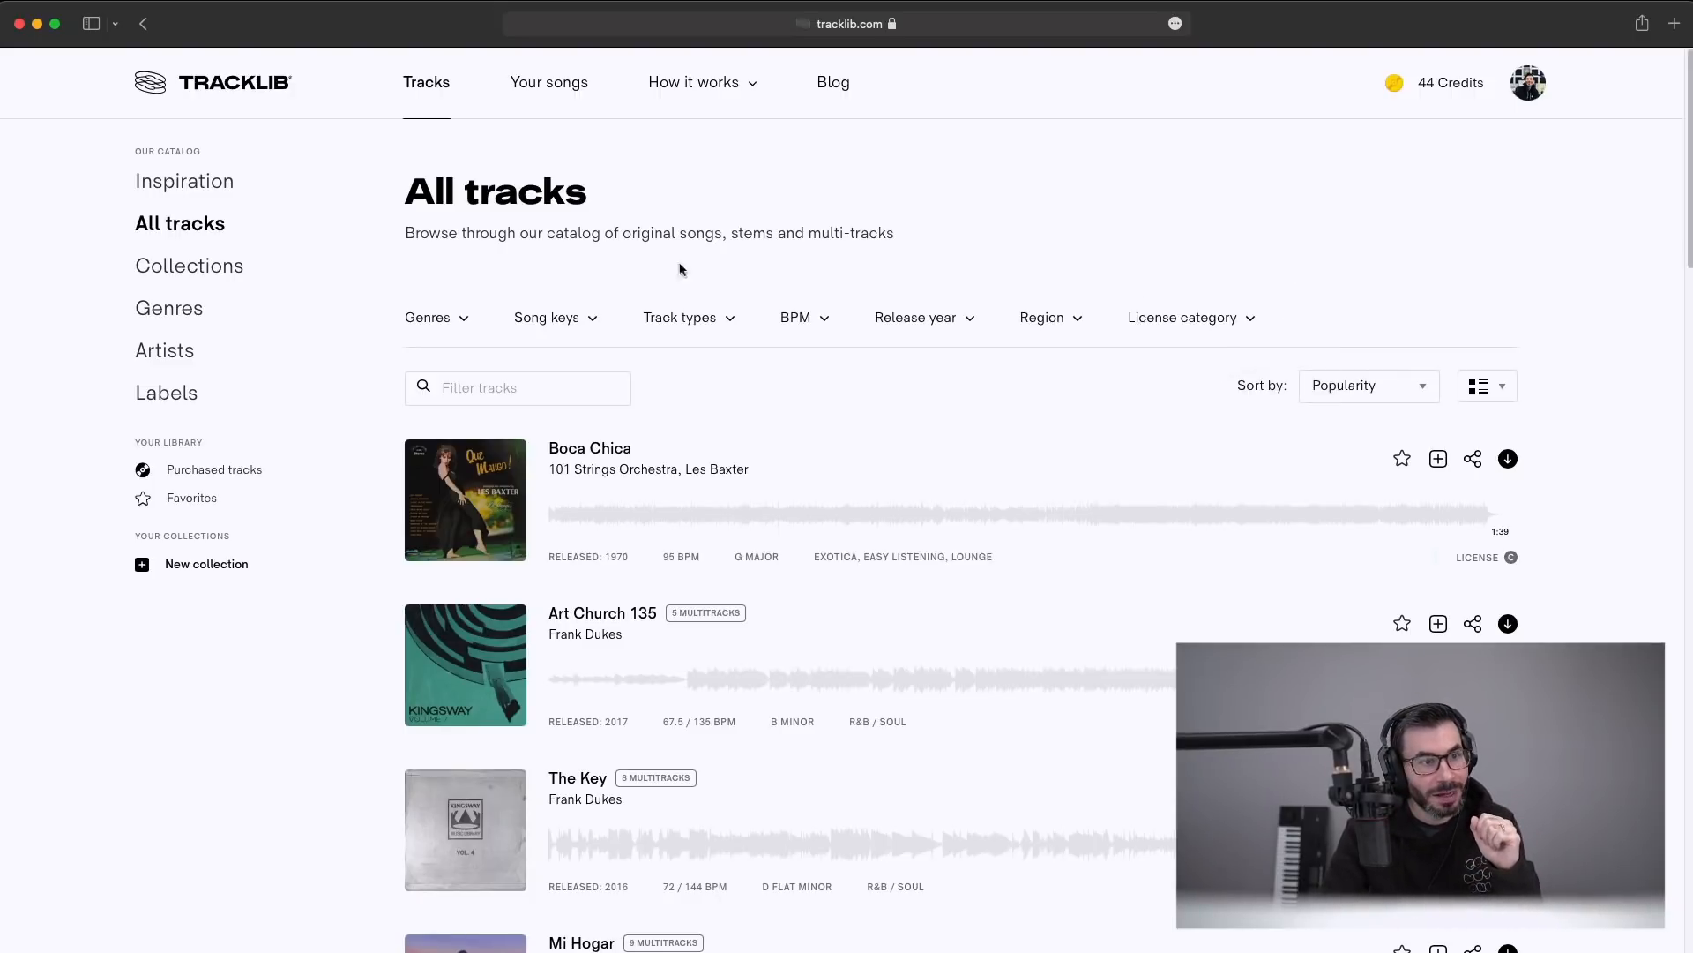
# - Look at the Philanthrope producer collection, and browse the catalogue by genres and artists
pyautogui.click(185, 273)
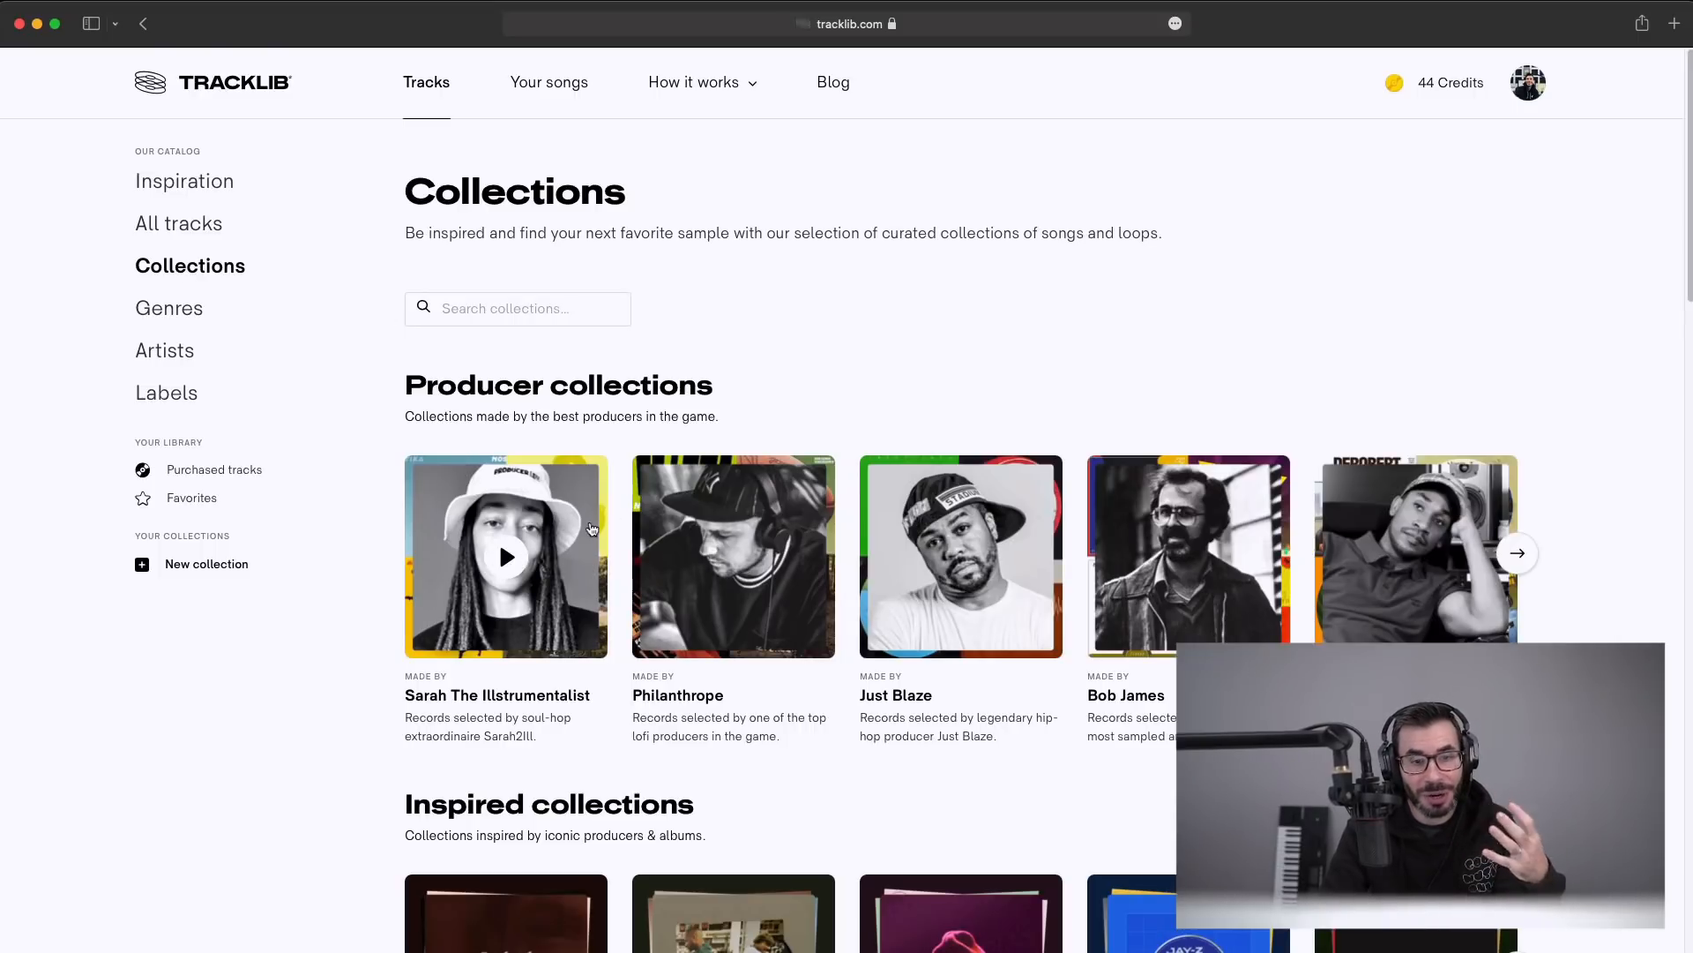
pyautogui.click(678, 696)
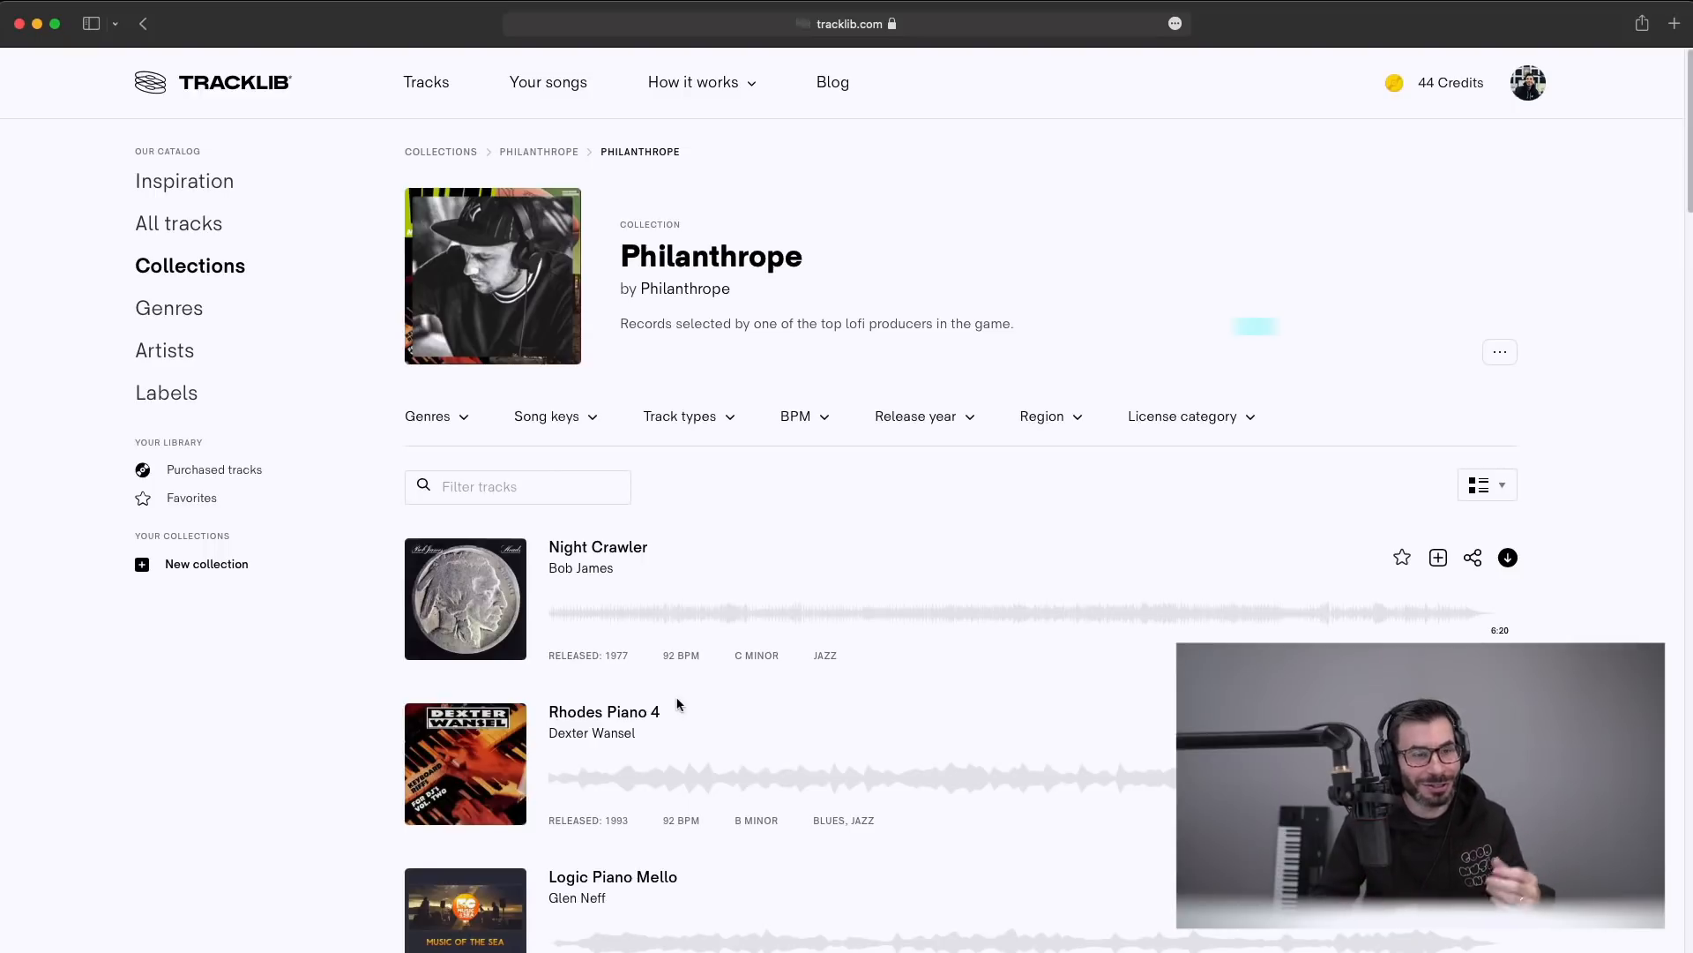
pyautogui.click(176, 309)
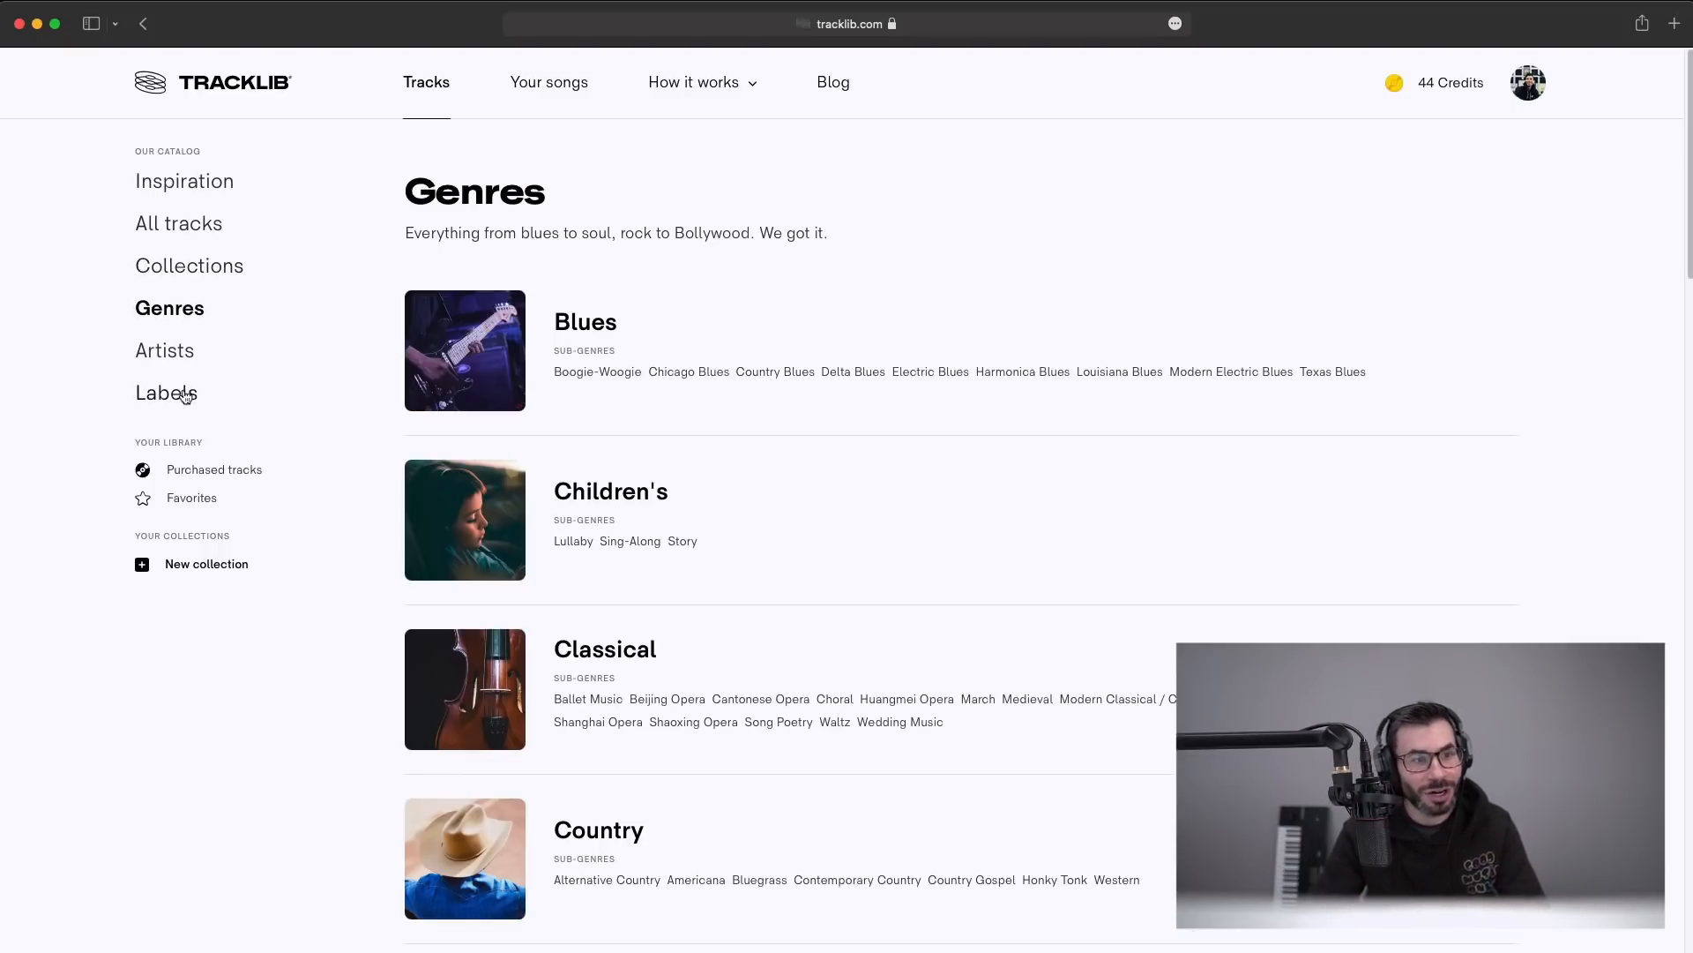
pyautogui.click(171, 353)
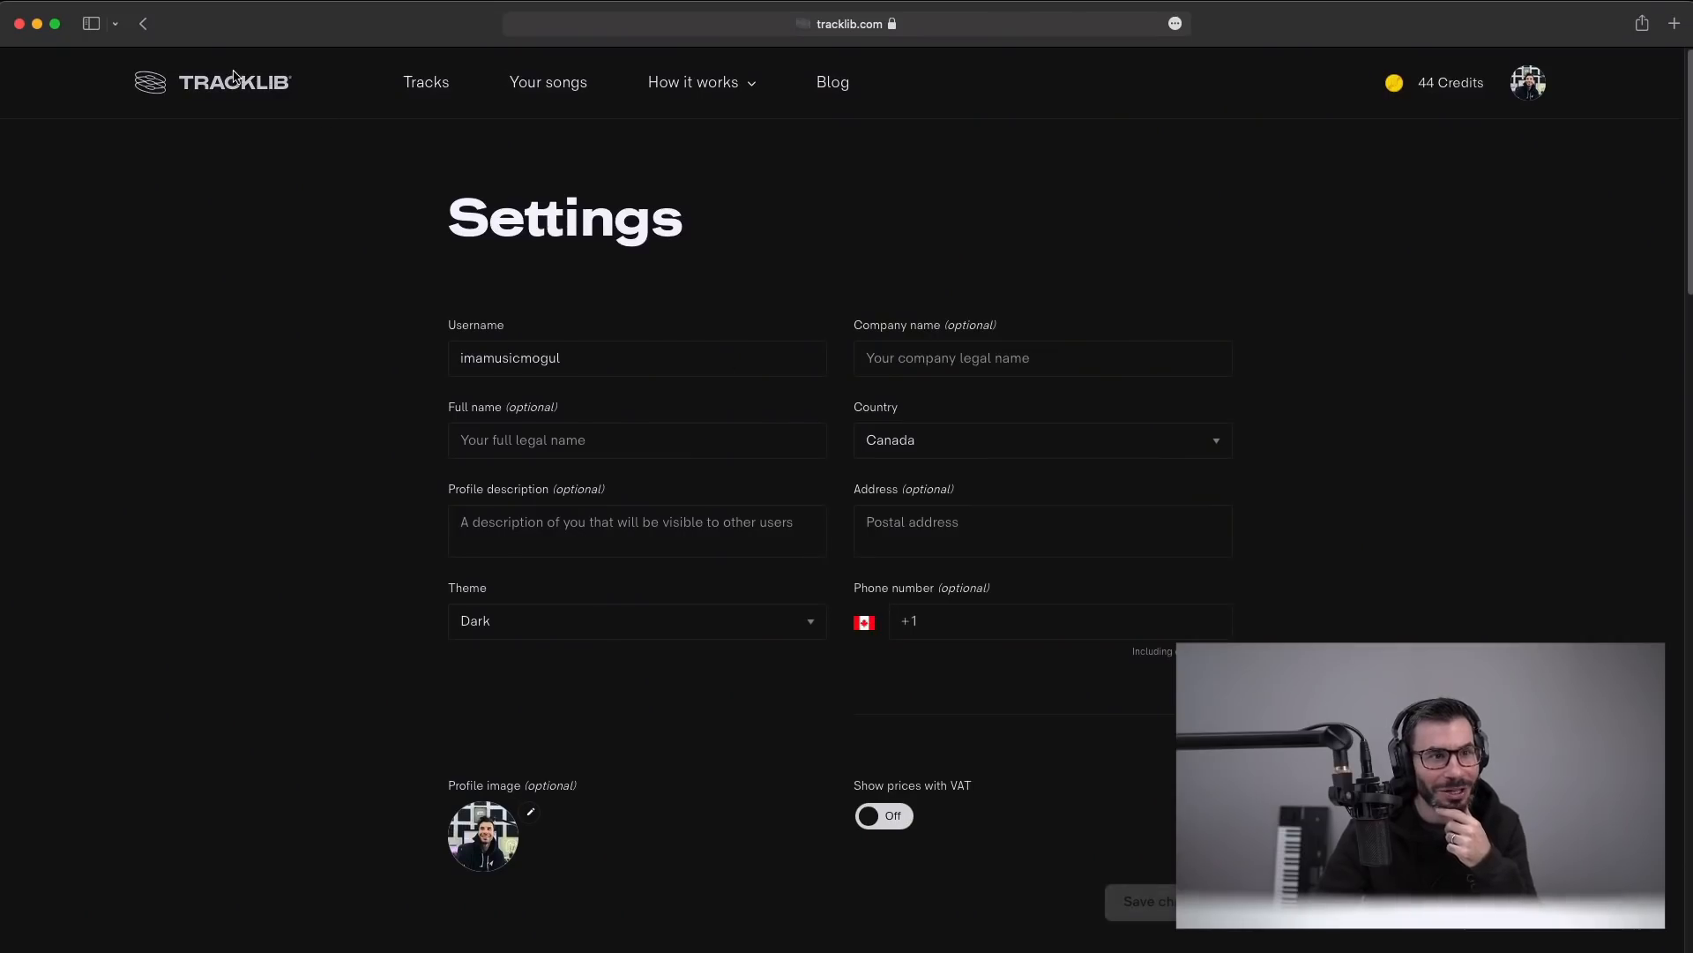
# - Return to the Inspiration page and preview the track Dona Cadu from the newly added list
pyautogui.click(265, 83)
pyautogui.scroll(-1, 547, 447)
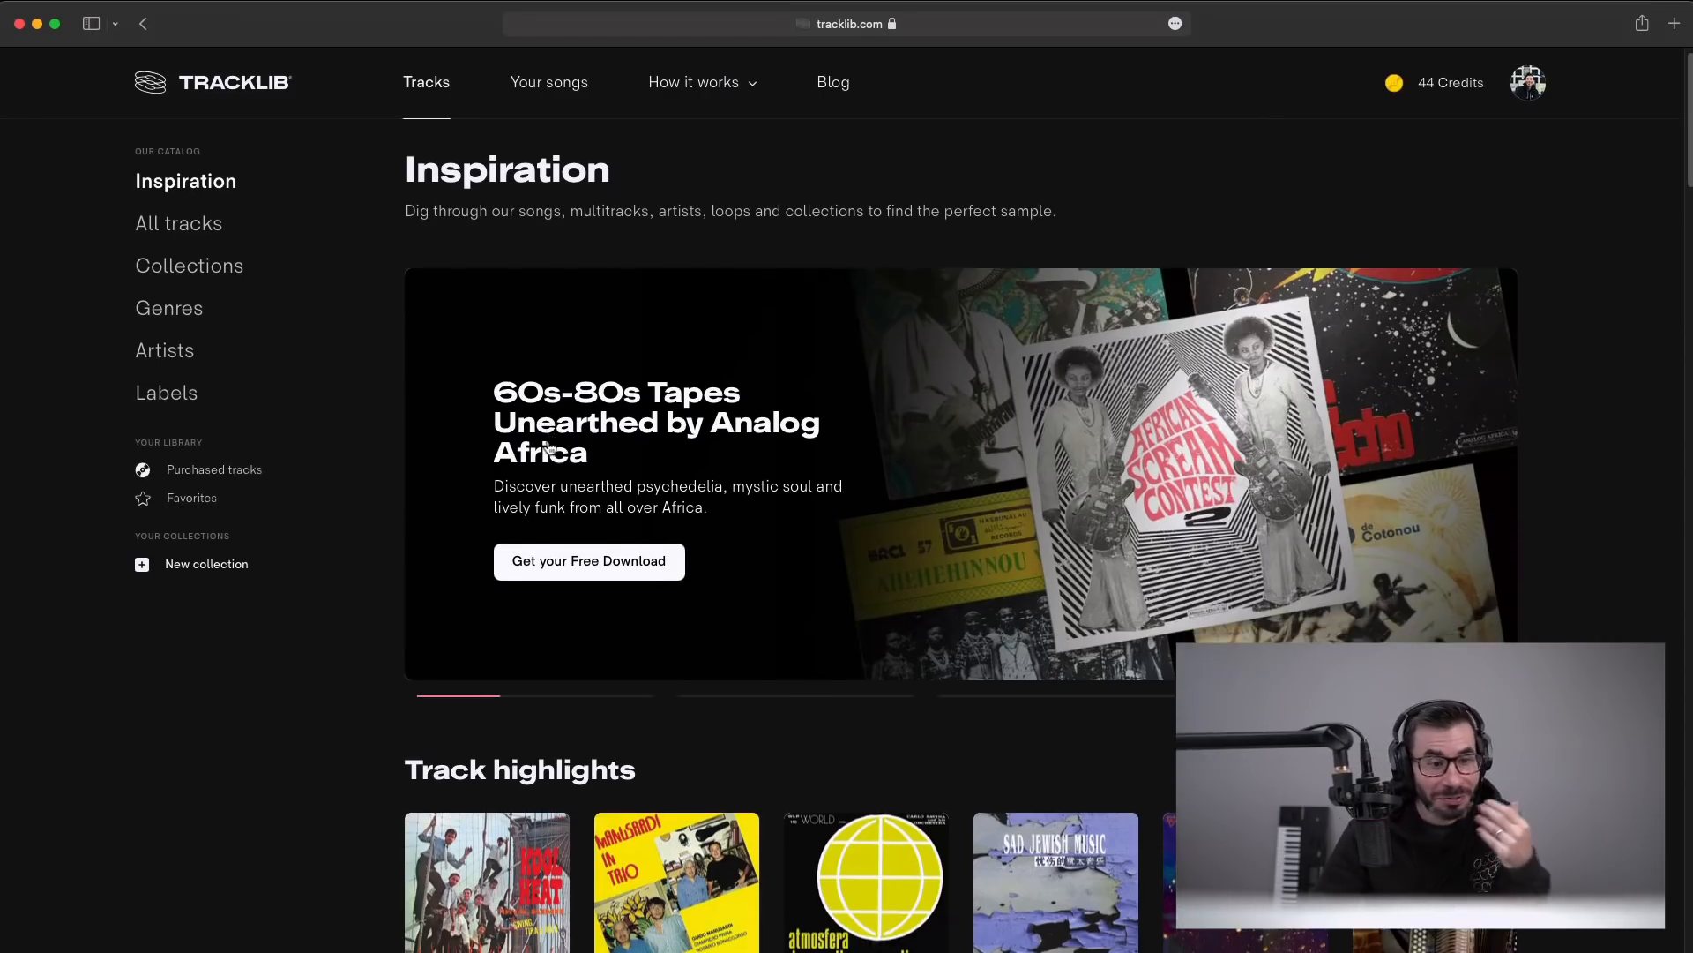
pyautogui.scroll(-5, 188, 205)
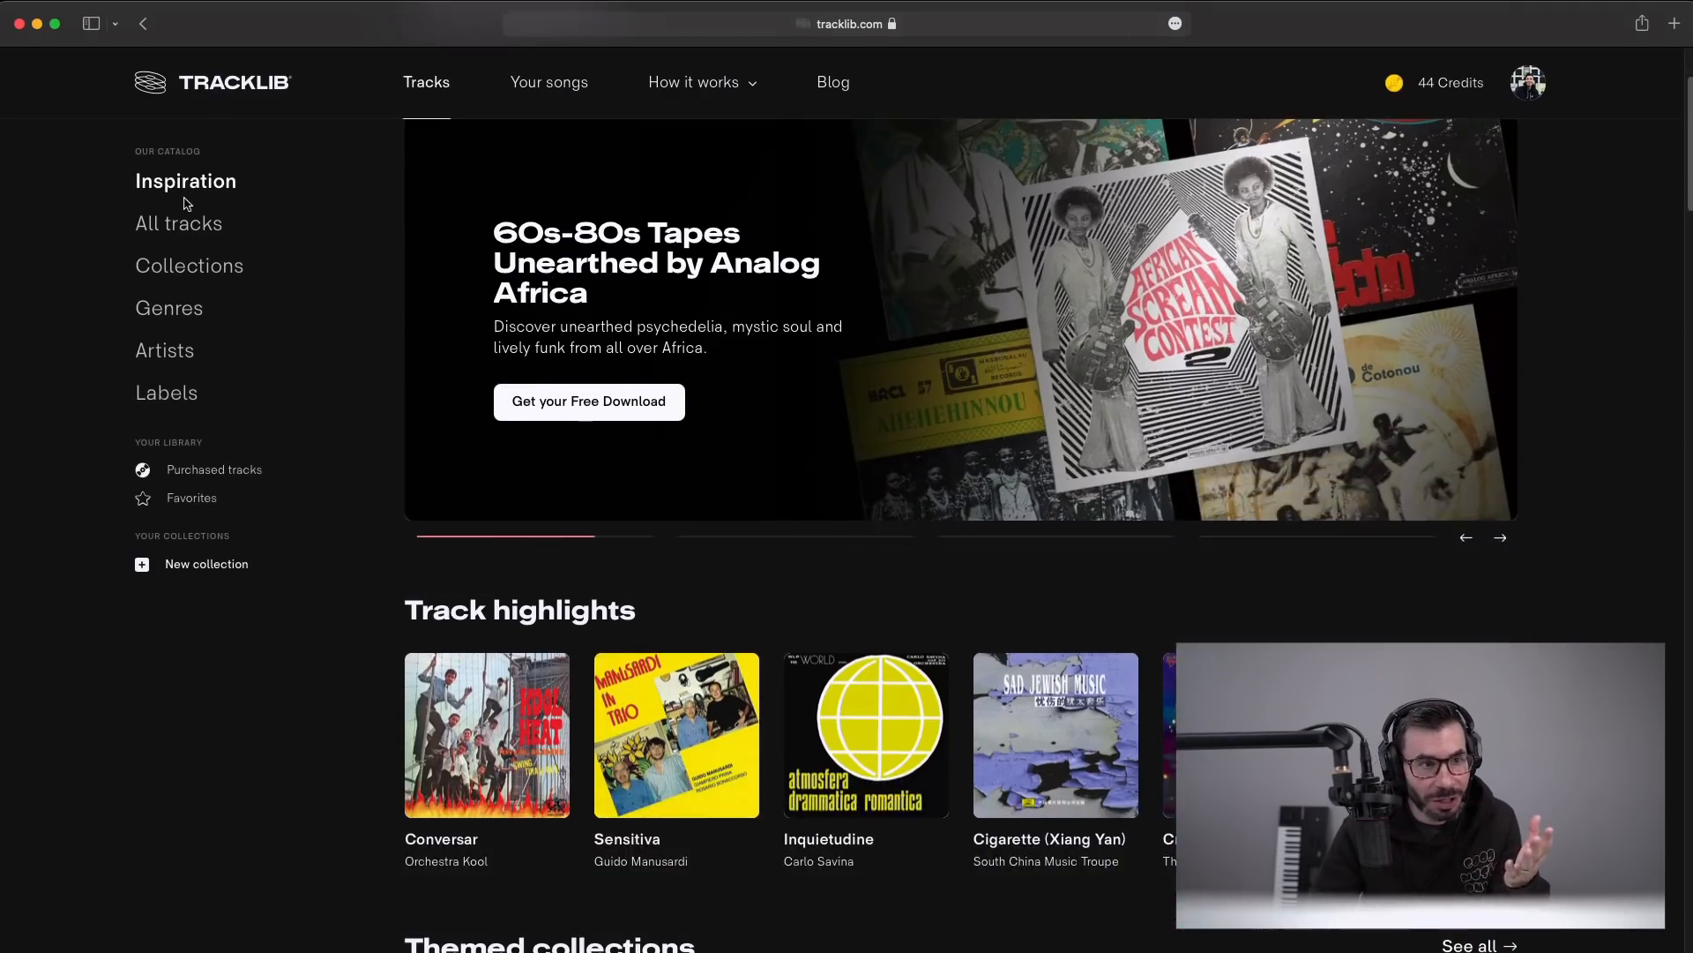
pyautogui.scroll(-15, 424, 394)
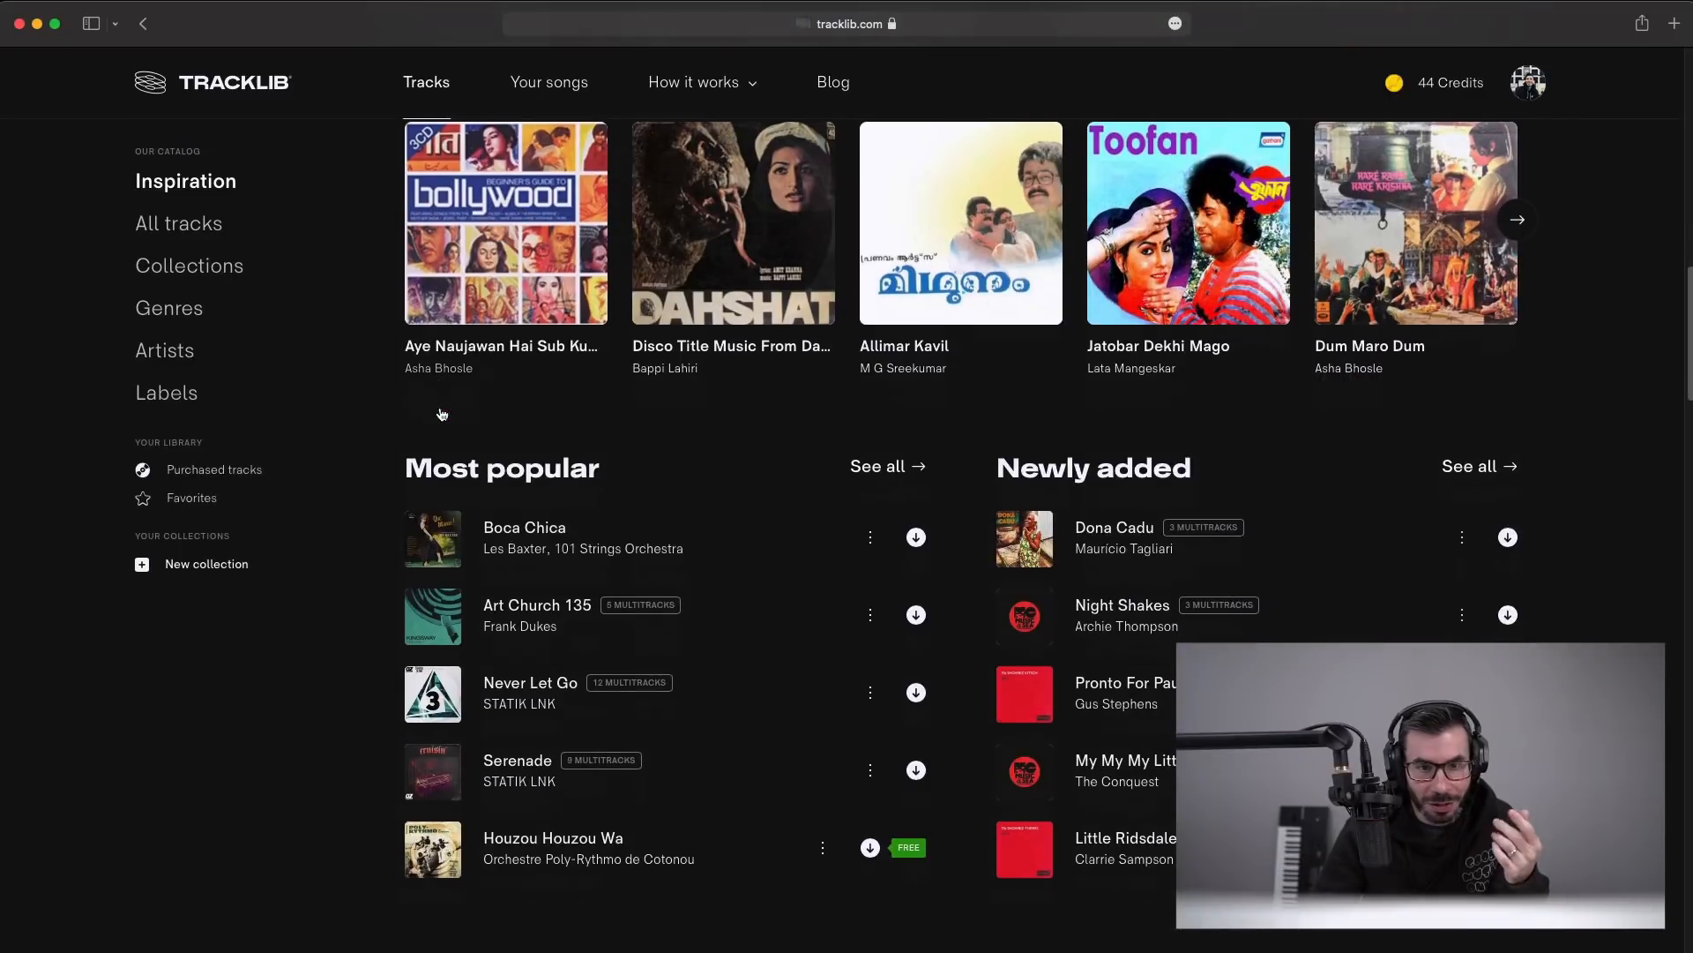
pyautogui.moveTo(1024, 539)
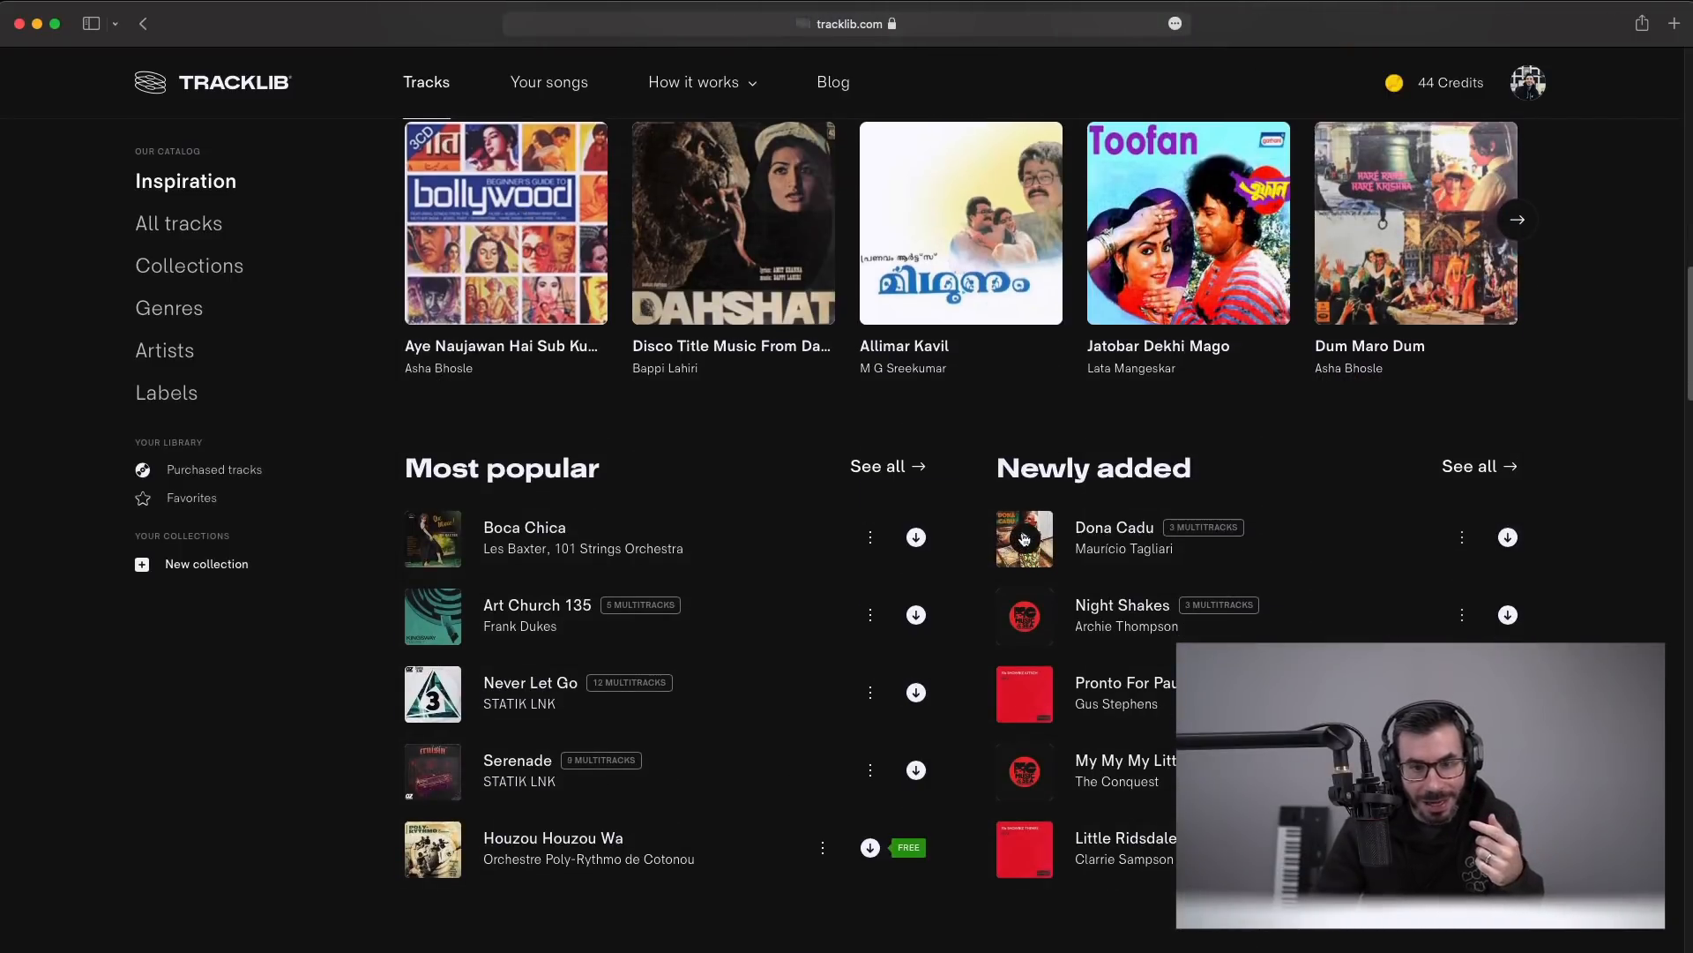
pyautogui.click(1044, 569)
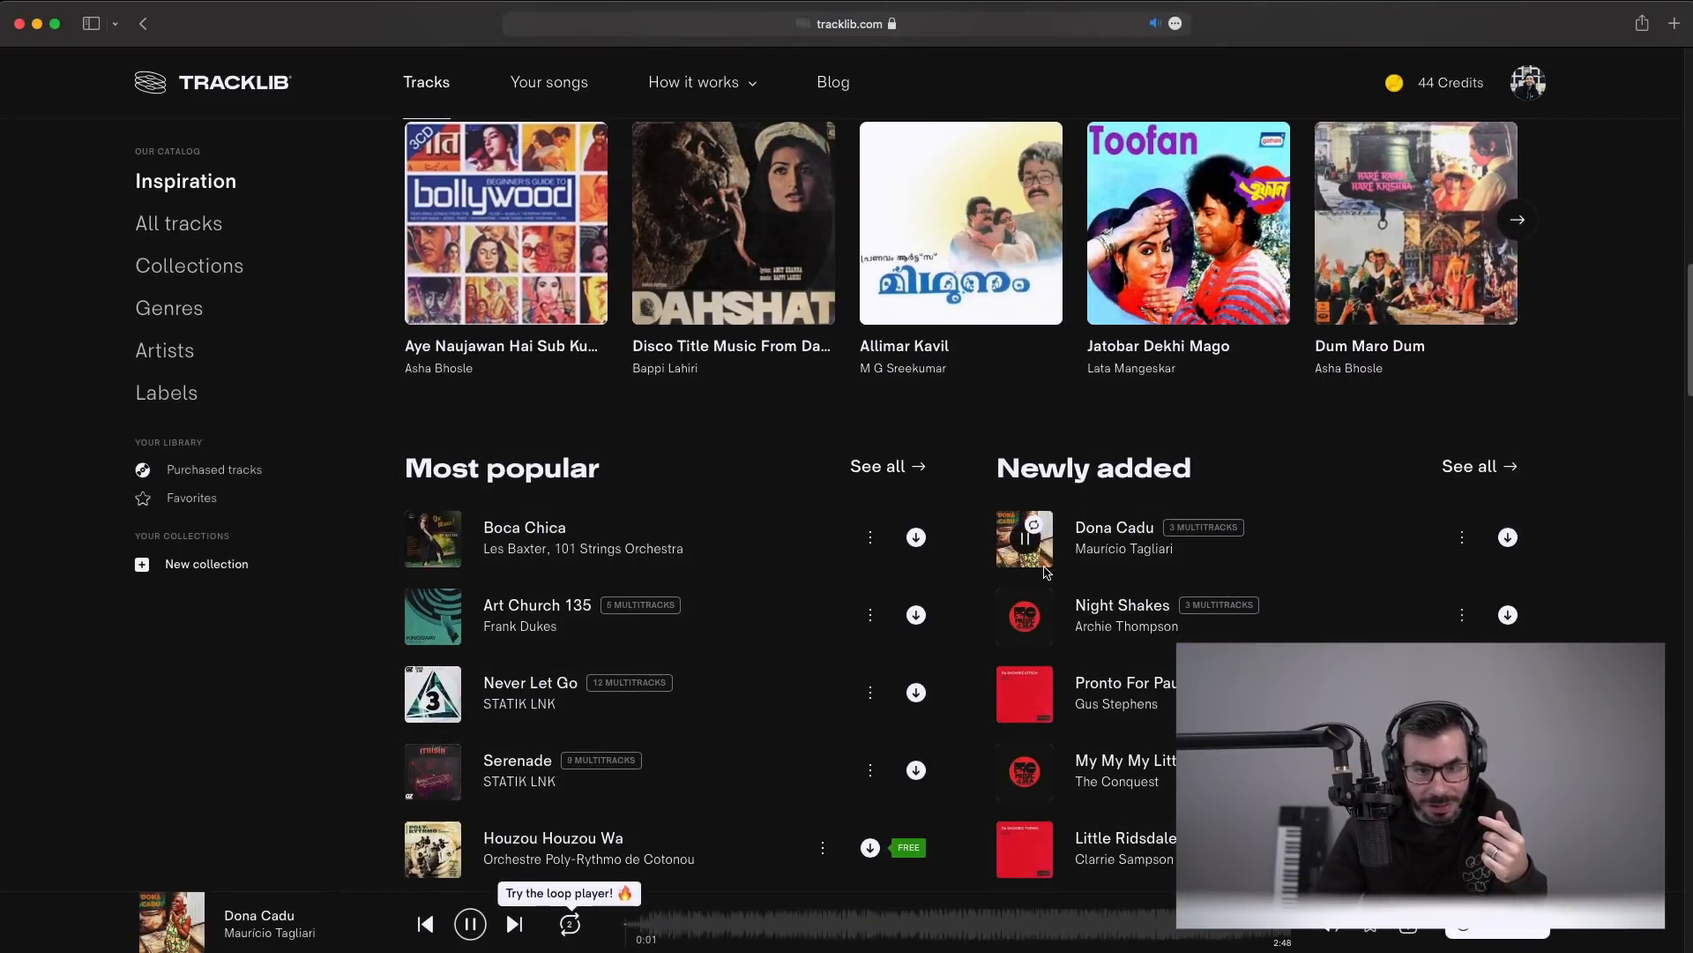
# - Preview the newly added track Night Shakes from about 0:54 and pause it
pyautogui.moveTo(1026, 619)
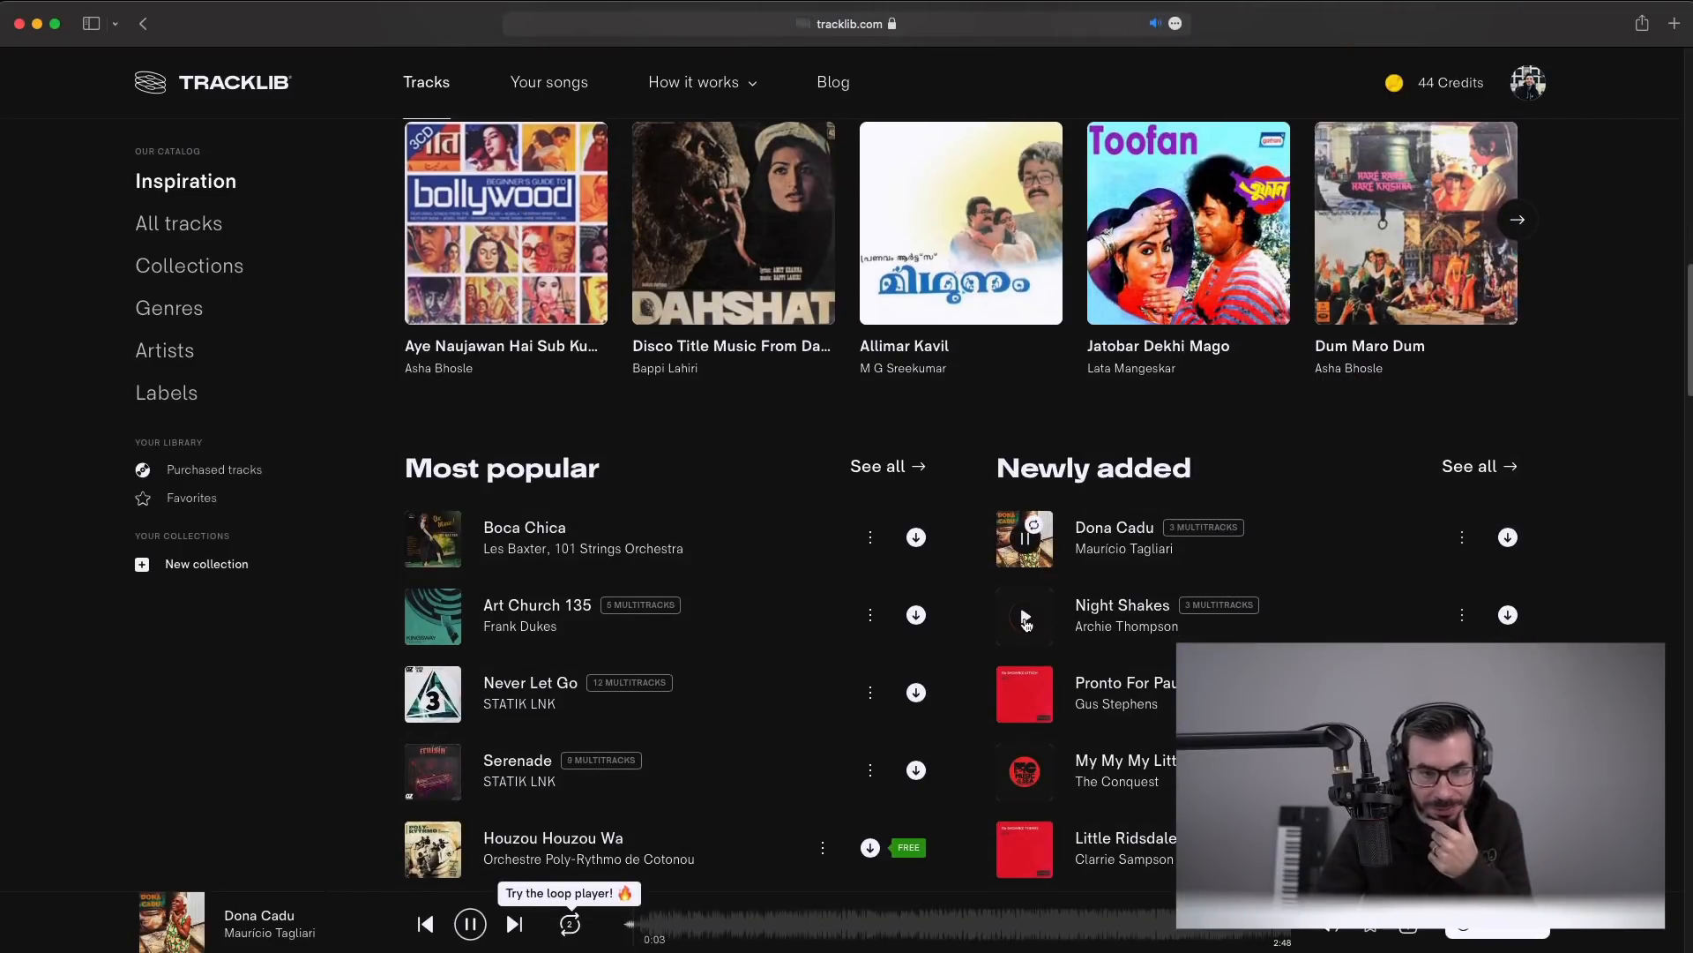
pyautogui.click(1026, 619)
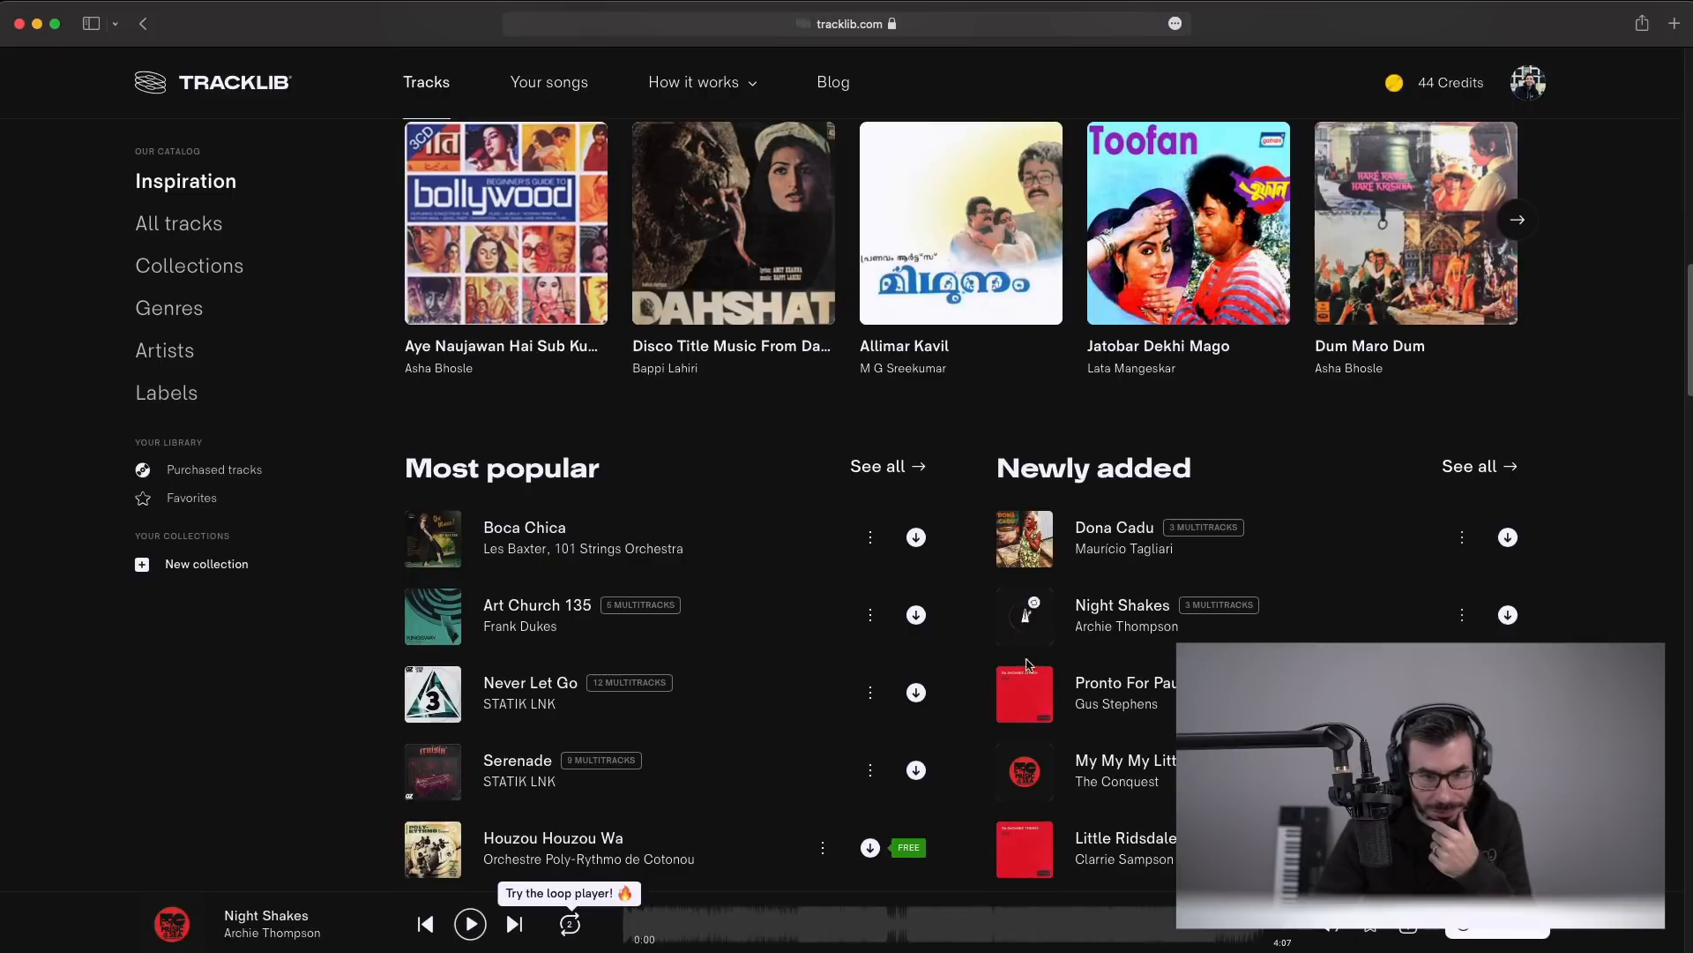
pyautogui.click(775, 927)
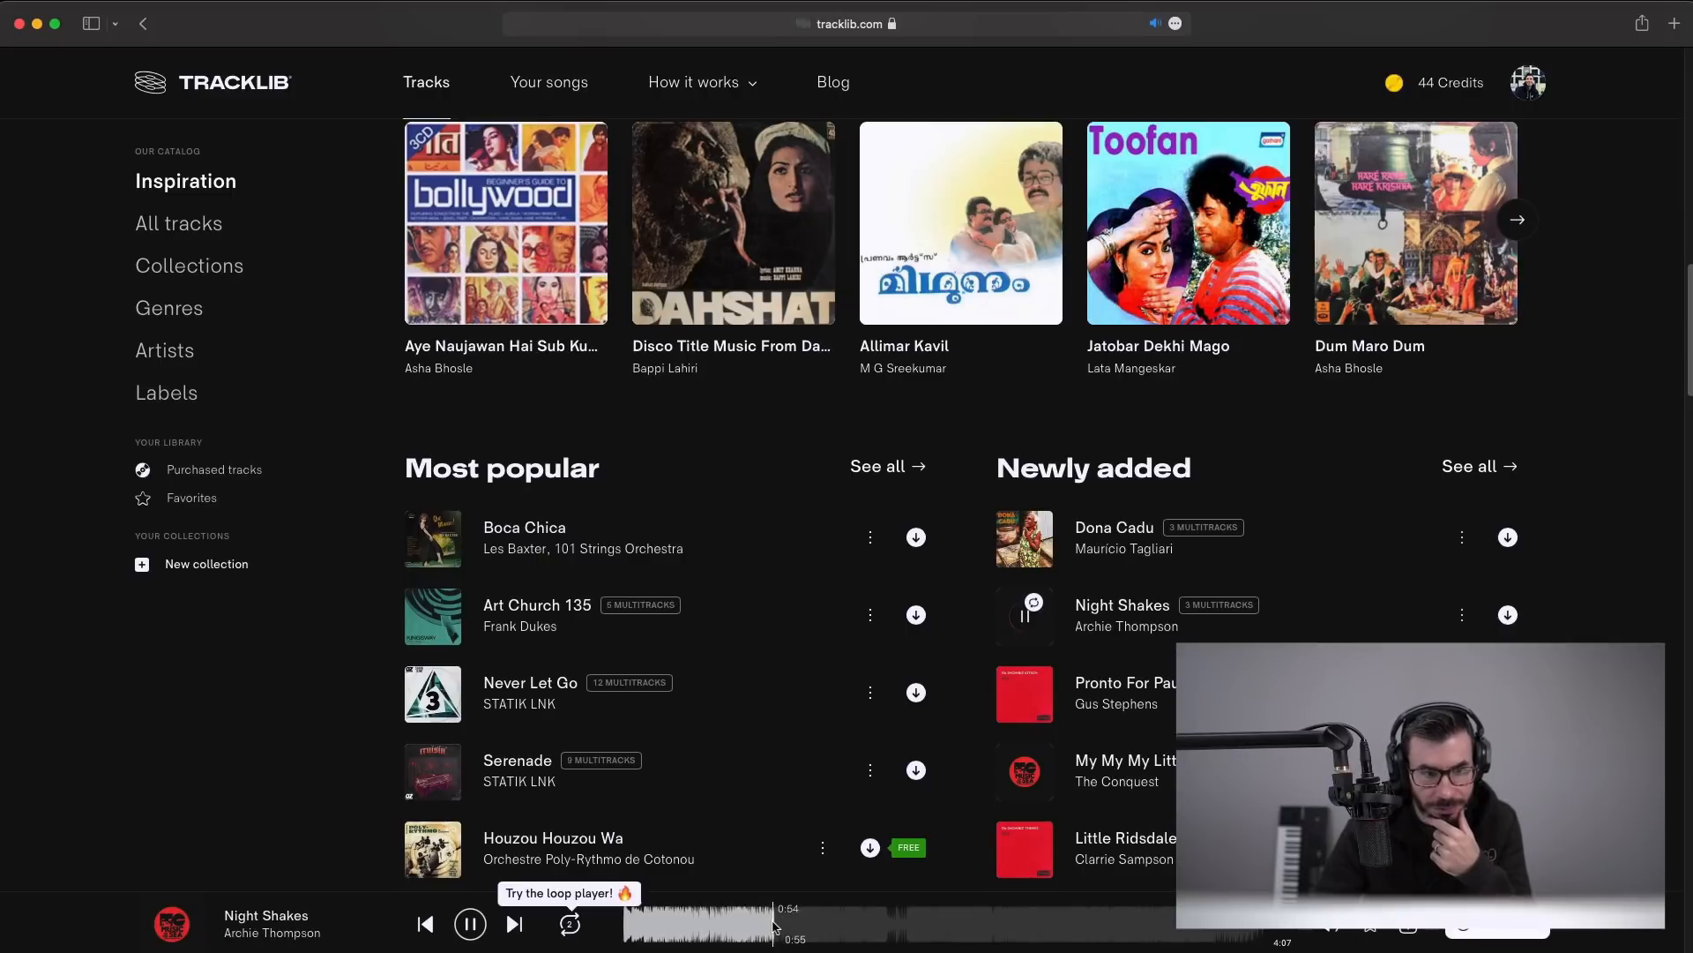
pyautogui.click(462, 929)
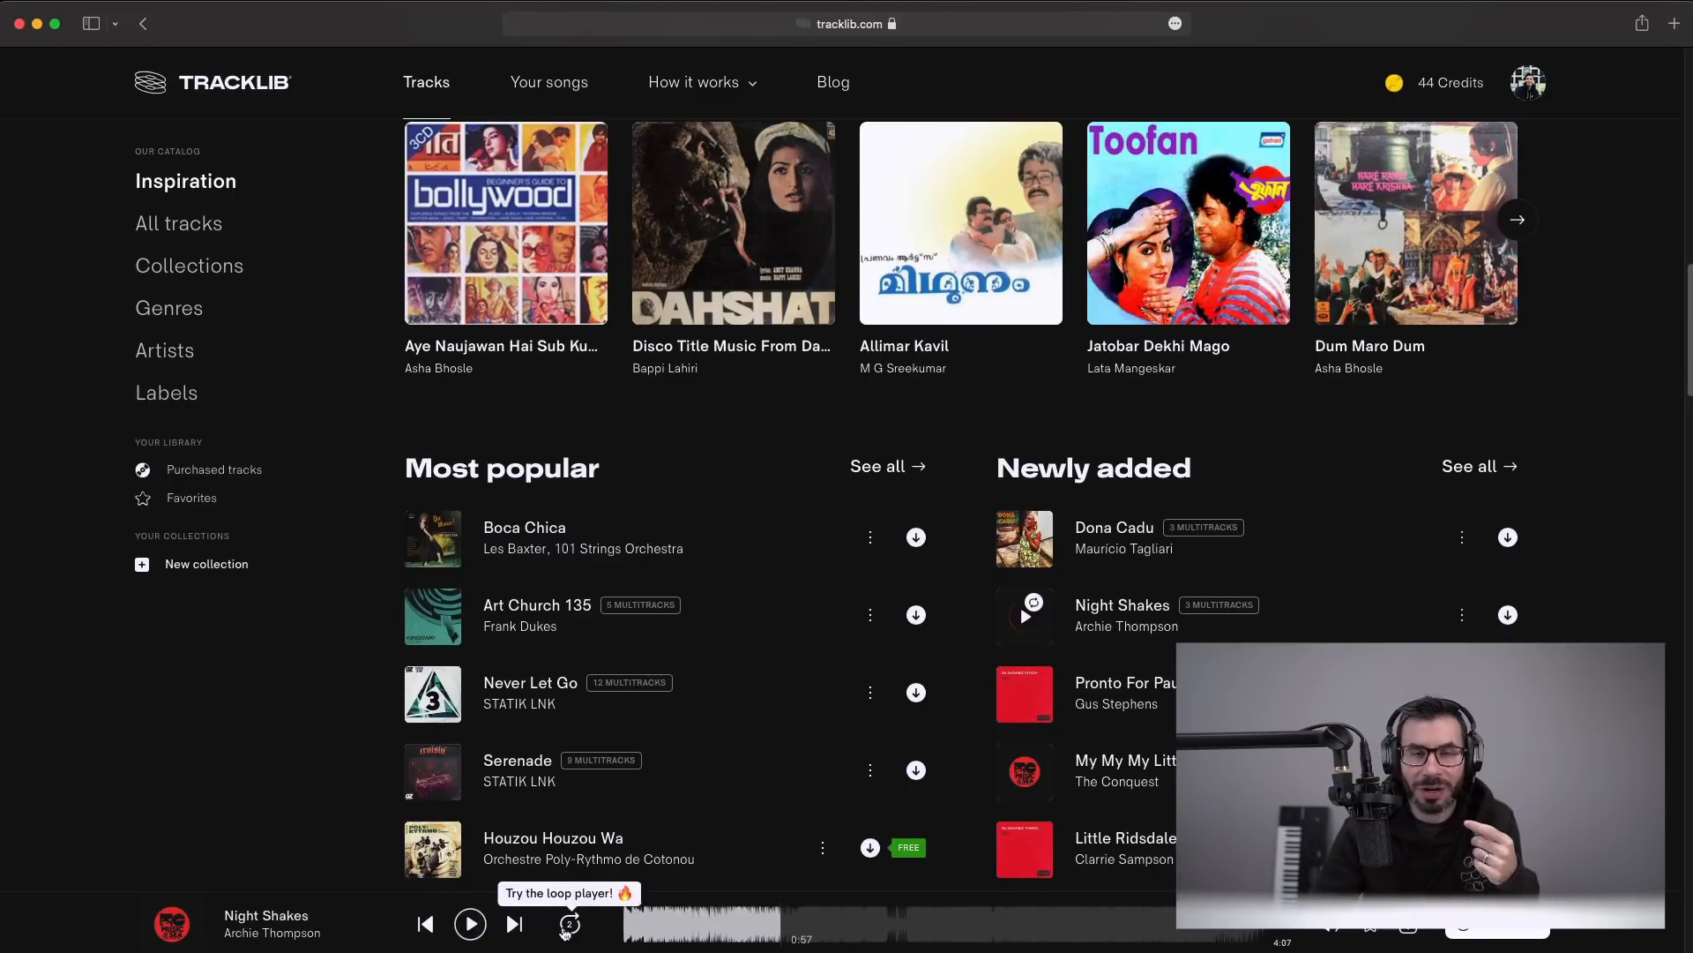
# - Turn on the loop player for Night Shakes and extend the loop length to 4
pyautogui.click(570, 923)
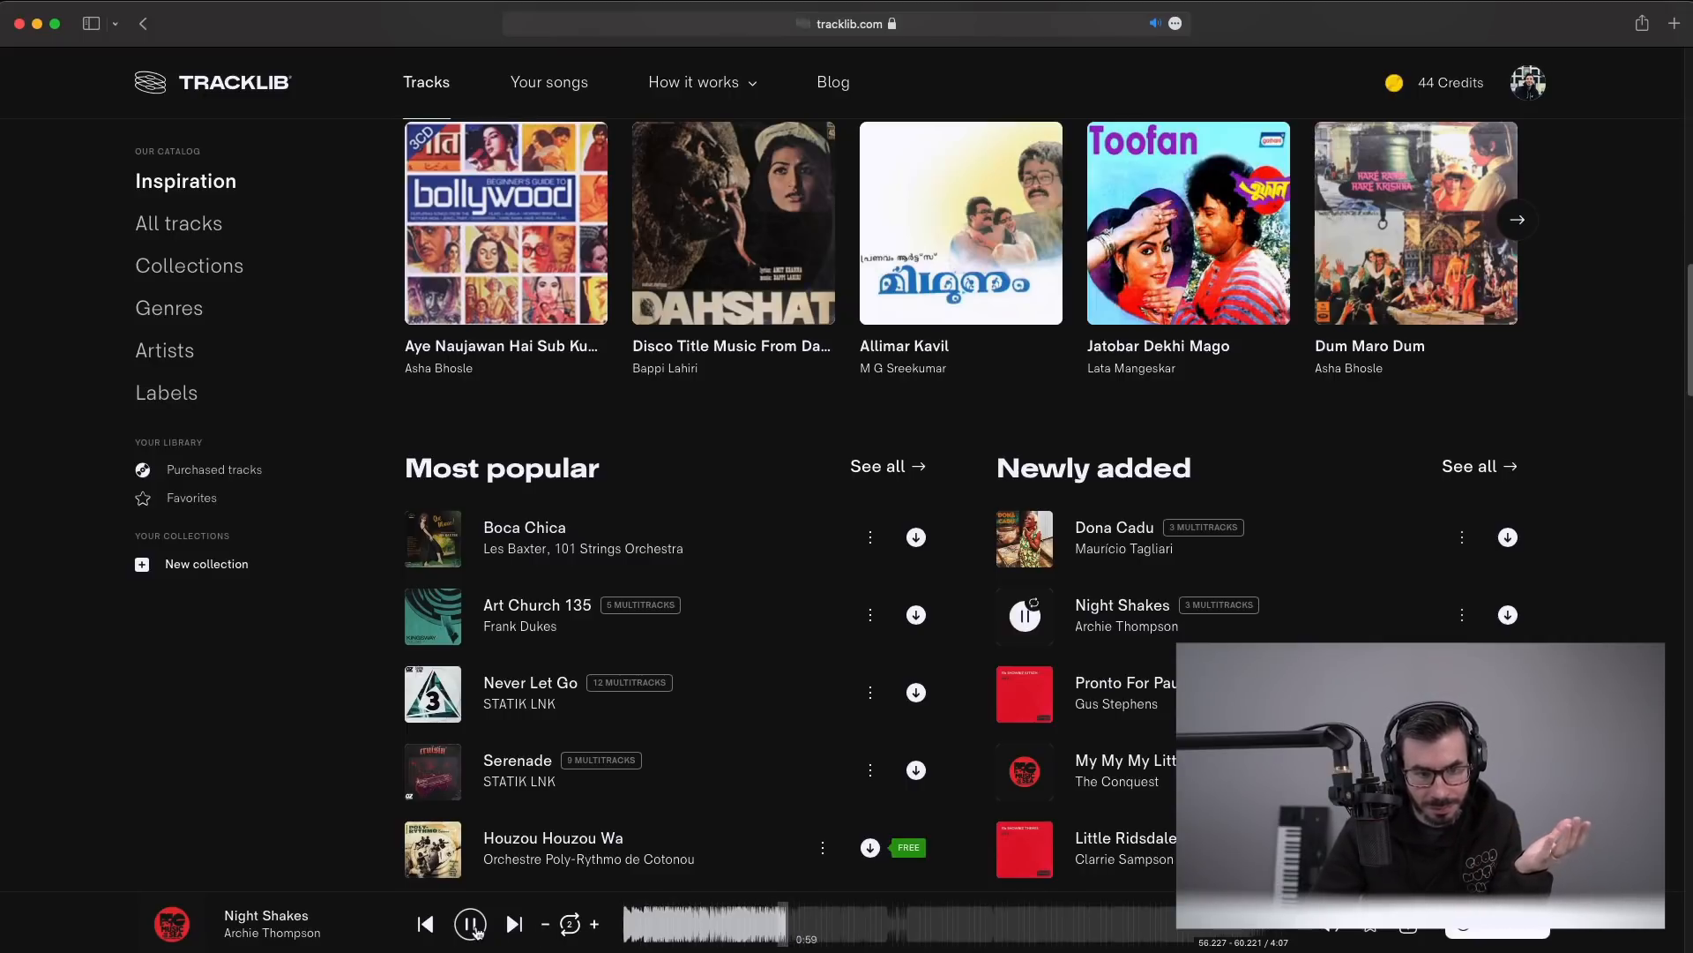
pyautogui.click(475, 930)
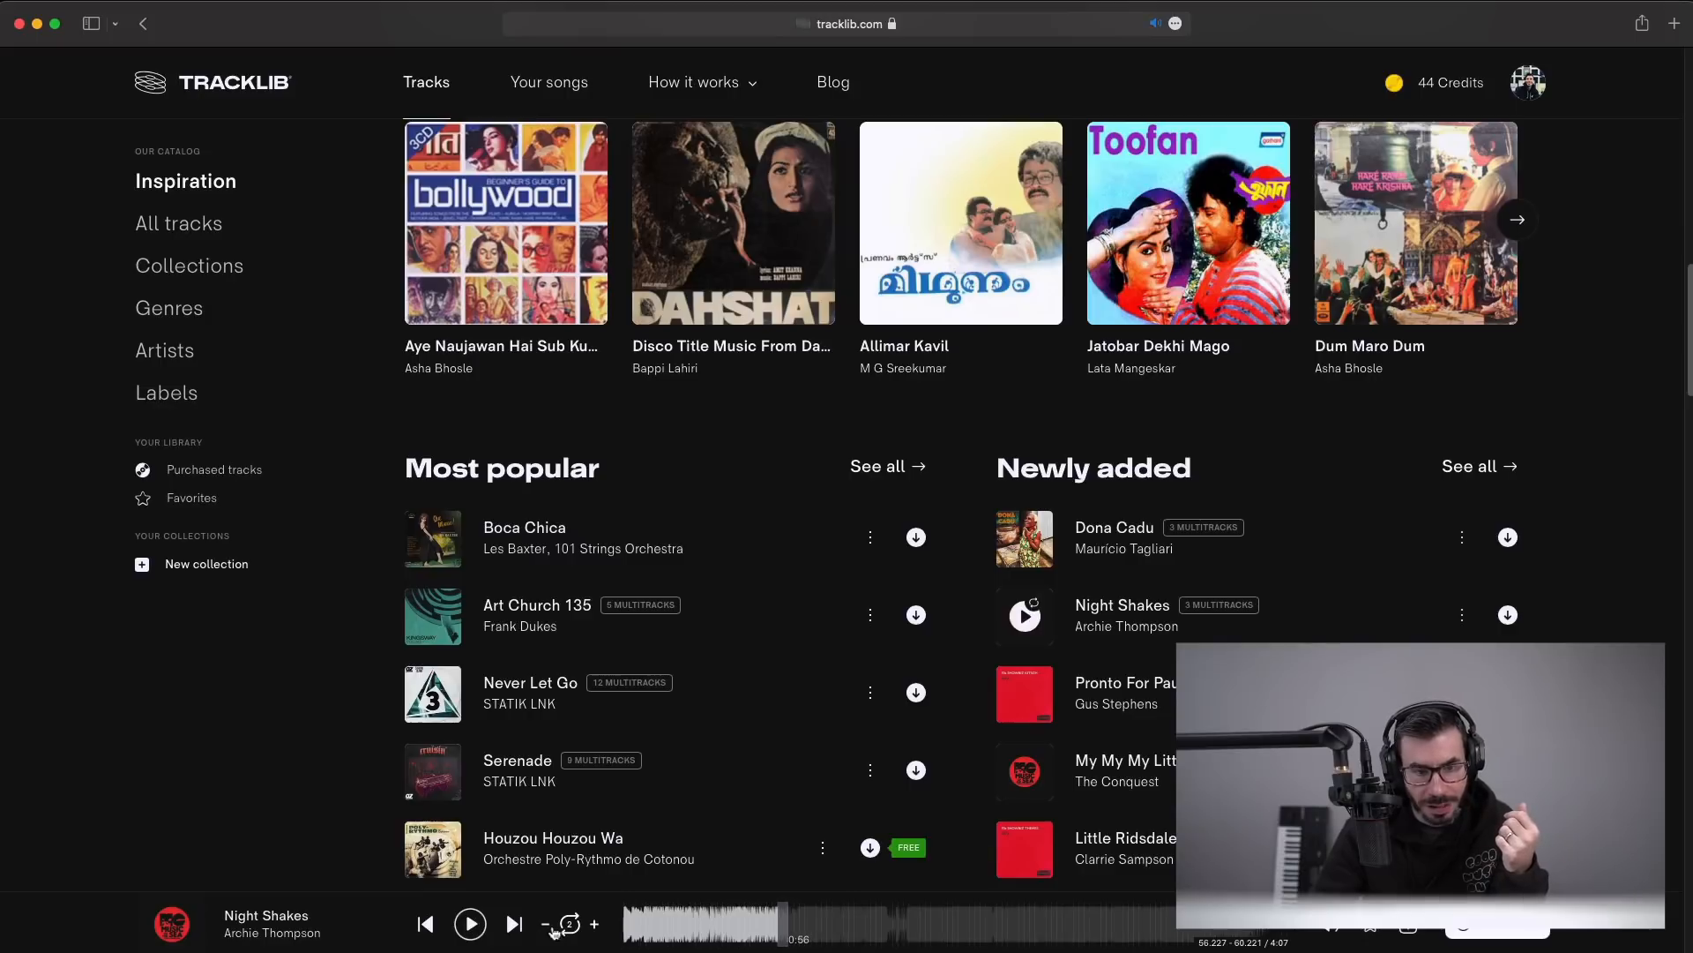
pyautogui.click(596, 925)
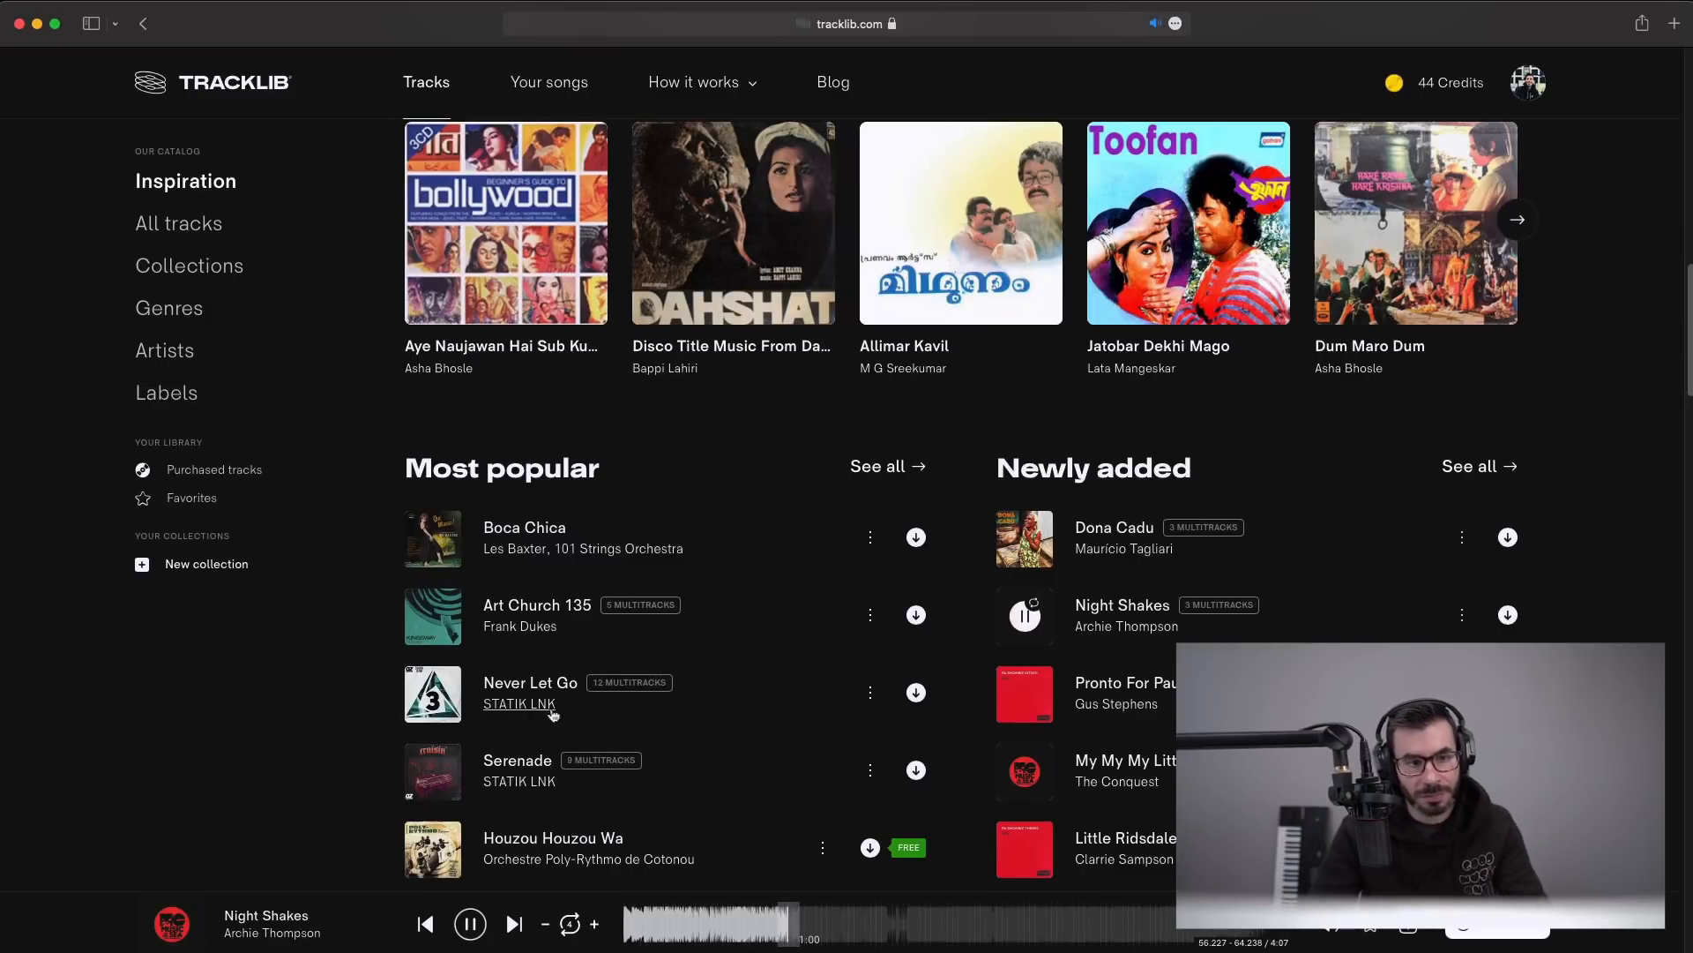
# - Look over the most popular and newly added tracks, and browse the producer and inspired collections on the Collections page
pyautogui.scroll(-4, 605, 719)
pyautogui.scroll(3, 605, 719)
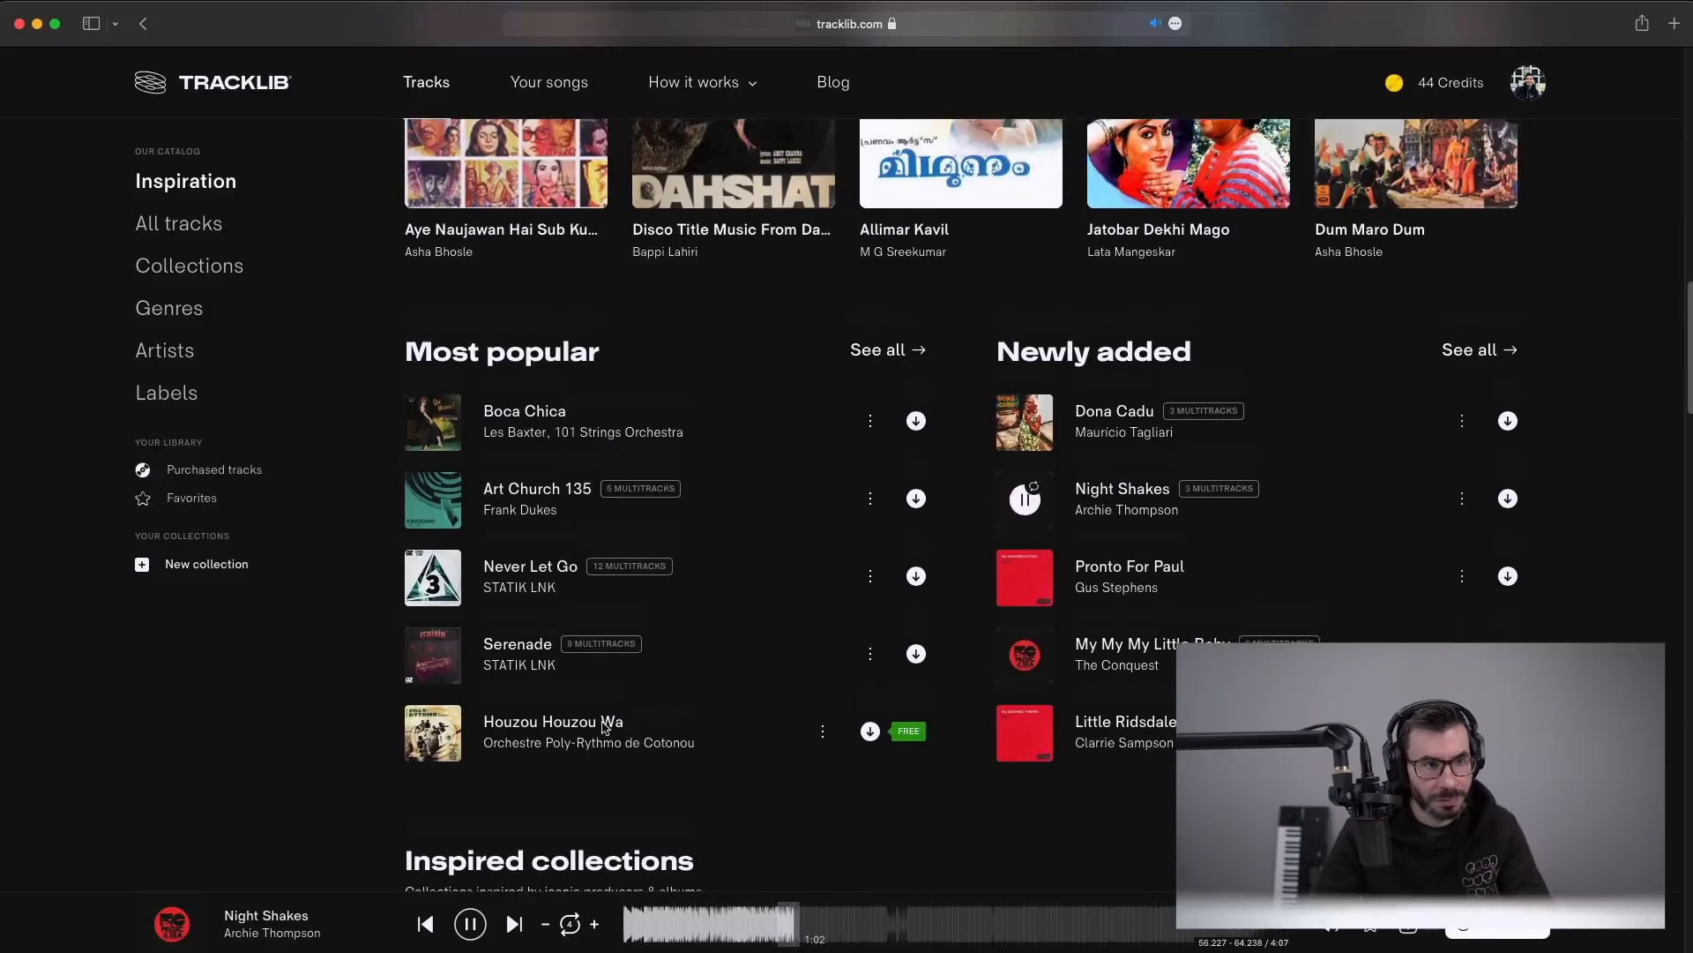
pyautogui.click(213, 281)
pyautogui.scroll(-4, 485, 871)
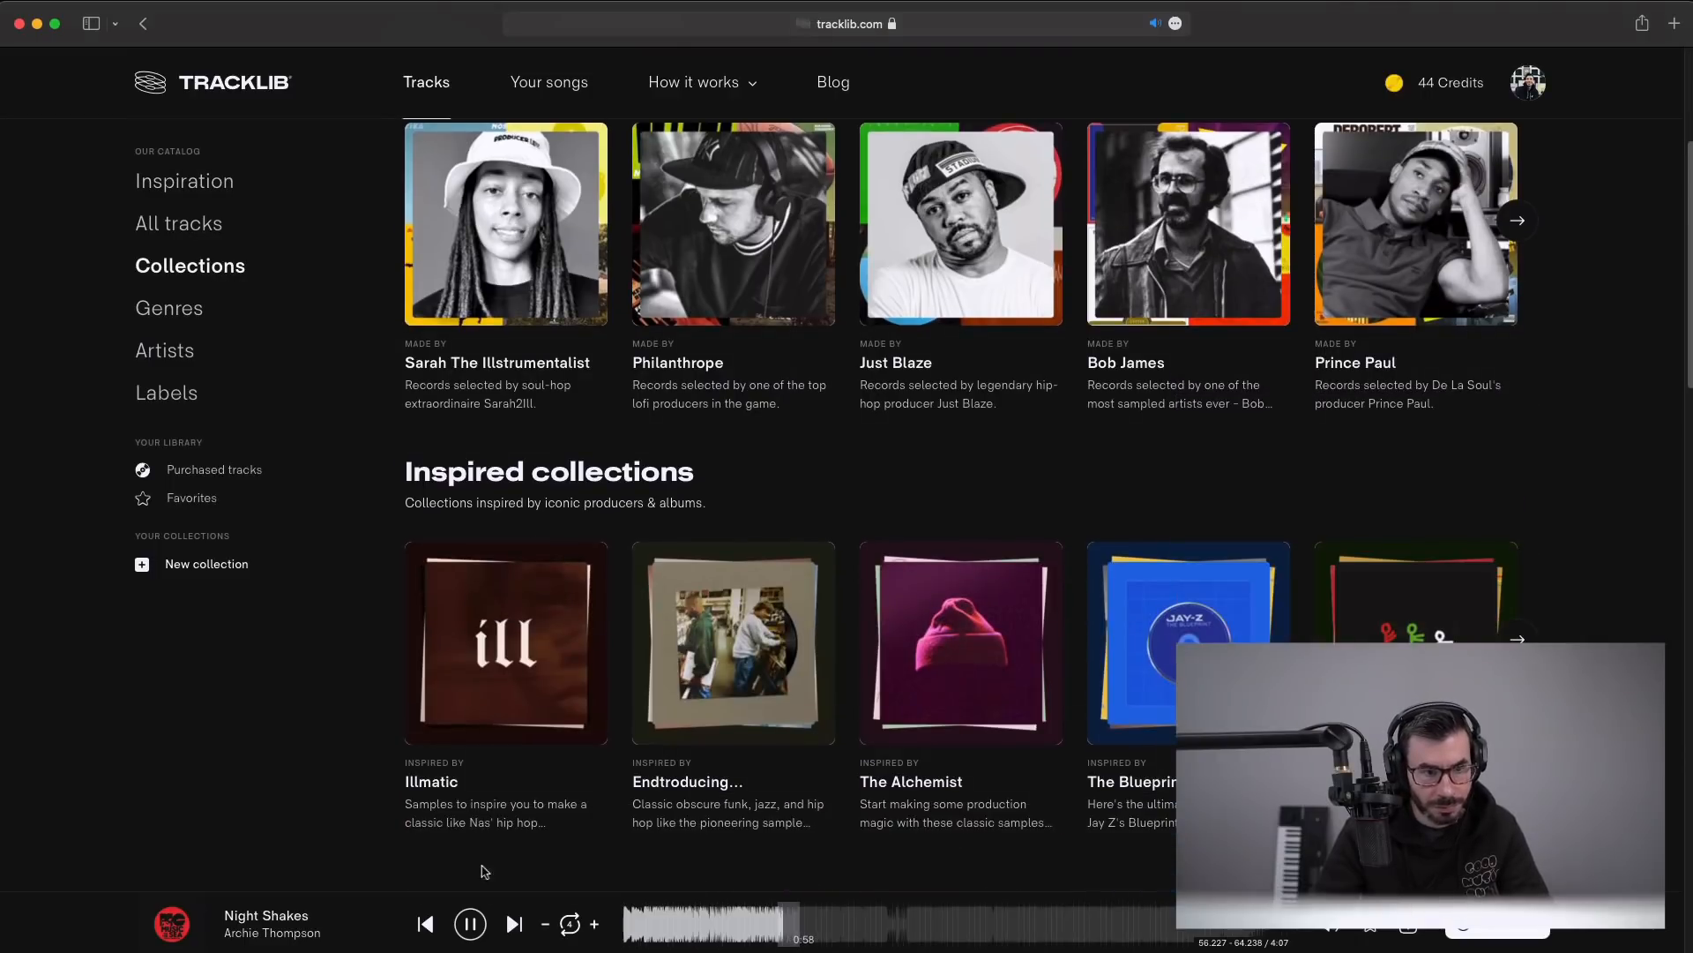
pyautogui.scroll(-3, 484, 882)
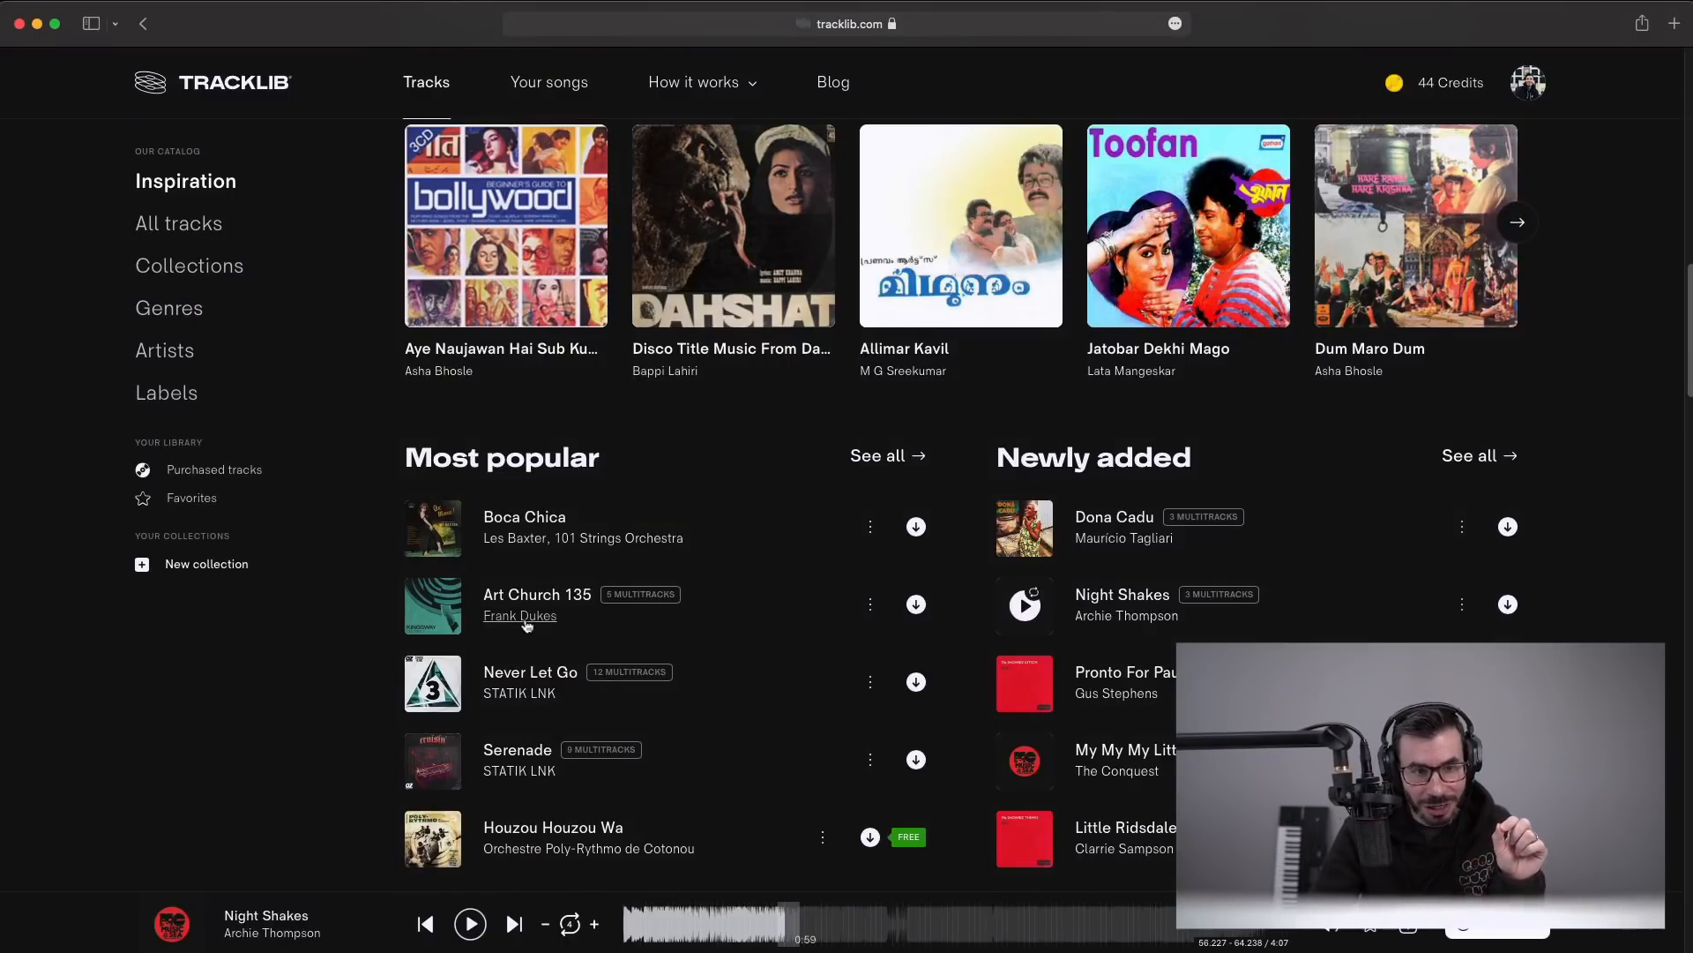
# - Preview the most popular track Art Church 135 from about 0:21 and turn on its loop player
pyautogui.click(436, 607)
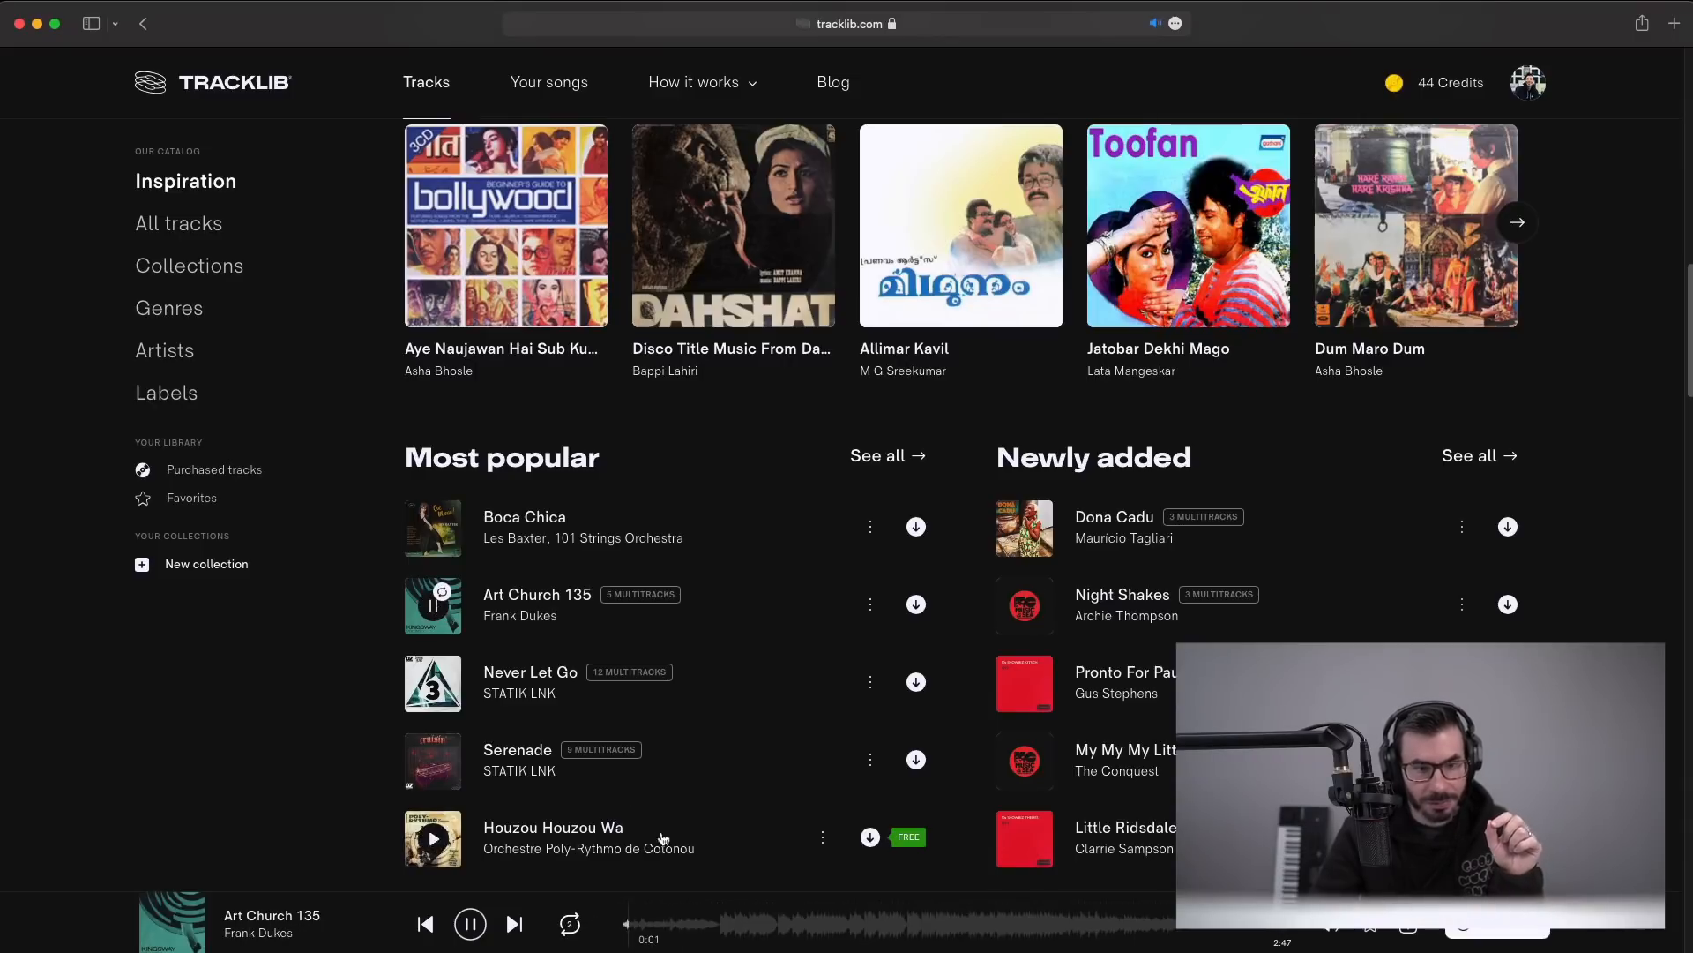
pyautogui.click(706, 924)
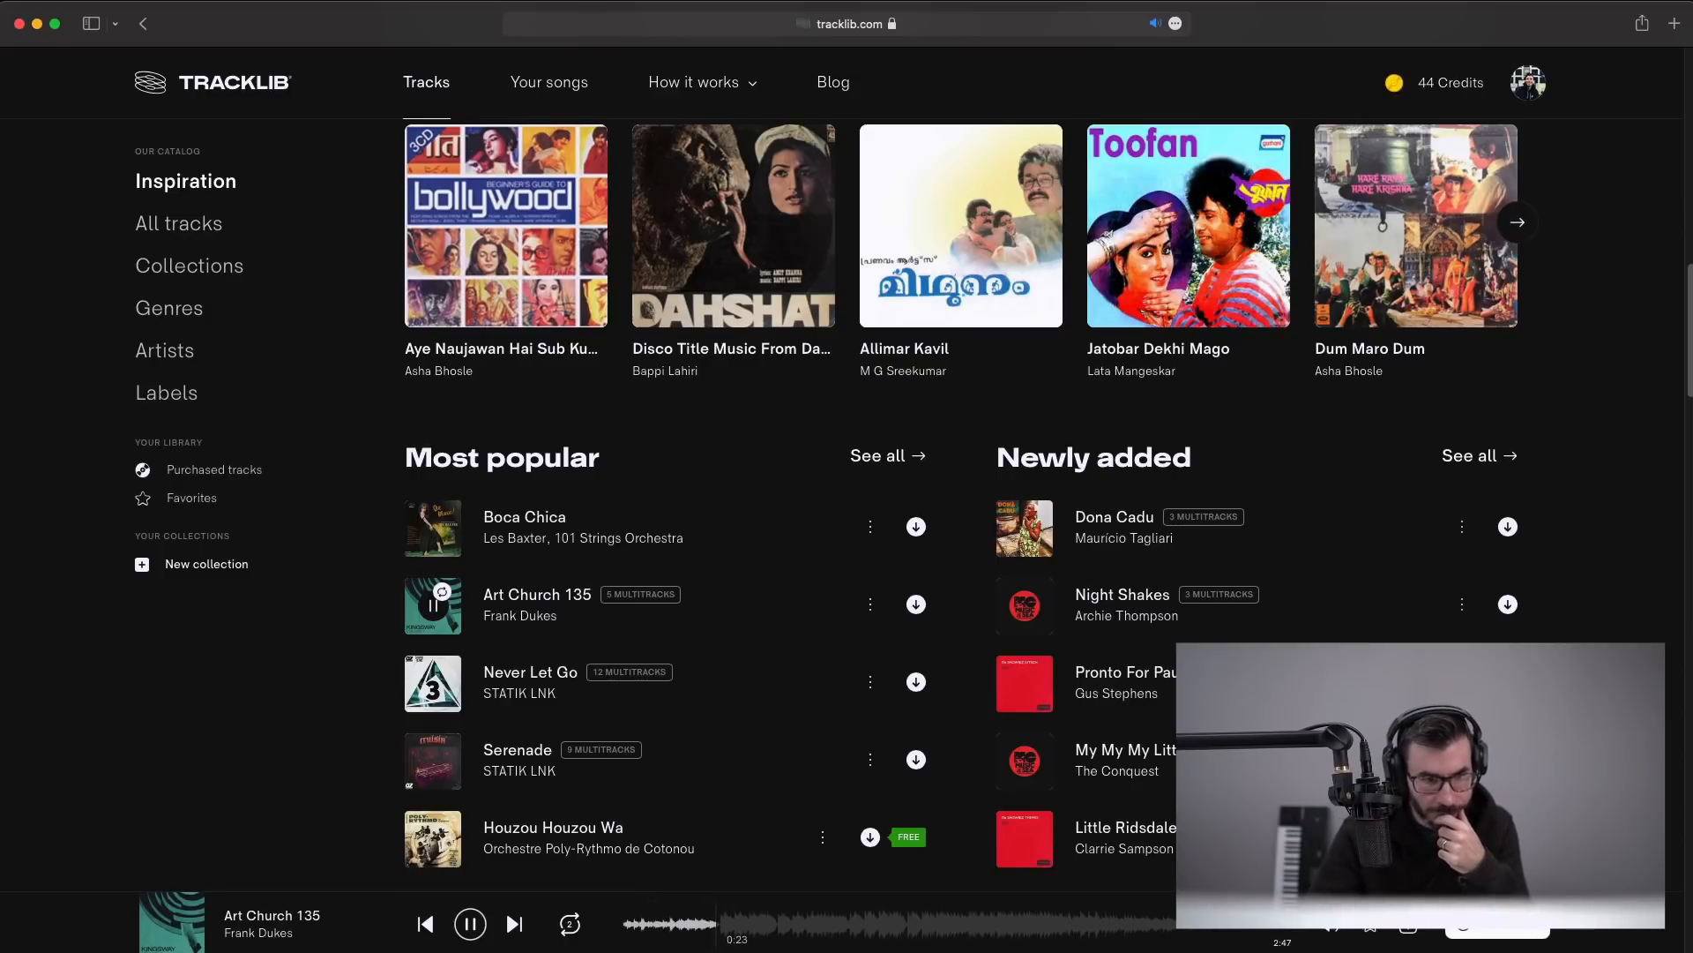
pyautogui.click(573, 926)
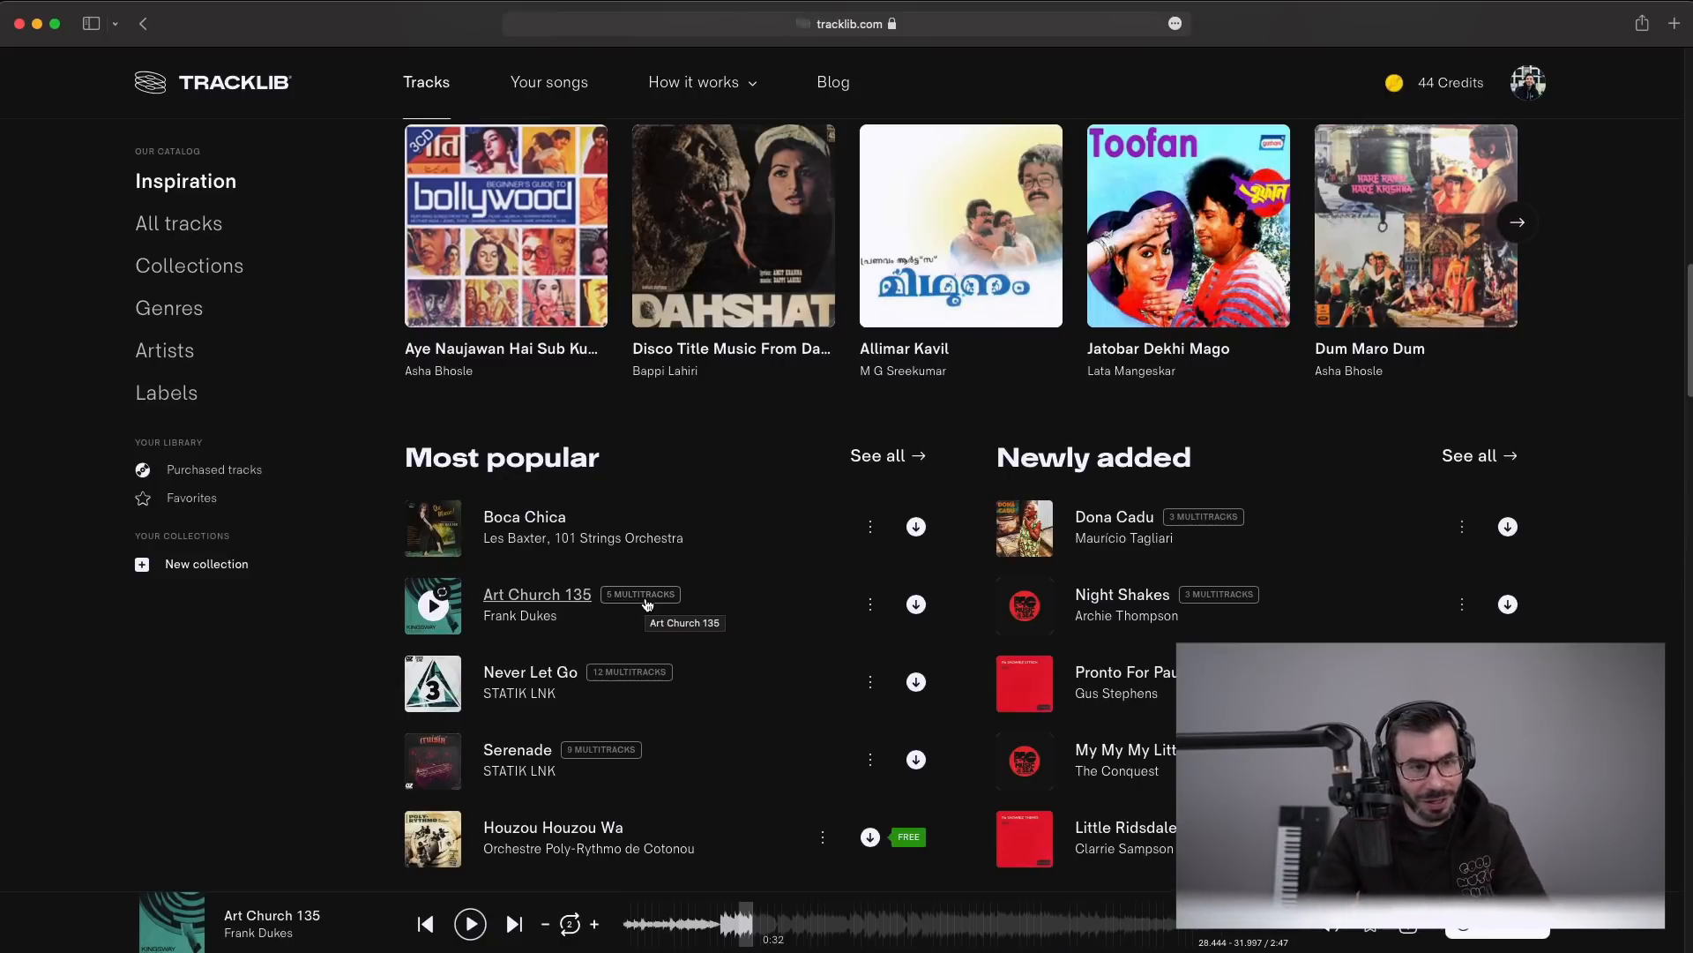
# - Open Frank Dukes' artist page, start The Woods briefly, and preview infatuation from about 0:30 and about 0:49 before pausing it
pyautogui.click(529, 620)
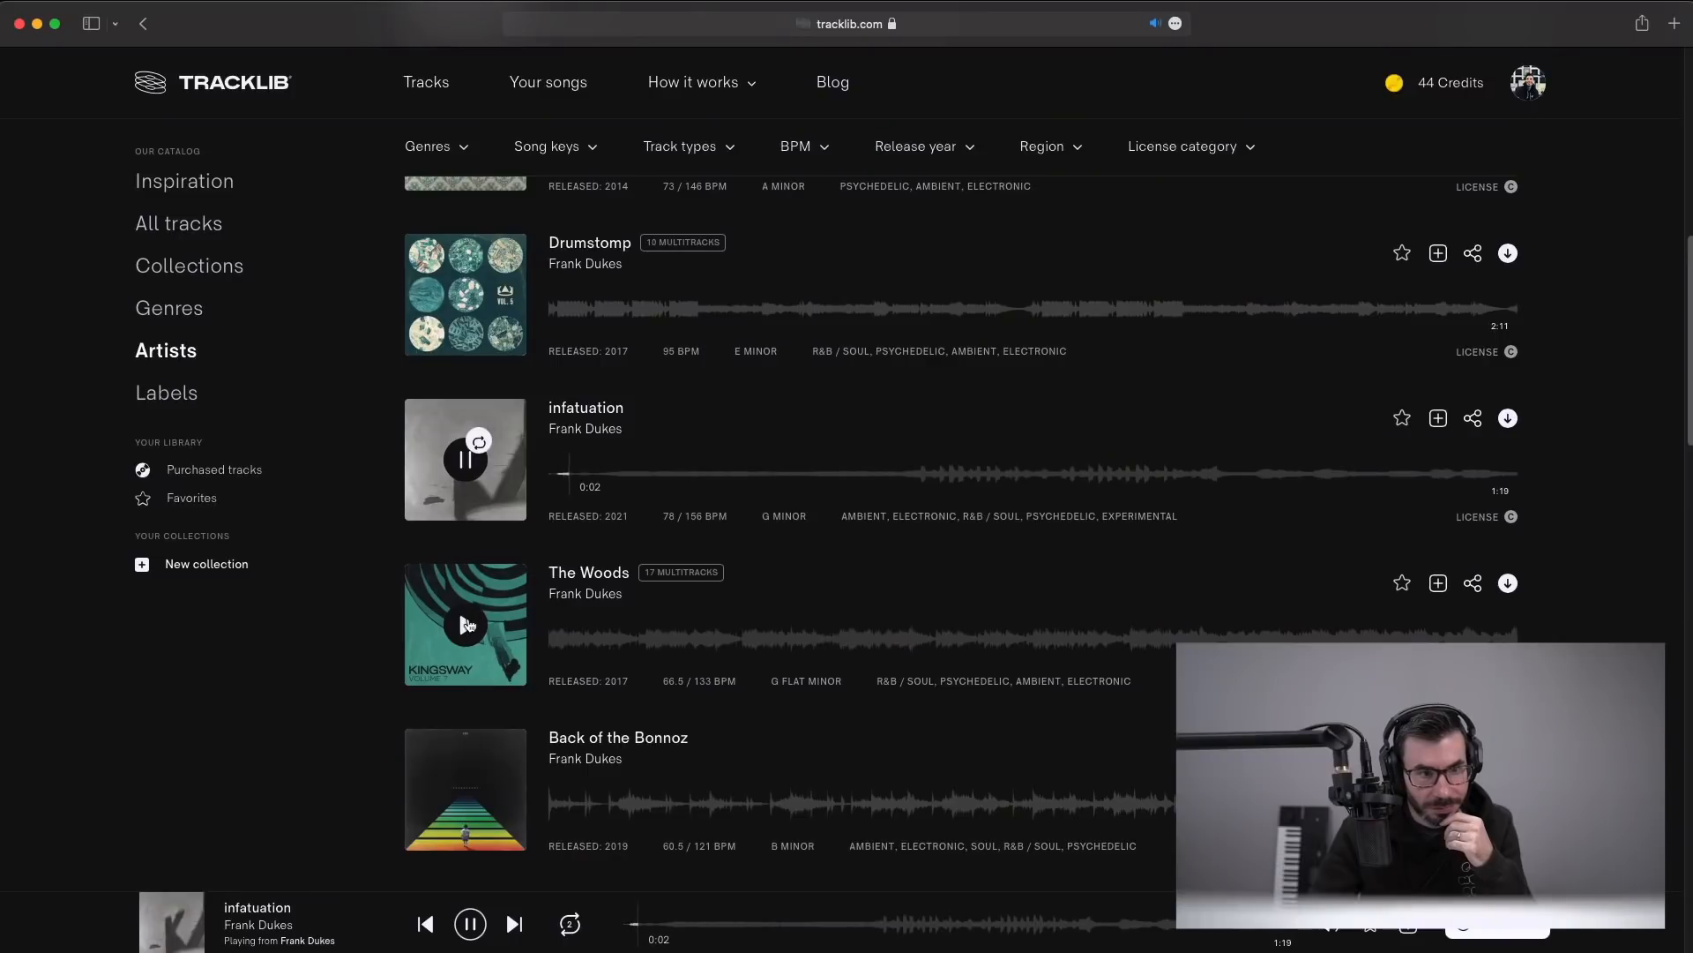
pyautogui.click(467, 625)
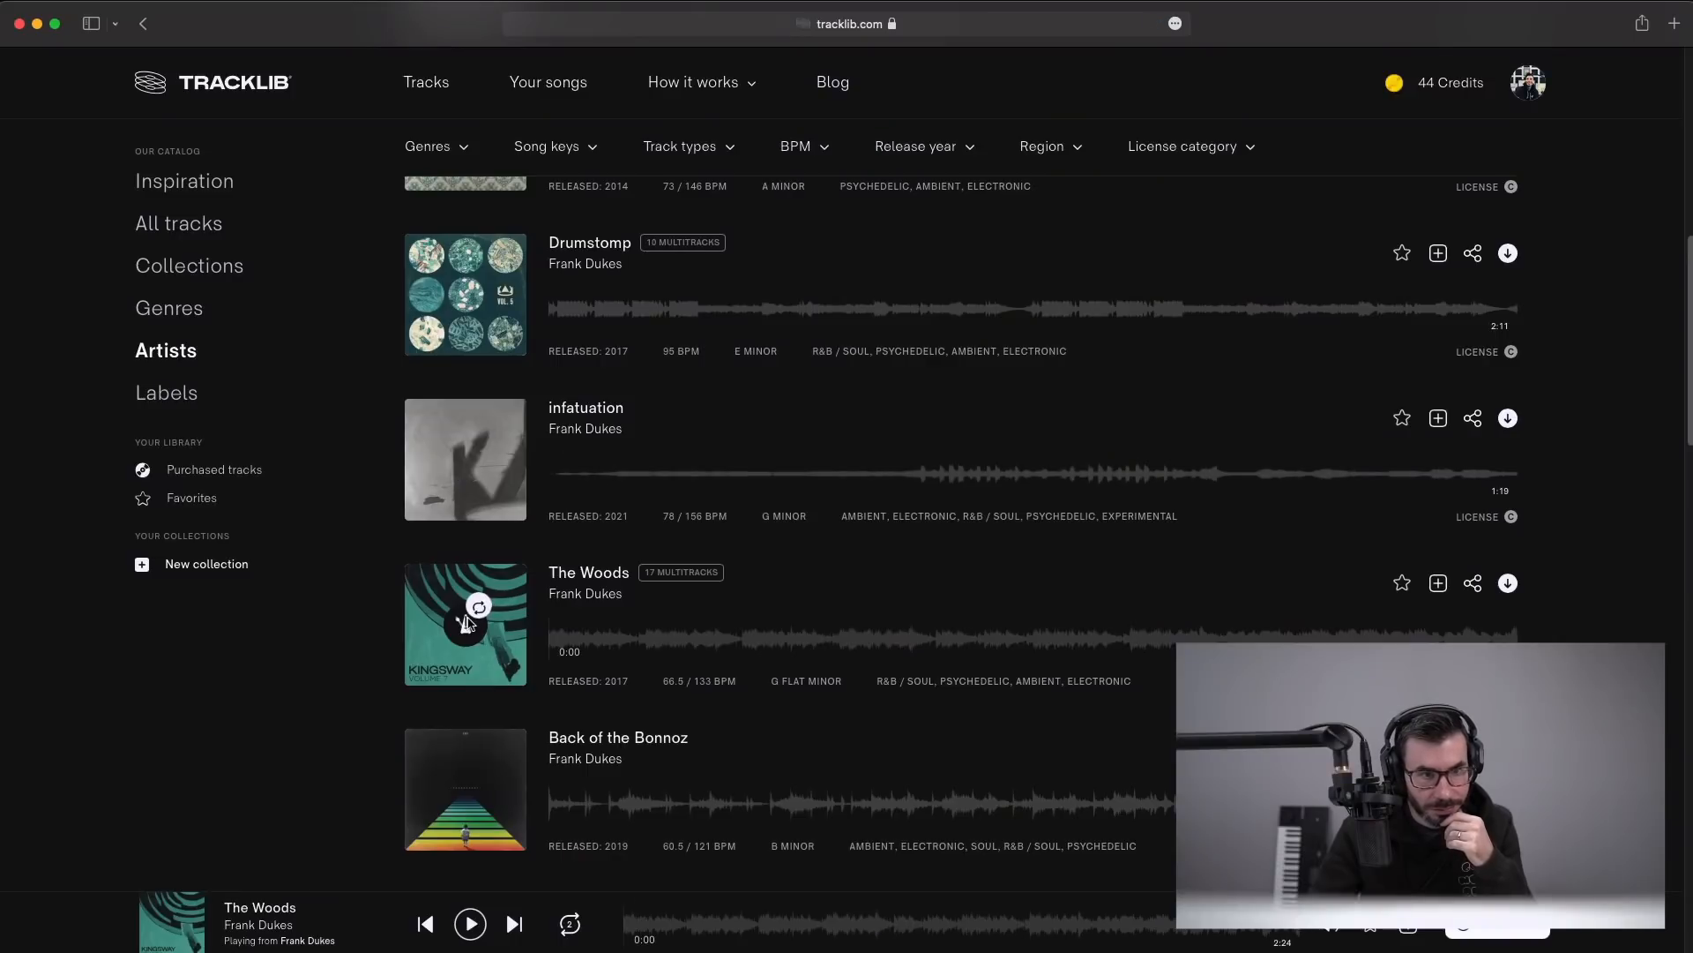
pyautogui.click(466, 459)
pyautogui.click(919, 474)
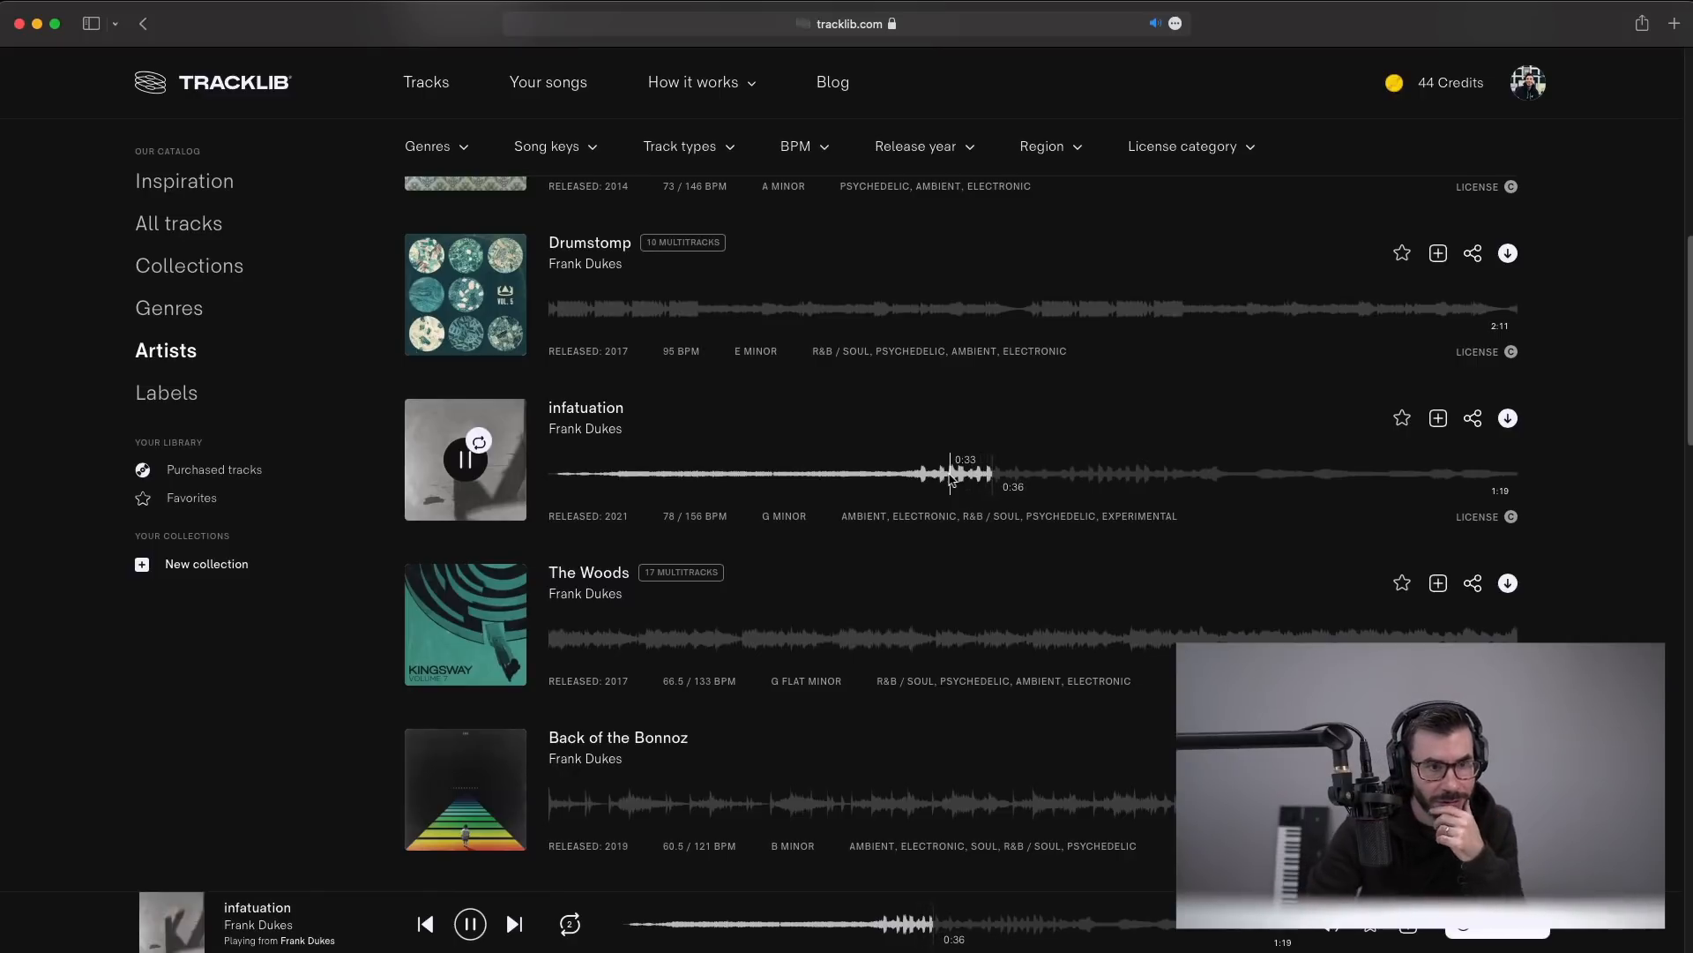
pyautogui.click(1148, 474)
pyautogui.click(460, 460)
# - Preview Frank Dukes' track The Law 148, skipping ahead to about 0:26
pyautogui.scroll(-6, 459, 662)
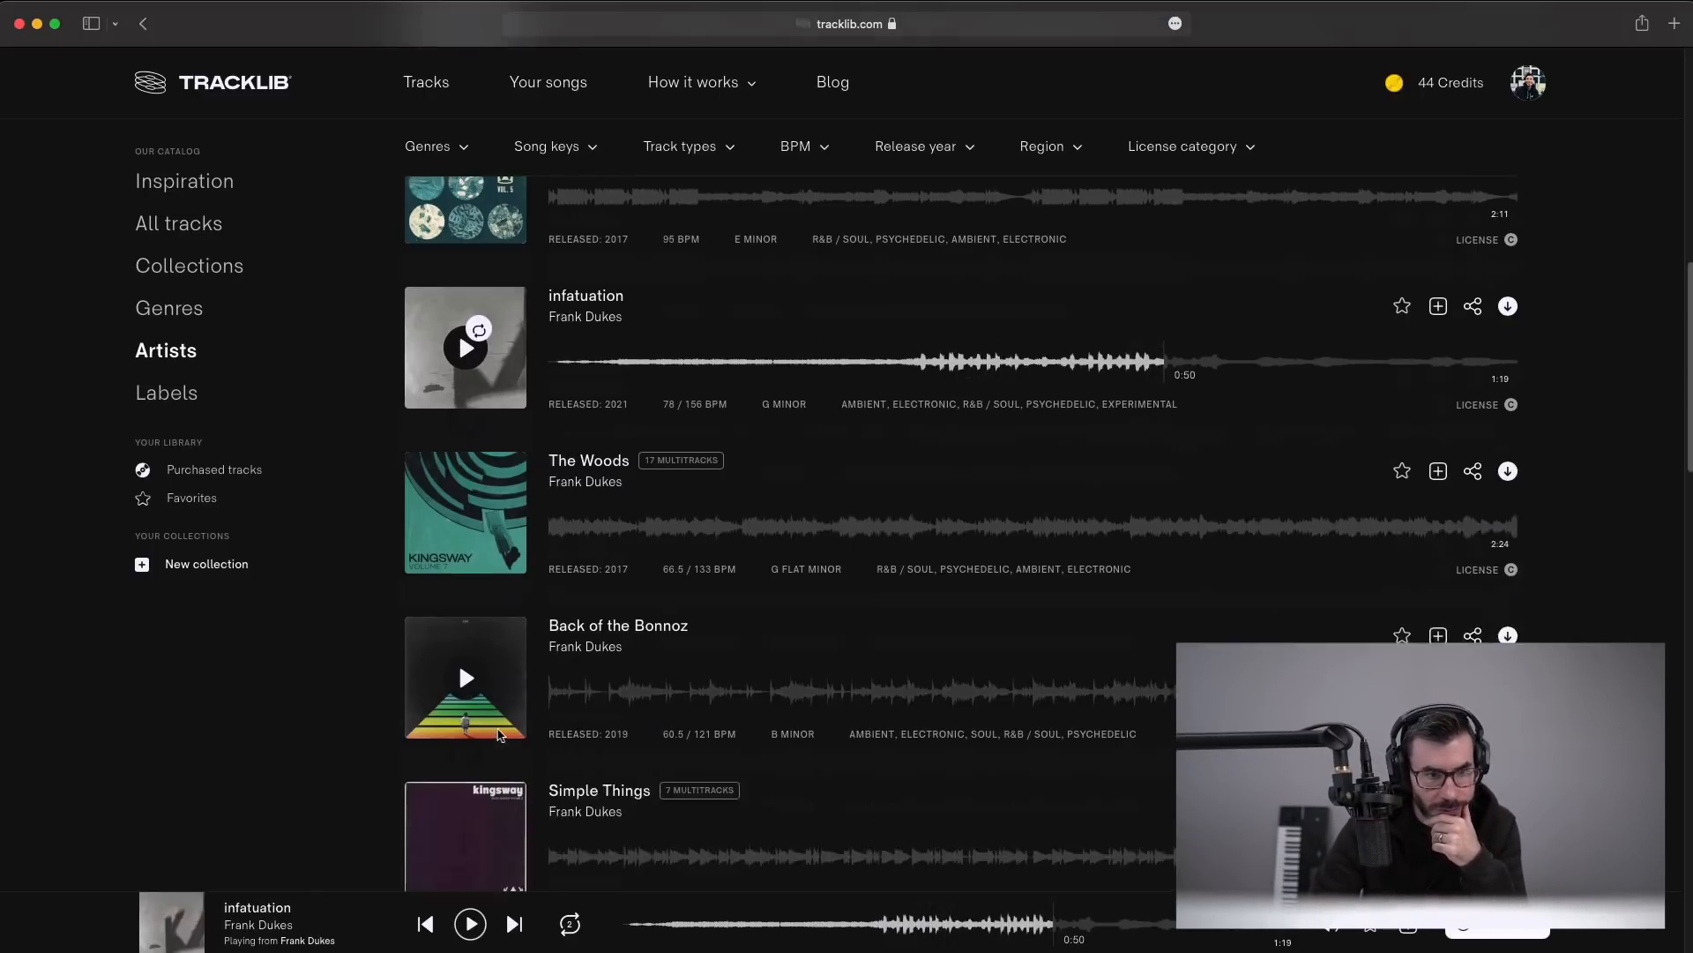
pyautogui.click(471, 756)
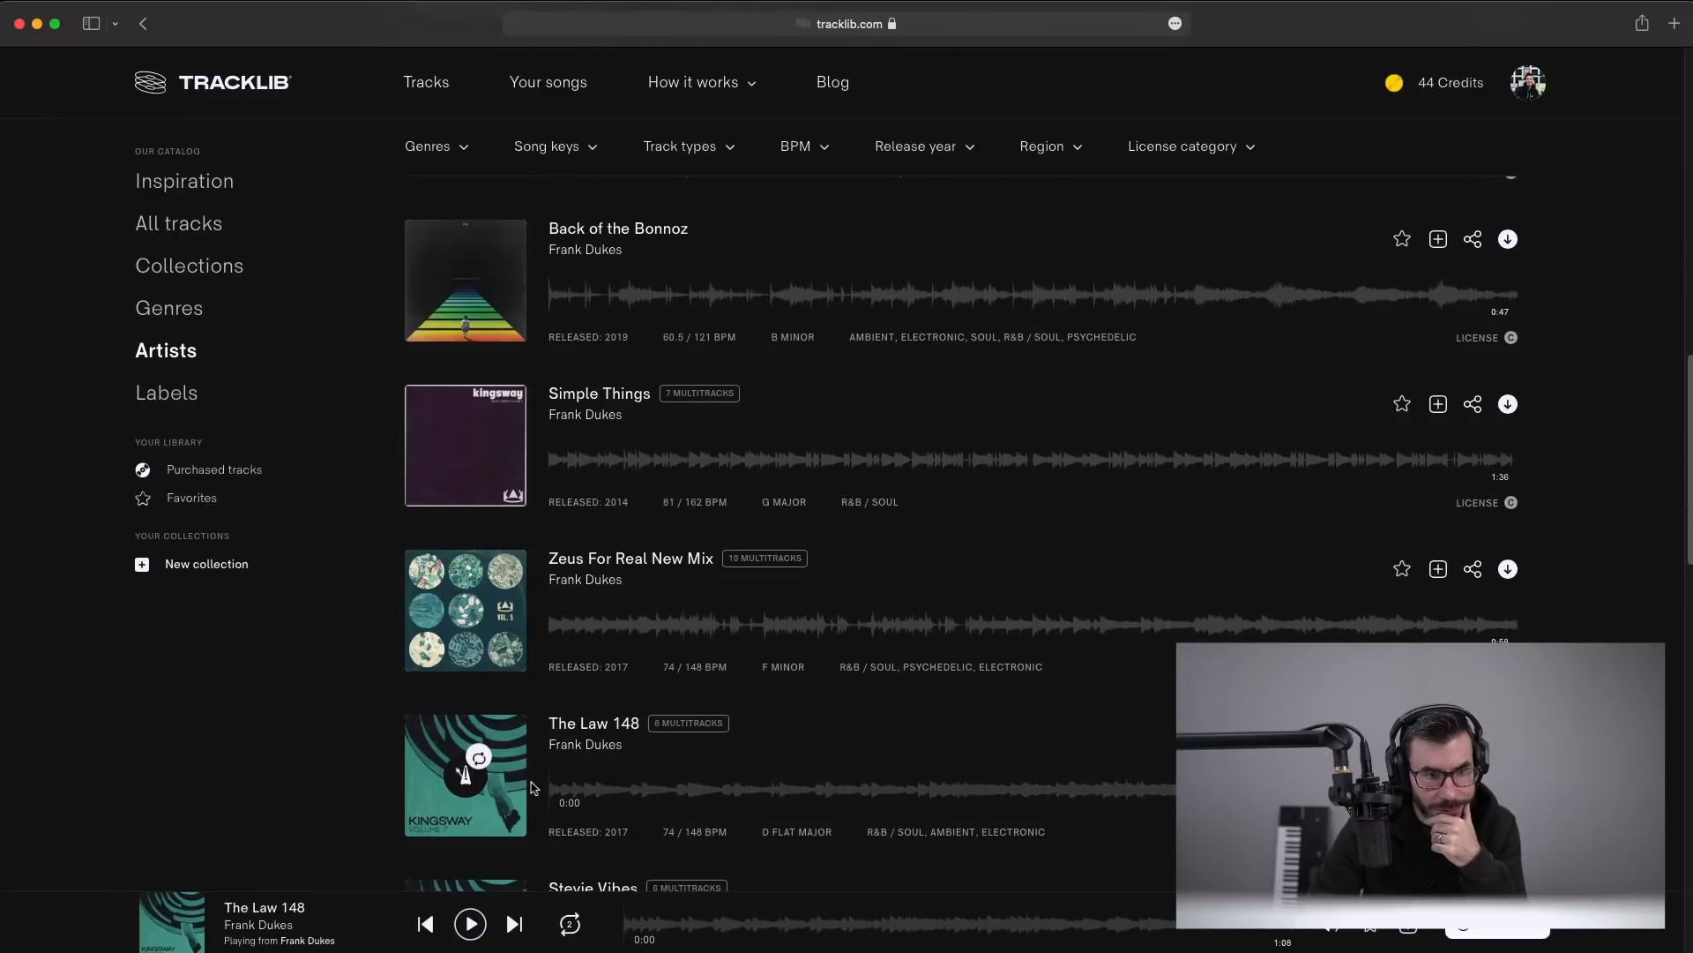
pyautogui.click(804, 789)
pyautogui.click(924, 791)
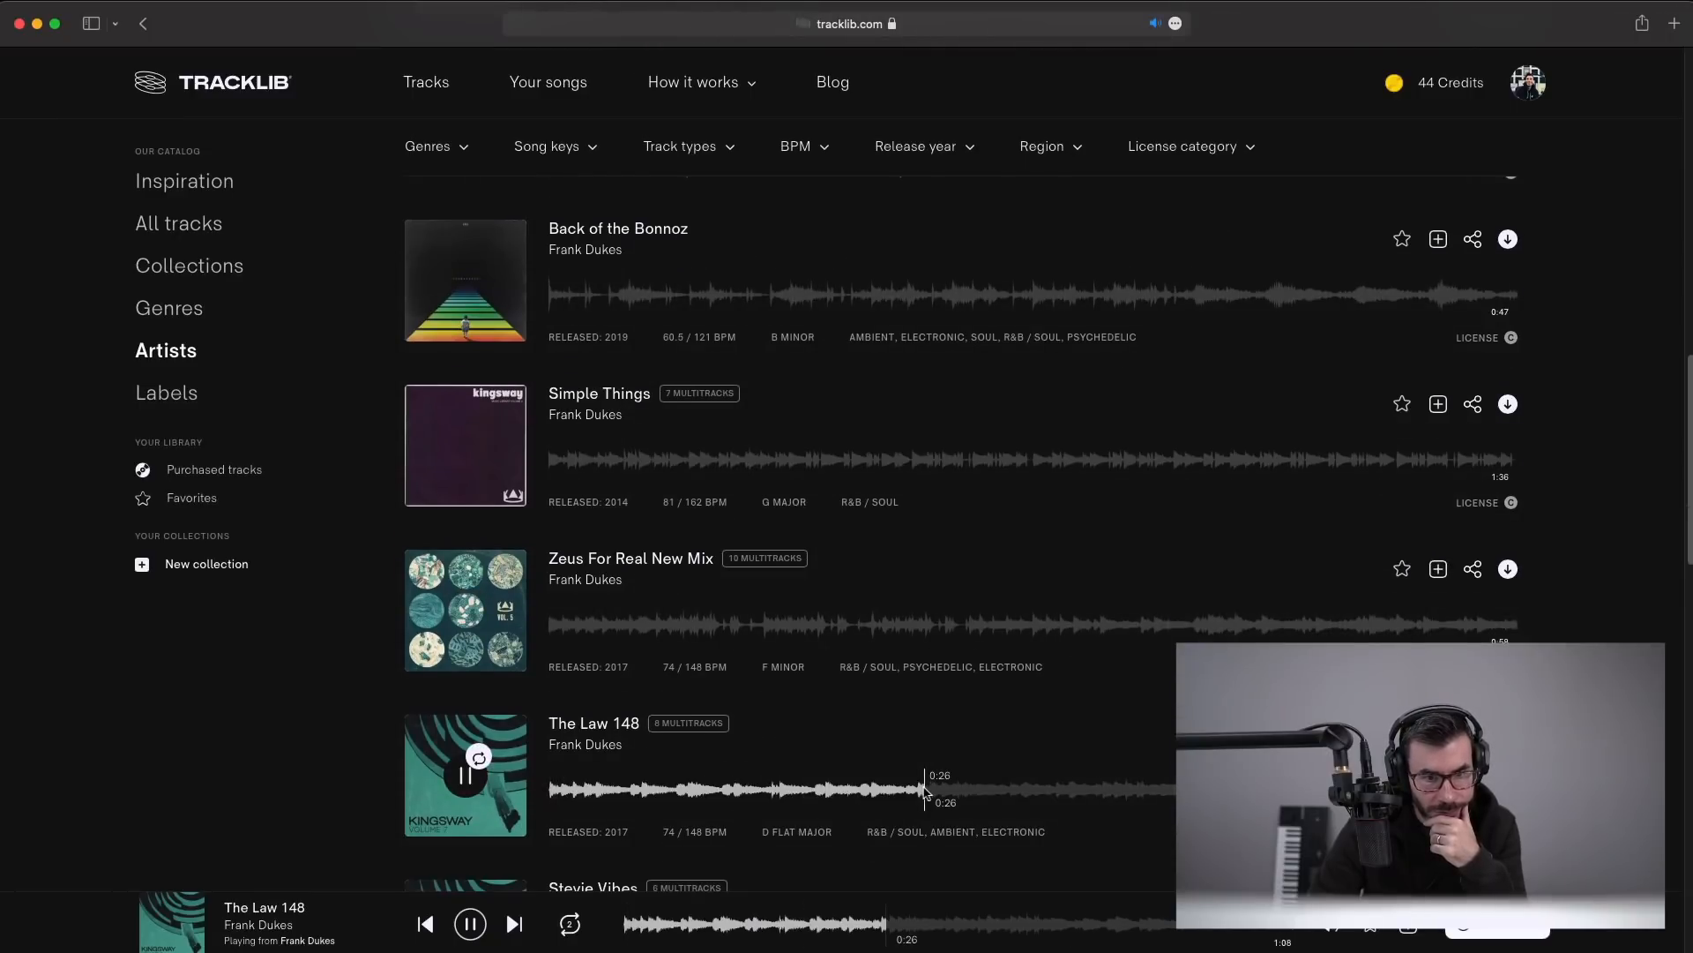
# - Preview Frank Dukes' track yayay no bass, skipping ahead to about 0:30
pyautogui.scroll(-5, 924, 790)
pyautogui.scroll(-1, 574, 721)
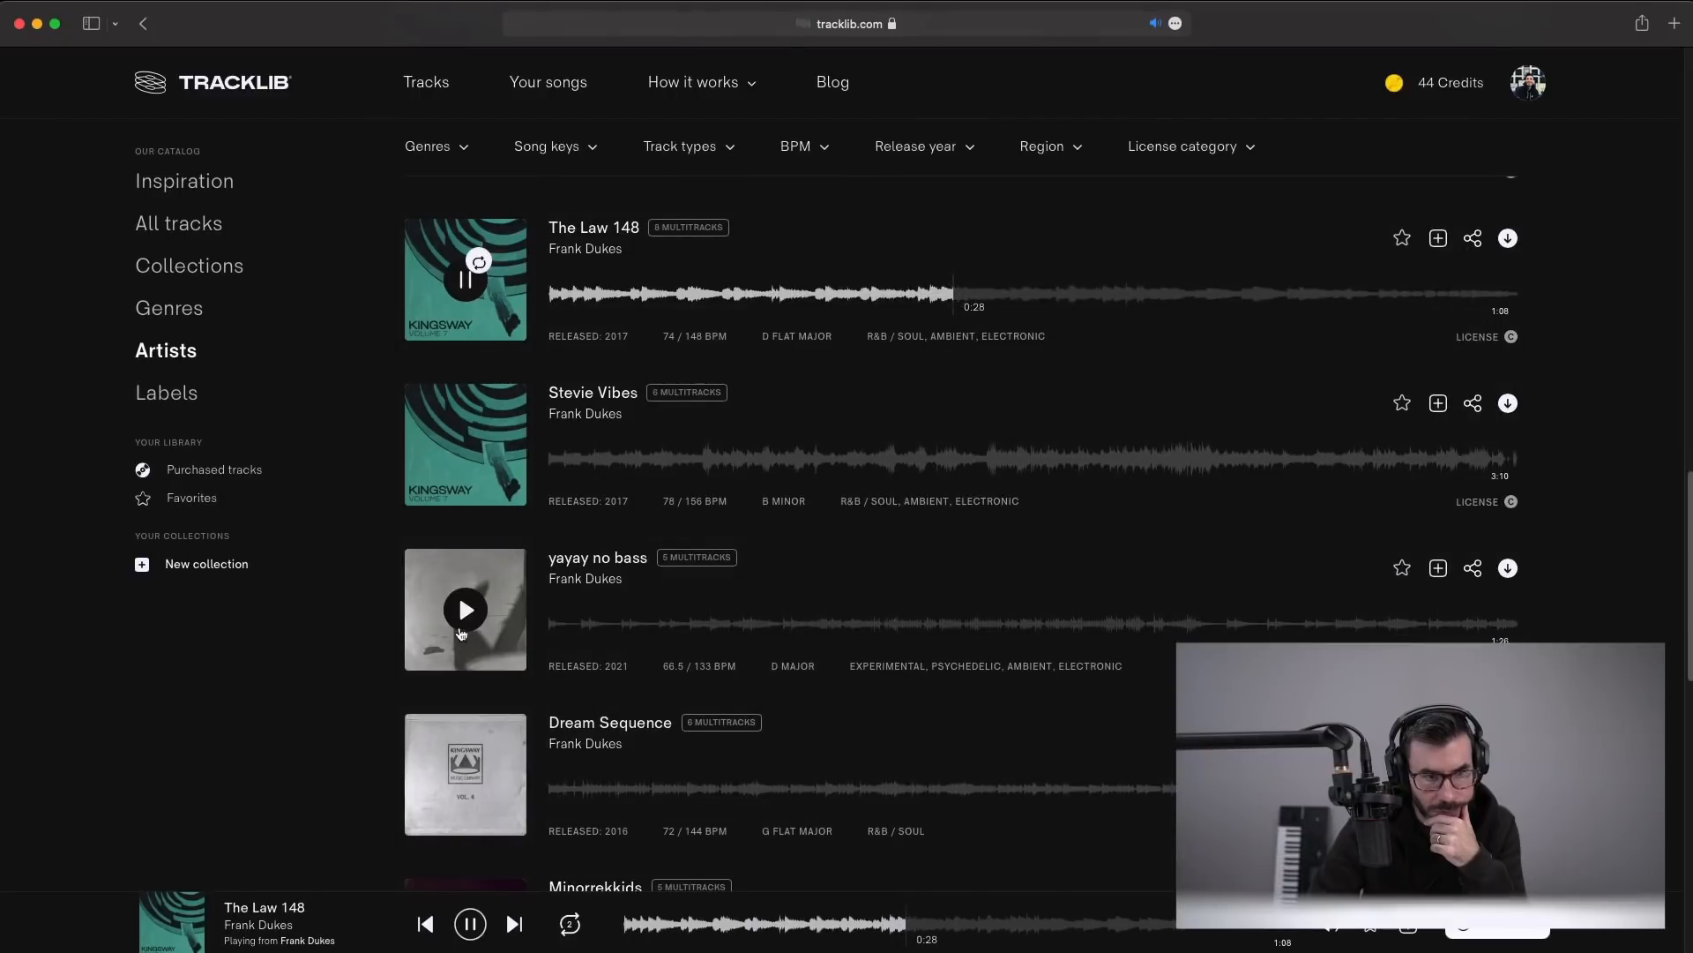
pyautogui.click(464, 609)
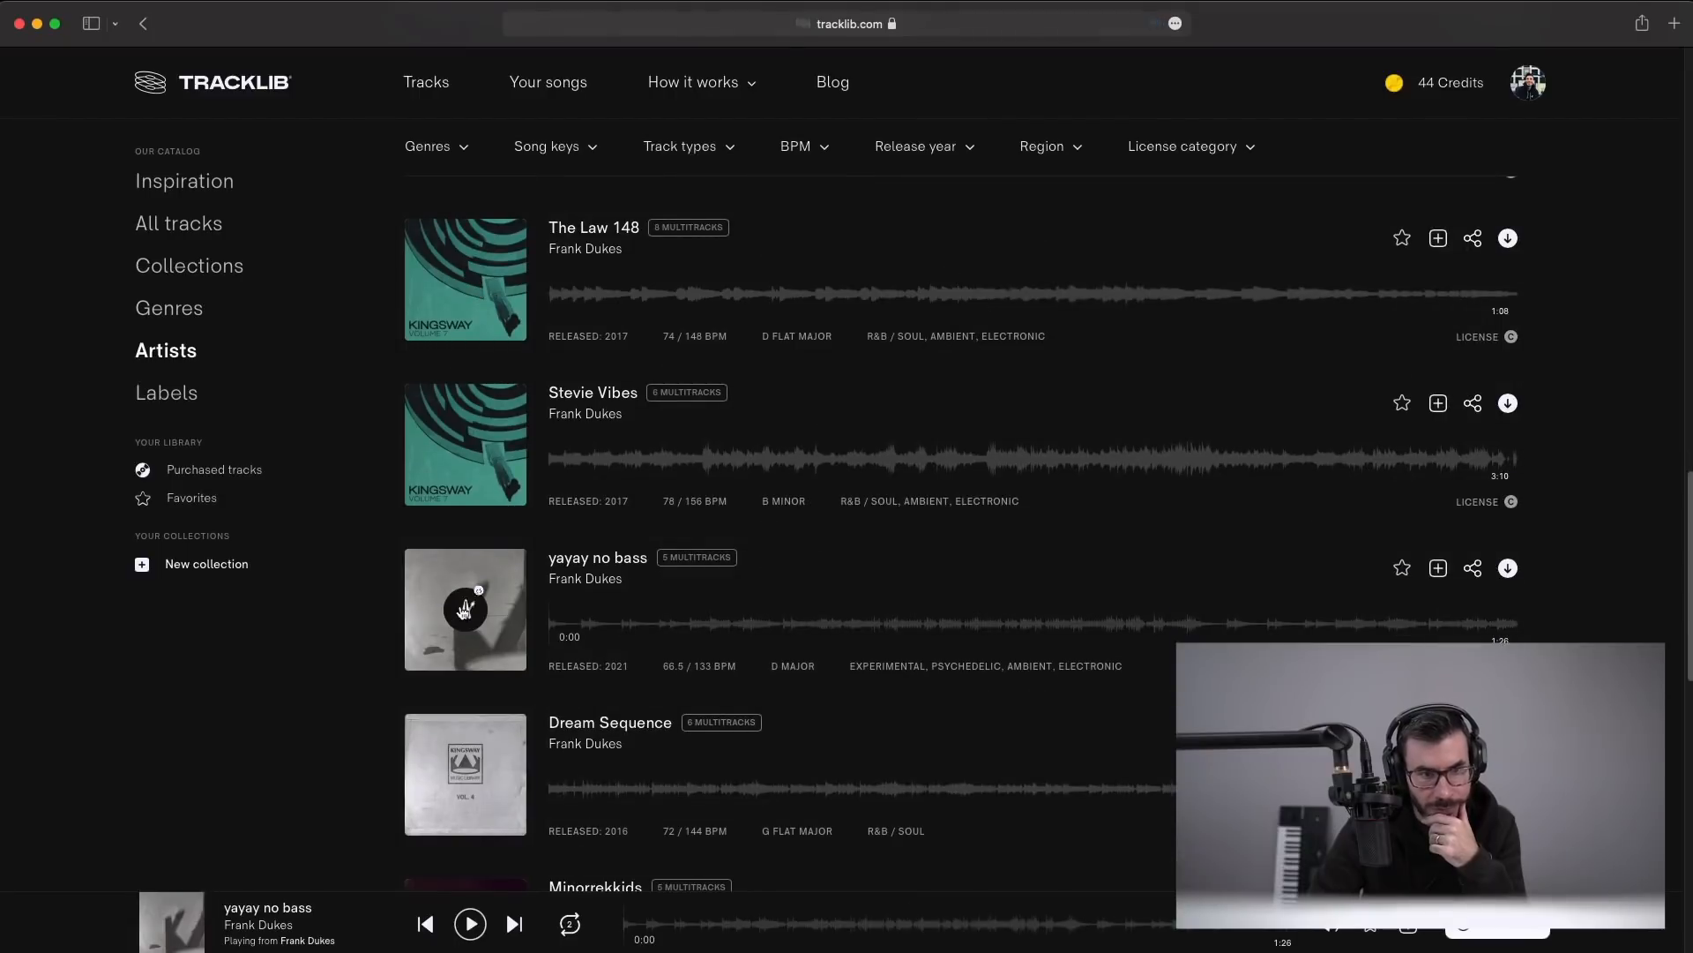
pyautogui.click(884, 628)
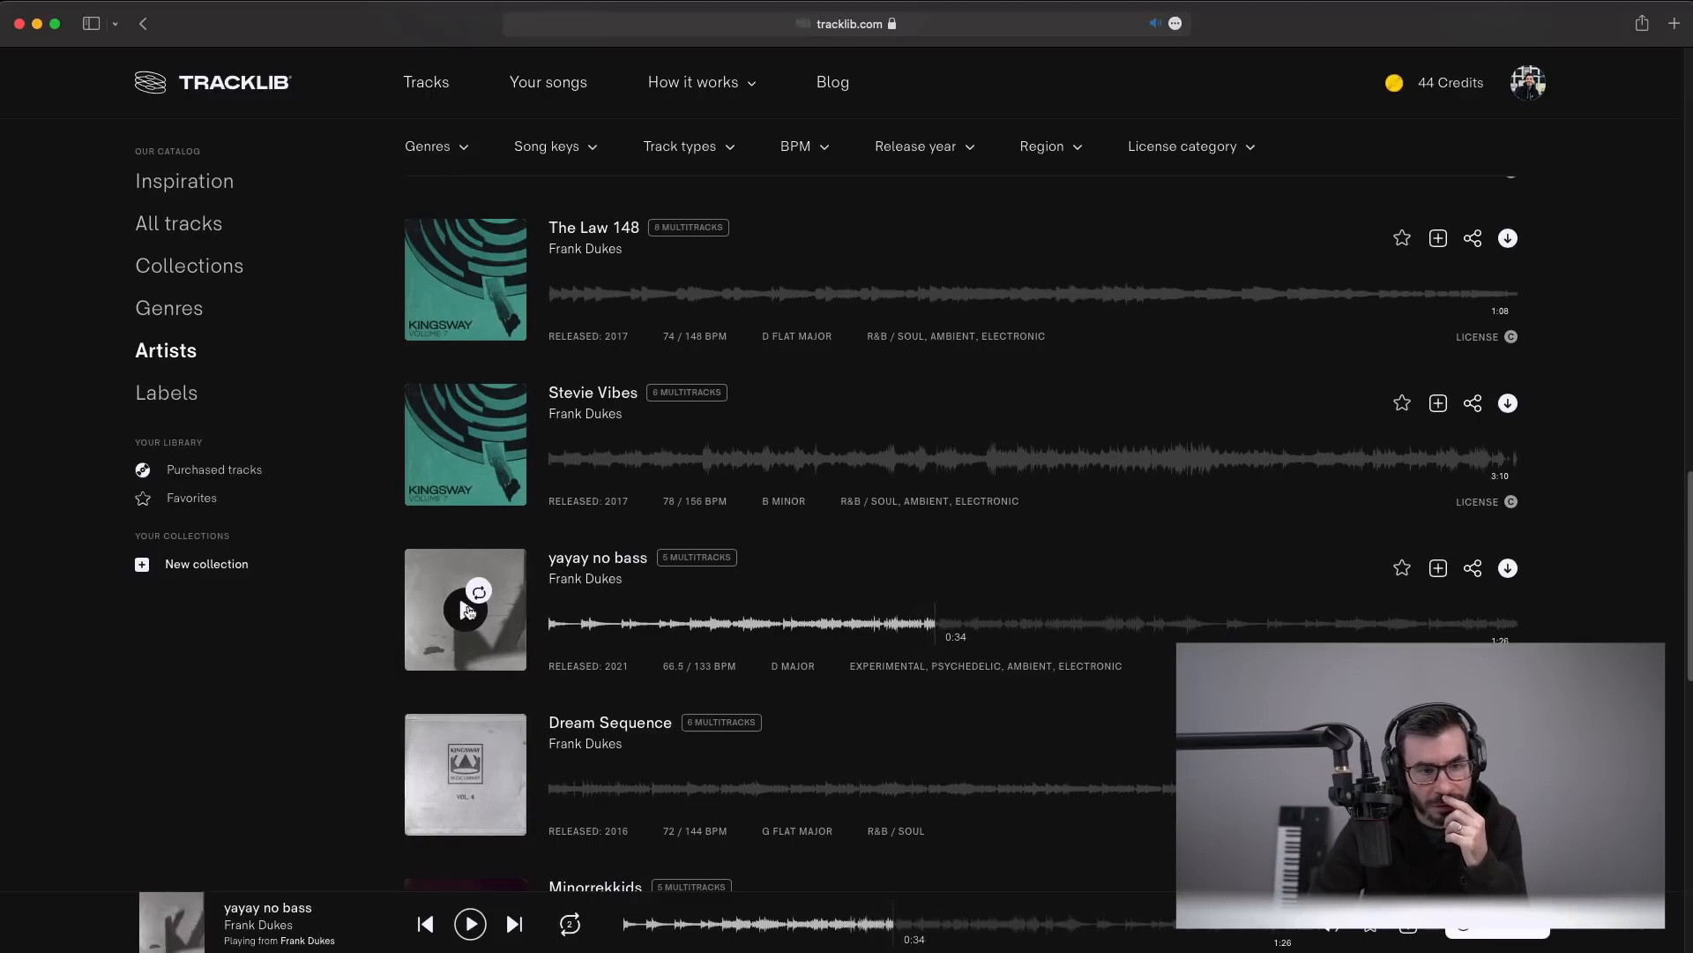
# - Preview Minorrekkids from about 0:12, and preview tkfd4 from about 0:16 and pause it
pyautogui.scroll(-5, 467, 611)
pyautogui.click(458, 563)
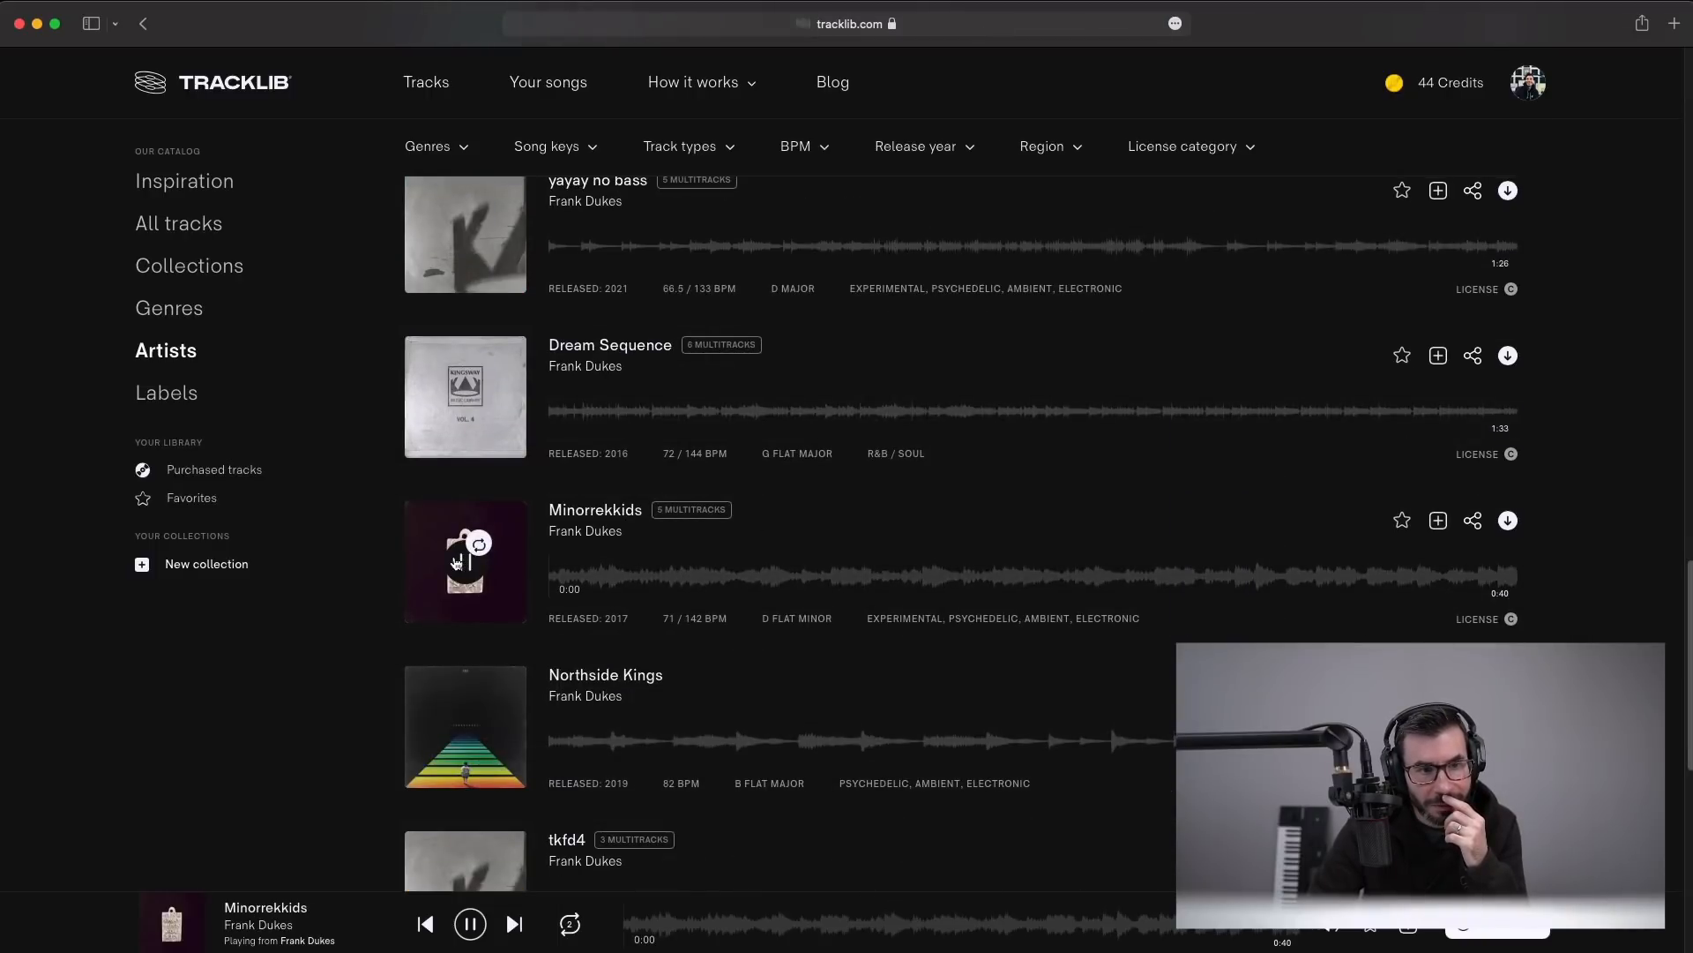
pyautogui.click(850, 575)
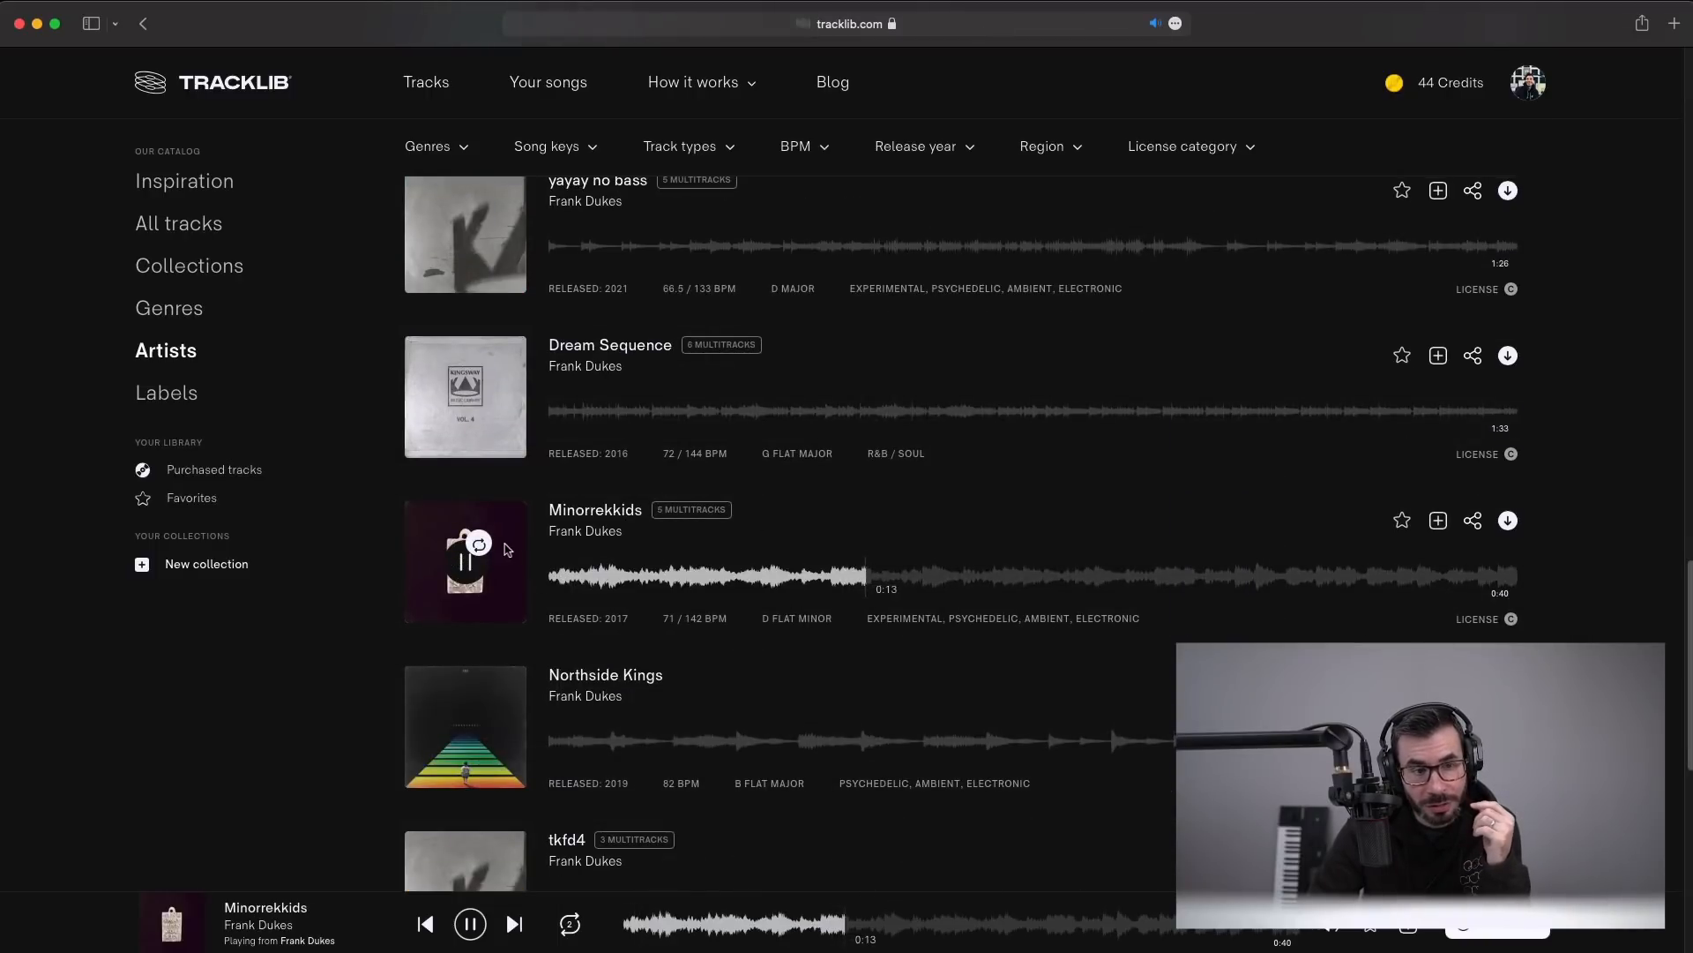
pyautogui.scroll(-4, 494, 573)
pyautogui.click(480, 599)
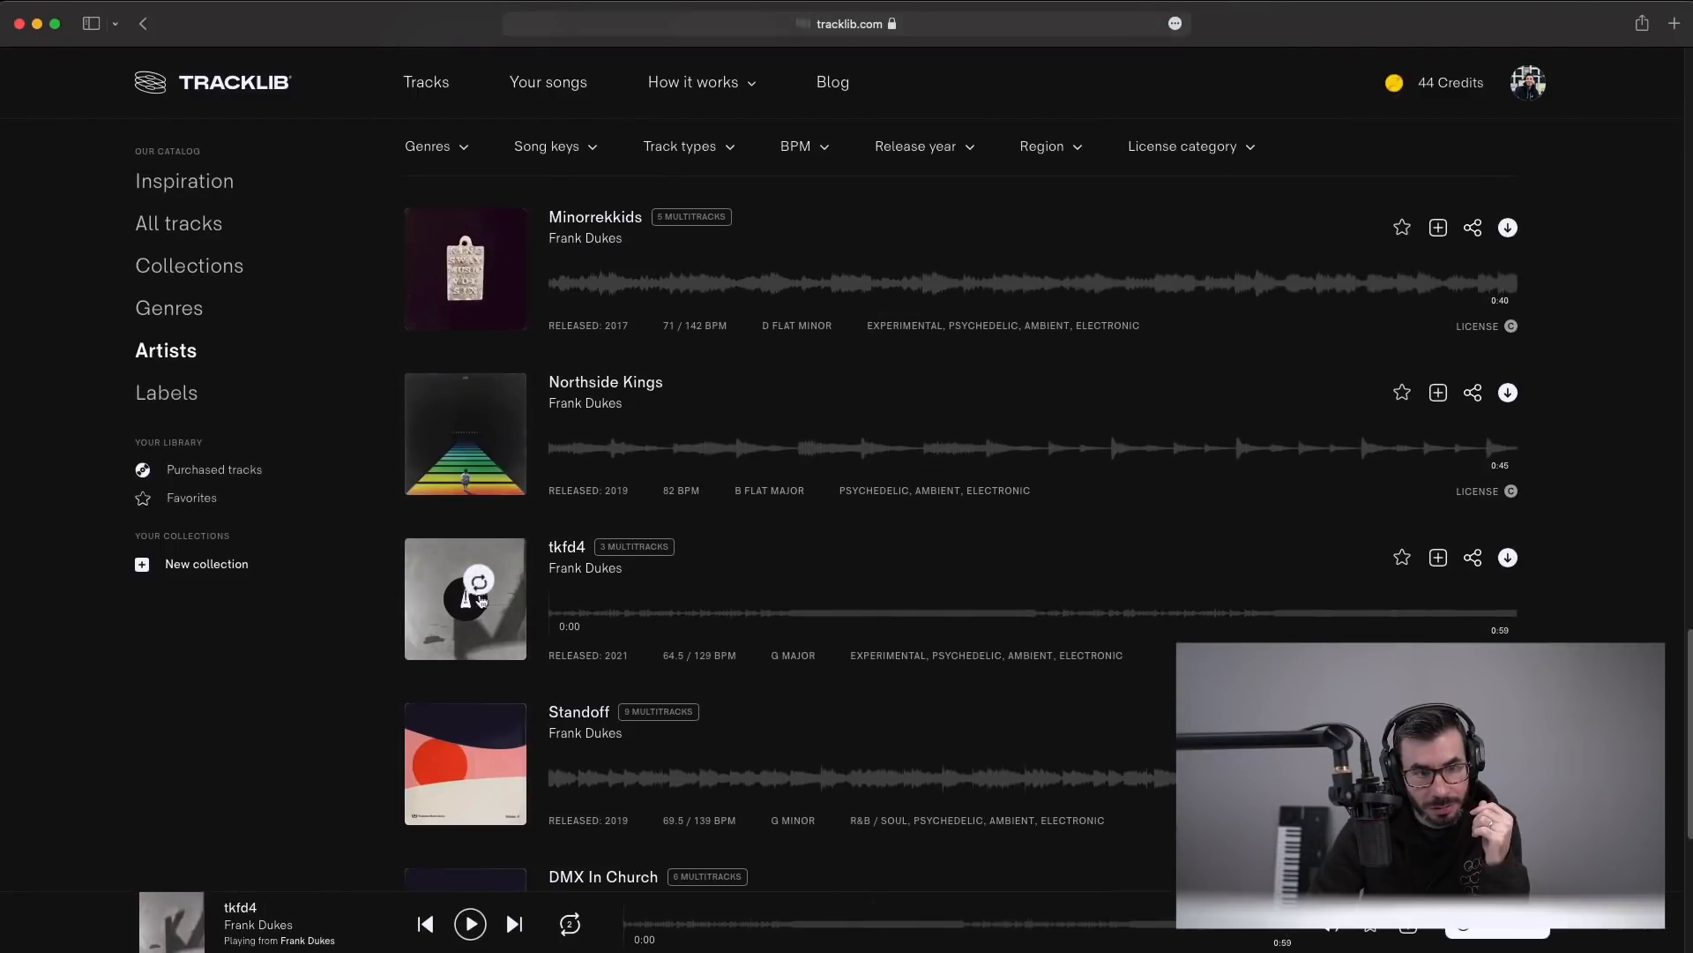
pyautogui.click(810, 602)
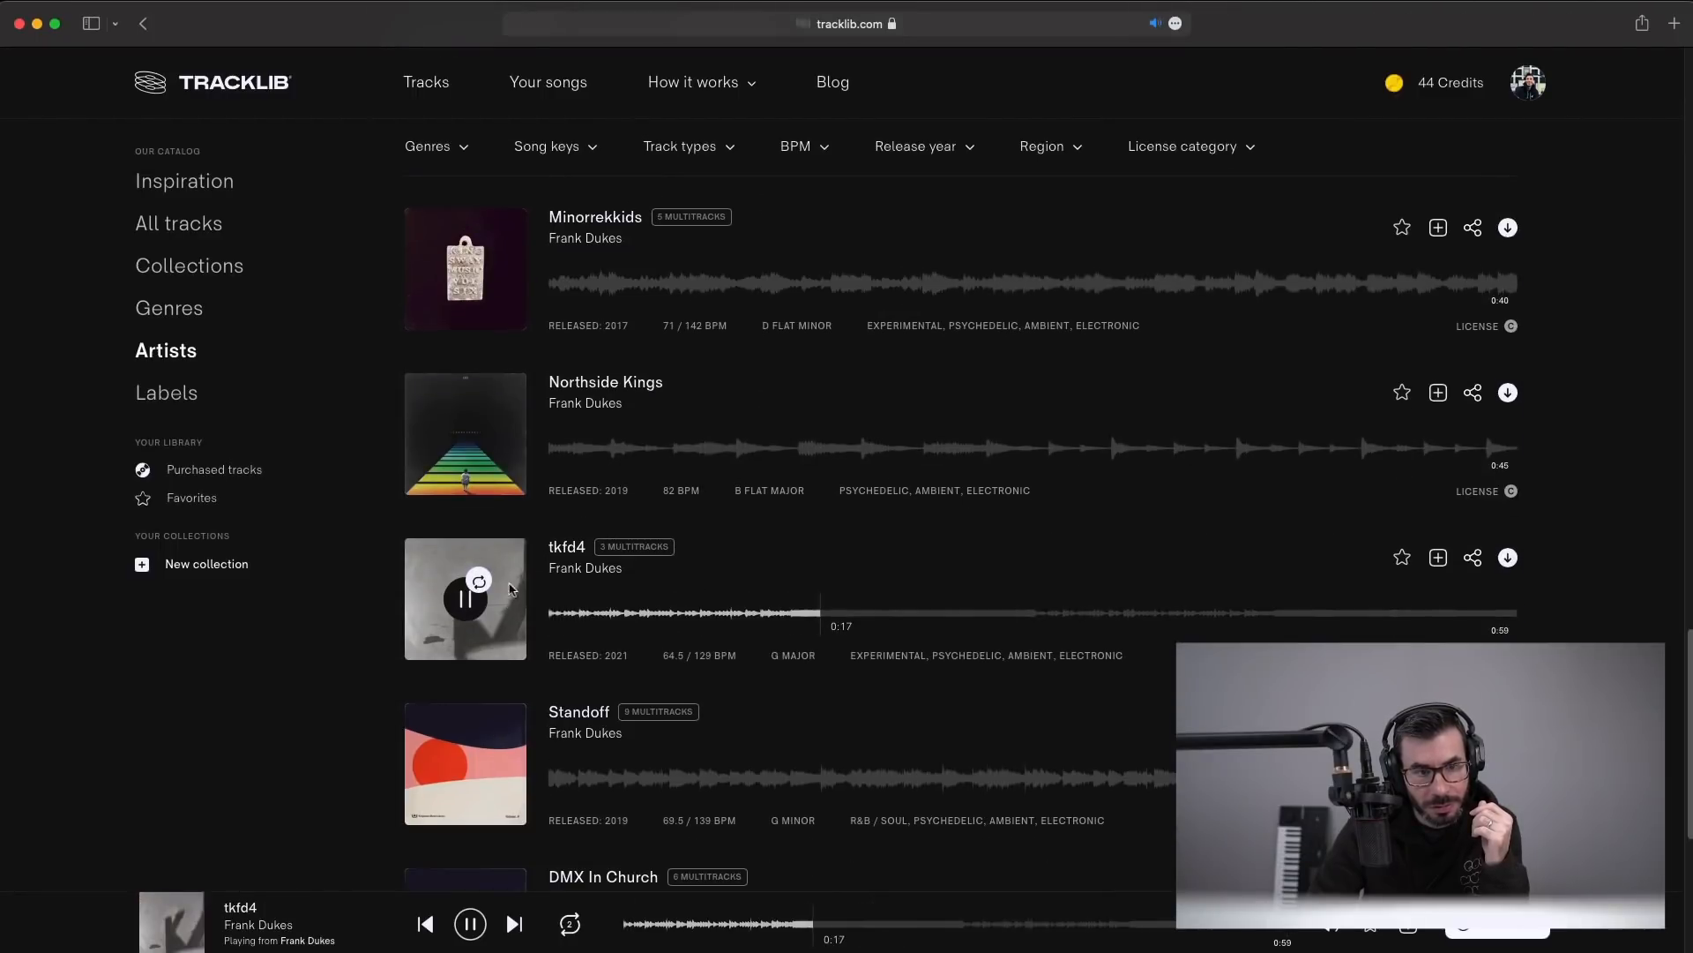
pyautogui.click(475, 601)
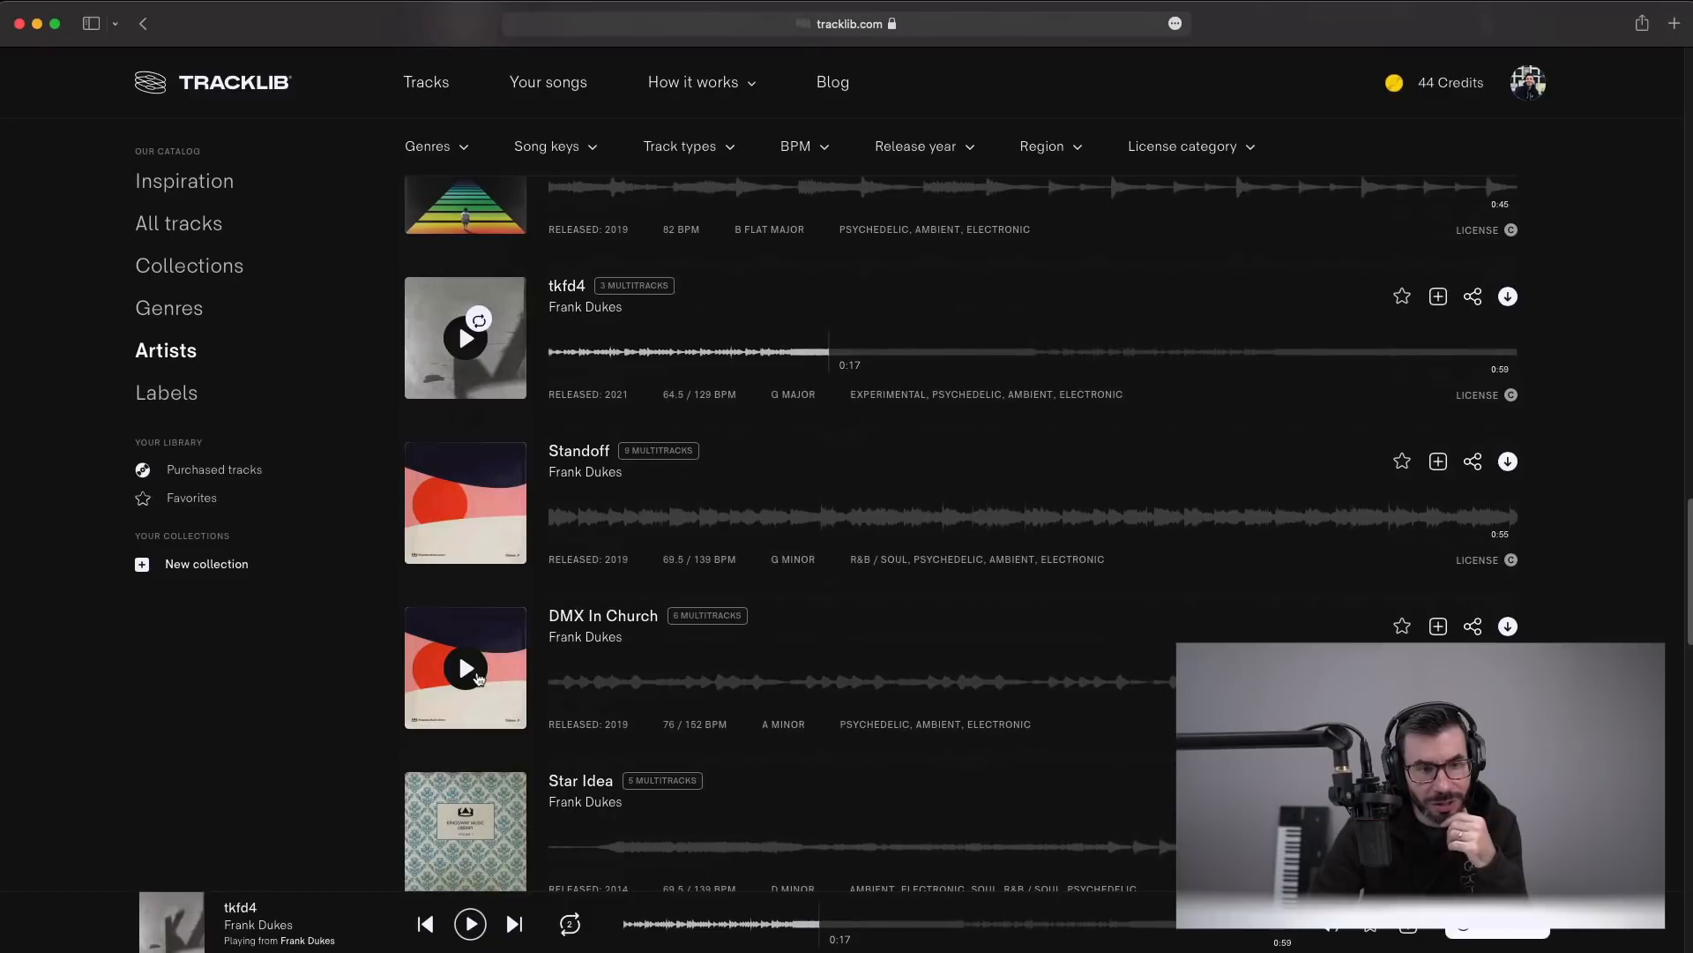
# - Preview Star Idea from about 0:12, and play the opening of Gaden No Drums
pyautogui.scroll(-3, 477, 678)
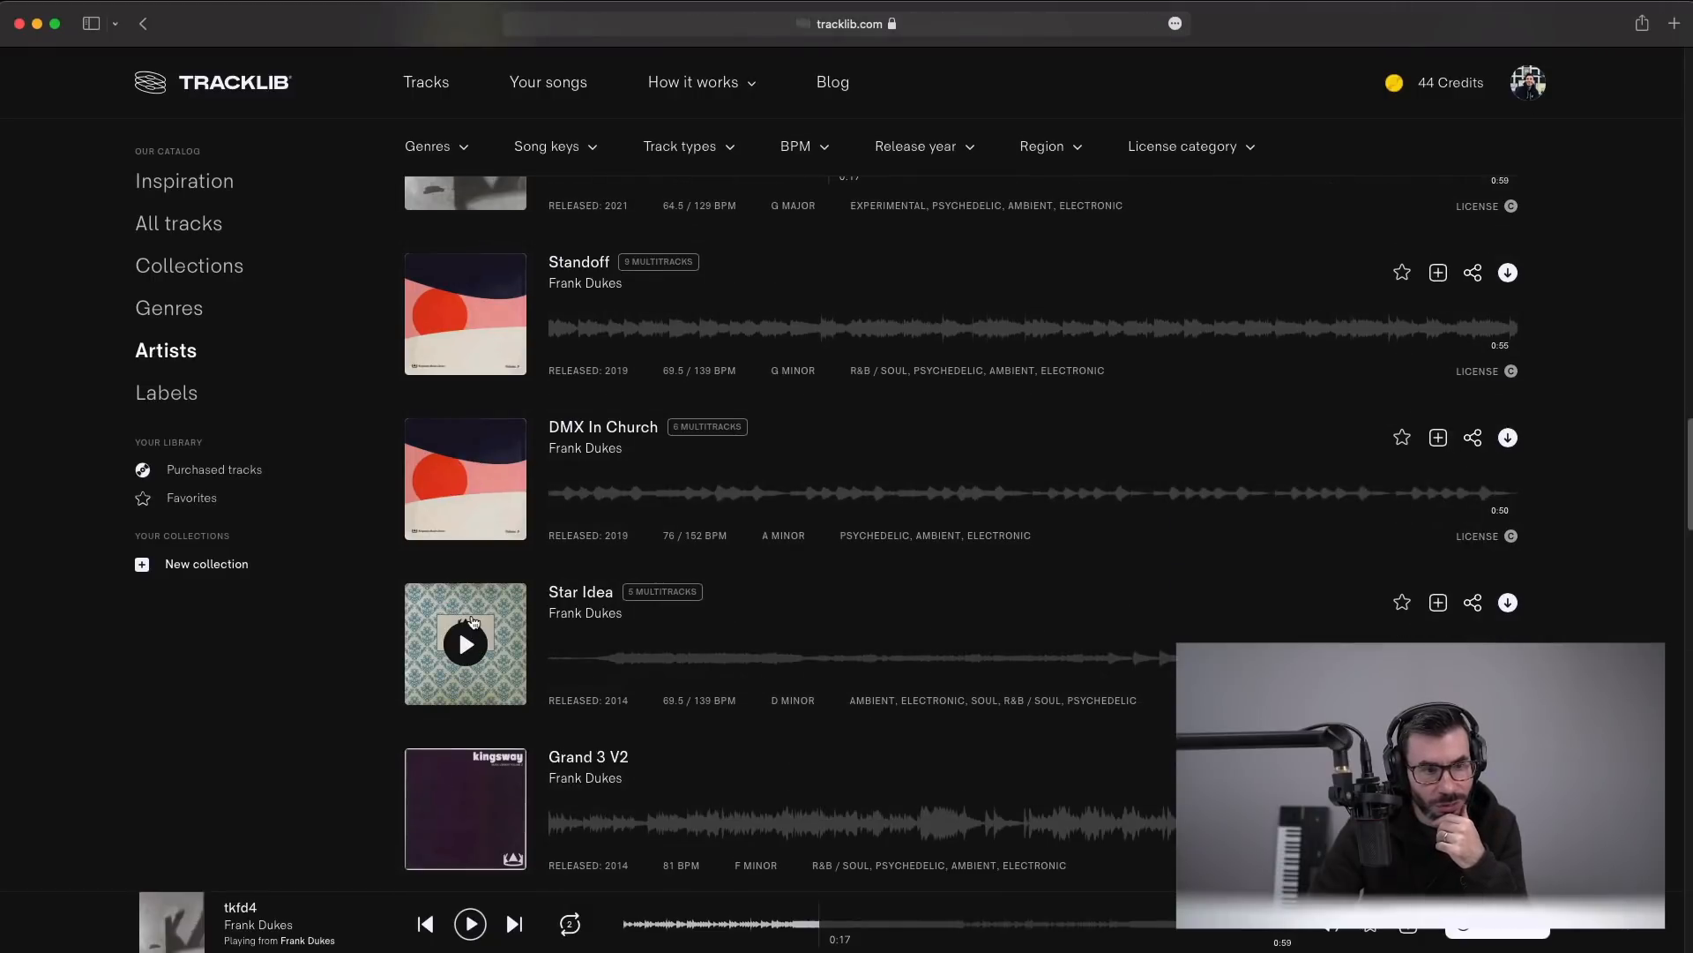
pyautogui.click(466, 644)
pyautogui.click(728, 657)
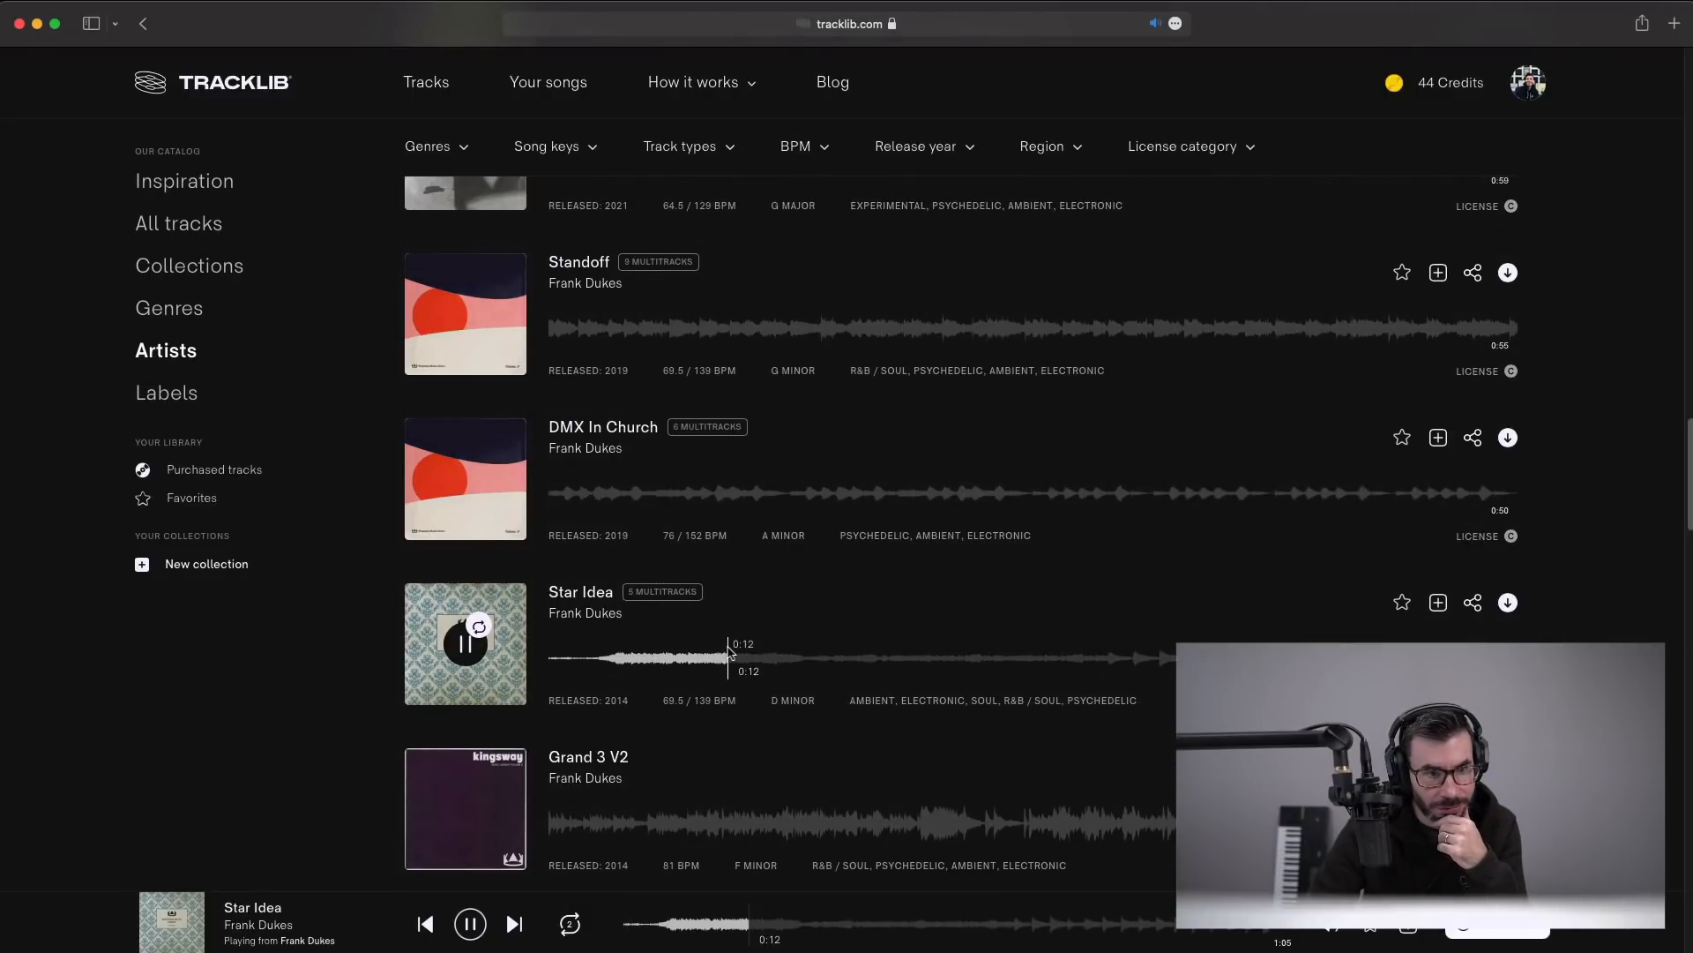
pyautogui.scroll(-5, 728, 654)
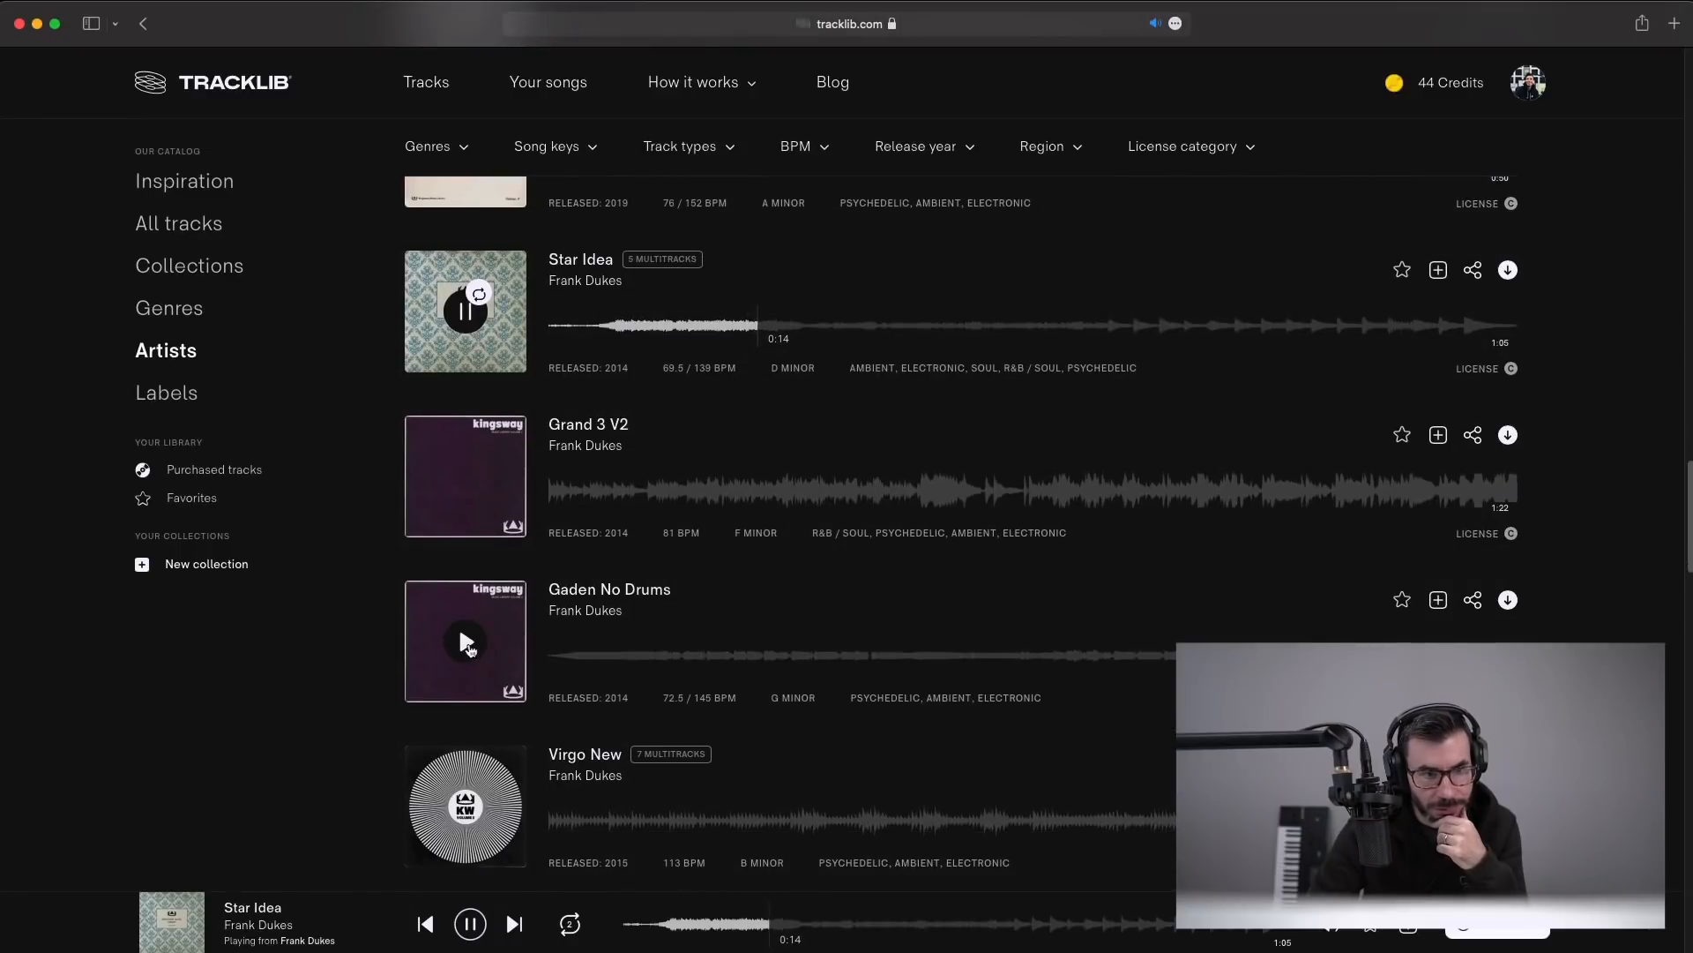
pyautogui.click(467, 644)
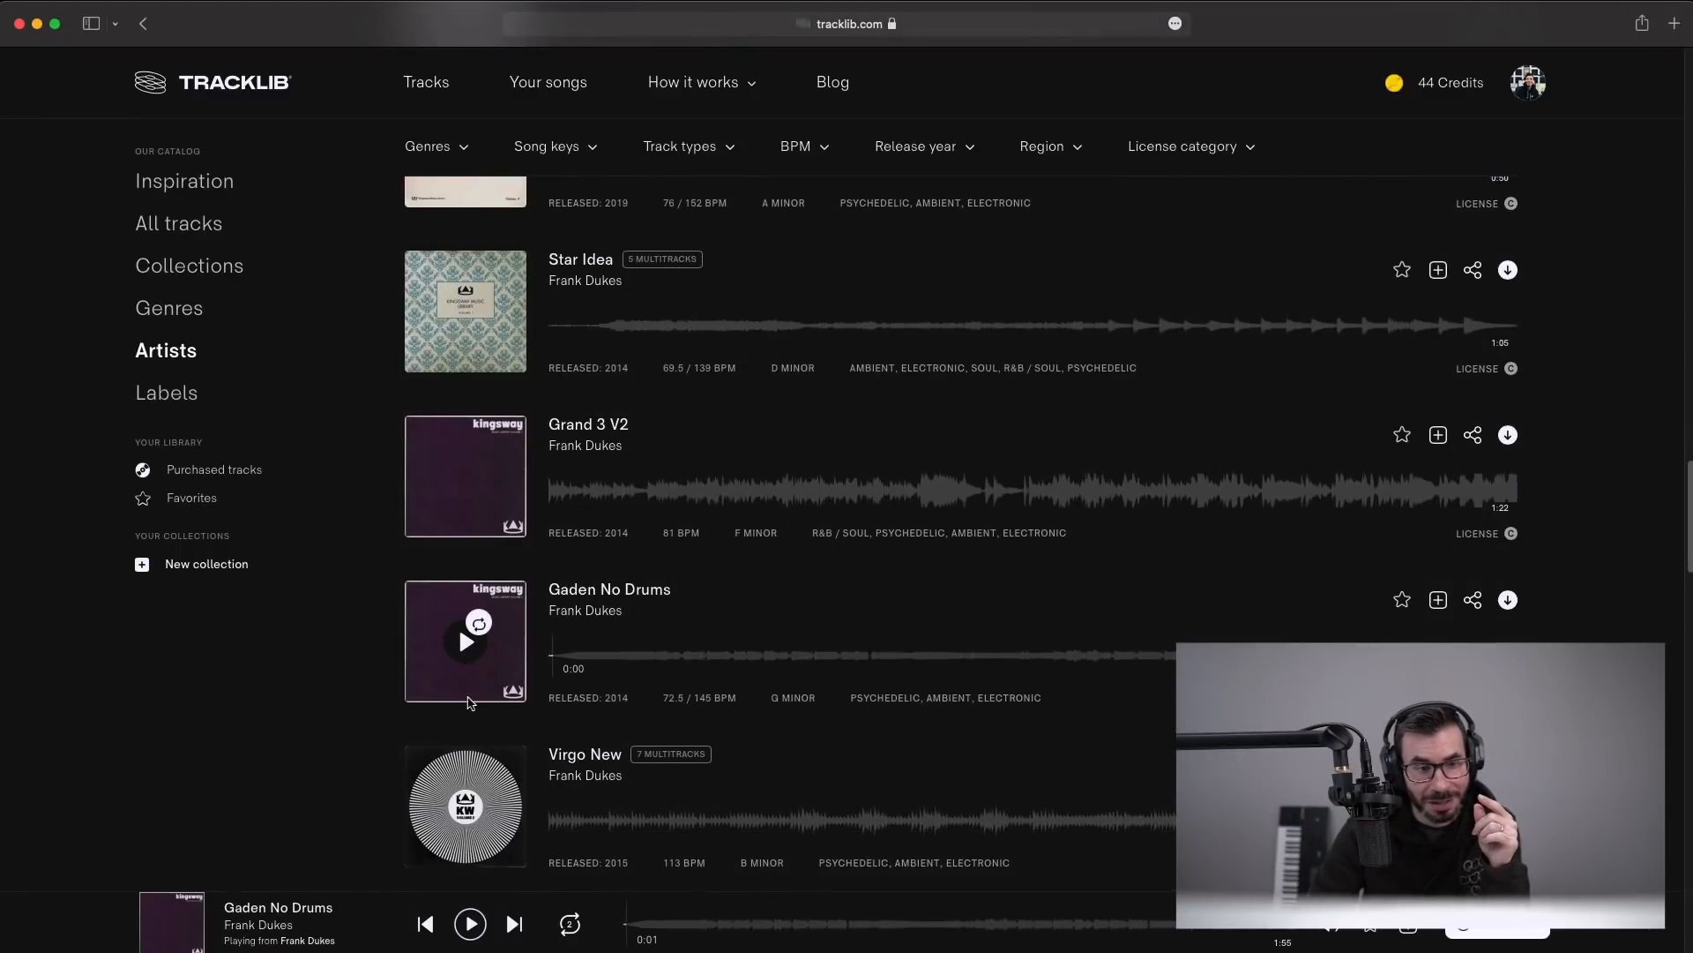
# - Preview DRIVING from about 0:12 and Epic Em 147 tuned V2 from about 0:22
pyautogui.scroll(-3, 469, 703)
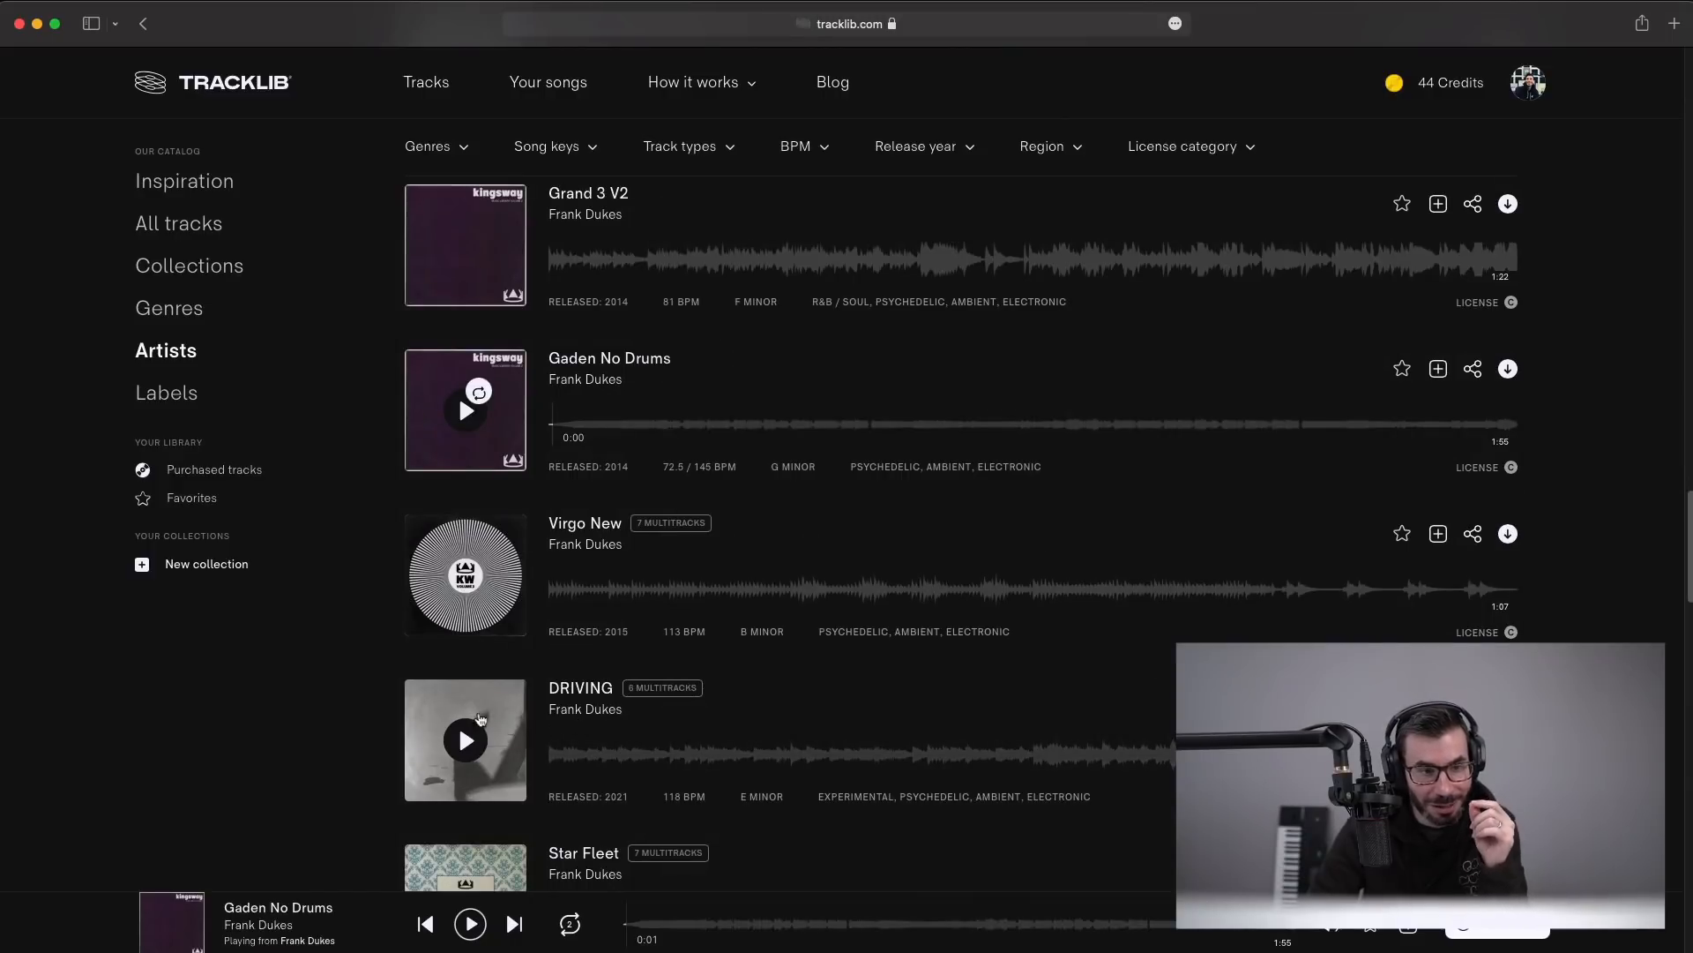
pyautogui.click(453, 739)
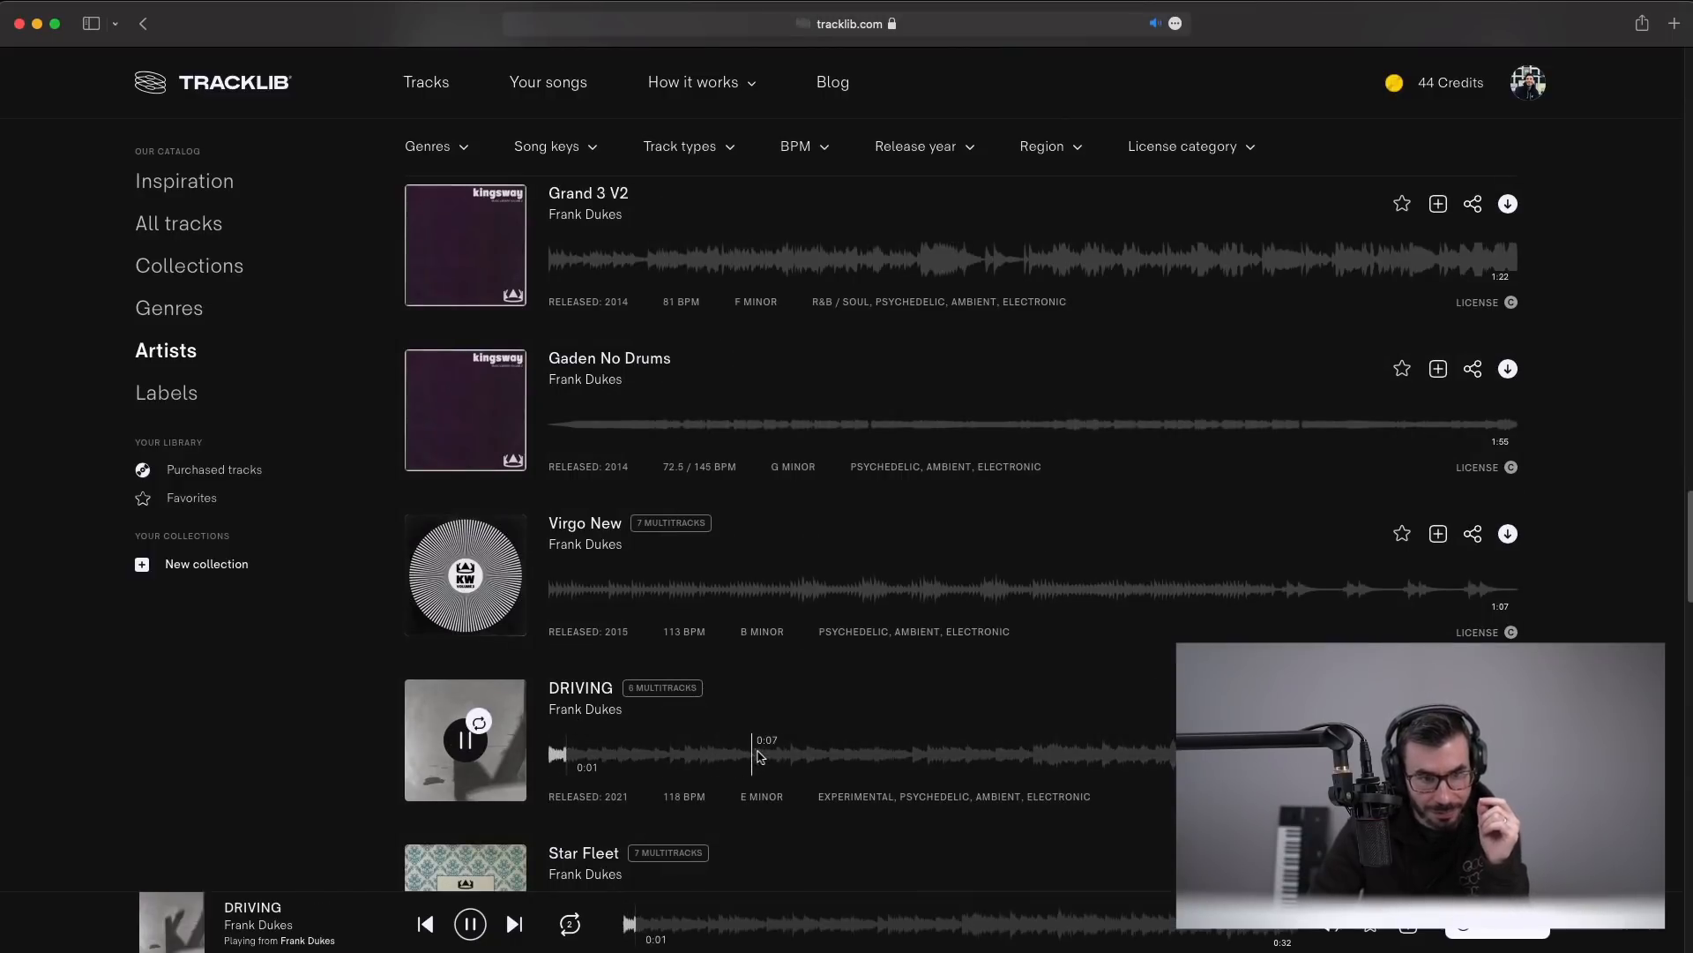
pyautogui.click(925, 754)
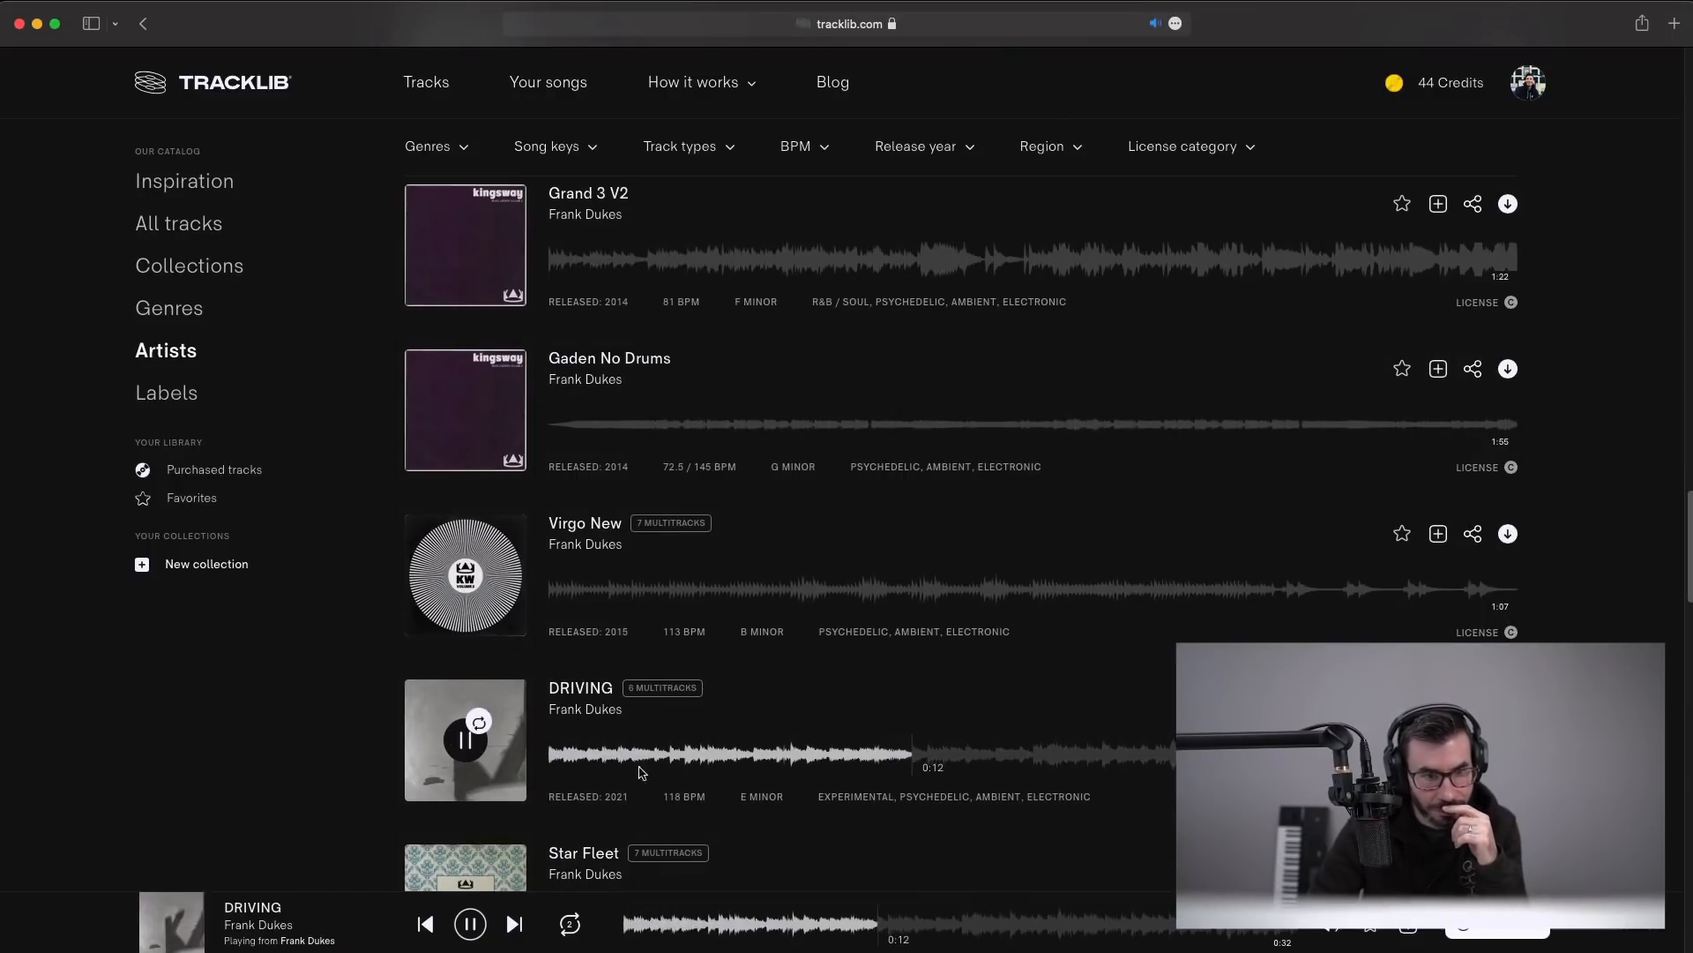
pyautogui.scroll(-4, 624, 764)
pyautogui.scroll(-5, 623, 764)
pyautogui.click(465, 690)
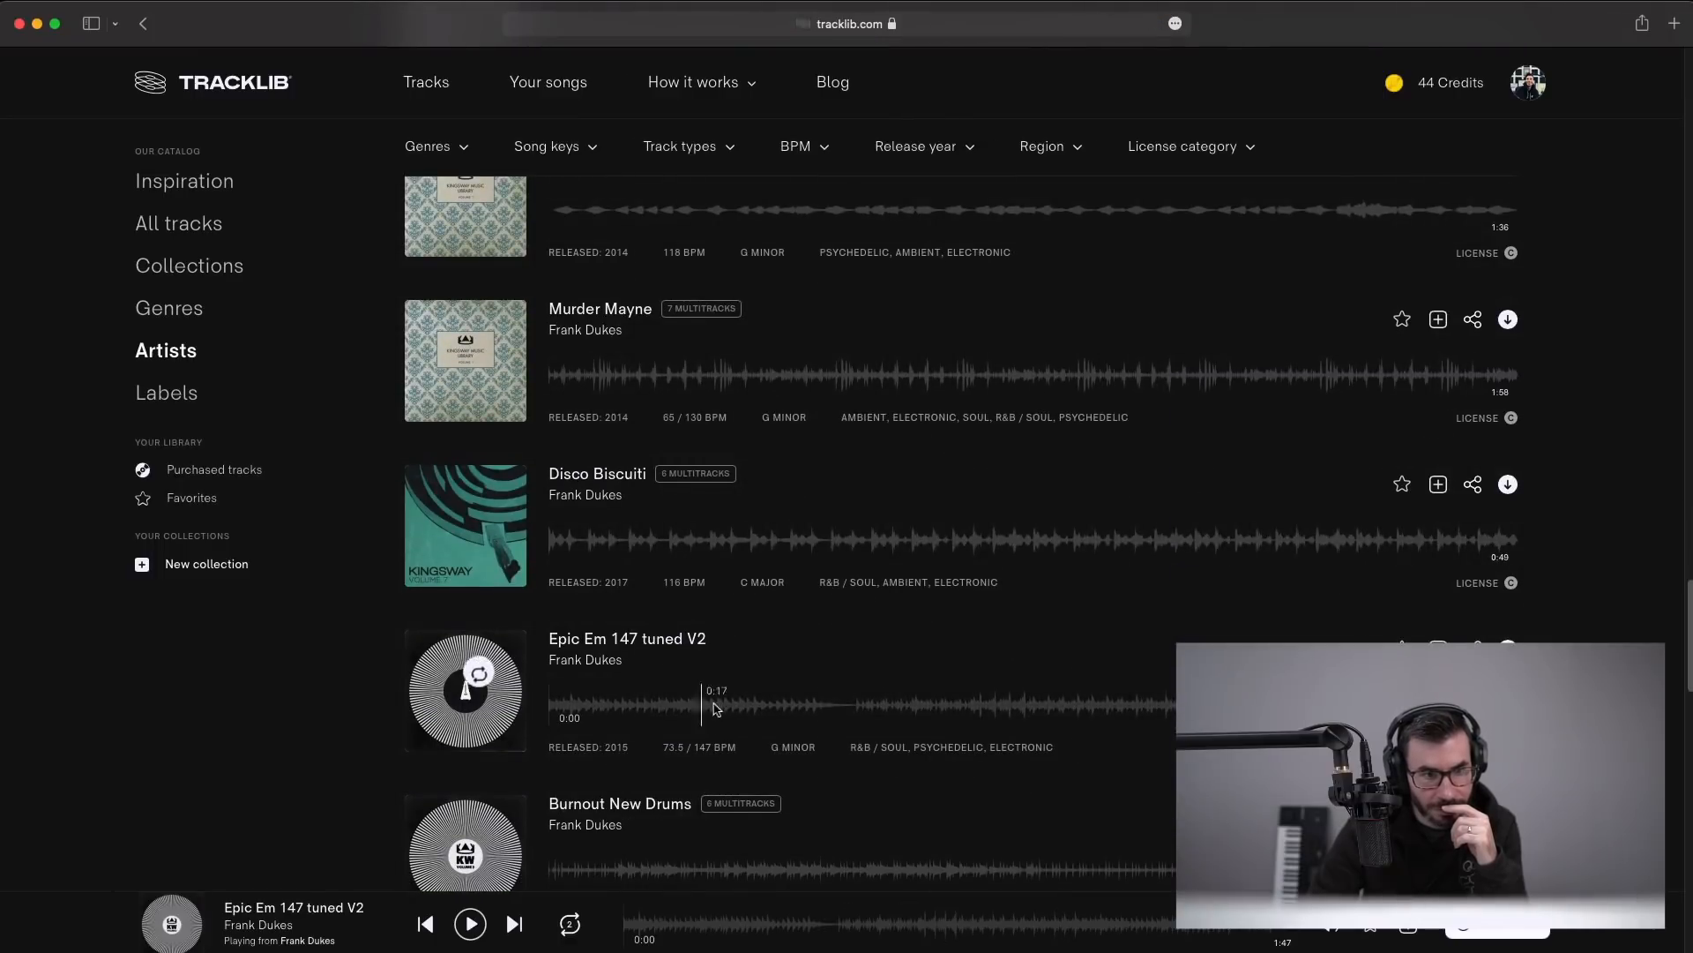
pyautogui.click(746, 705)
# - Preview the opening of SPACECASE, and preview The Baddest from about 1:08
pyautogui.scroll(-7, 618, 582)
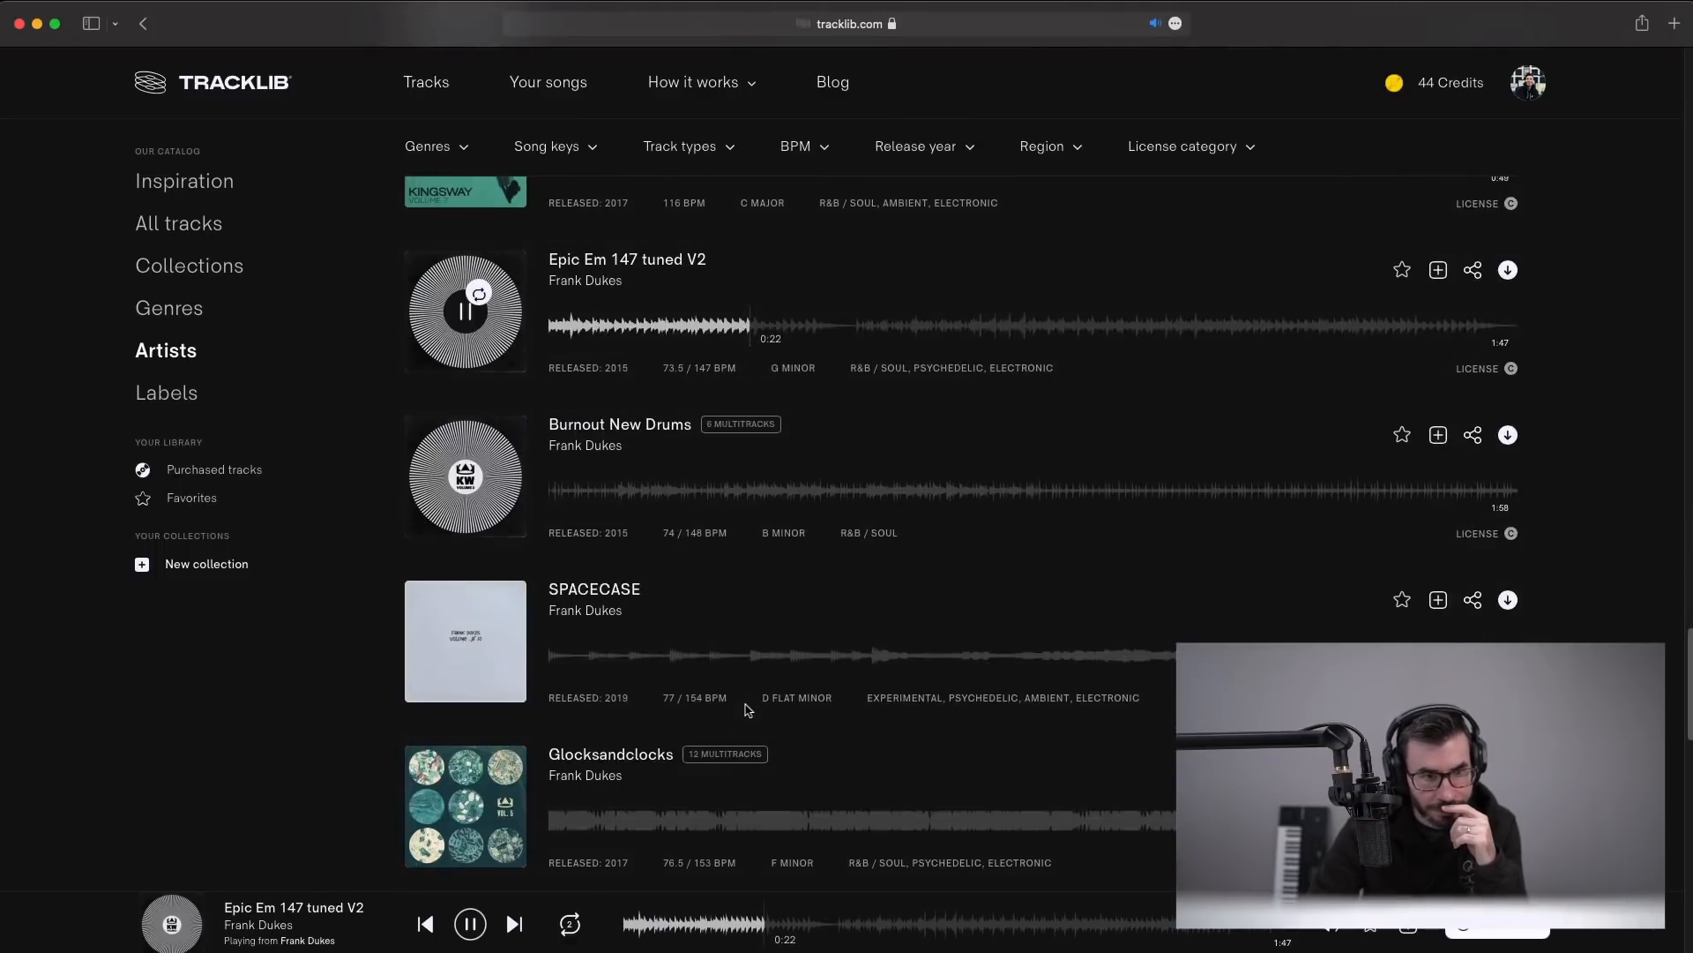
pyautogui.click(466, 454)
pyautogui.scroll(-3, 641, 582)
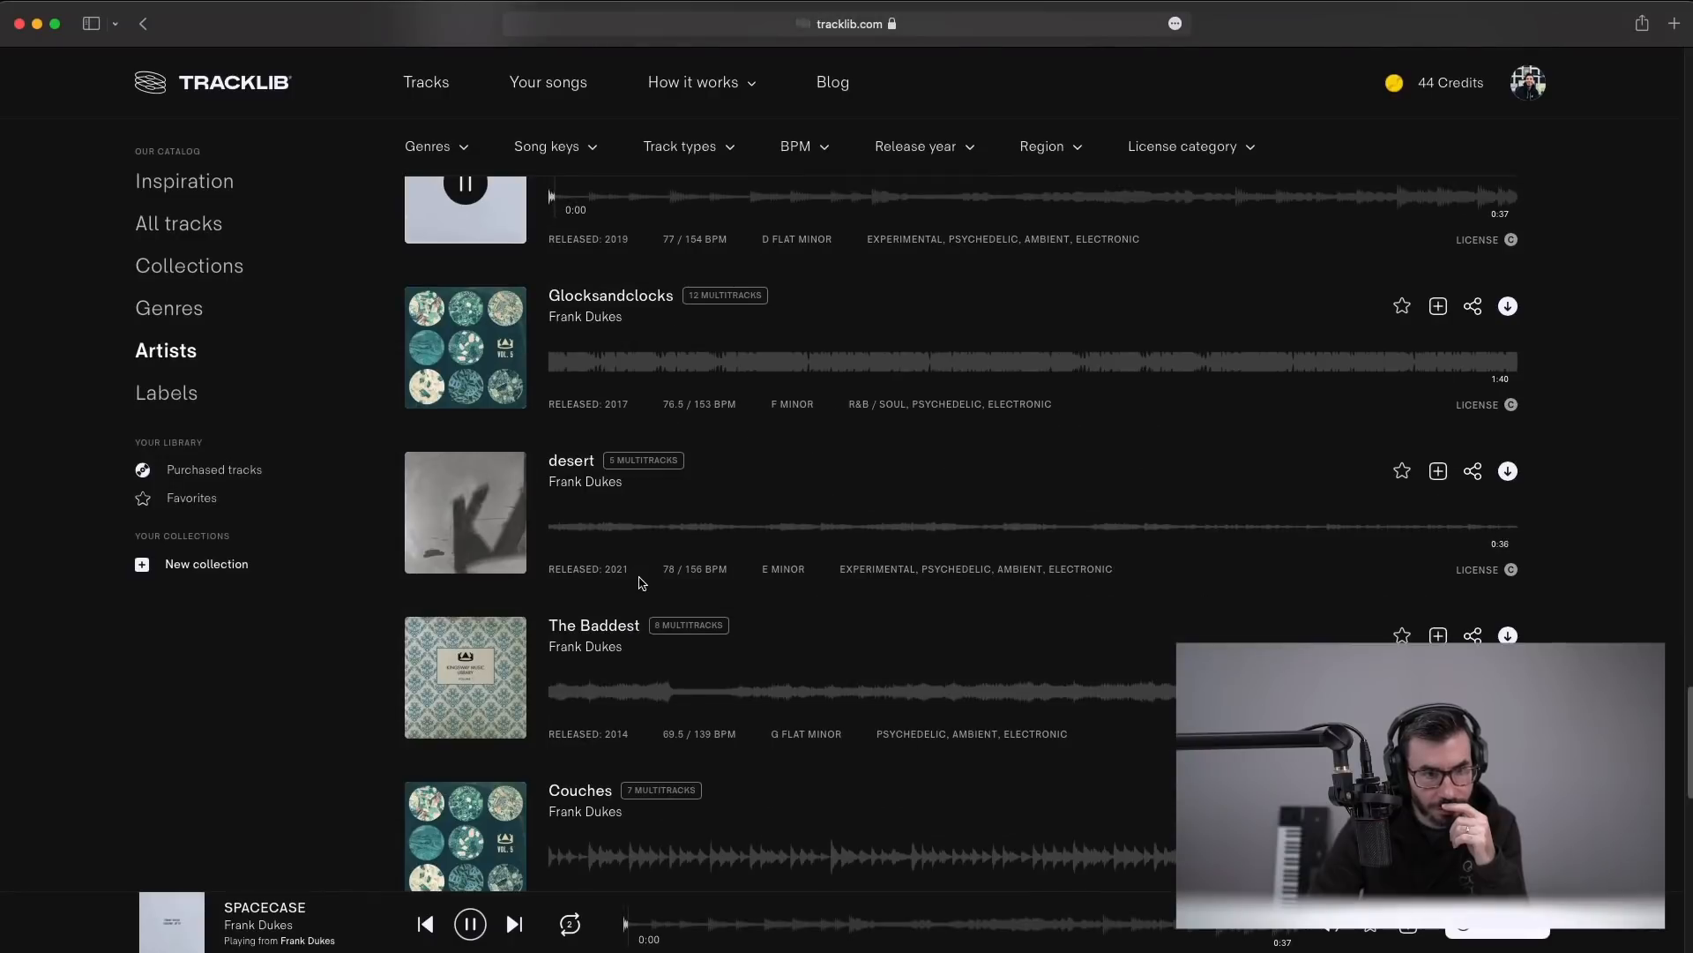
pyautogui.click(466, 678)
pyautogui.scroll(-3, 514, 645)
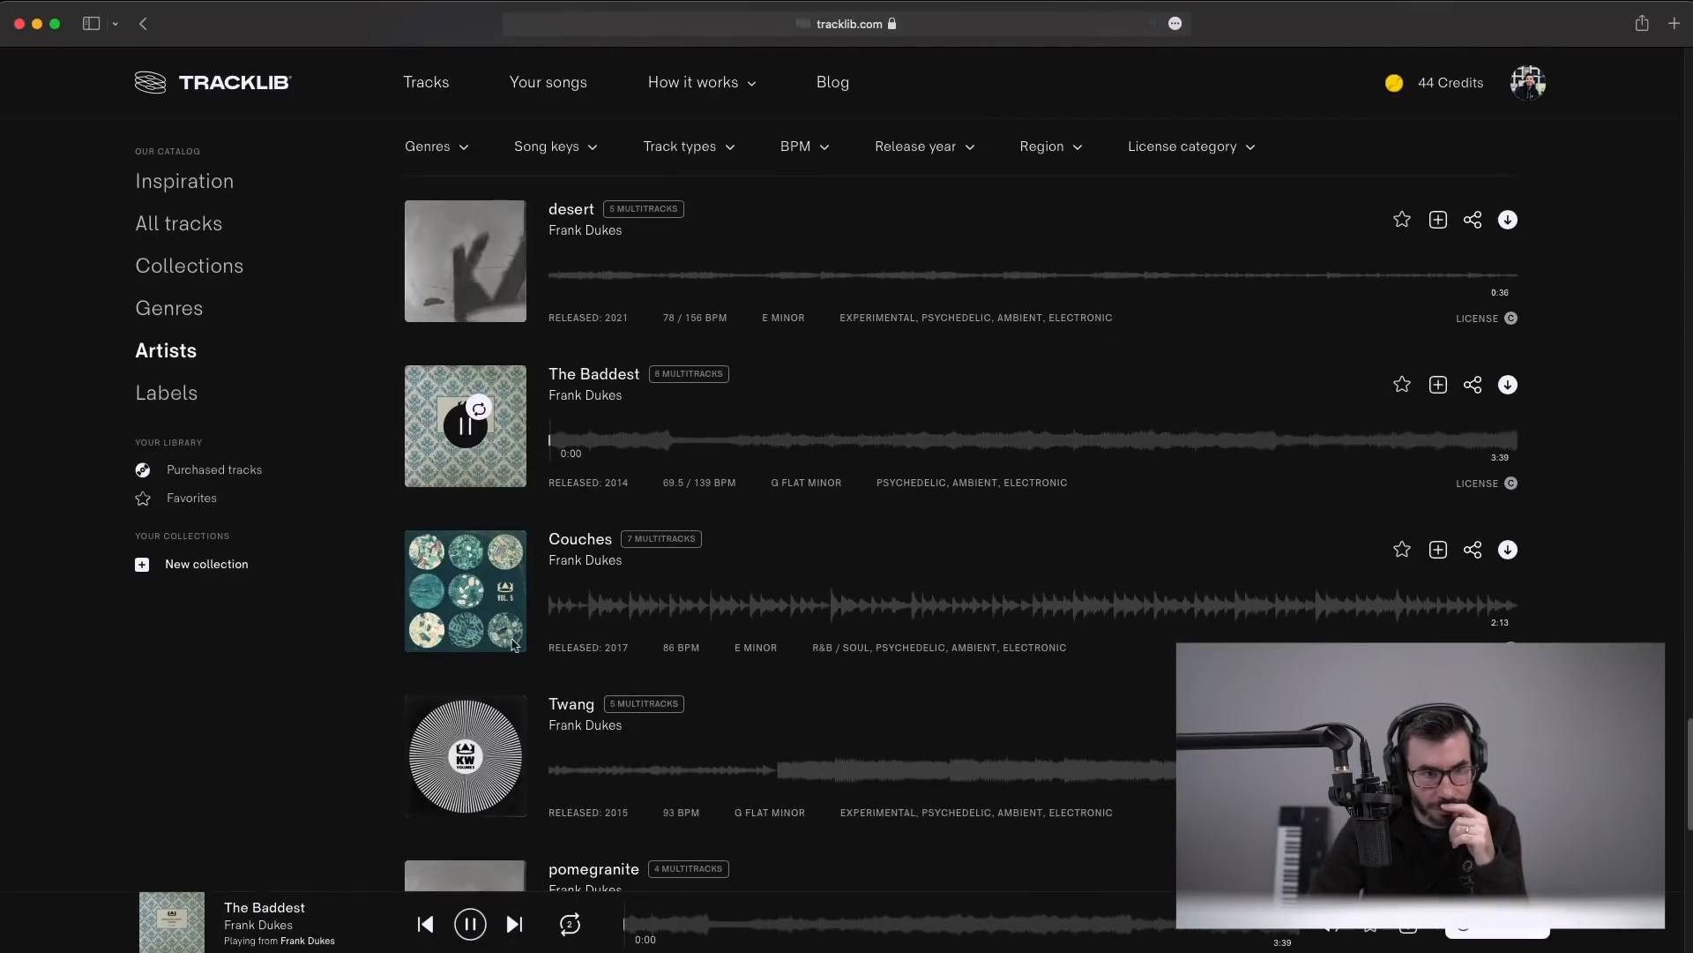
pyautogui.click(849, 441)
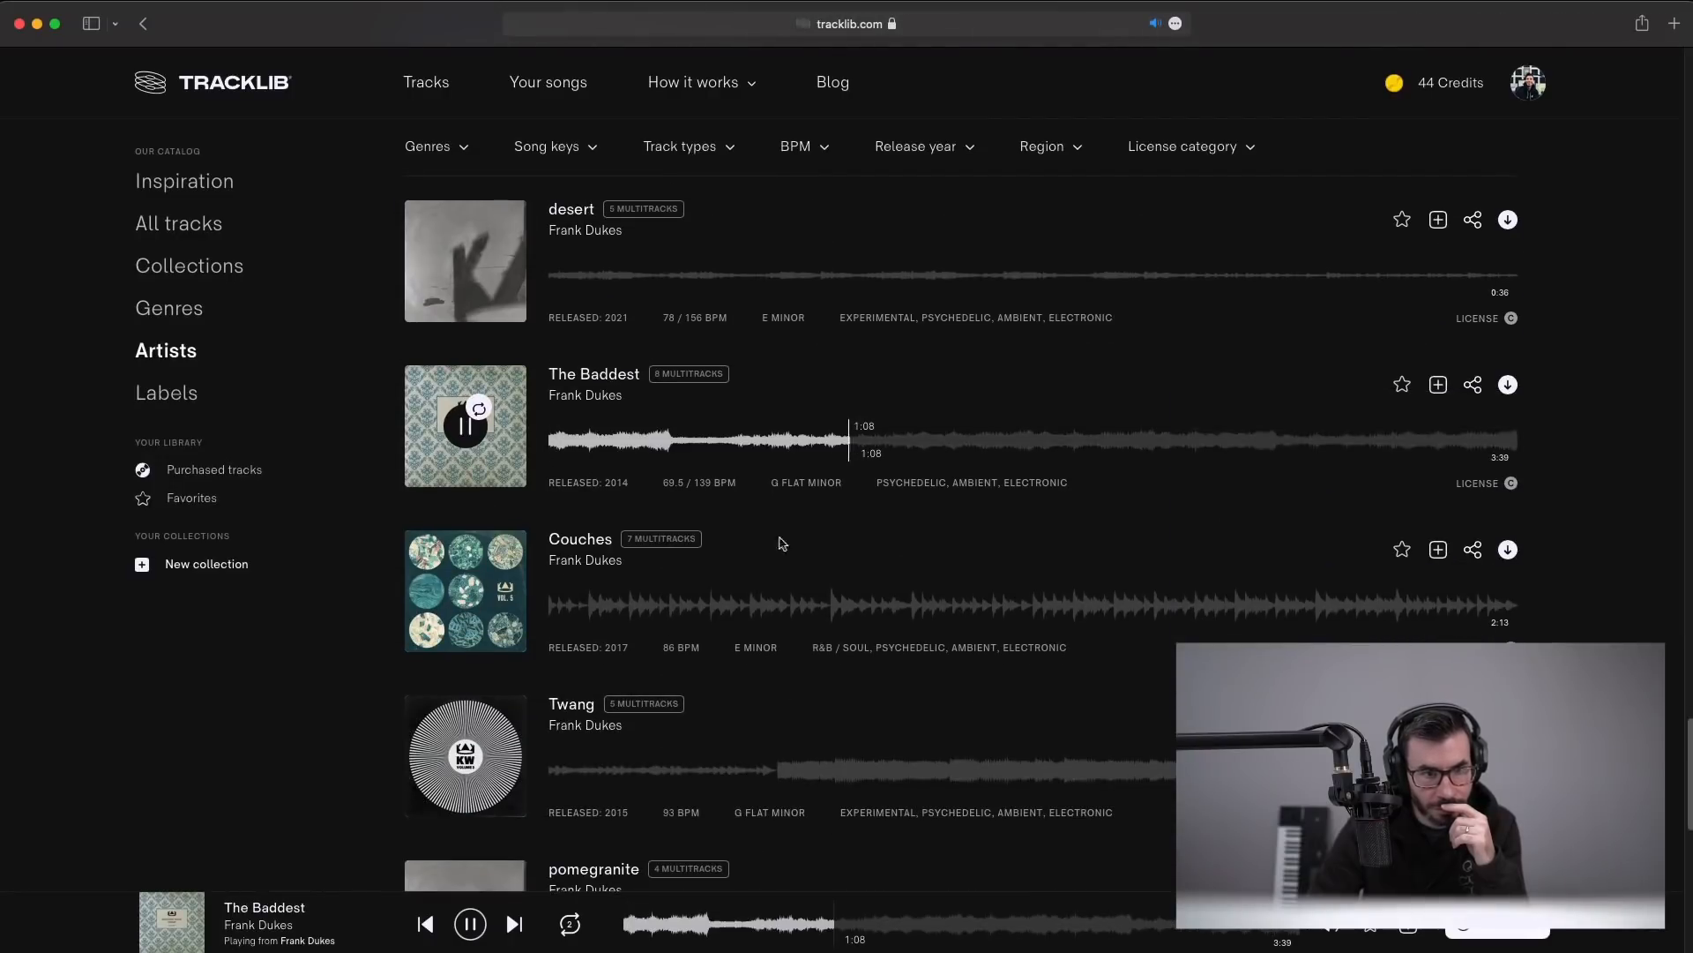
# - Play the opening of Twang, and preview pomegranite, skipping ahead to about 0:22 and about 0:27
pyautogui.click(465, 757)
pyautogui.scroll(-7, 441, 347)
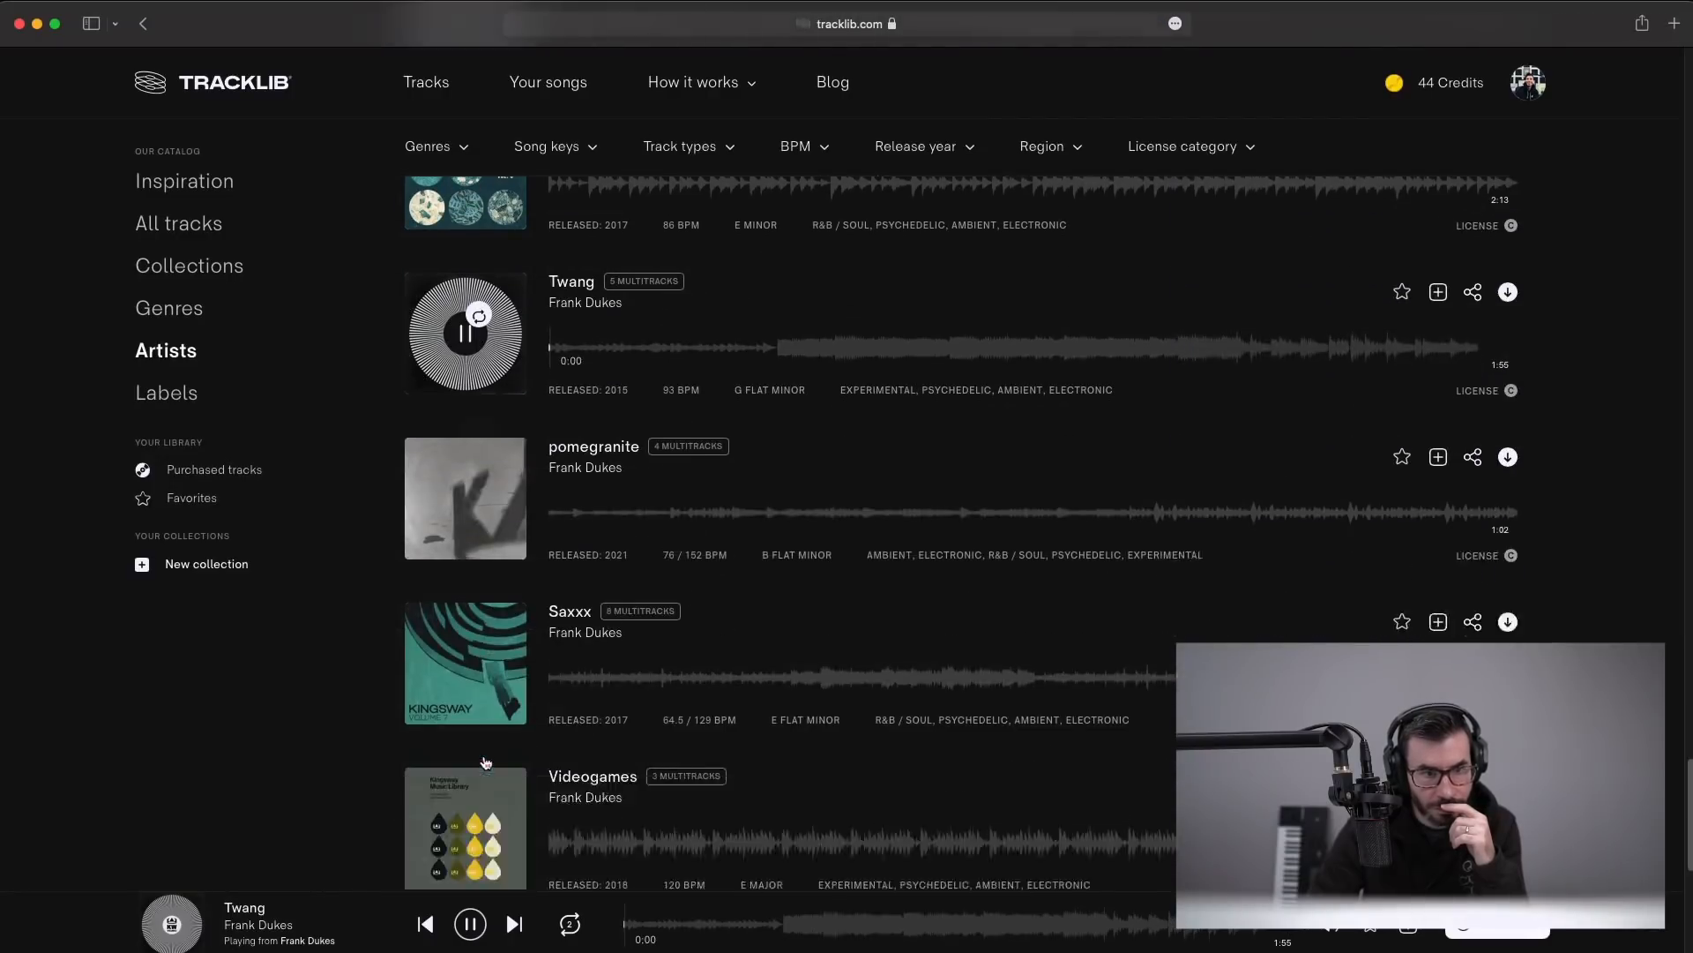
pyautogui.click(442, 347)
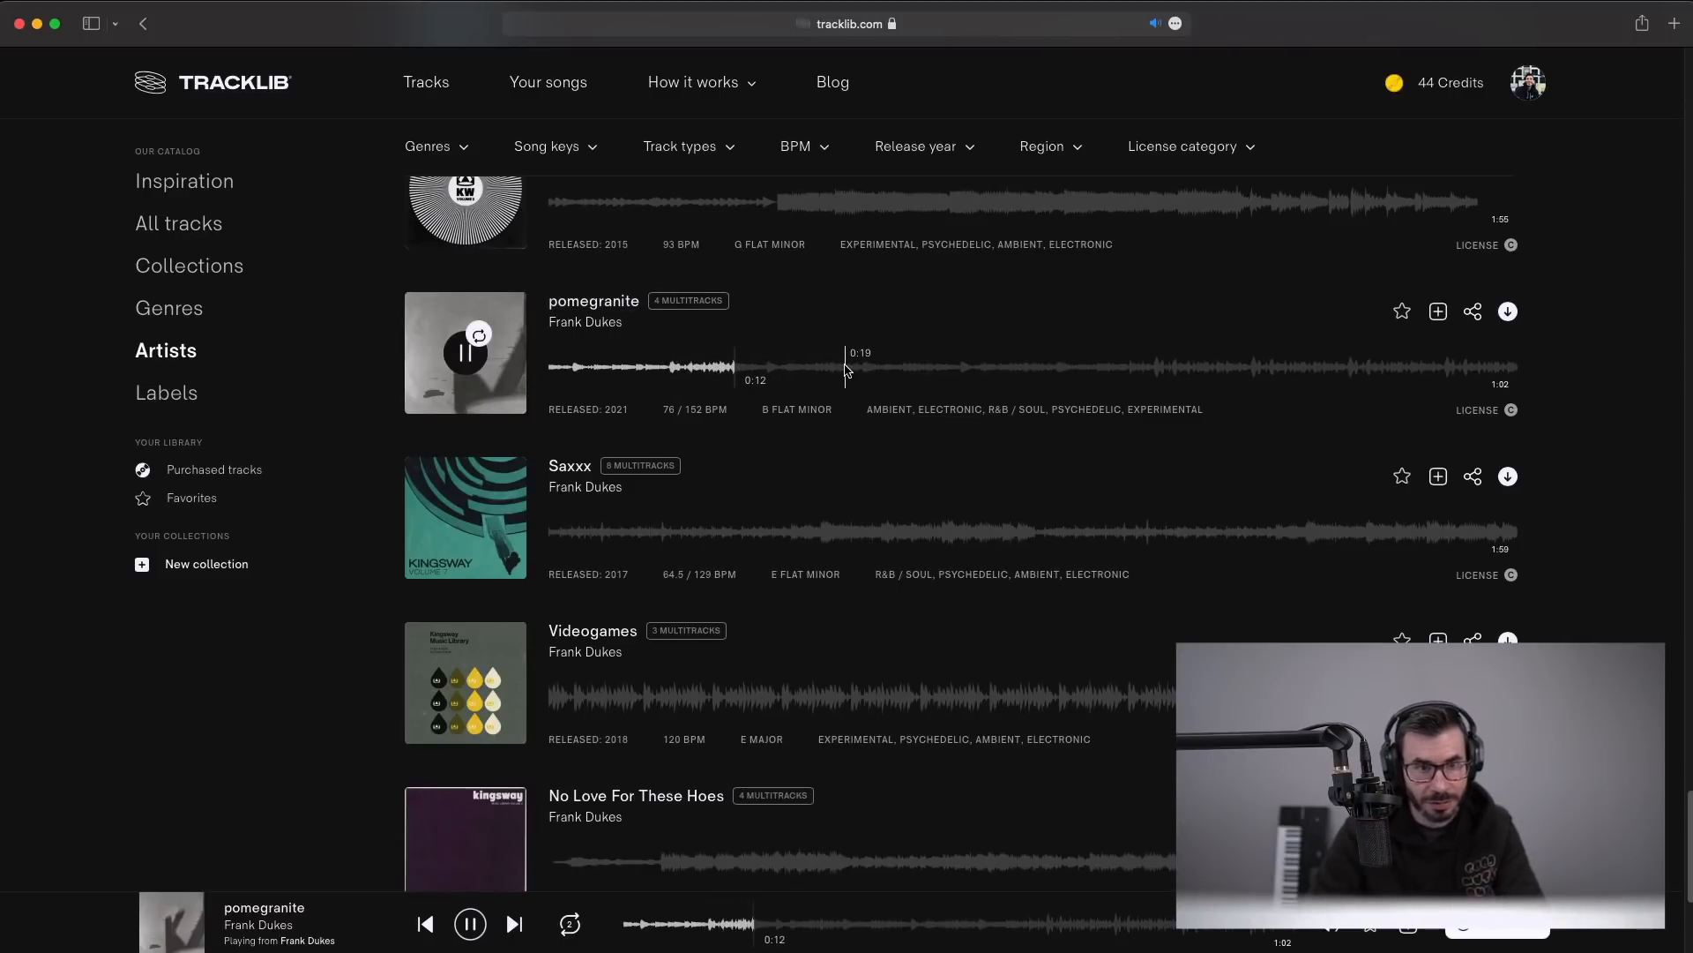
pyautogui.click(891, 369)
pyautogui.click(973, 369)
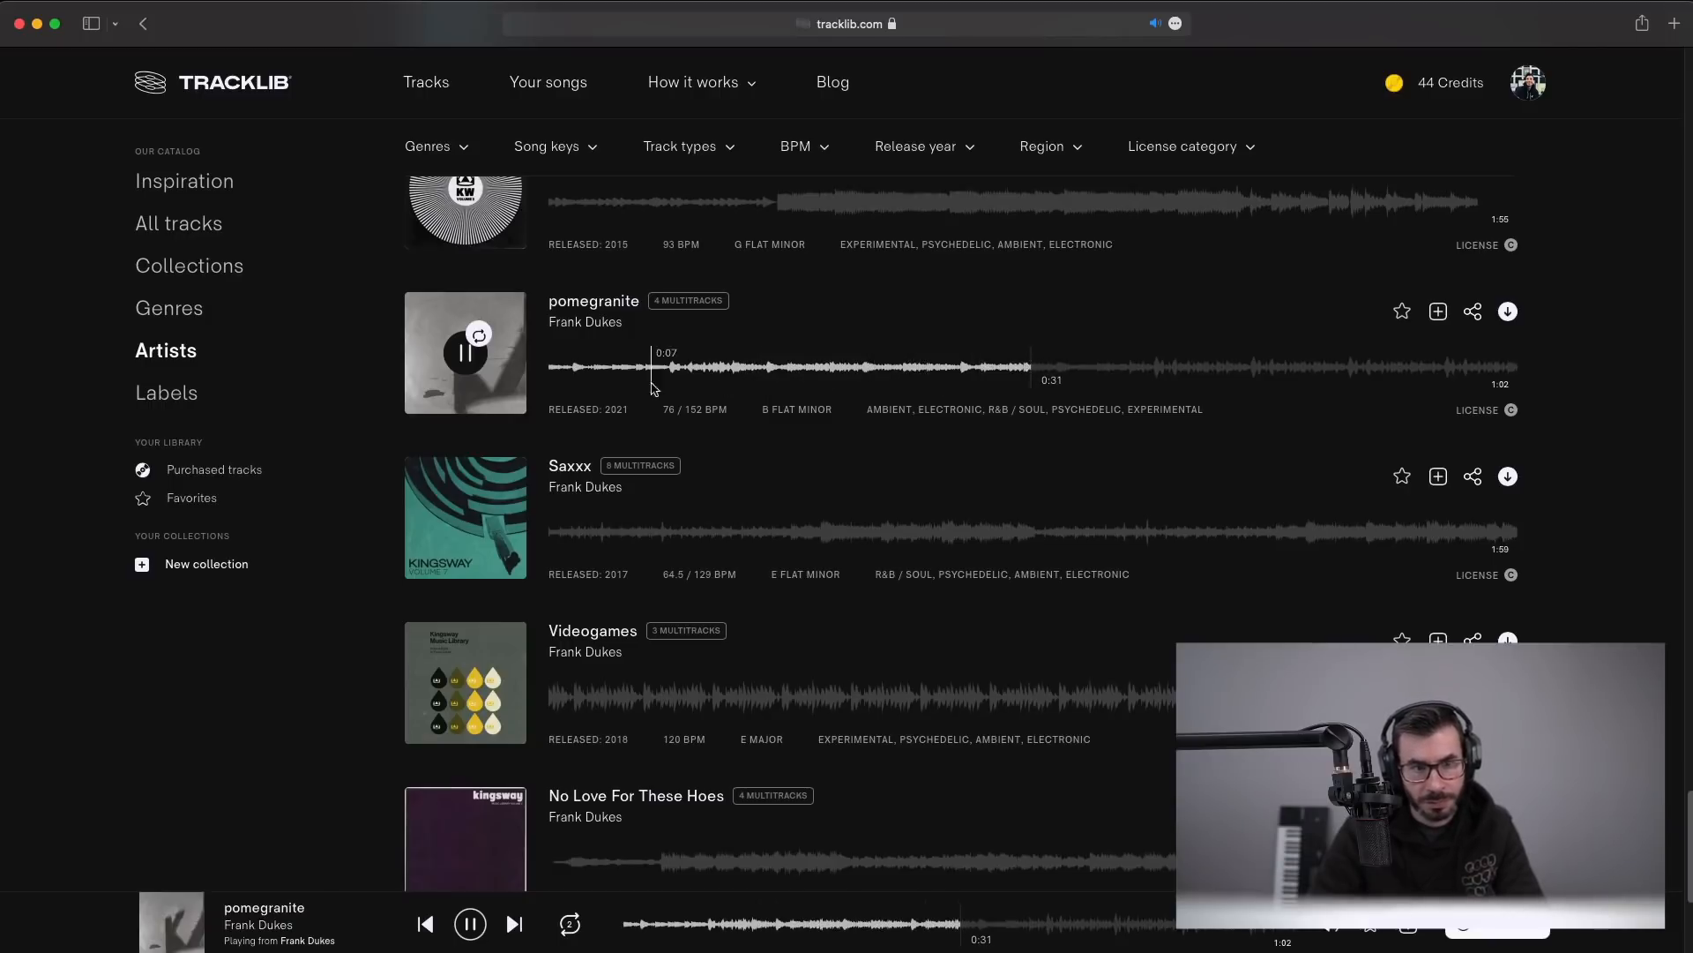
# - Stop the preview of pomegranite and download the track
pyautogui.press('space')
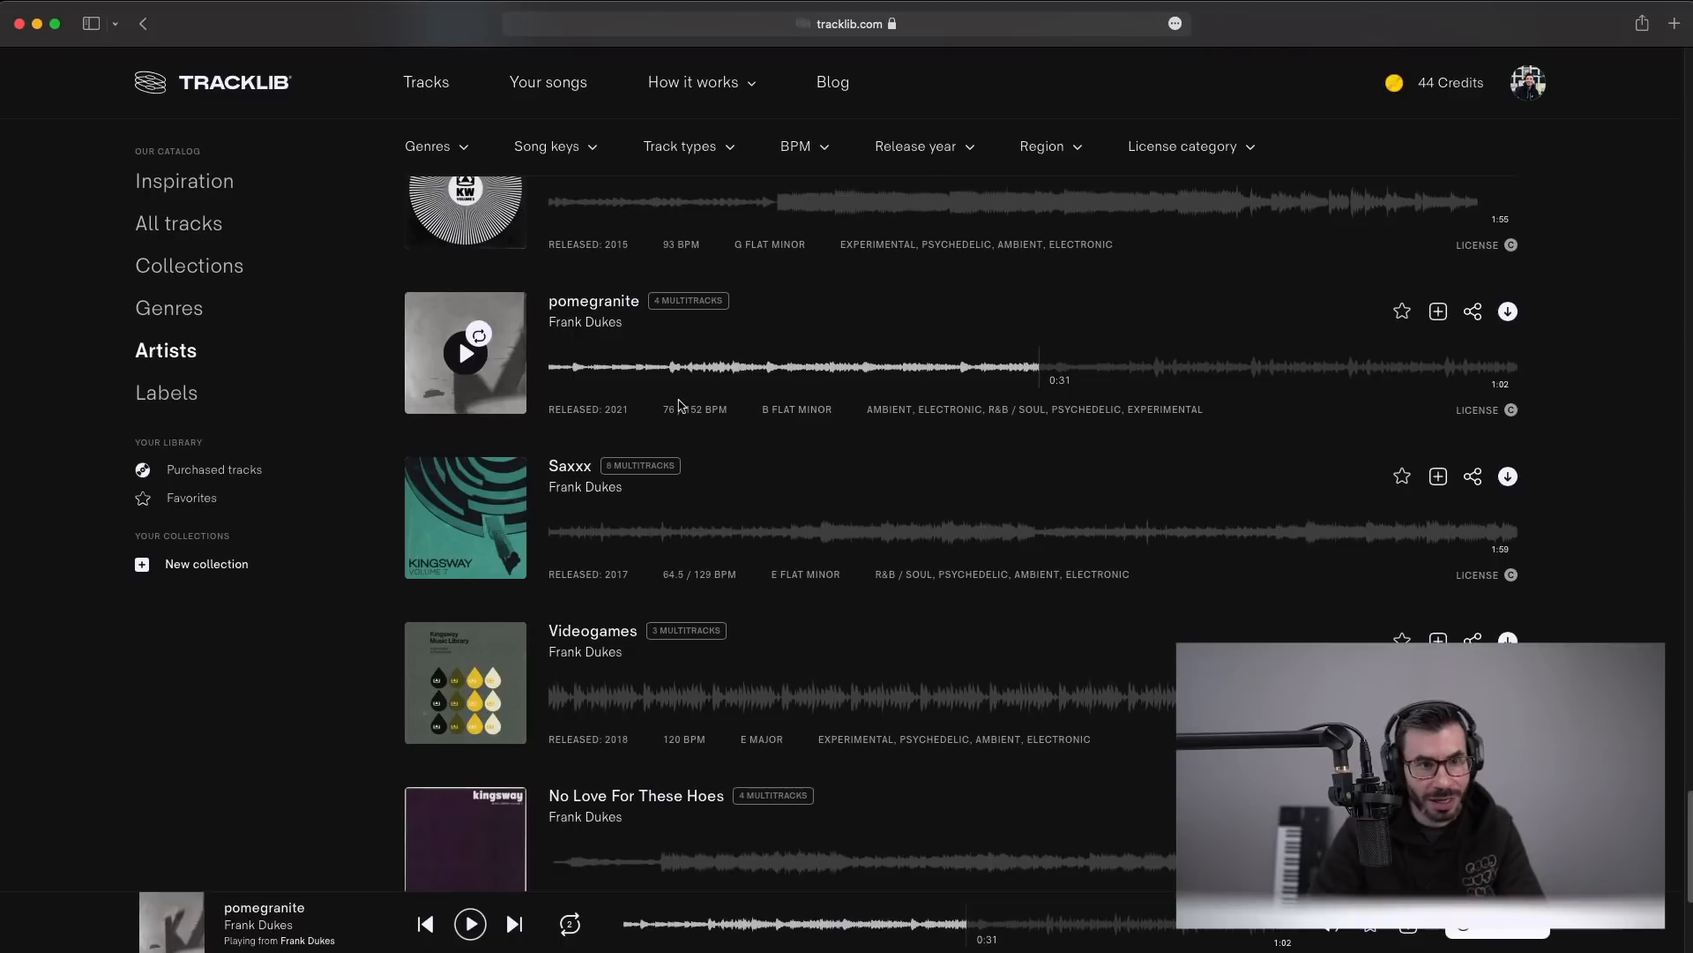
pyautogui.click(1508, 311)
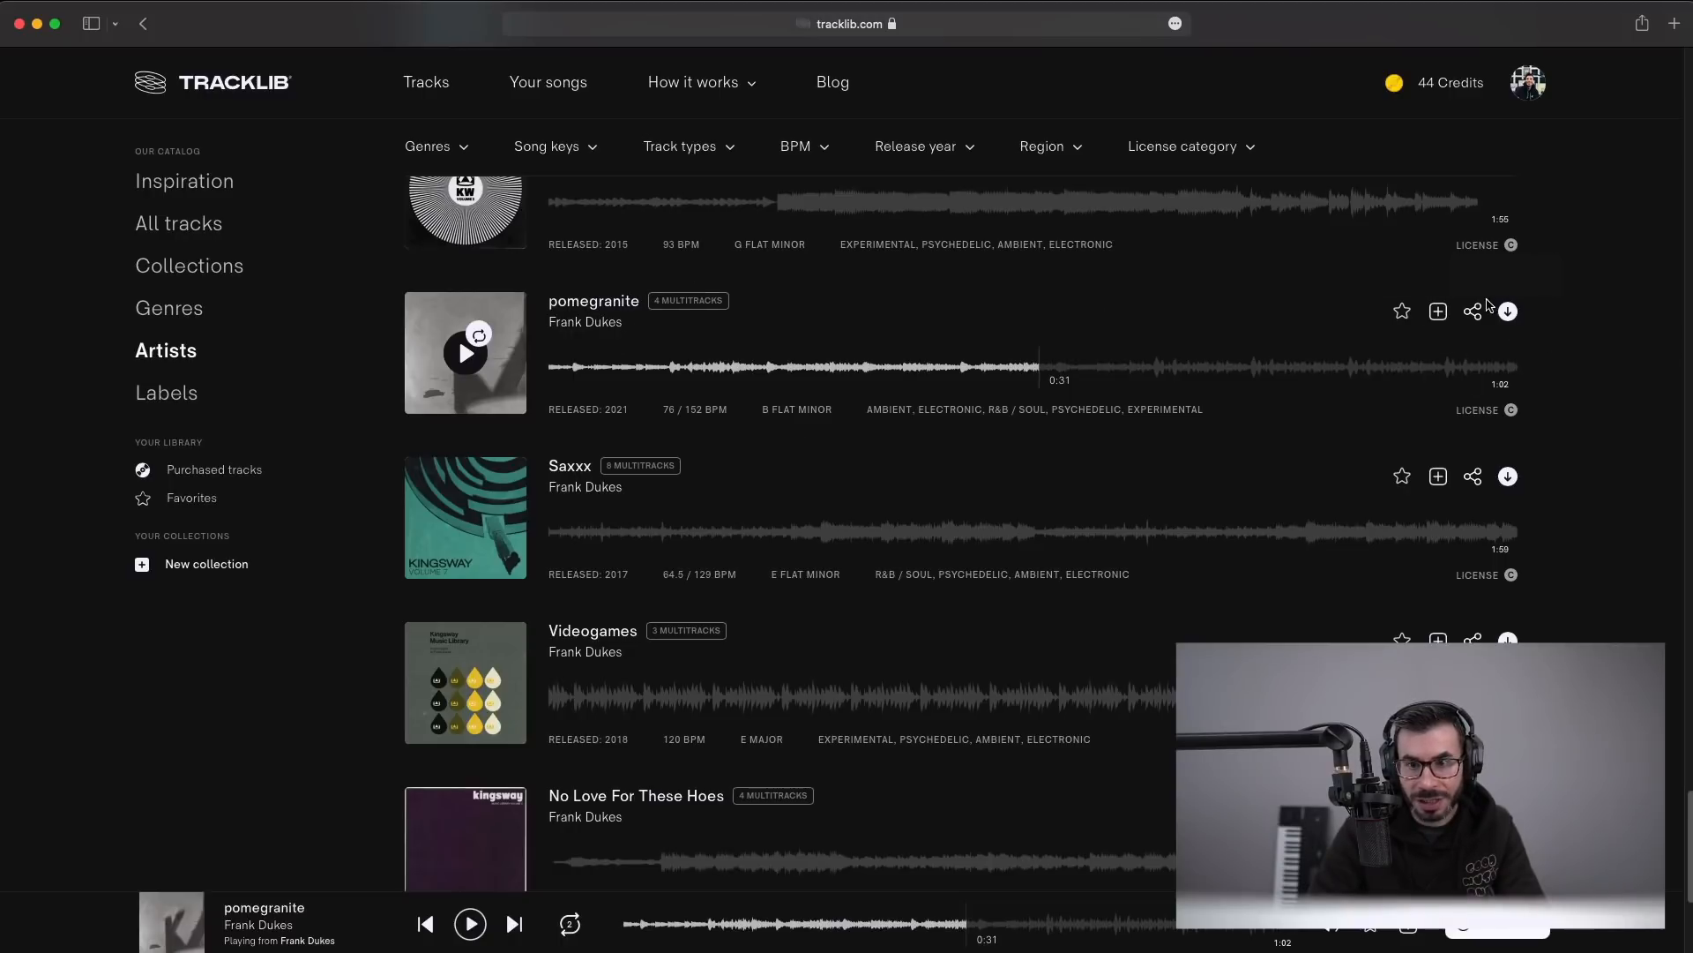
pyautogui.scroll(2, 903, 556)
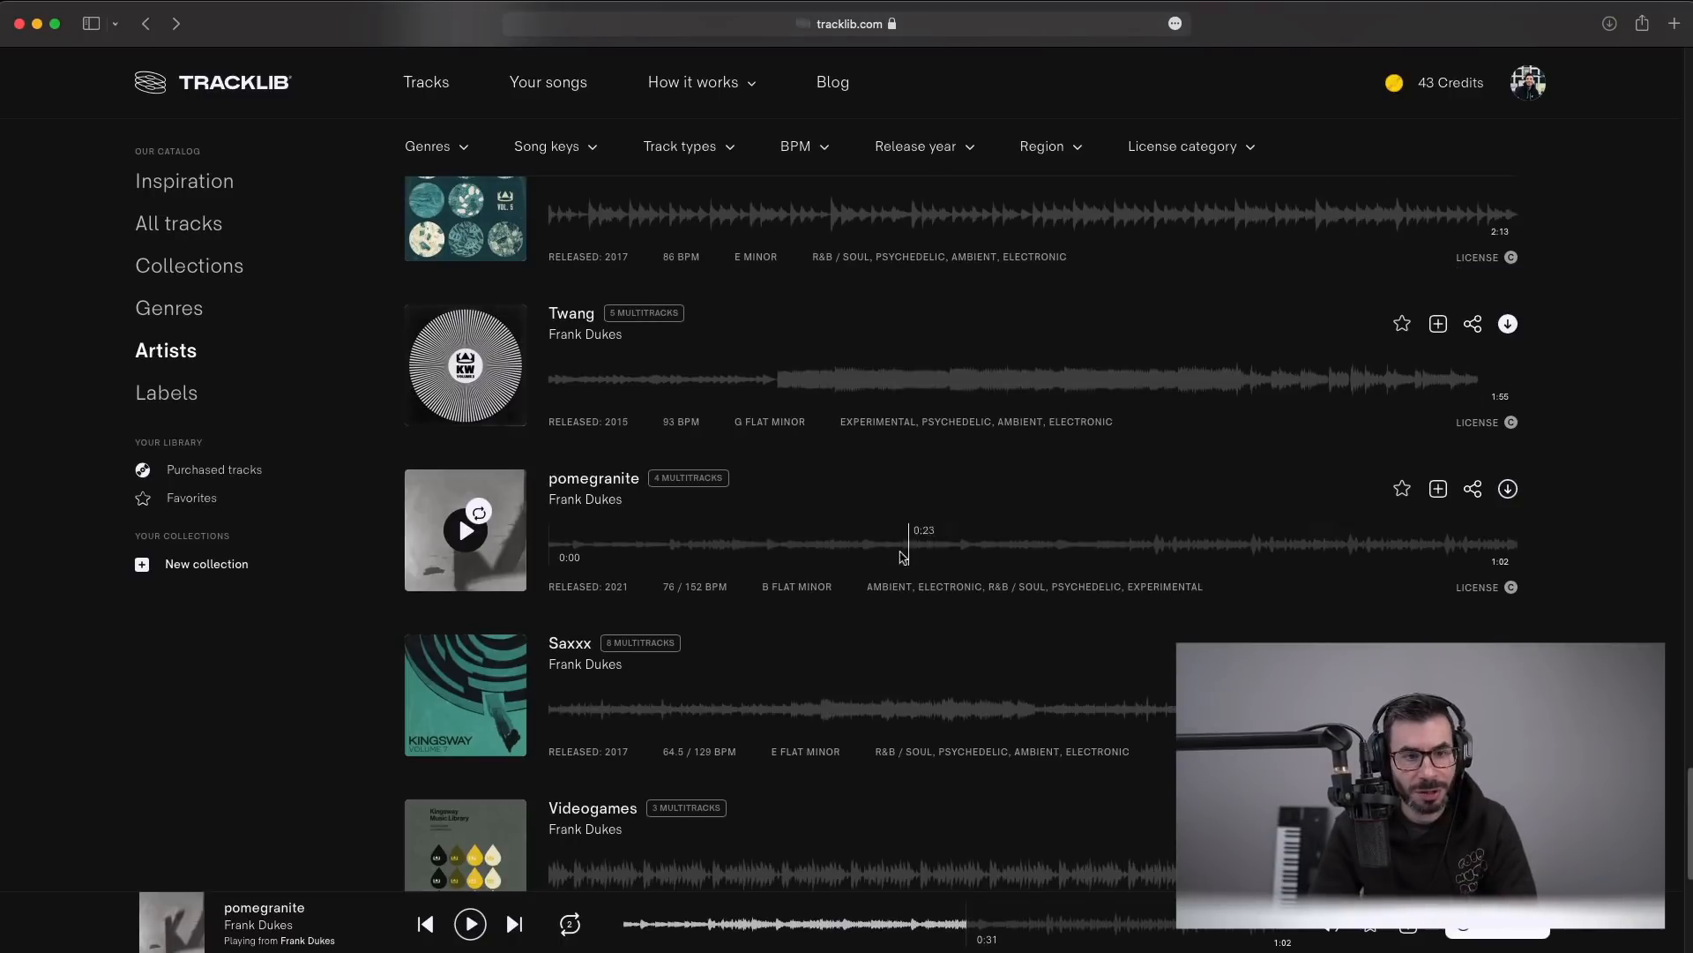
# - Open pomegranite's multitracks and preview the Guitar stem, skipping ahead to about 0:08 and further on
pyautogui.click(686, 481)
pyautogui.scroll(-5, 829, 565)
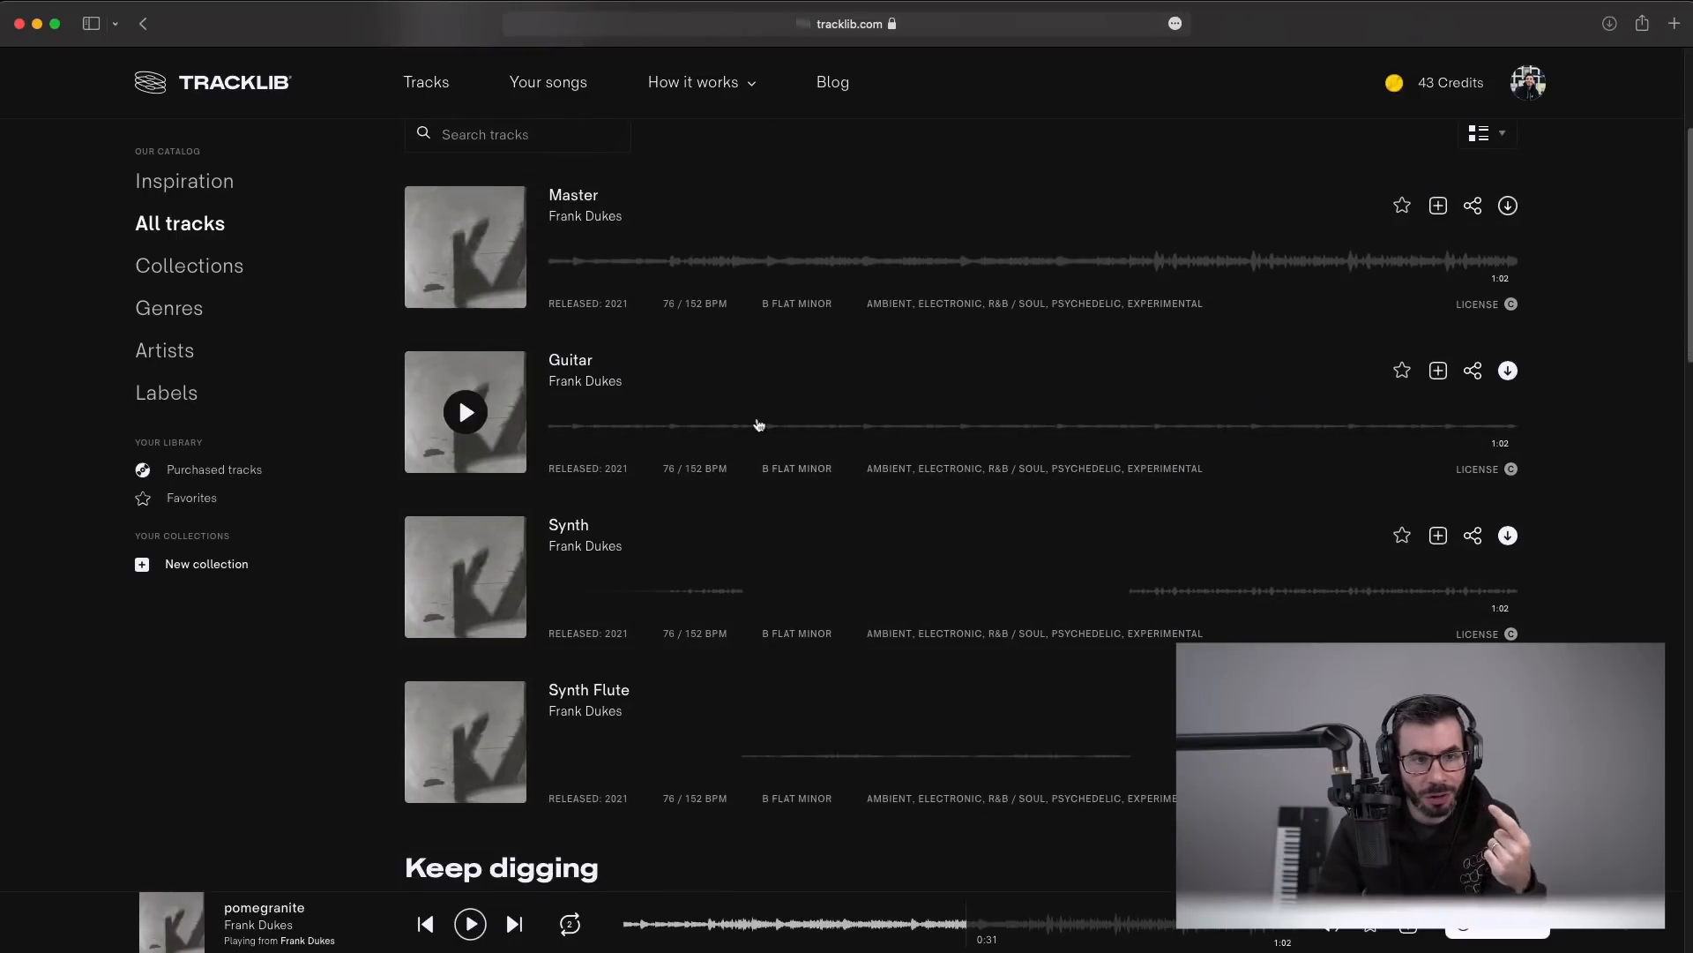
pyautogui.click(465, 412)
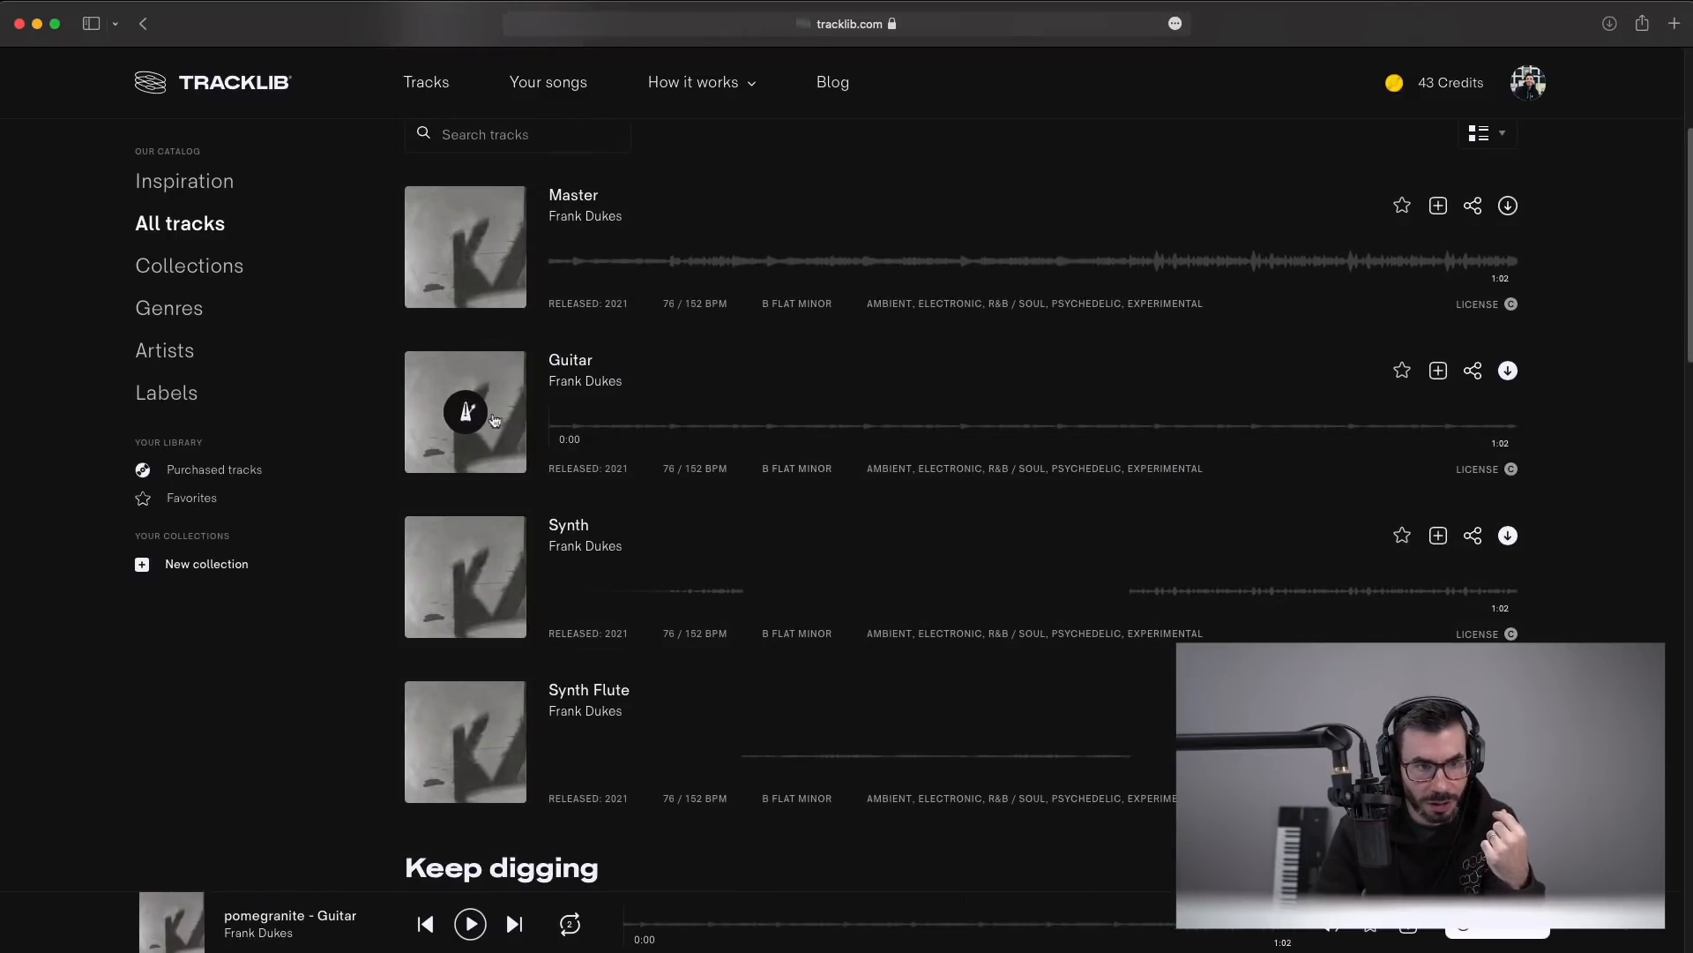
pyautogui.click(679, 424)
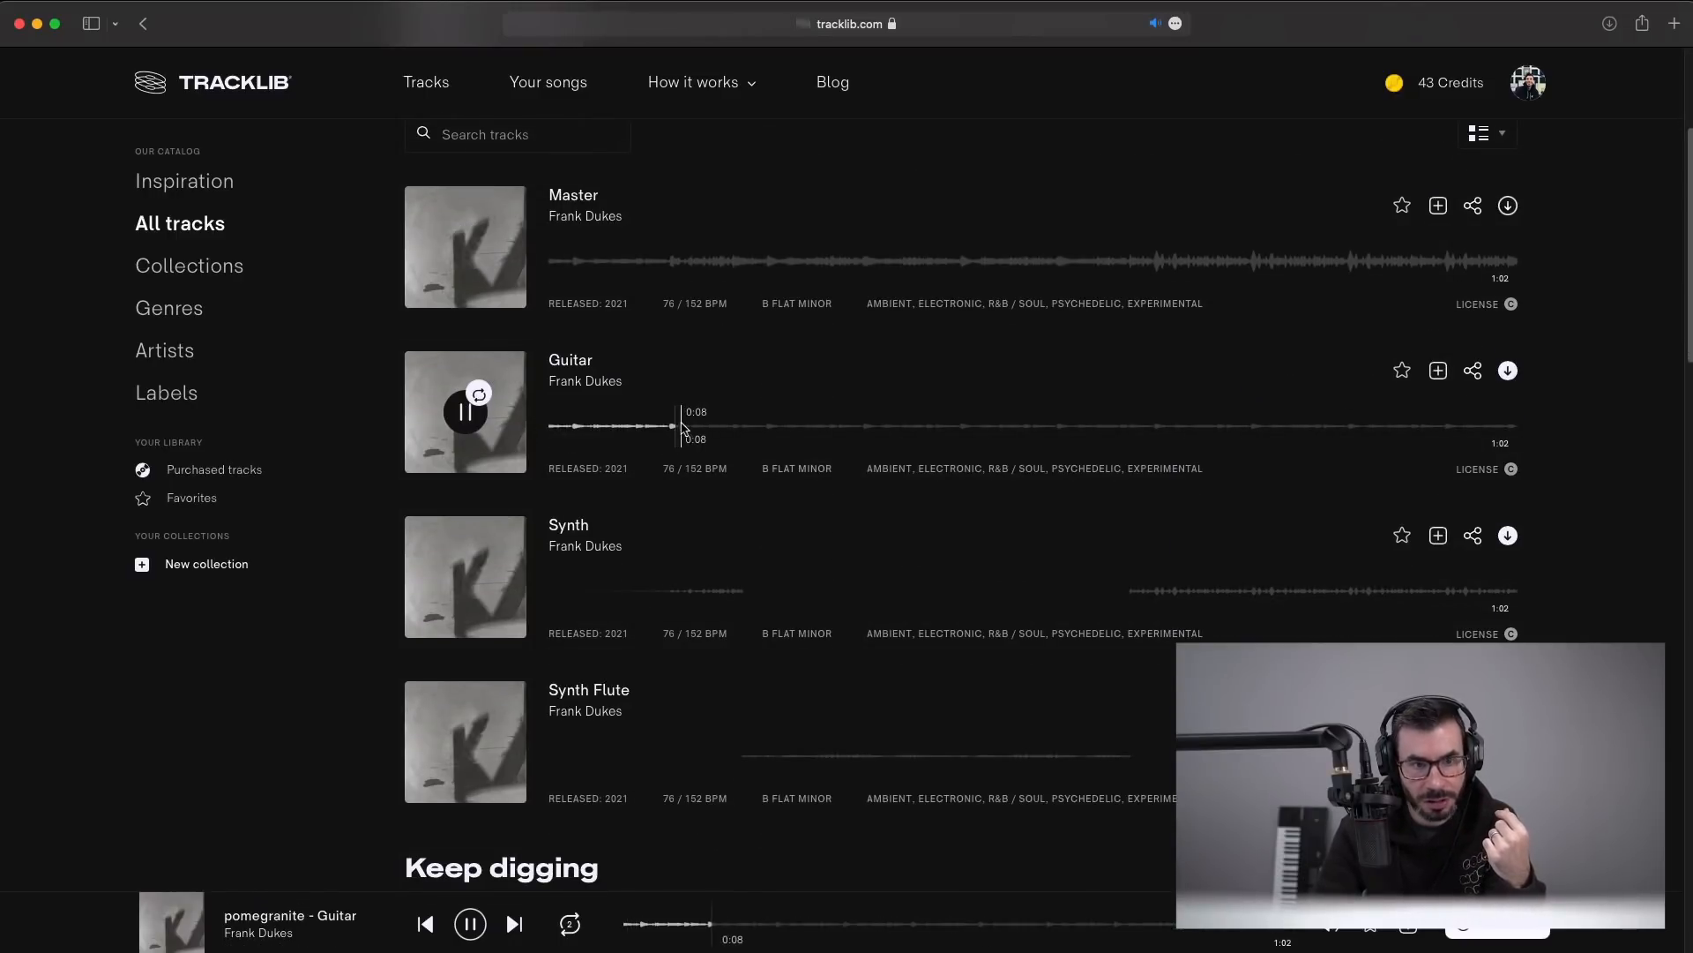
pyautogui.click(778, 429)
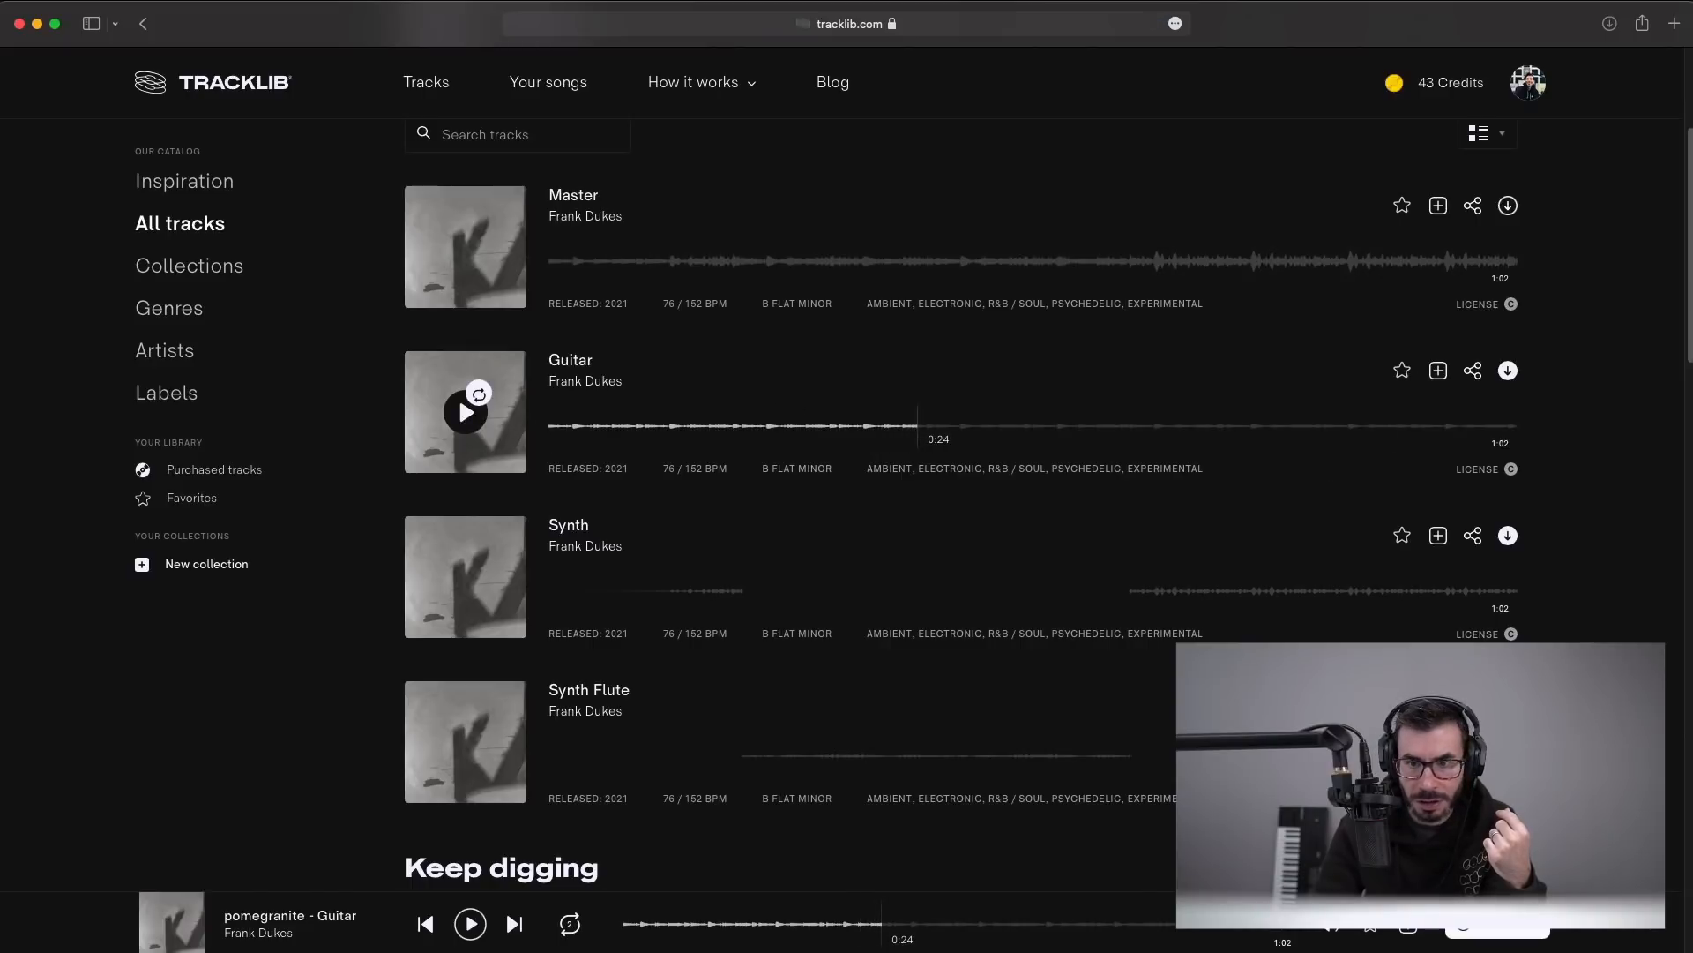
# - Download pomegranite's Guitar stem for 1 credit
pyautogui.click(1508, 370)
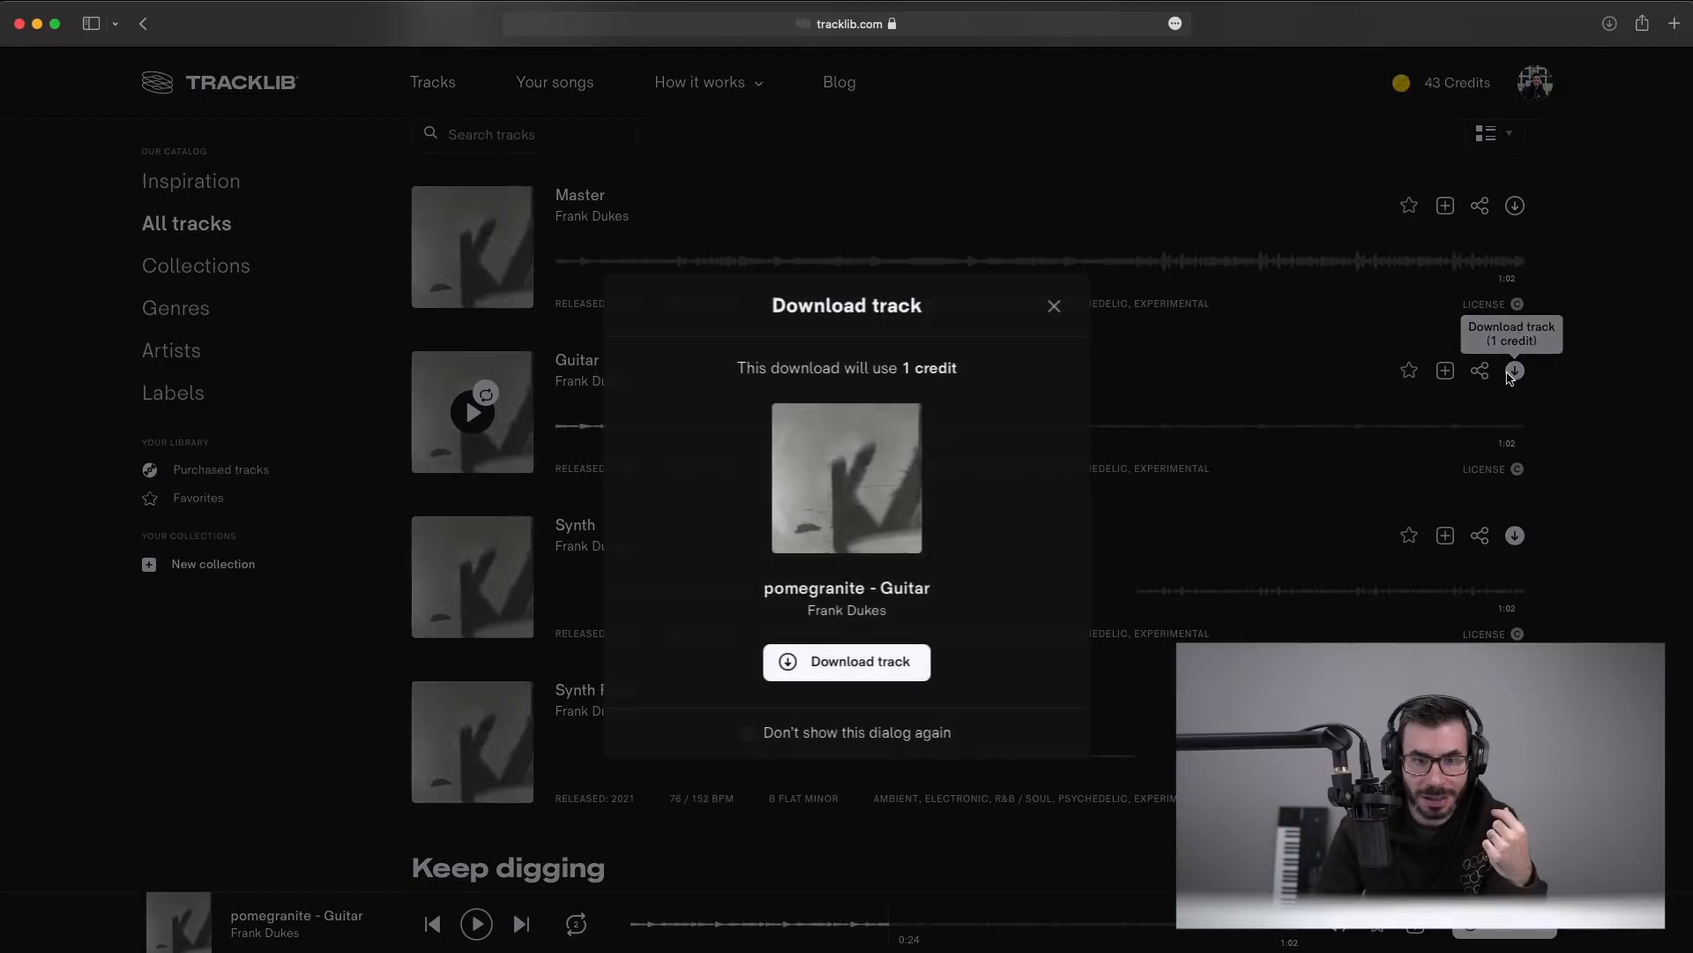
pyautogui.click(822, 672)
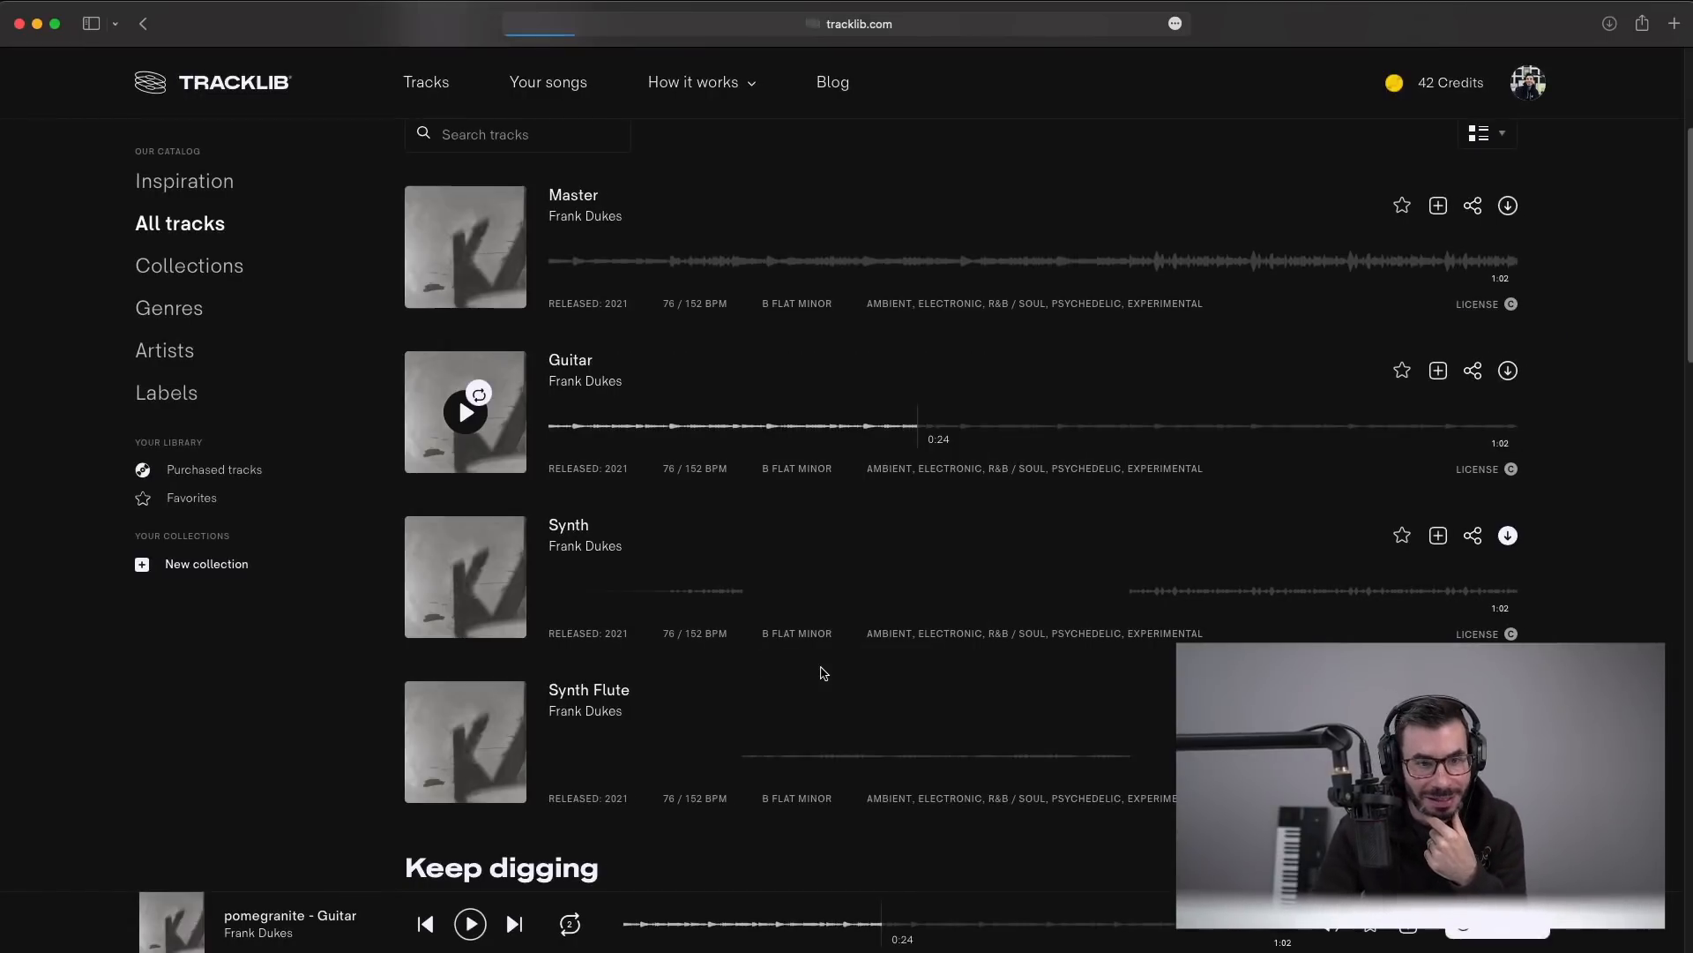
# - Preview pomegranite's Synth stem in its second audible section, skipping ahead to about 0:46
pyautogui.click(468, 579)
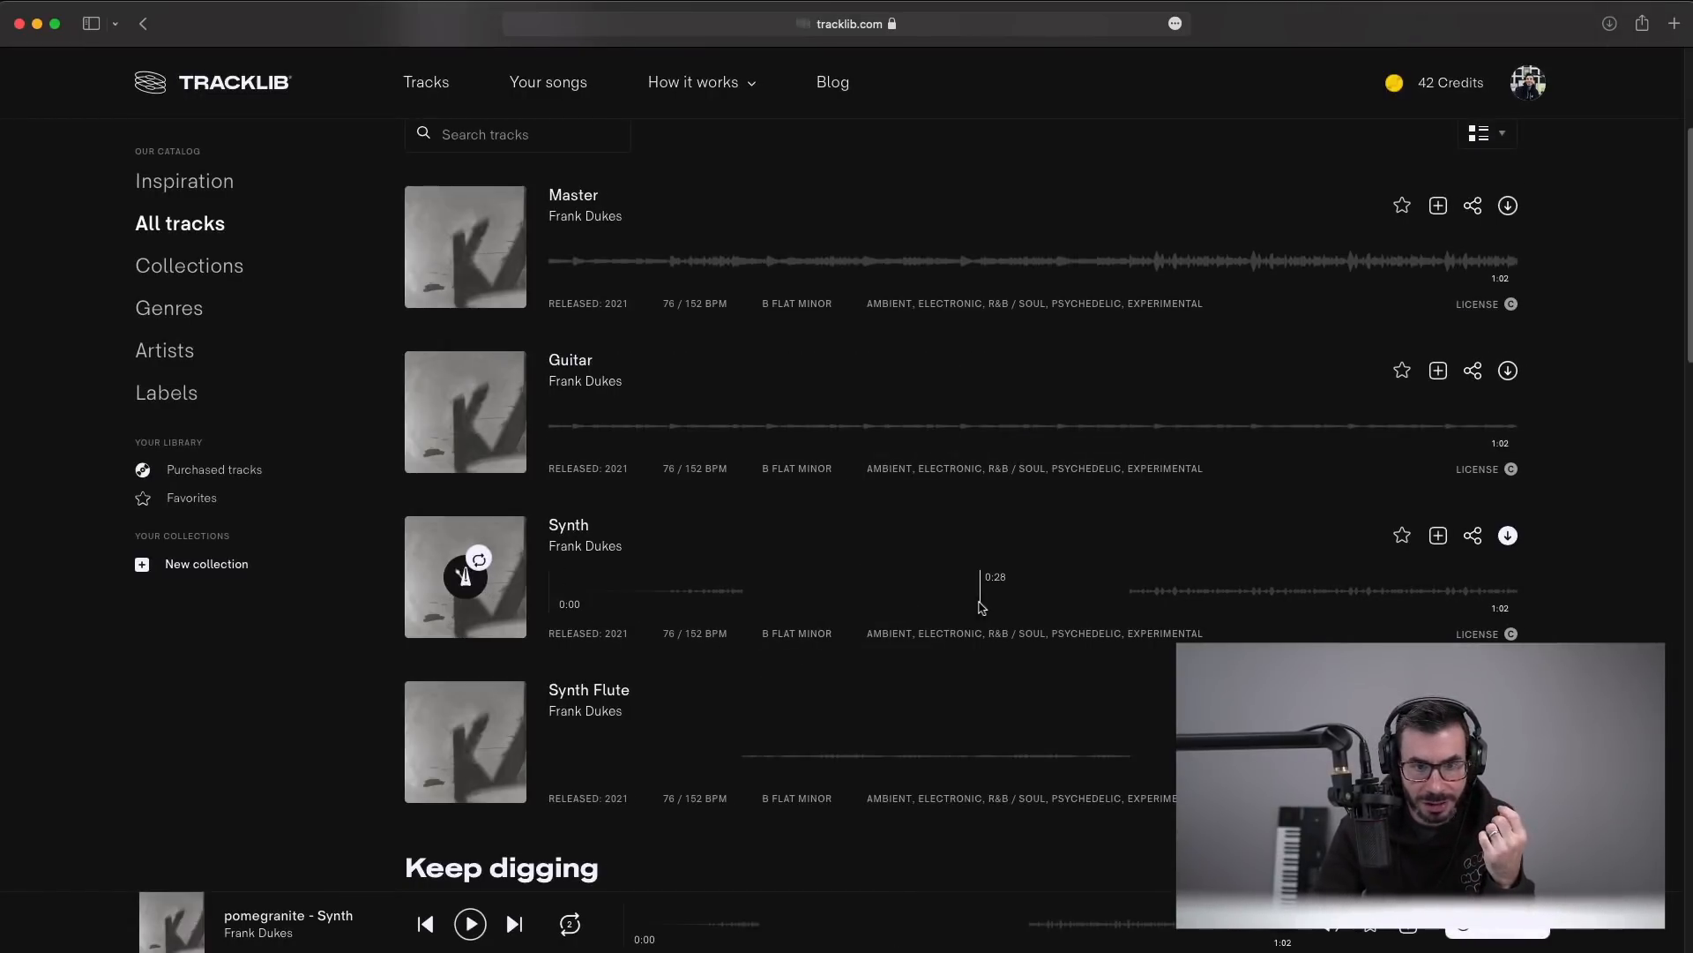
pyautogui.click(1174, 593)
pyautogui.click(1271, 591)
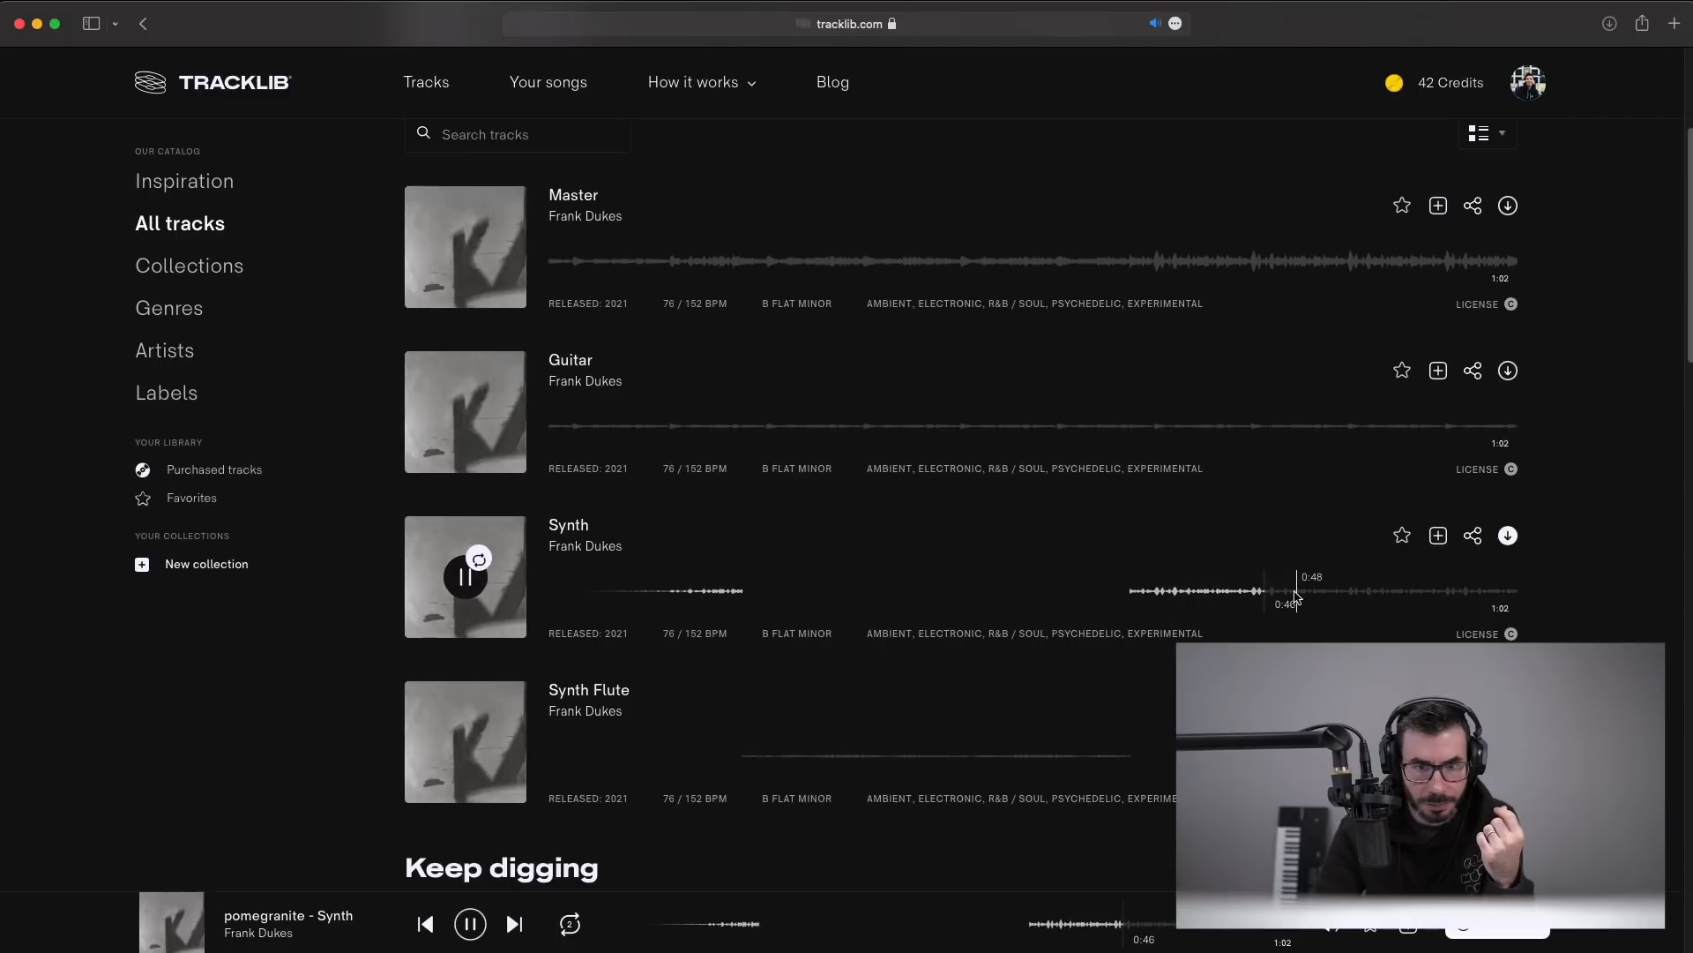
pyautogui.click(465, 577)
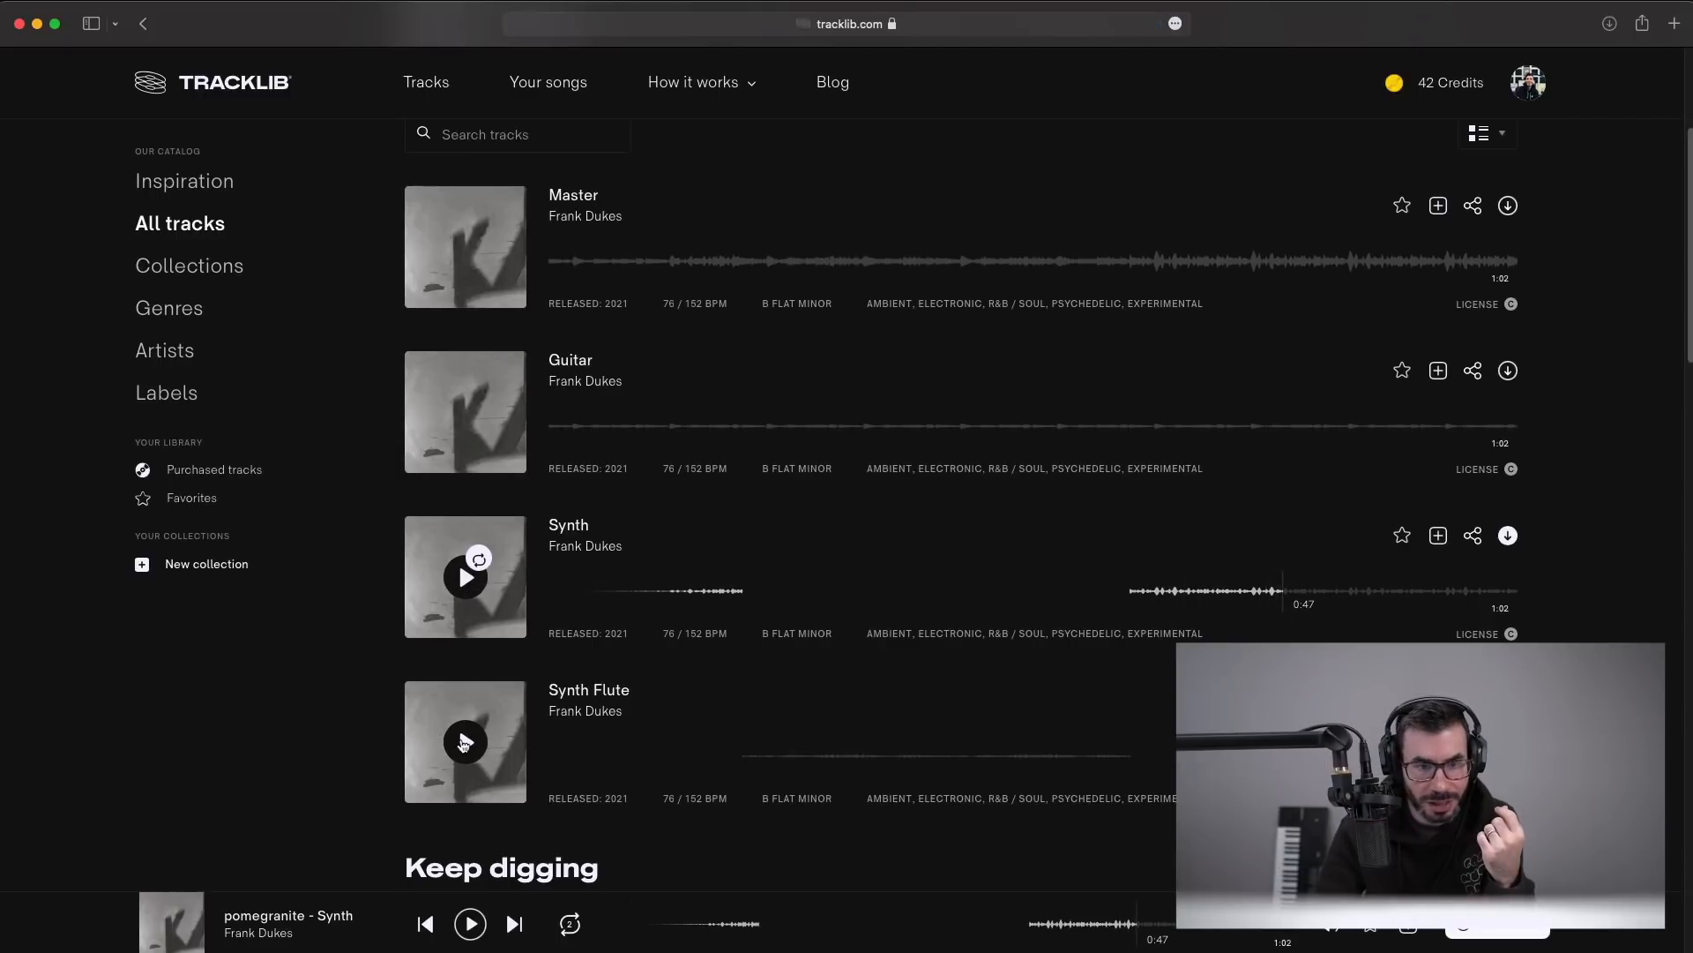
# - Preview pomegranite's Synth Flute stem from about 0:25, and stop playback
pyautogui.click(464, 743)
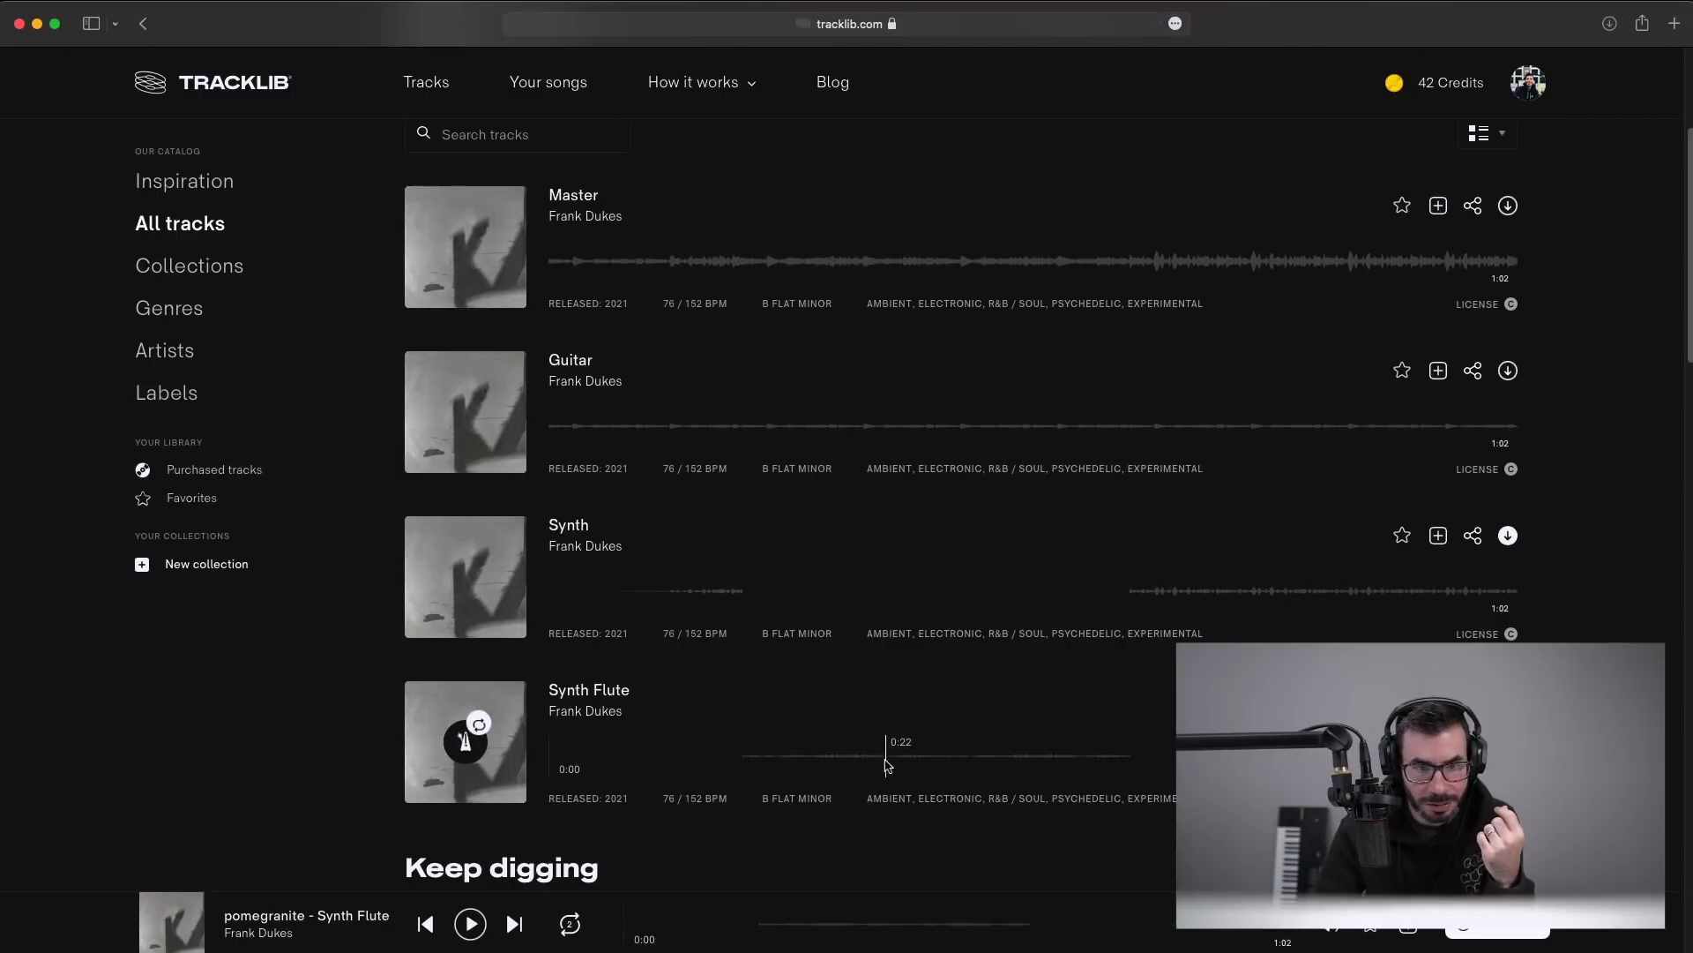
pyautogui.click(940, 759)
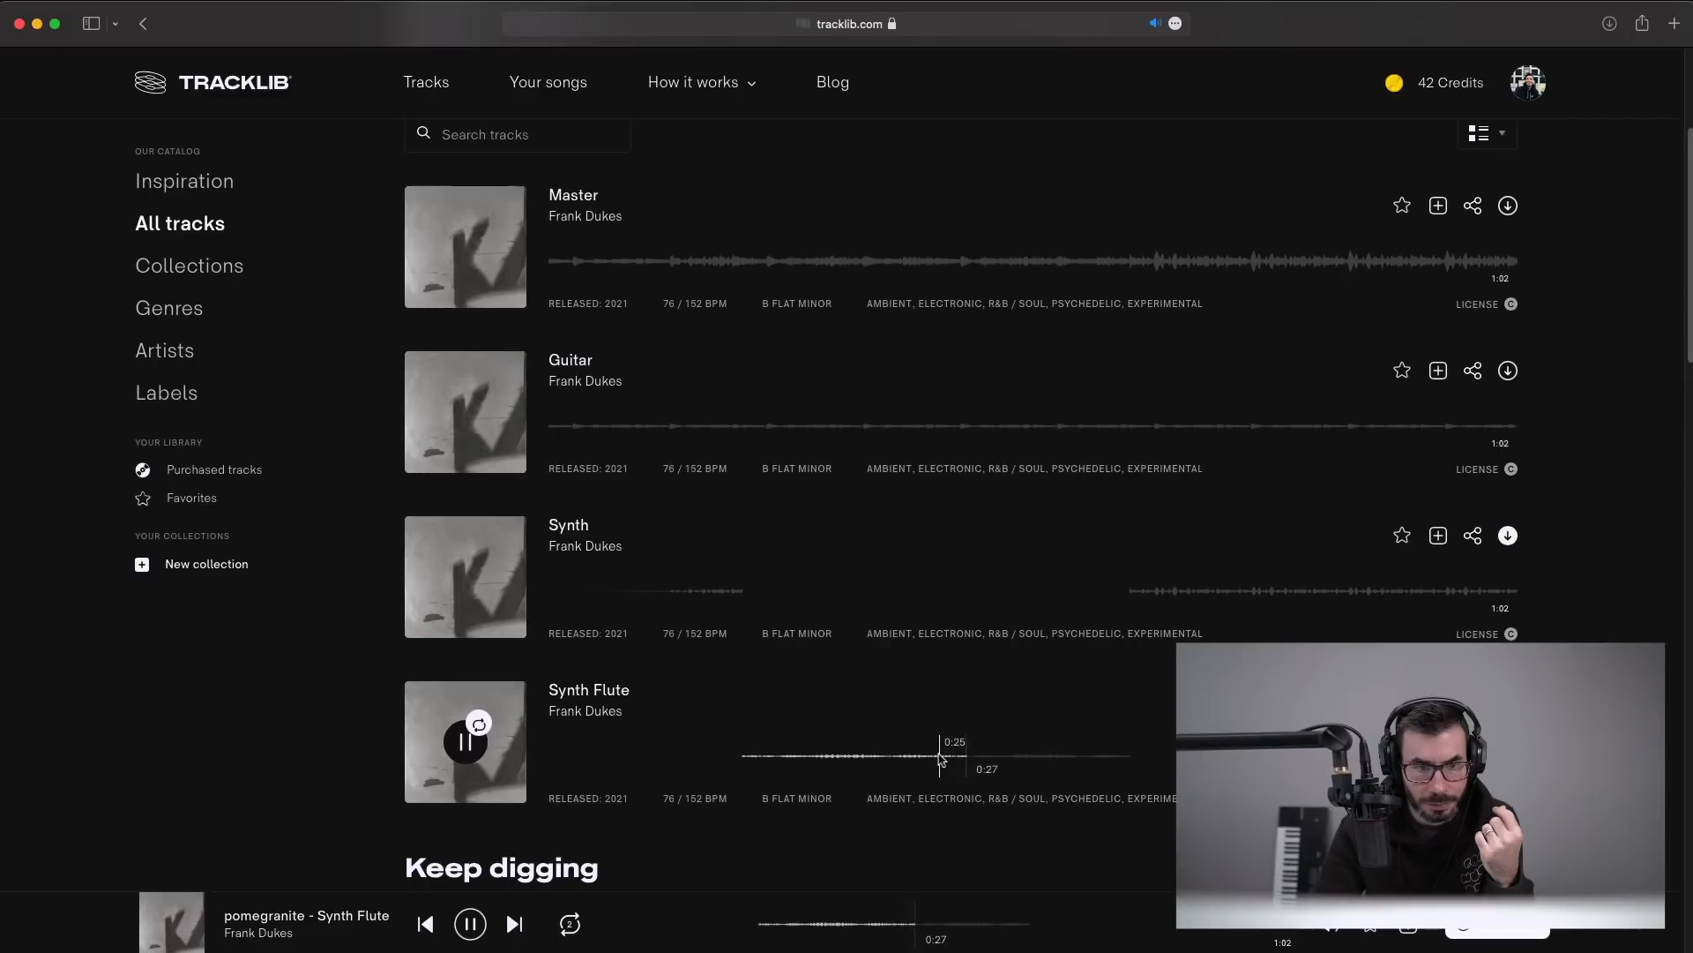
pyautogui.scroll(-2, 939, 757)
pyautogui.scroll(1, 938, 756)
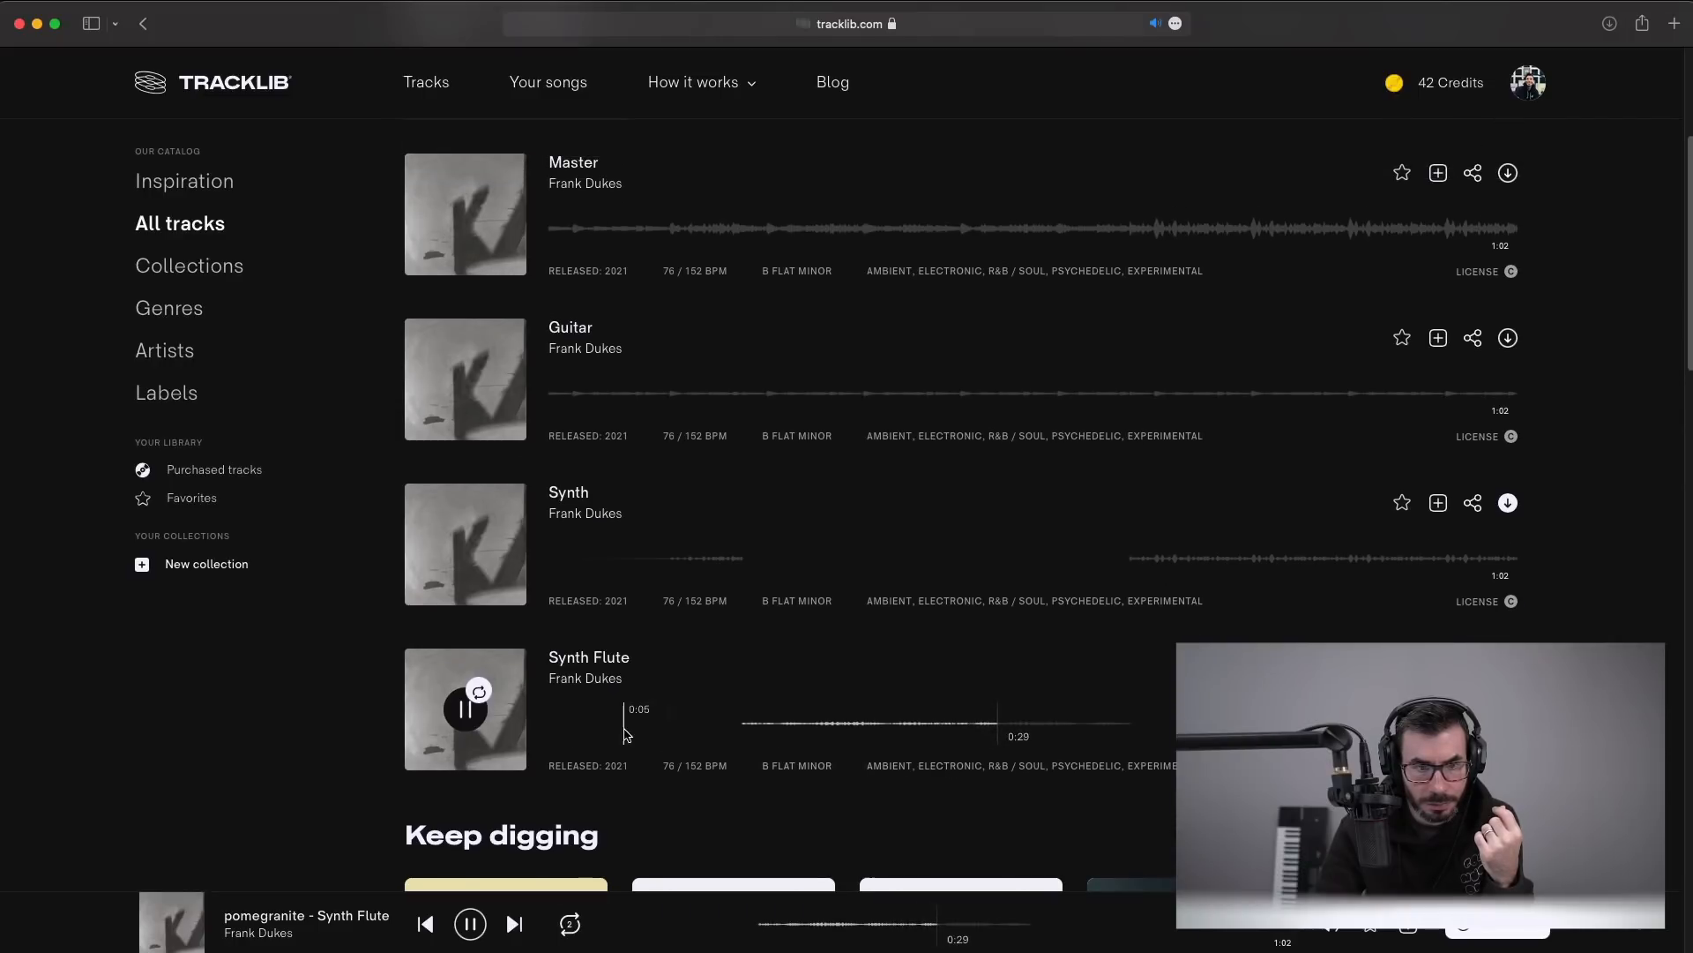
pyautogui.click(458, 719)
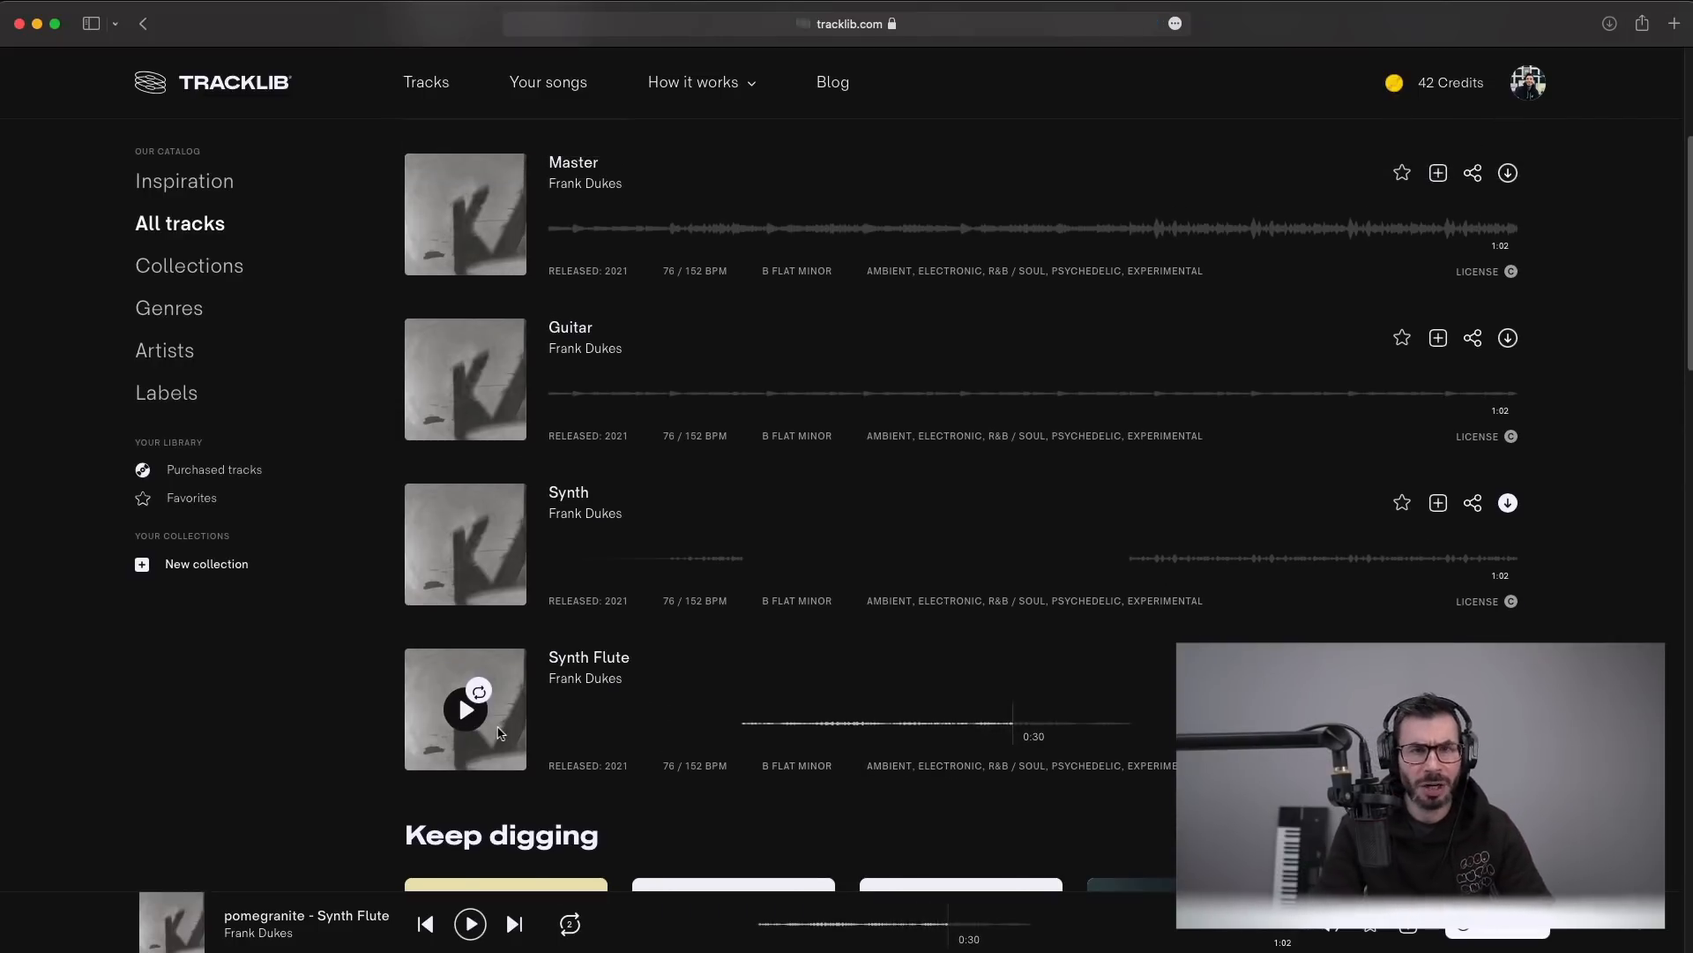
pyautogui.scroll(3, 738, 697)
pyautogui.scroll(-1, 737, 697)
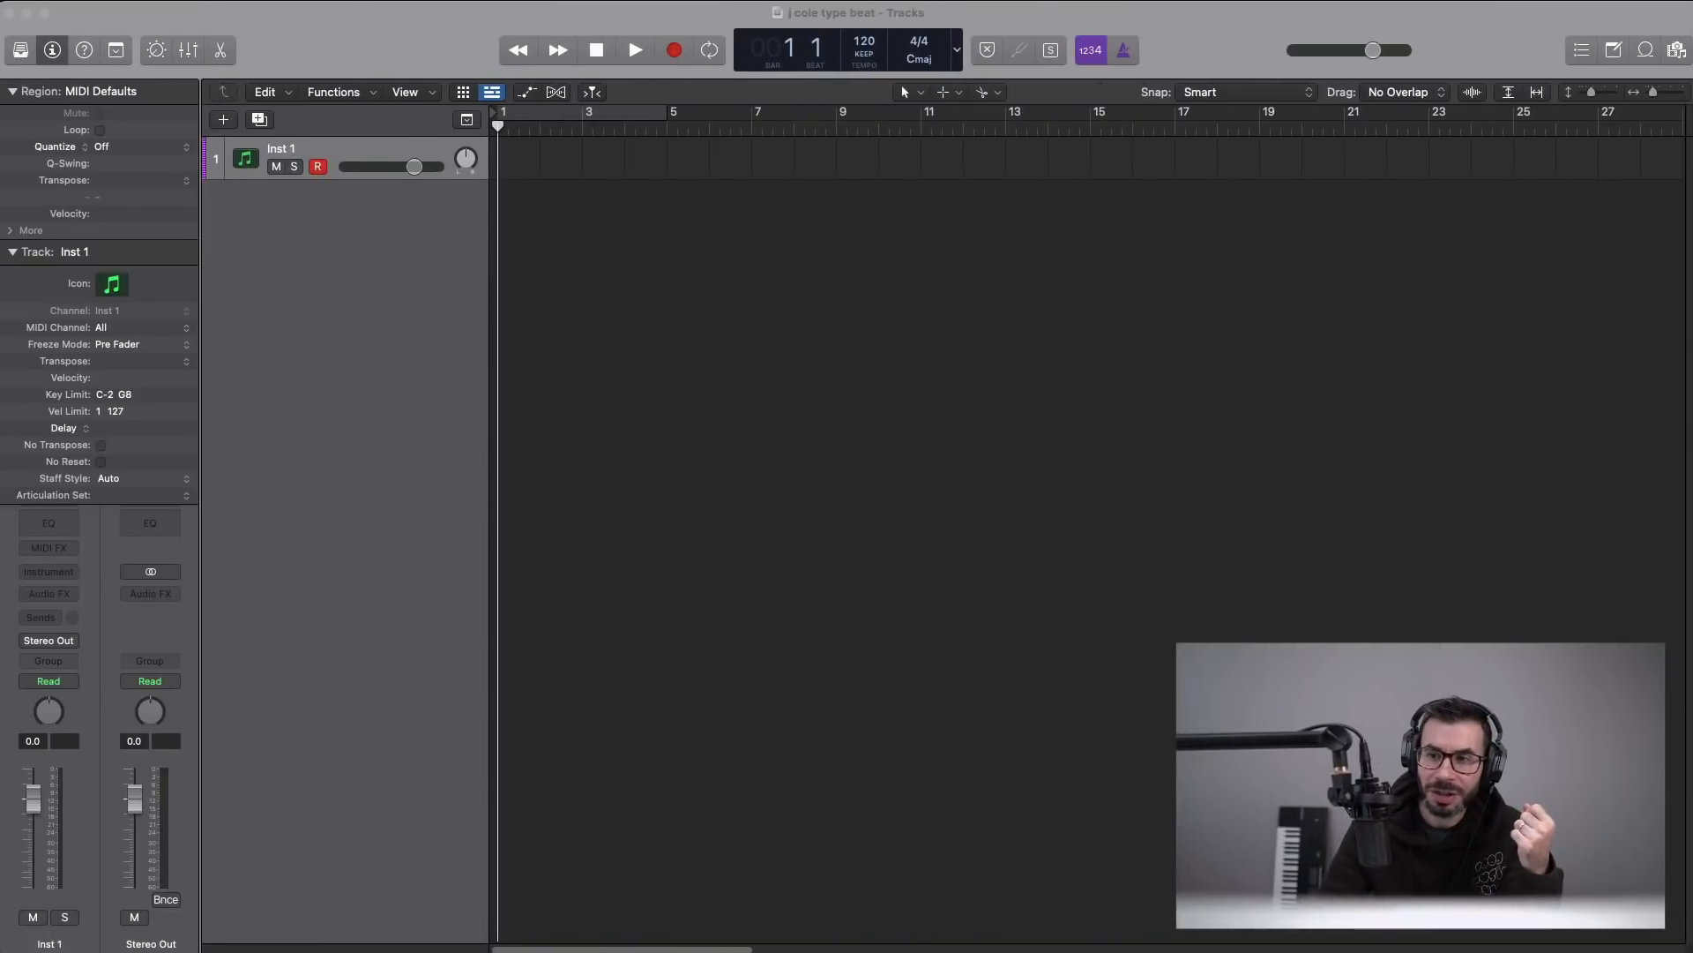
# - Switch to Logic Pro, import the pomegranite Guitar and Master files onto new tracks, and change the project sample rate to 48 kHz
pyautogui.moveTo(812, 283); pyautogui.dragTo(500, 291)
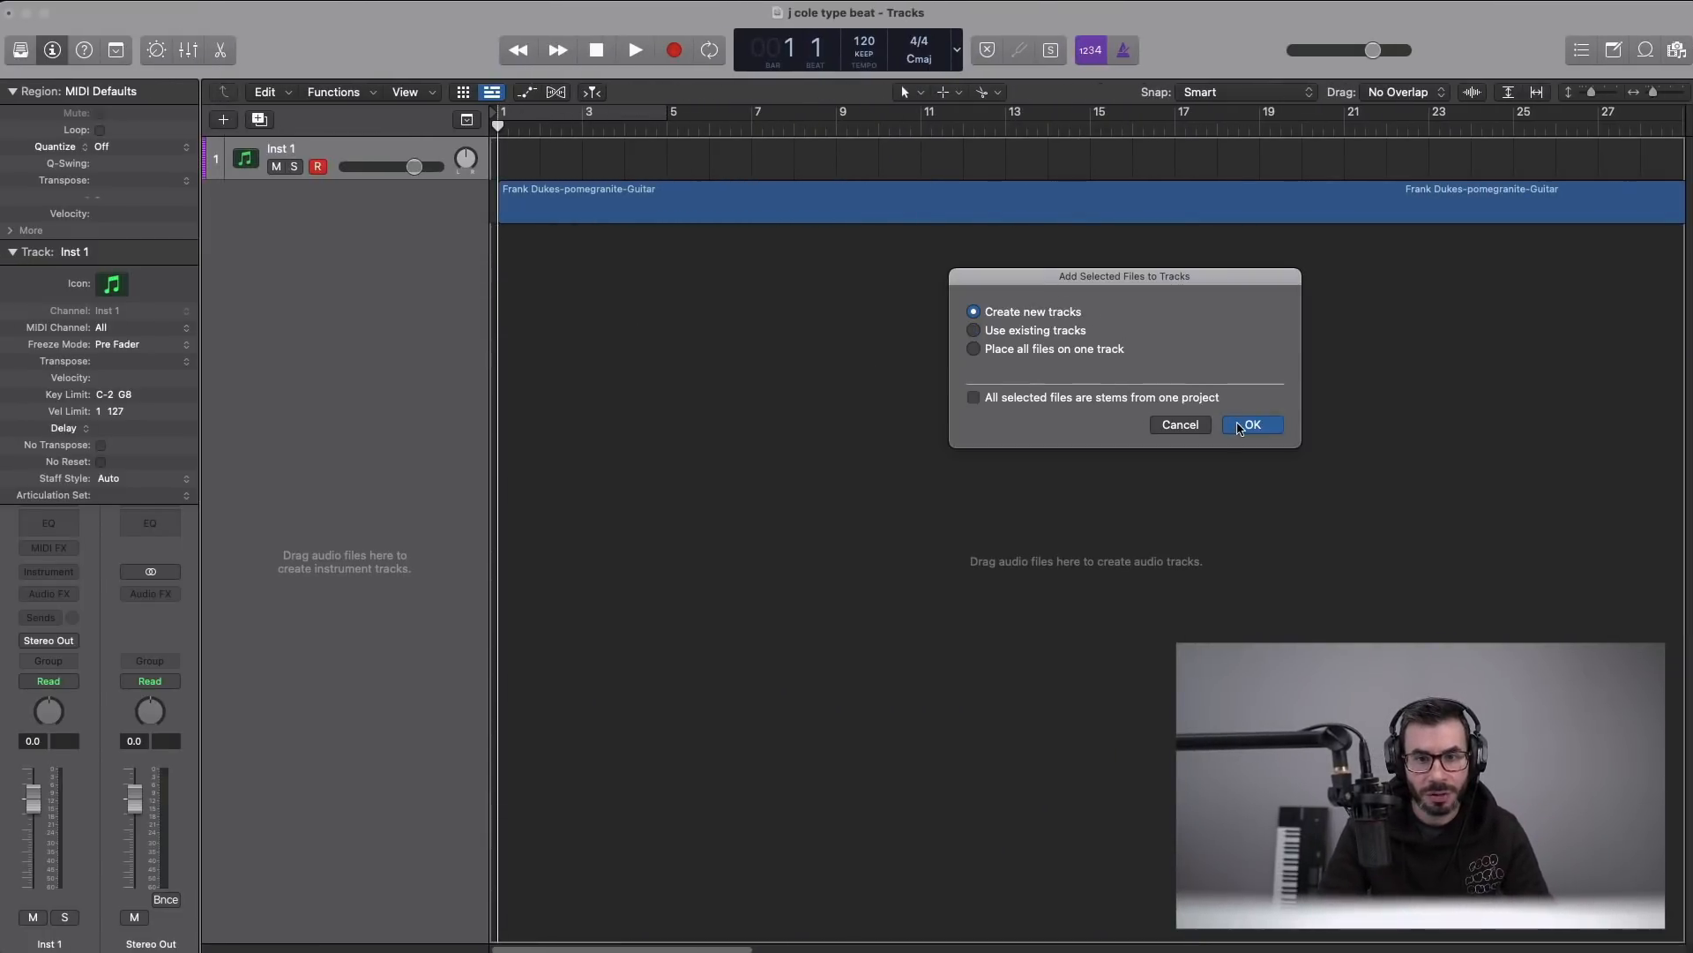
pyautogui.click(1241, 427)
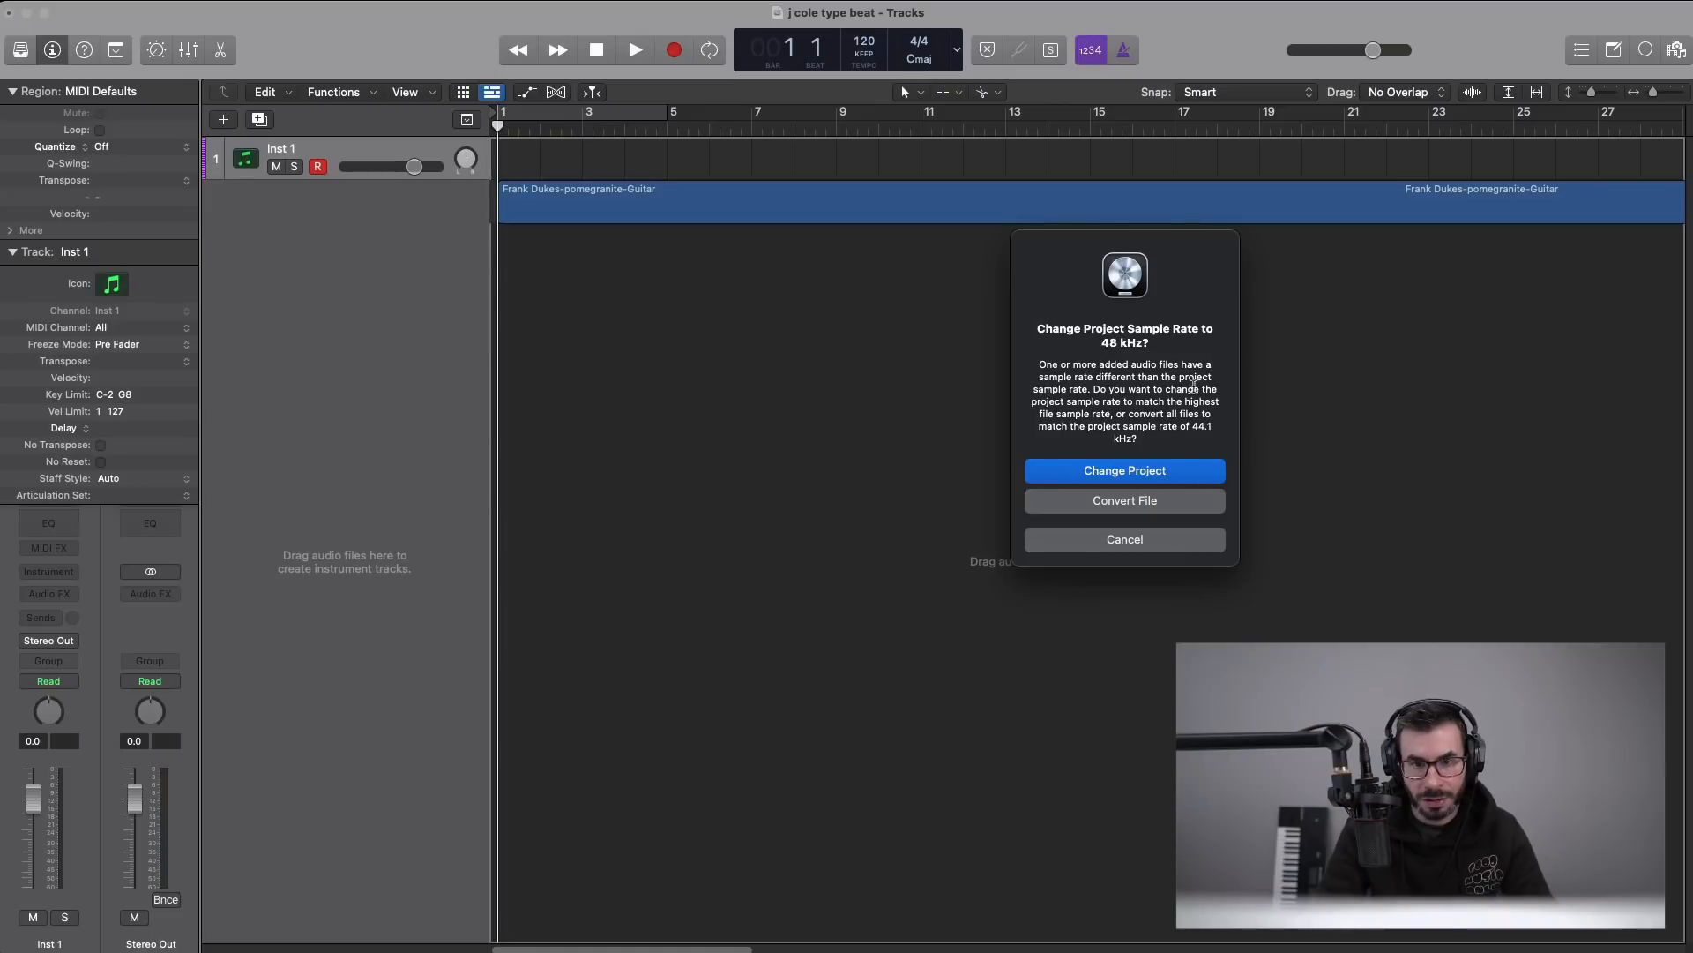
pyautogui.click(1187, 477)
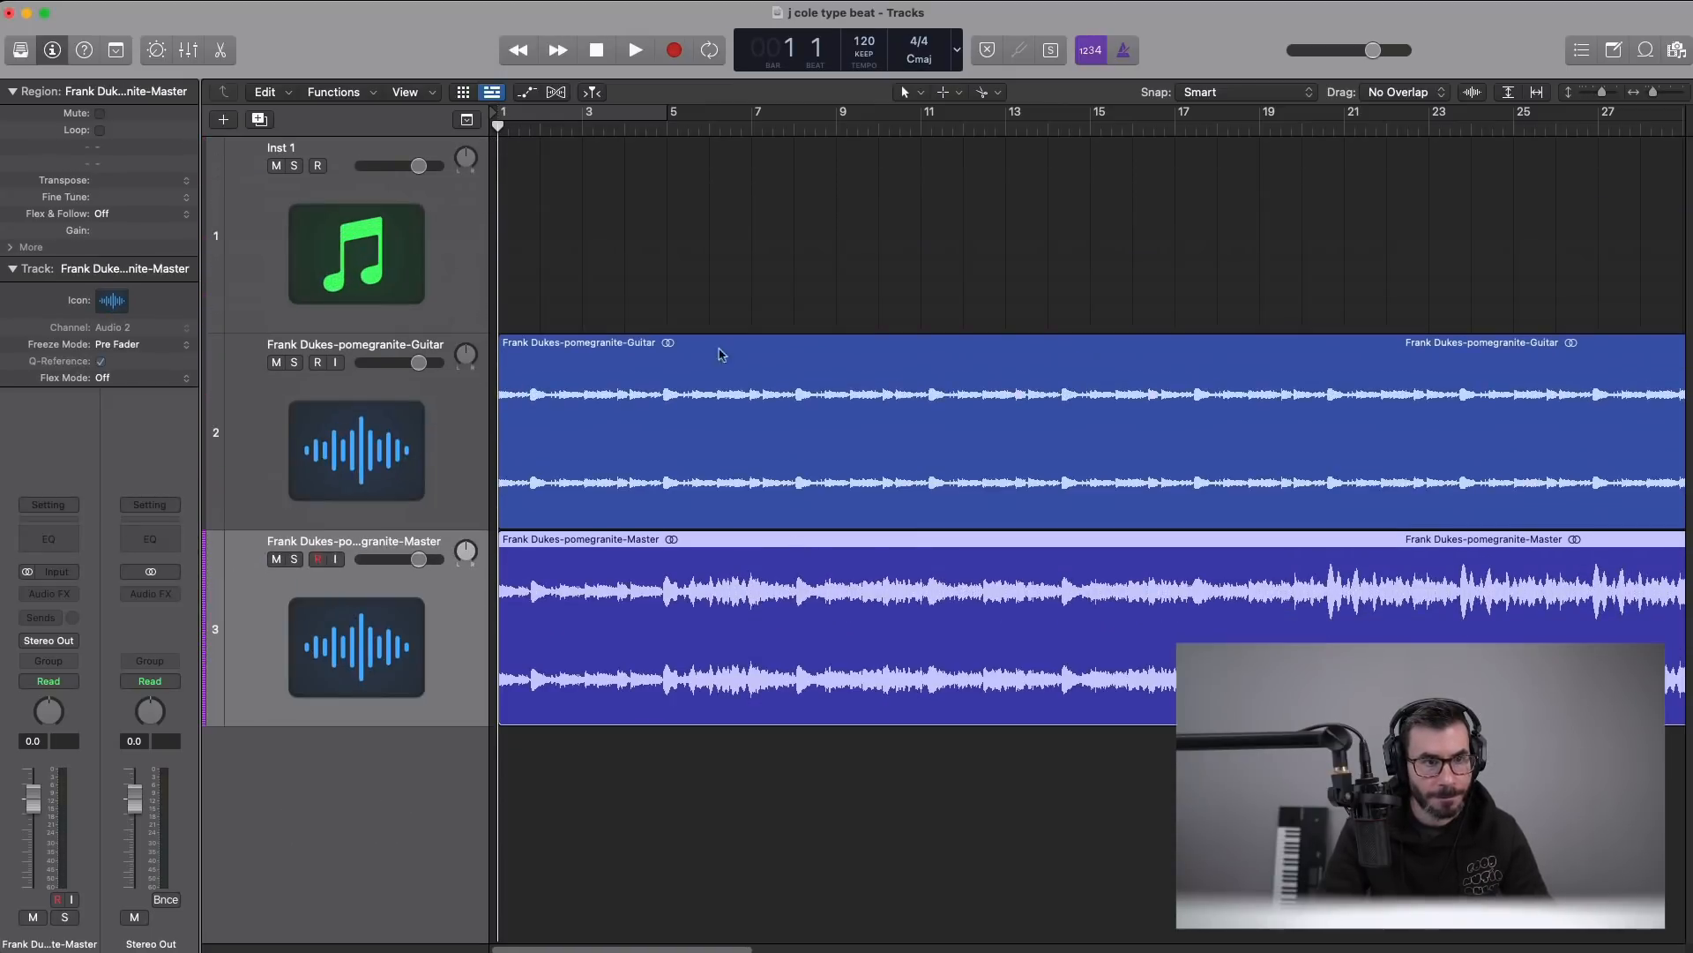
# - Delete the empty Inst 1 track and move the pomegranite Guitar track below the Master track
pyautogui.click(309, 257)
pyautogui.press('super+BackSpace')
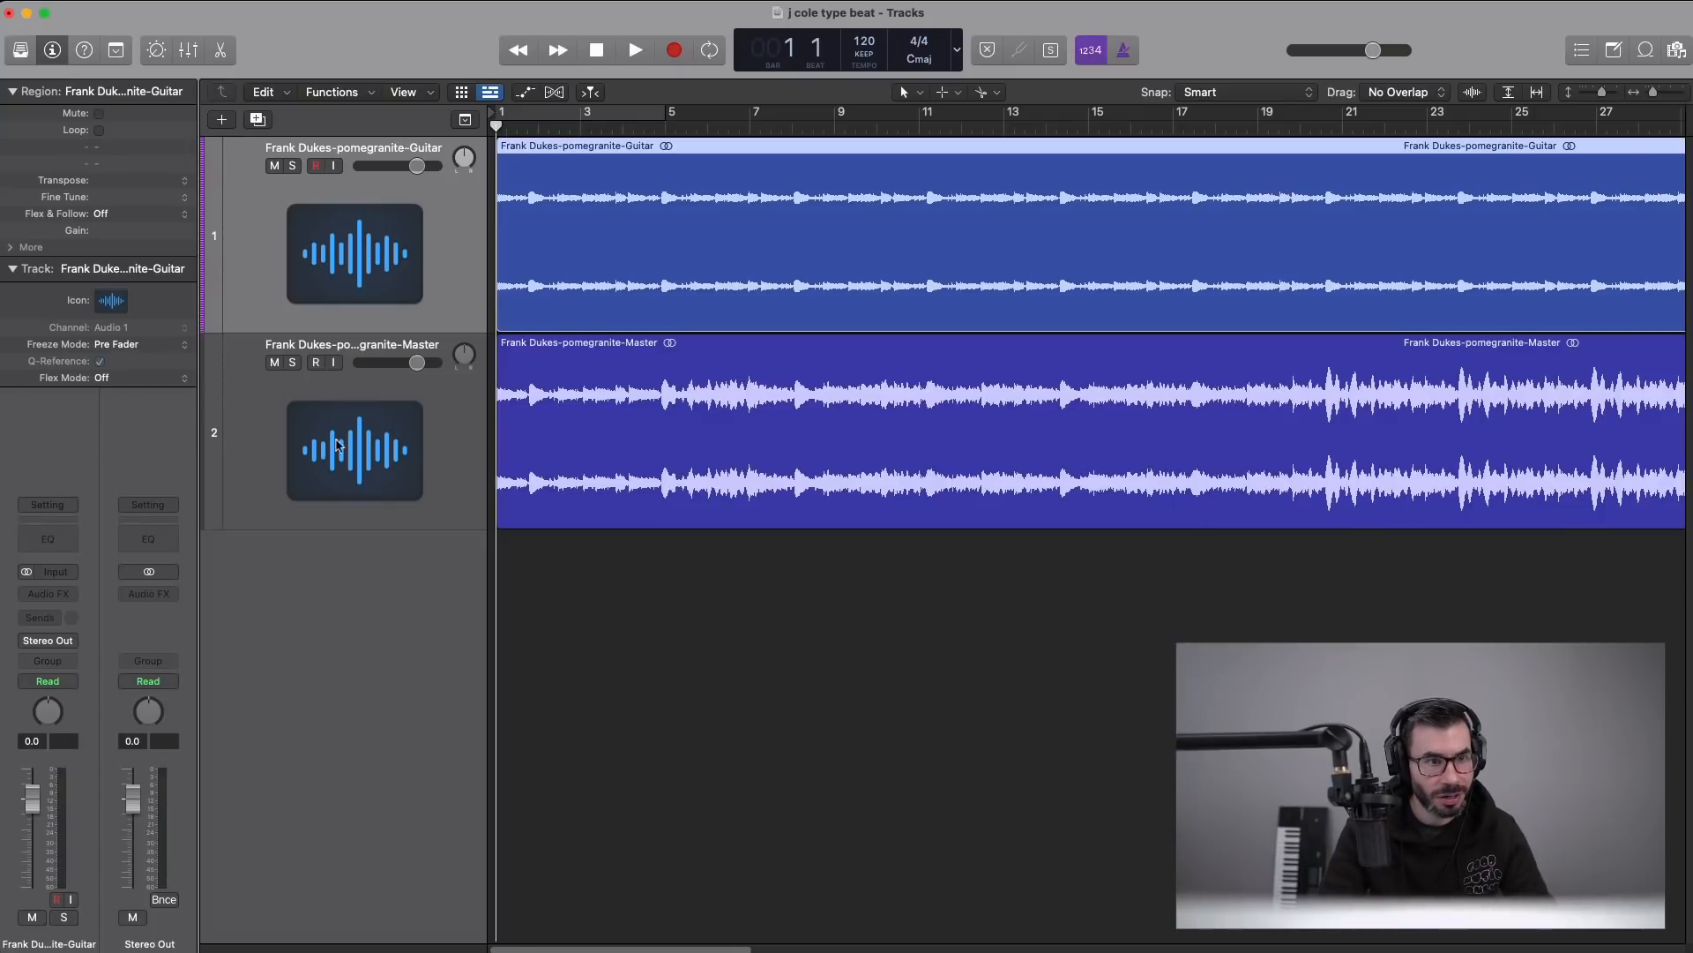
pyautogui.click(356, 405)
pyautogui.moveTo(365, 315); pyautogui.dragTo(370, 578)
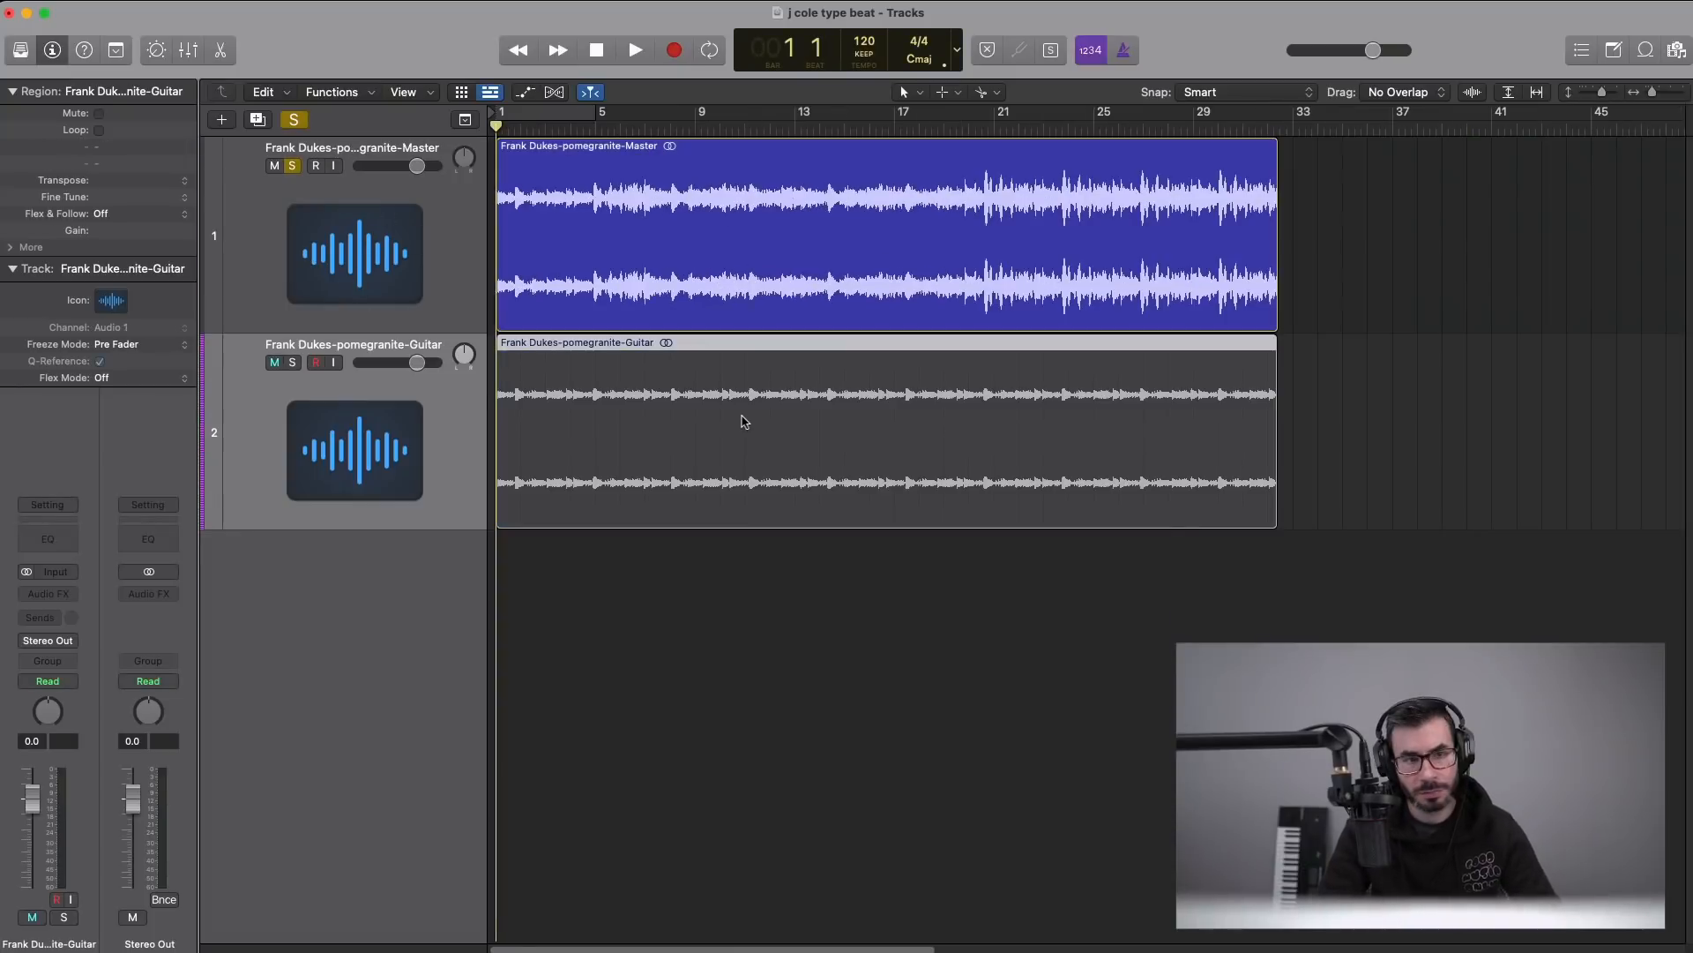
# - Play the opening of the soloed pomegranite Master track
pyautogui.press('space')
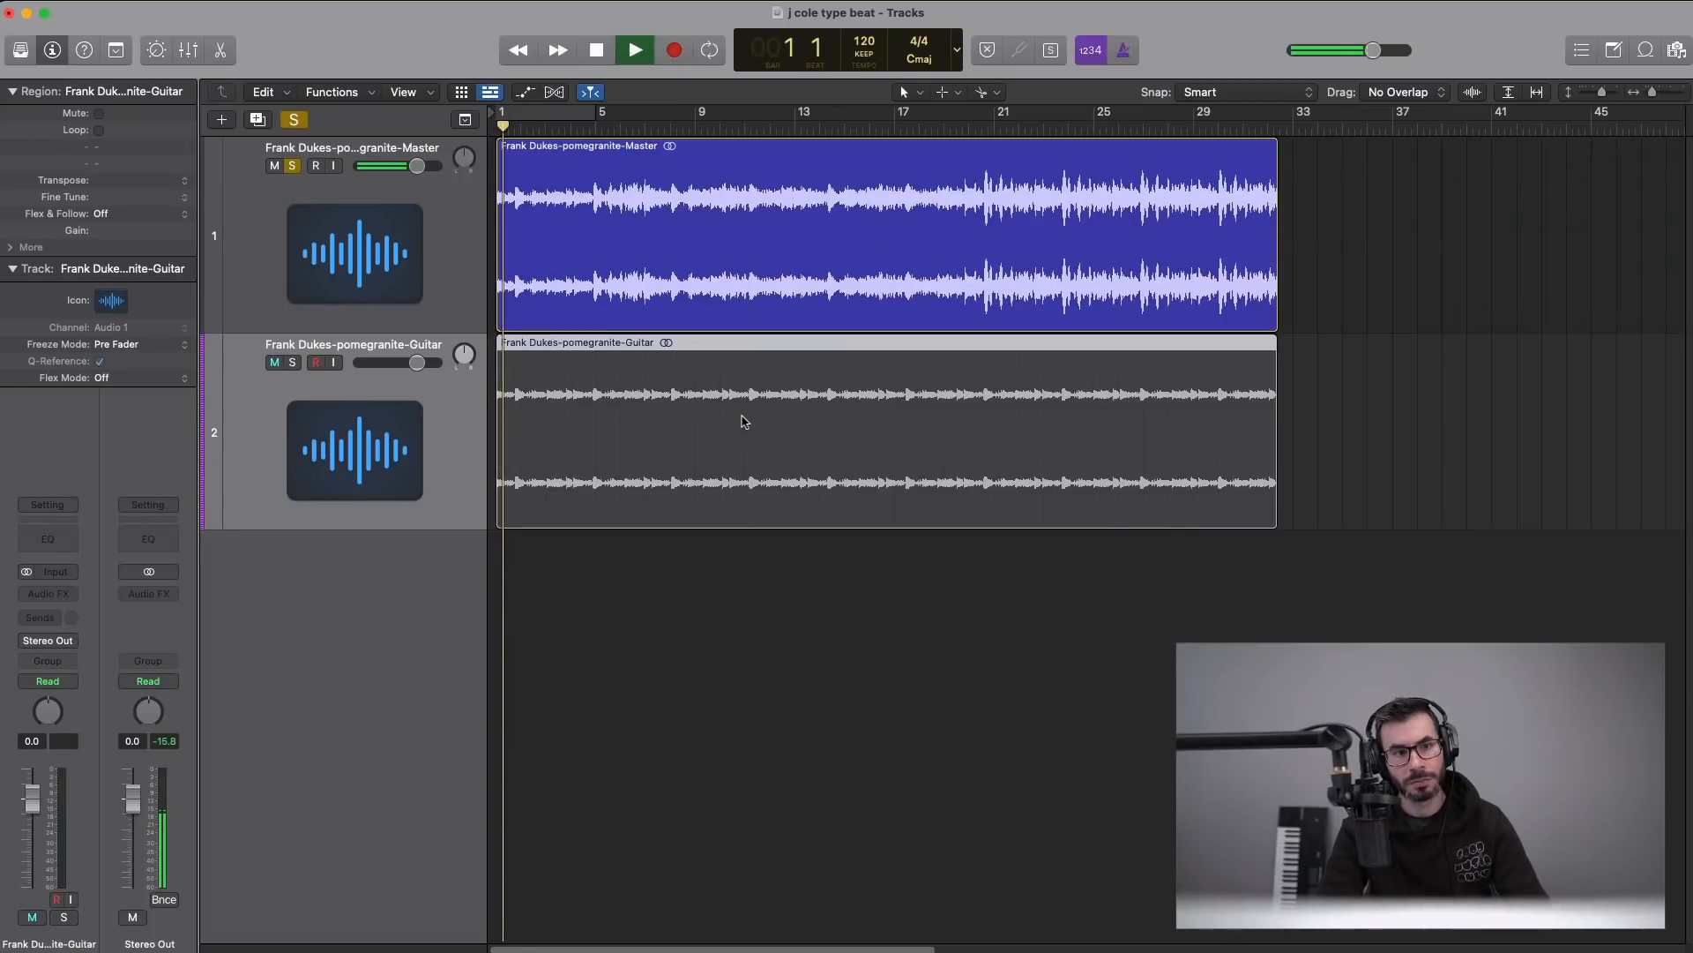
pyautogui.press('space')
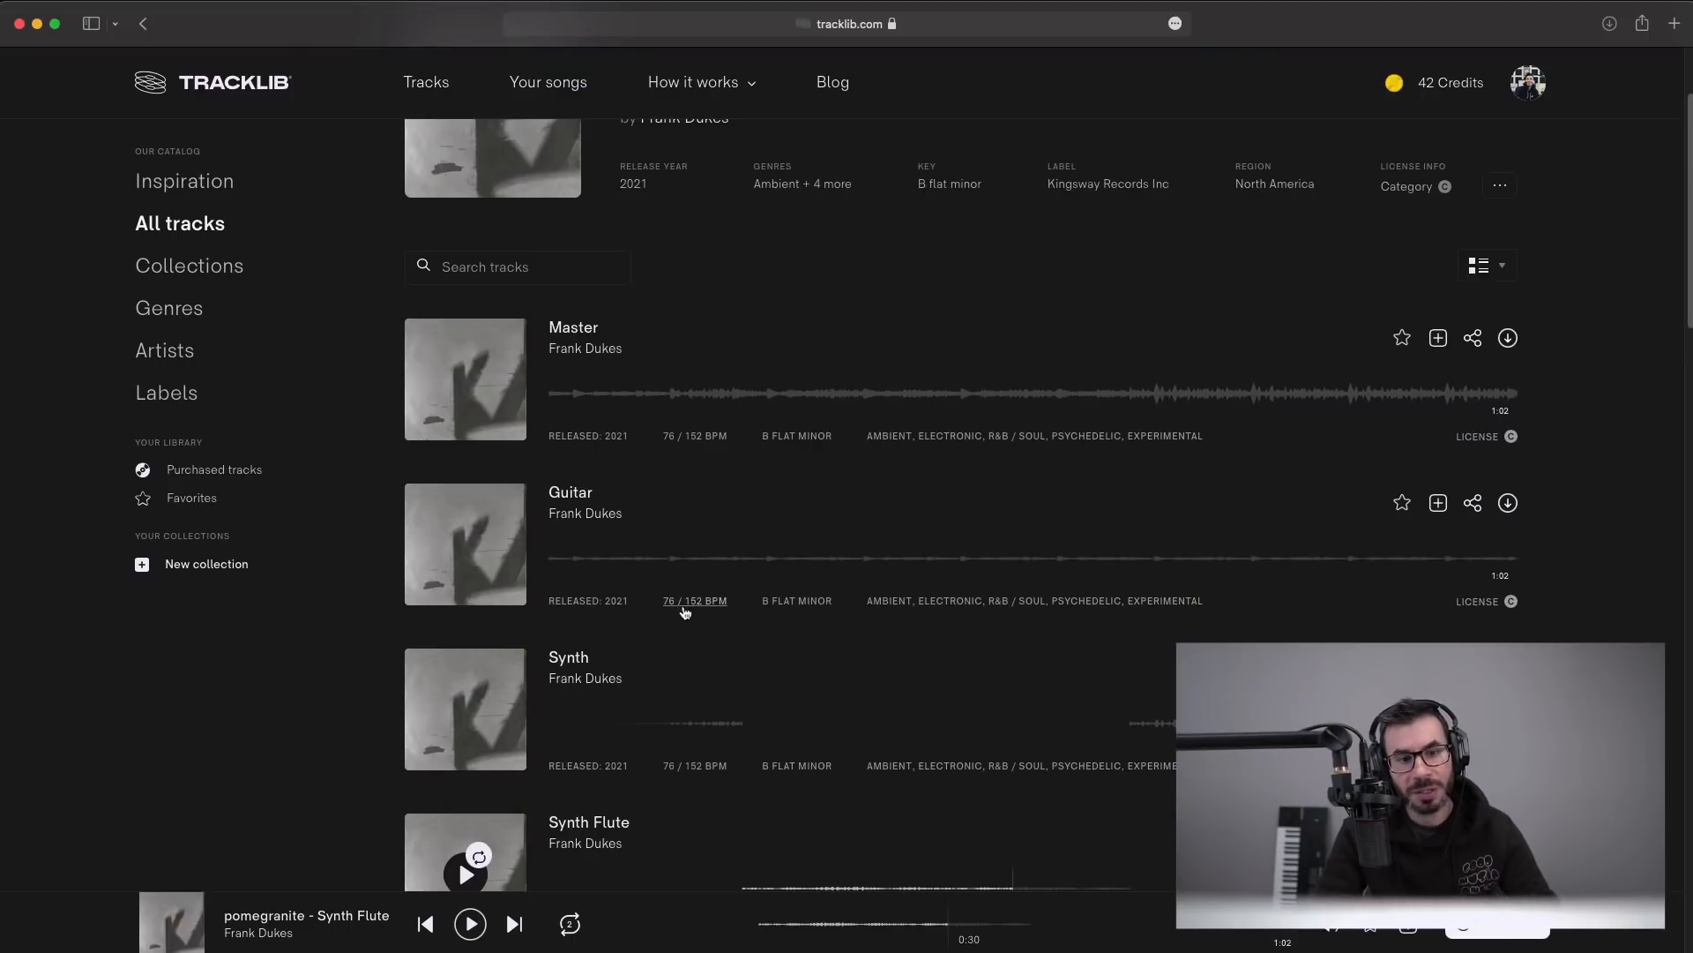
# - Return to Logic Pro from the Tracklib page and set the project tempo to 152 BPM
pyautogui.press('super+Tab')
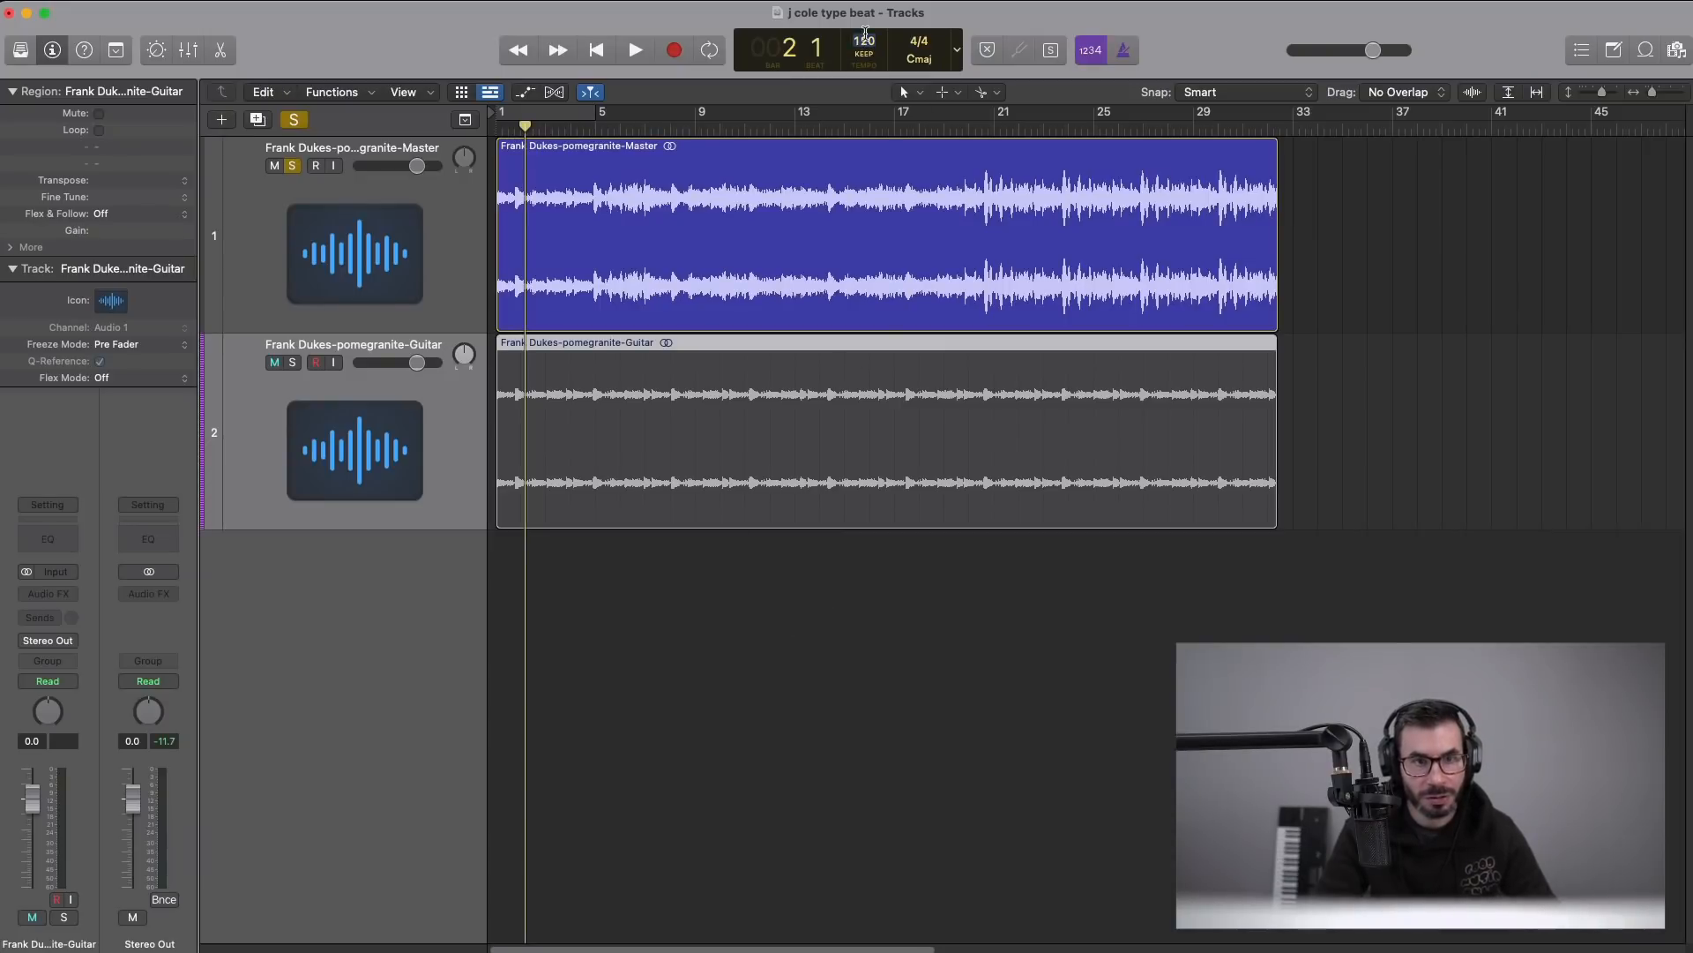
pyautogui.hotkey('ctrl', 'm')
pyautogui.press('Return')
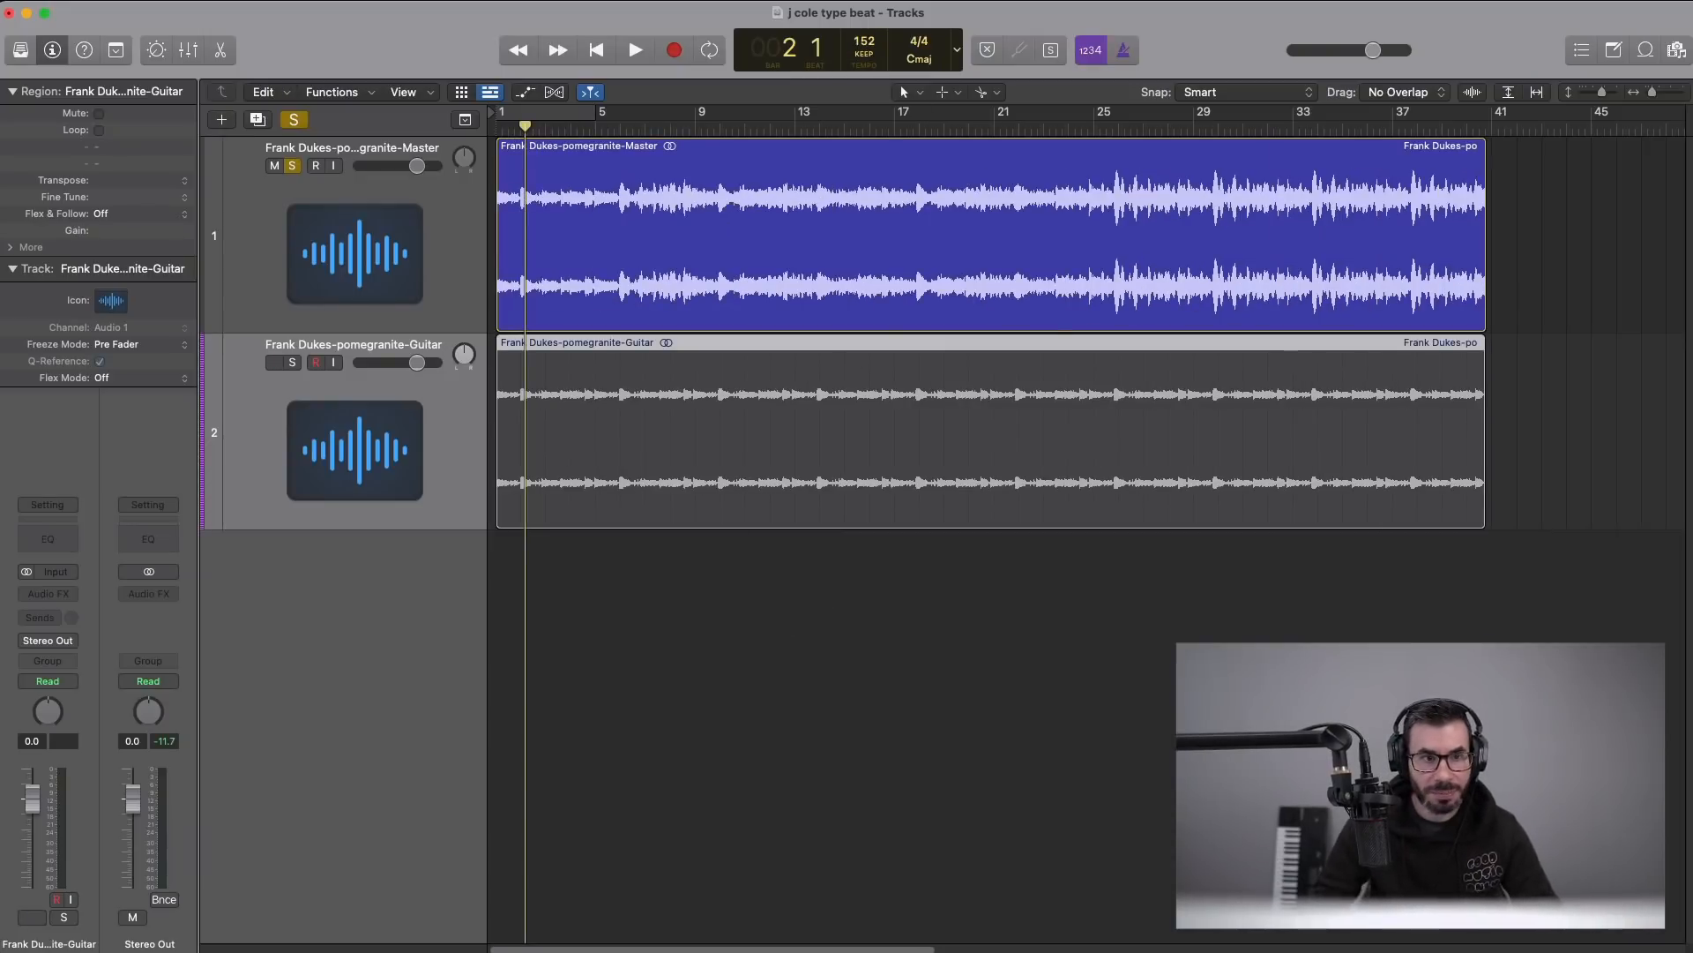
pyautogui.click(949, 656)
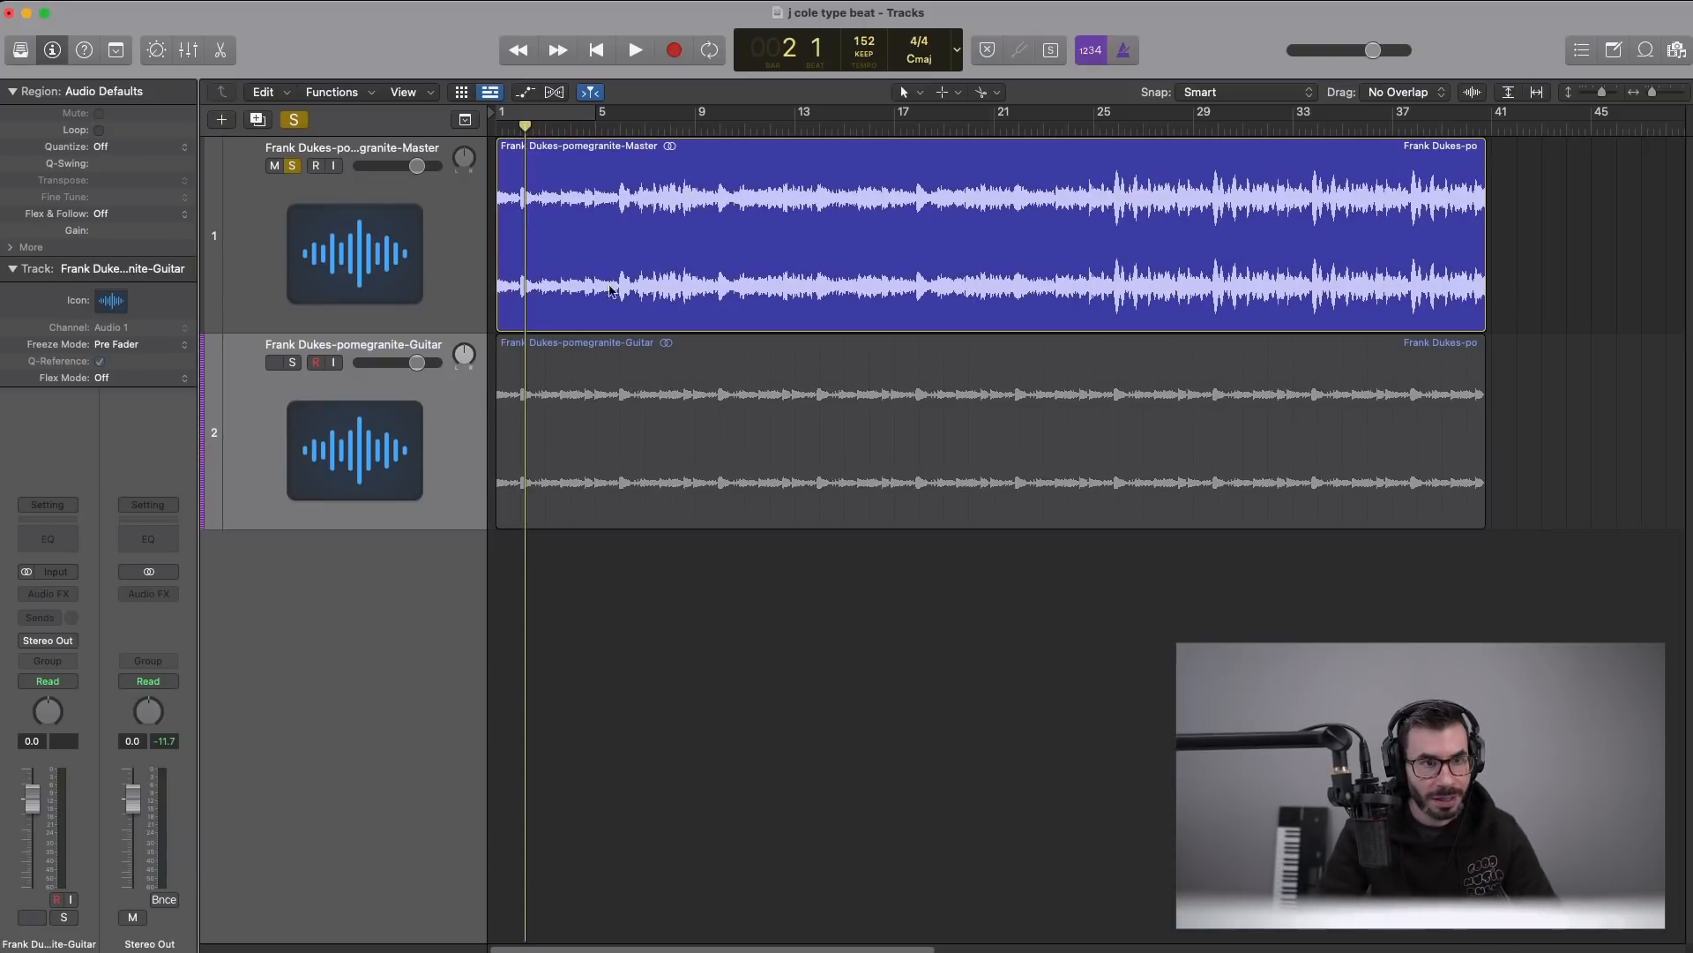
# - Play the project from the start and solo the pomegranite Guitar track
pyautogui.press('Return')
pyautogui.hotkey('ctrl', 'm')
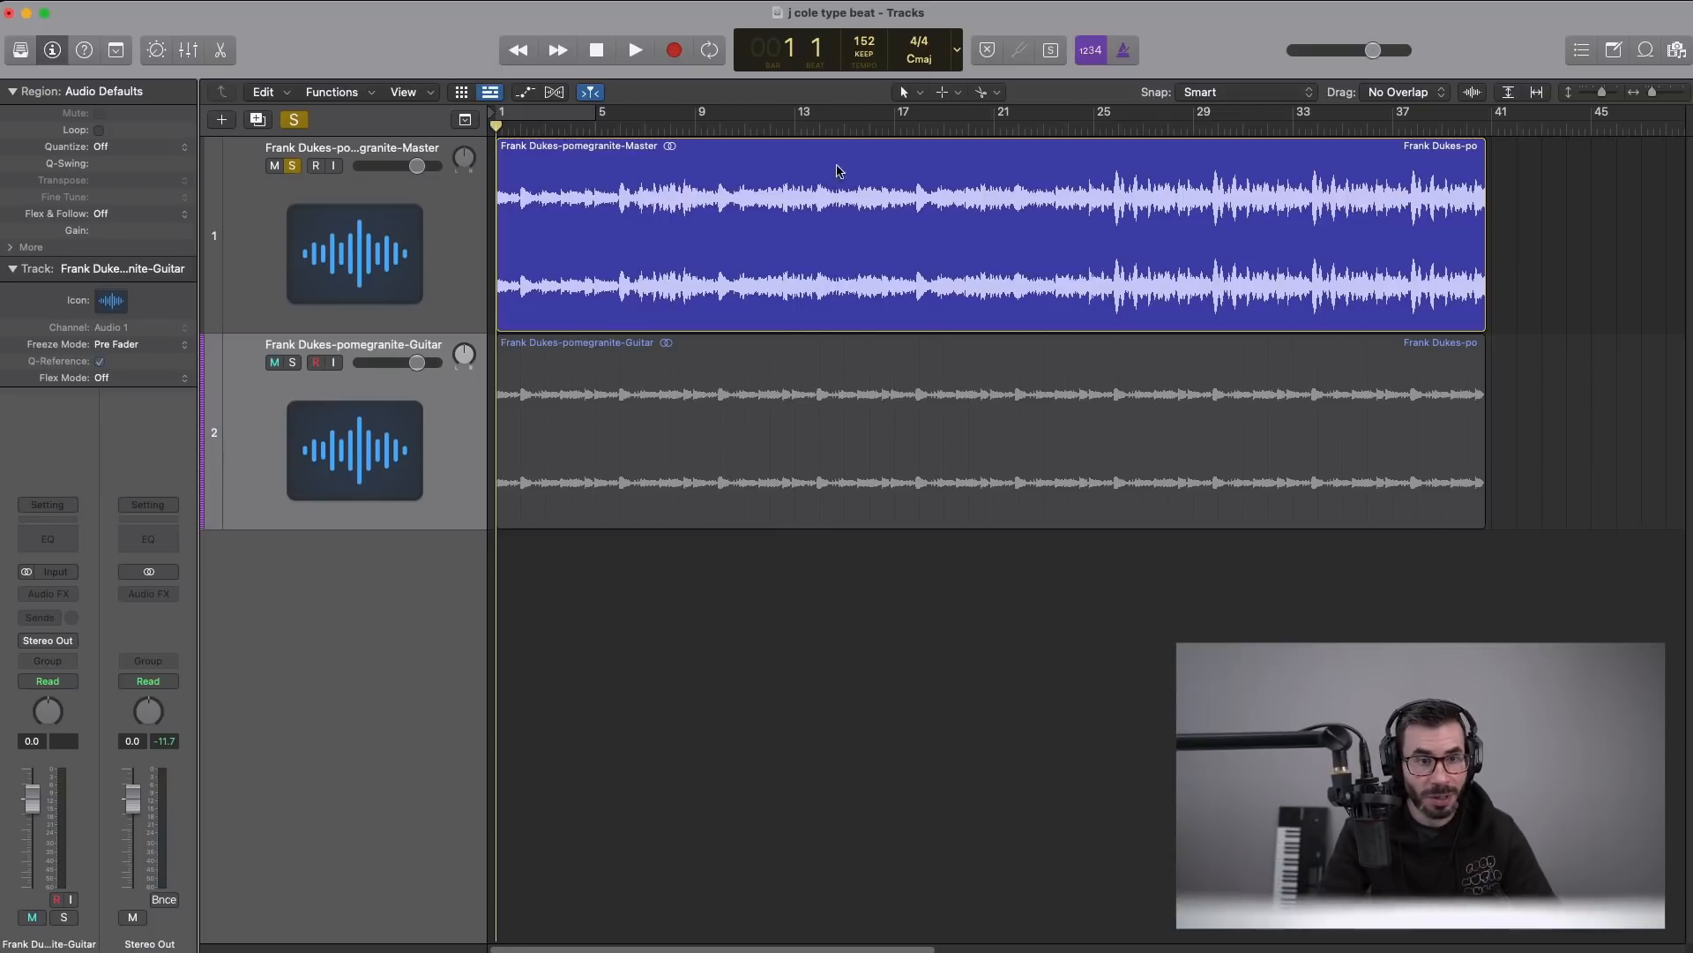
pyautogui.press('super+Down')
pyautogui.press('space')
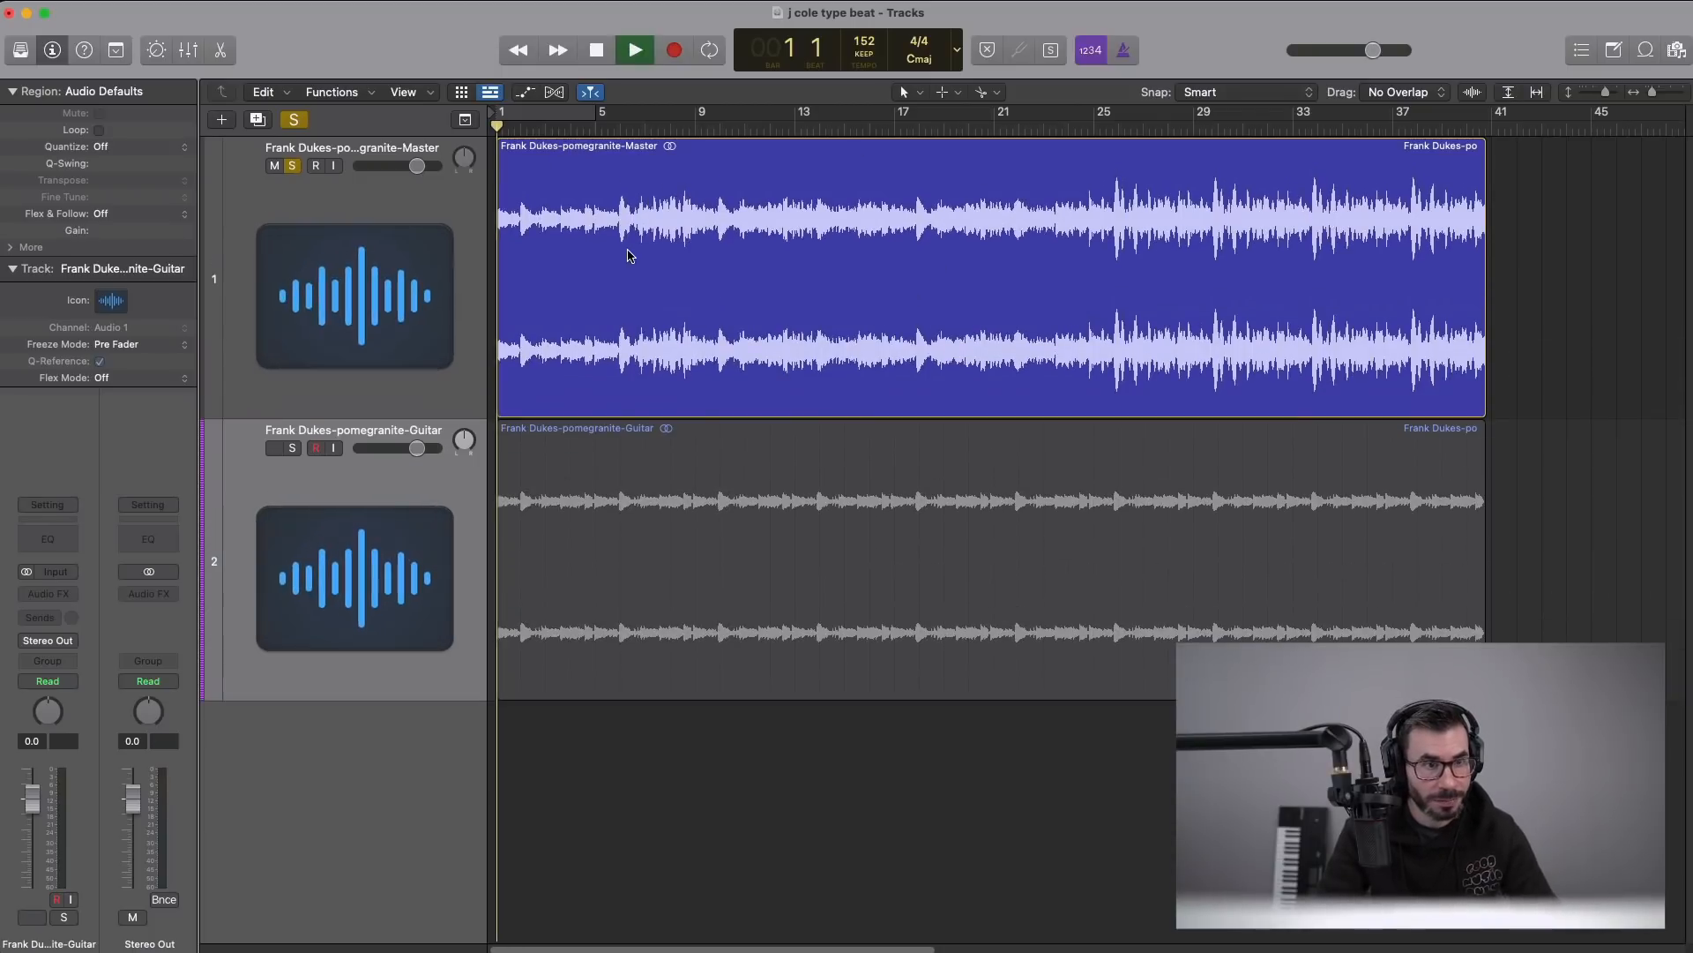
pyautogui.click(293, 448)
pyautogui.press('super+Right')
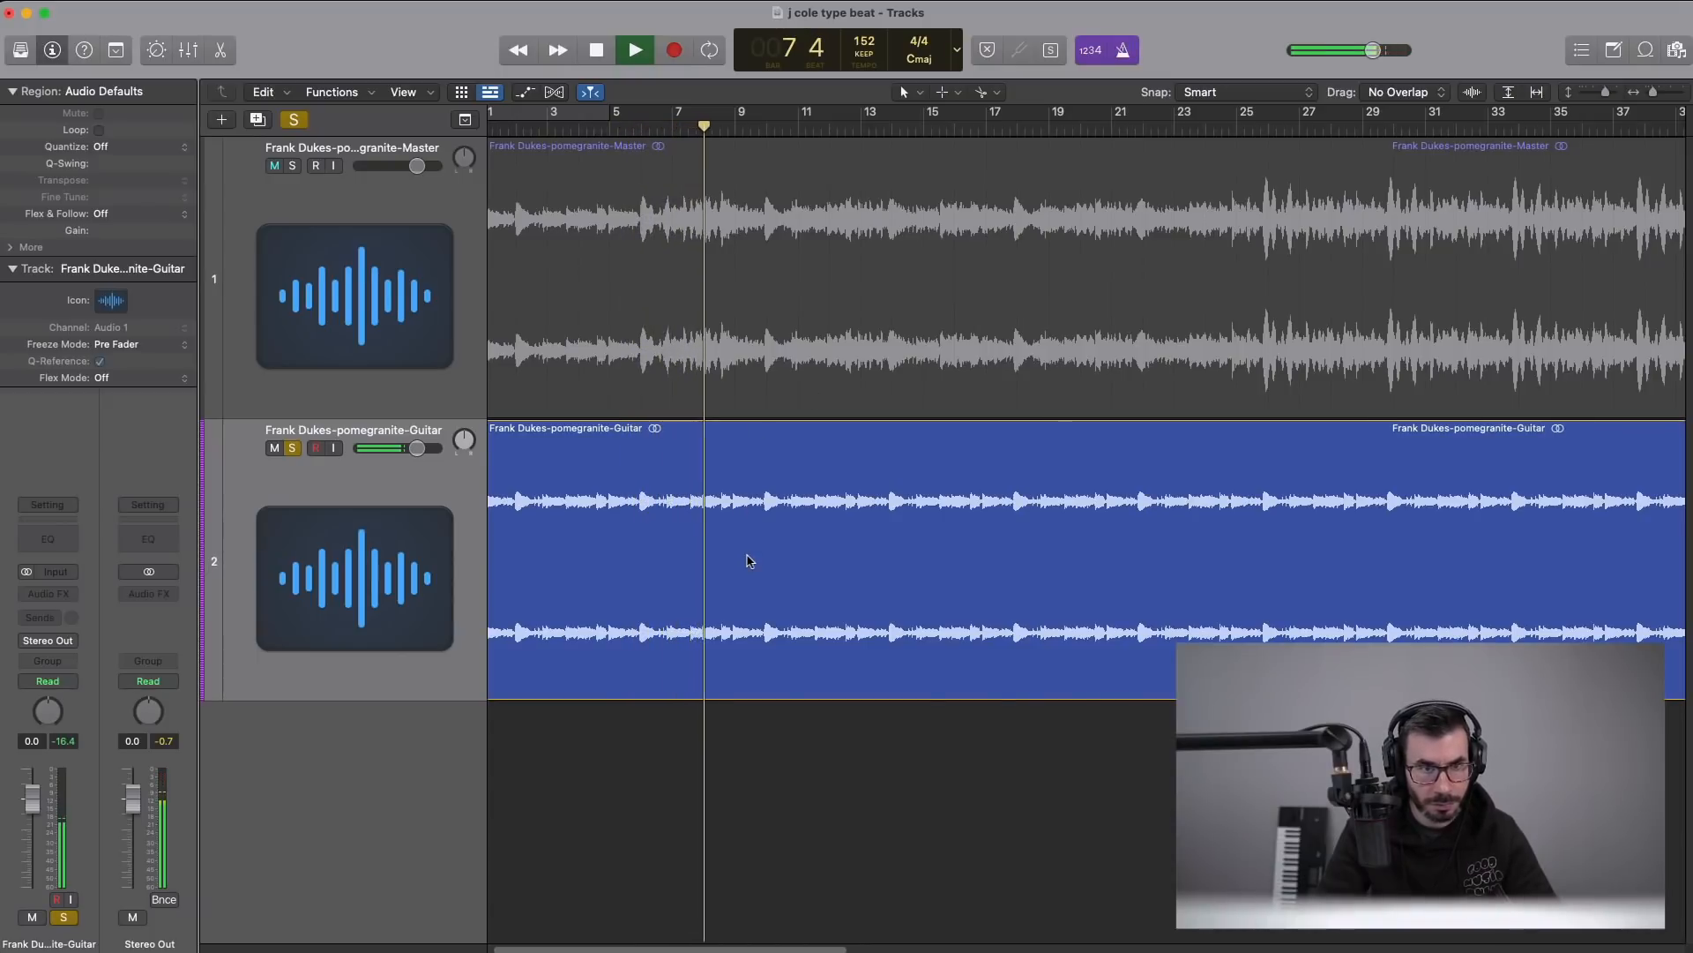
# - Split the Guitar region at bar 5 and resume playback from there
pyautogui.click(609, 129)
pyautogui.moveTo(609, 128); pyautogui.dragTo(615, 132)
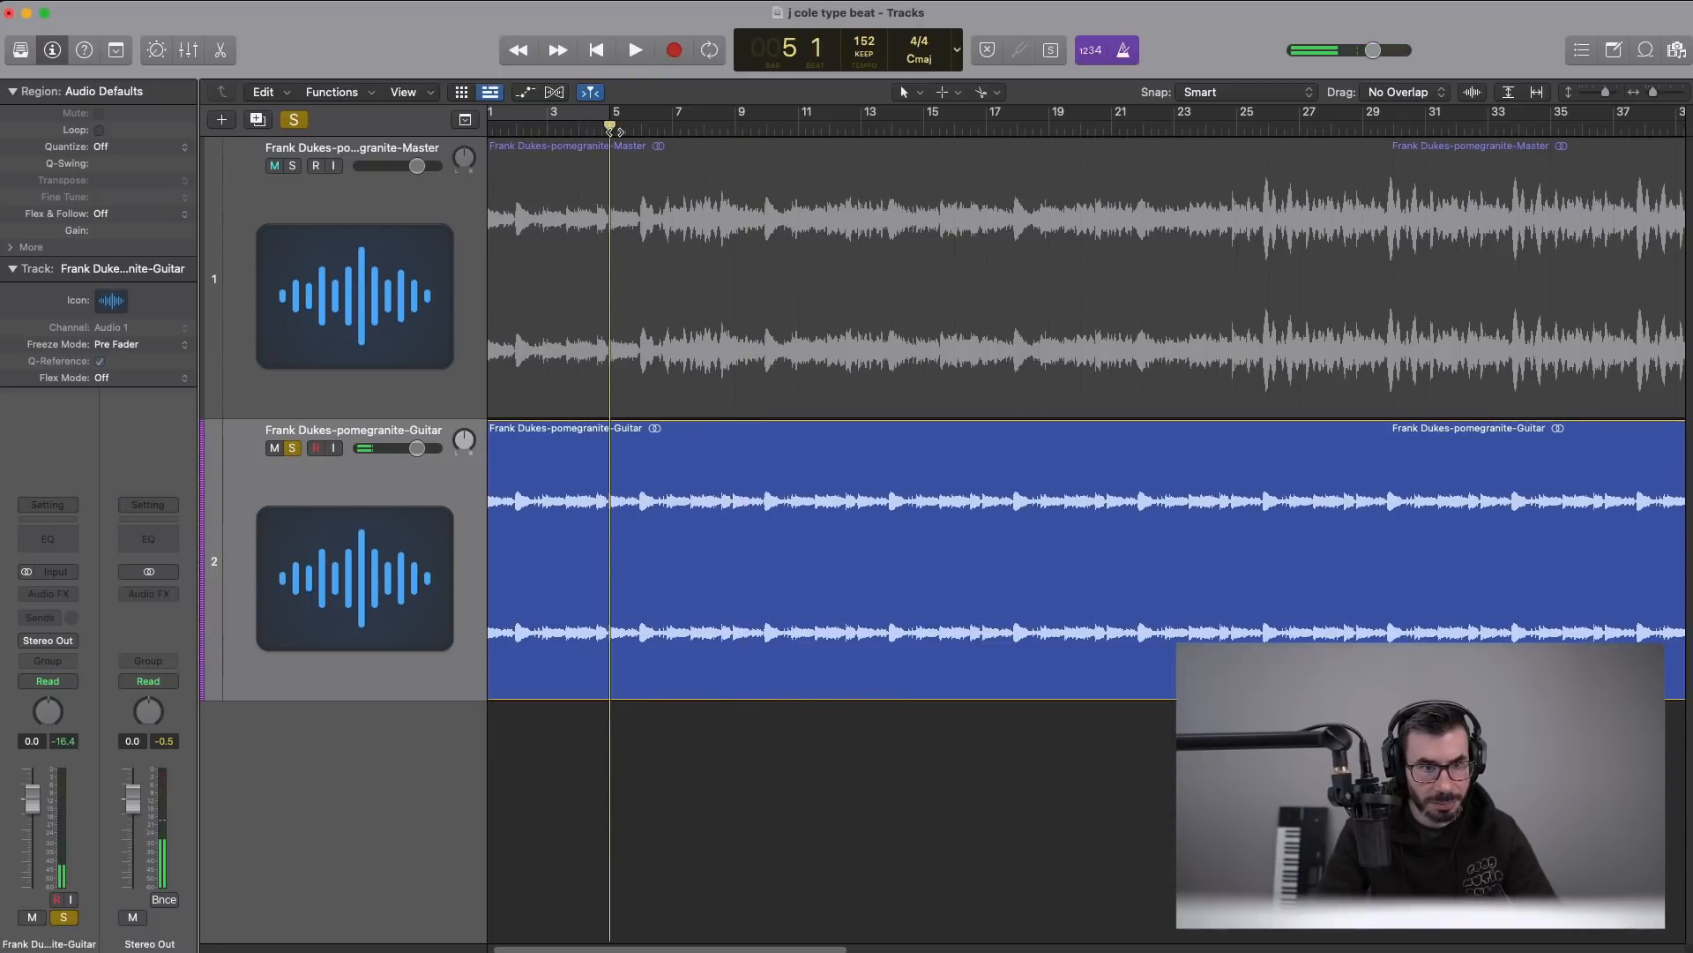
pyautogui.rightClick(609, 462)
pyautogui.press('space')
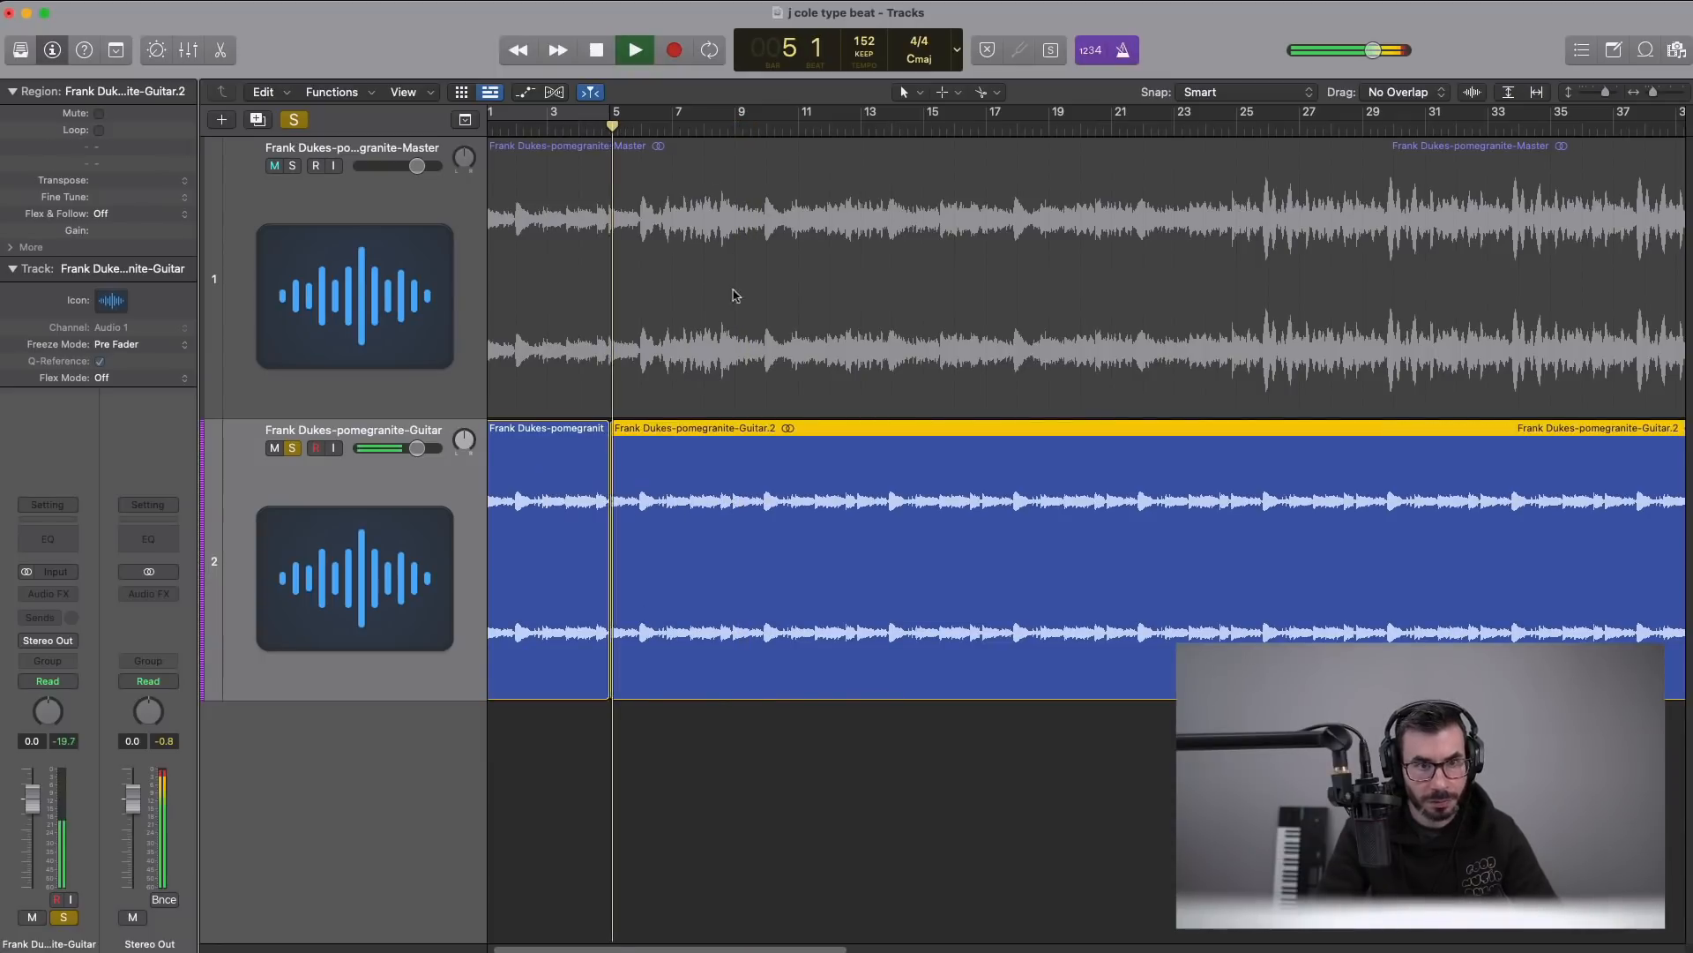
# - Split the Guitar region at bar 9 and play the section between bars 5 and 9 in a cycle
pyautogui.click(737, 127)
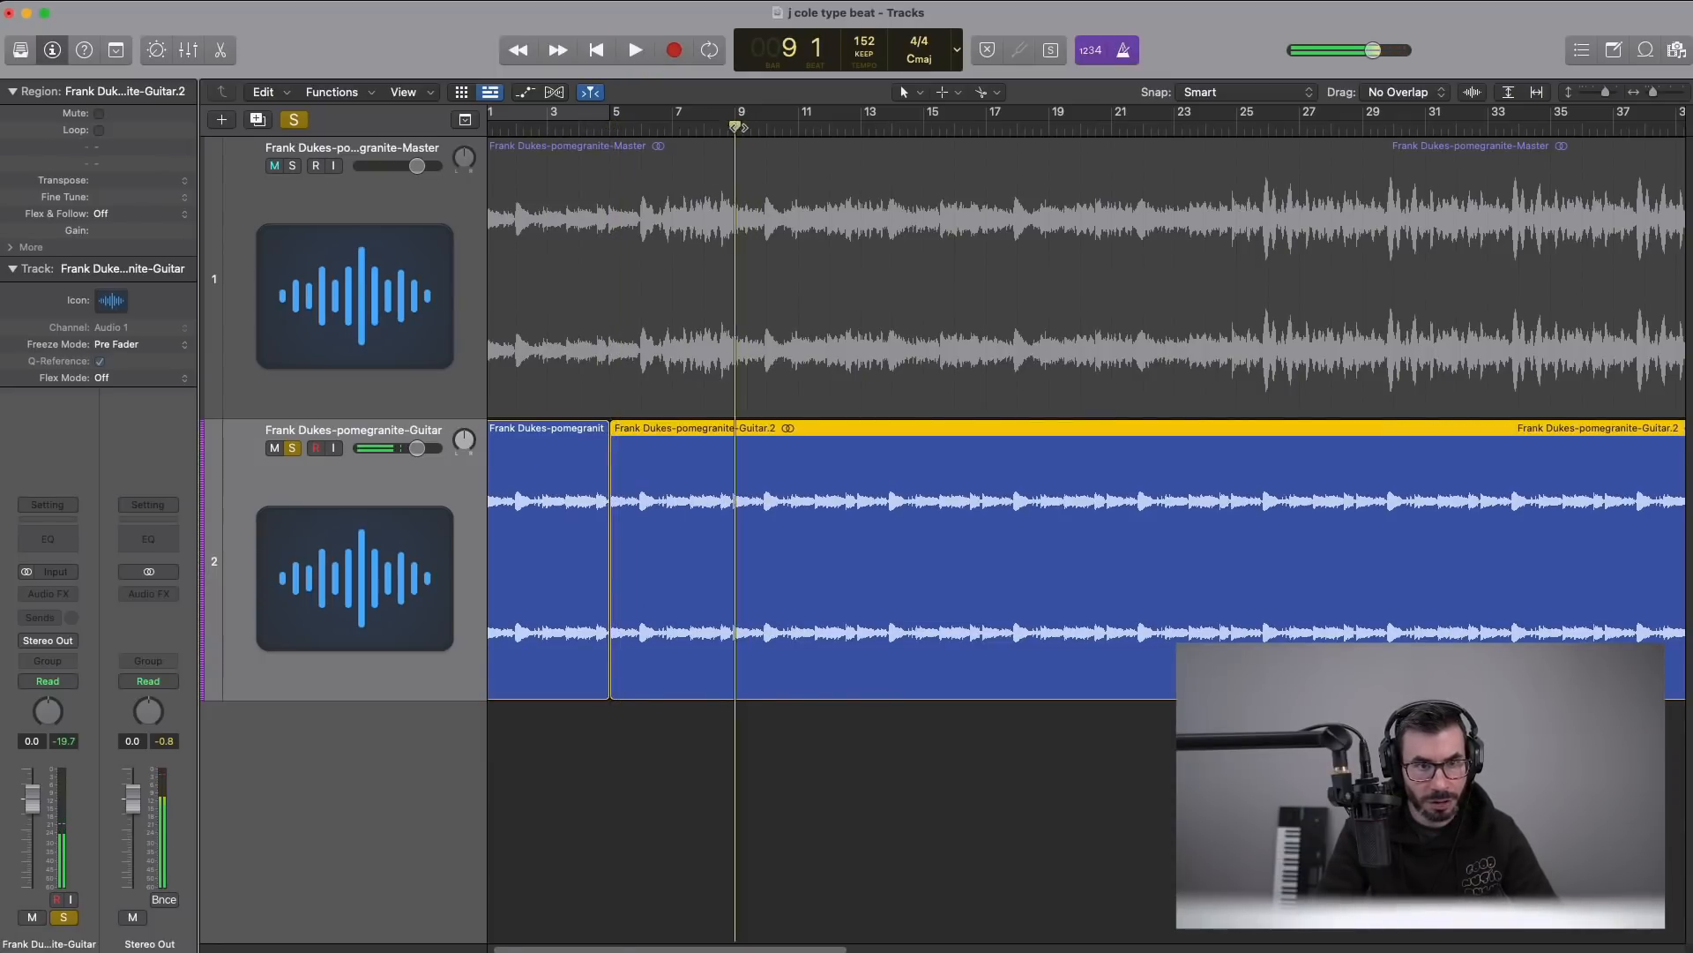
pyautogui.rightClick(737, 533)
pyautogui.click(697, 533)
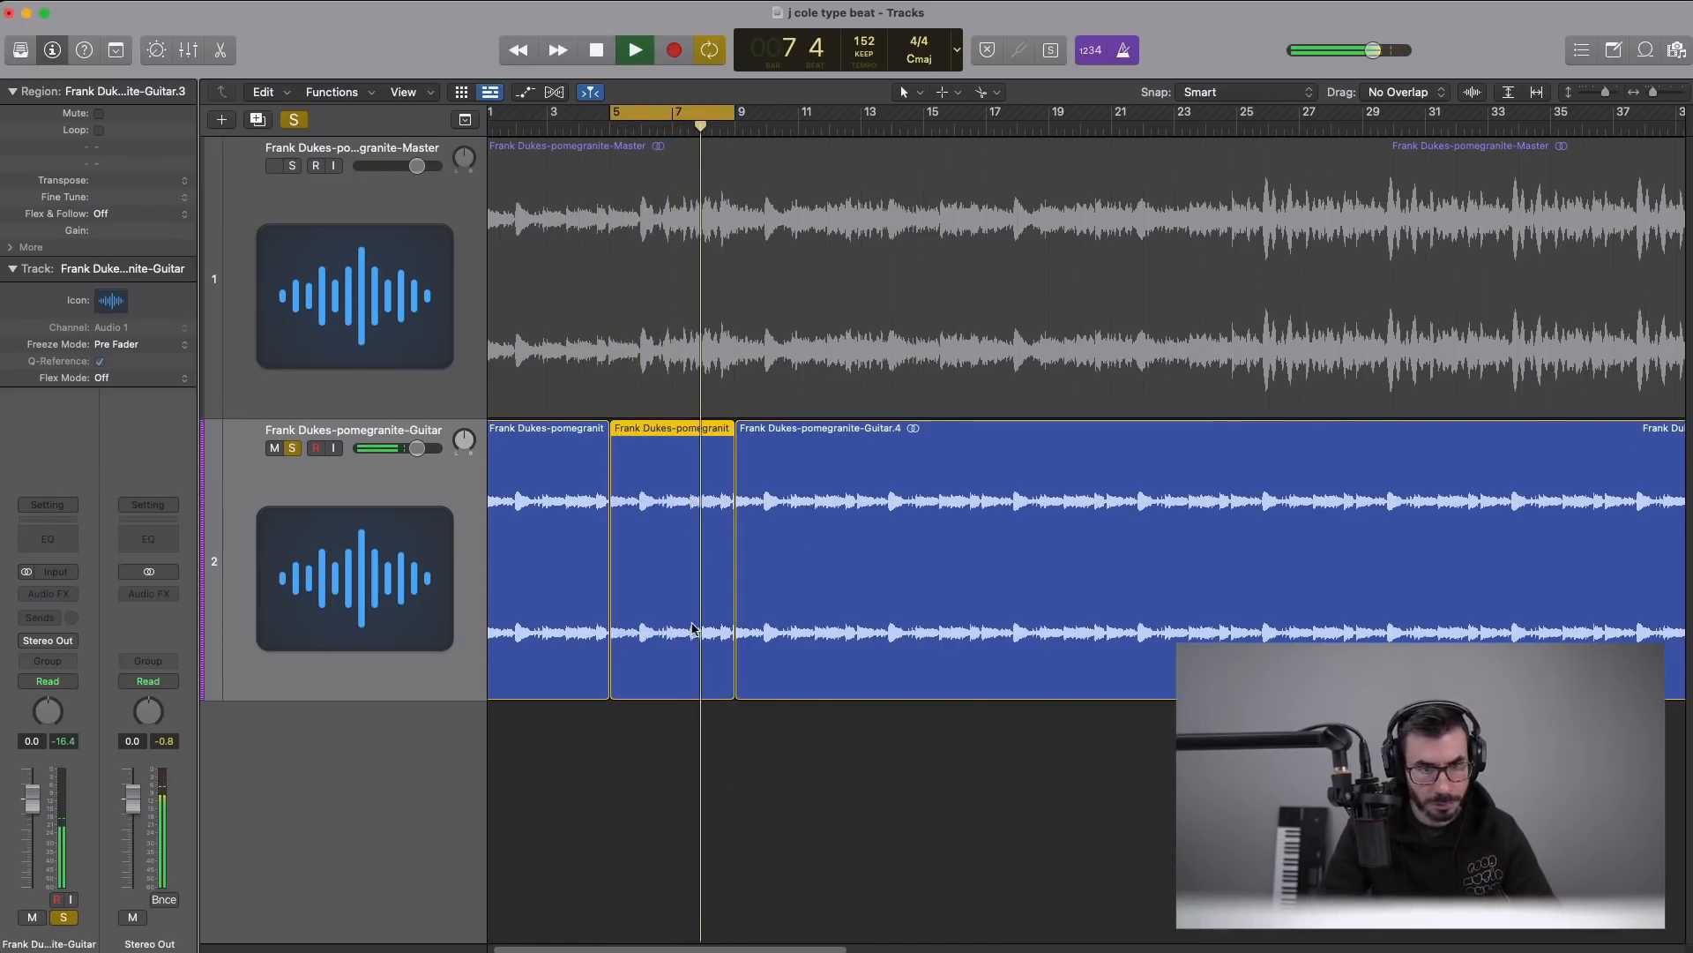
pyautogui.scroll(10, 693, 629)
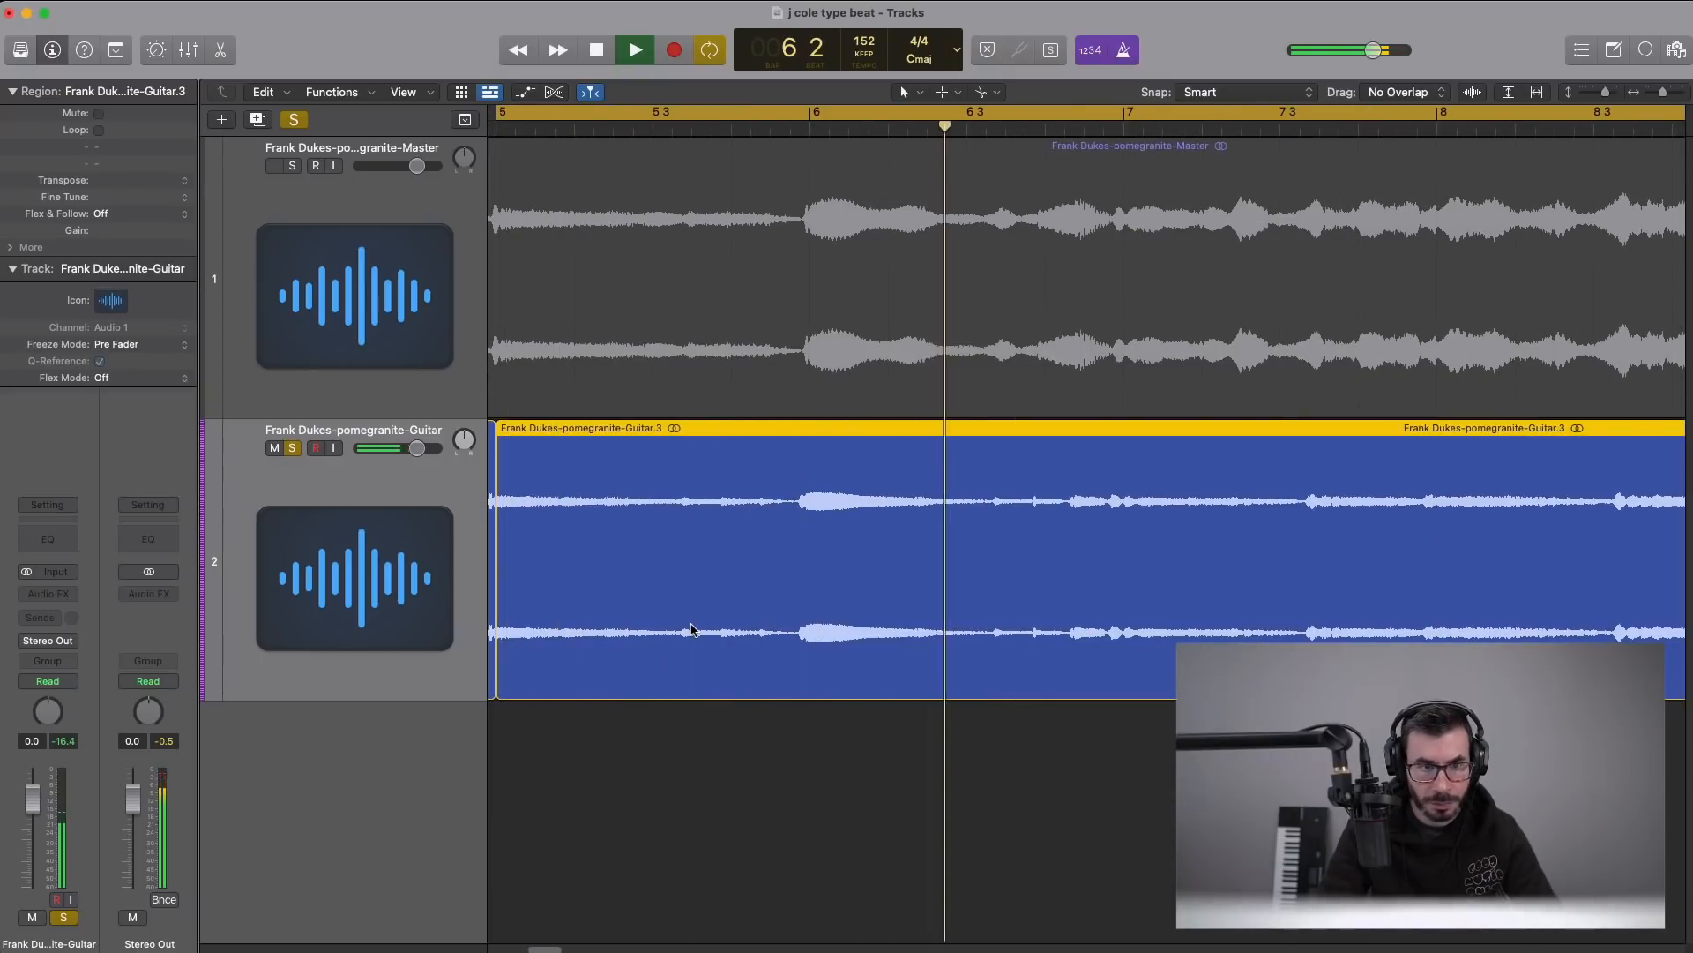
# - Undo the Guitar region's splits and nudge the whole region slightly later so its hits line up with the bar lines
pyautogui.press('space')
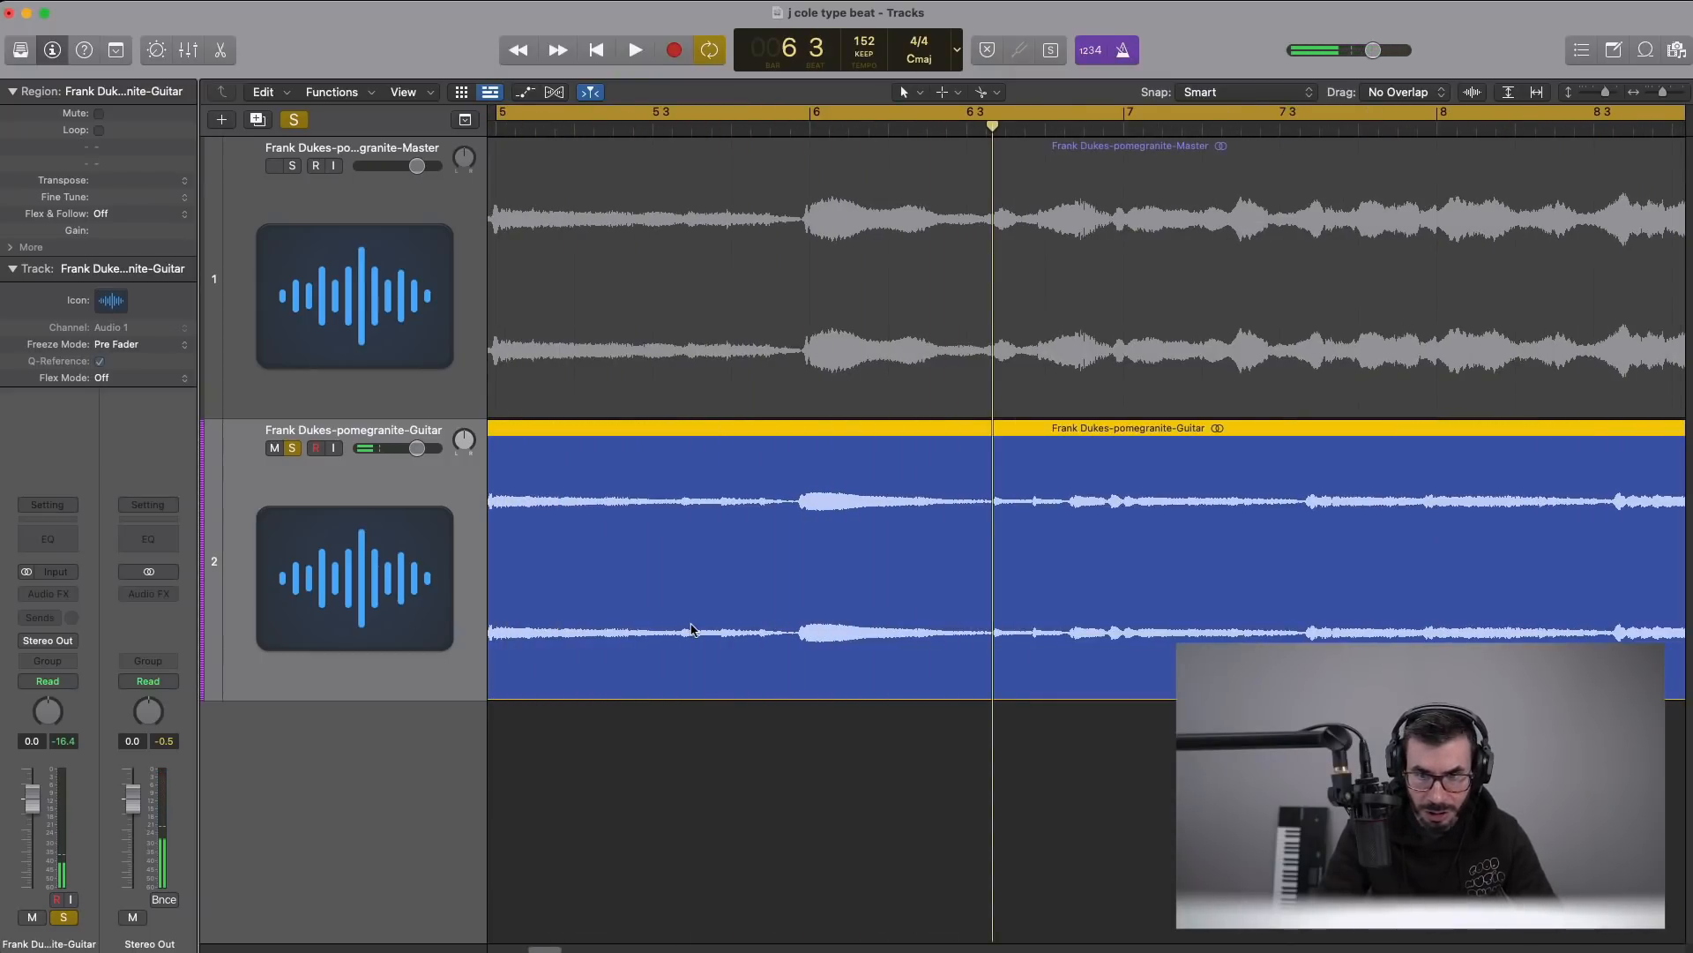
pyautogui.scroll(-5, 692, 629)
pyautogui.scroll(-3, 697, 557)
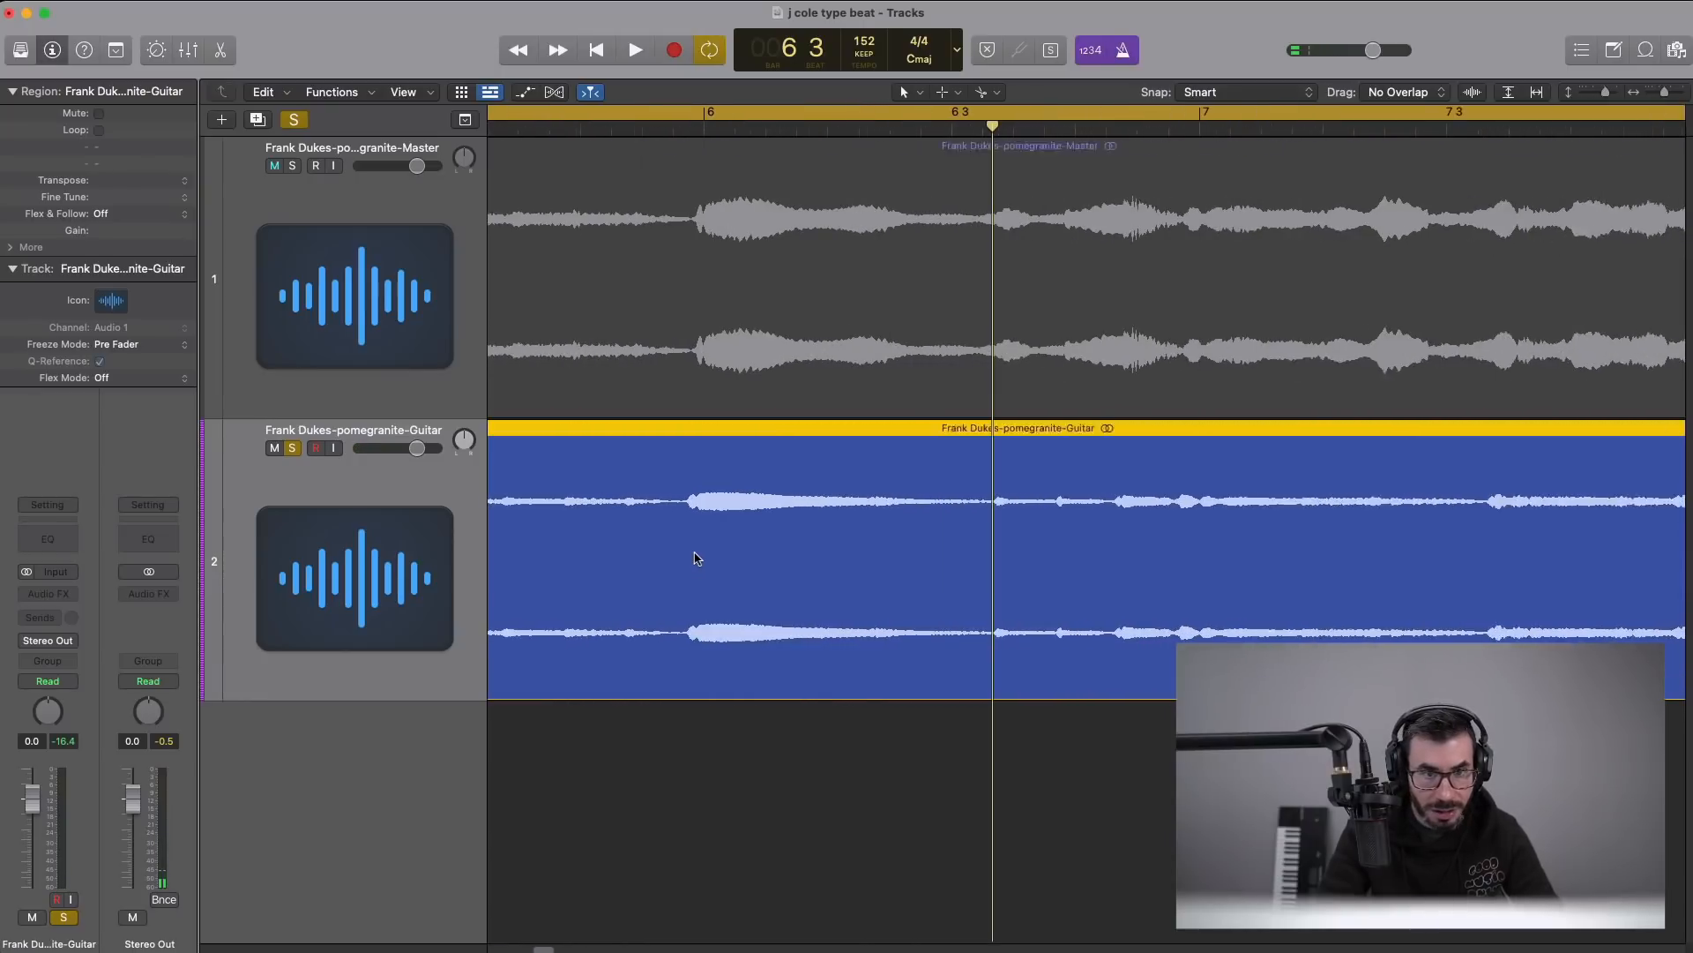
pyautogui.press('space')
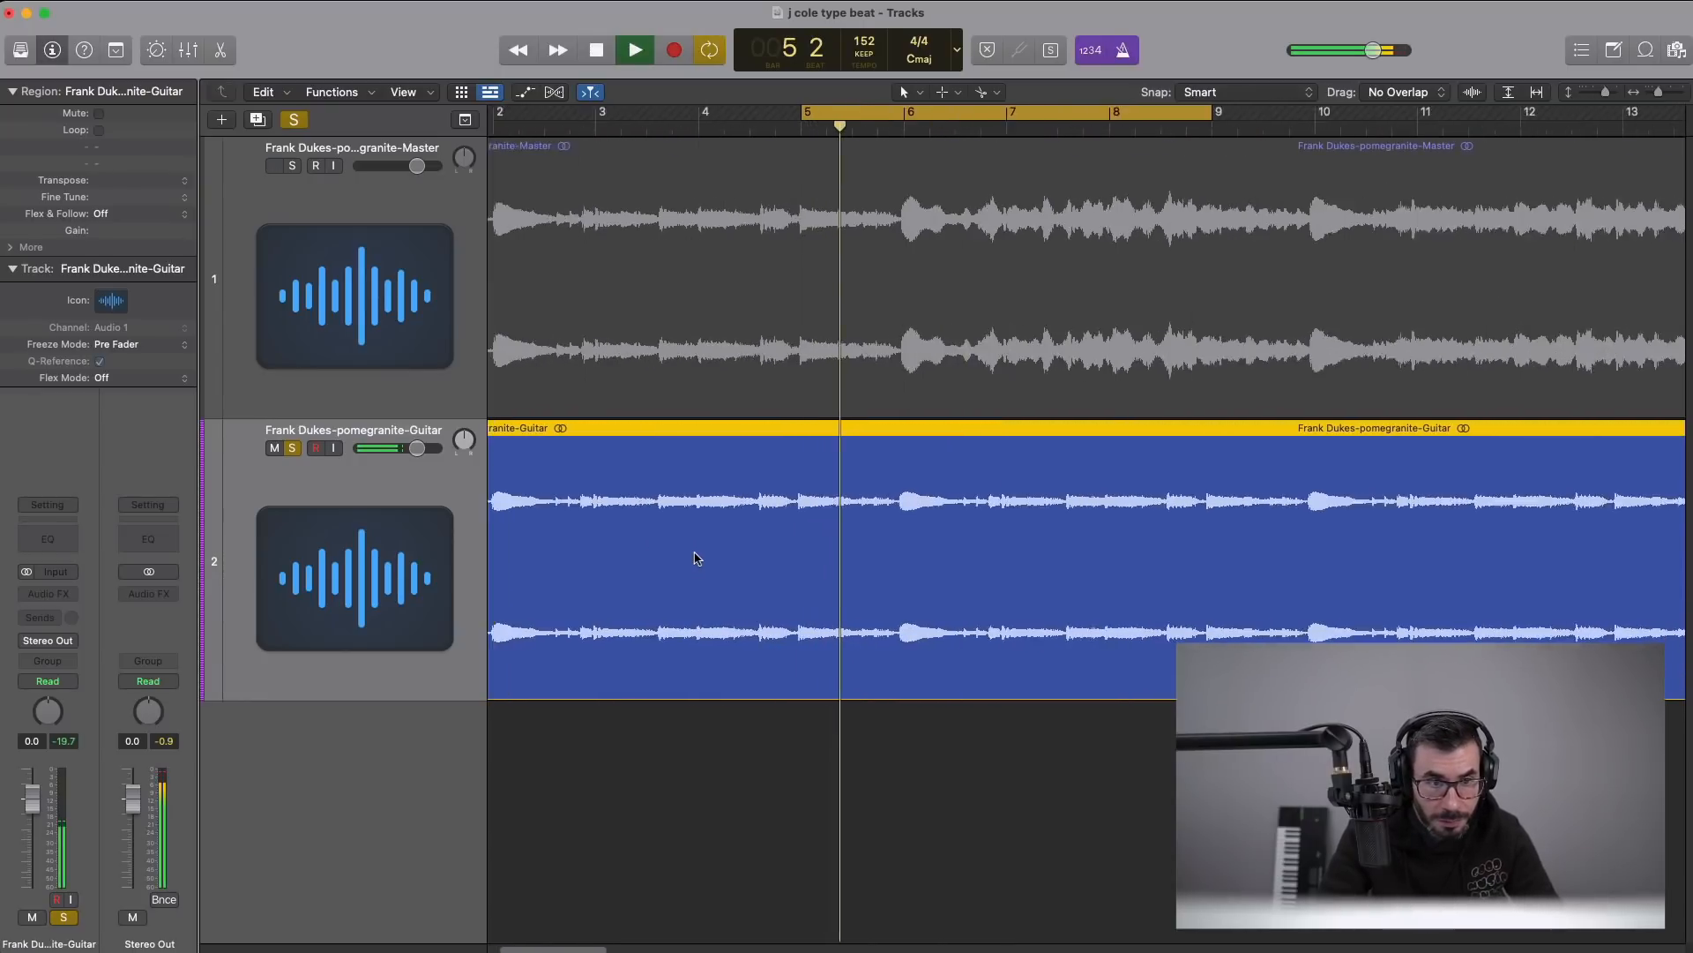
pyautogui.scroll(5, 696, 558)
pyautogui.press('space')
pyautogui.scroll(3, 697, 558)
pyautogui.hscroll(-3, 697, 557)
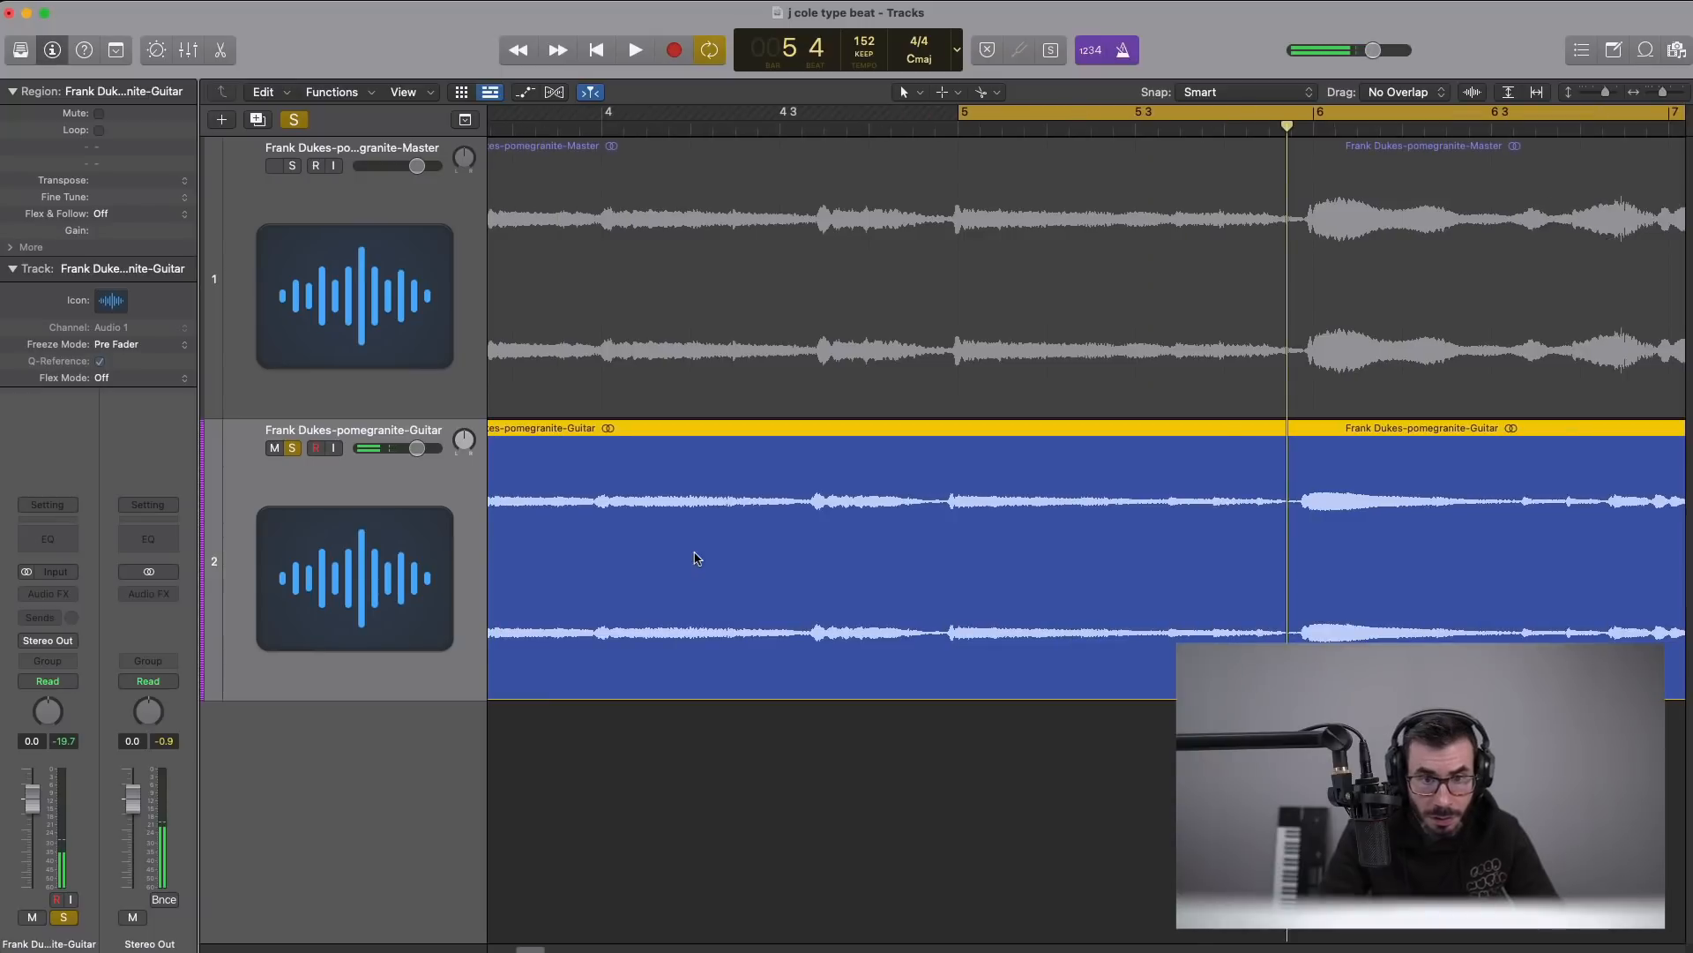
pyautogui.moveTo(828, 553); pyautogui.dragTo(834, 550)
pyautogui.press('space')
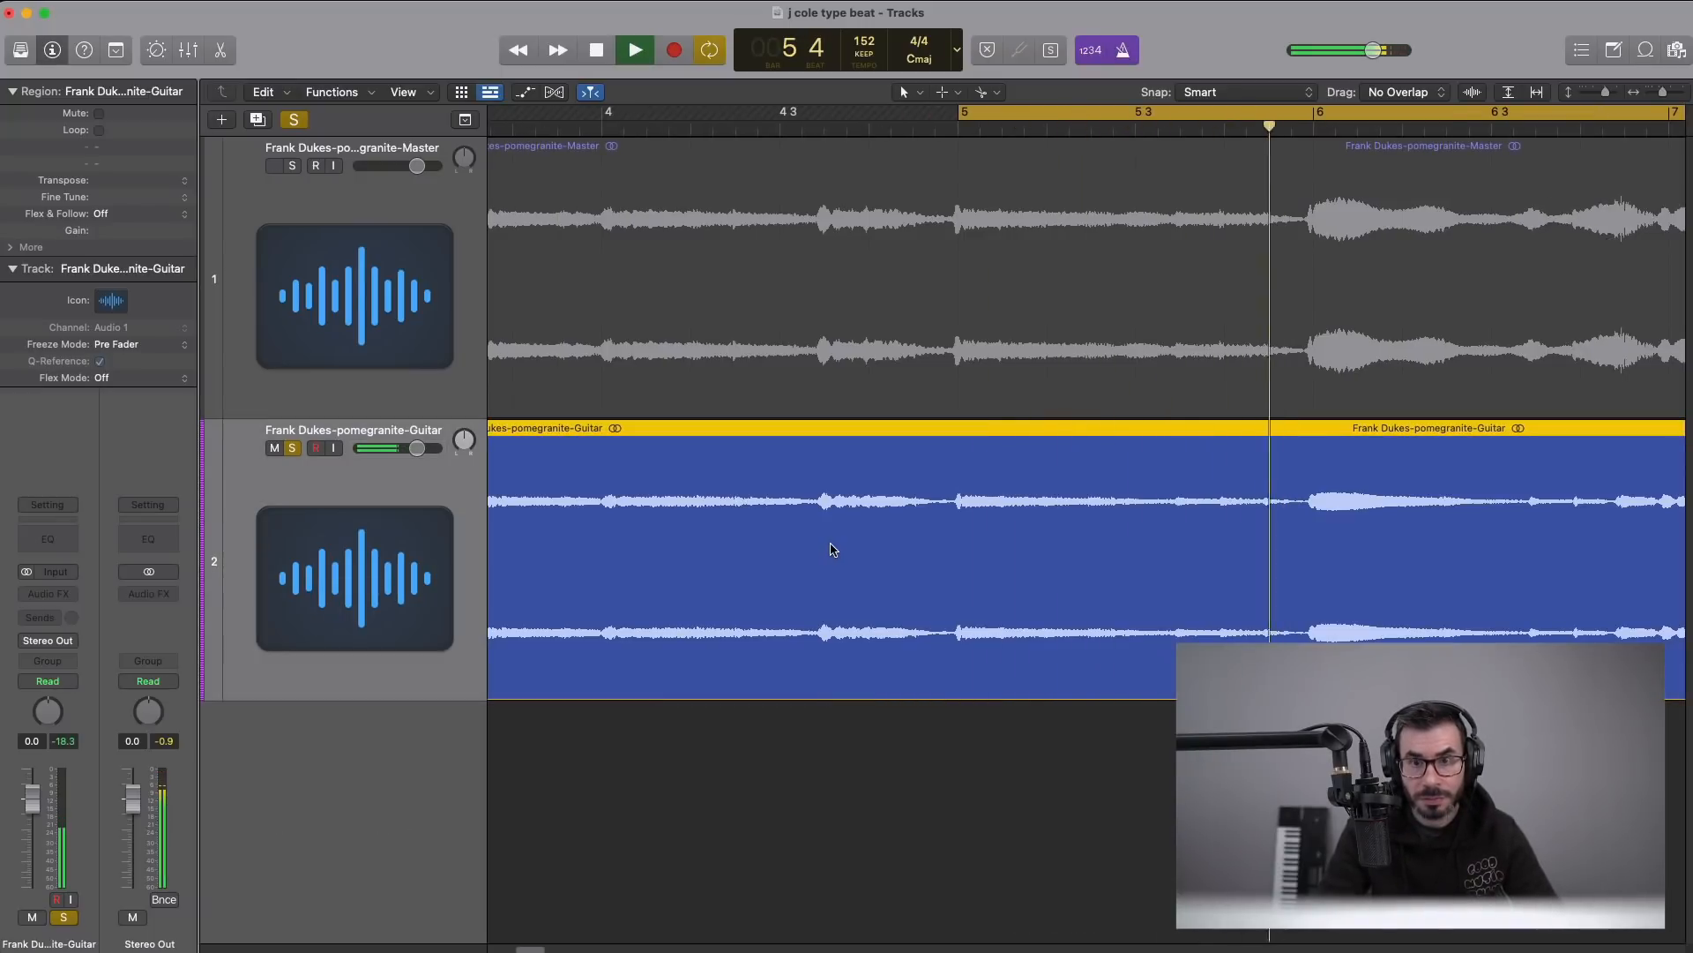
pyautogui.press('space')
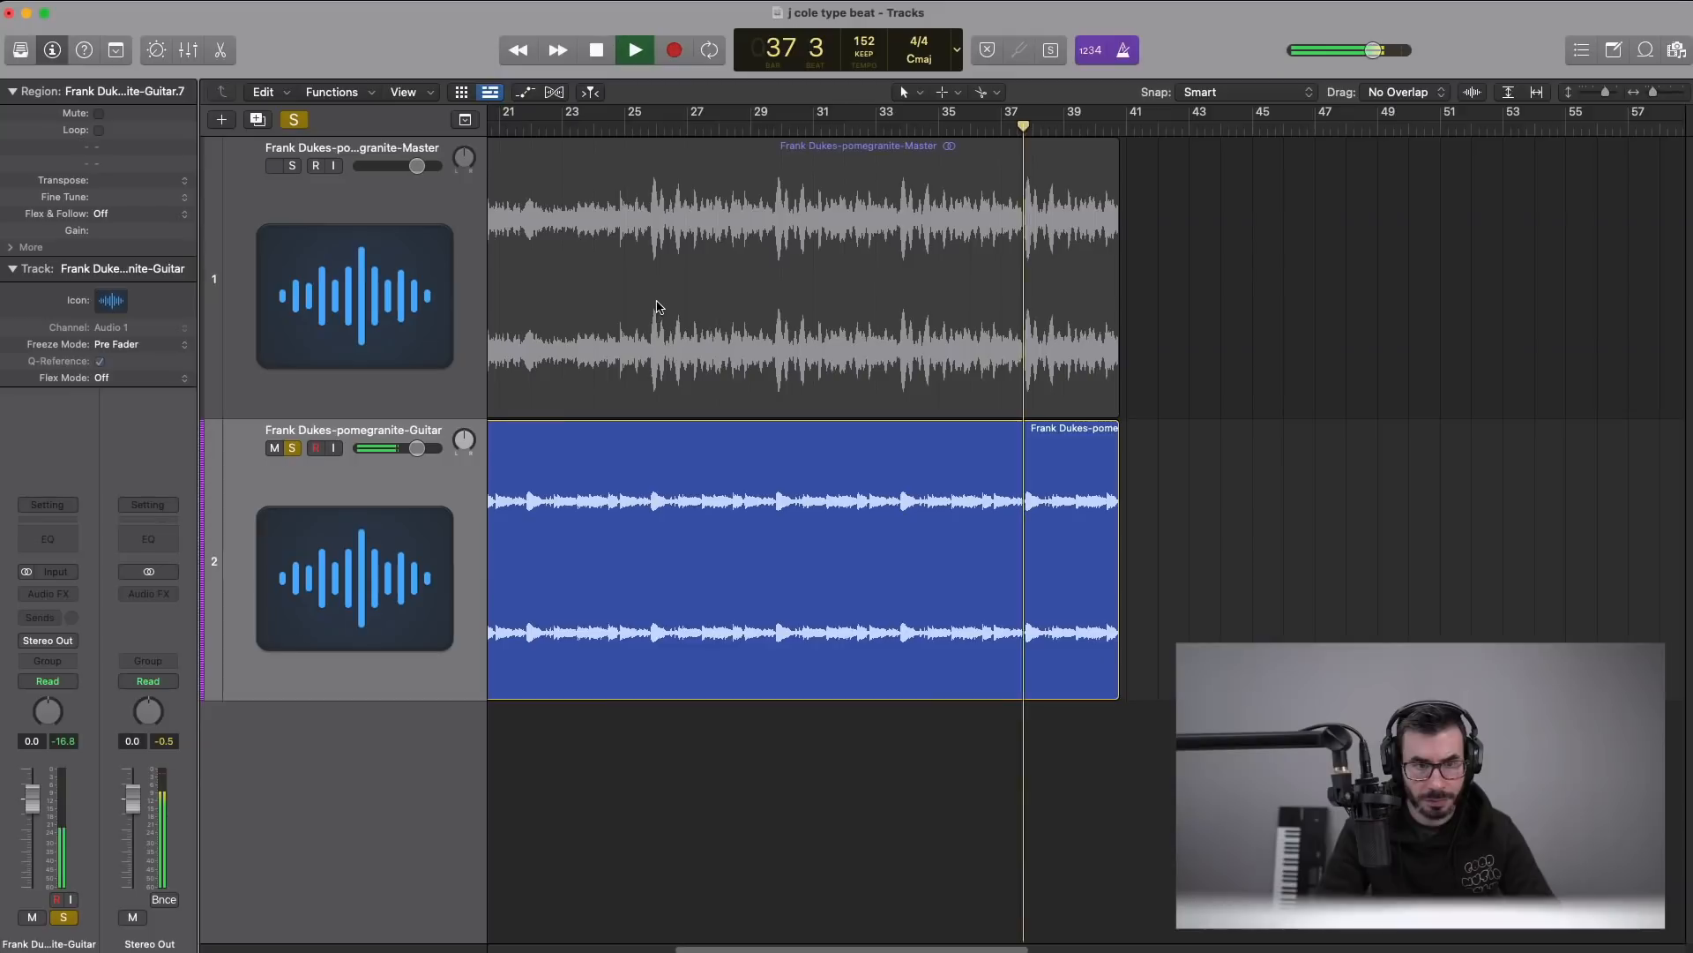
# - Select the pomegranite Master region and play the project from bar 5
pyautogui.click(617, 144)
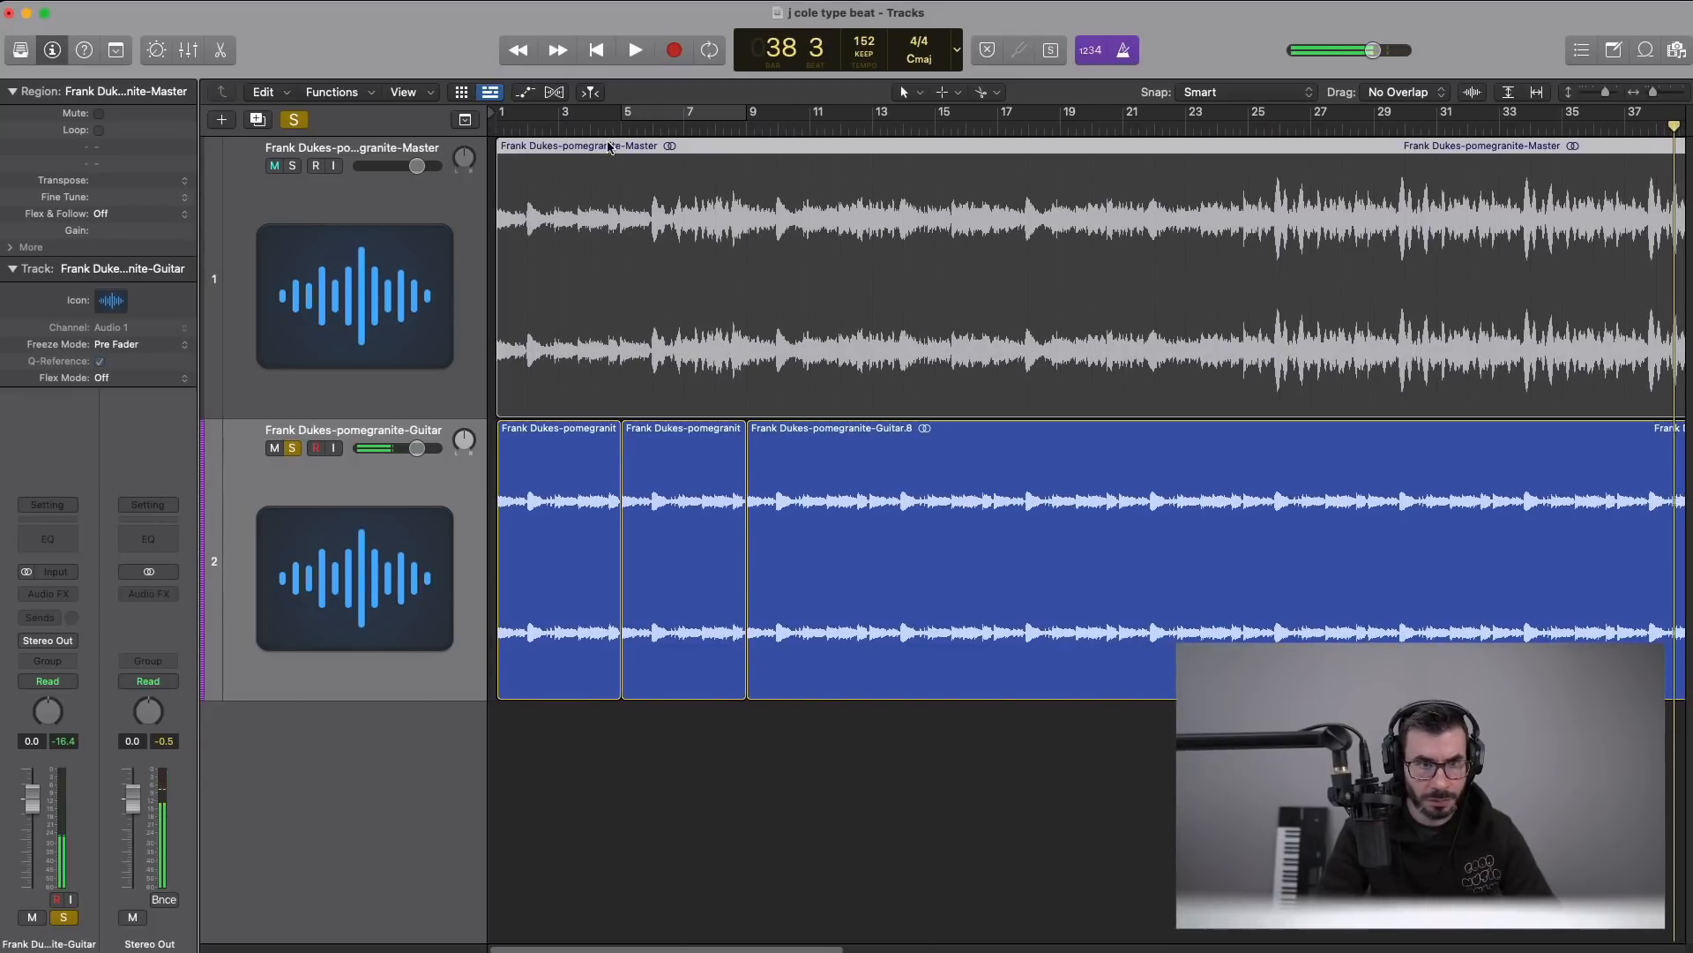
pyautogui.click(623, 124)
pyautogui.press('space')
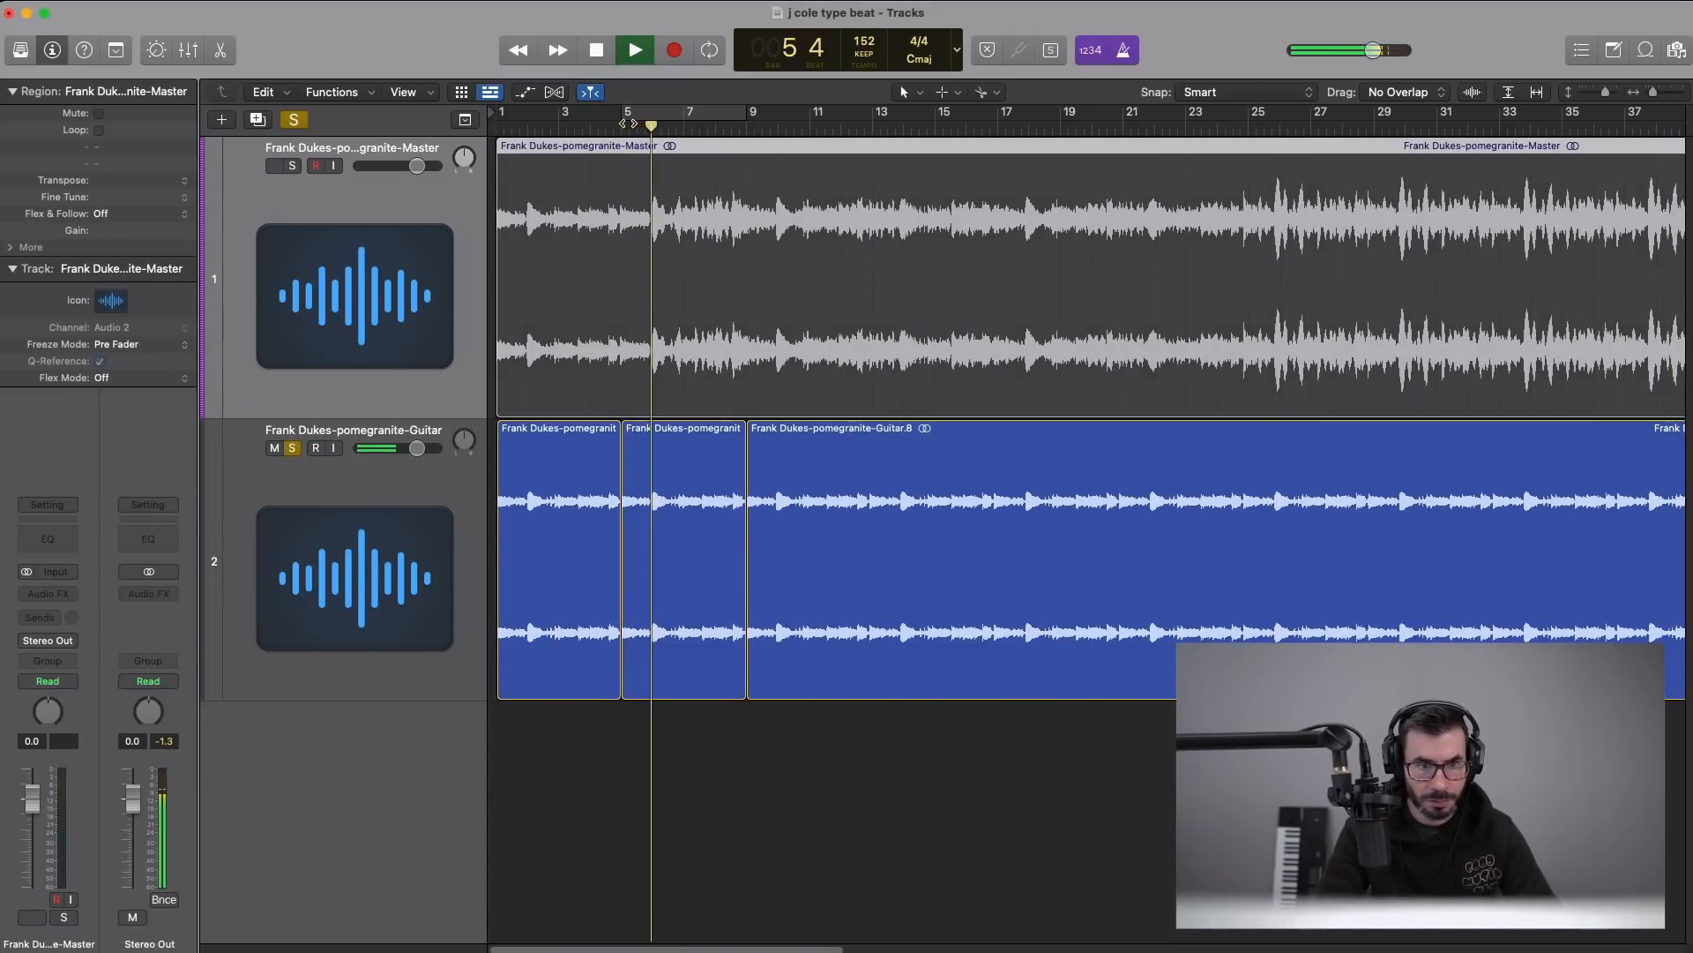
pyautogui.press('space')
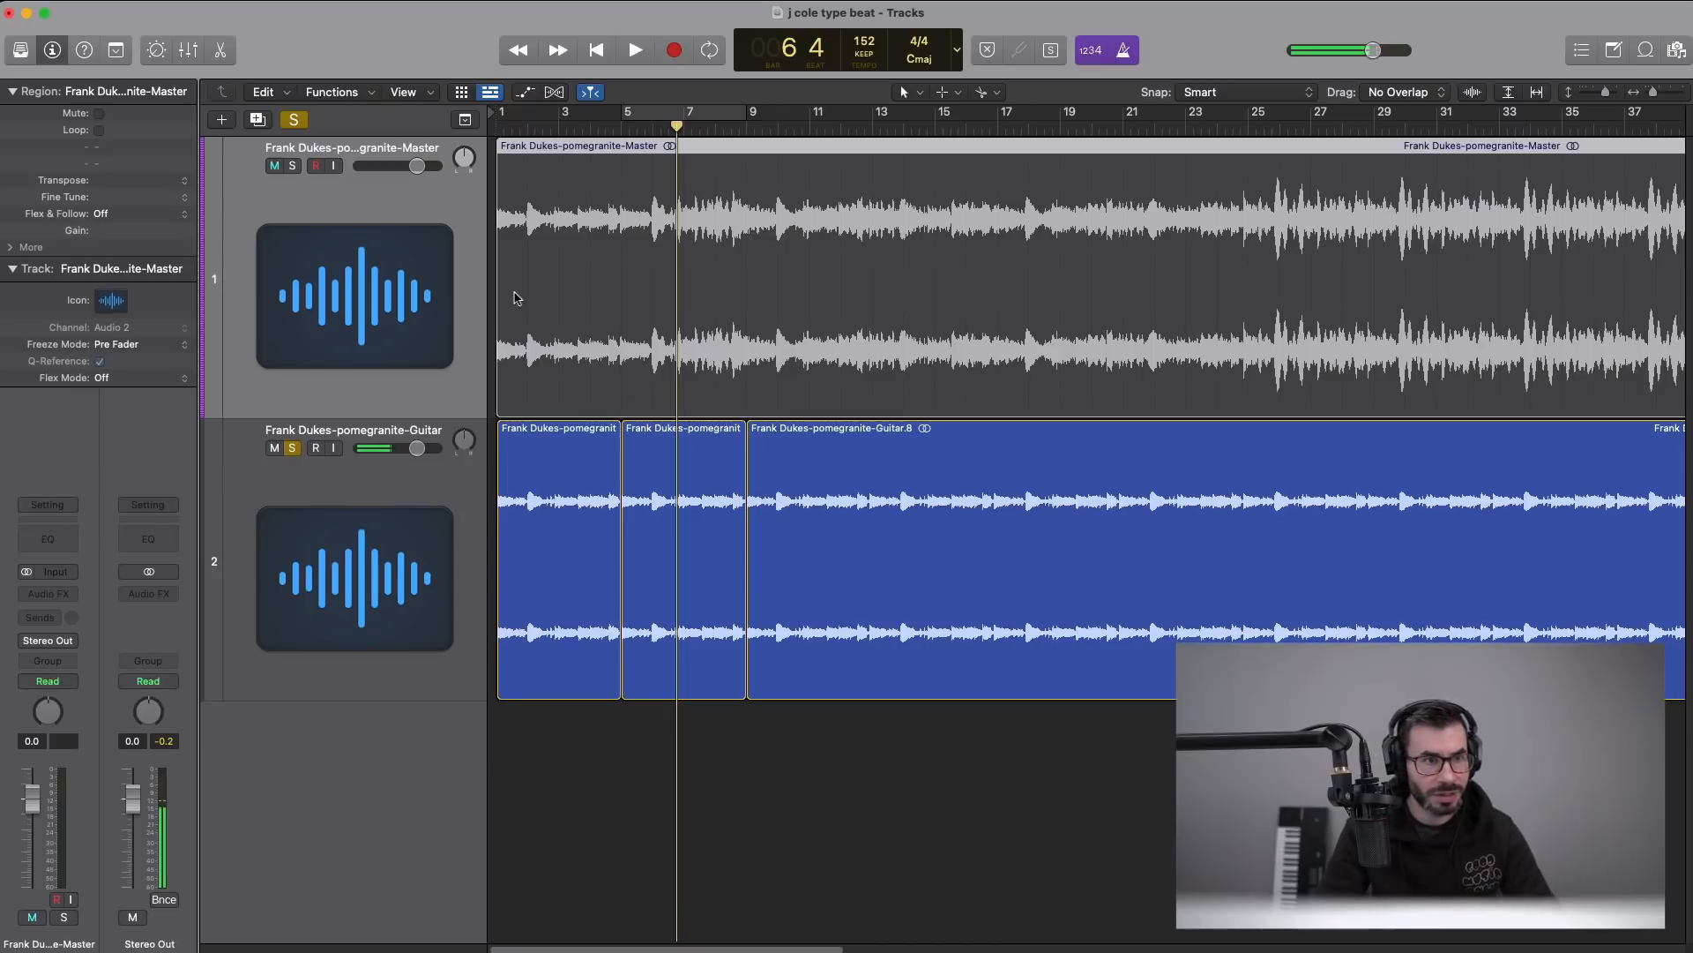
# - Switch to Tracklib in Safari, go back to Frank Dukes' track list and preview infatuation from about 0:30
pyautogui.press('super+Tab')
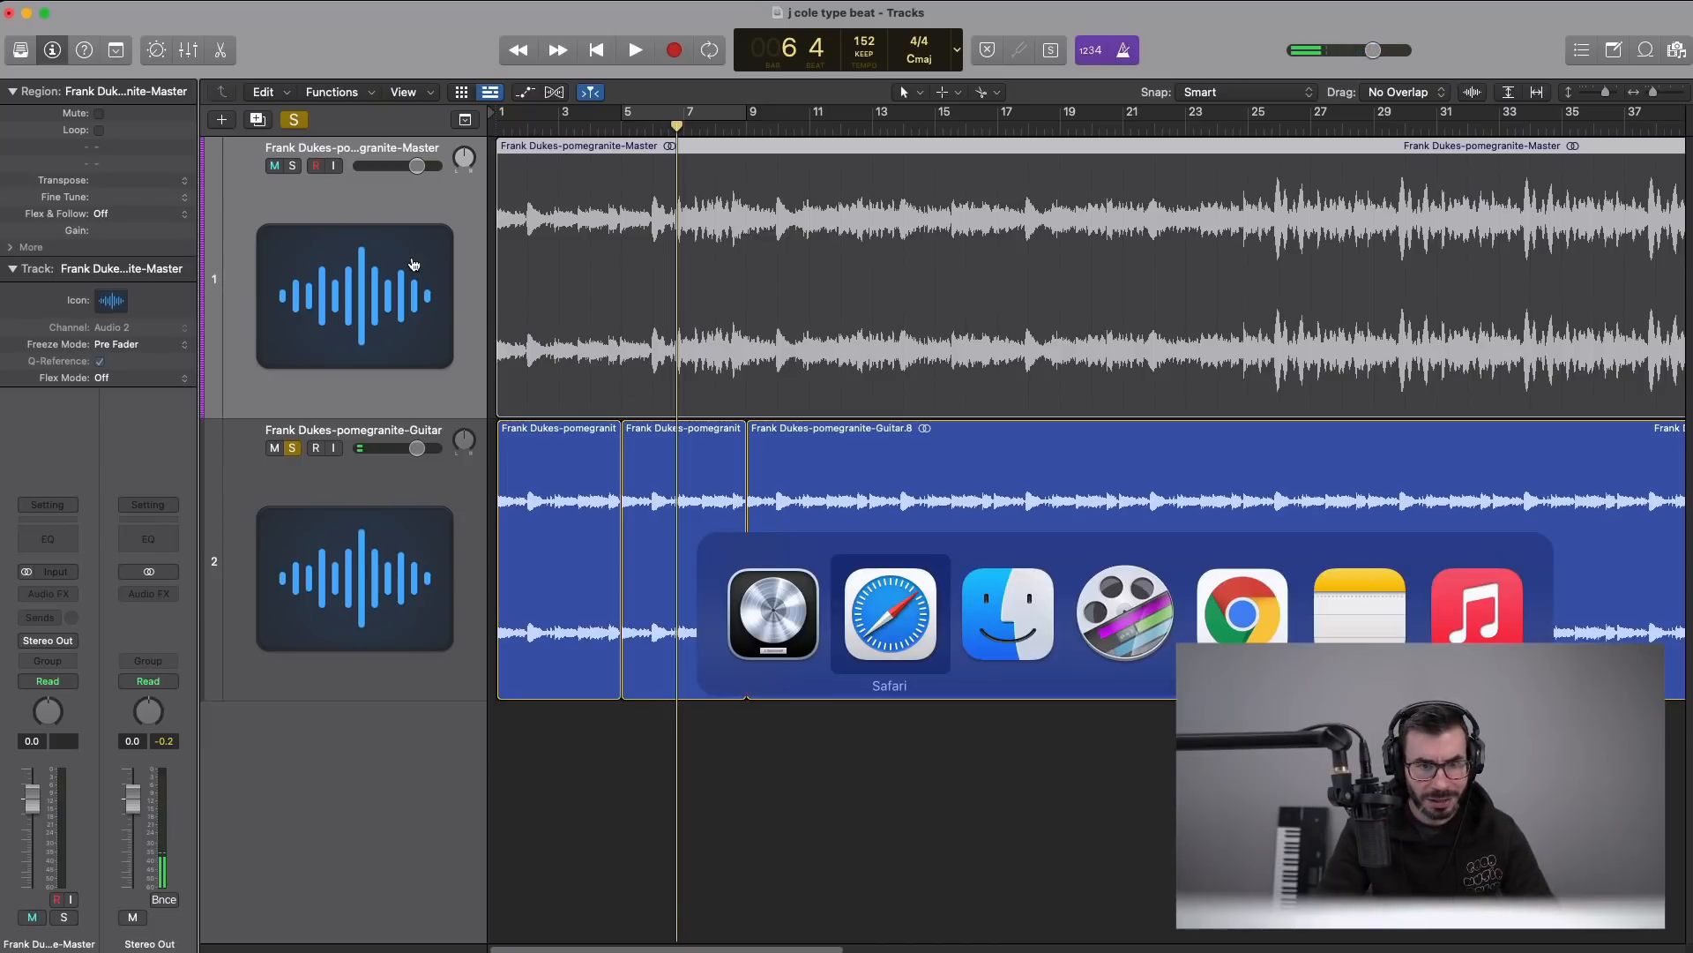
pyautogui.scroll(3, 559, 316)
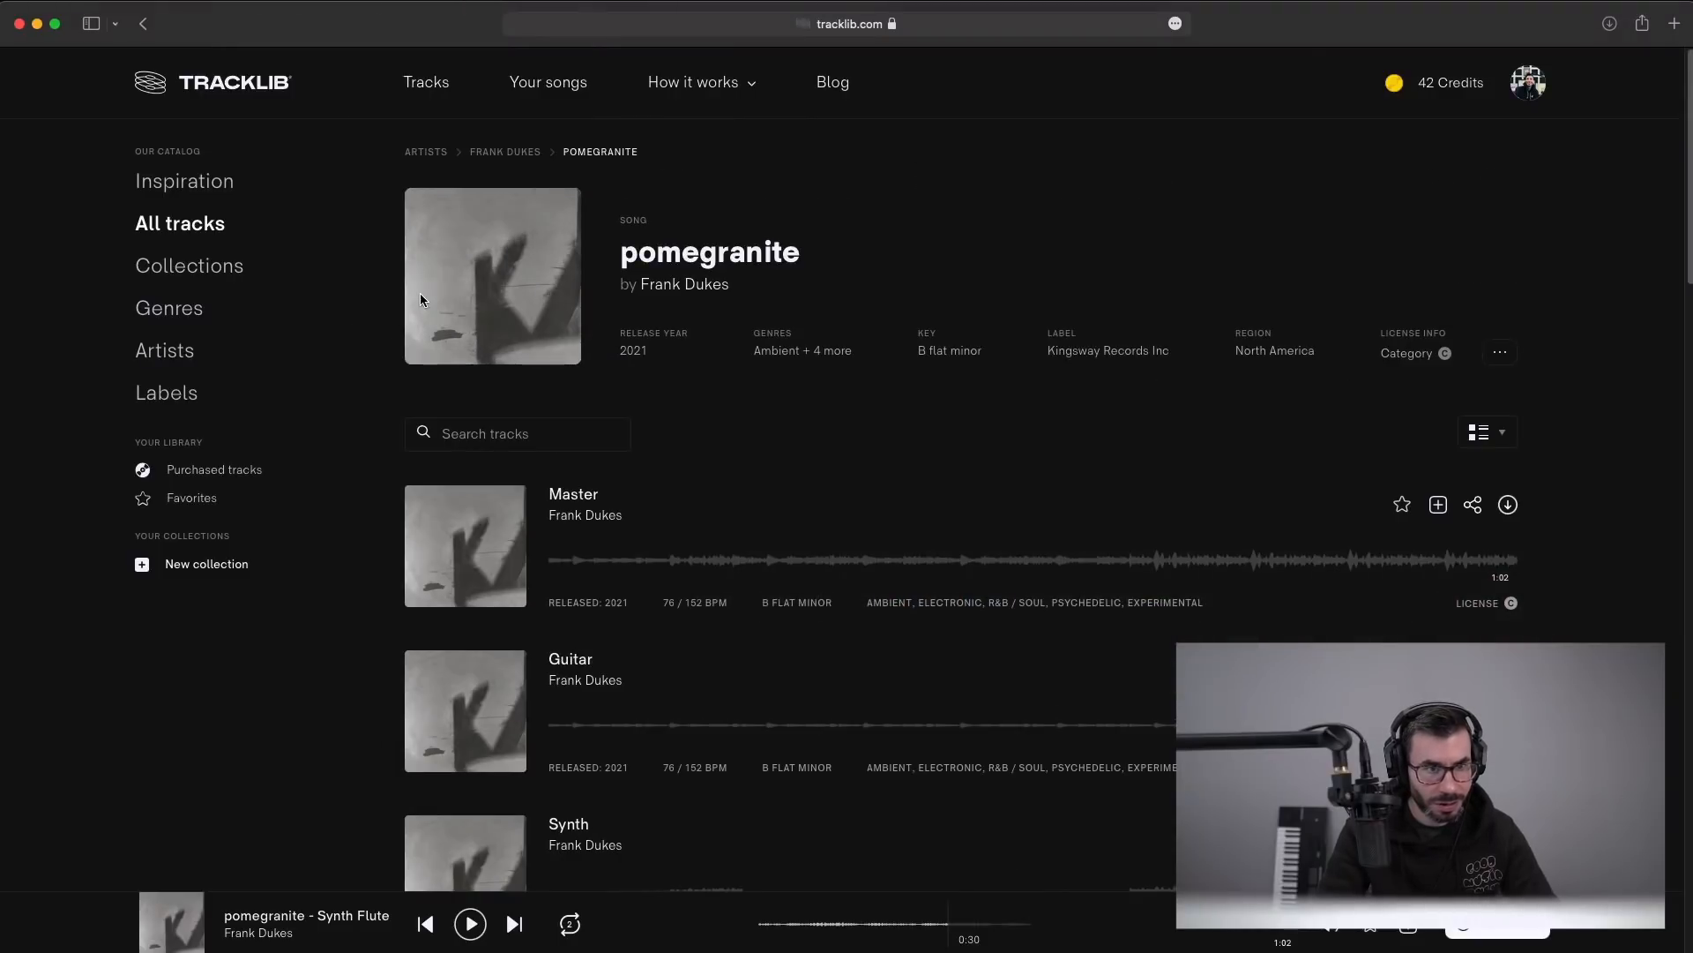
pyautogui.click(144, 24)
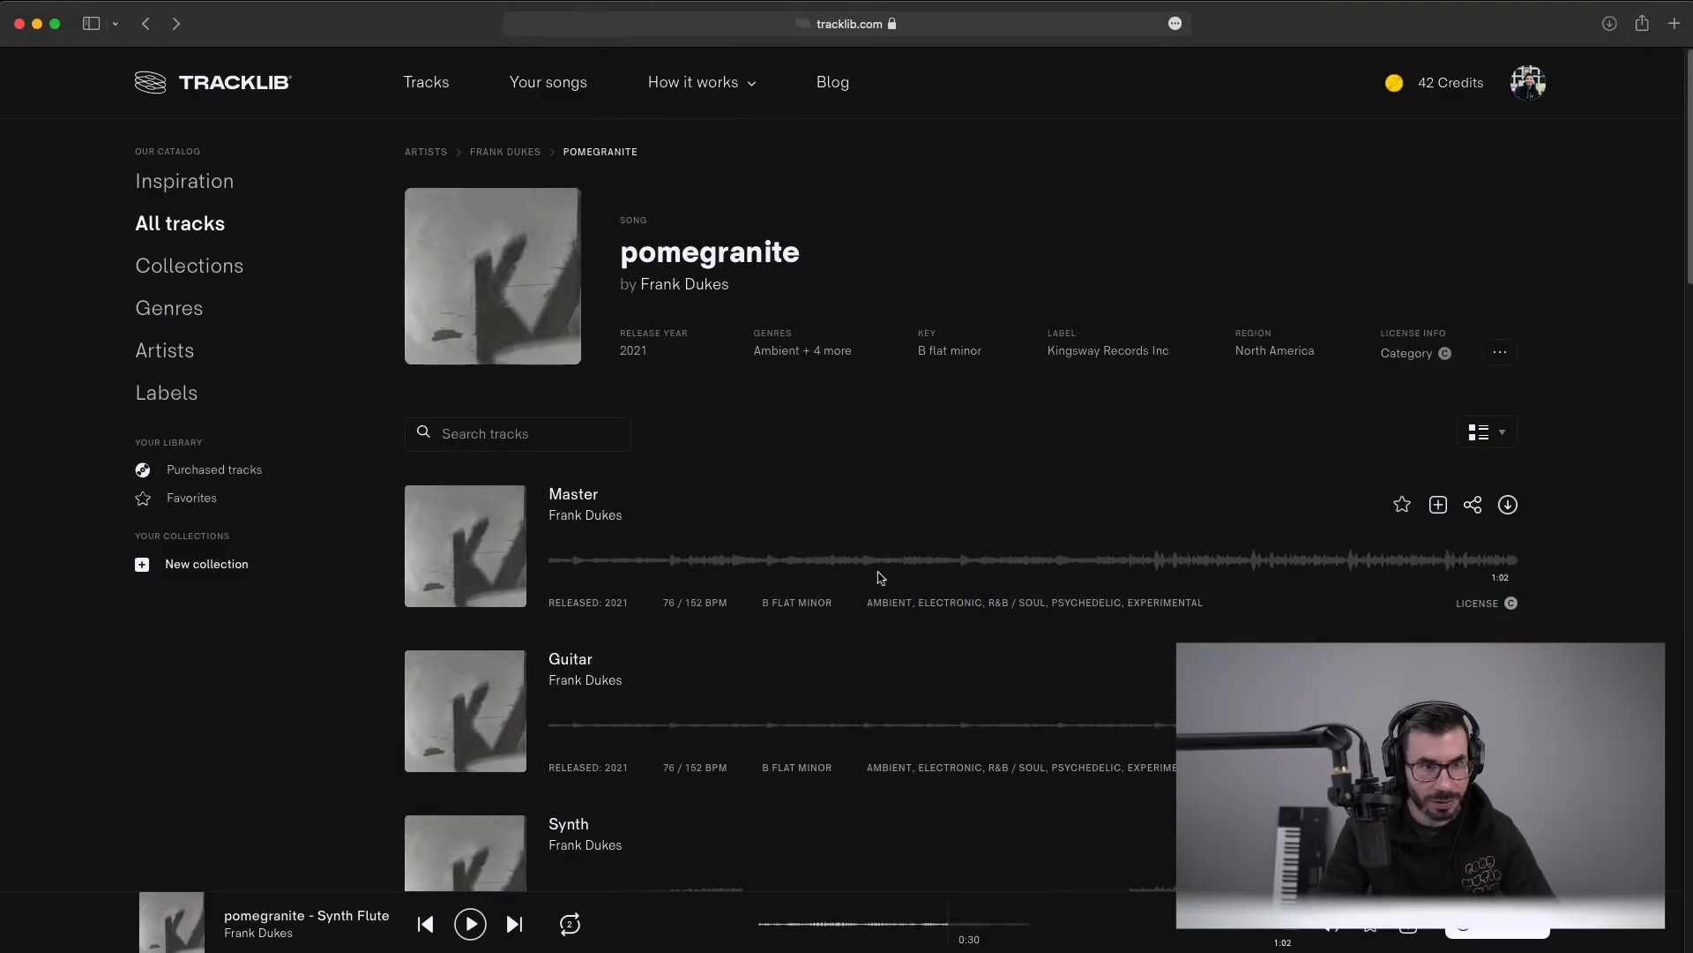
pyautogui.scroll(15, 754, 617)
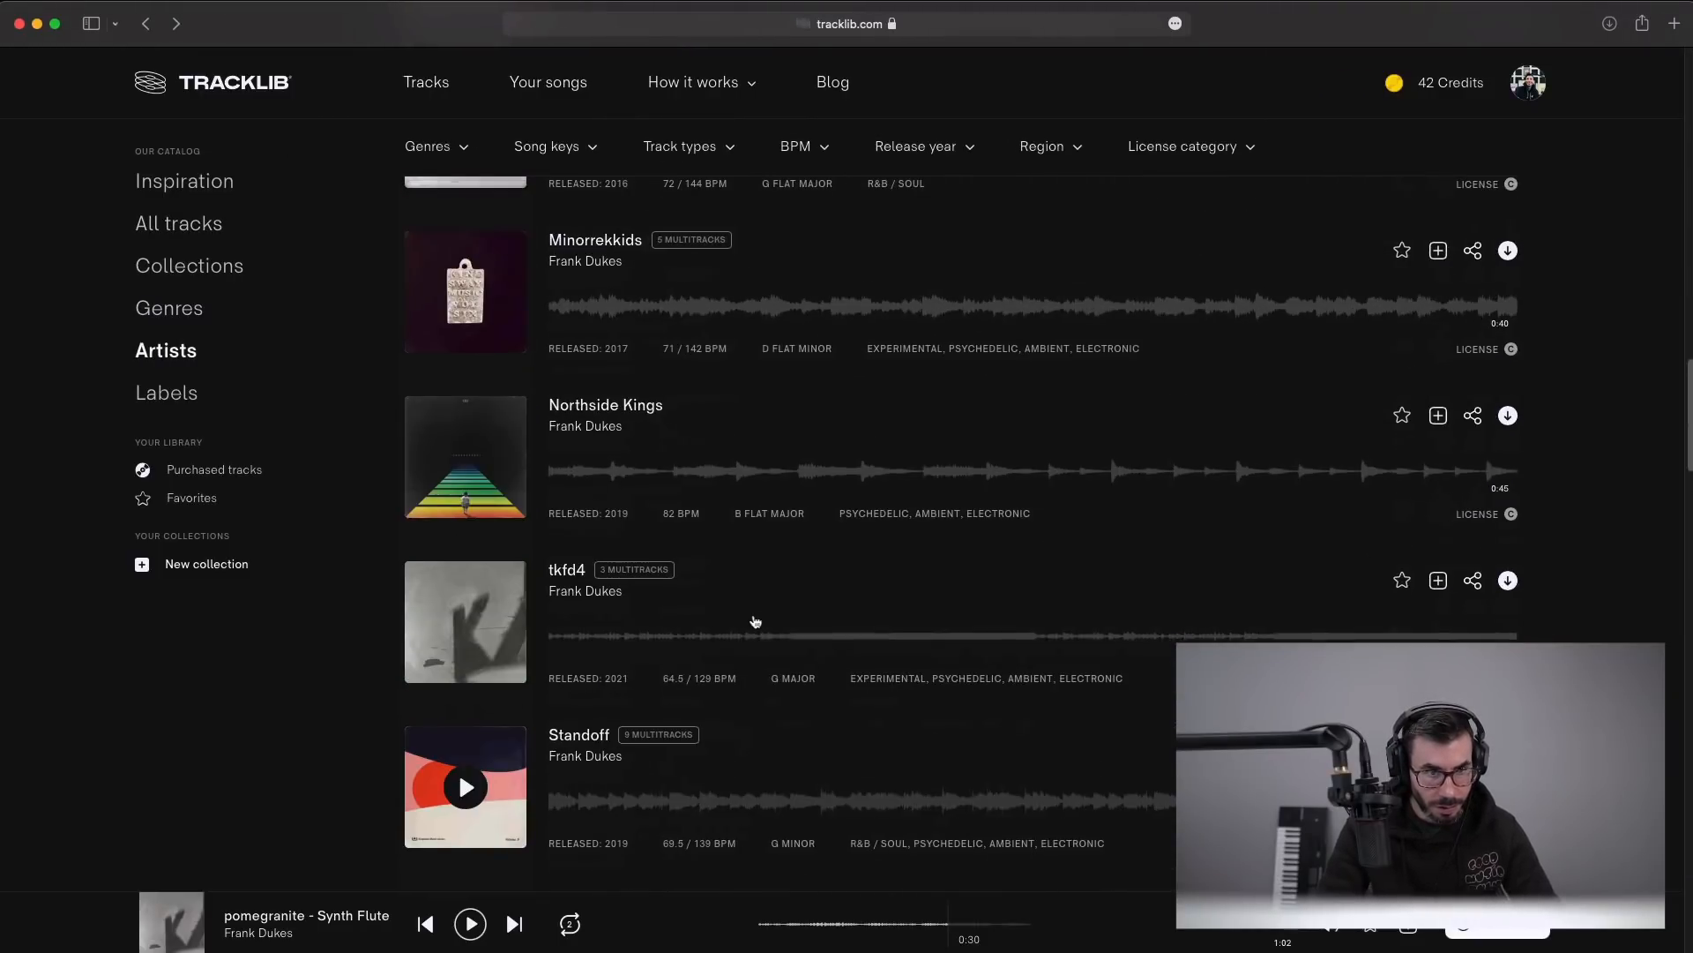
pyautogui.scroll(5, 756, 621)
pyautogui.scroll(10, 585, 573)
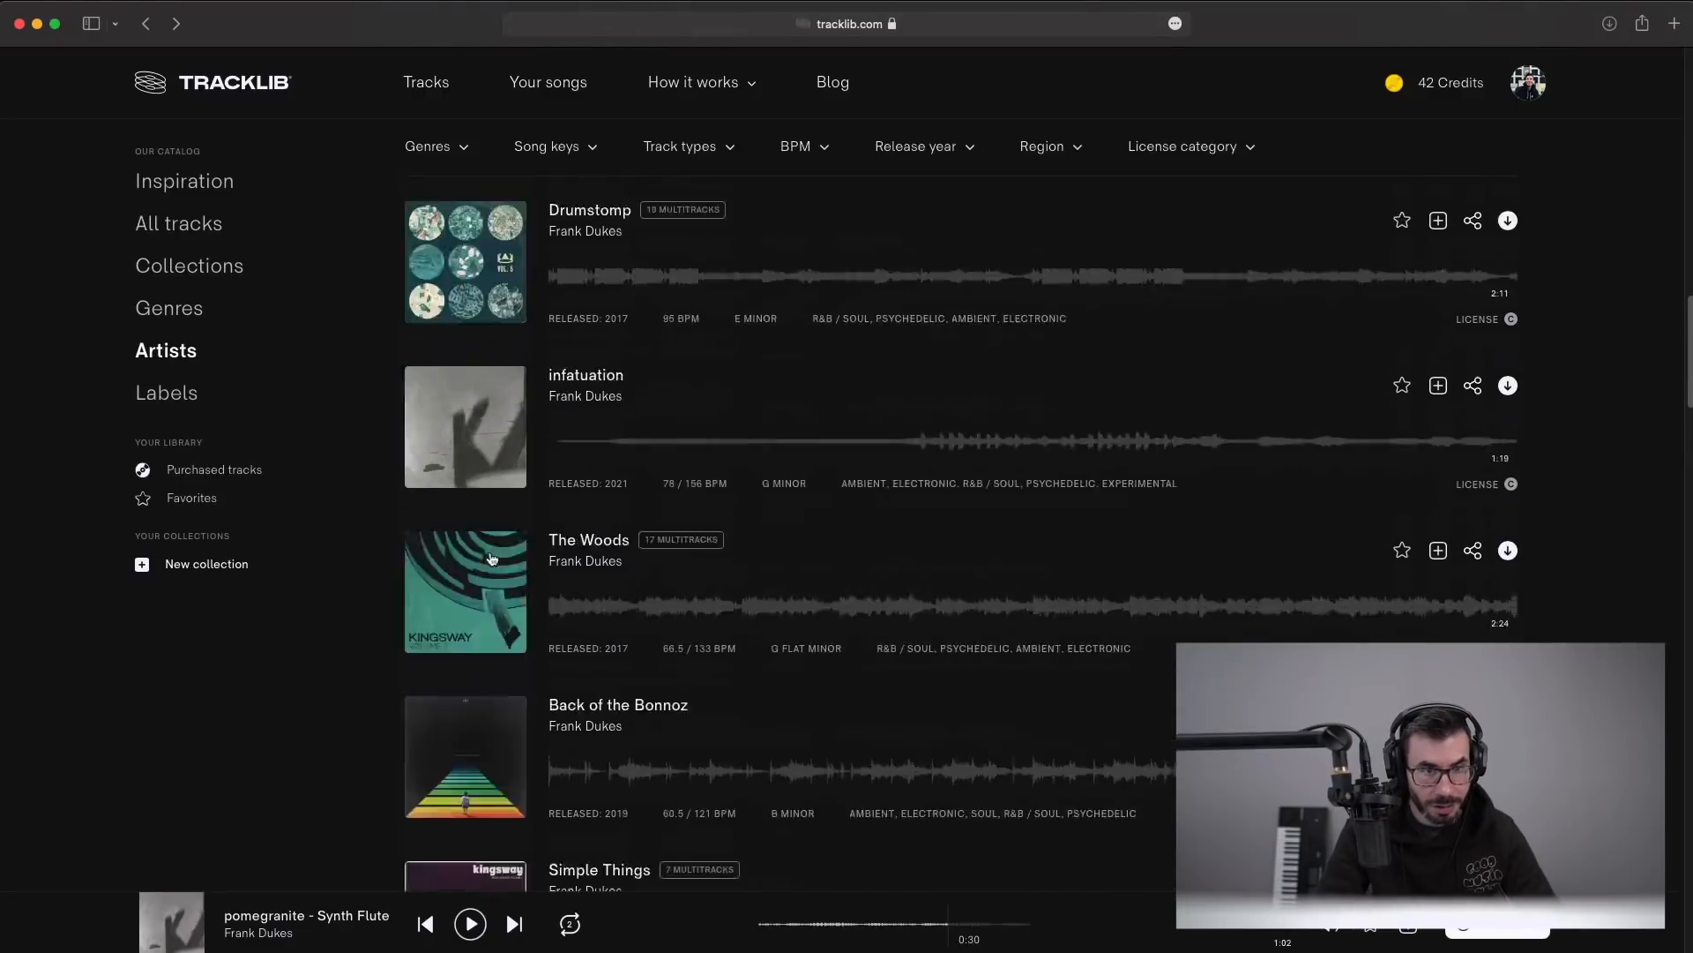
pyautogui.scroll(-5, 454, 664)
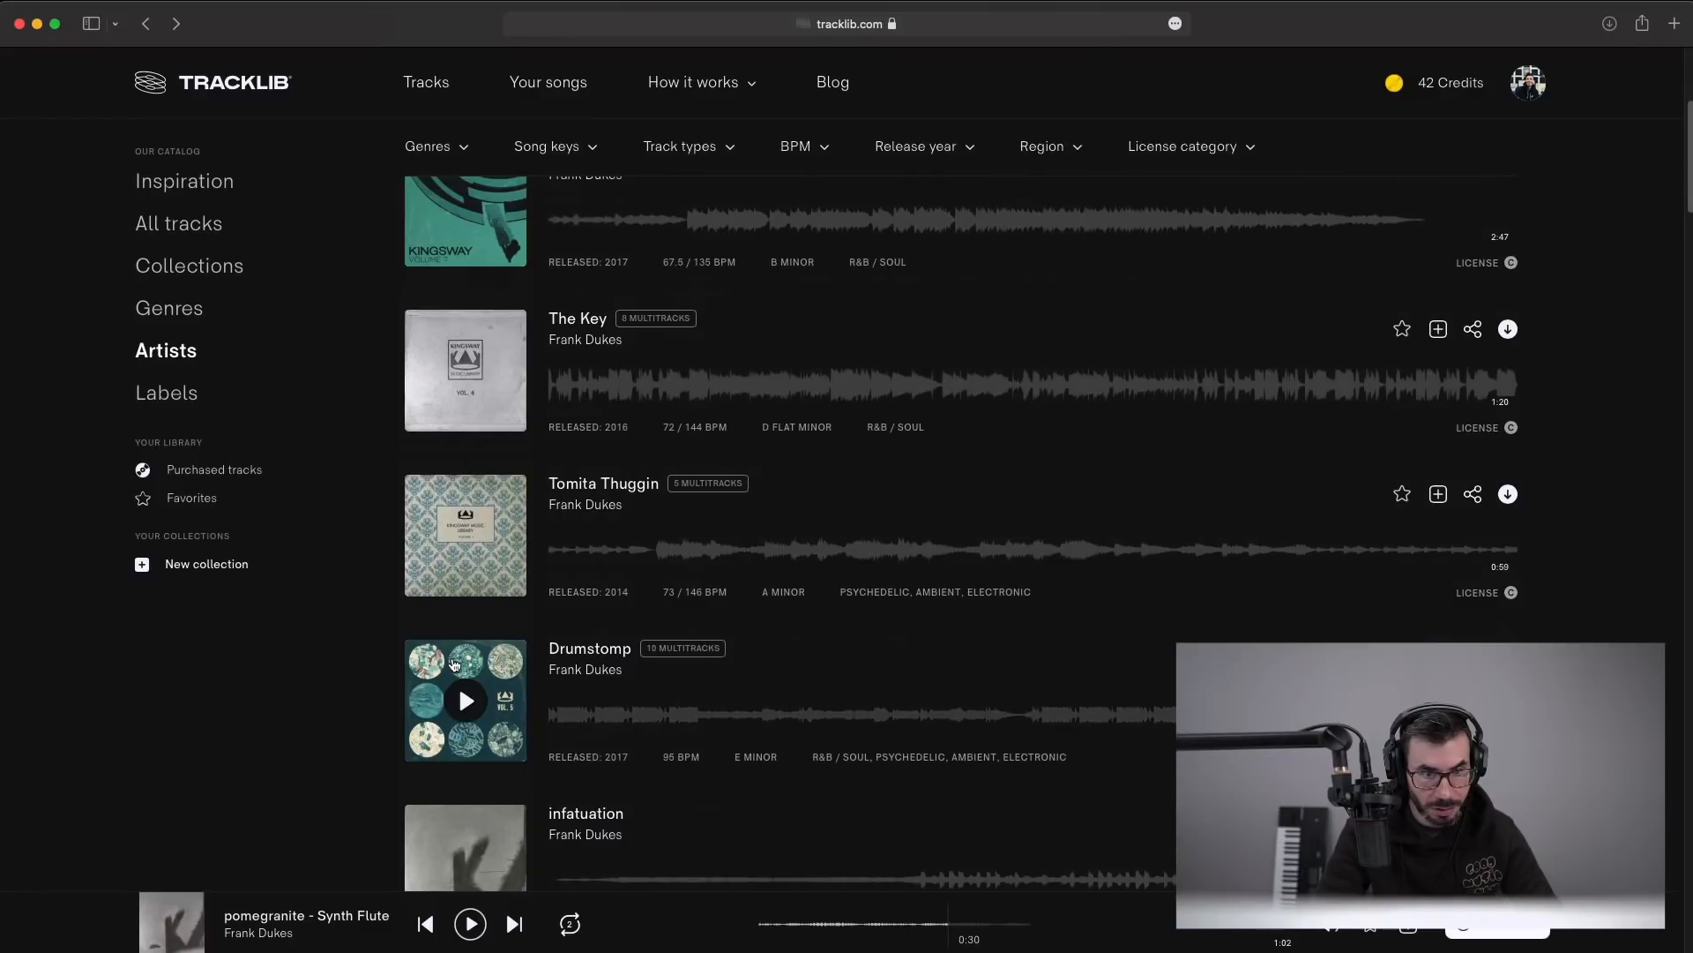
pyautogui.scroll(-2, 455, 664)
pyautogui.click(466, 695)
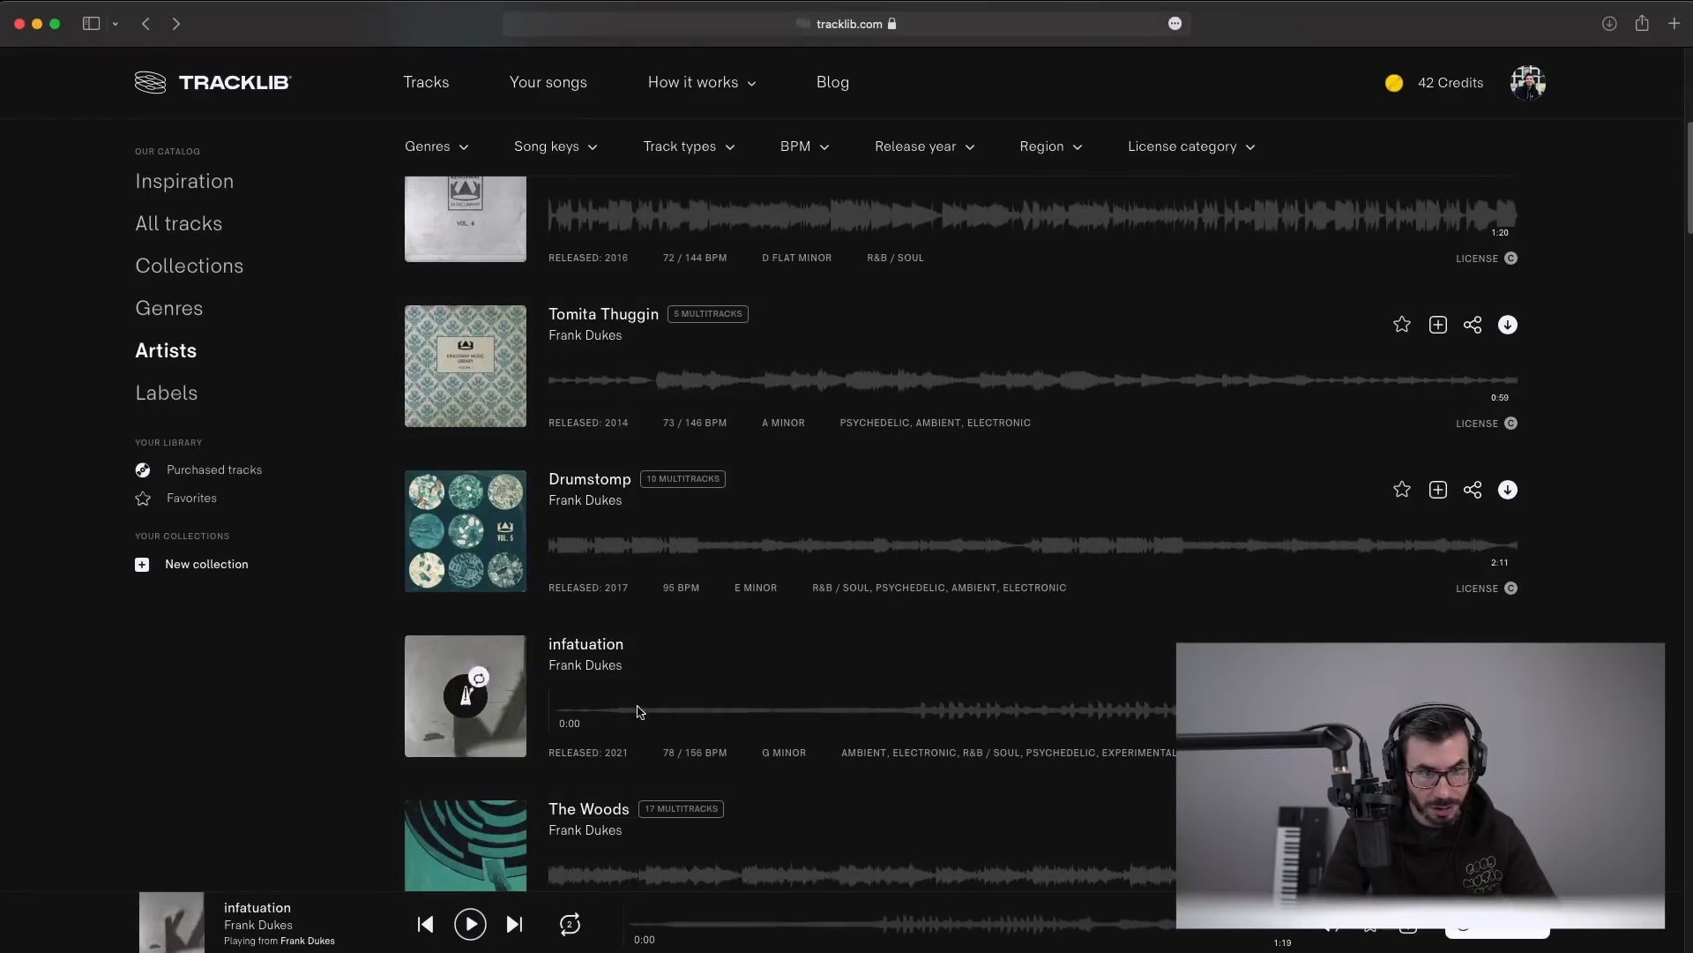
pyautogui.click(911, 714)
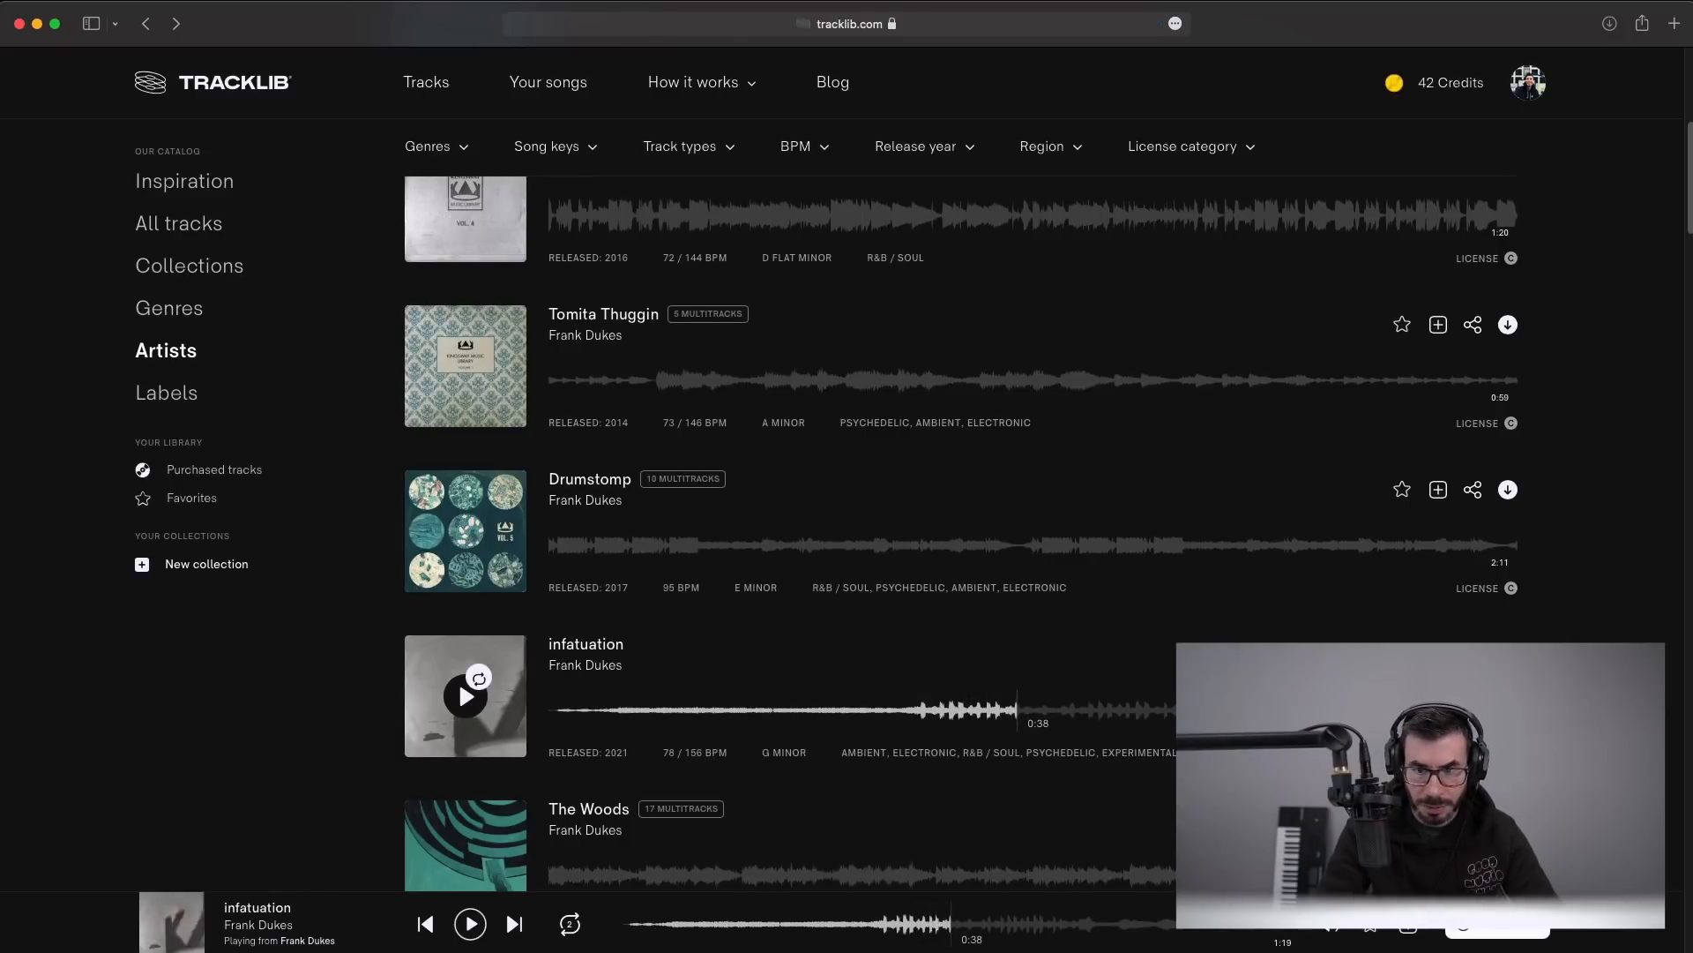
# - Download the infatuation - Master track and import it into the Logic Pro project on a new third track at the start
pyautogui.click(1508, 654)
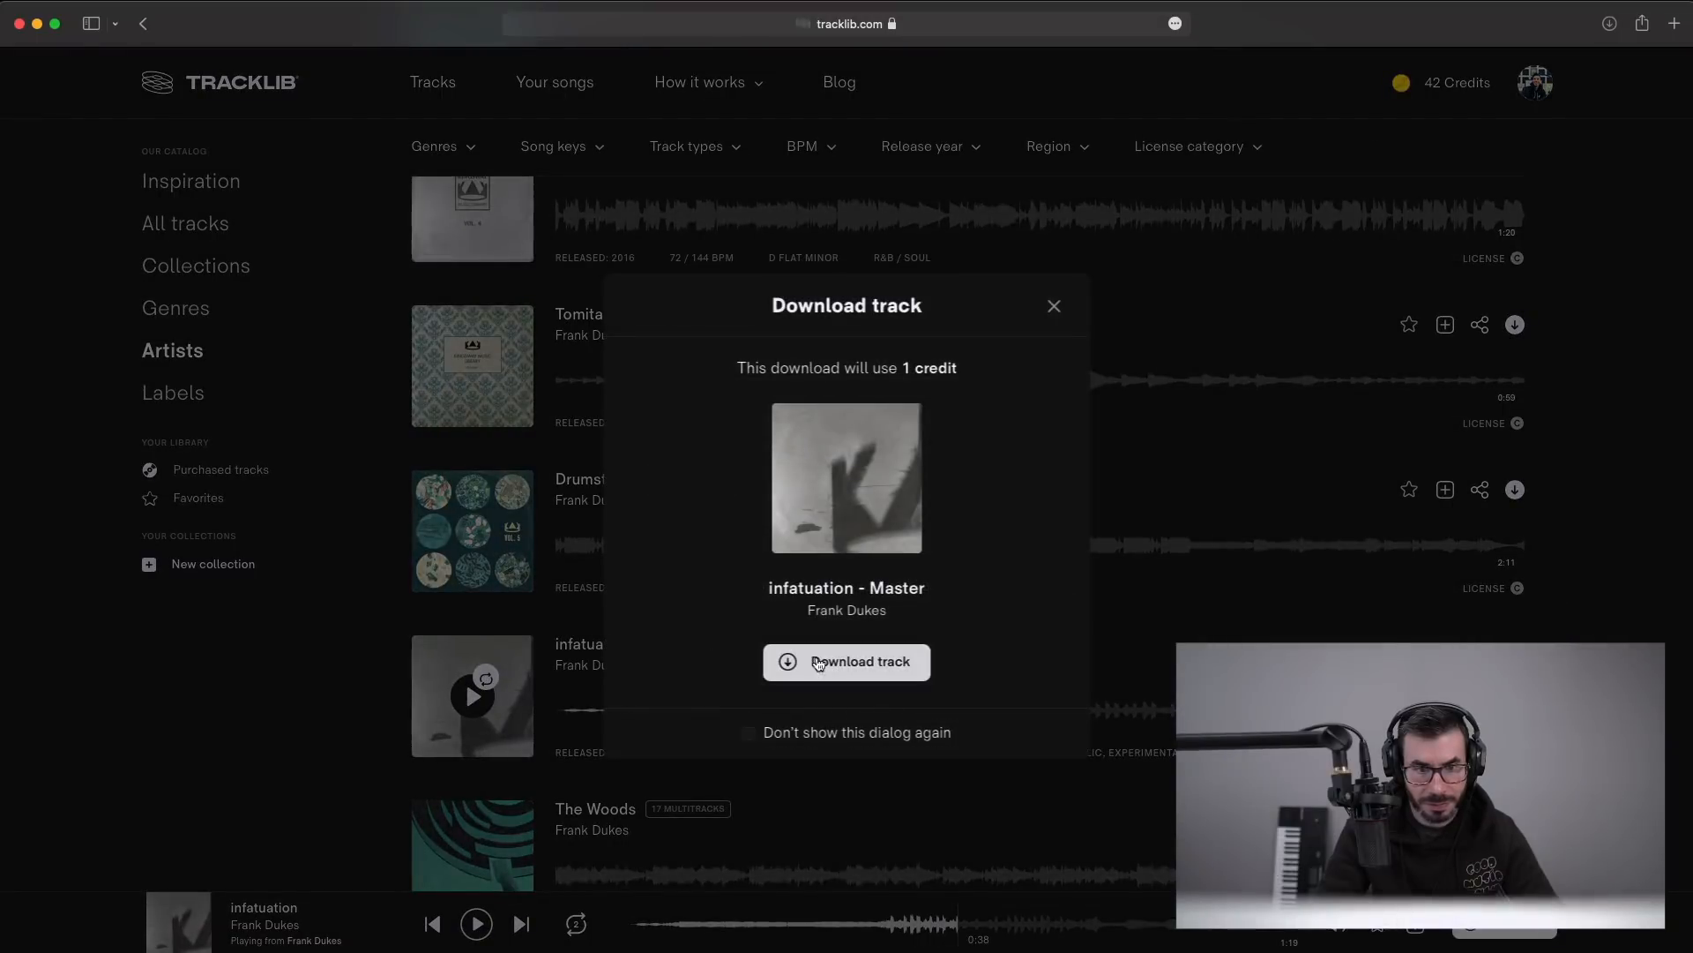
pyautogui.click(846, 661)
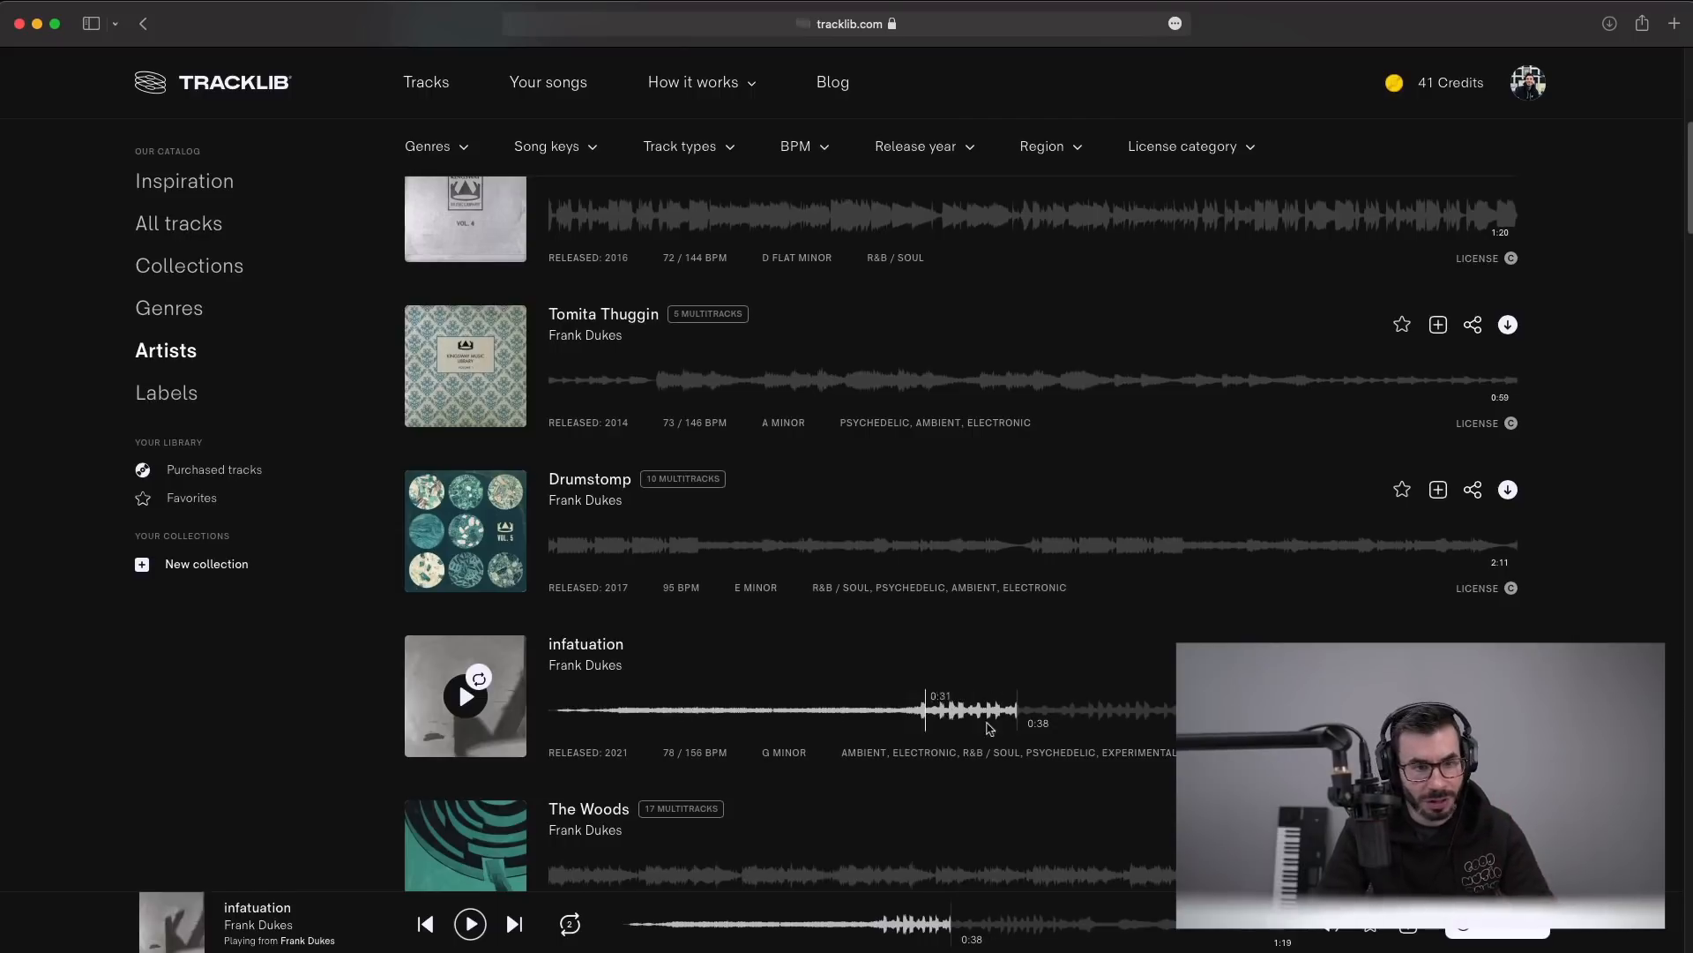
pyautogui.press('super+Tab')
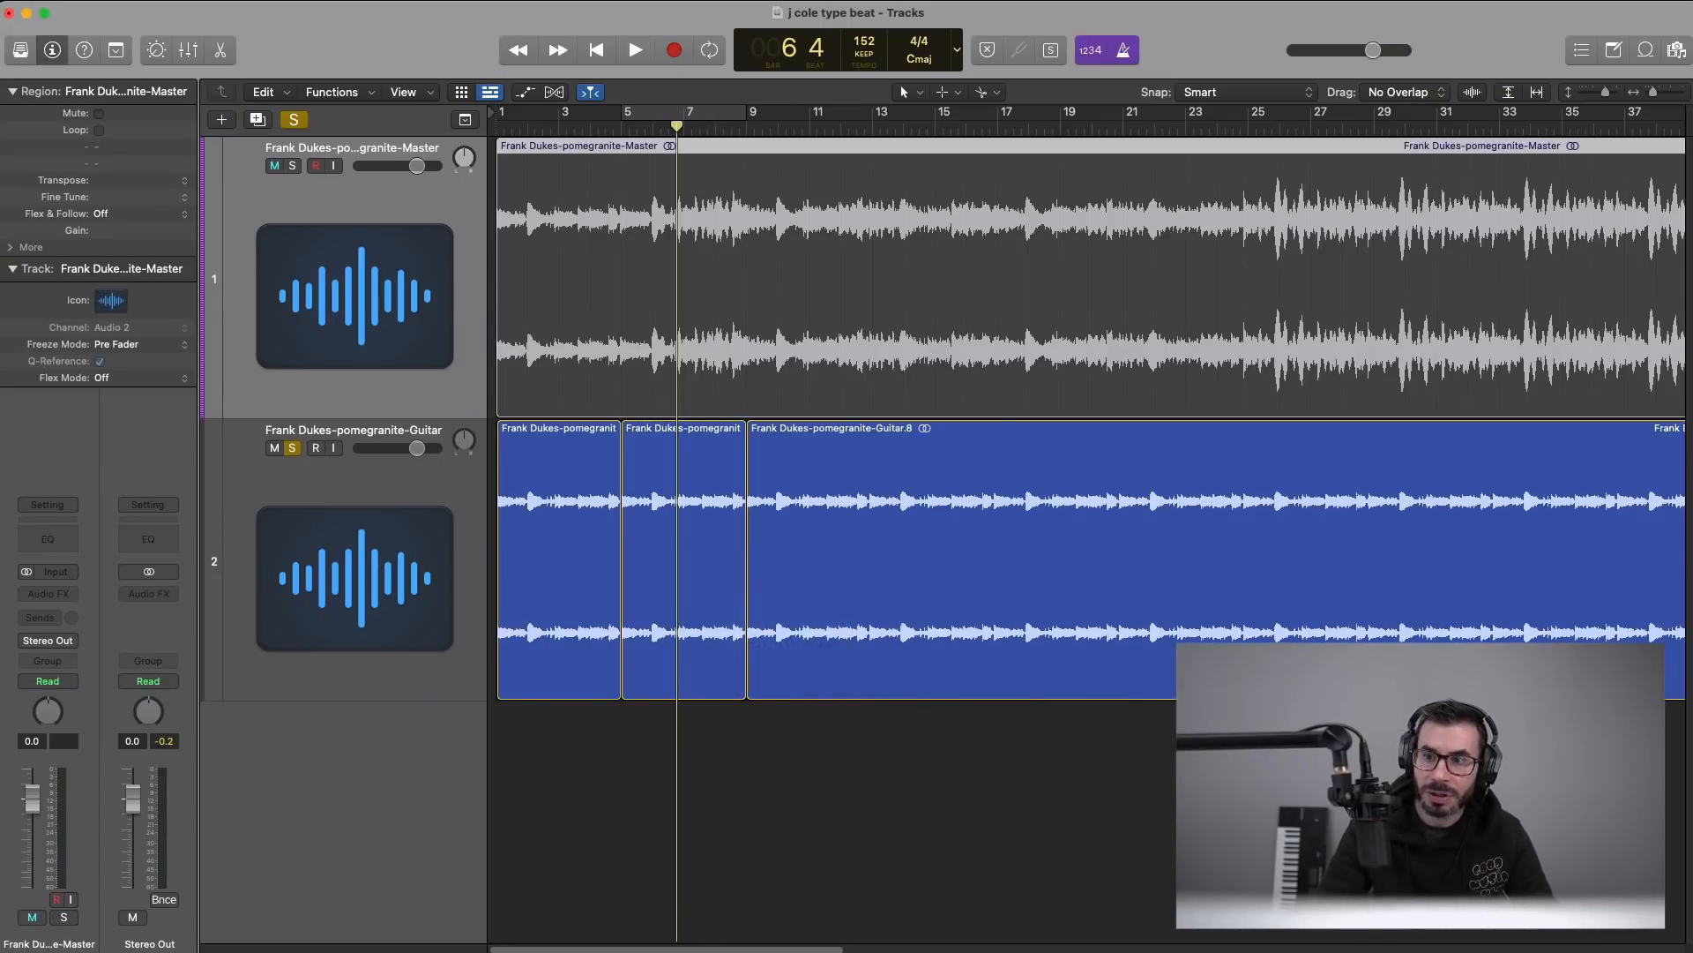
pyautogui.moveTo(618, 794); pyautogui.dragTo(507, 836)
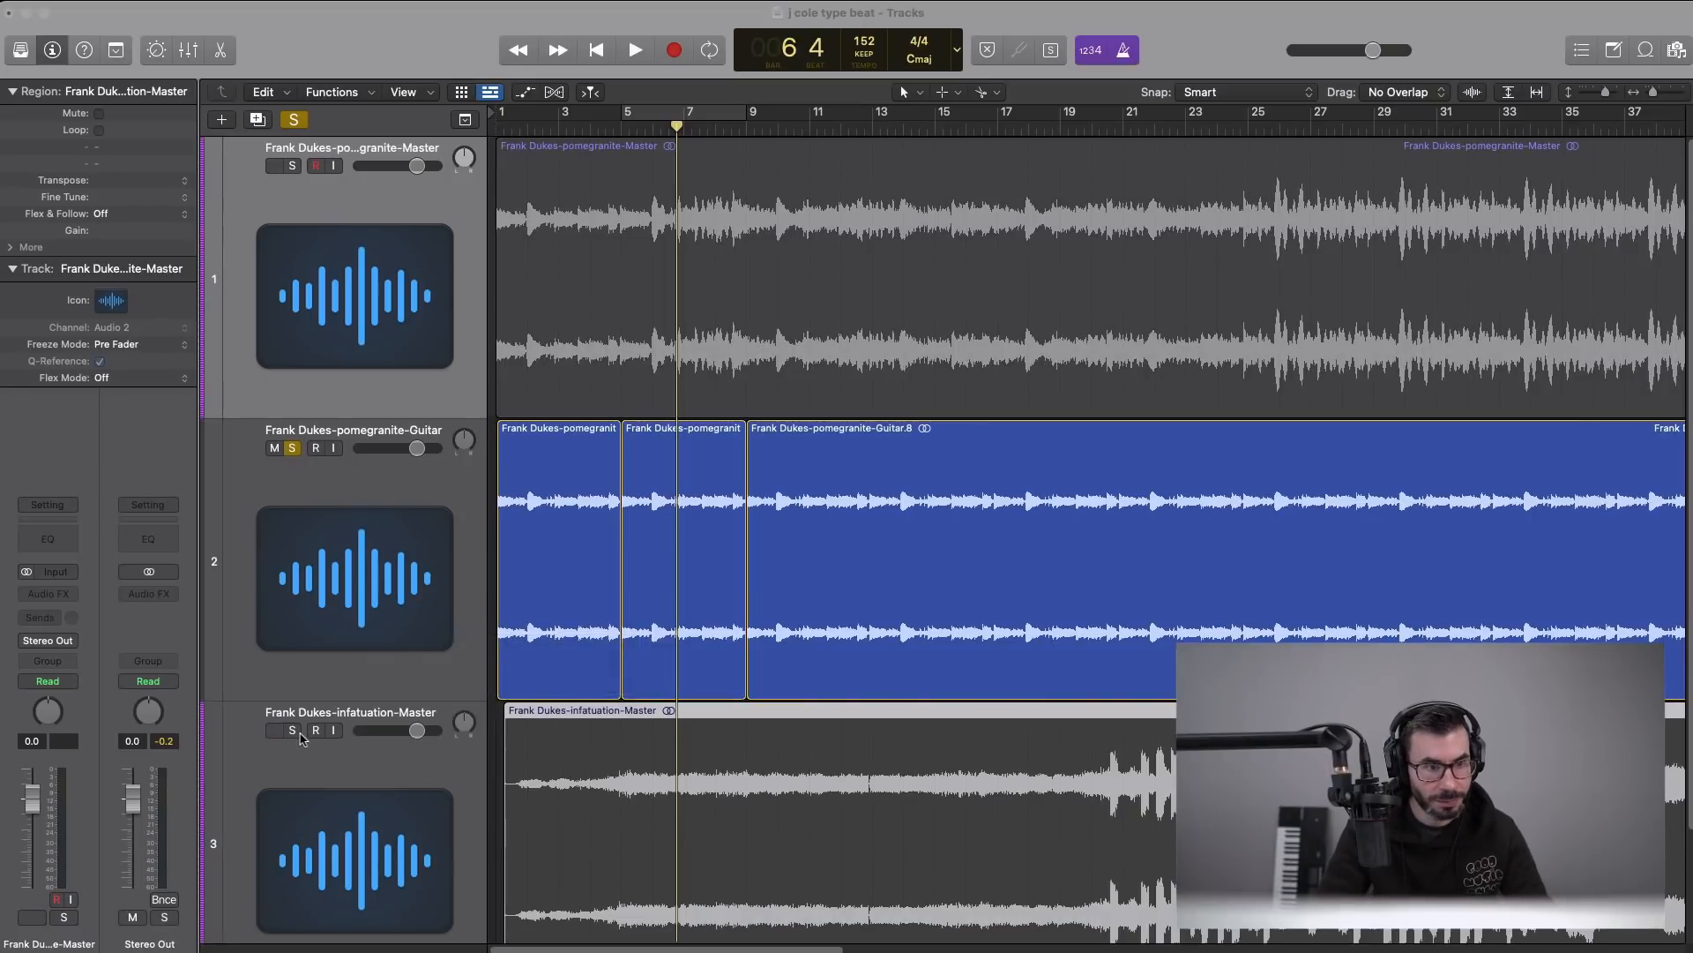
# - Solo only the infatuation-Master track and set the project tempo to 156 BPM to match its Tracklib listing
pyautogui.keyDown('alt'); pyautogui.click(292, 730); pyautogui.keyUp('alt')
pyautogui.press('space')
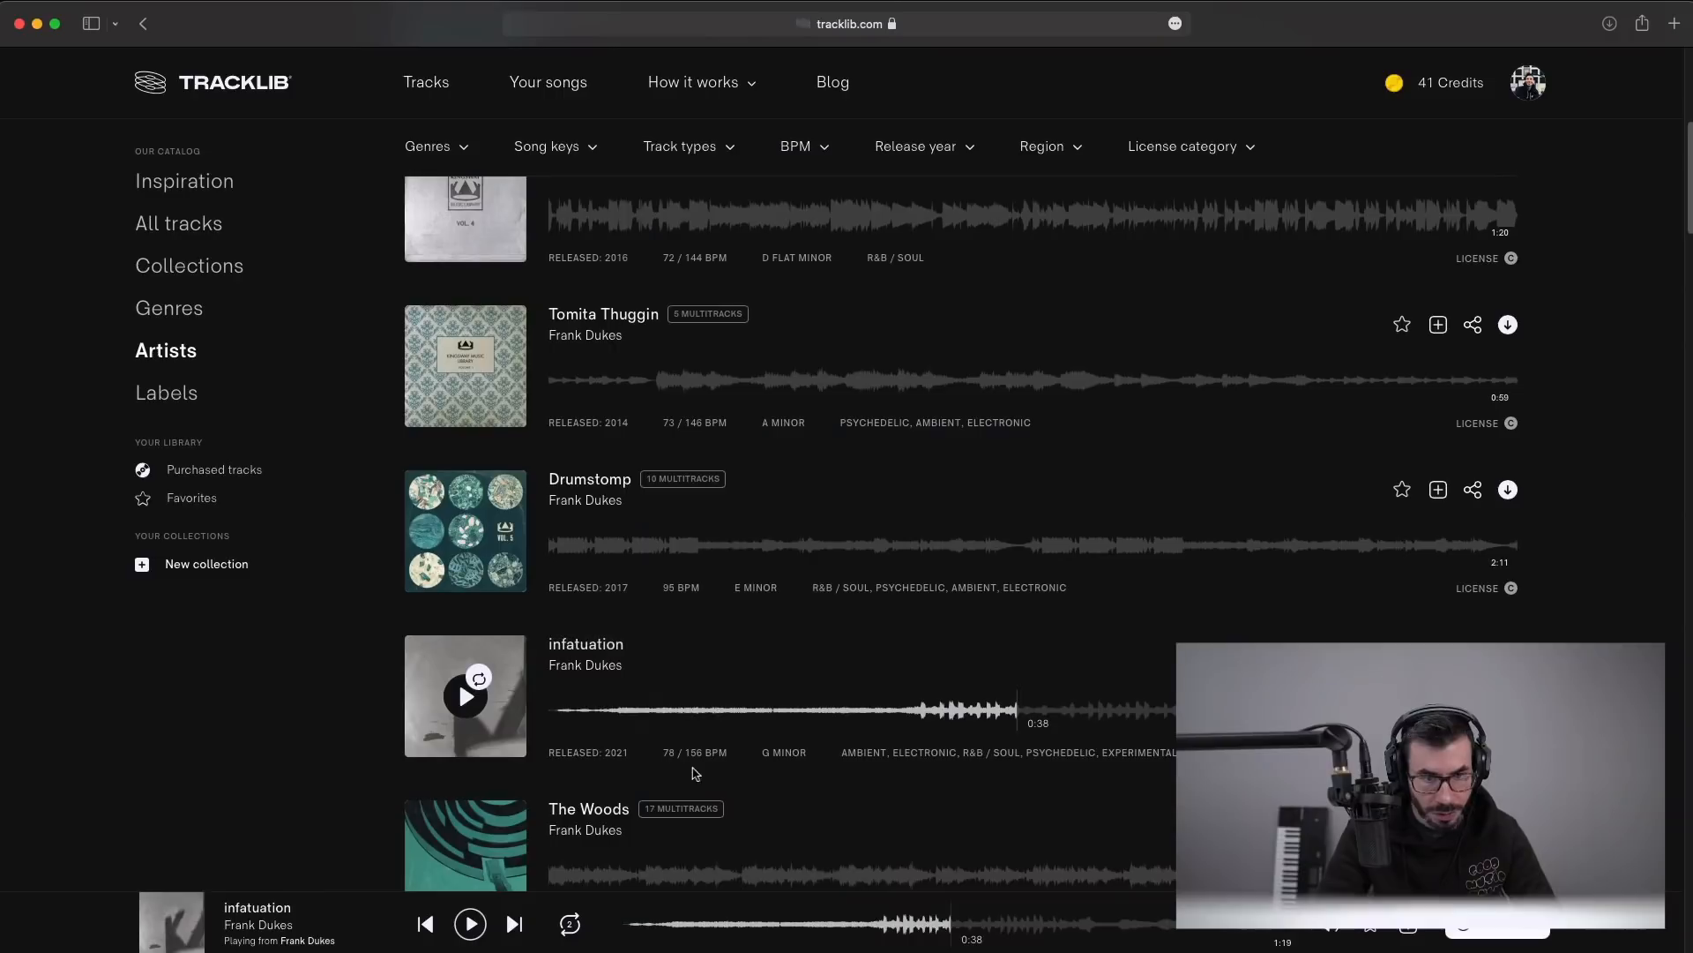
pyautogui.press('super+Tab')
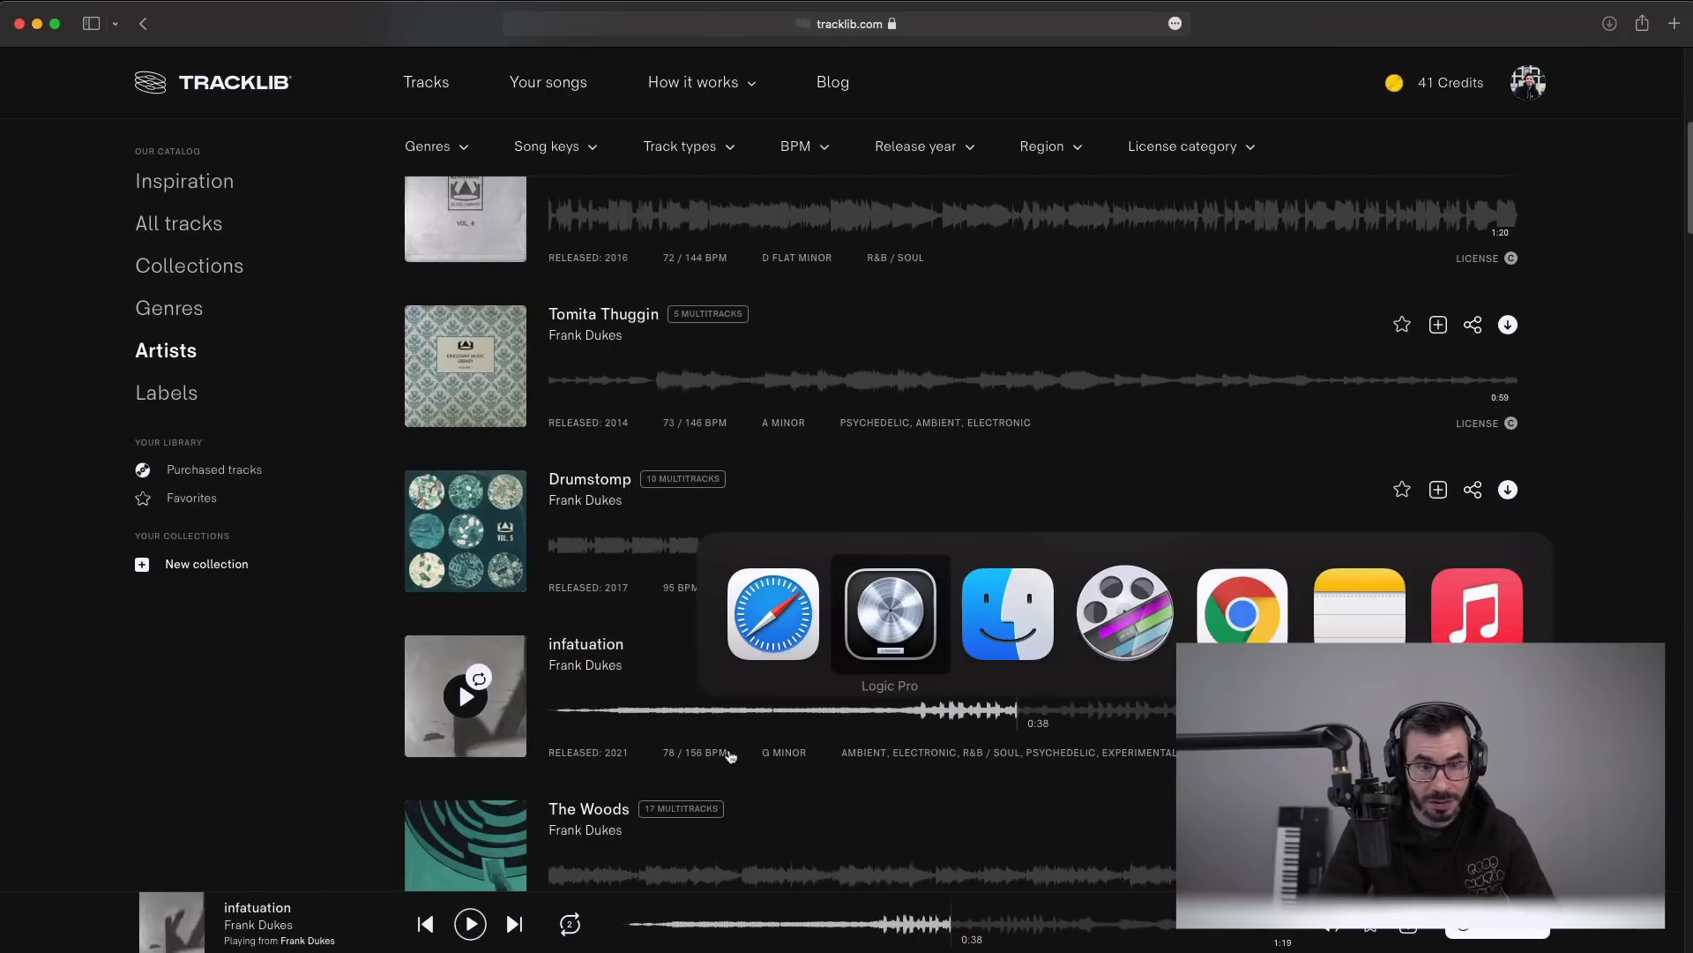
pyautogui.click(920, 626)
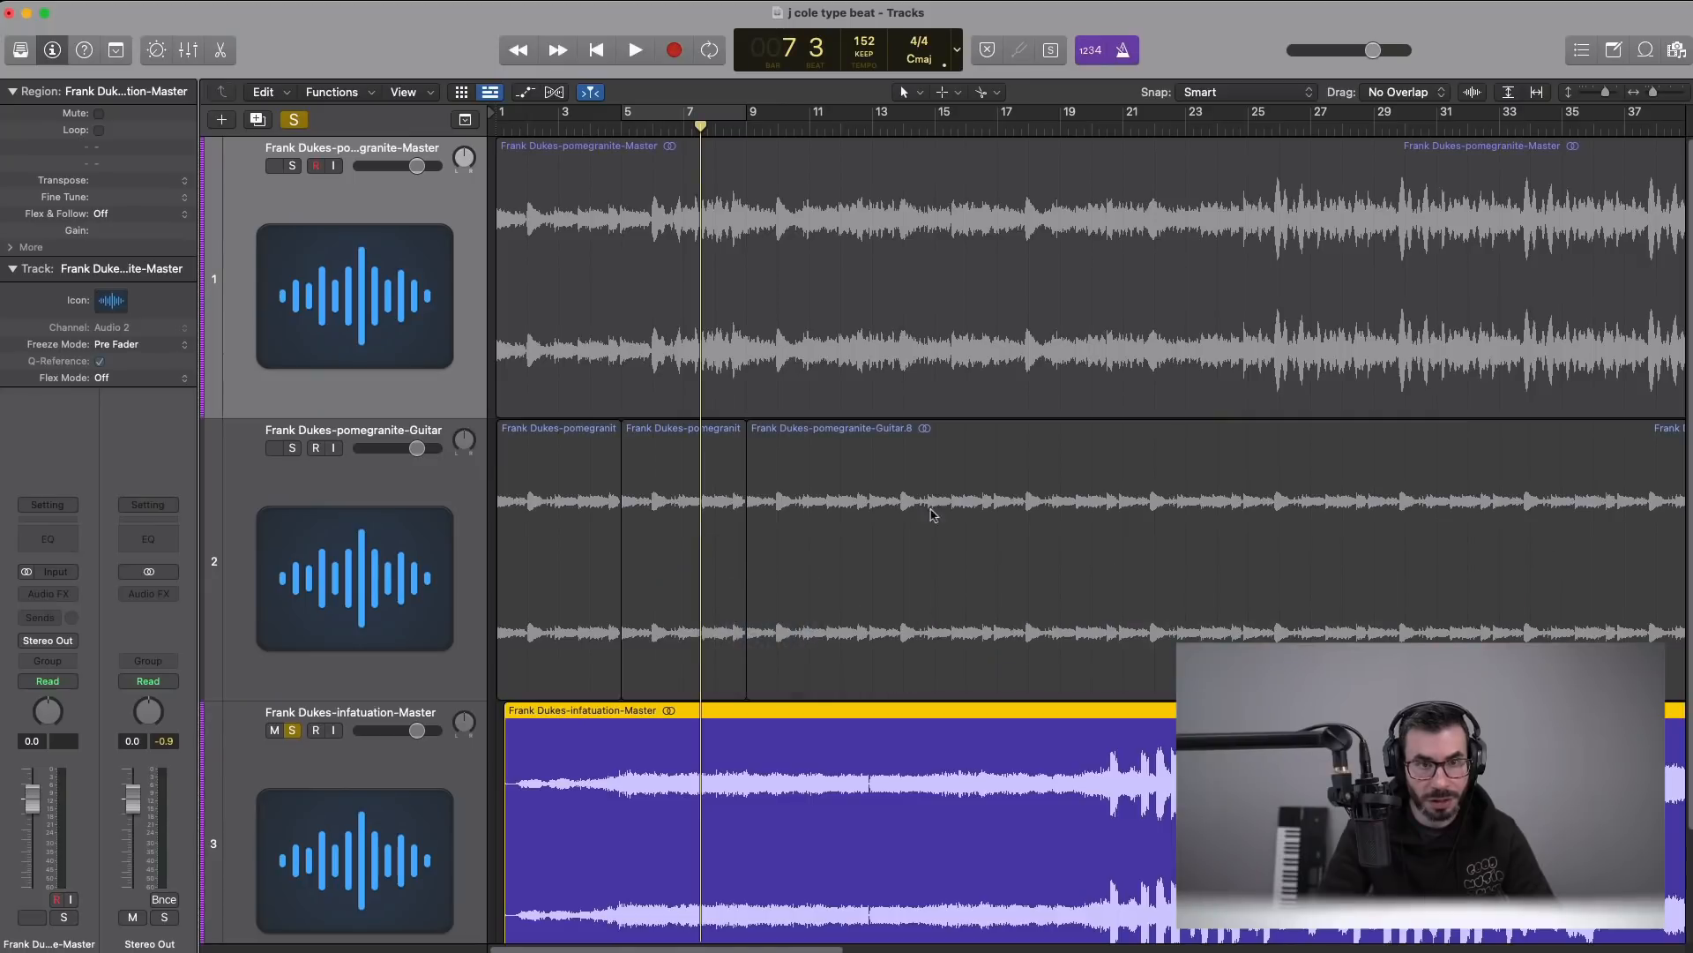
pyautogui.write('15')
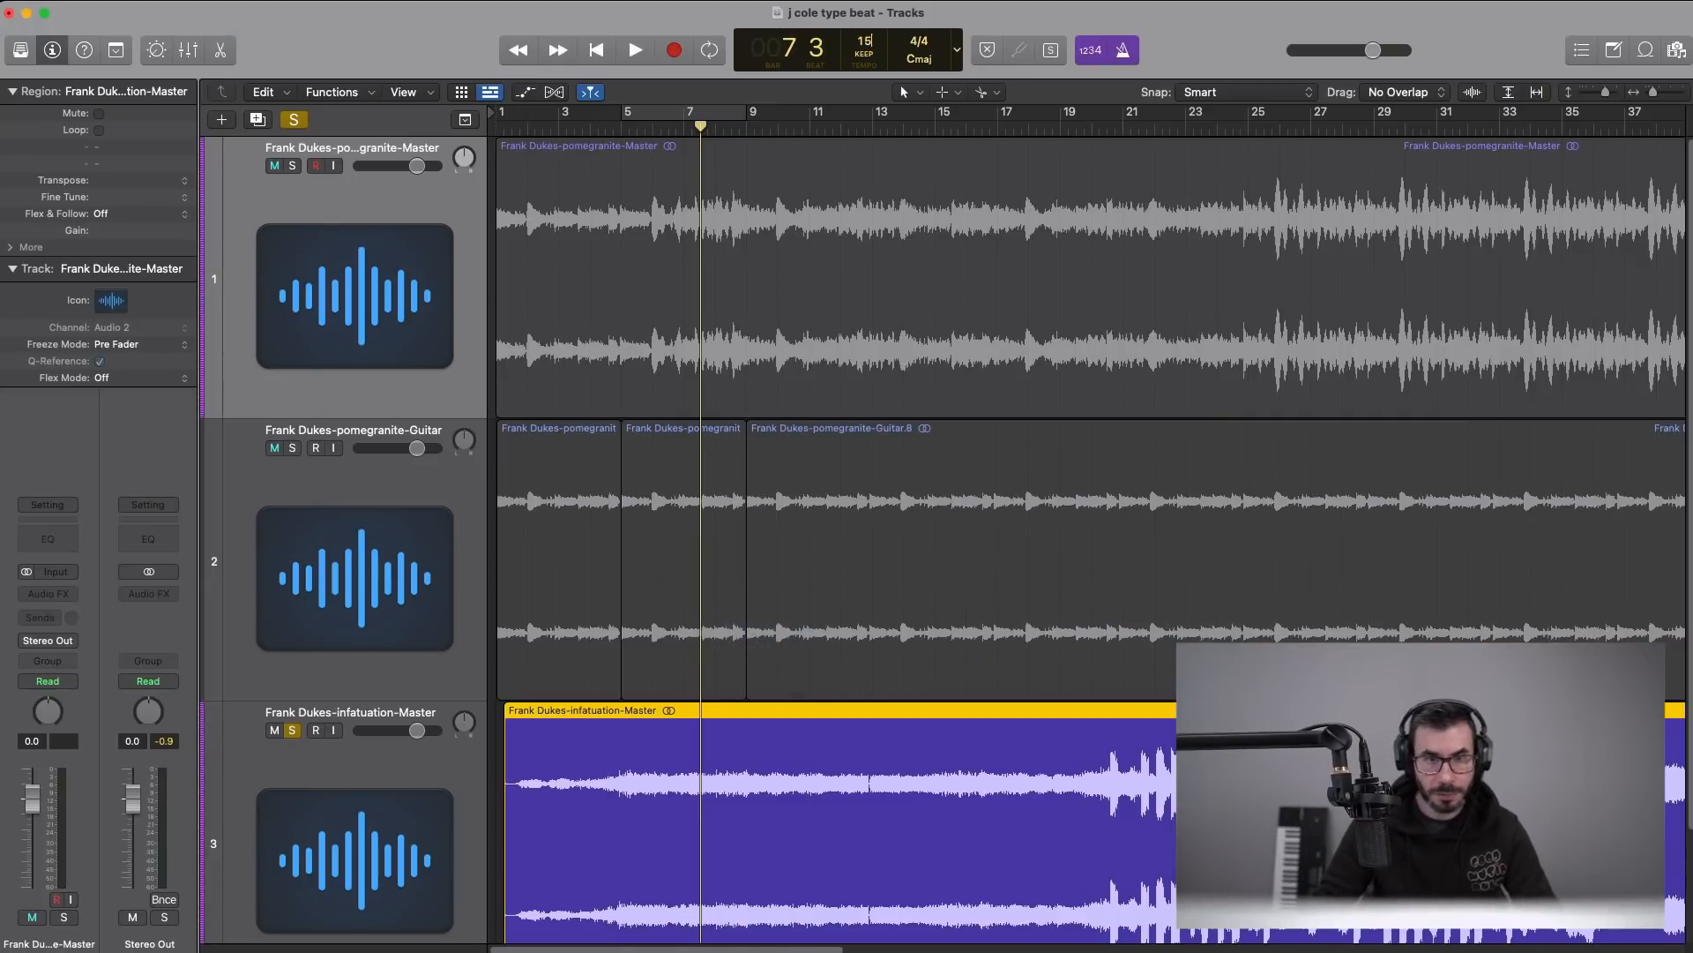
pyautogui.write('6')
pyautogui.press('Return')
# - Locate where the infatuation sample's loud hits begin and shift the region later so the first hit starts at bar 21
pyautogui.press('space')
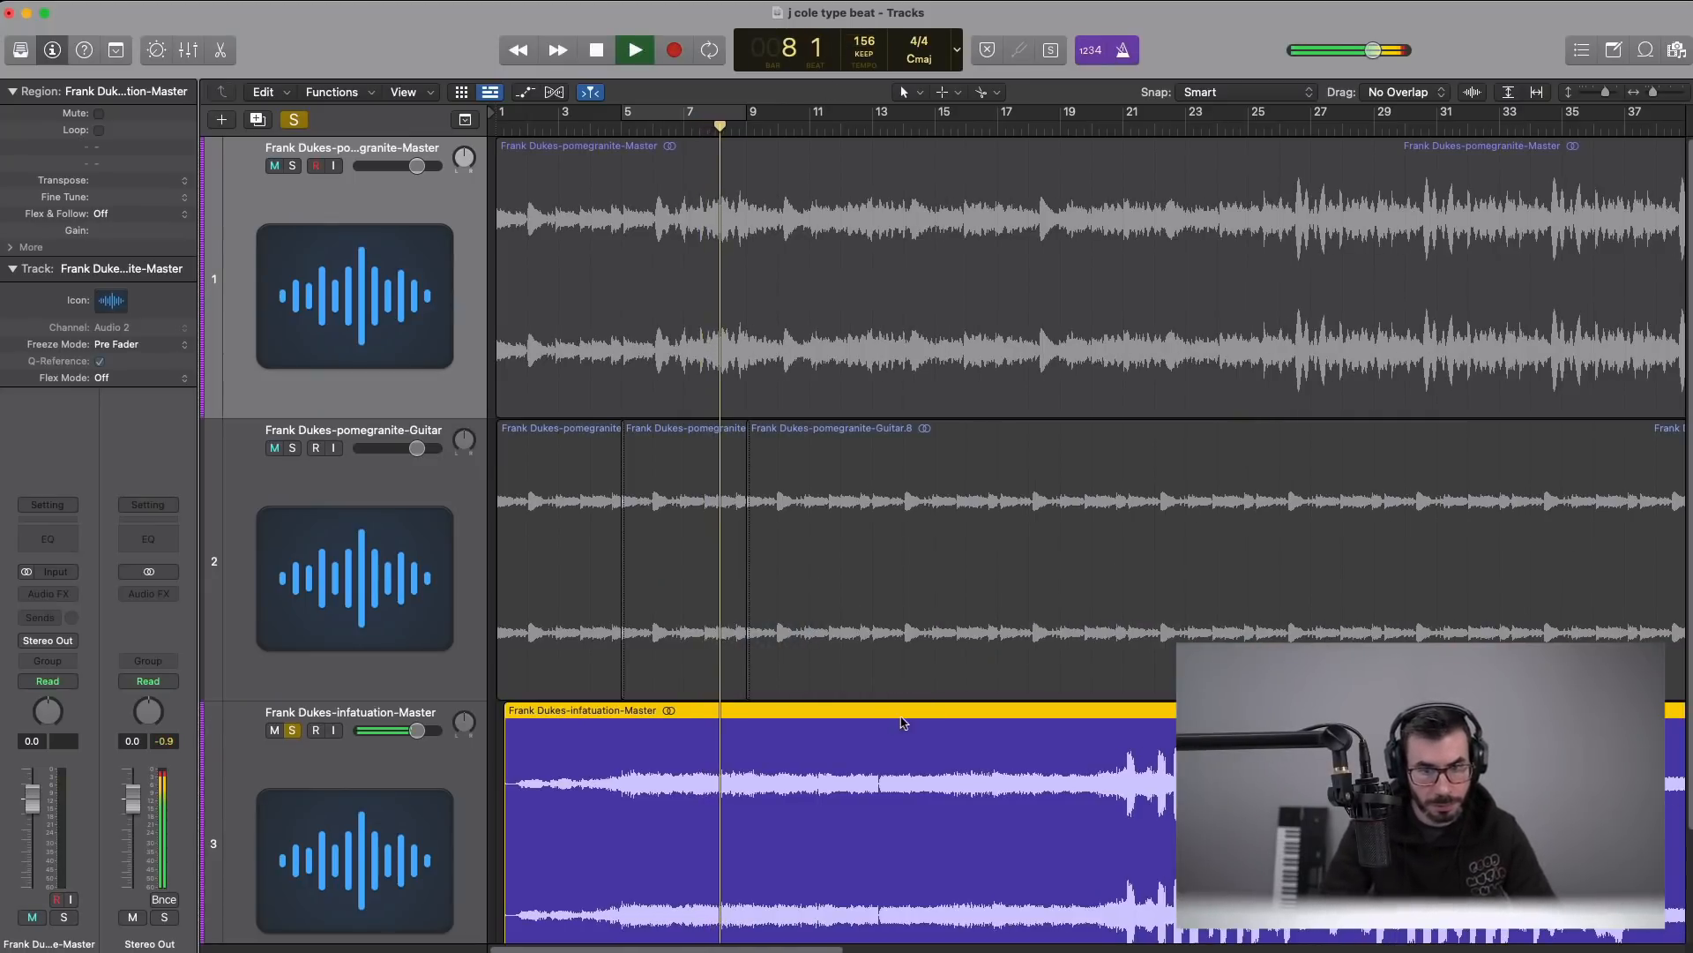
pyautogui.click(1091, 127)
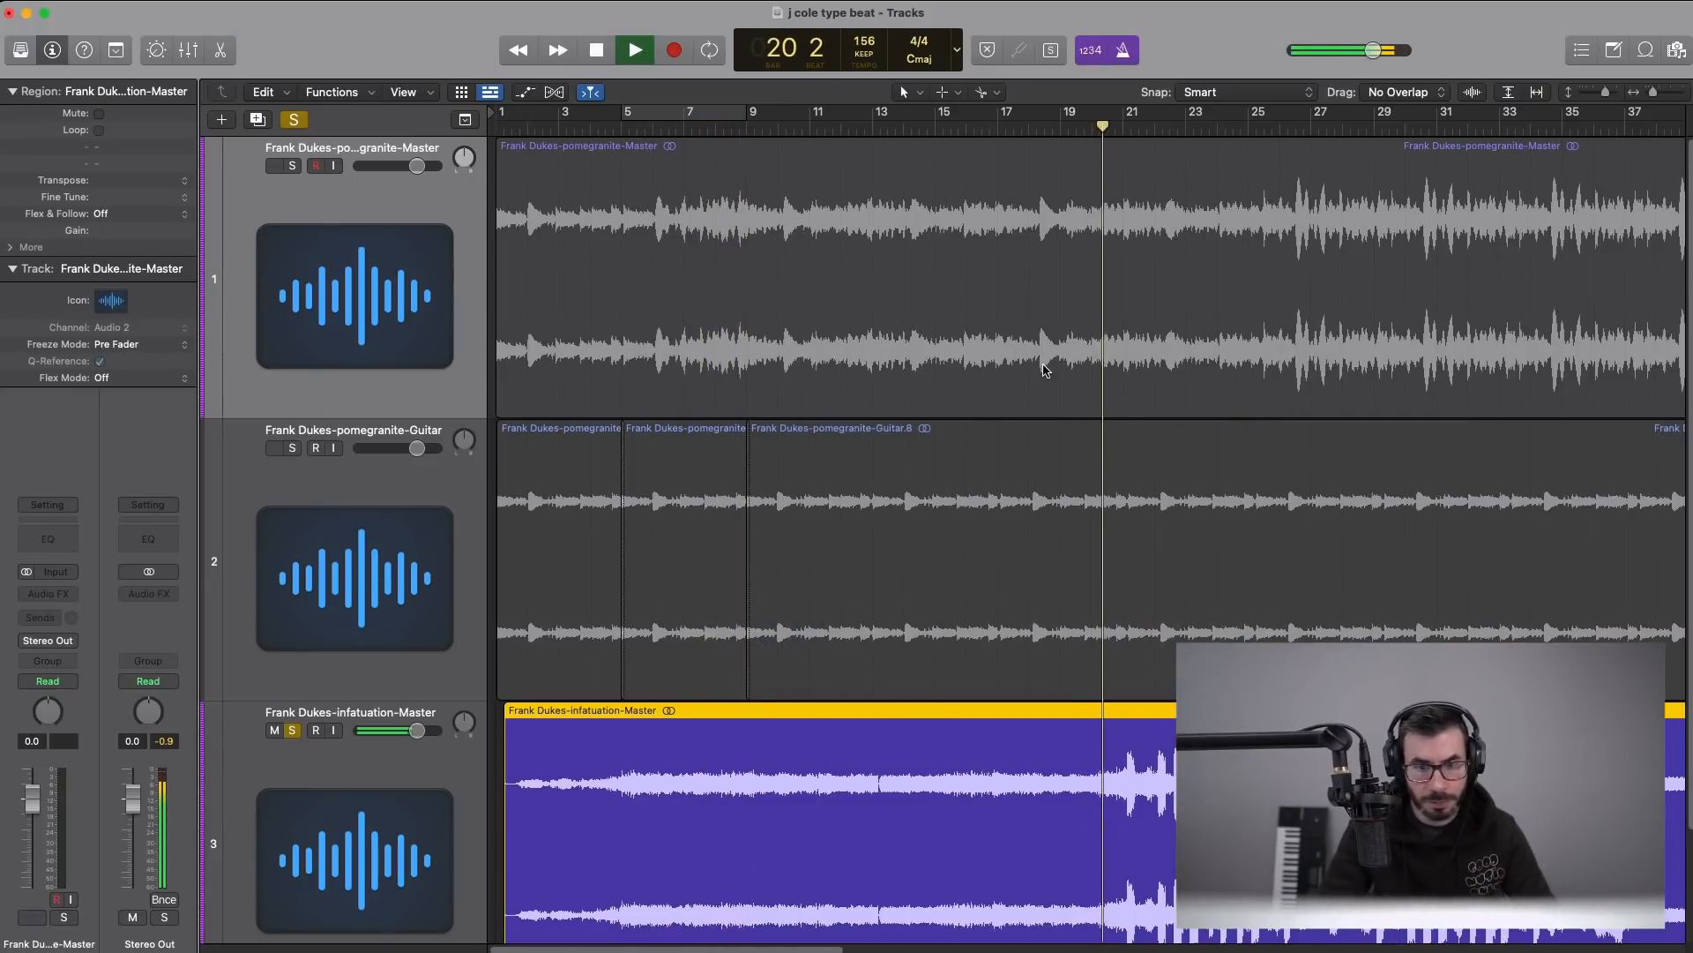
pyautogui.press('super+Right')
pyautogui.press('super+Right')
pyautogui.press('super+Right')
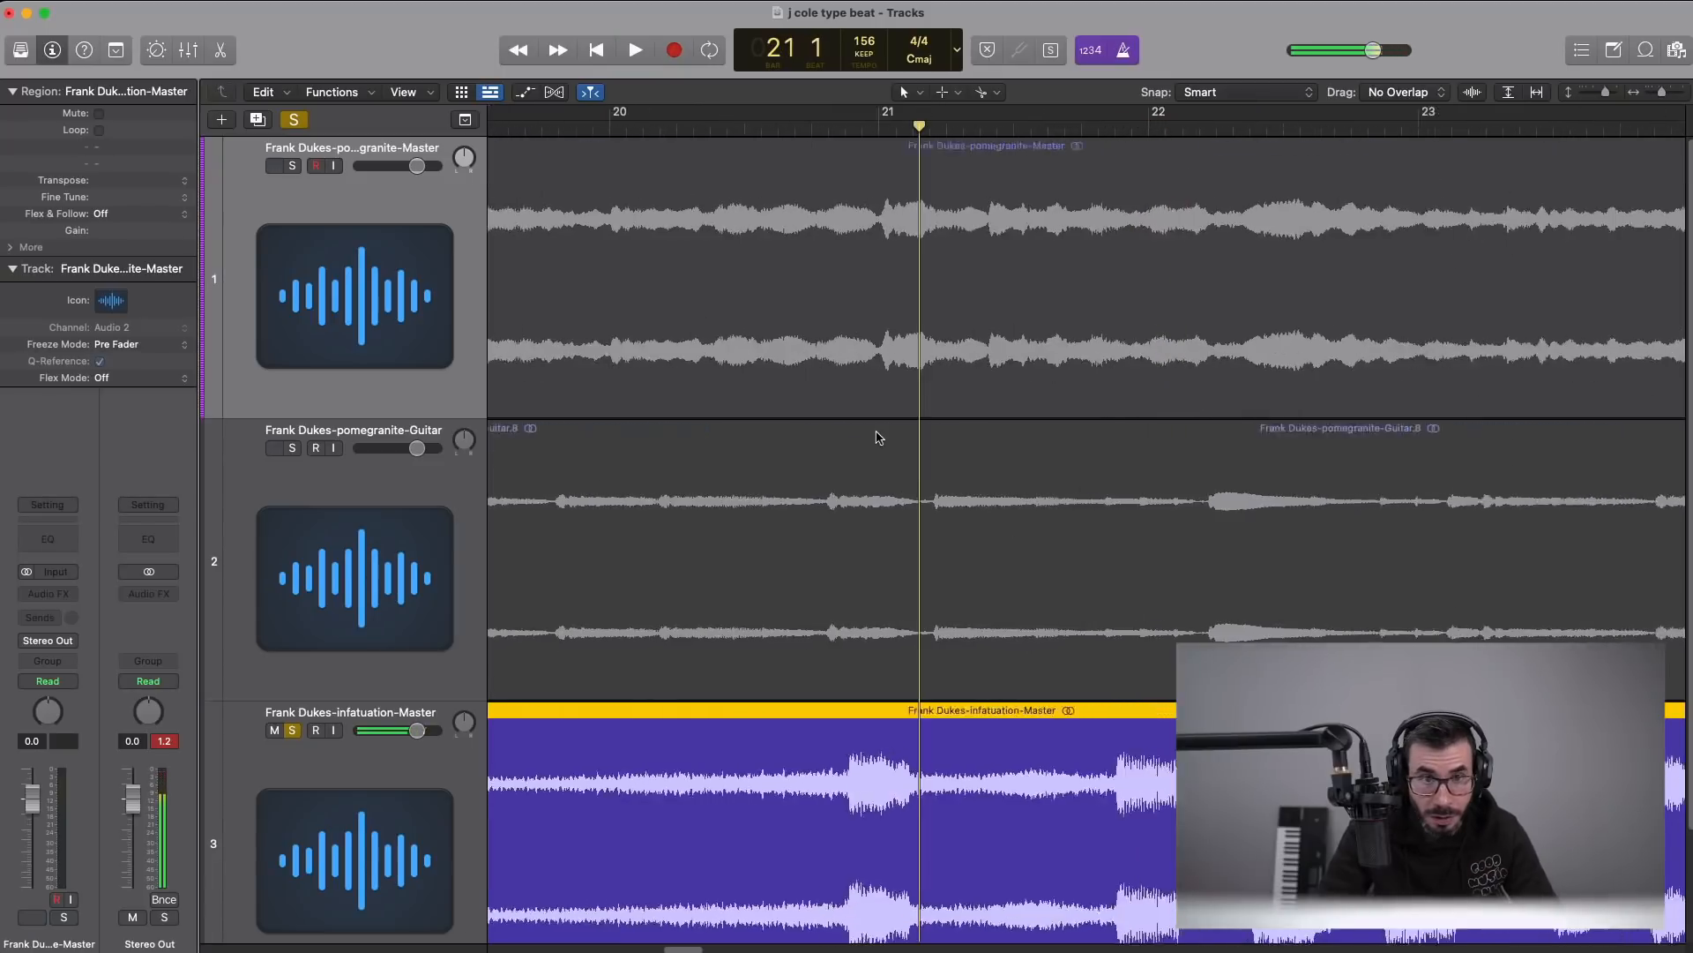
pyautogui.press('super+Right')
pyautogui.click(855, 127)
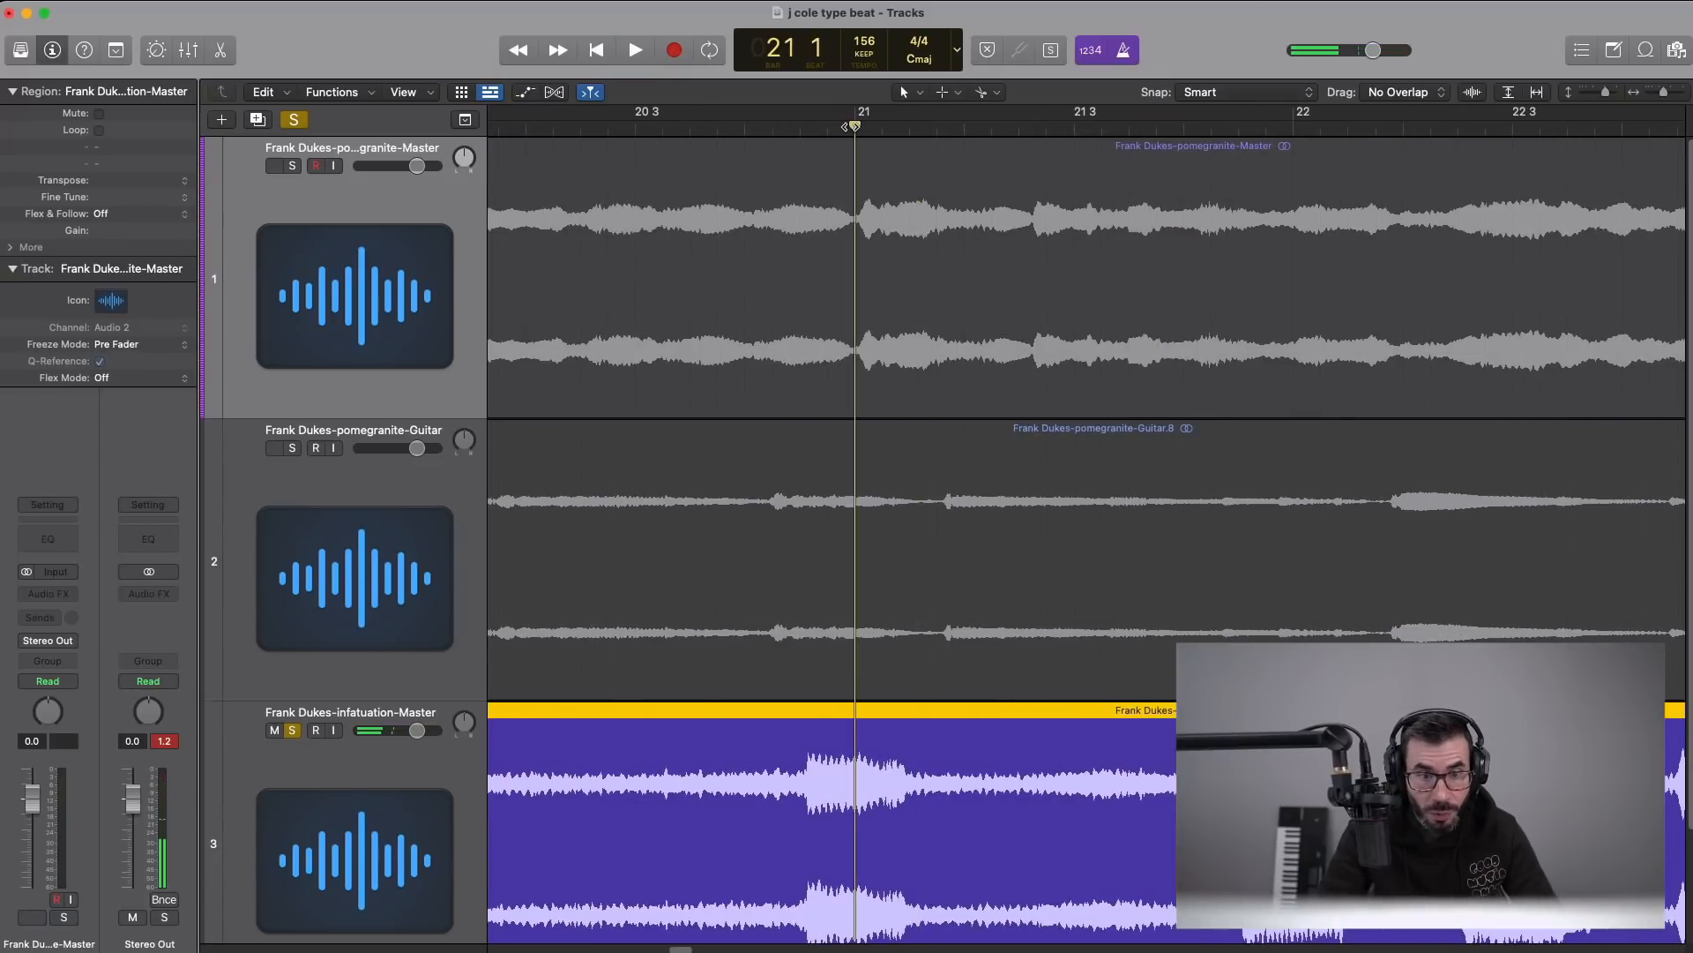
pyautogui.moveTo(748, 854); pyautogui.dragTo(796, 848)
pyautogui.press('space')
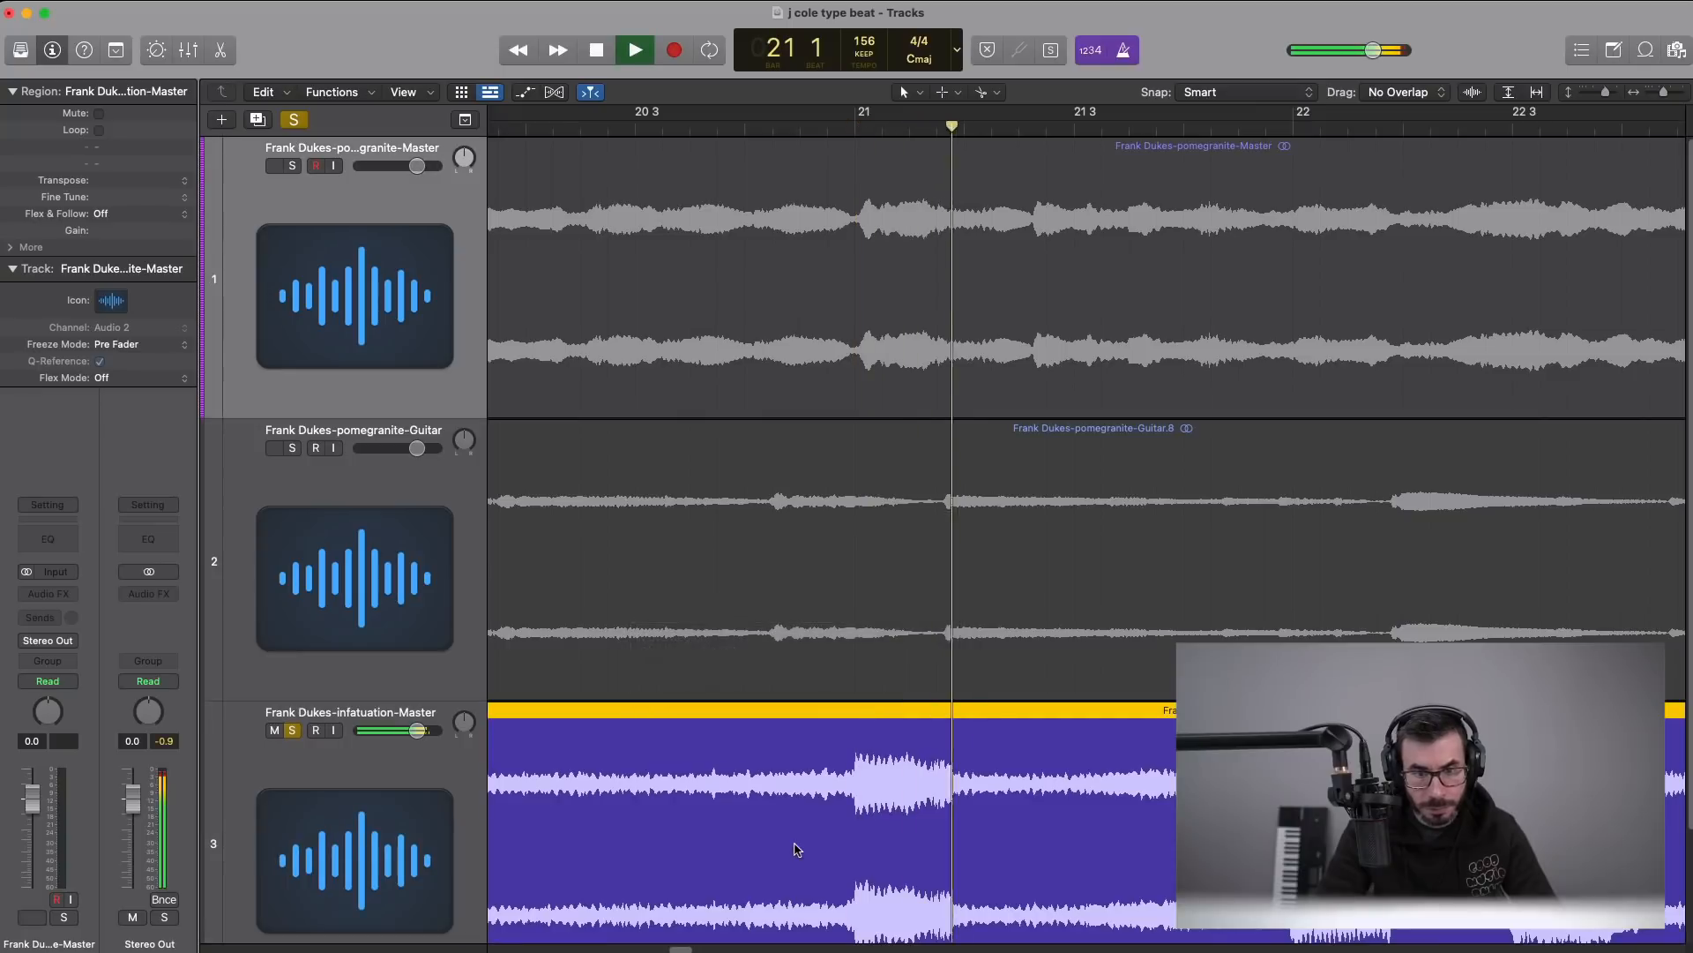
# - Listen to the realigned infatuation section and split the region at bar 21
pyautogui.press('super+Left')
pyautogui.press('super+Left')
pyautogui.press('super+Left')
pyautogui.press('super+Left')
pyautogui.press('super+Left')
pyautogui.press('super+Left')
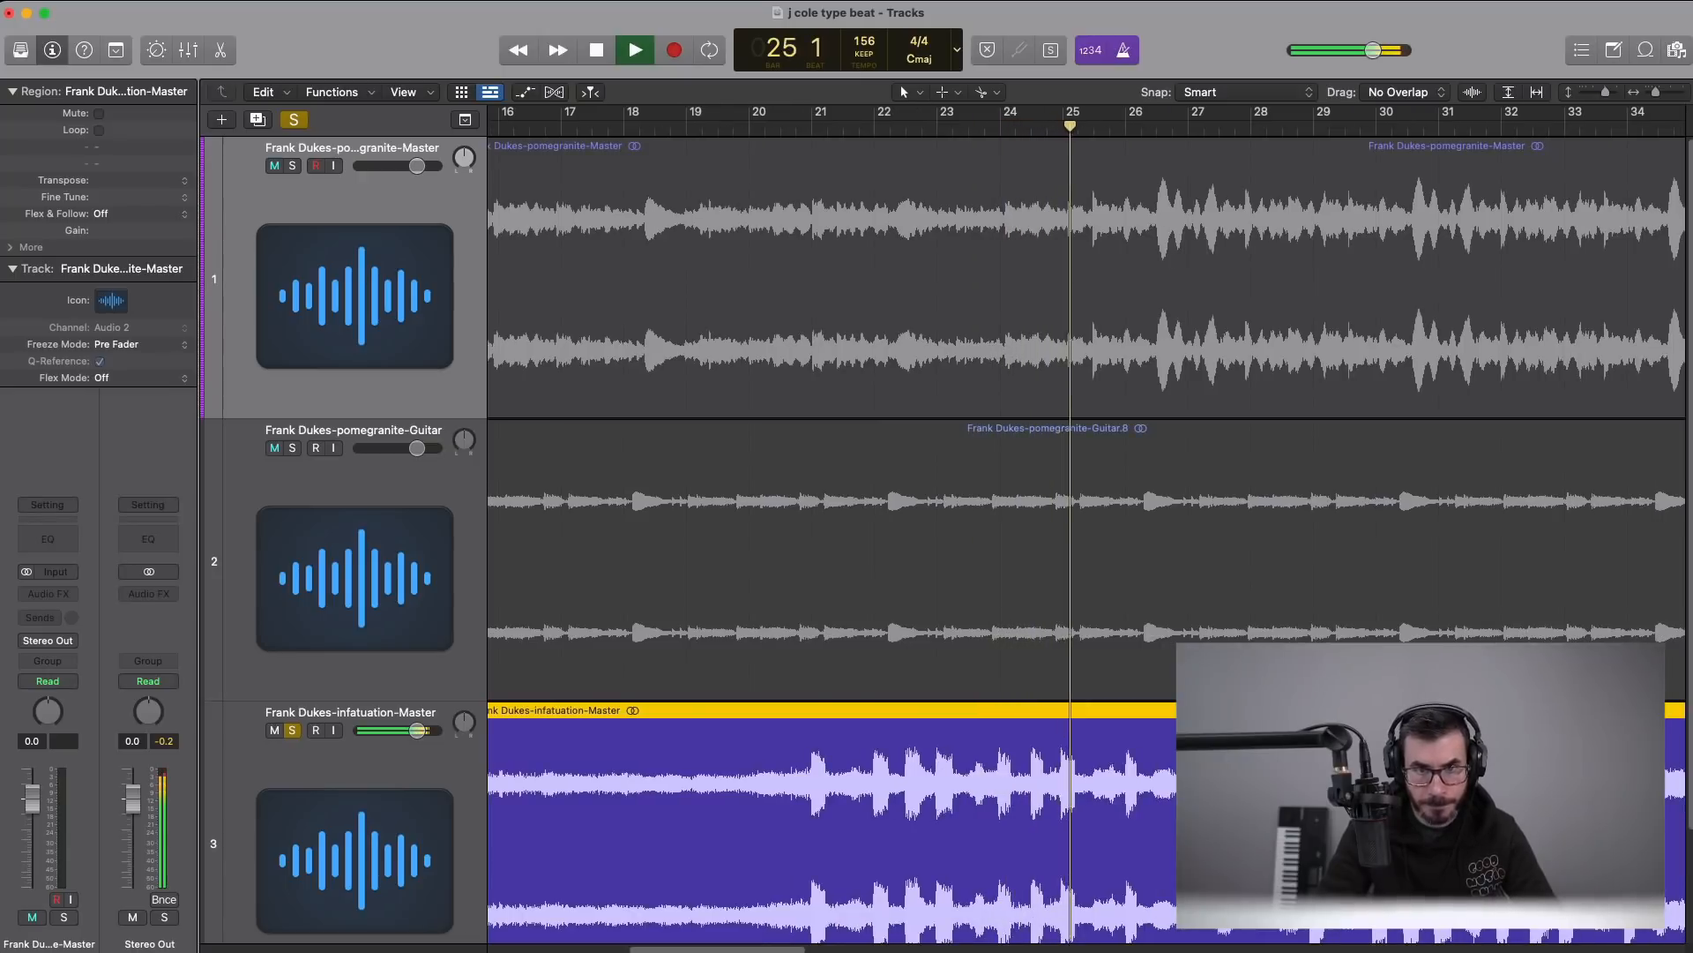
pyautogui.press('space')
pyautogui.click(810, 739)
pyautogui.press('space')
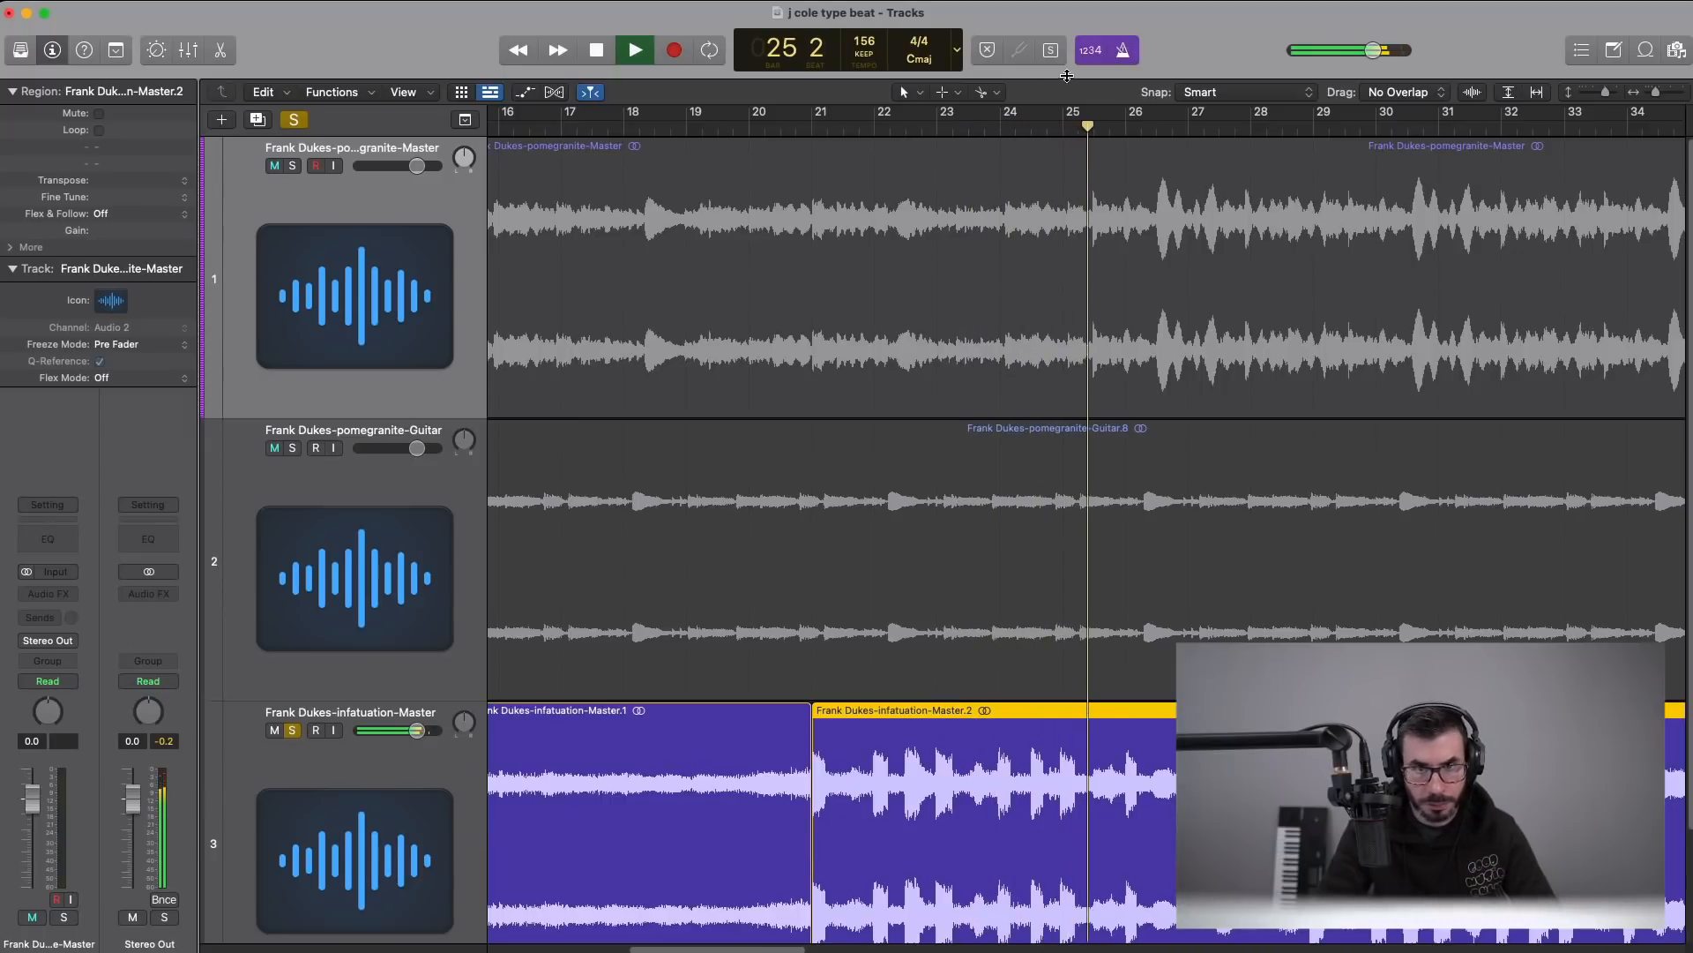
# - Split the infatuation region at bar 25 and mute the part after the split
pyautogui.press('space')
pyautogui.click(1062, 127)
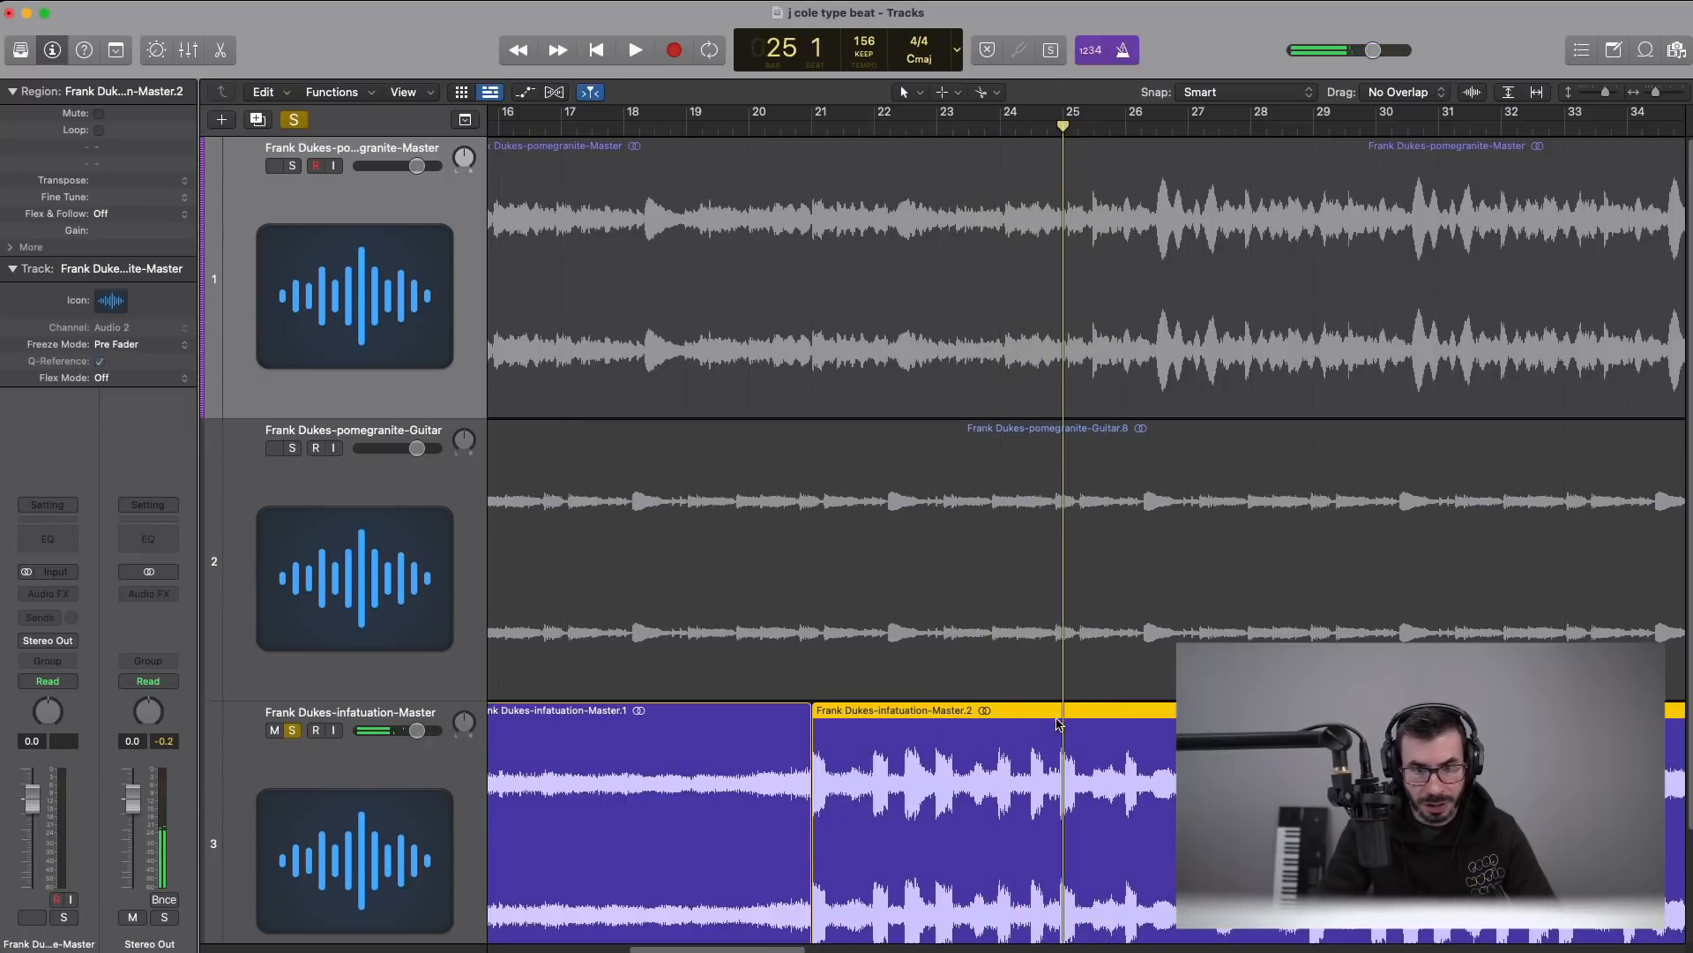
pyautogui.click(1061, 725)
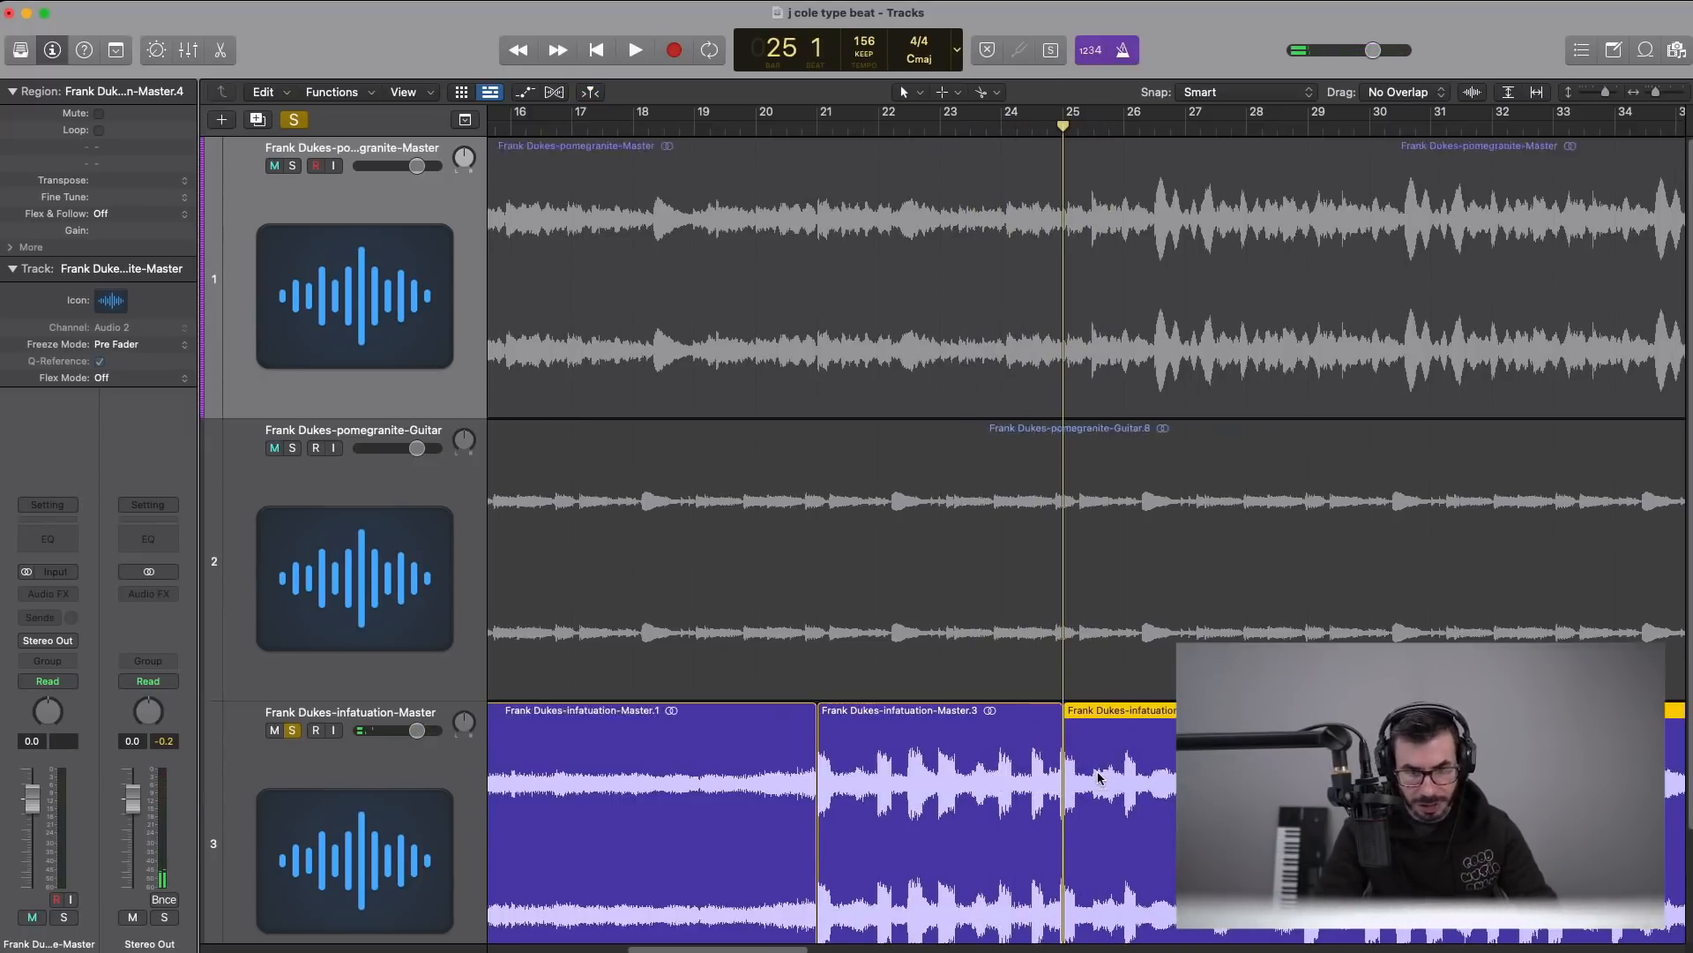
pyautogui.press('super+Left')
pyautogui.hotkey('ctrl', 'm')
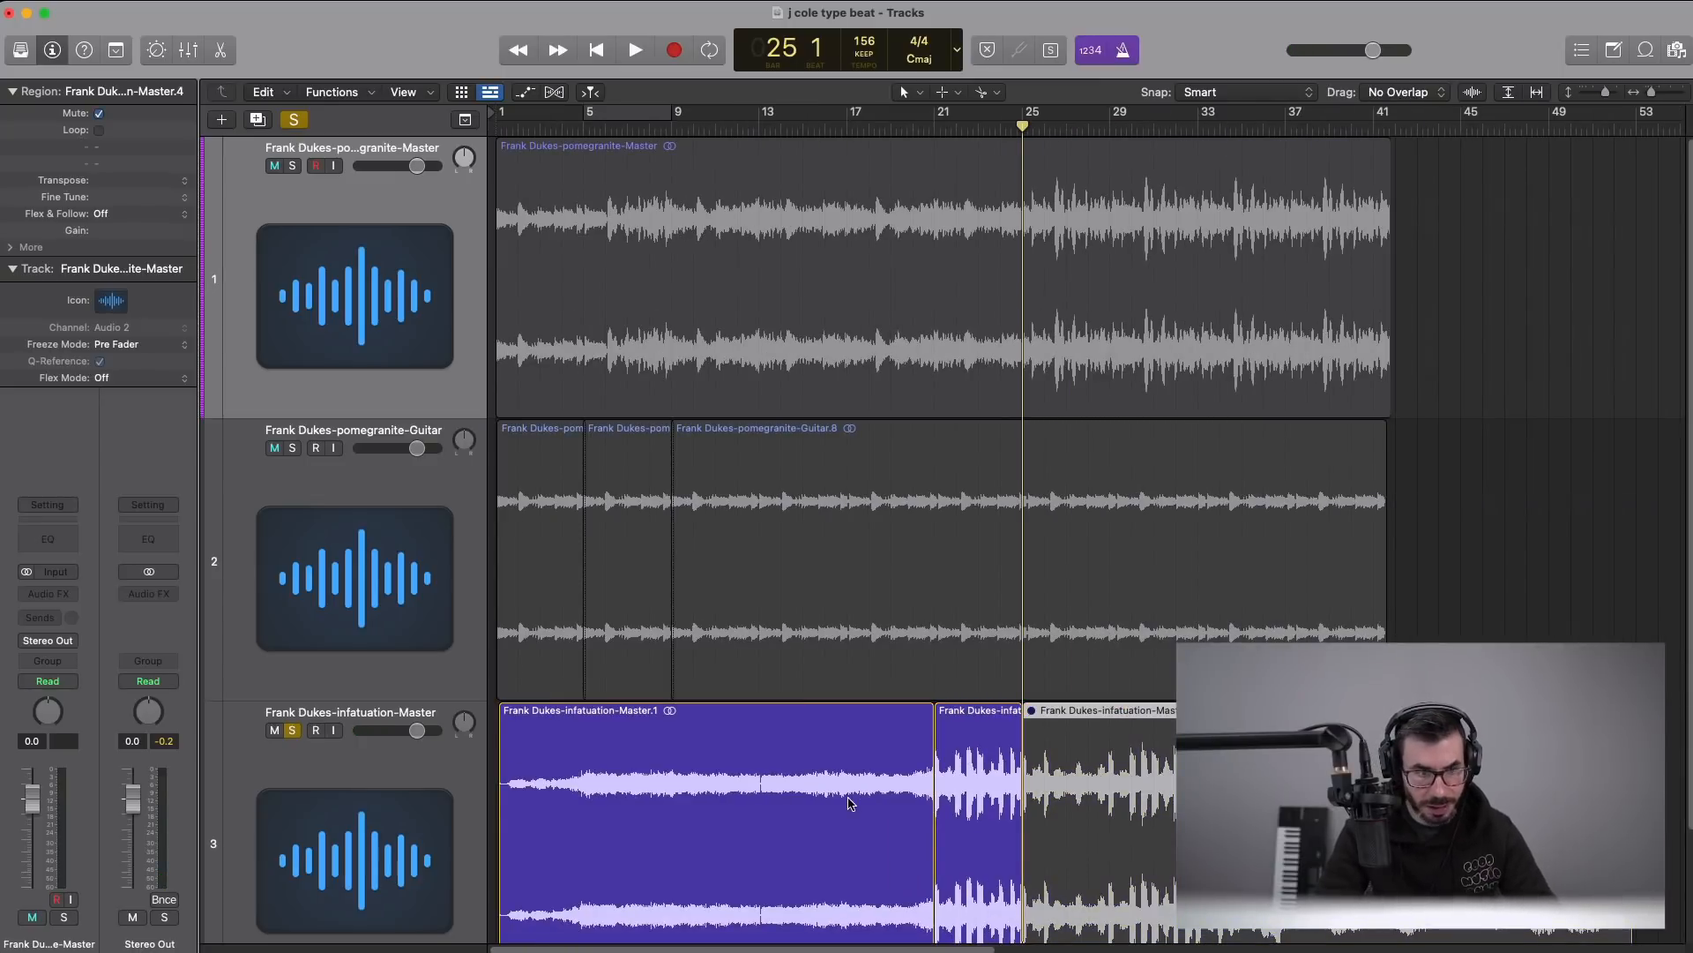
# - Create a new audio track below infatuation-Master and move the bar 21–25 infatuation section onto it at bar 1
pyautogui.press('super+Up')
pyautogui.click(349, 779)
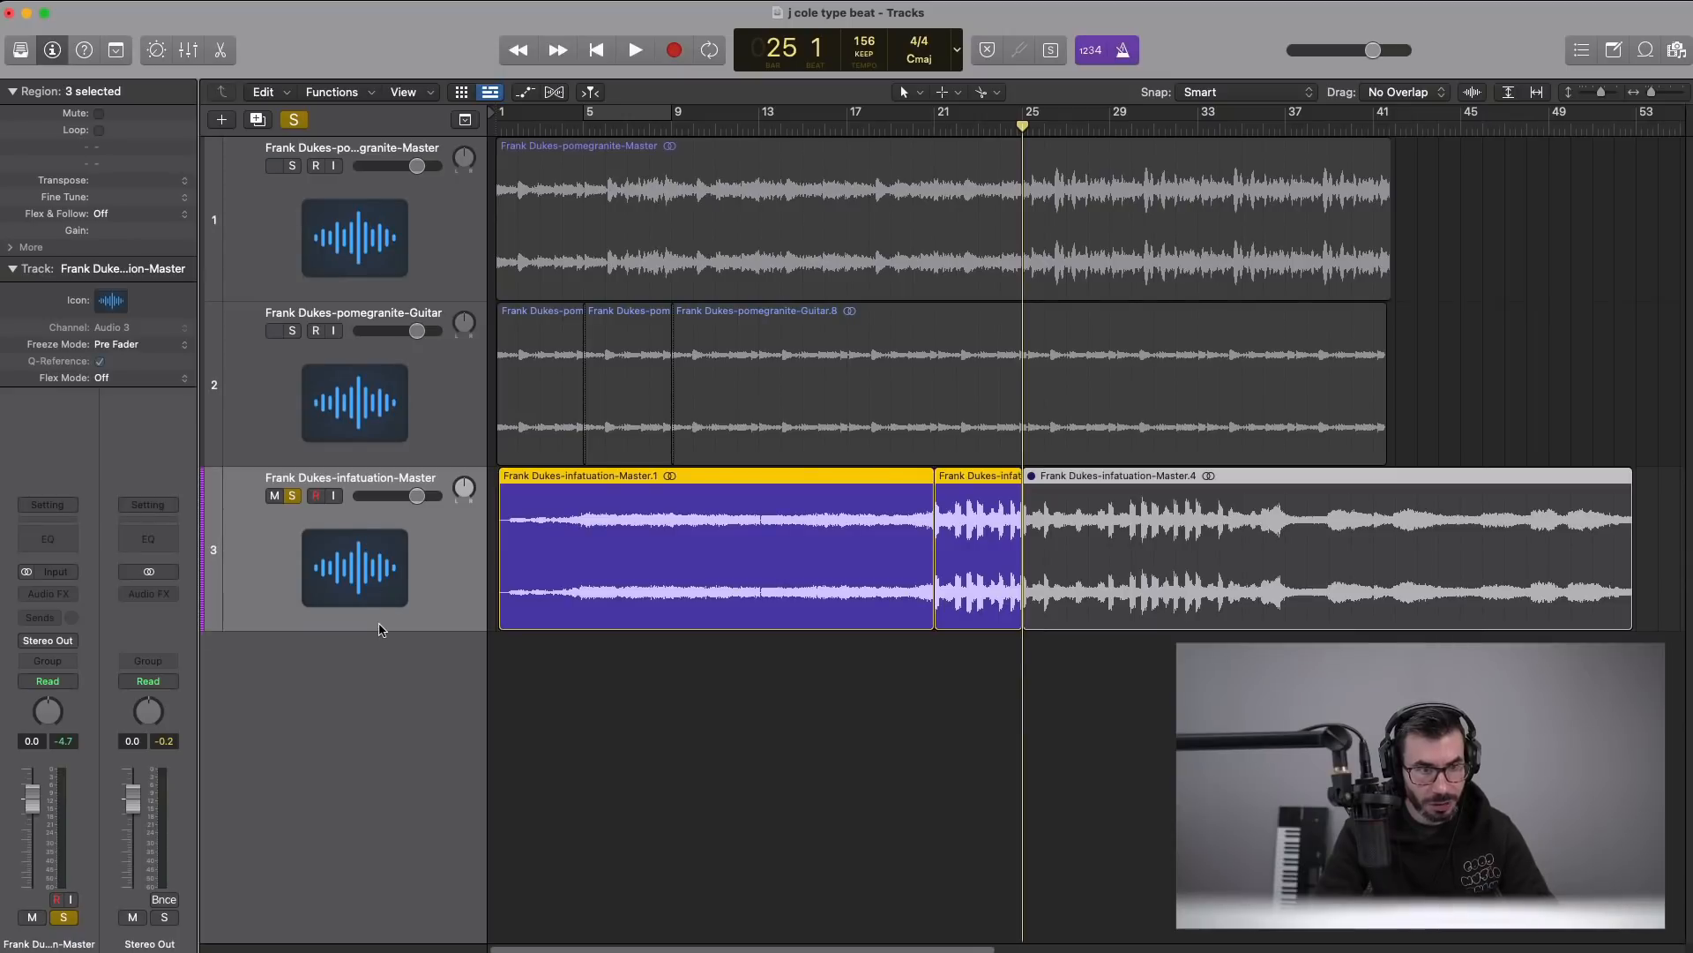
pyautogui.doubleClick(382, 634)
pyautogui.moveTo(970, 564); pyautogui.dragTo(534, 729)
# - Create a new audio track below pomegranite-Guitar and move the guitar chop from bars 5–9 onto it at bar 1
pyautogui.click(366, 398)
pyautogui.press('super+d')
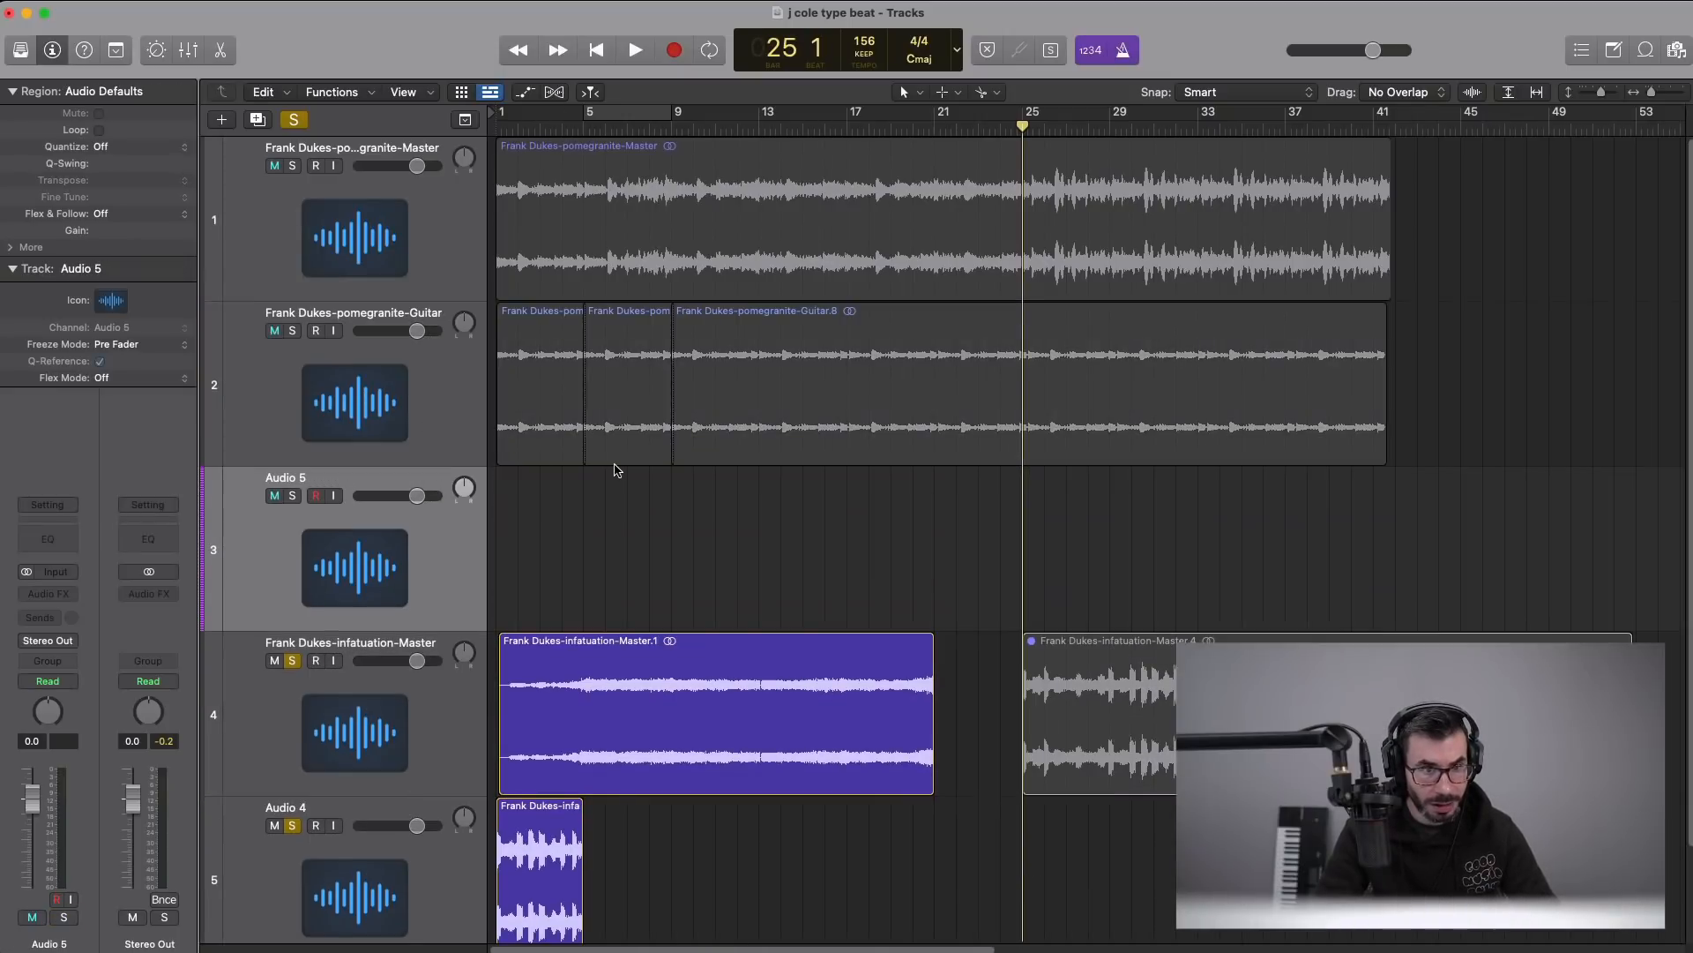
pyautogui.moveTo(632, 435); pyautogui.dragTo(507, 555)
# - Mute the leftover infatuation-Master regions and their track, and hide the three original sample tracks
pyautogui.click(296, 652)
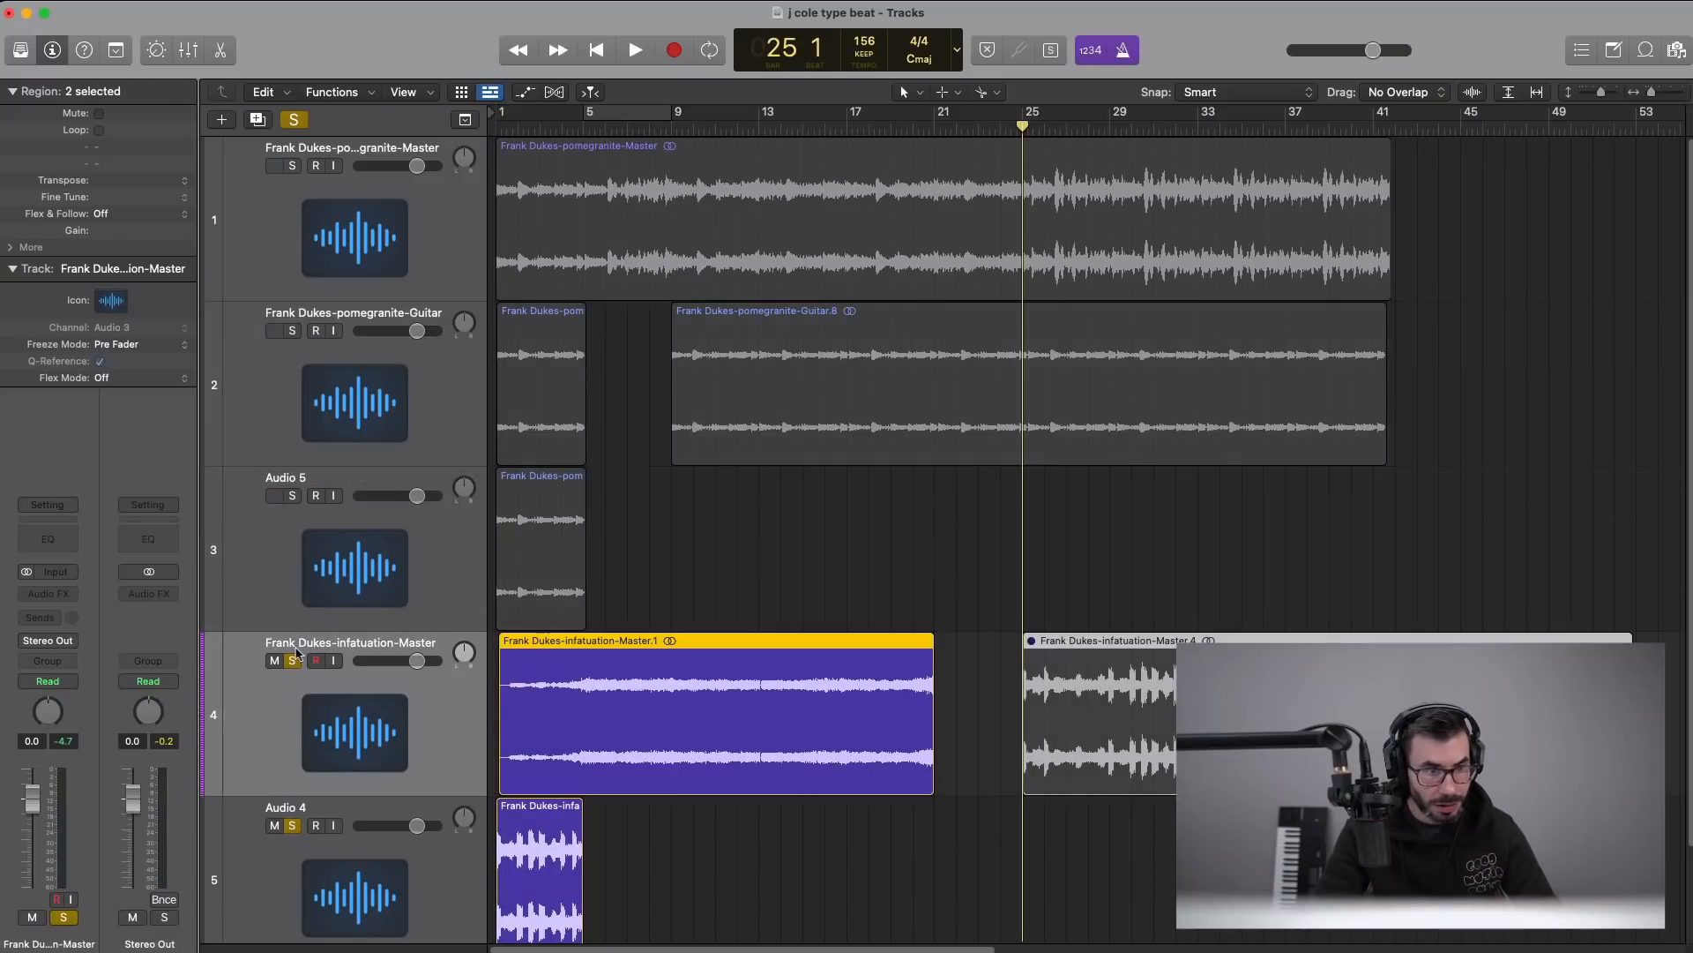
pyautogui.hotkey('ctrl', 'm')
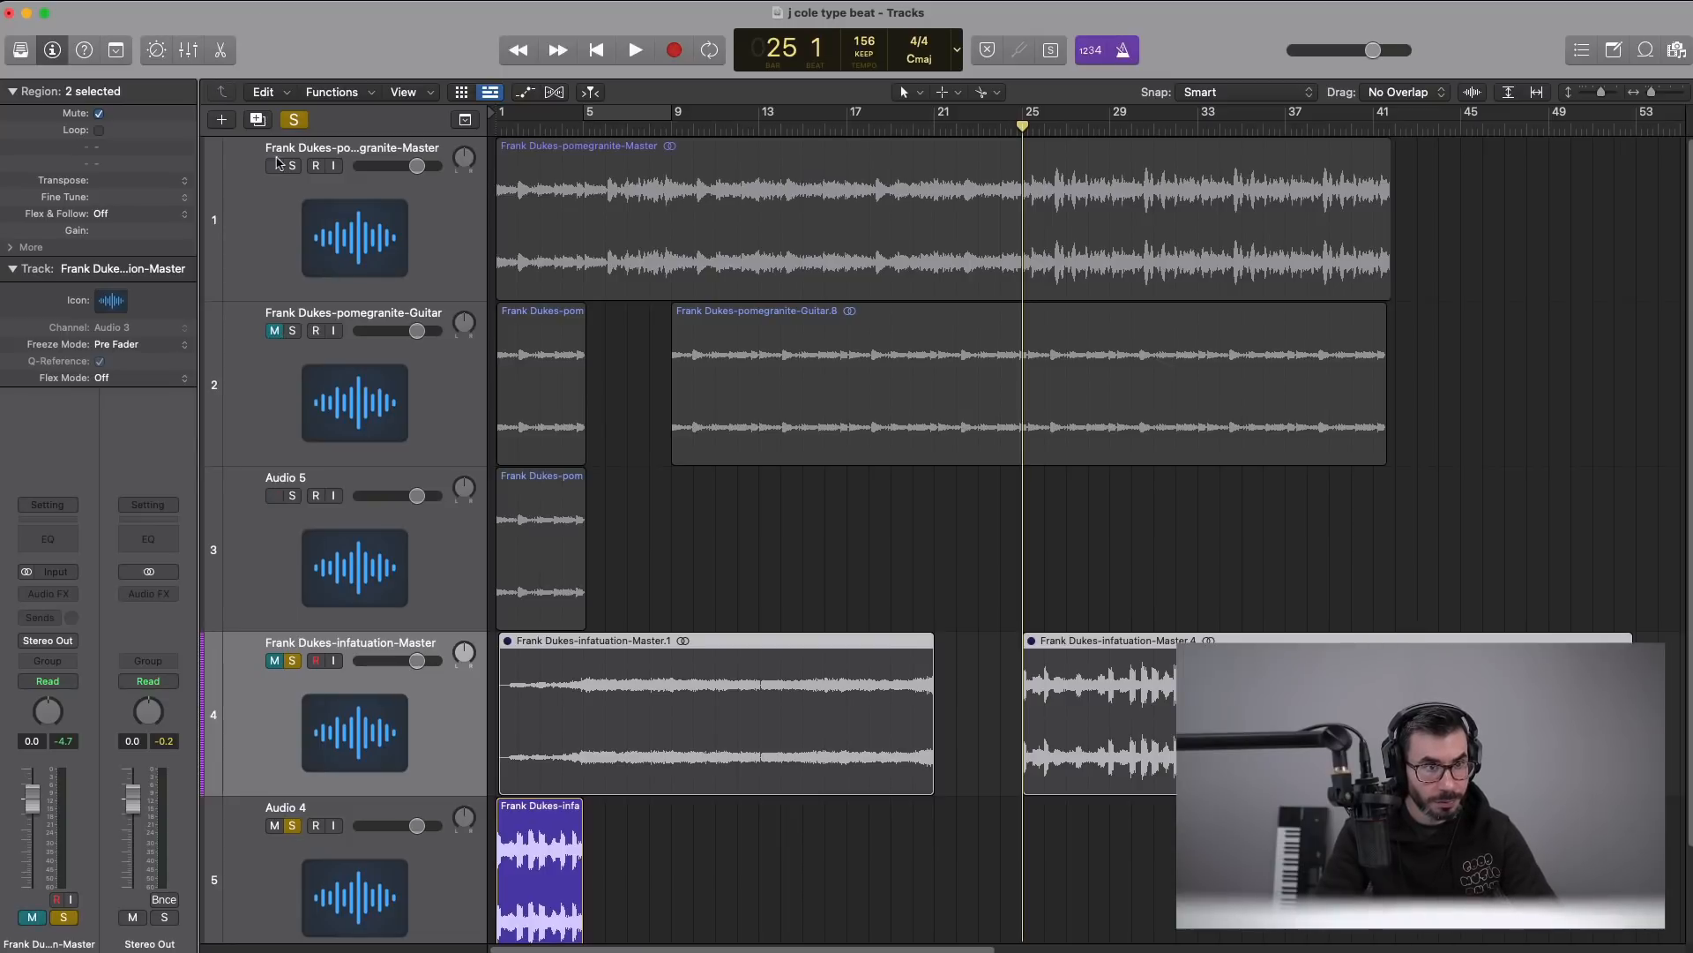
pyautogui.press('h')
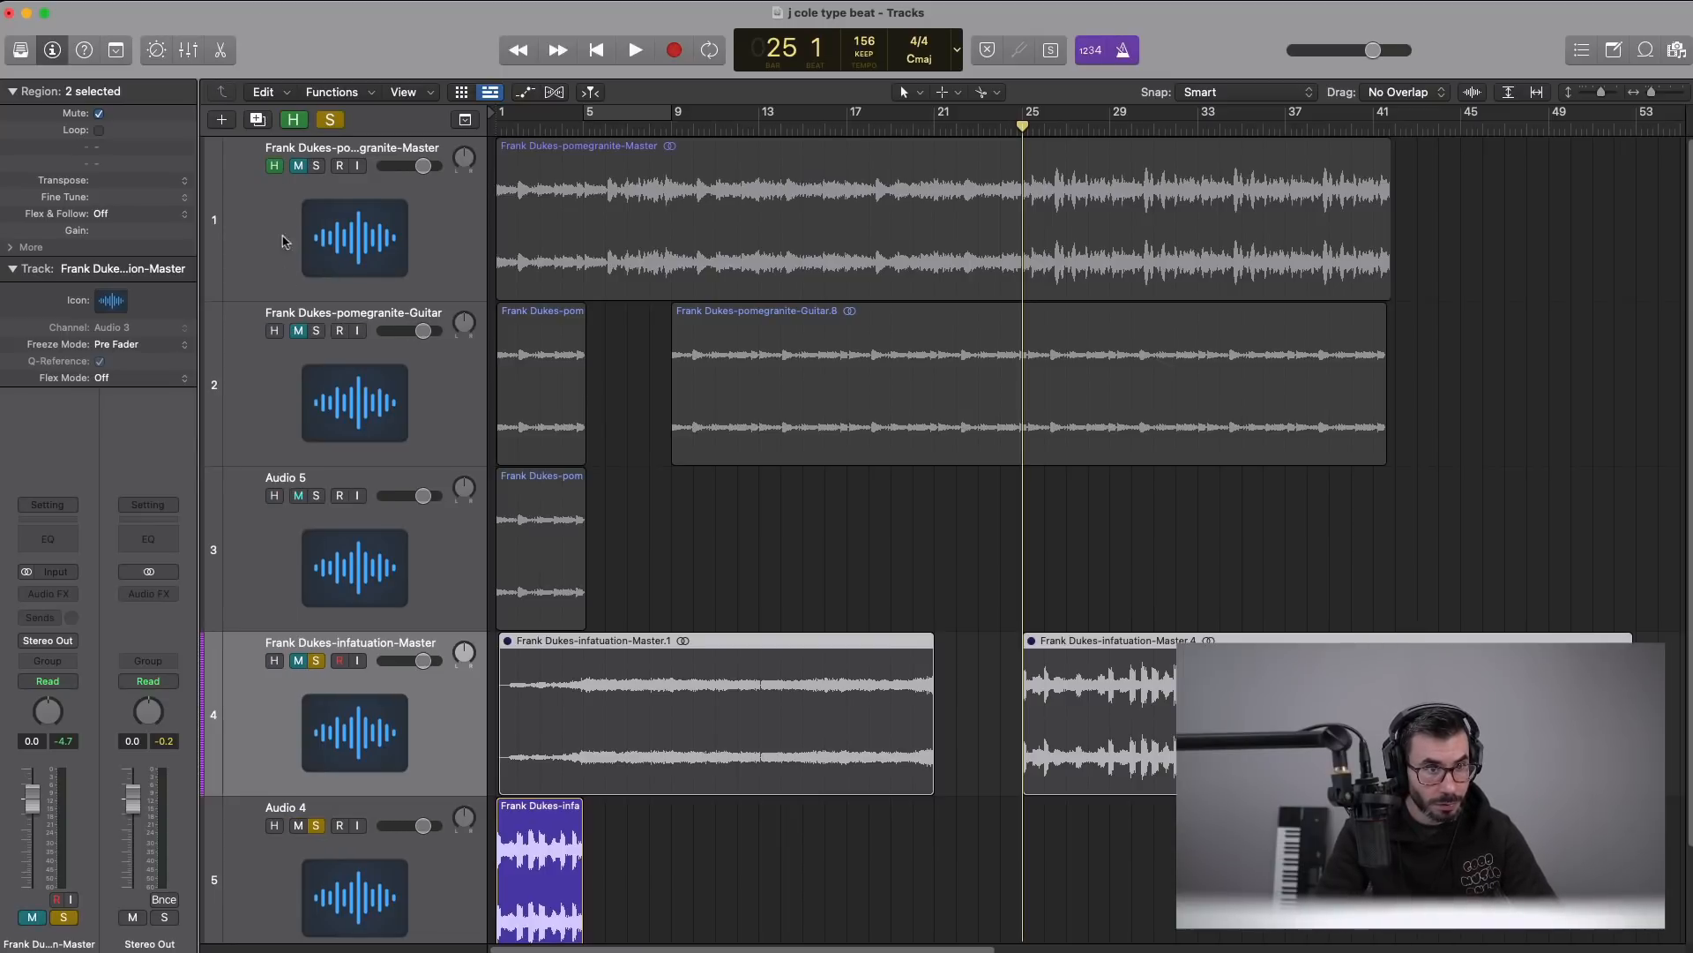
pyautogui.press('h')
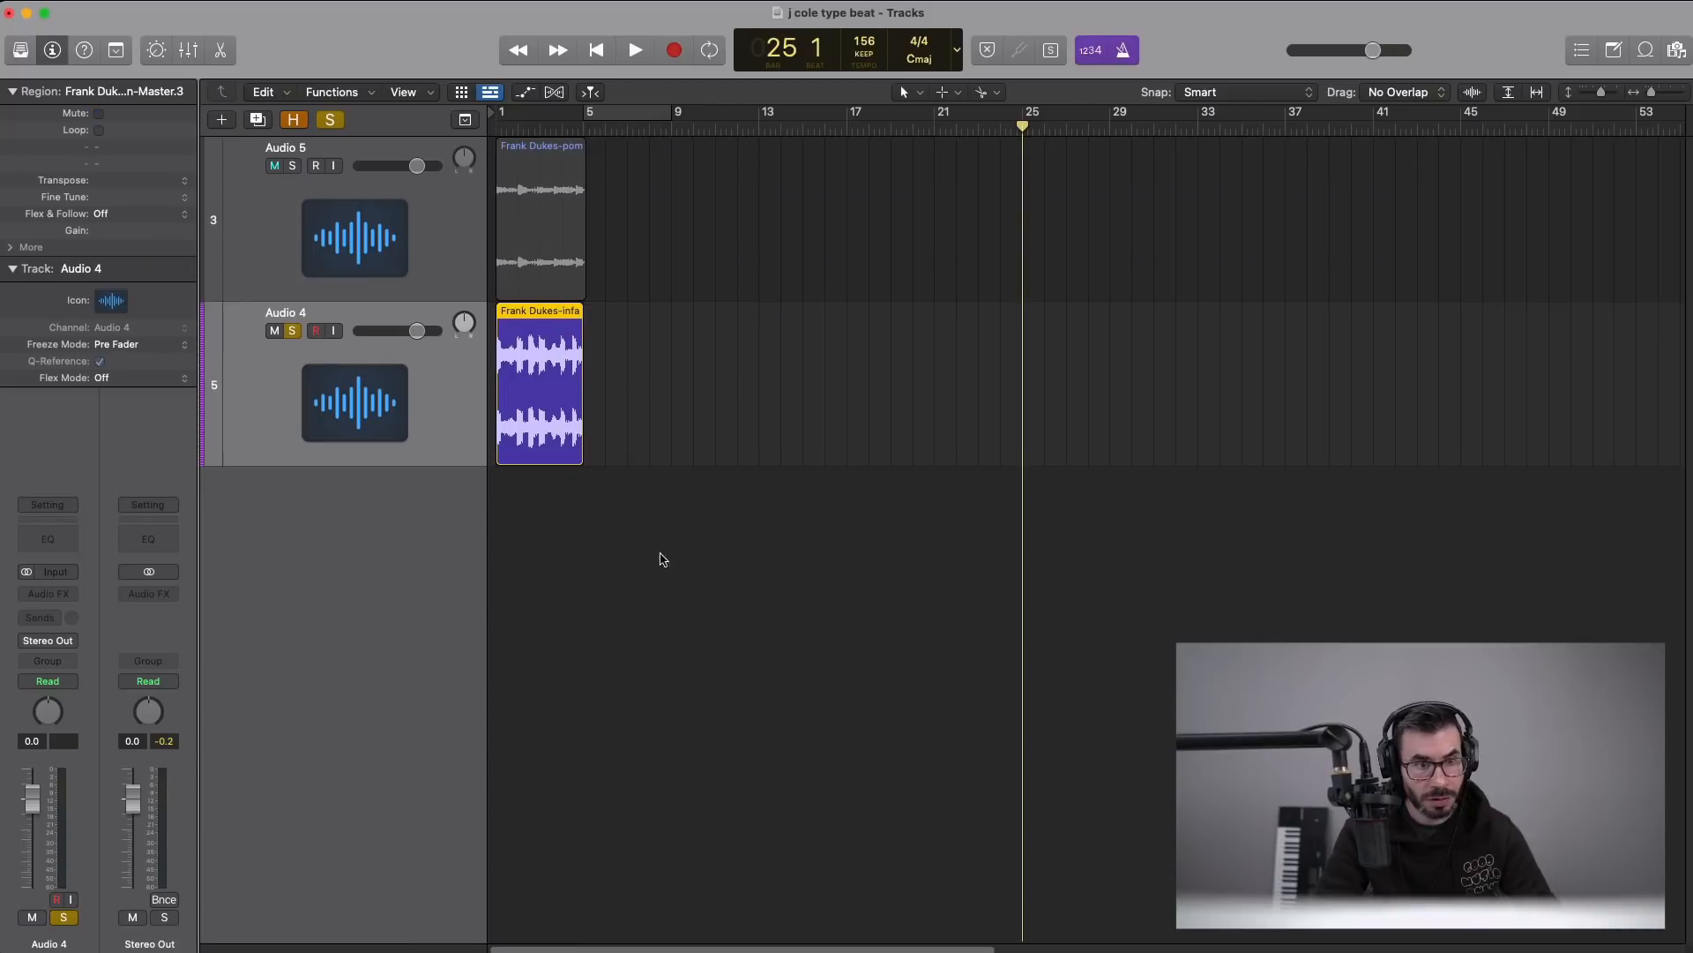
# - Set the project tempo to 152 BPM and loop bars 1 to 5
pyautogui.hscroll(5, 624, 521)
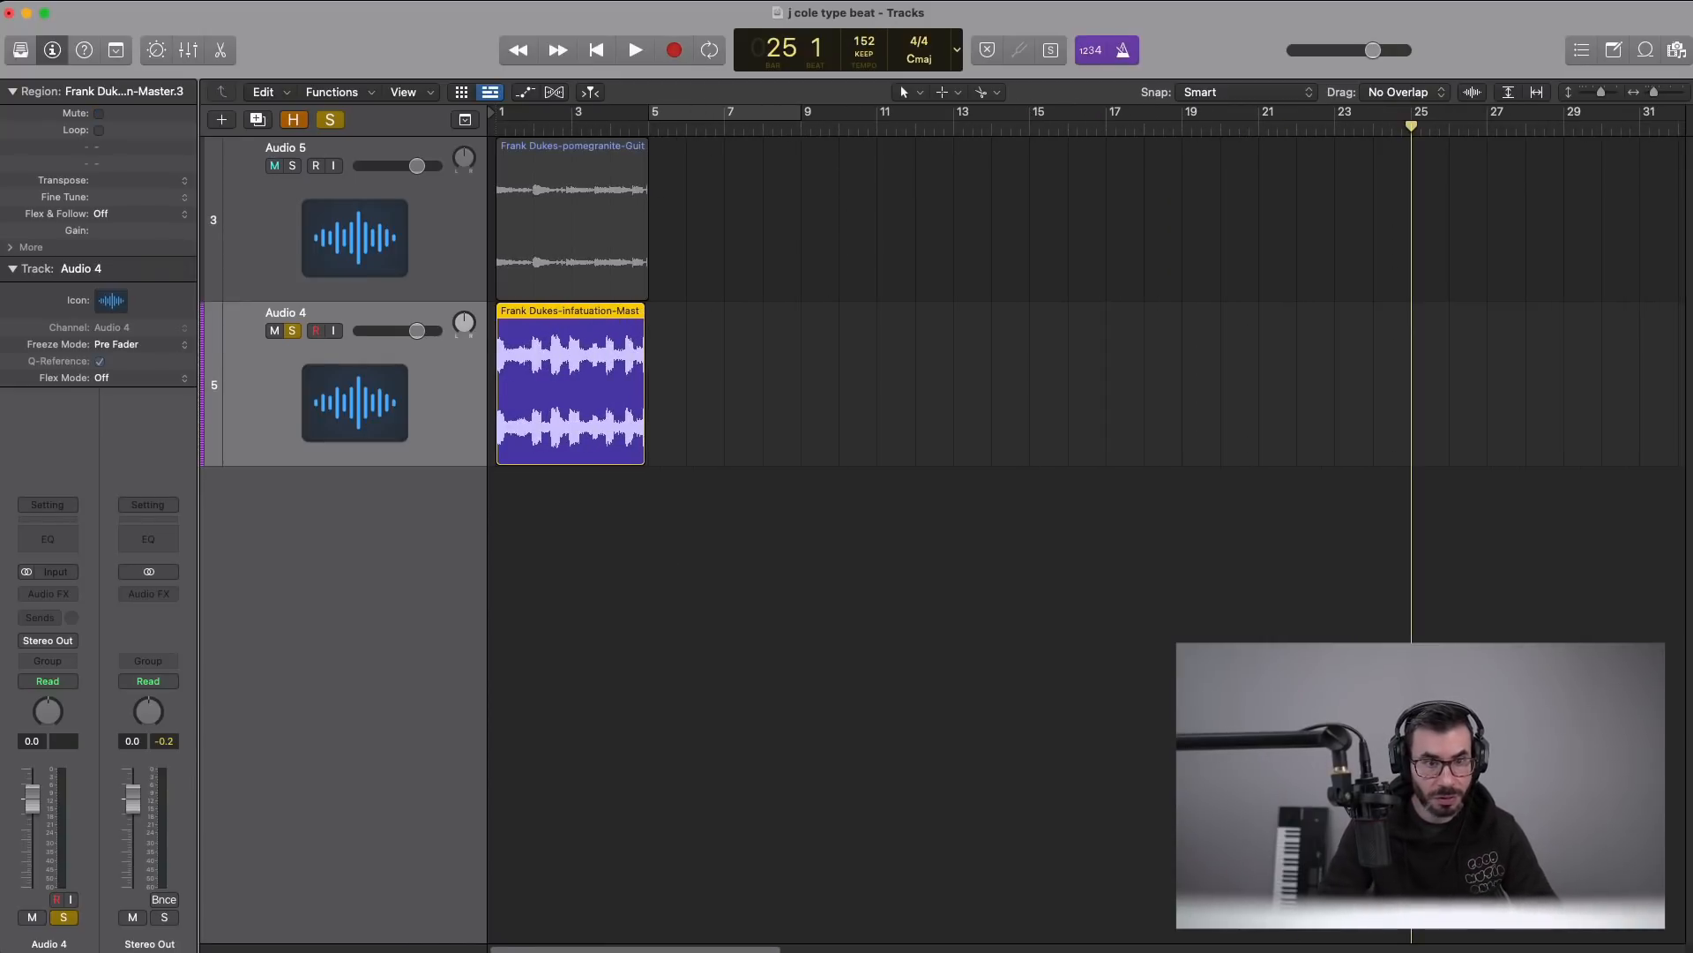
pyautogui.scroll(3, 811, 521)
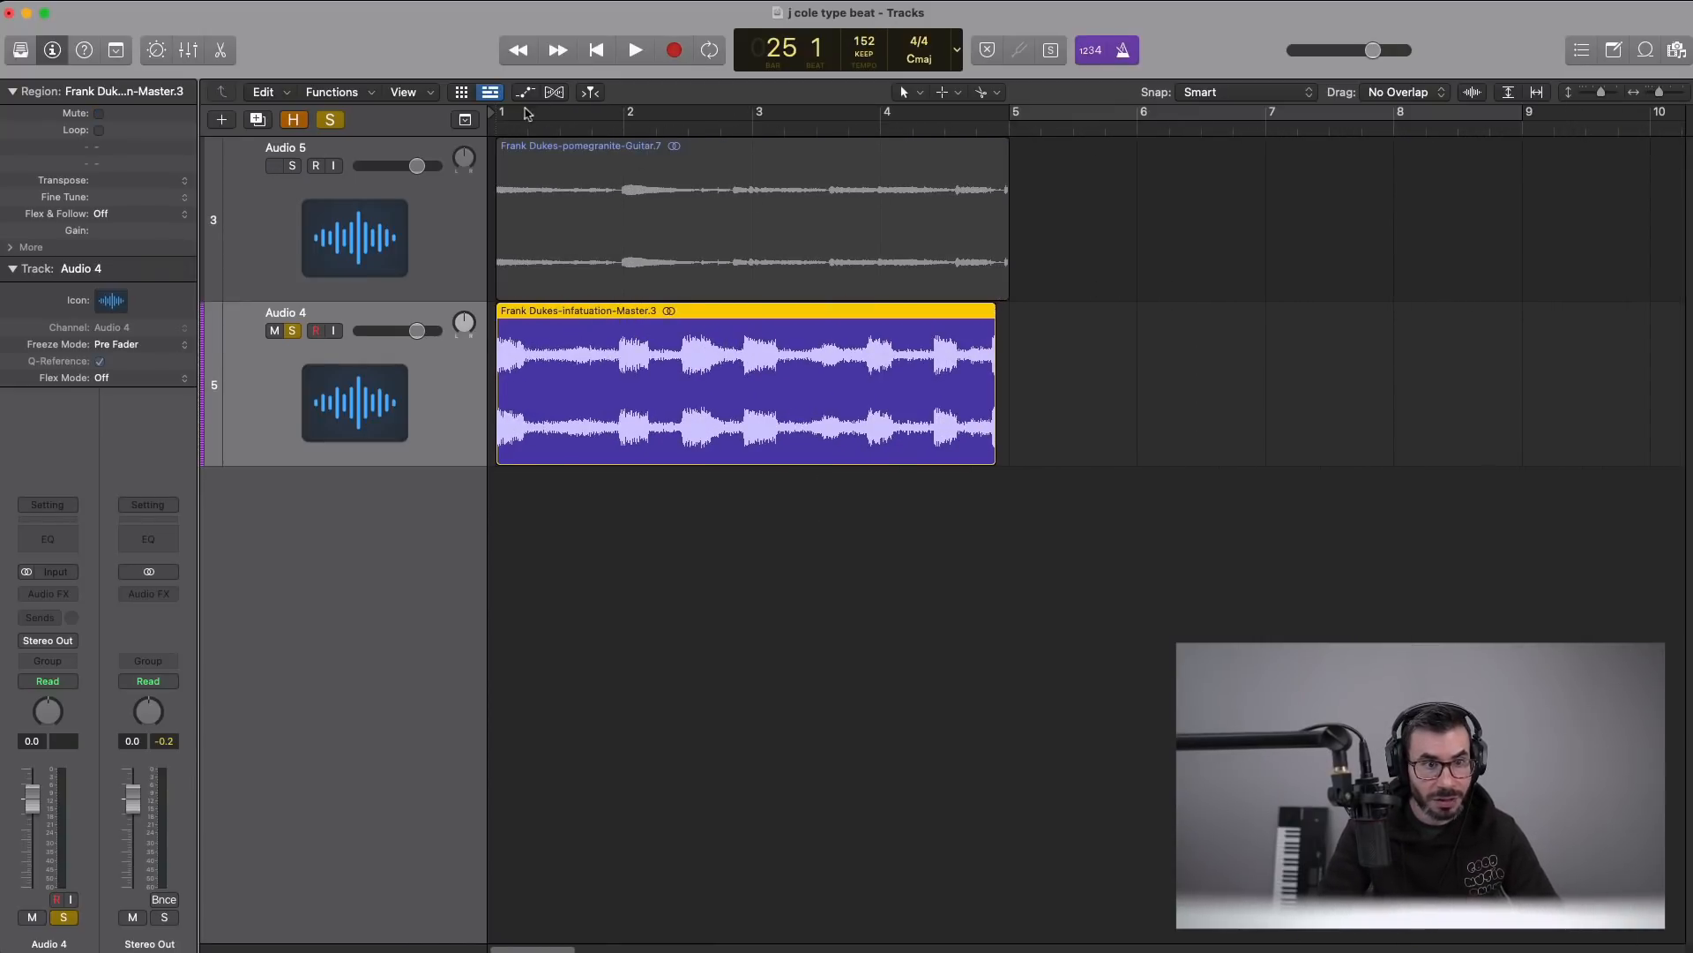
pyautogui.moveTo(504, 121); pyautogui.dragTo(1001, 115)
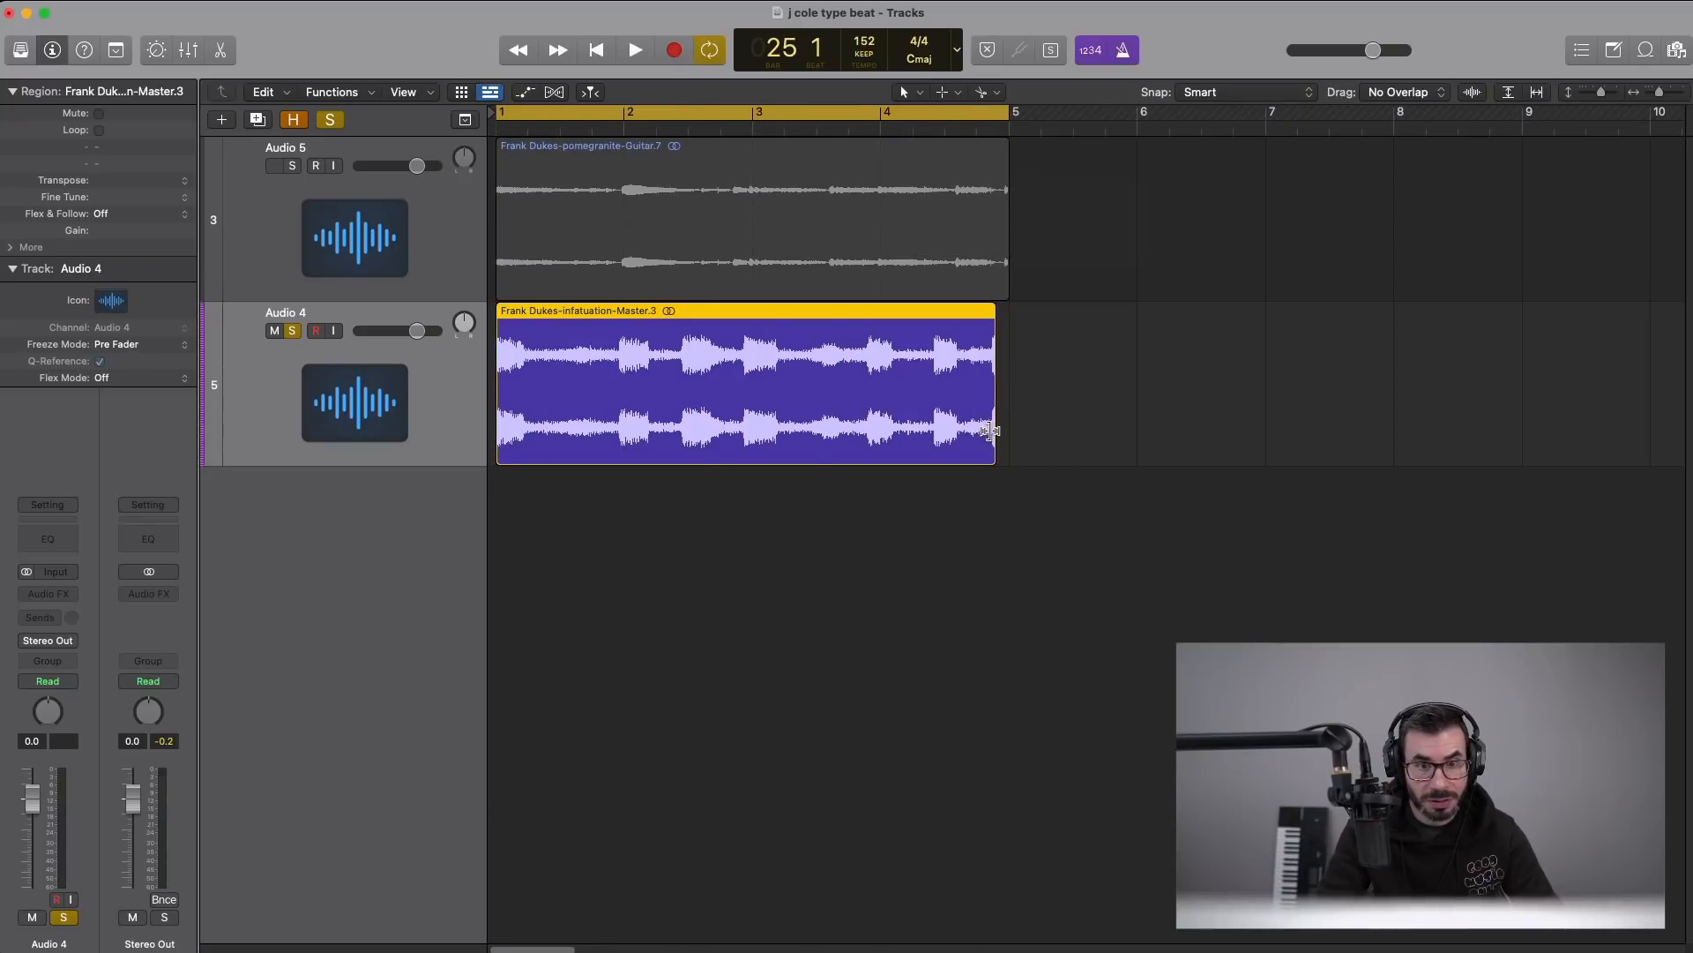
# - Time-stretch the infatuation region on Audio 4 to end at bar 5 and play it with the Audio 5 guitar soloed too
pyautogui.moveTo(995, 432); pyautogui.dragTo(1005, 435)
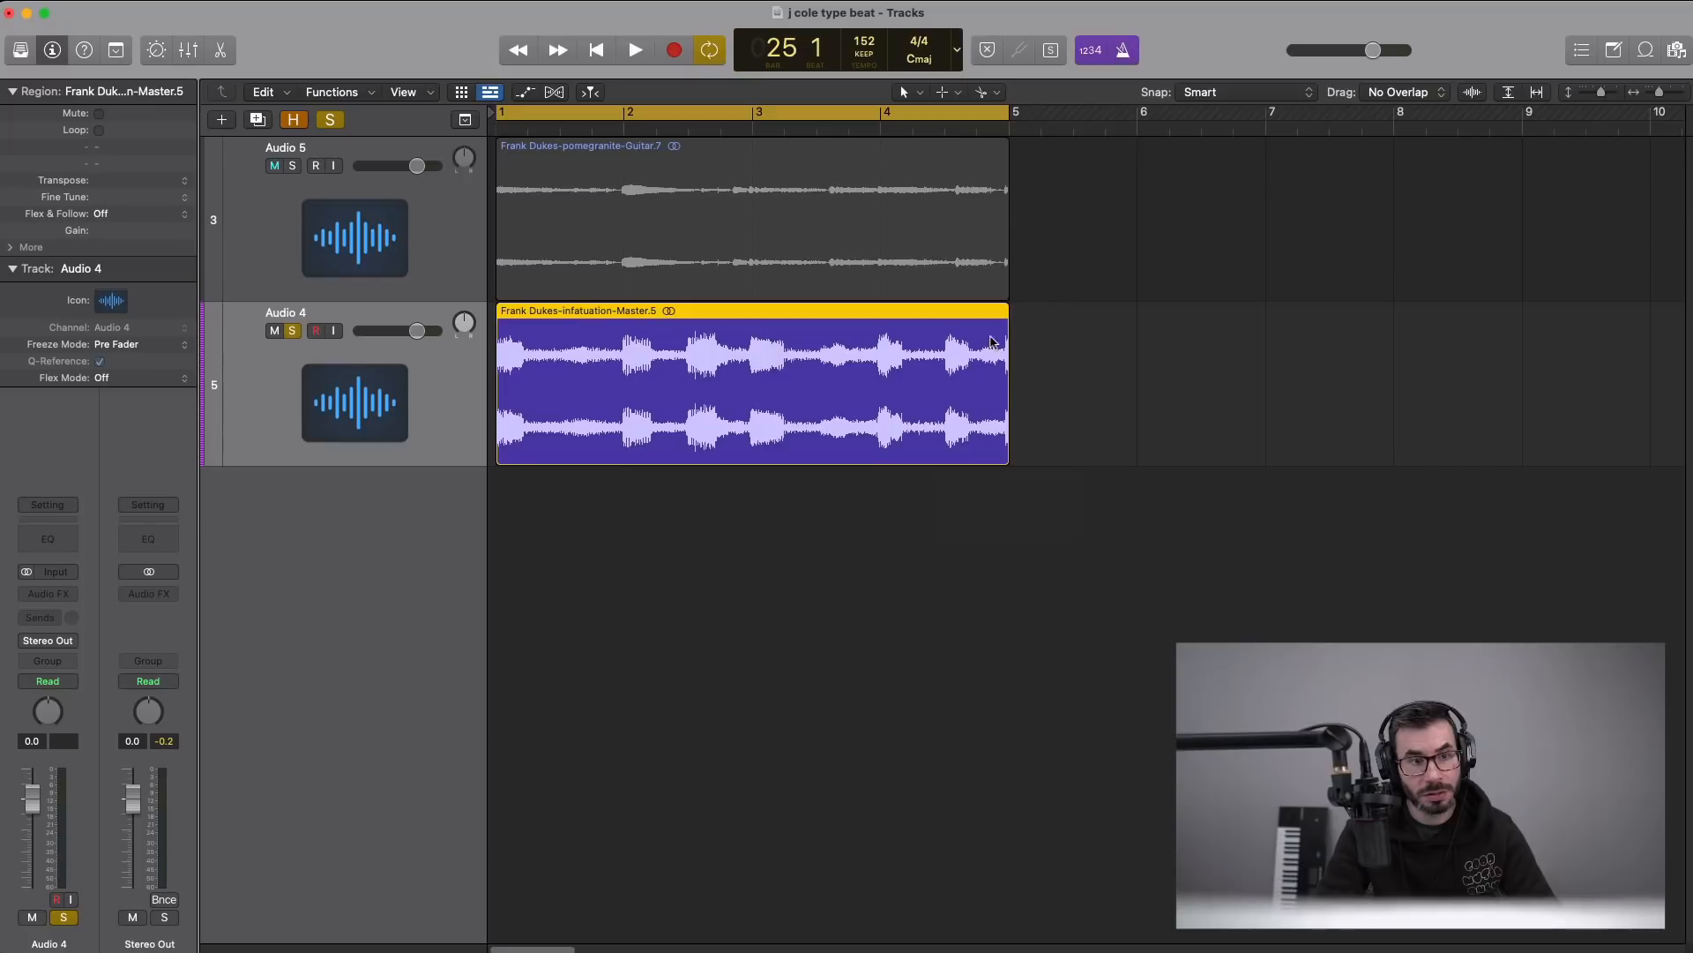
pyautogui.press('space')
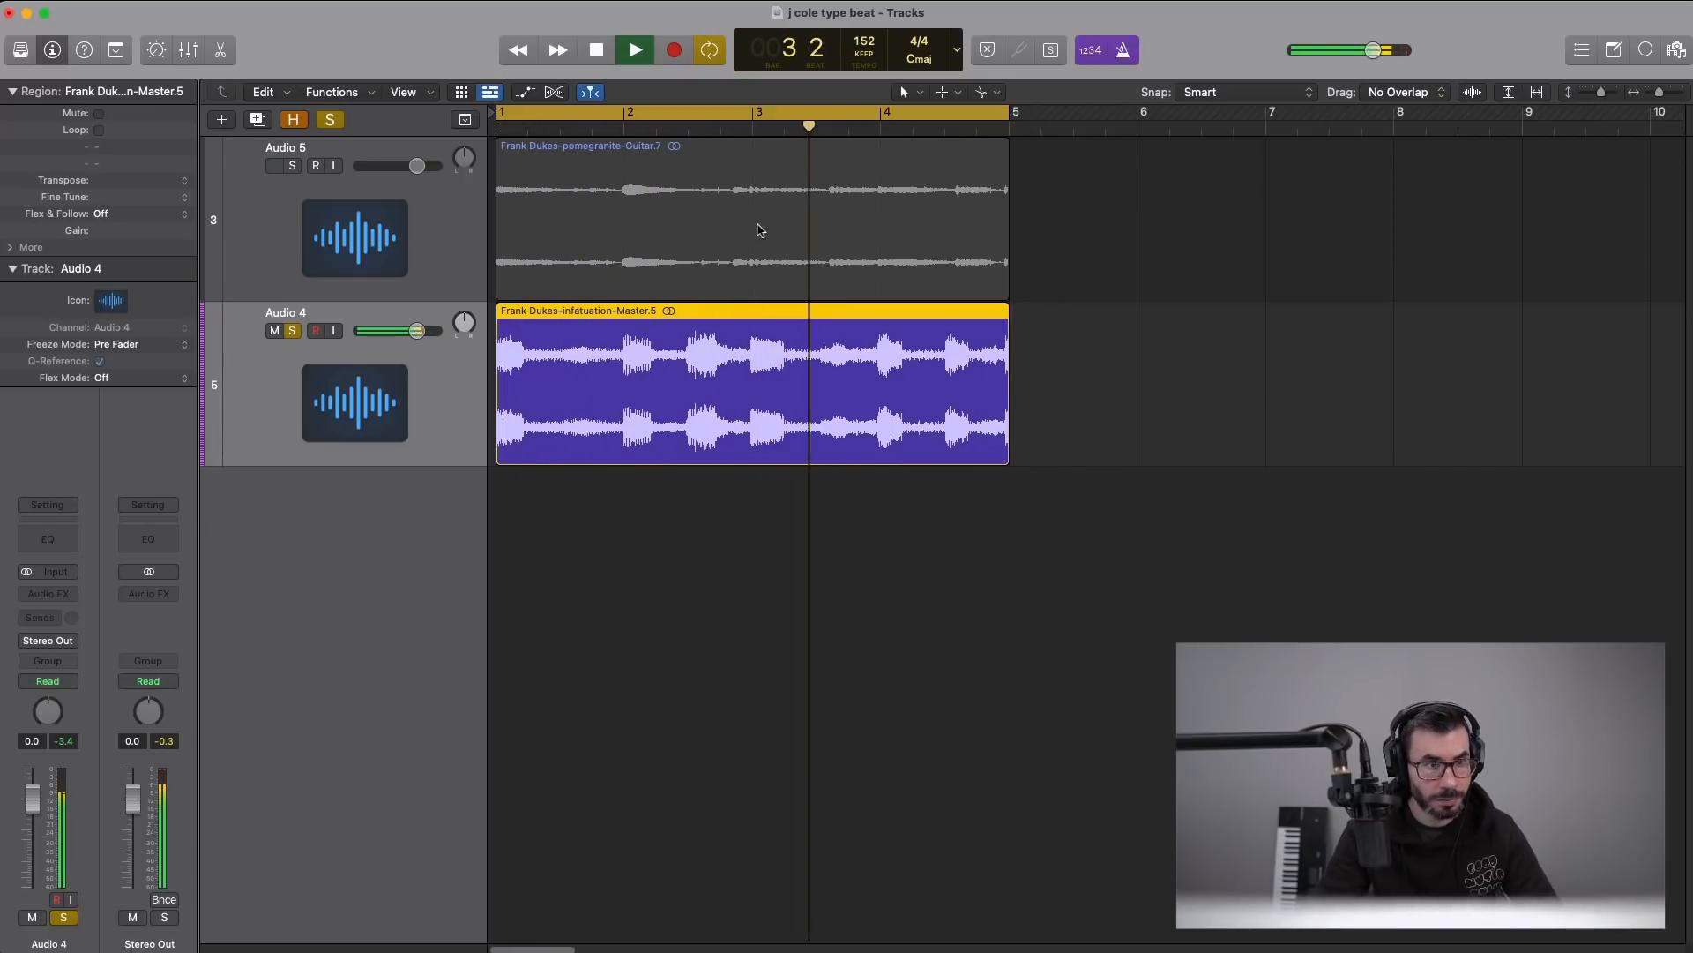
pyautogui.click(291, 166)
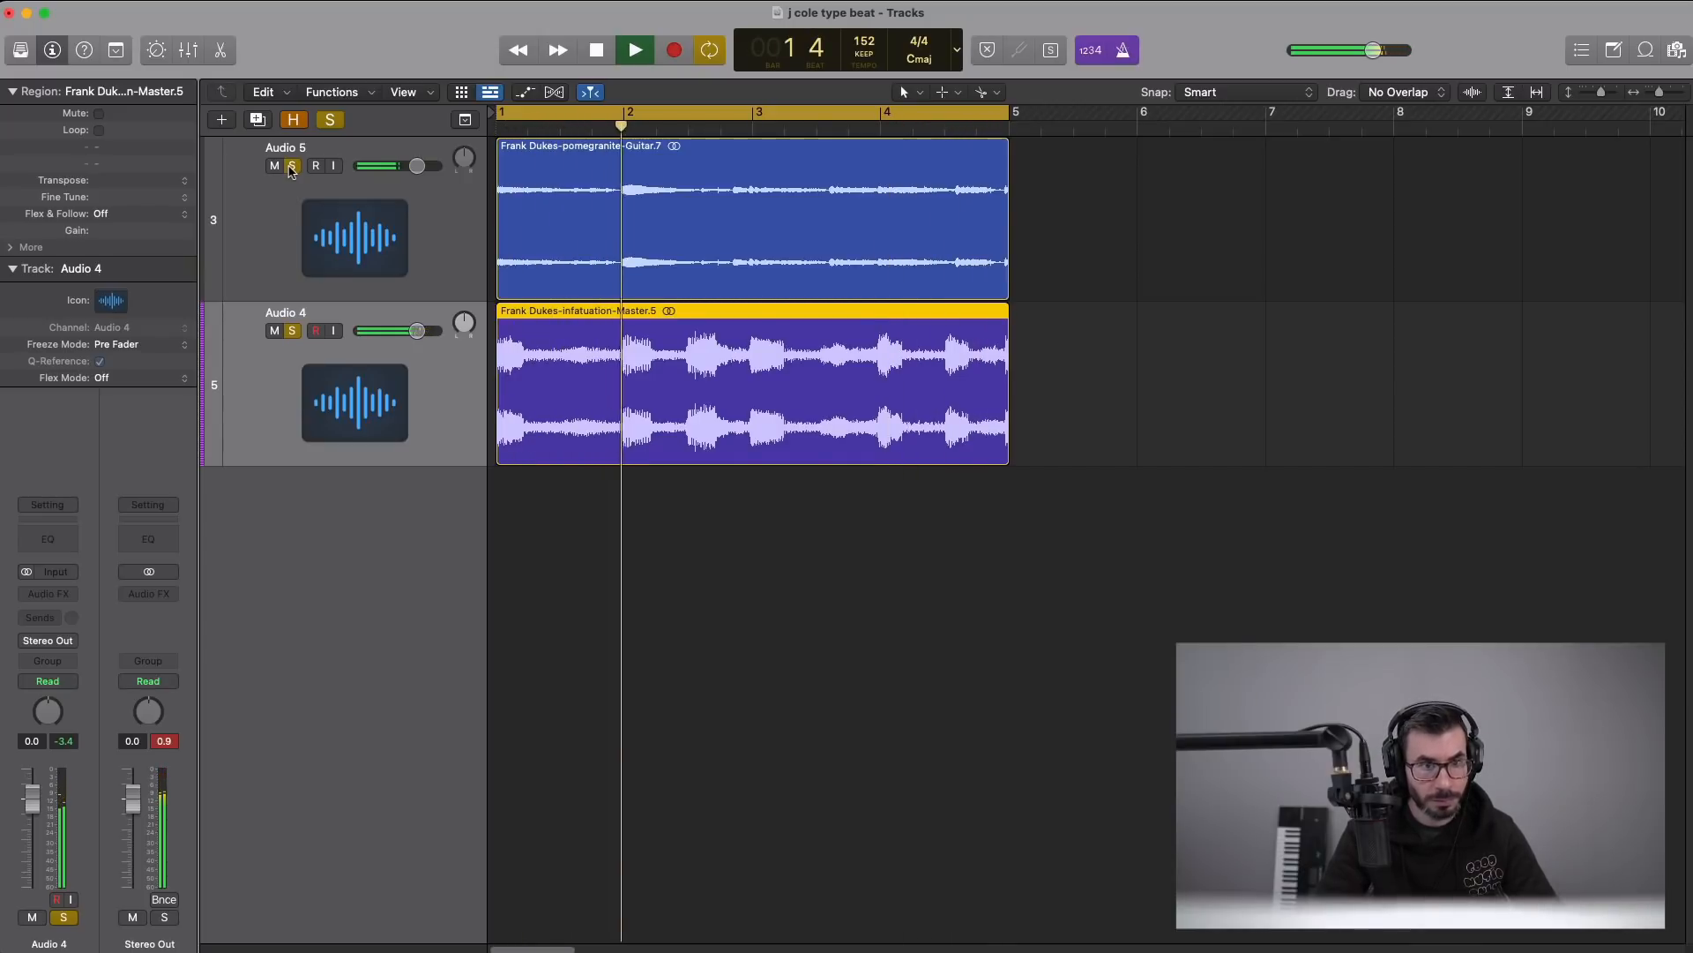
pyautogui.press('space')
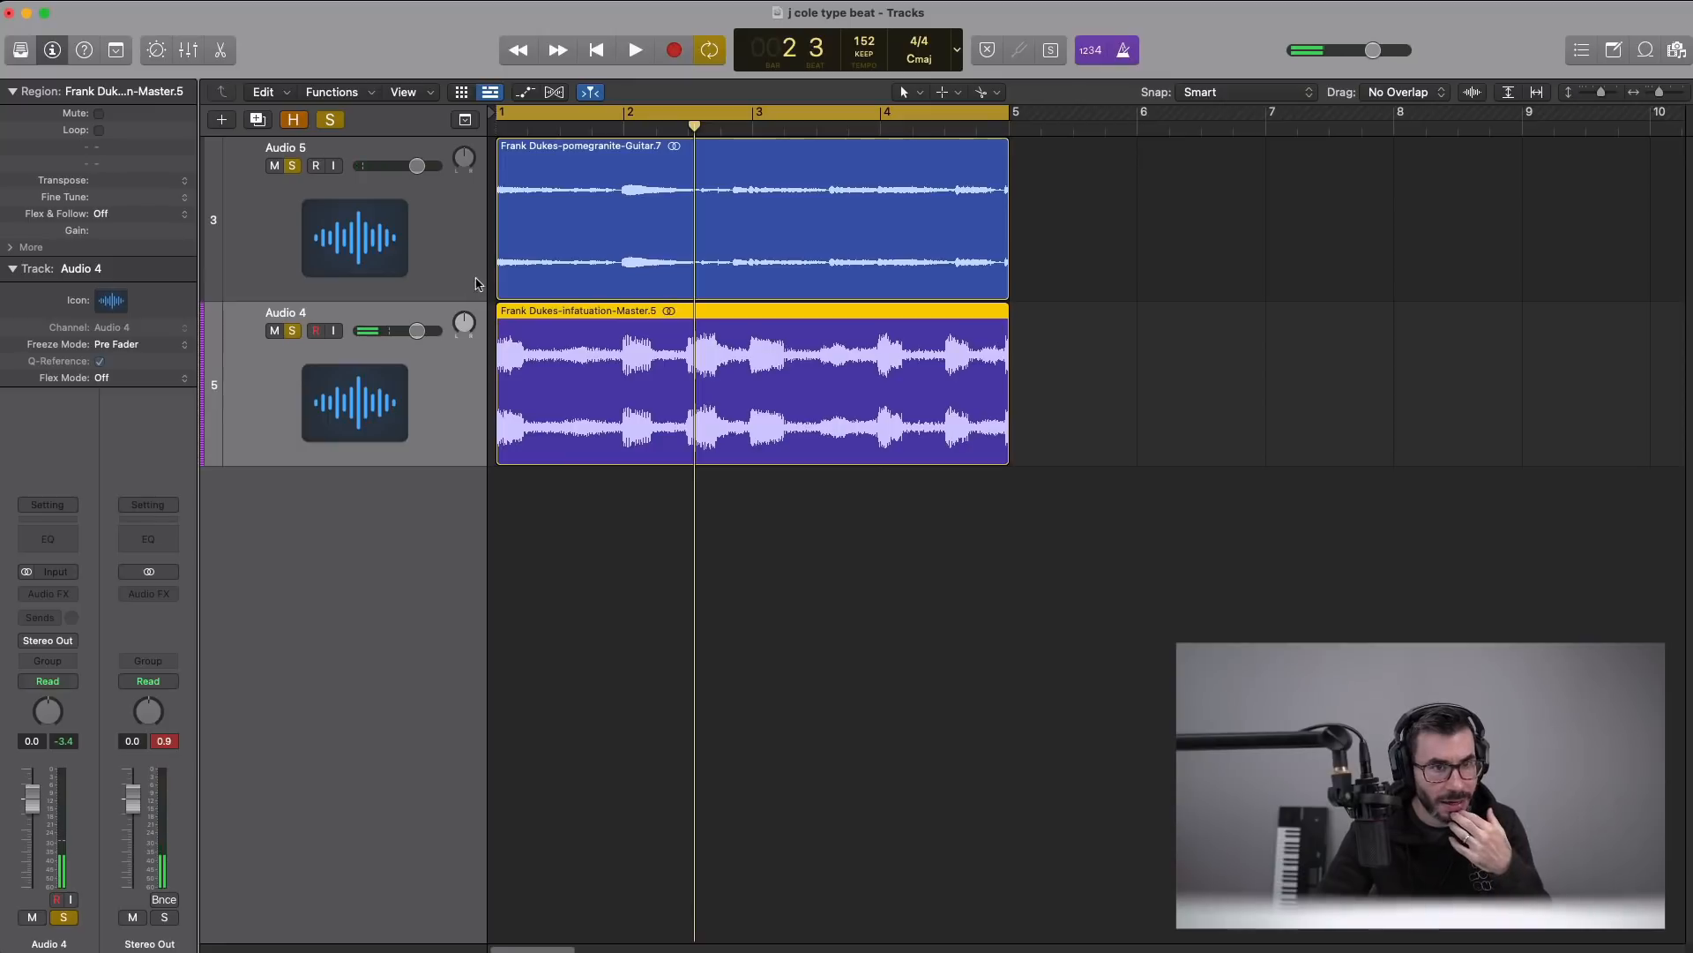
# - Transpose the infatuation region by +3 semitones and play it against the guitar chop
pyautogui.click(599, 203)
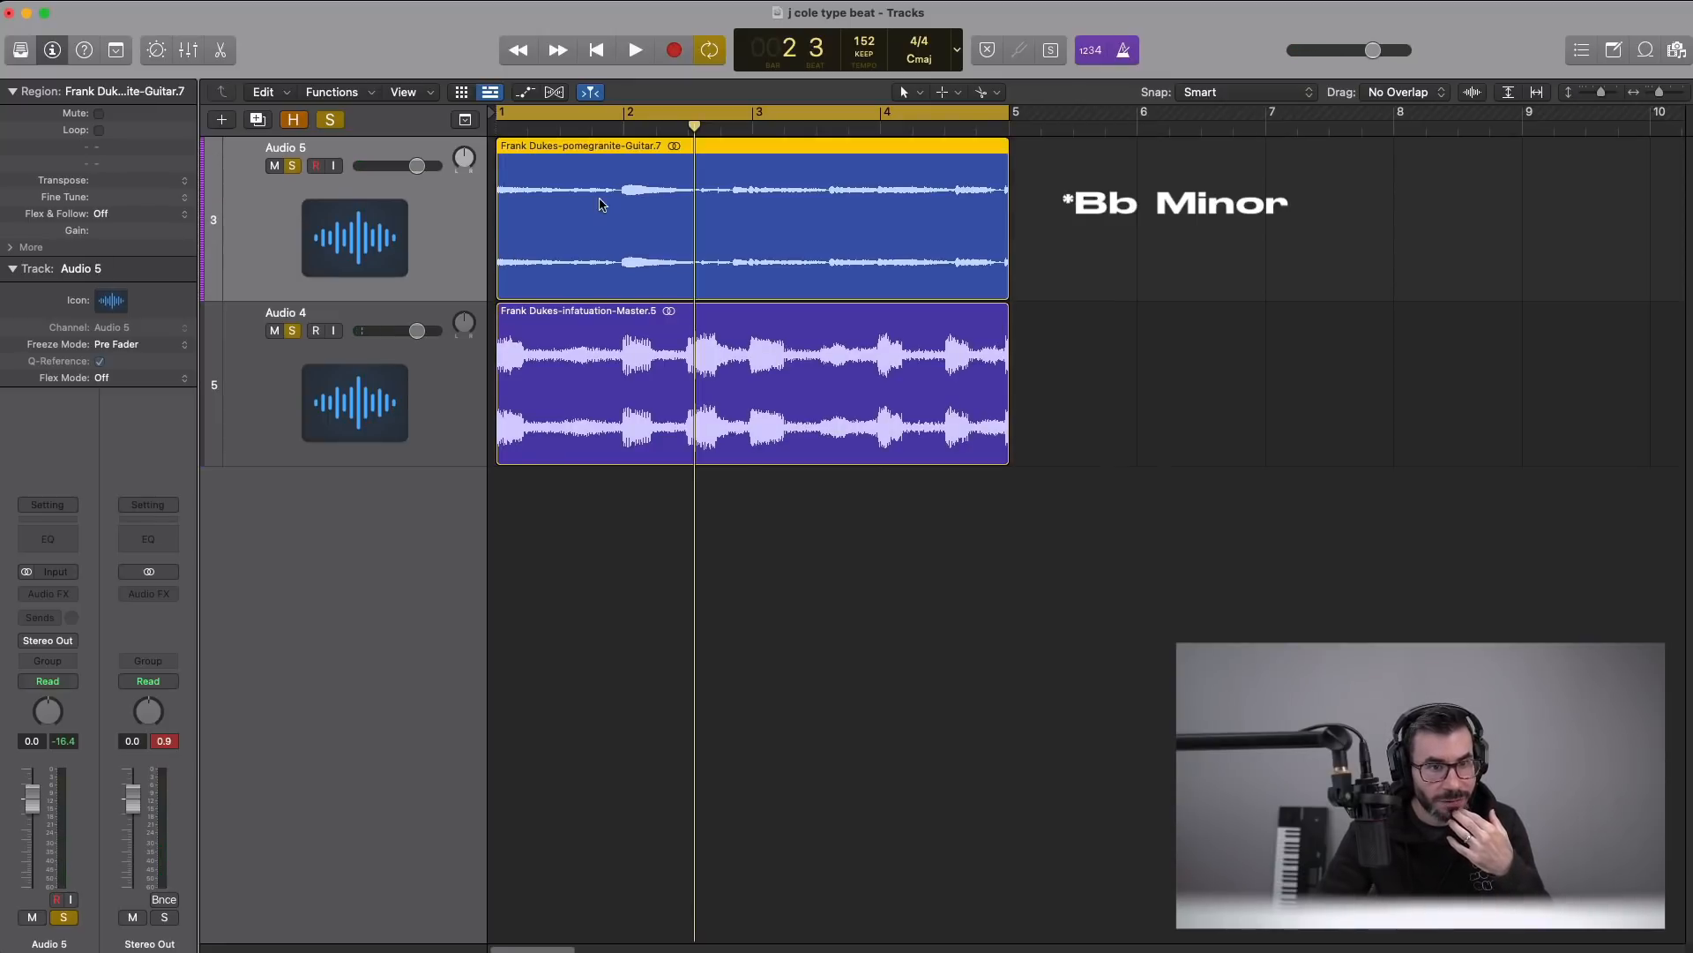
pyautogui.click(614, 377)
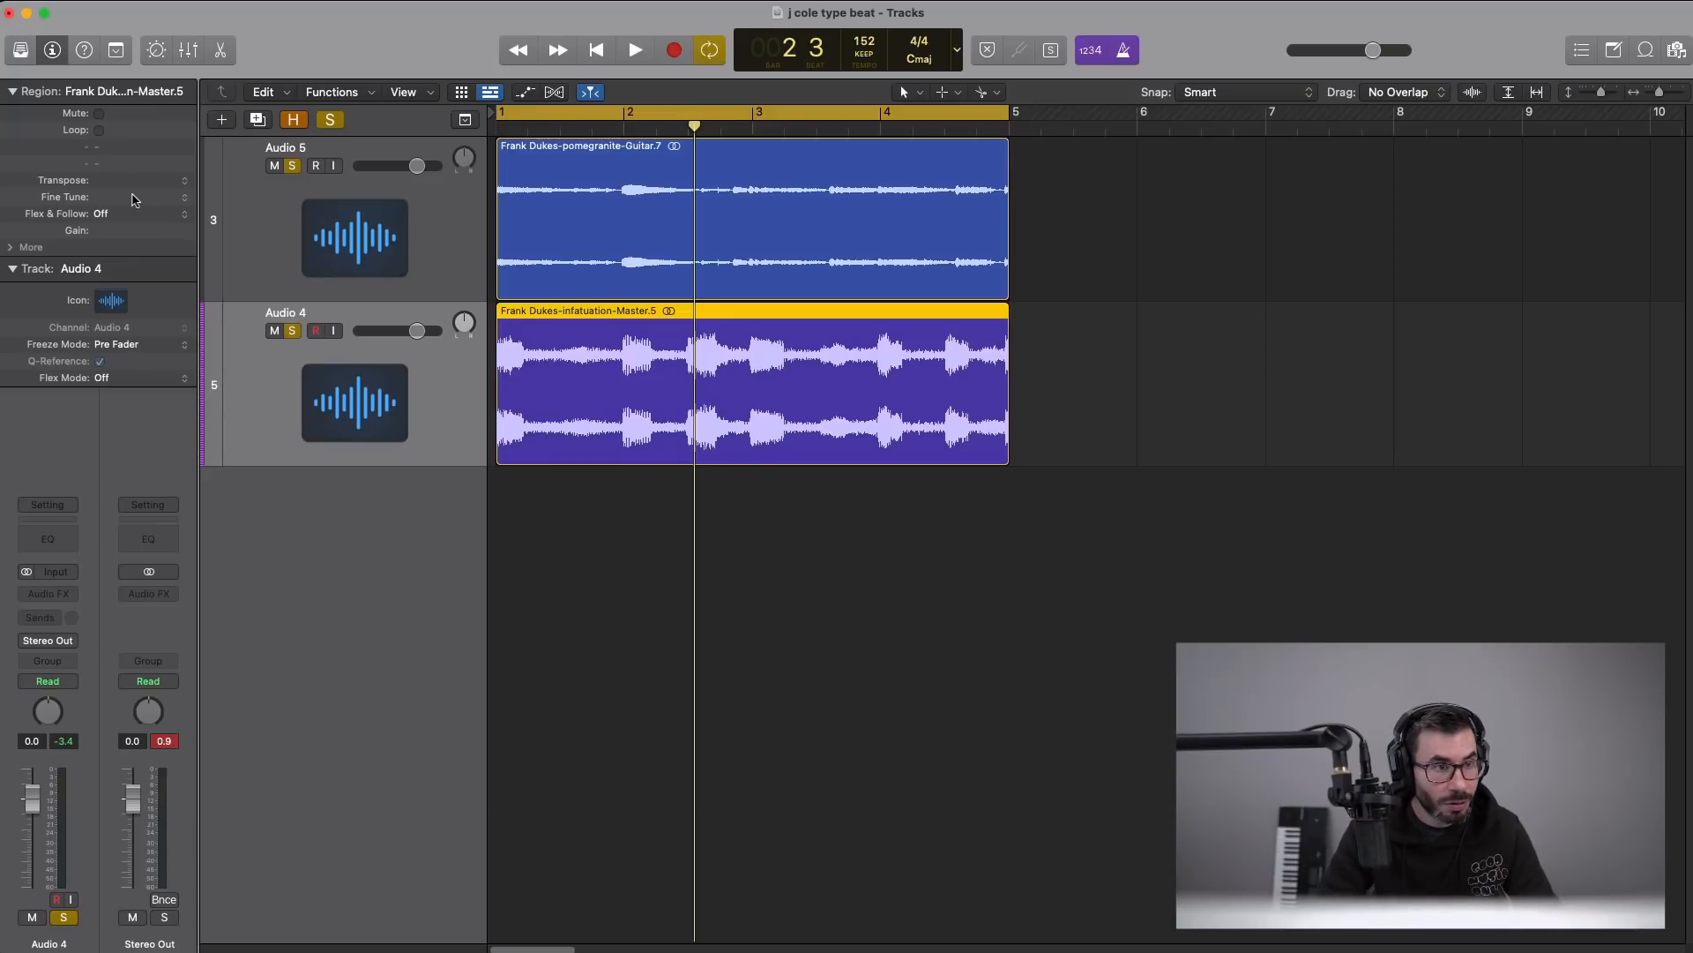
pyautogui.moveTo(104, 183); pyautogui.dragTo(113, 170)
pyautogui.press('space')
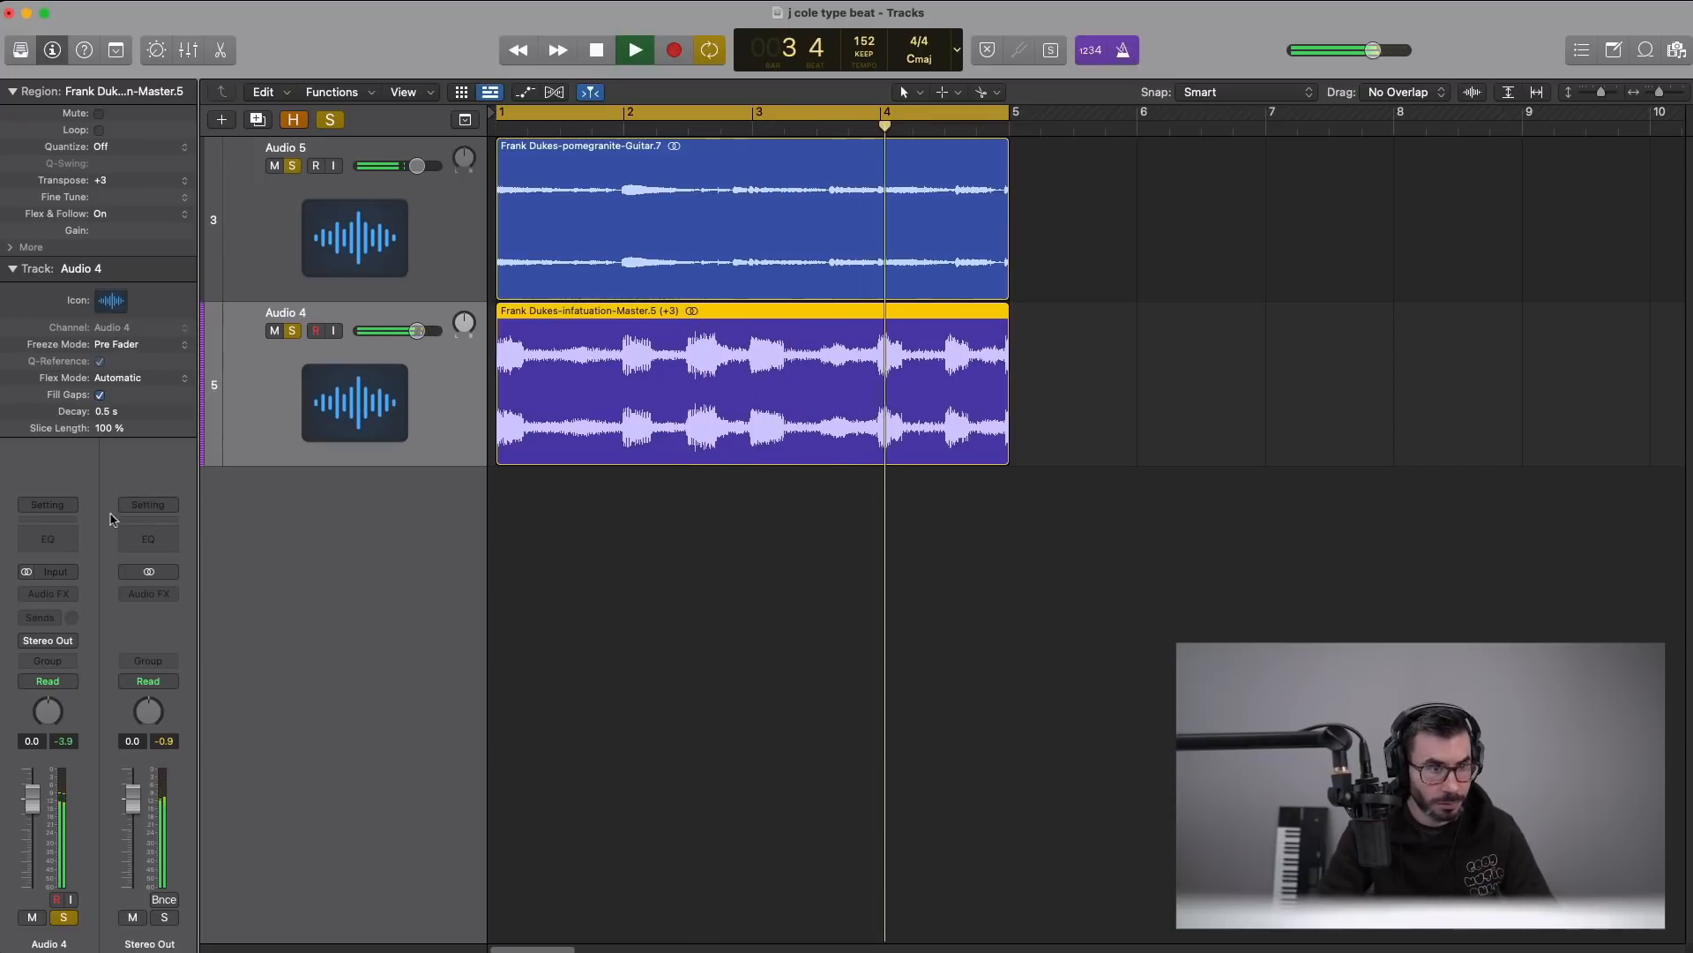
# - Apply a 580 Hz, 48 dB/Oct low cut to Audio 4 with Channel EQ and lower its volume to -11.6 dB
pyautogui.click(55, 539)
pyautogui.moveTo(741, 450); pyautogui.dragTo(874, 554)
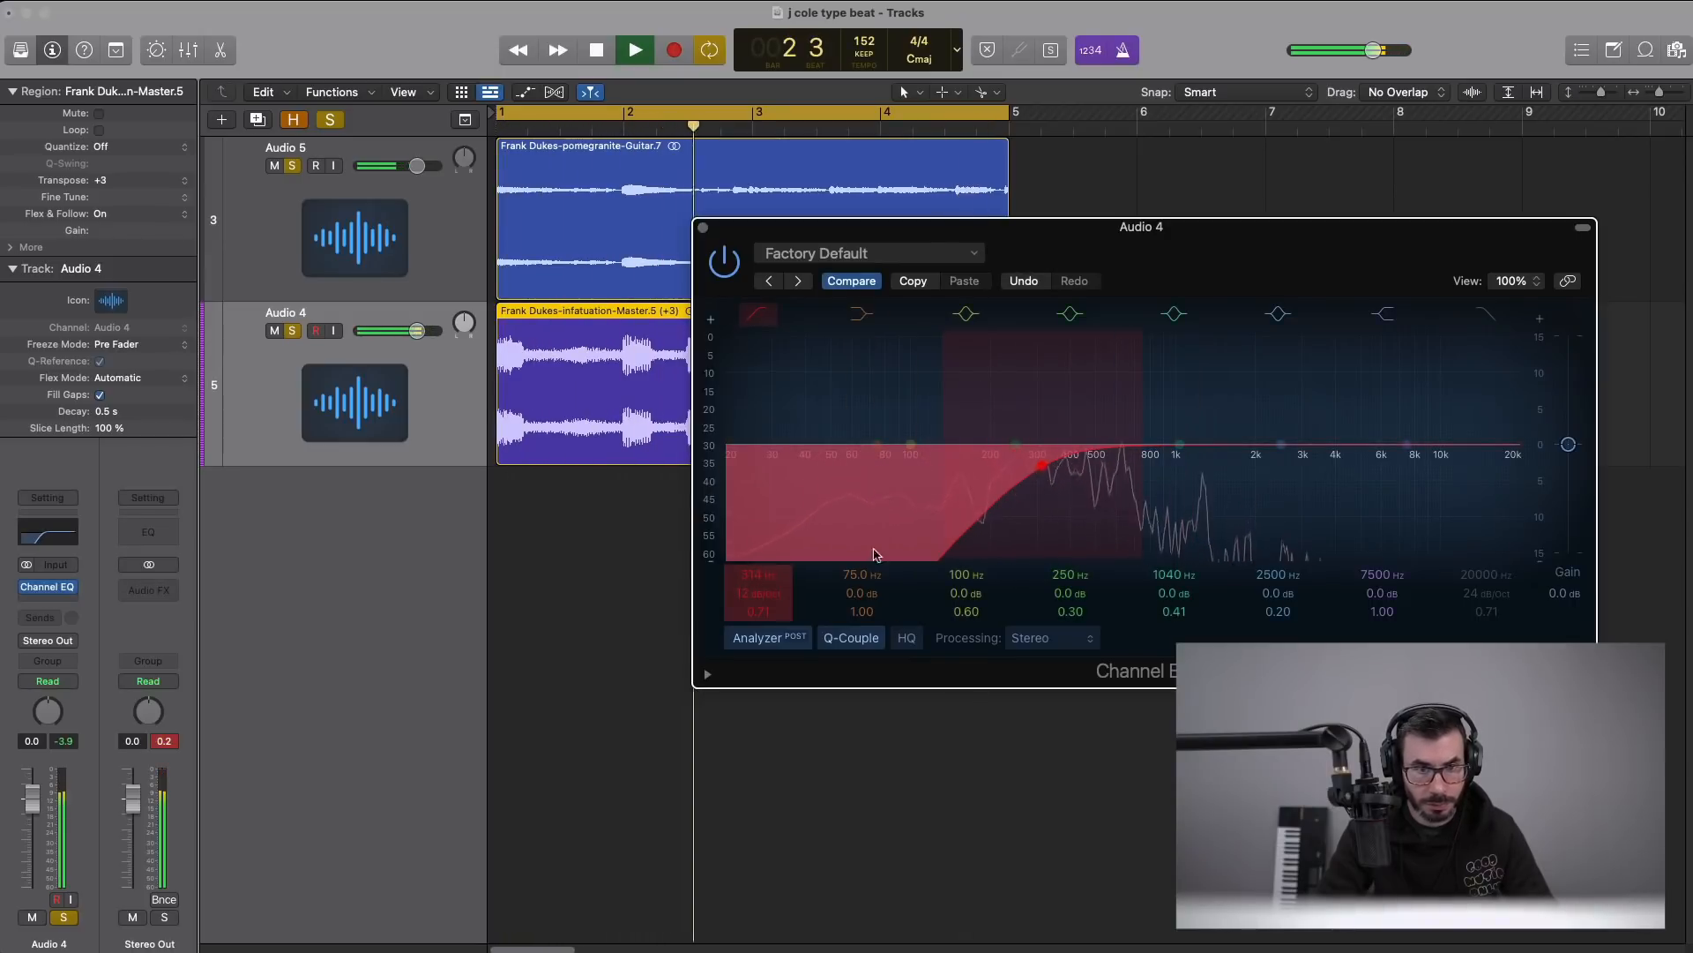
pyautogui.moveTo(742, 593); pyautogui.dragTo(742, 579)
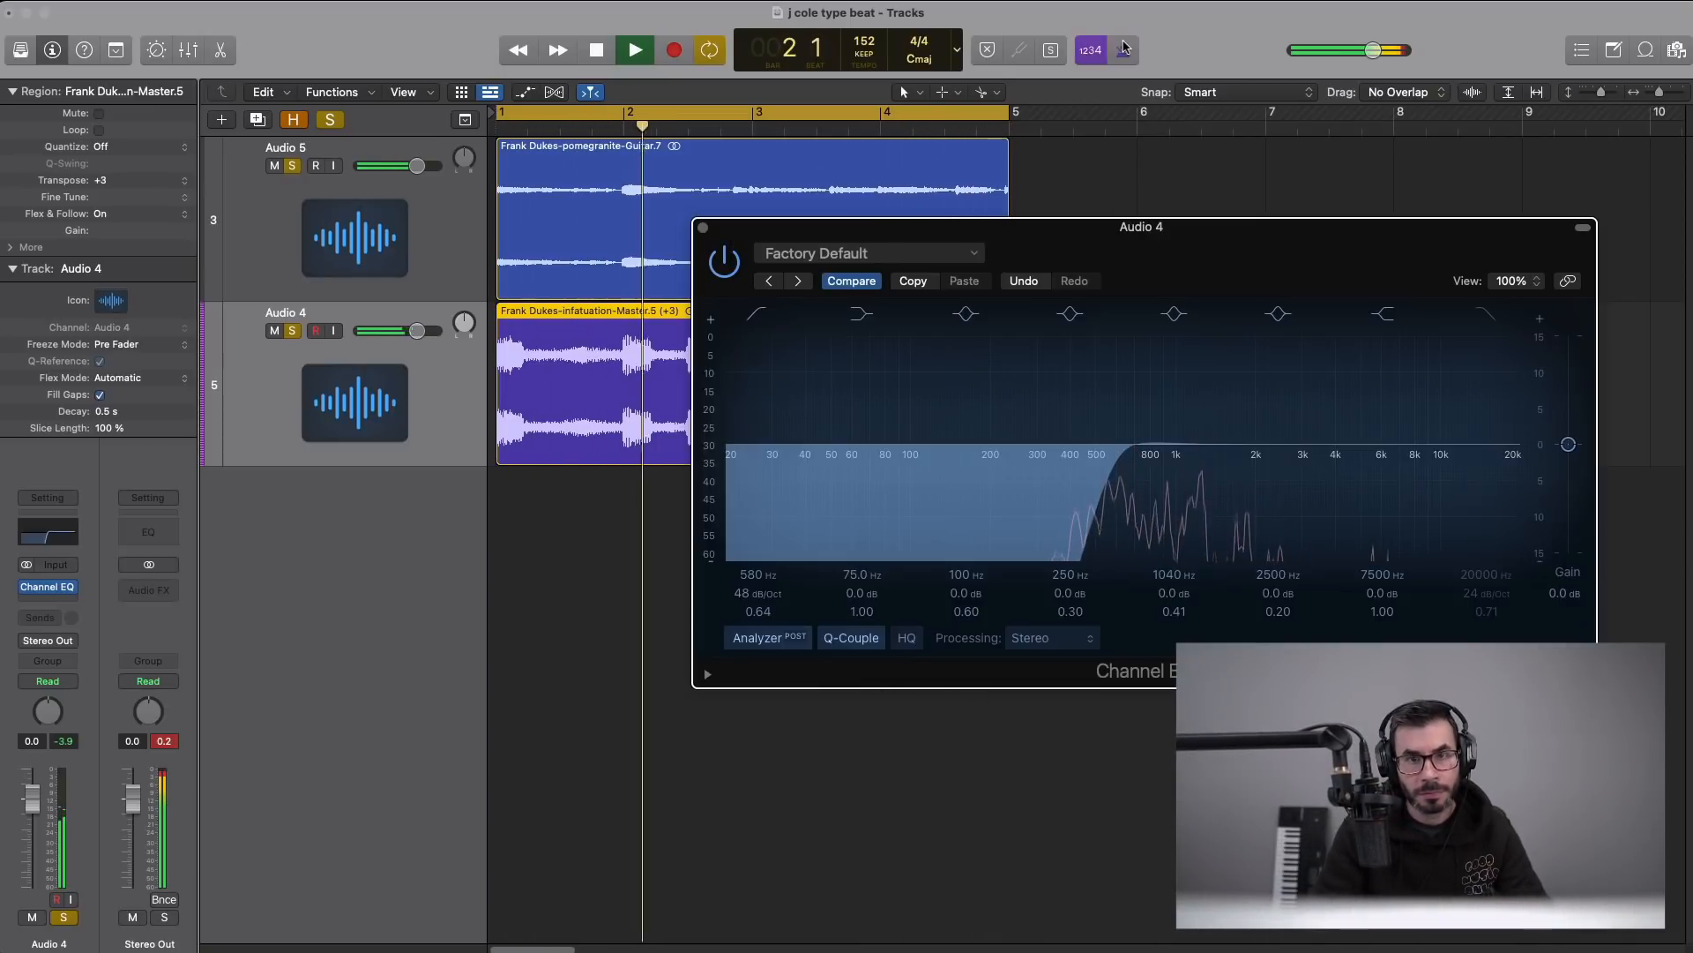
pyautogui.click(703, 228)
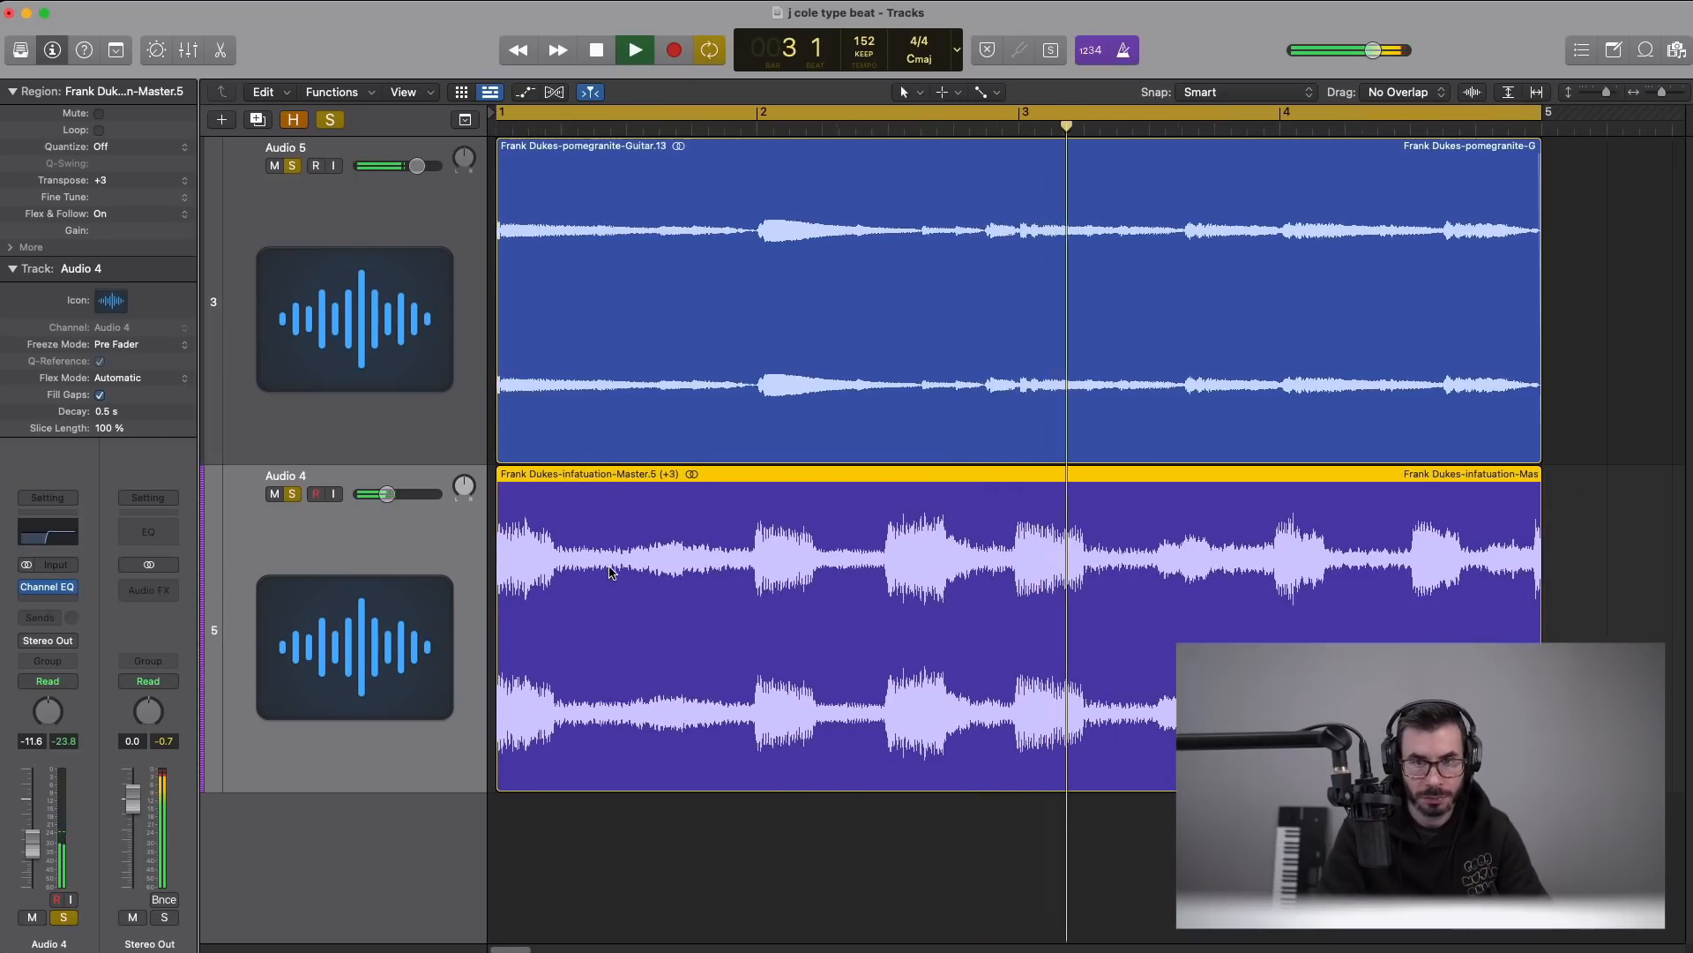
pyautogui.press('super+Up')
pyautogui.press('super+Left')
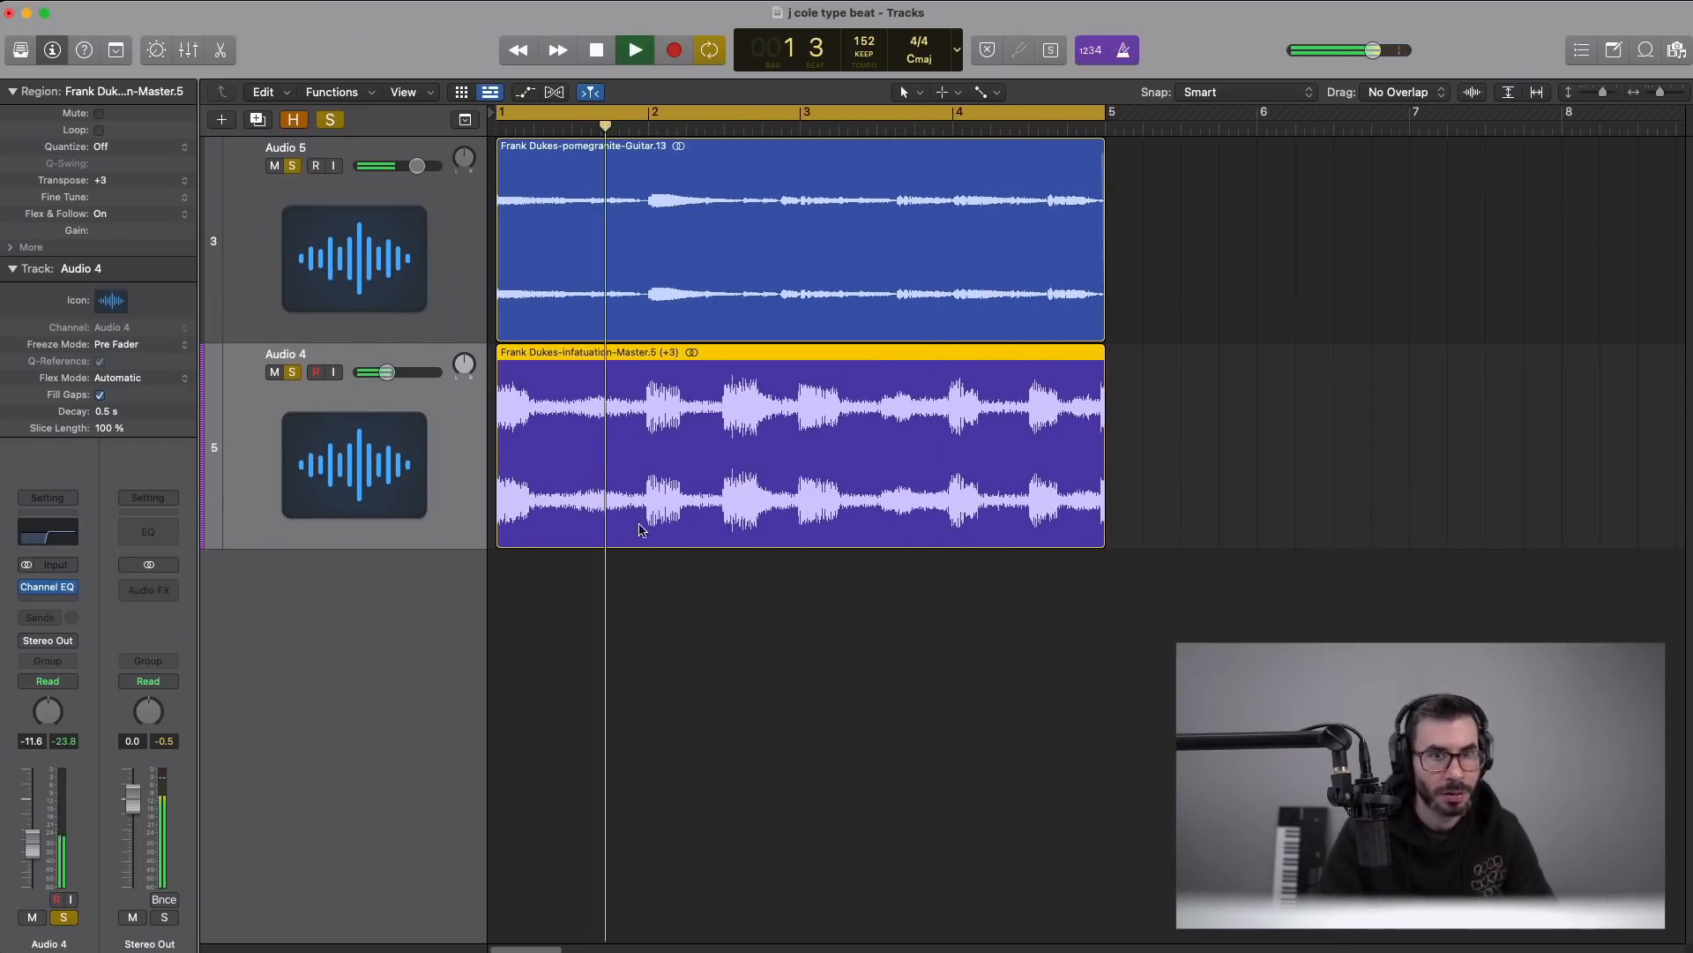
pyautogui.press('space')
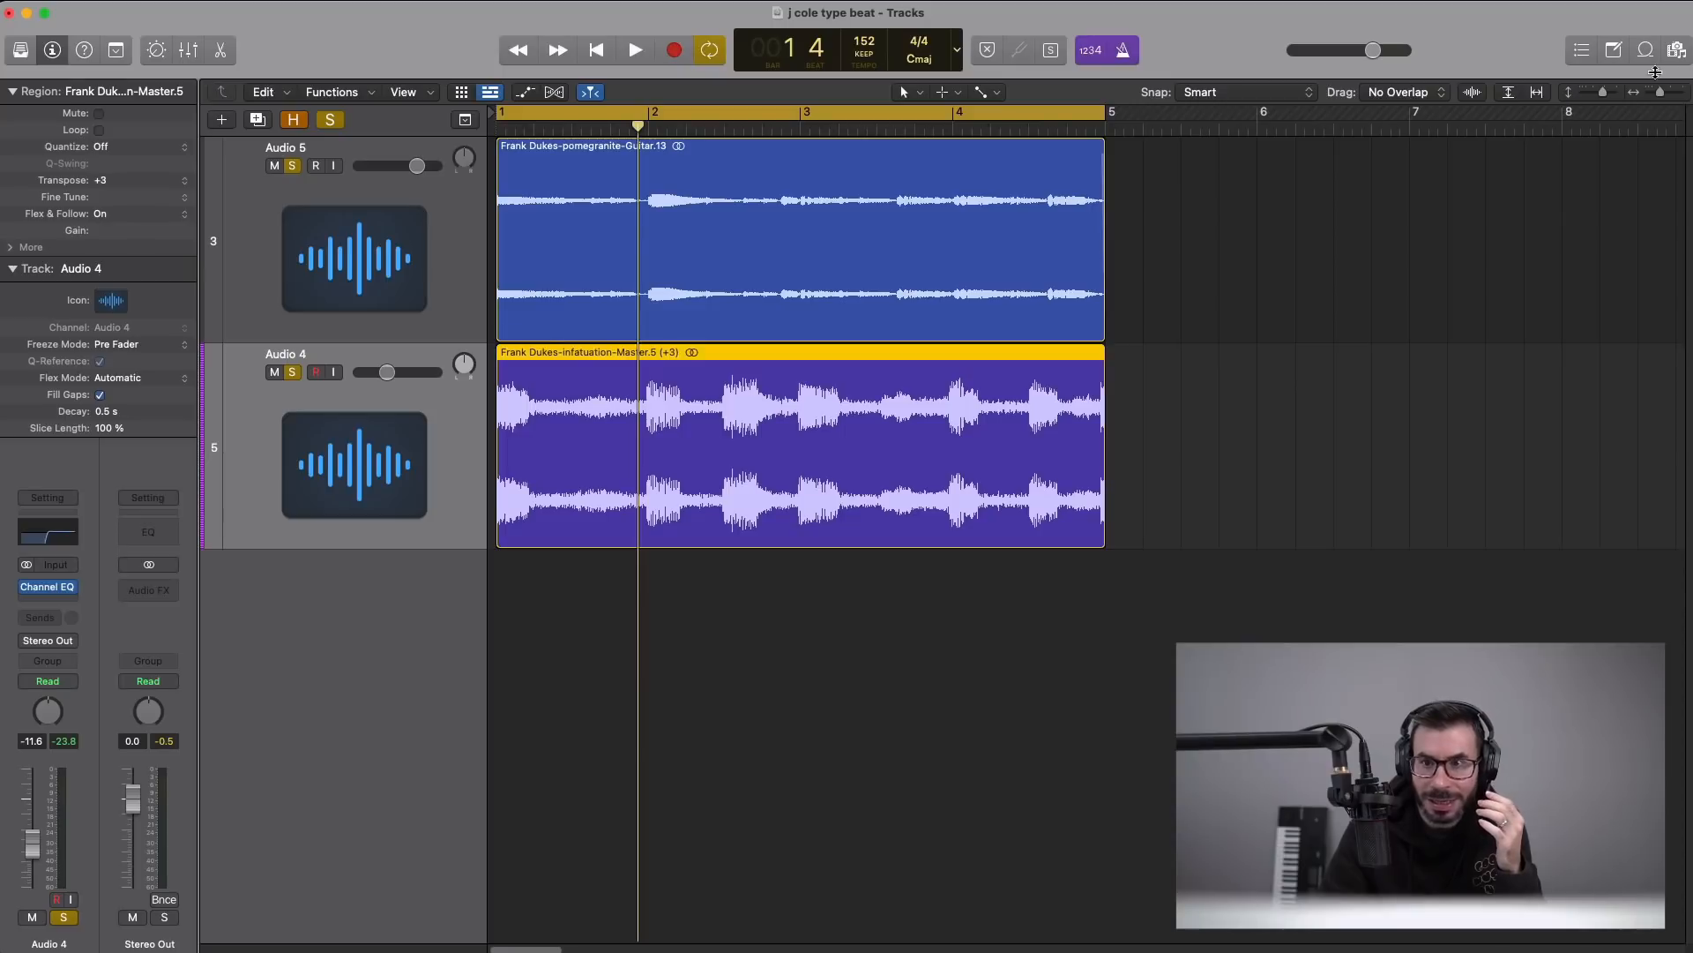
# - Add a software instrument track below the chops and take Audio 4 out of solo
pyautogui.click(222, 119)
pyautogui.press('Return')
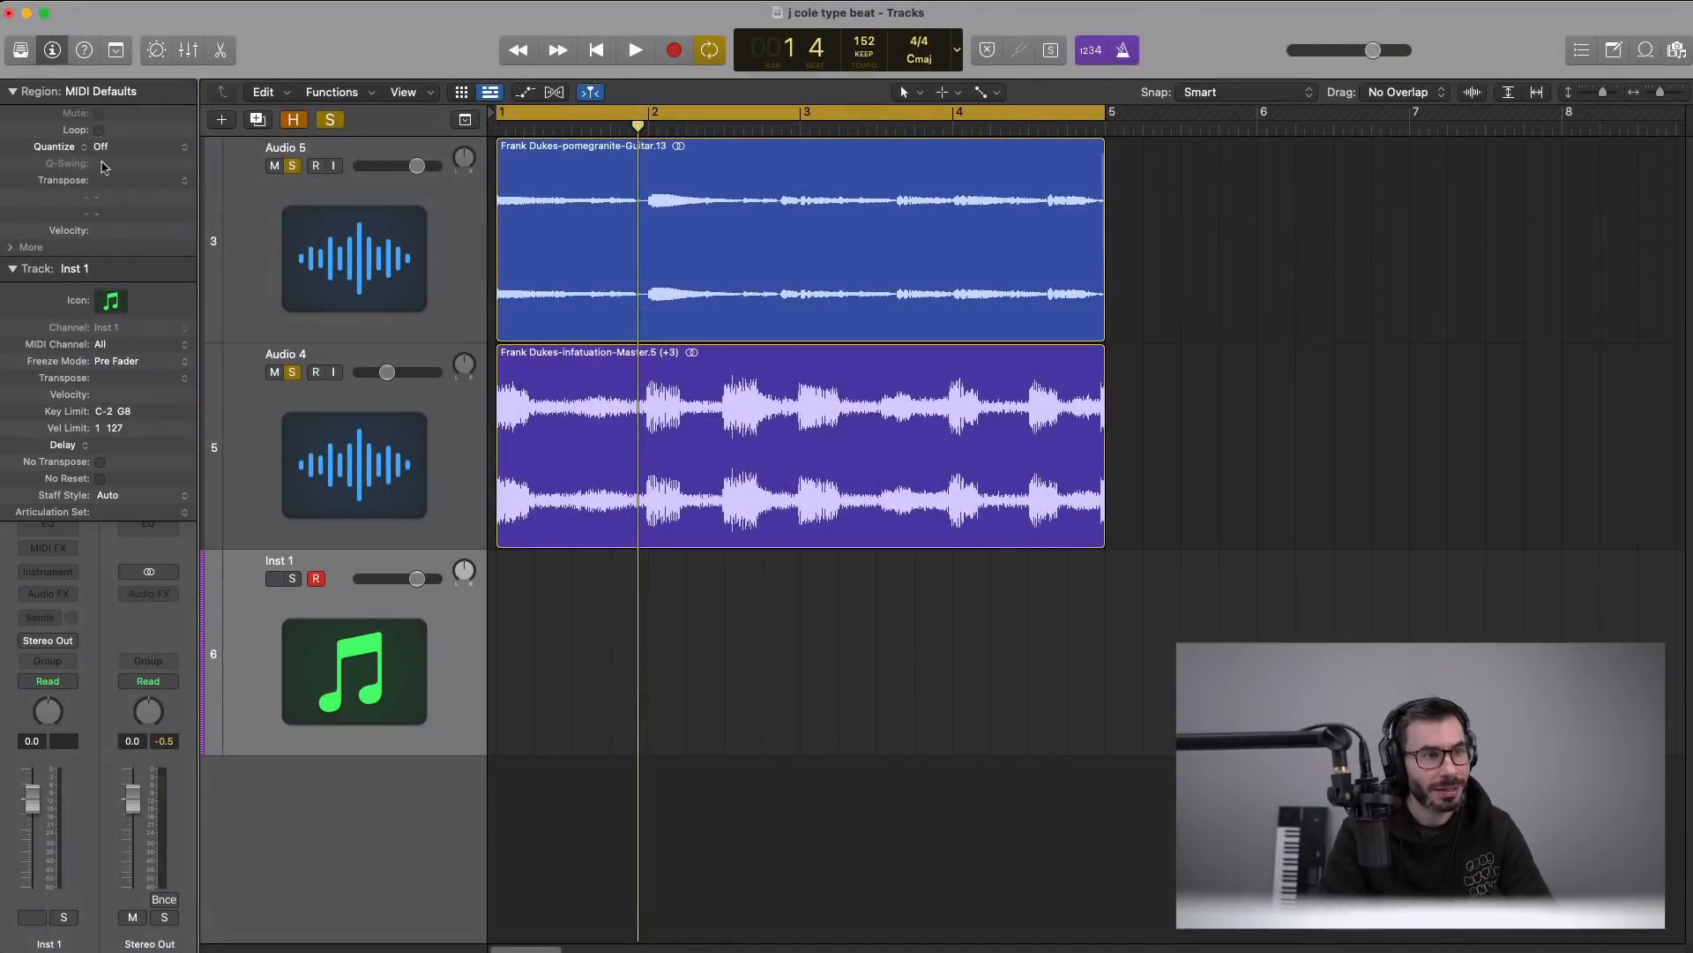
pyautogui.click(294, 372)
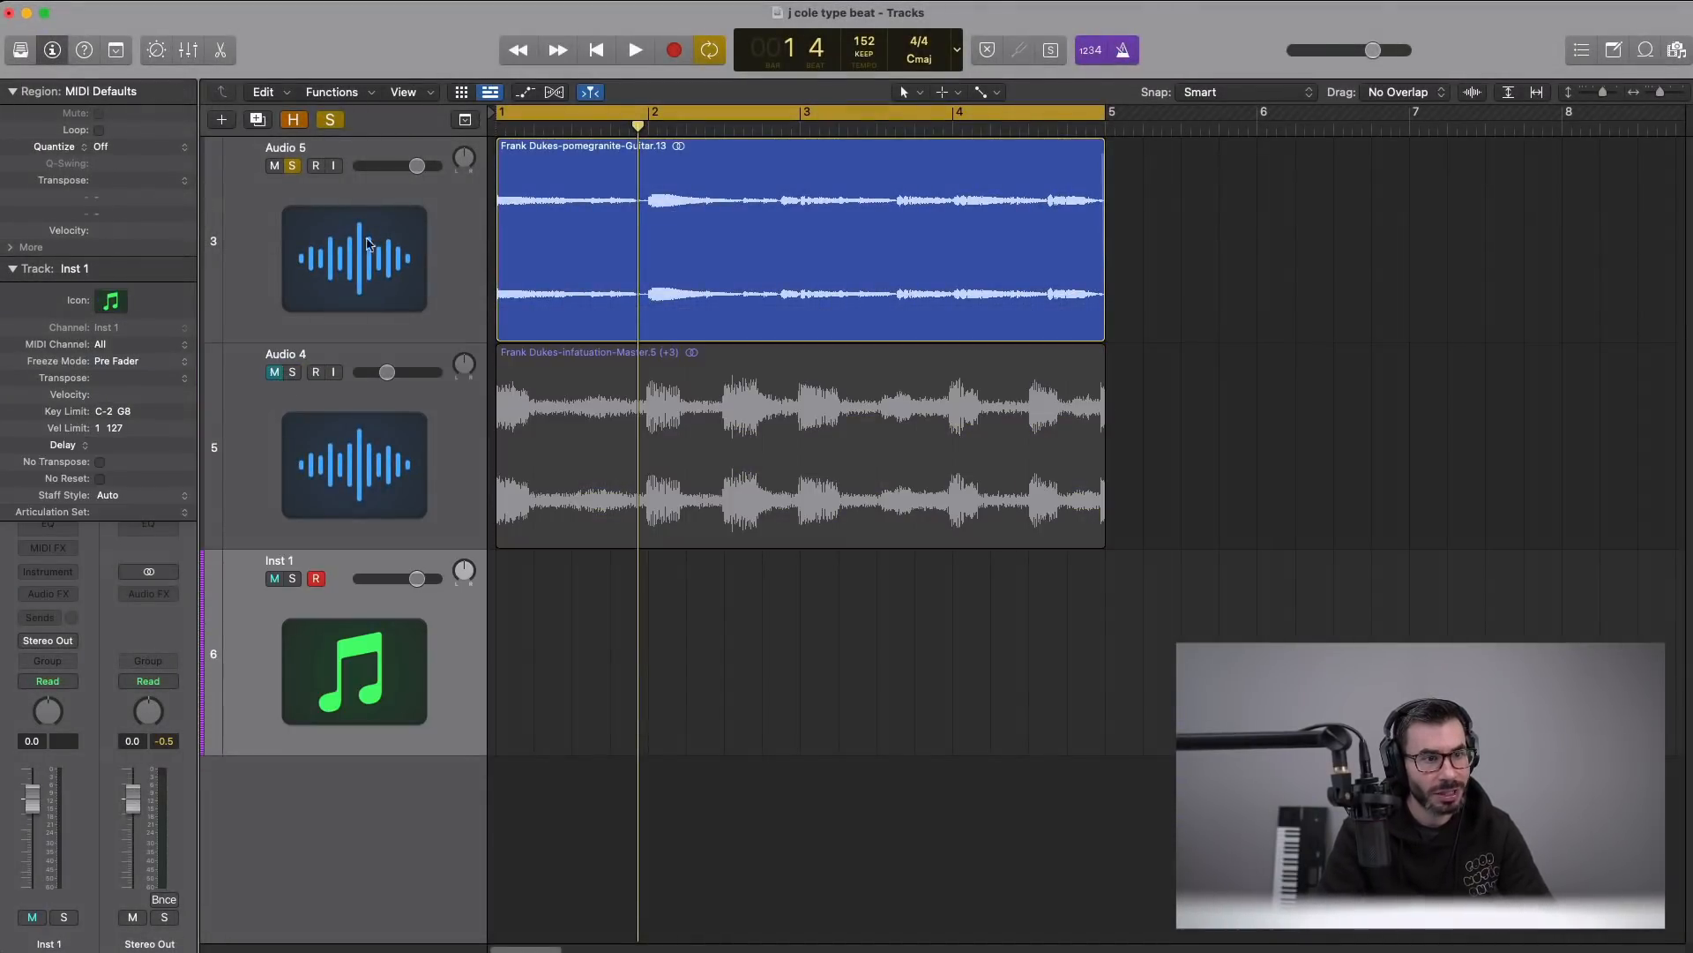
# - Load the "pride is the devil drum kit" user patch on the new instrument track
pyautogui.click(27, 54)
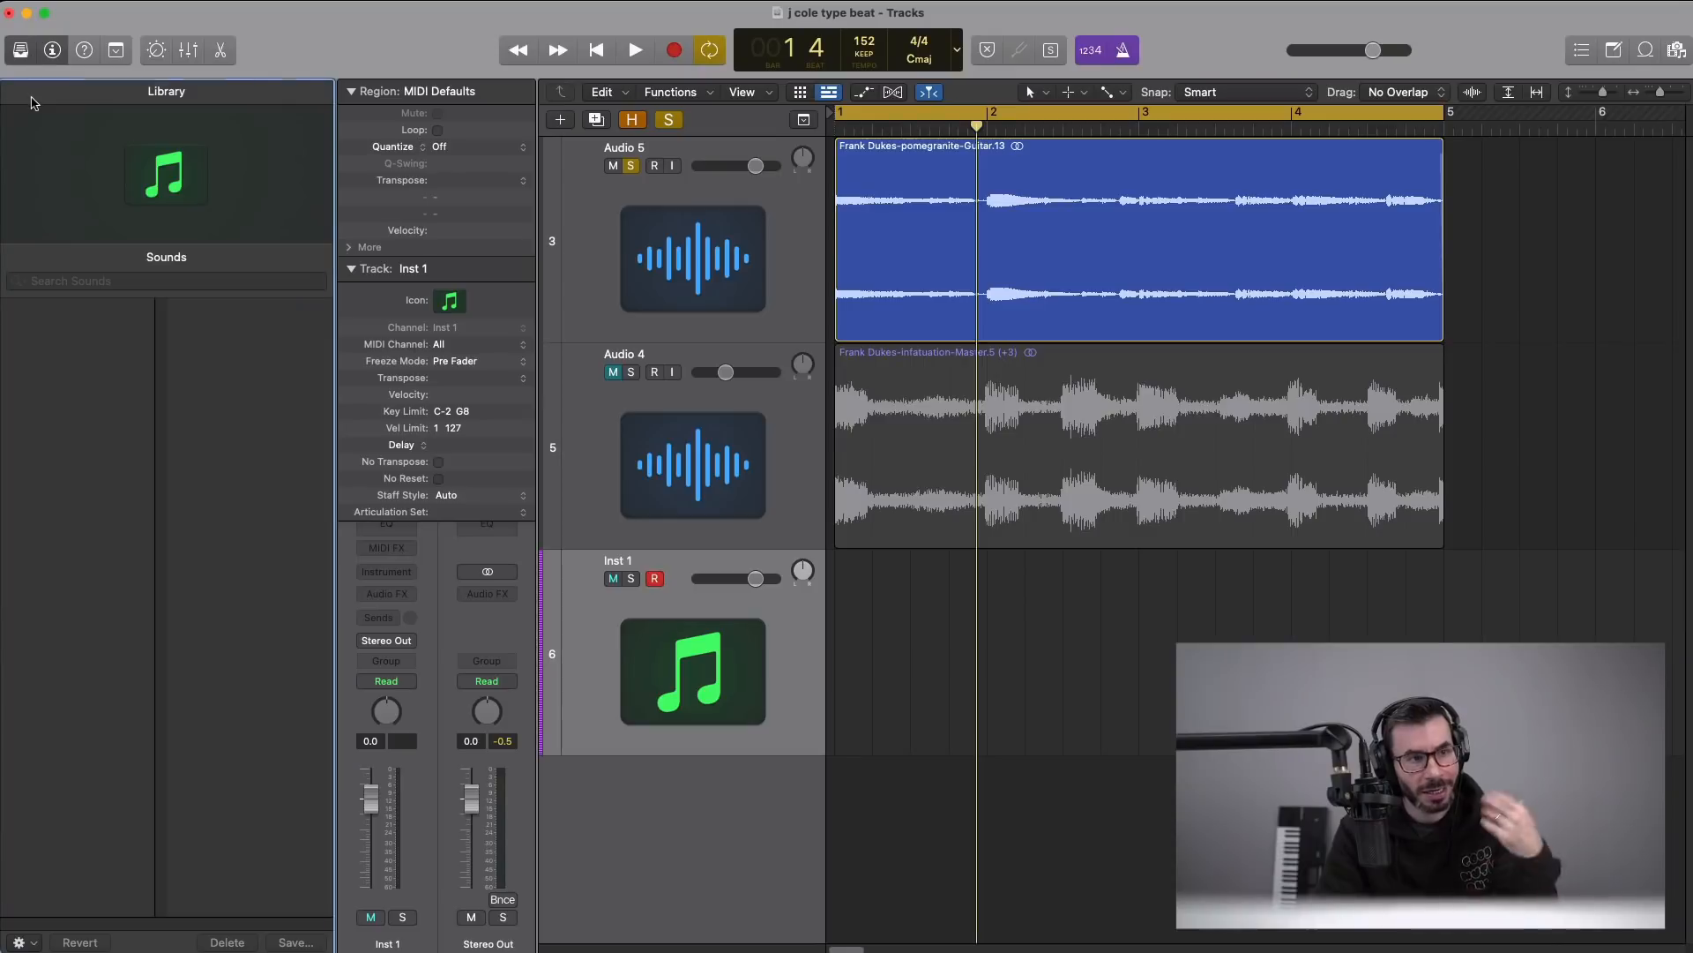
pyautogui.click(89, 310)
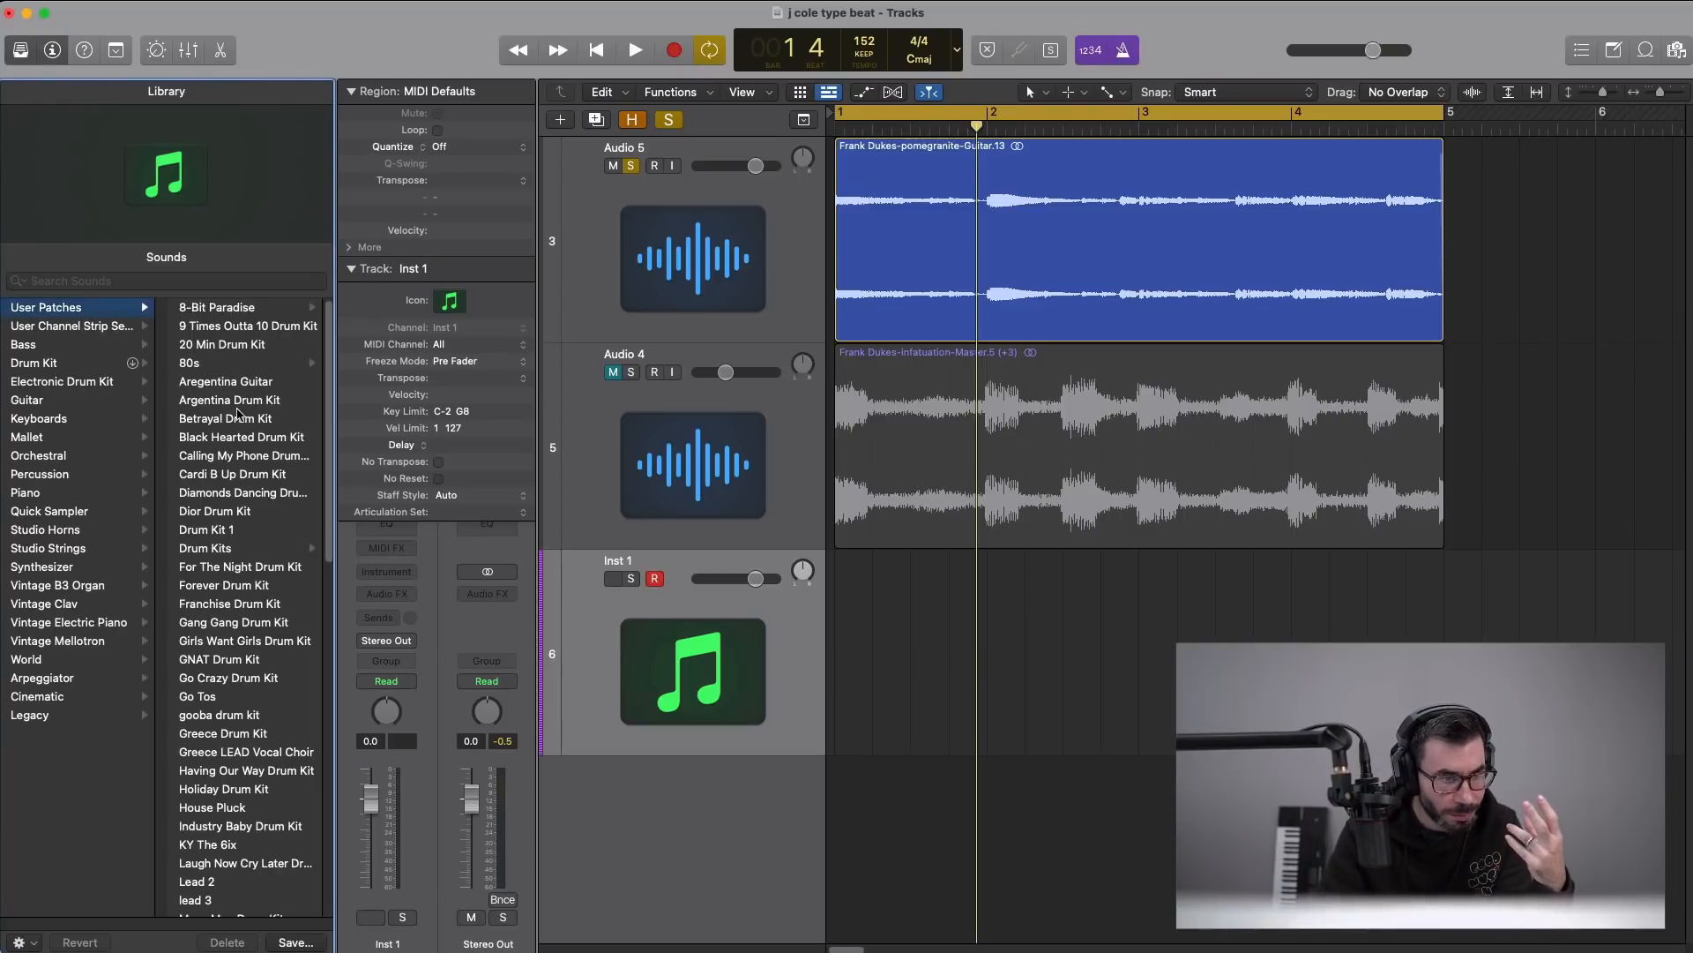
pyautogui.scroll(-5, 277, 553)
pyautogui.scroll(-3, 277, 554)
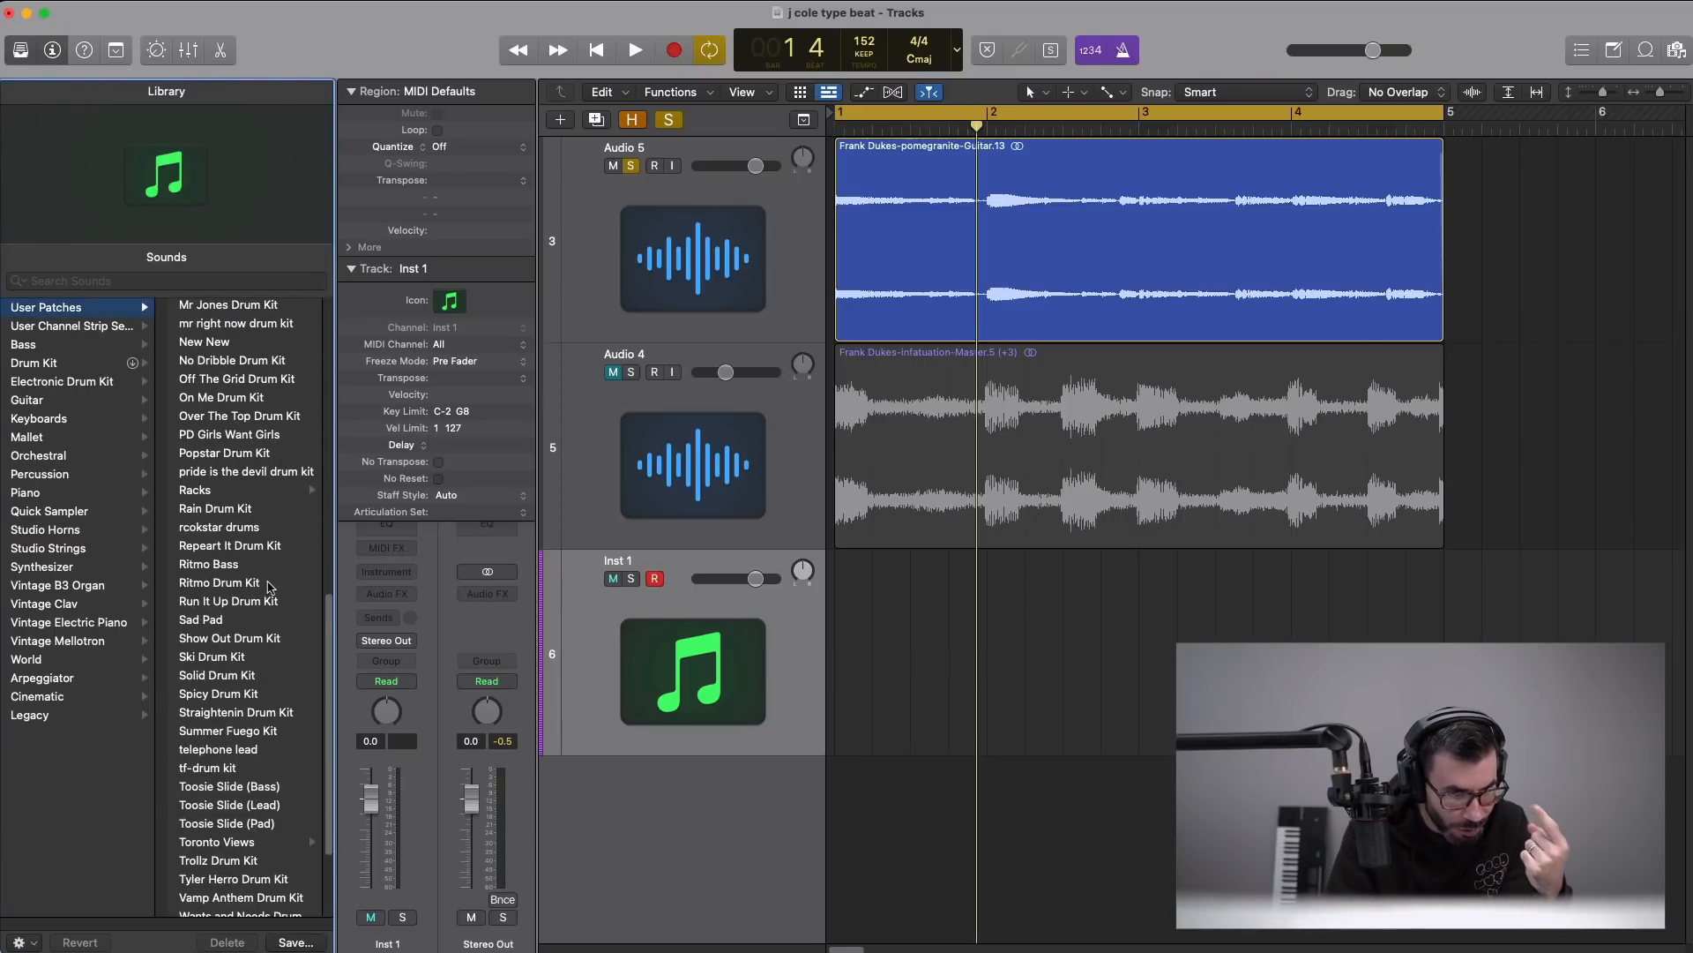
pyautogui.scroll(-1, 271, 587)
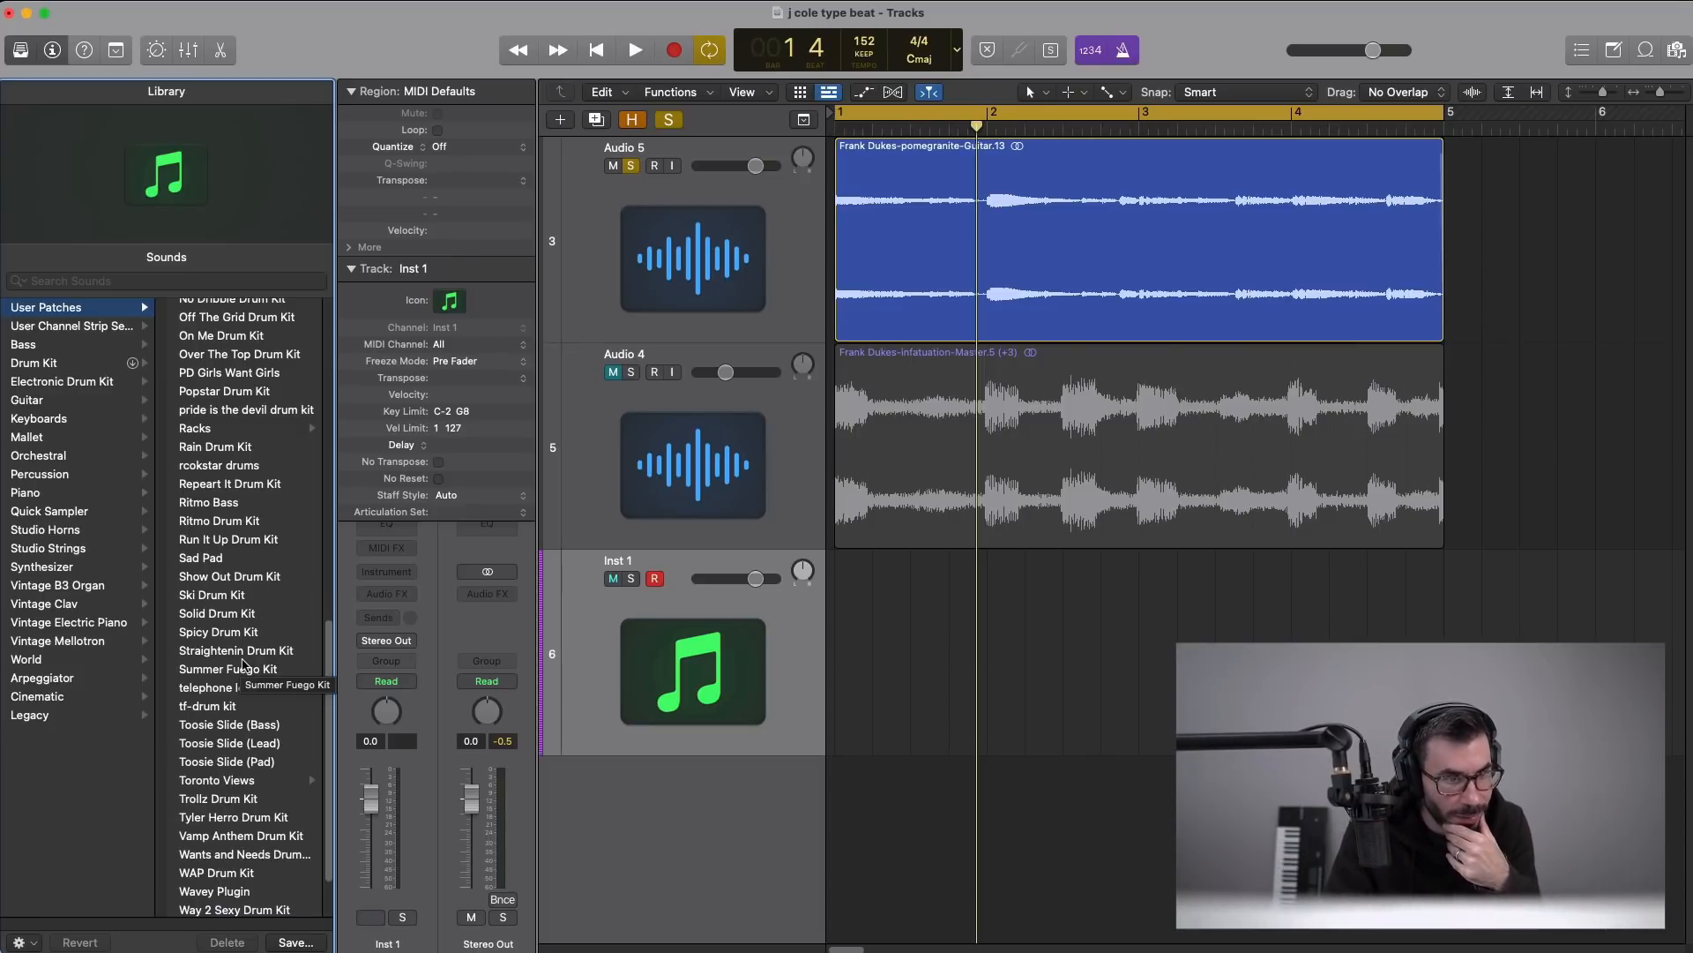
pyautogui.scroll(1, 244, 663)
pyautogui.scroll(-1, 244, 663)
pyautogui.click(246, 384)
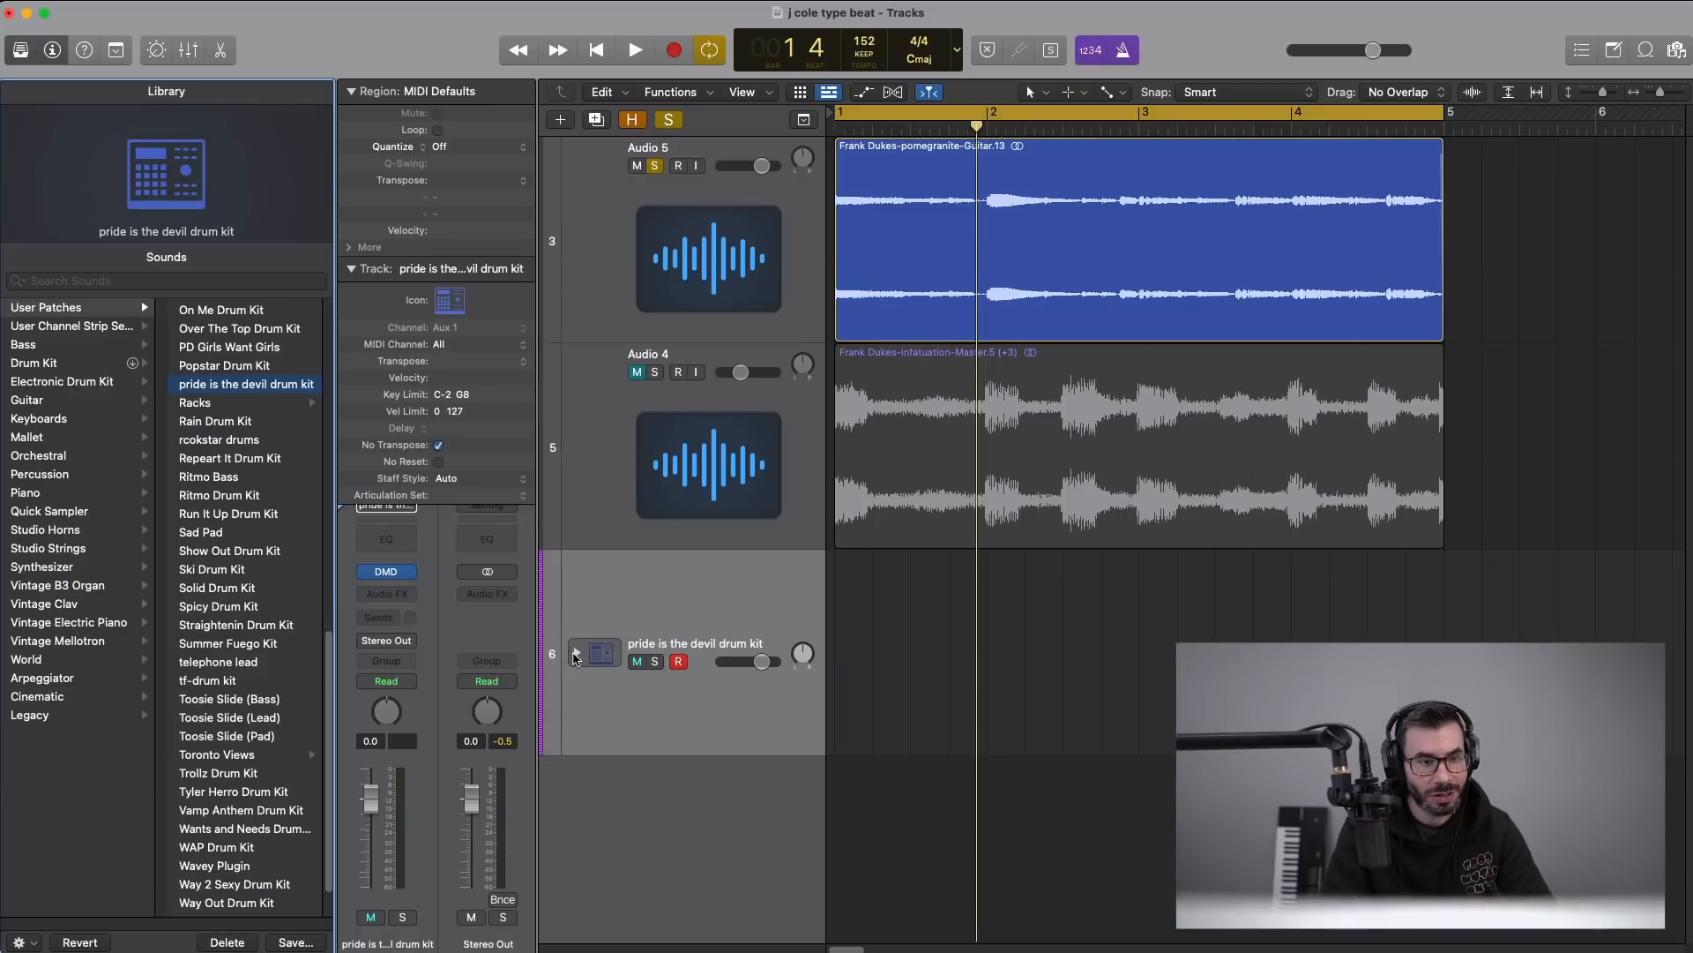
# - Expand the drum kit's track stack and create a pattern region at bar 1 on the hihat 1 track
pyautogui.click(576, 653)
pyautogui.click(21, 60)
pyautogui.scroll(-10, 1074, 709)
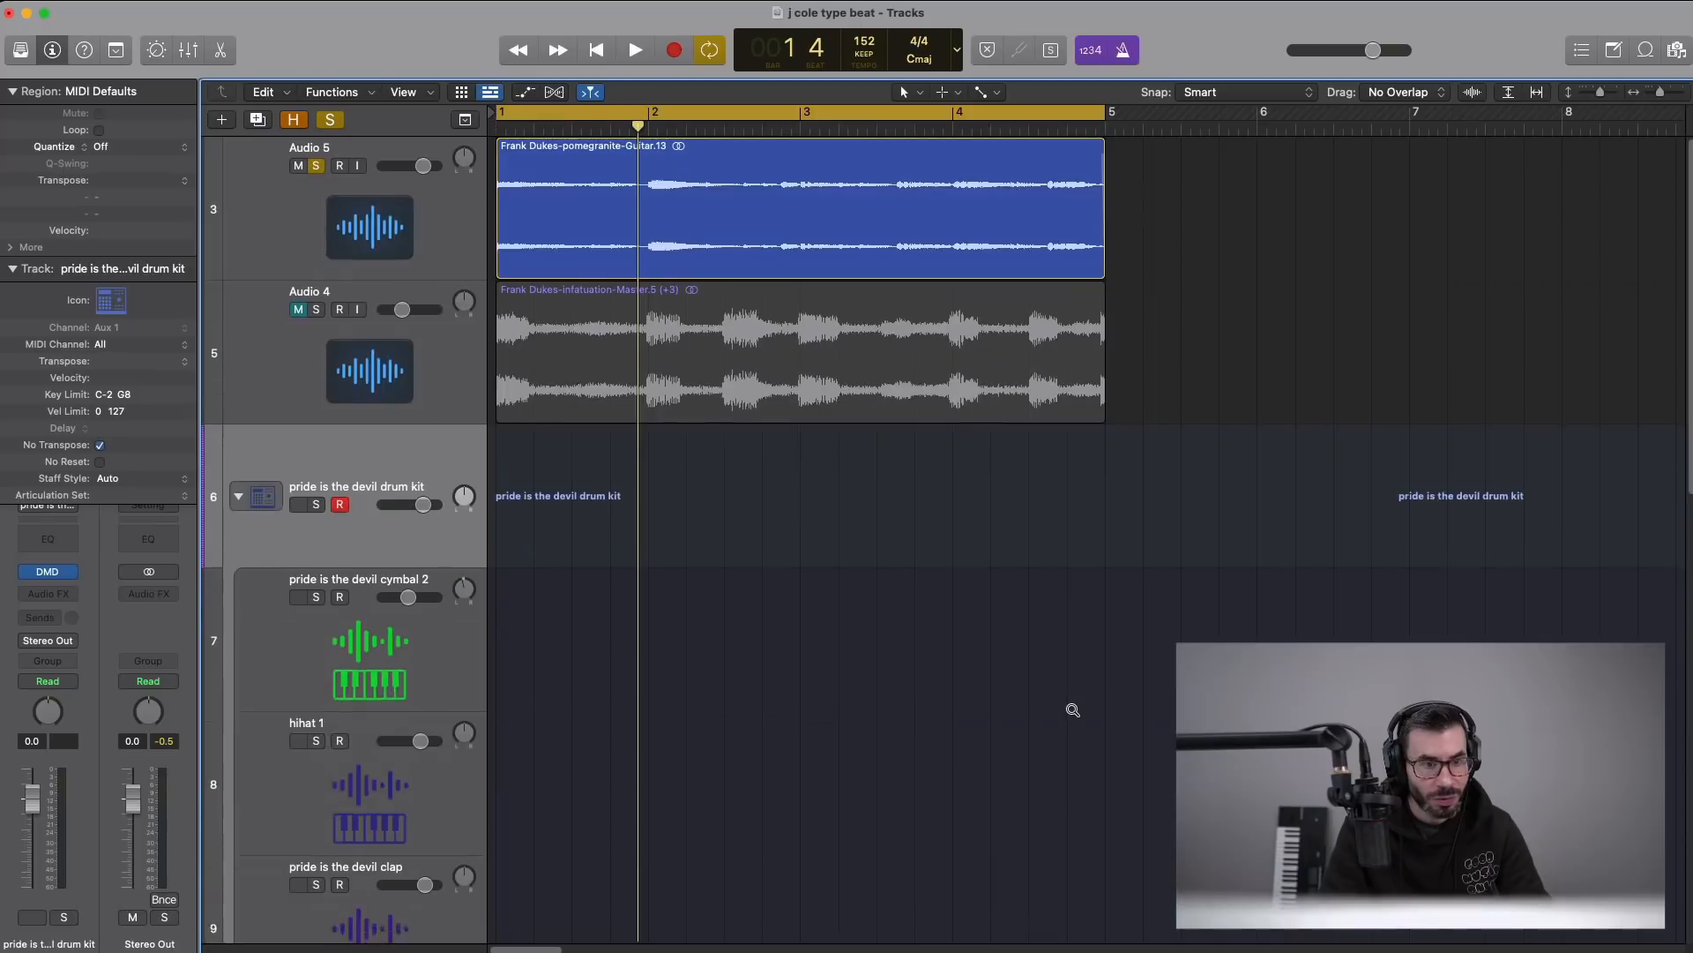
pyautogui.scroll(-5, 1074, 709)
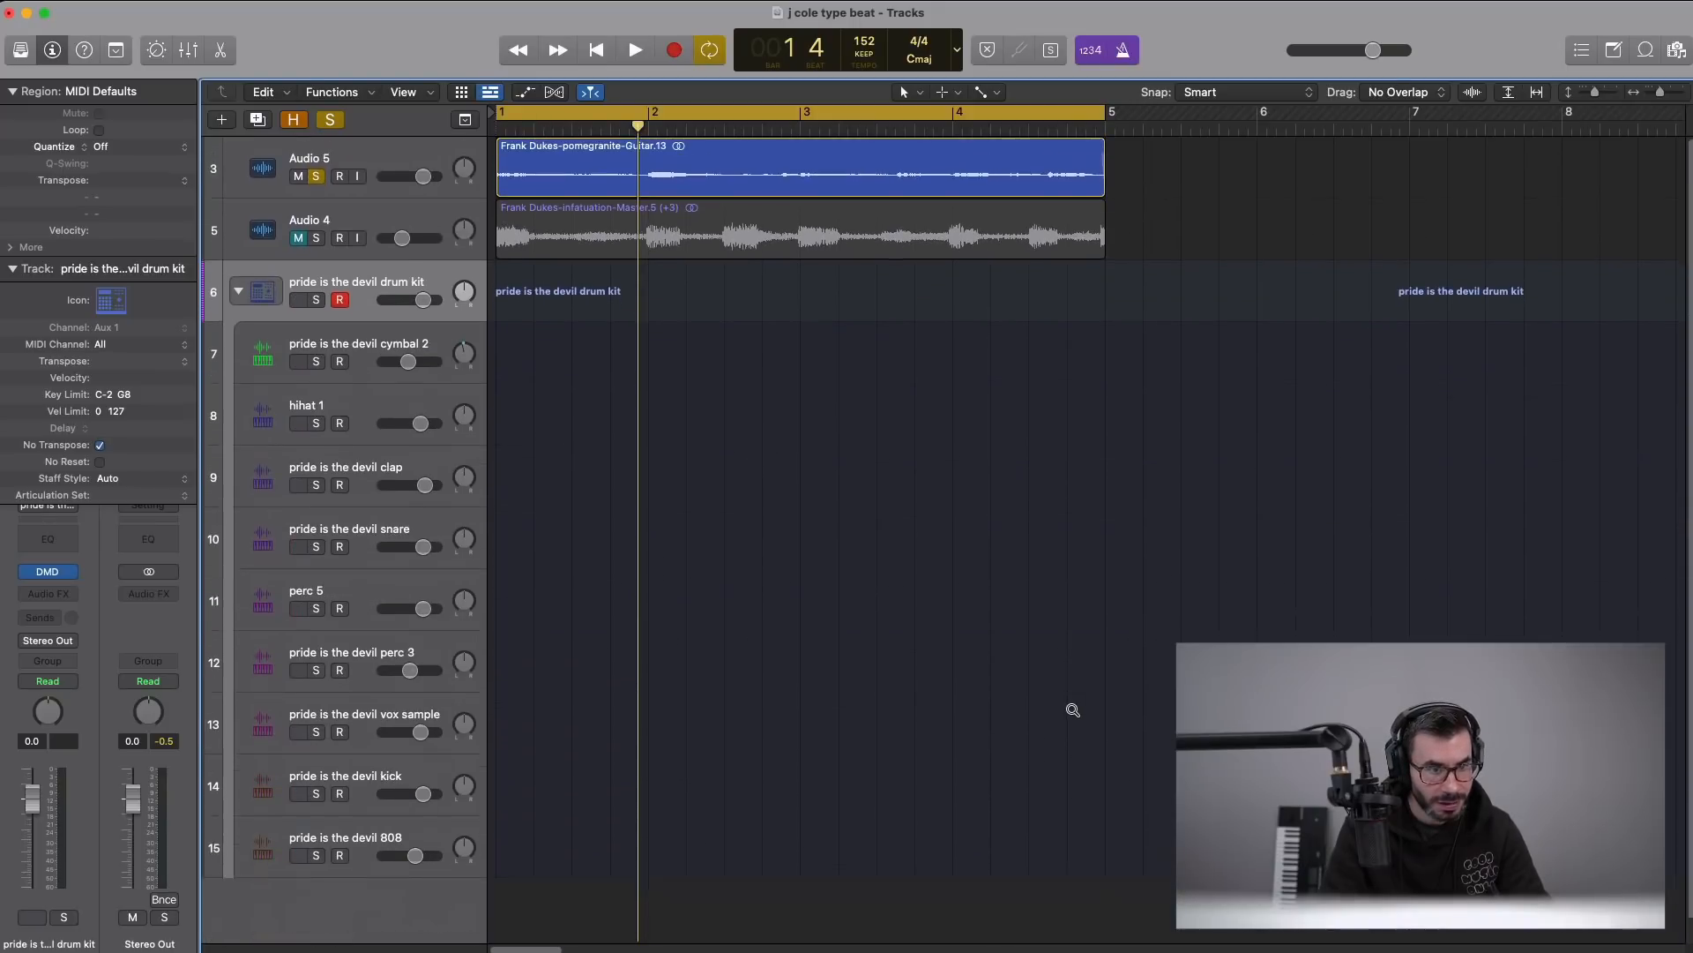
pyautogui.rightClick(513, 374)
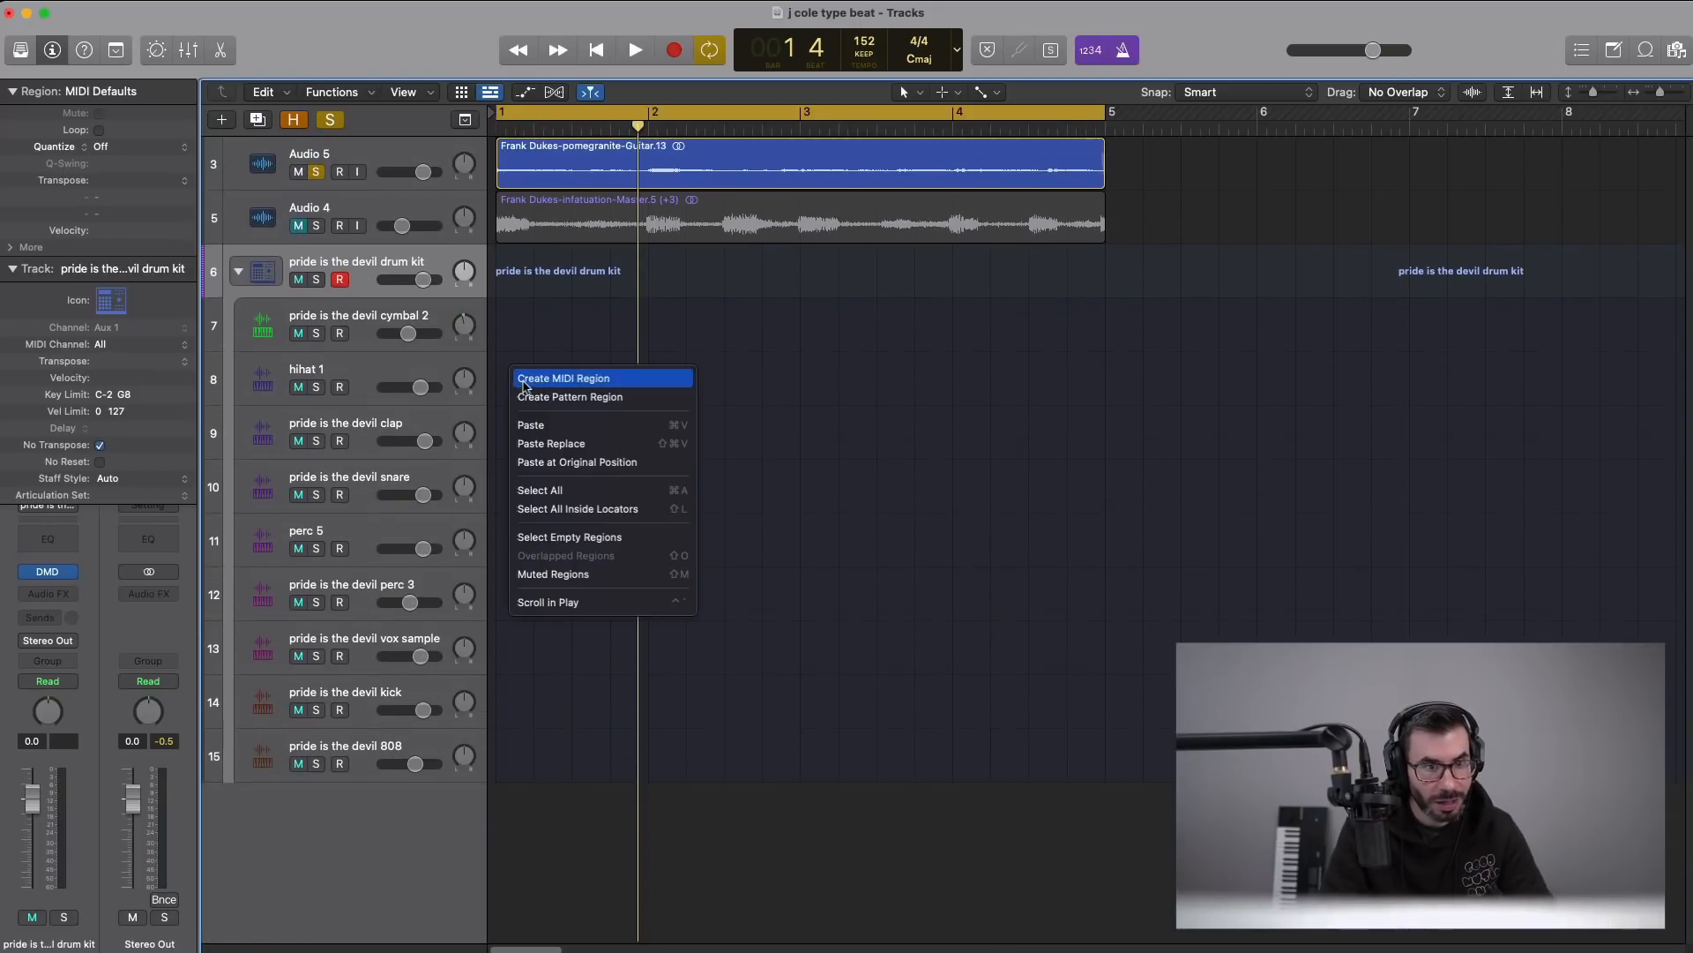
pyautogui.click(529, 394)
# - Solo the drum kit stack and activate steps 1, 5, 6, 11, 13, 14 and 16 of the hihat 1 pattern
pyautogui.press('space')
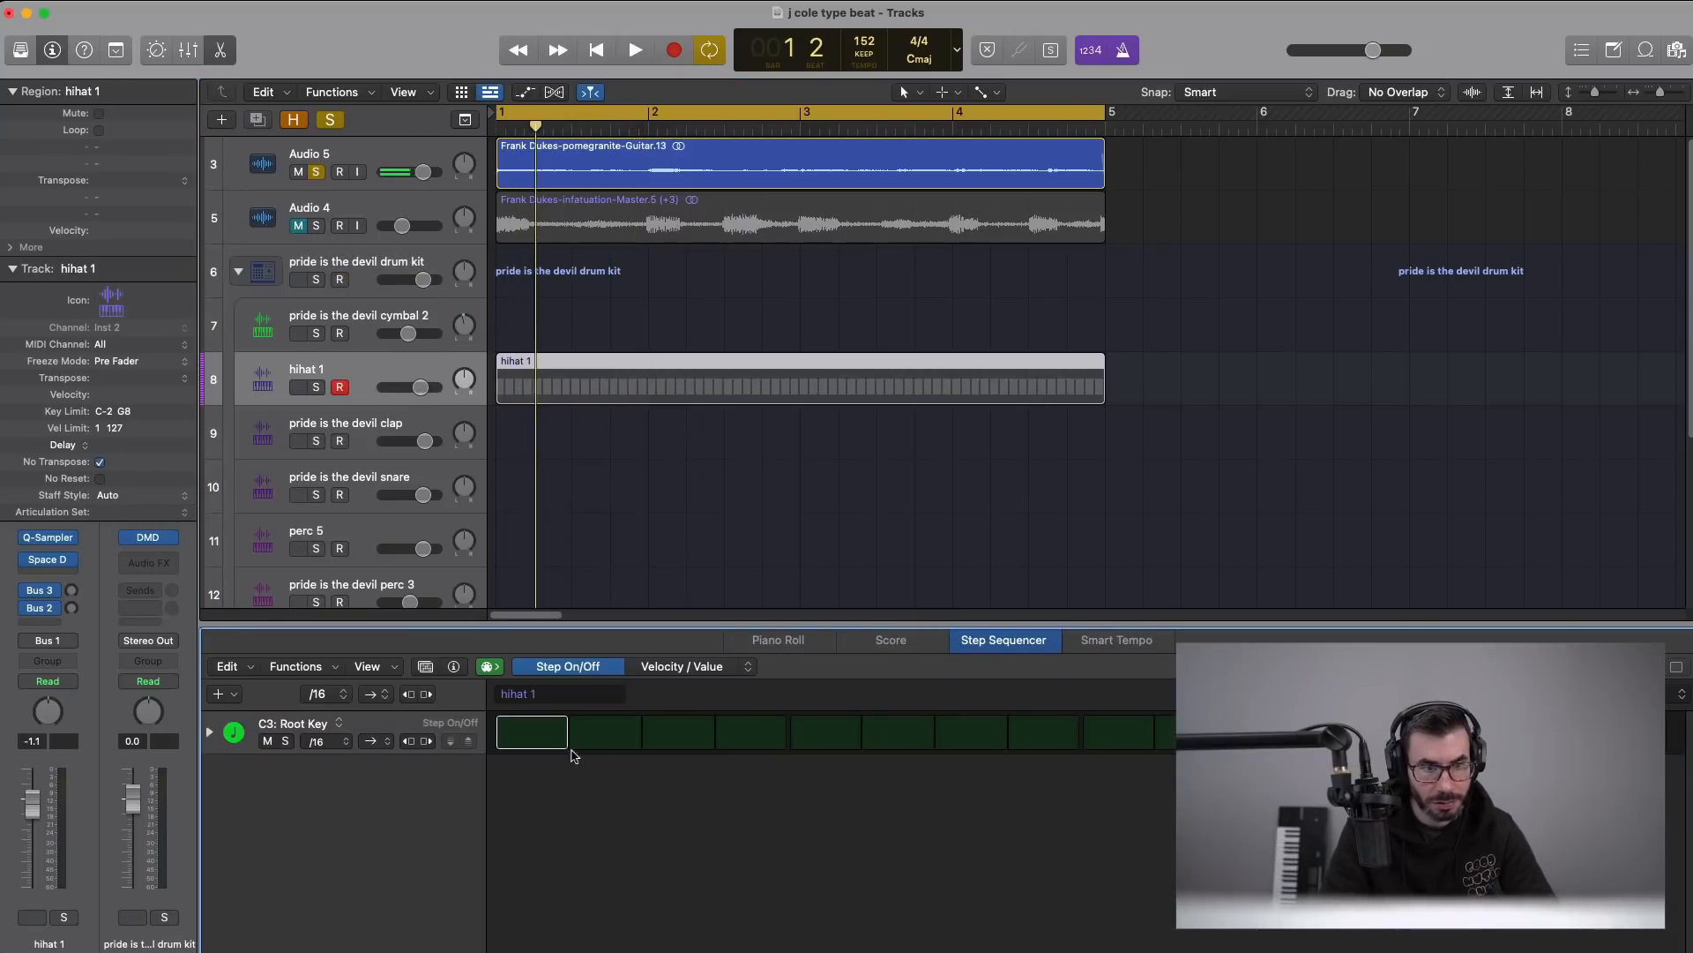
pyautogui.press('space')
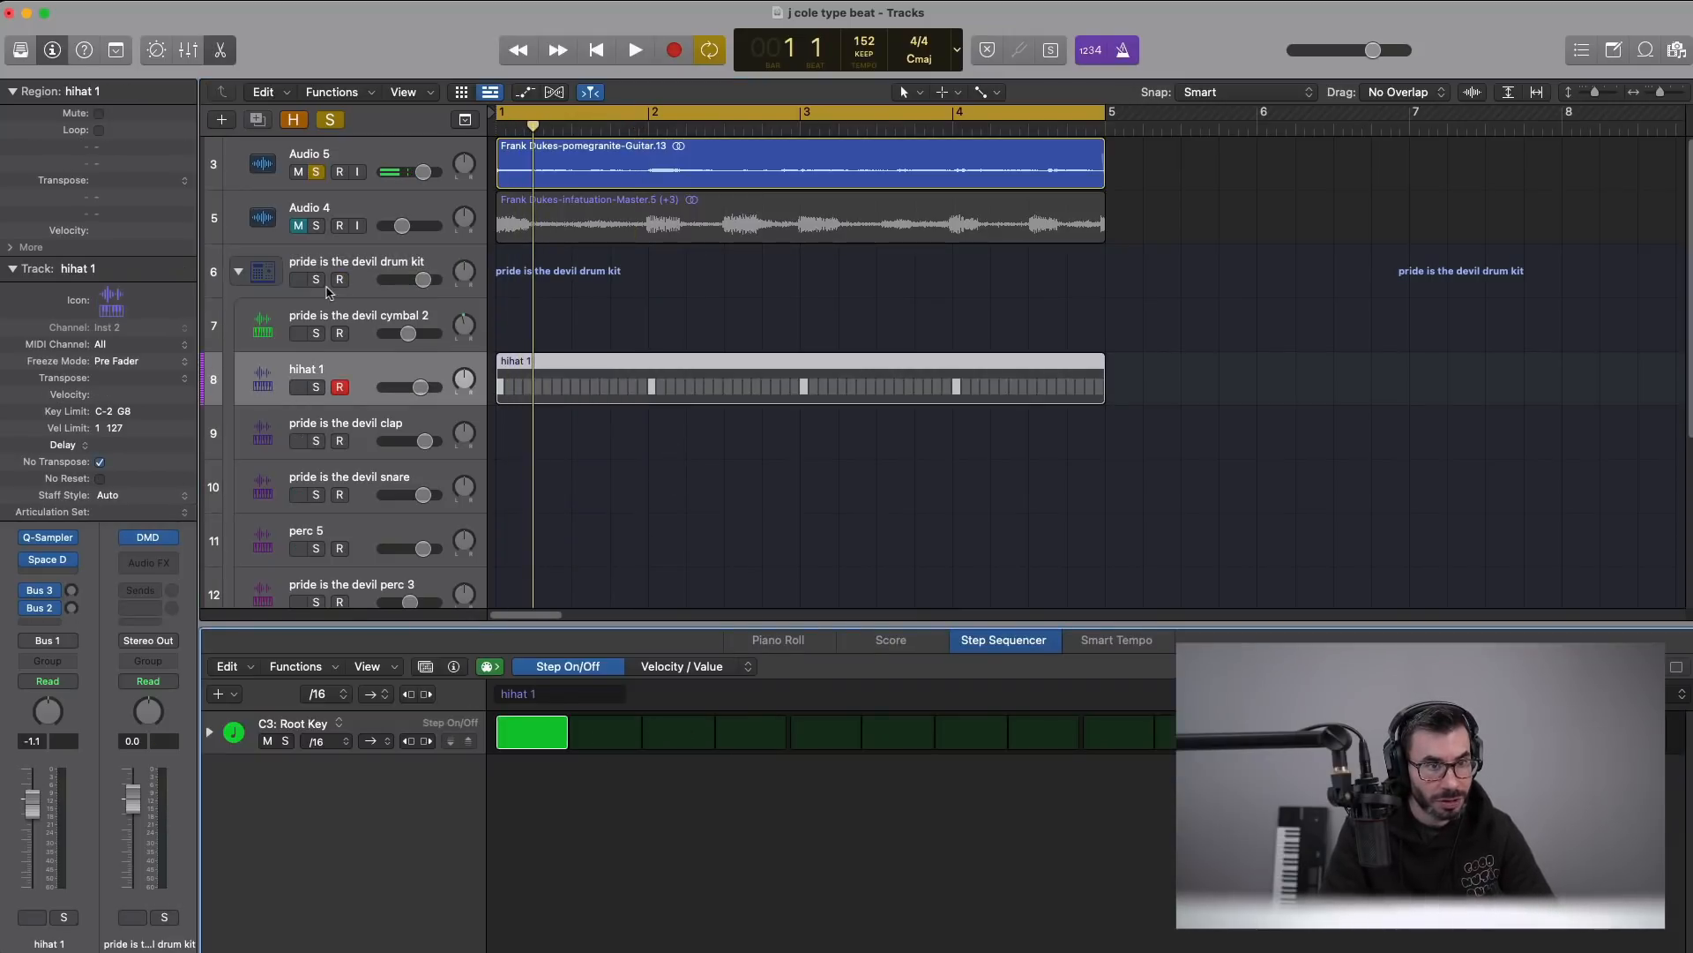
pyautogui.press('space')
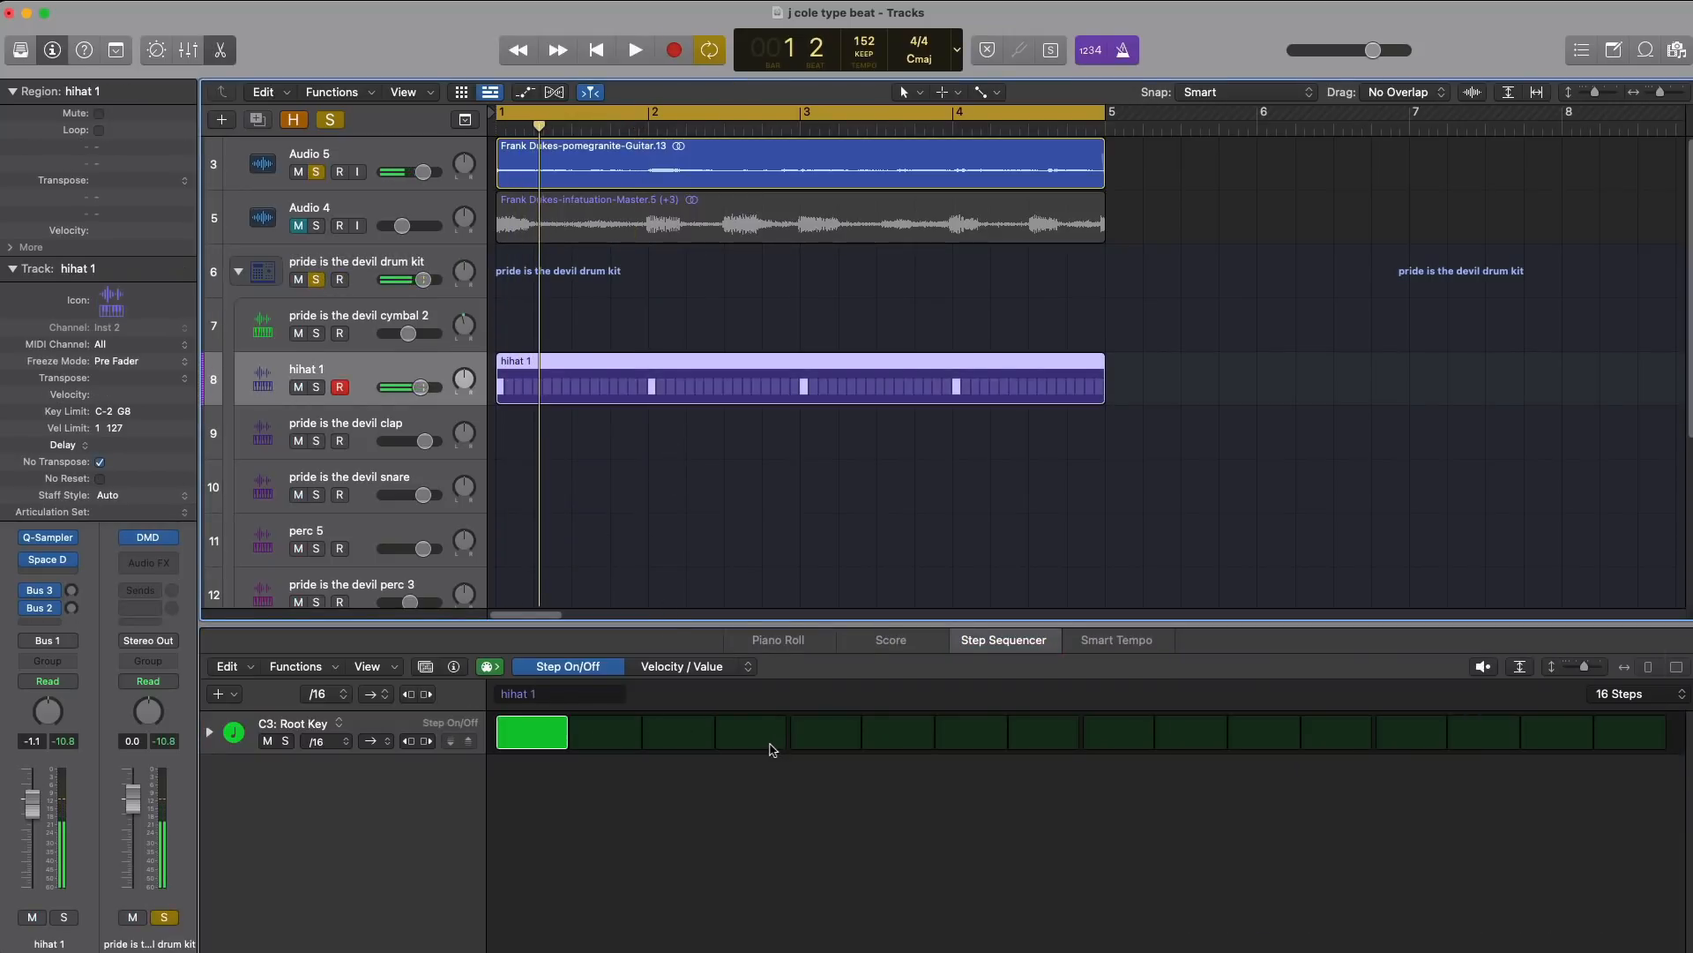
pyautogui.click(826, 732)
pyautogui.click(888, 735)
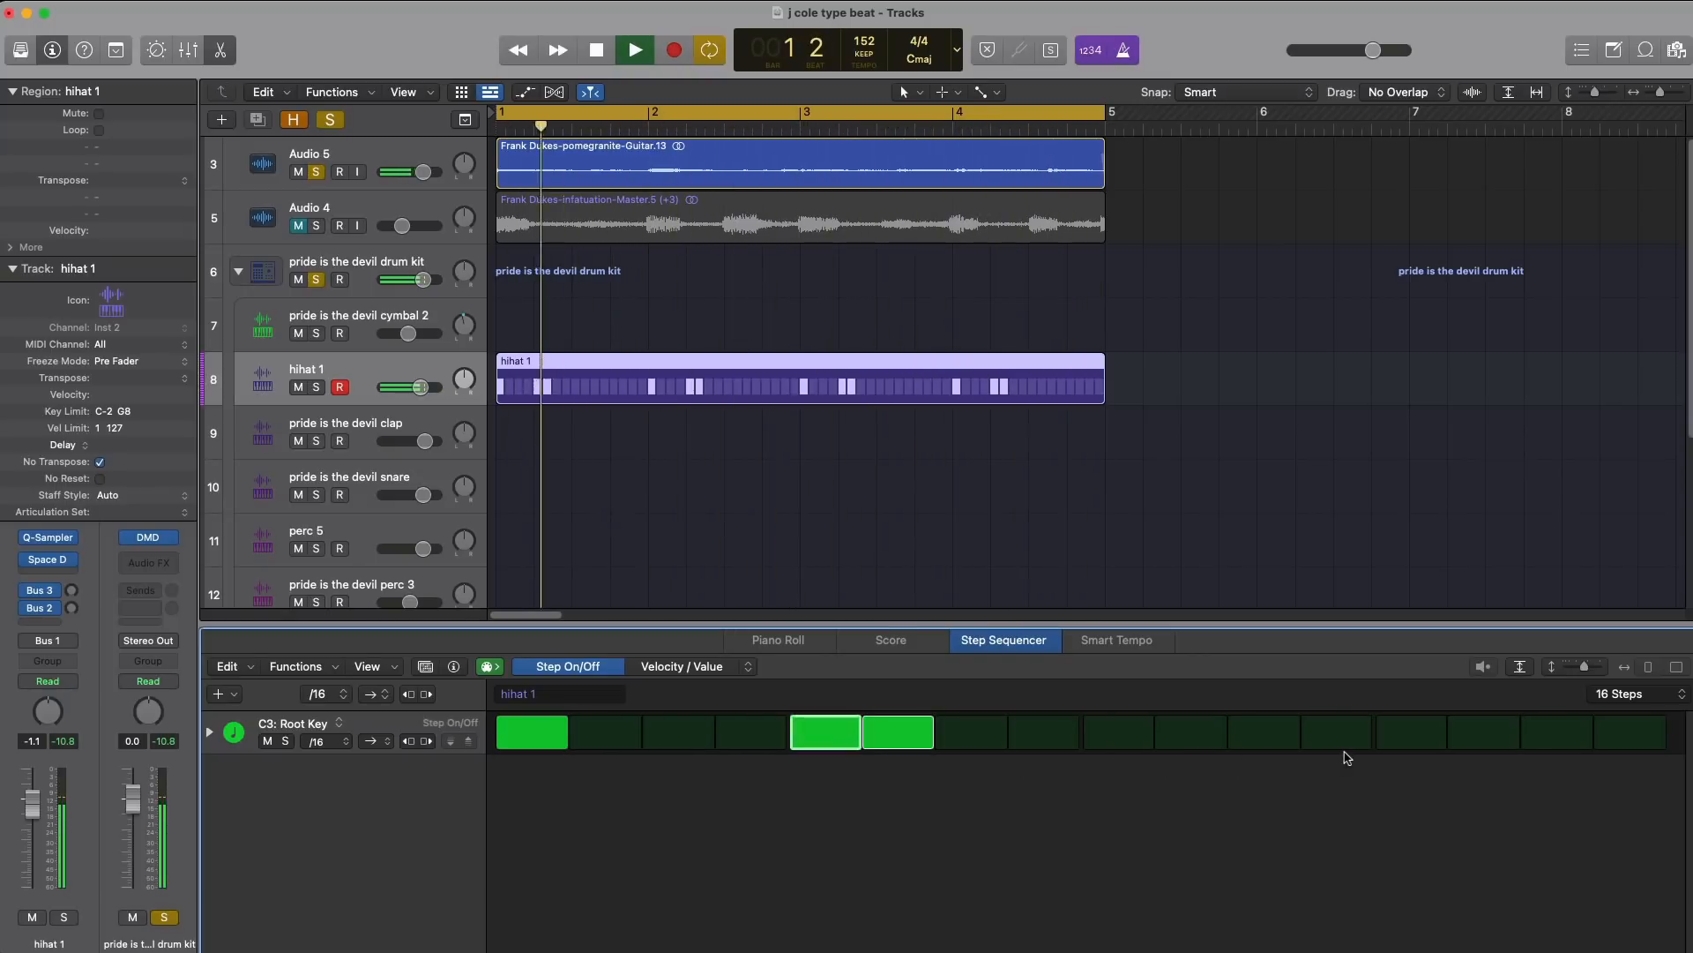
pyautogui.click(1274, 735)
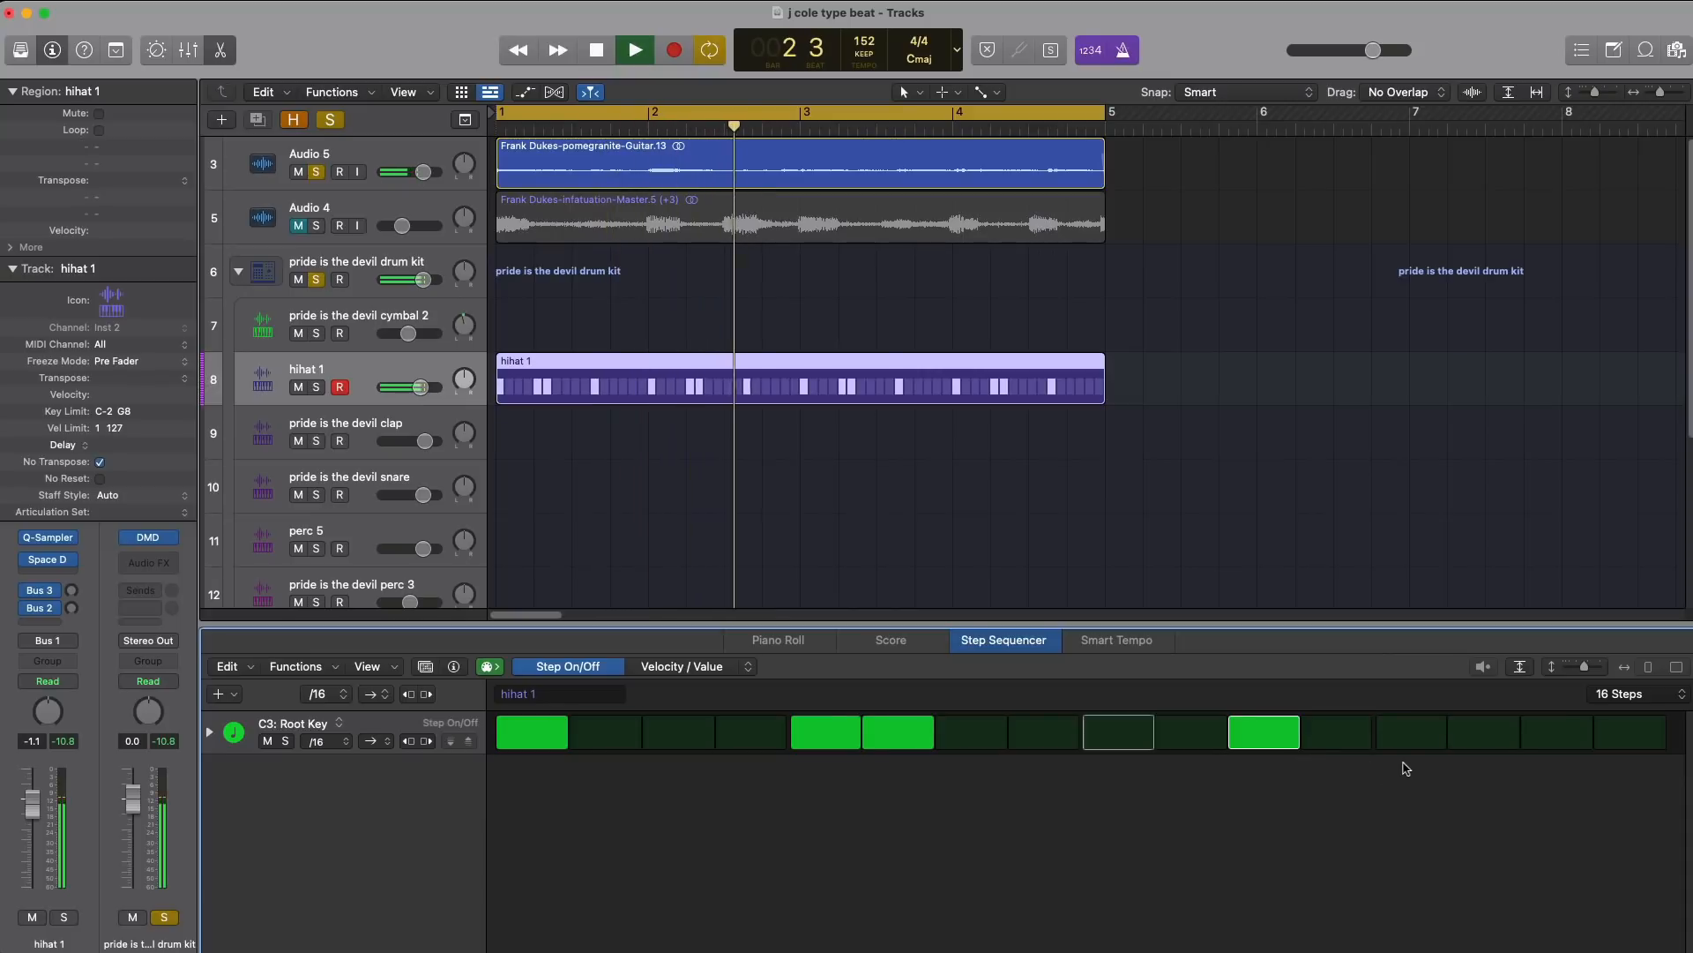
pyautogui.moveTo(1433, 735); pyautogui.dragTo(1486, 736)
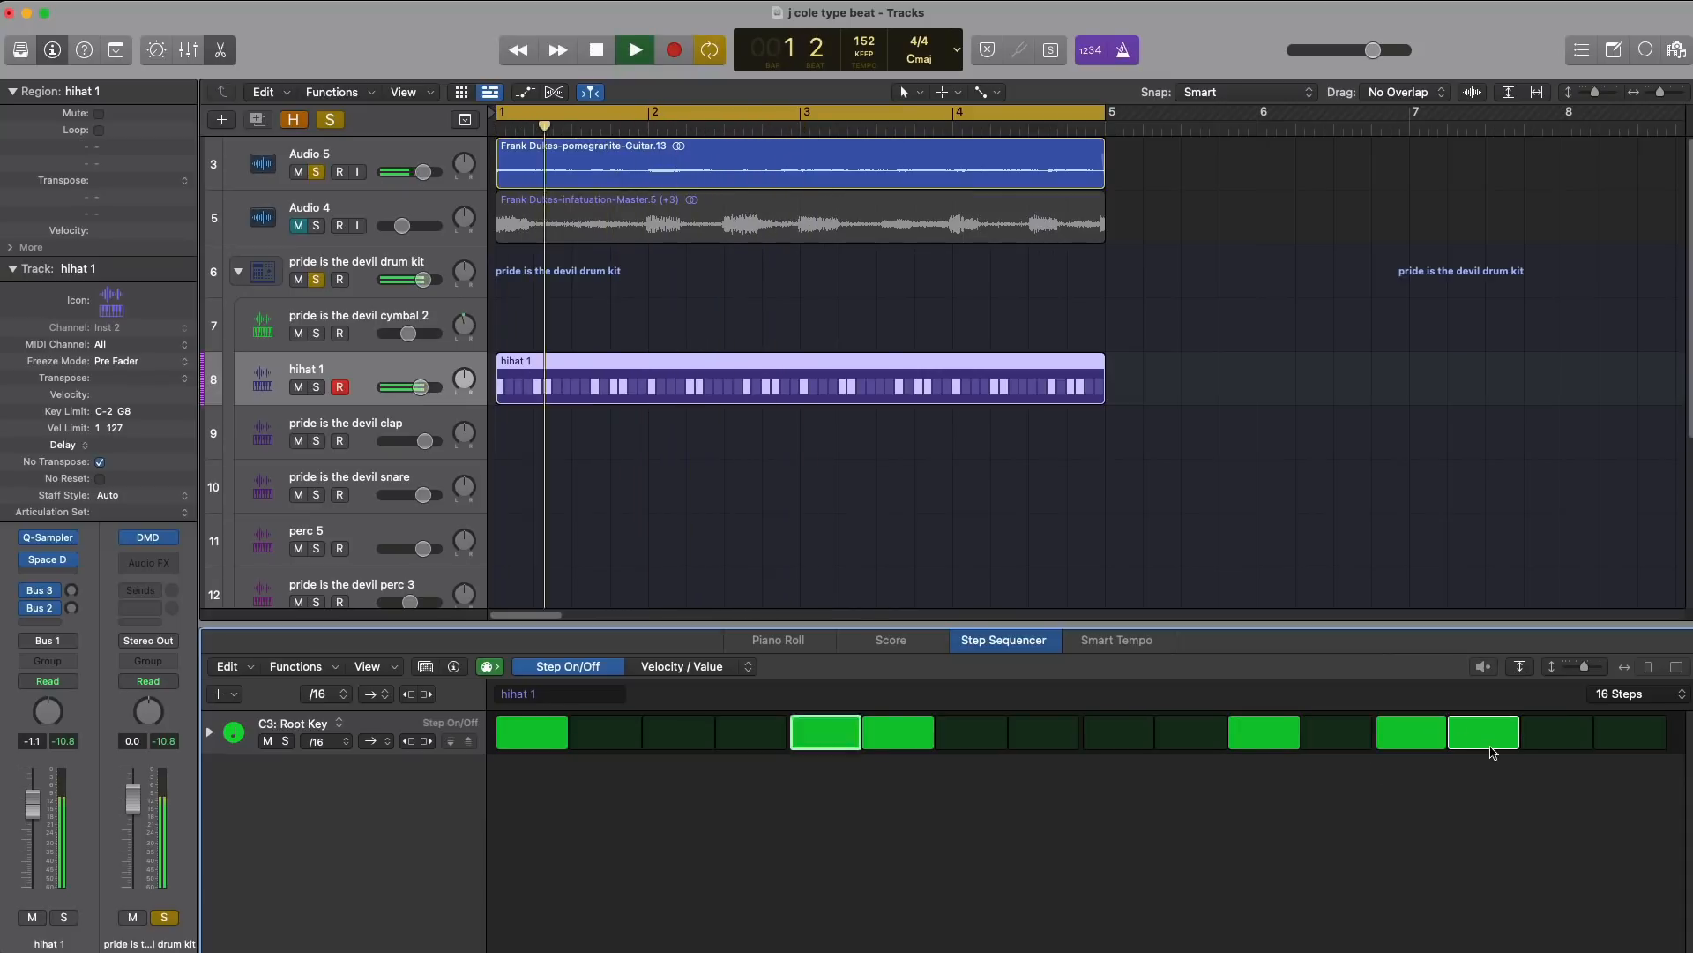
pyautogui.click(1611, 743)
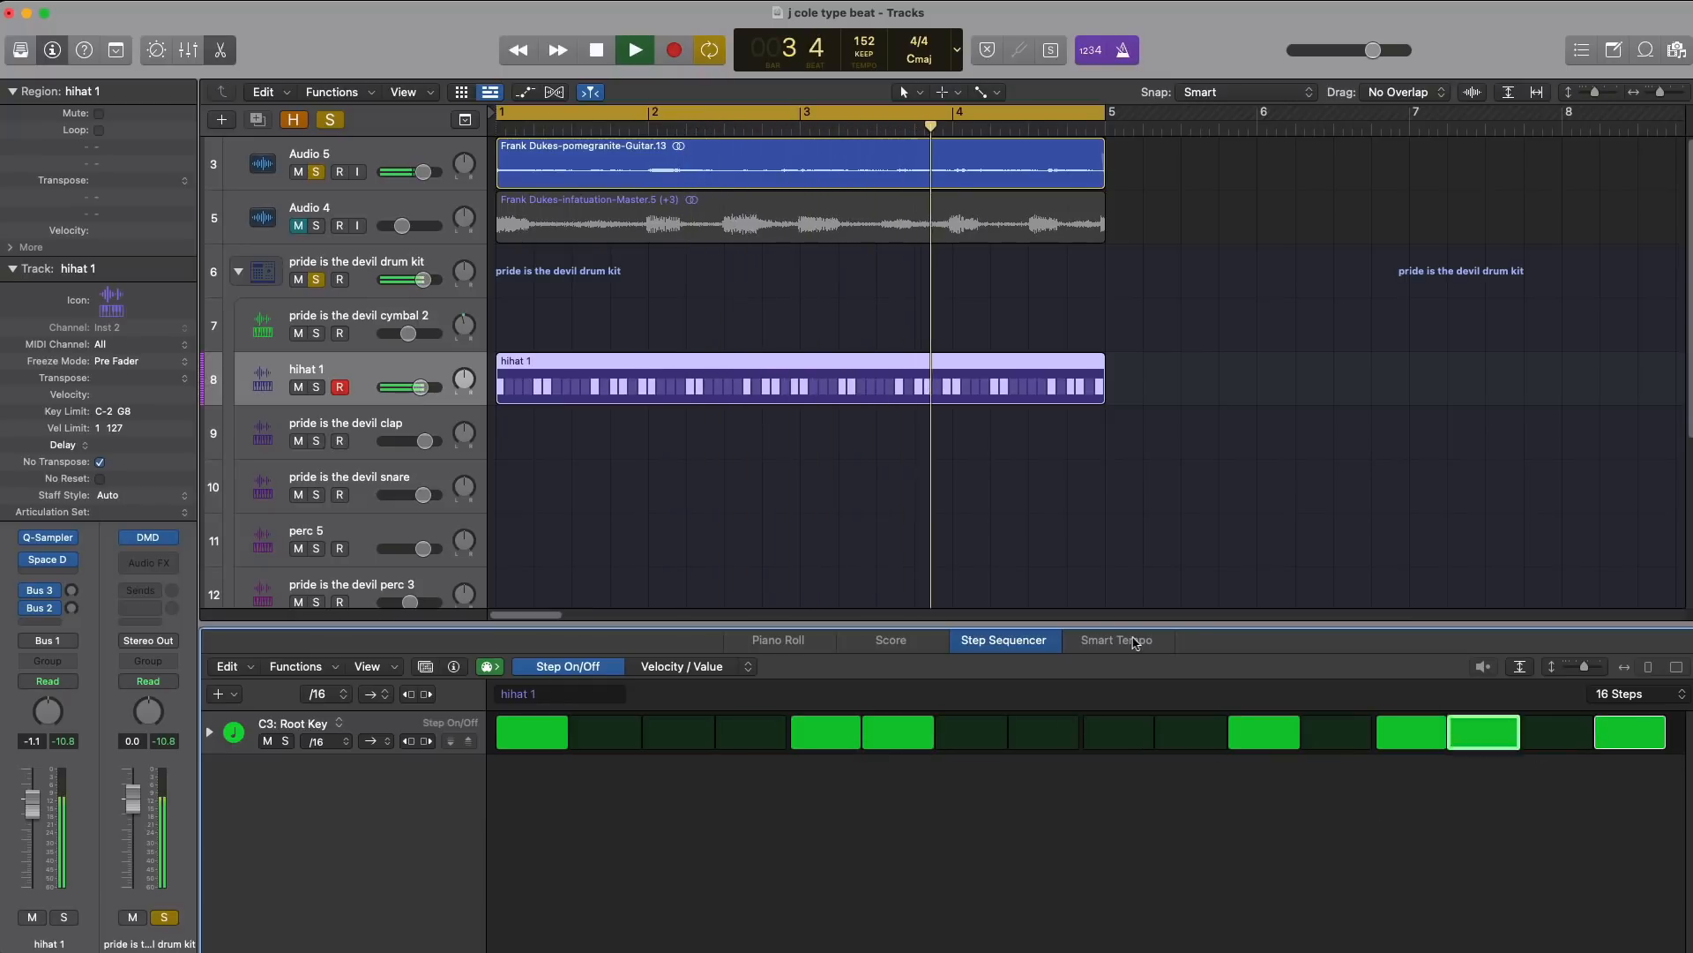
# - Switch the hihat 1 pattern's step editing mode to Note Repeat
pyautogui.click(748, 666)
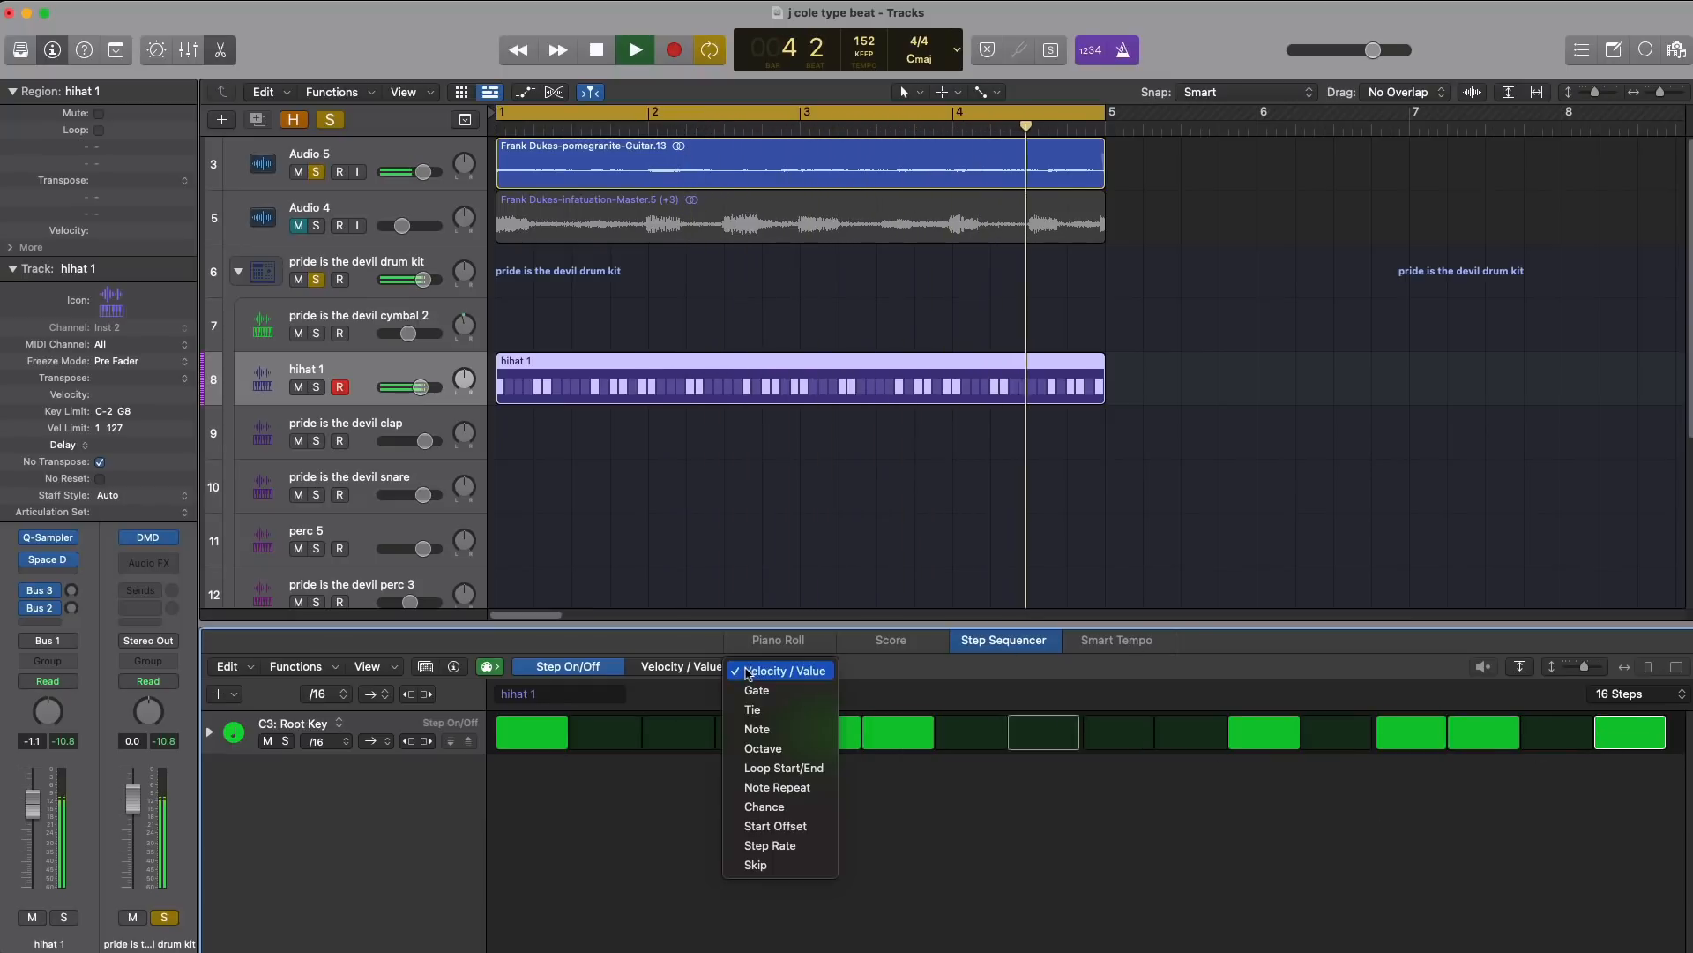
pyautogui.click(813, 784)
pyautogui.press('space')
# - Try a note repeat of 2 on the fifth hi-hat step and return it to 1
pyautogui.click(825, 748)
pyautogui.press('space')
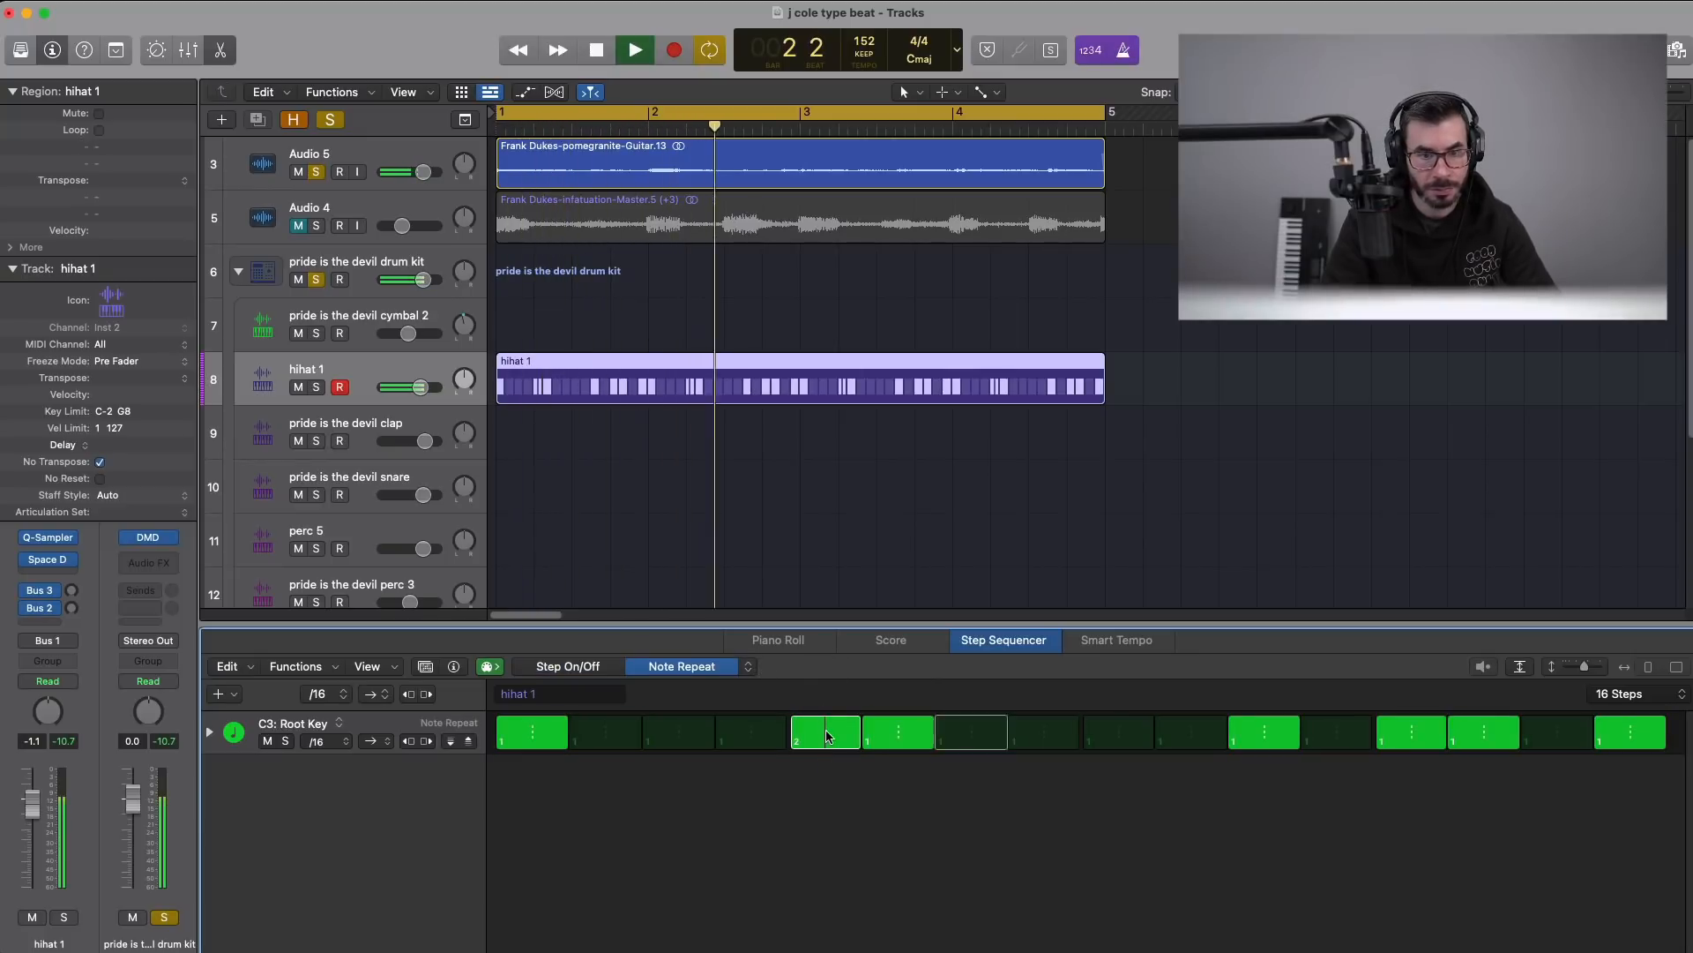
pyautogui.moveTo(828, 738); pyautogui.dragTo(827, 748)
pyautogui.press('space')
pyautogui.press('space')
pyautogui.press('space')
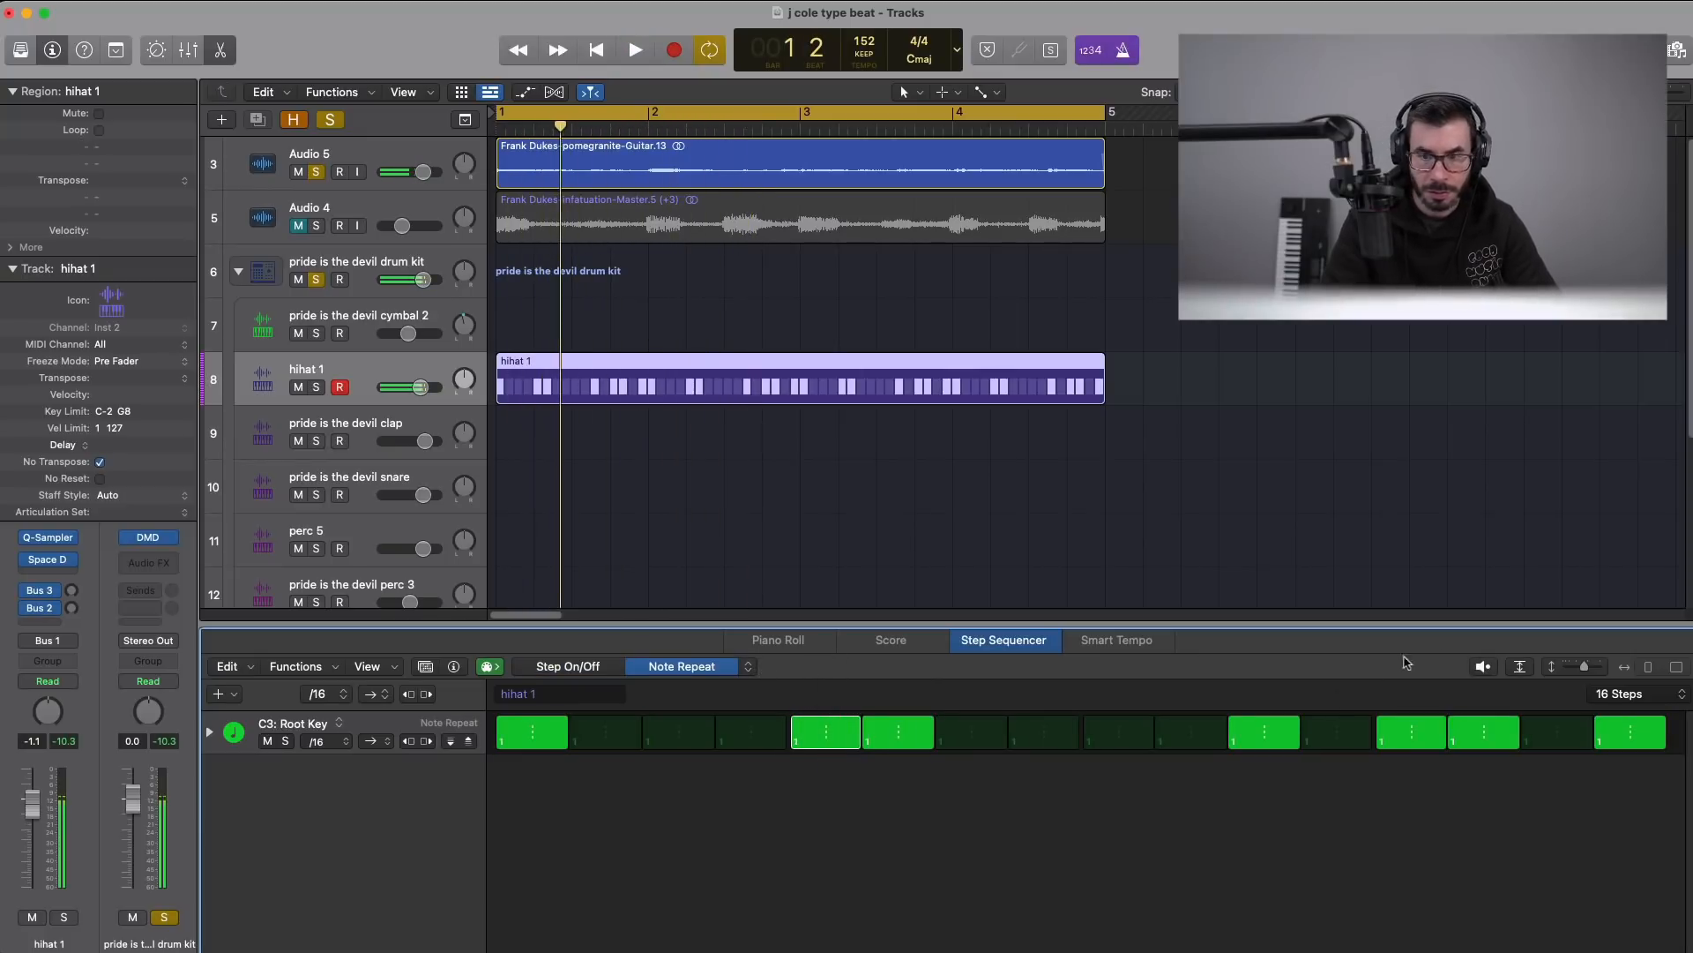
# - Lengthen the hihat 1 pattern to 32 steps and set a note repeat of 4 on step 27
pyautogui.click(1619, 697)
pyautogui.press('Return')
pyautogui.press('space')
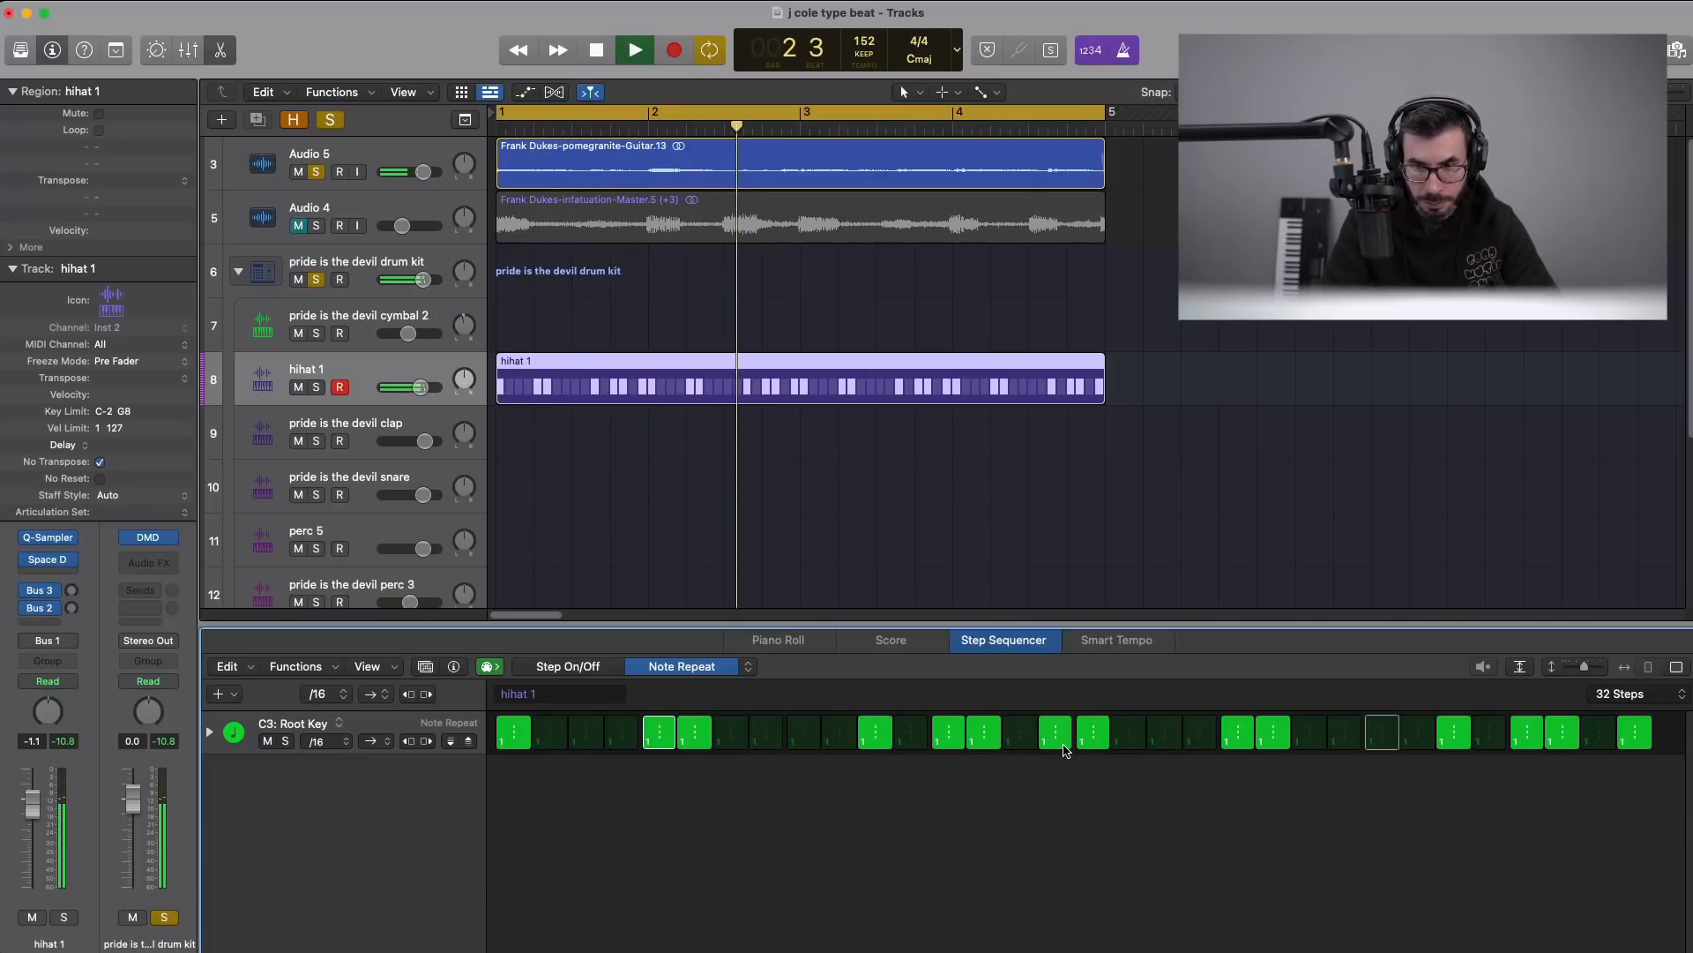
pyautogui.press('space')
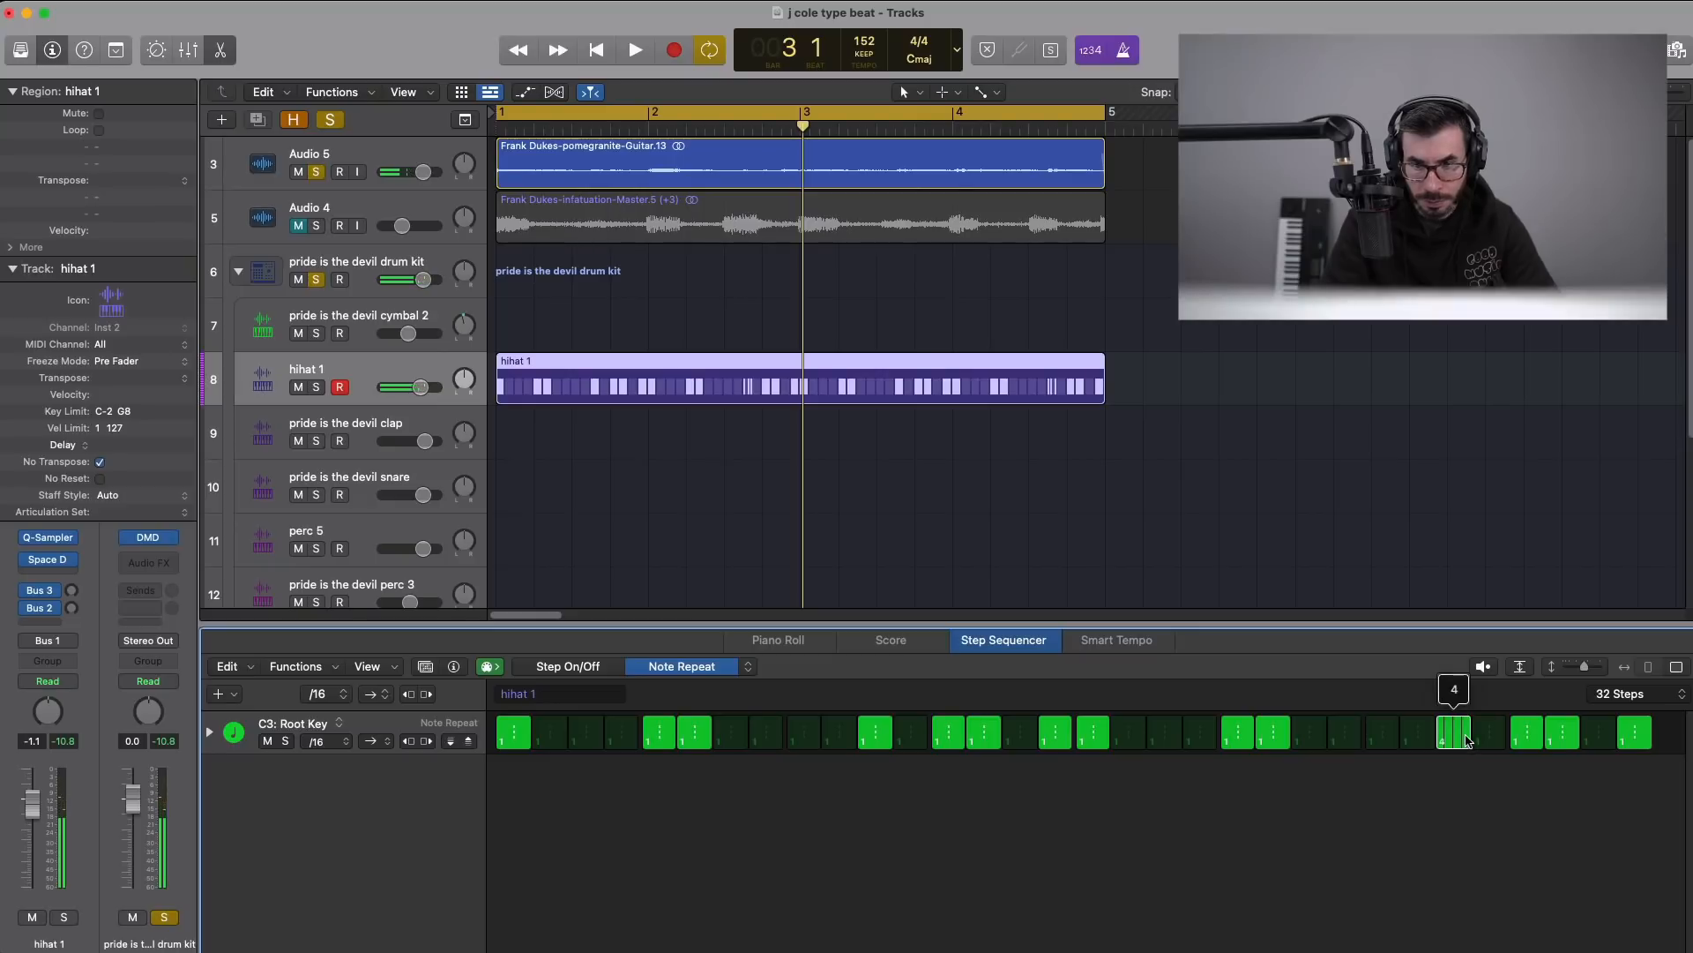
pyautogui.press('space')
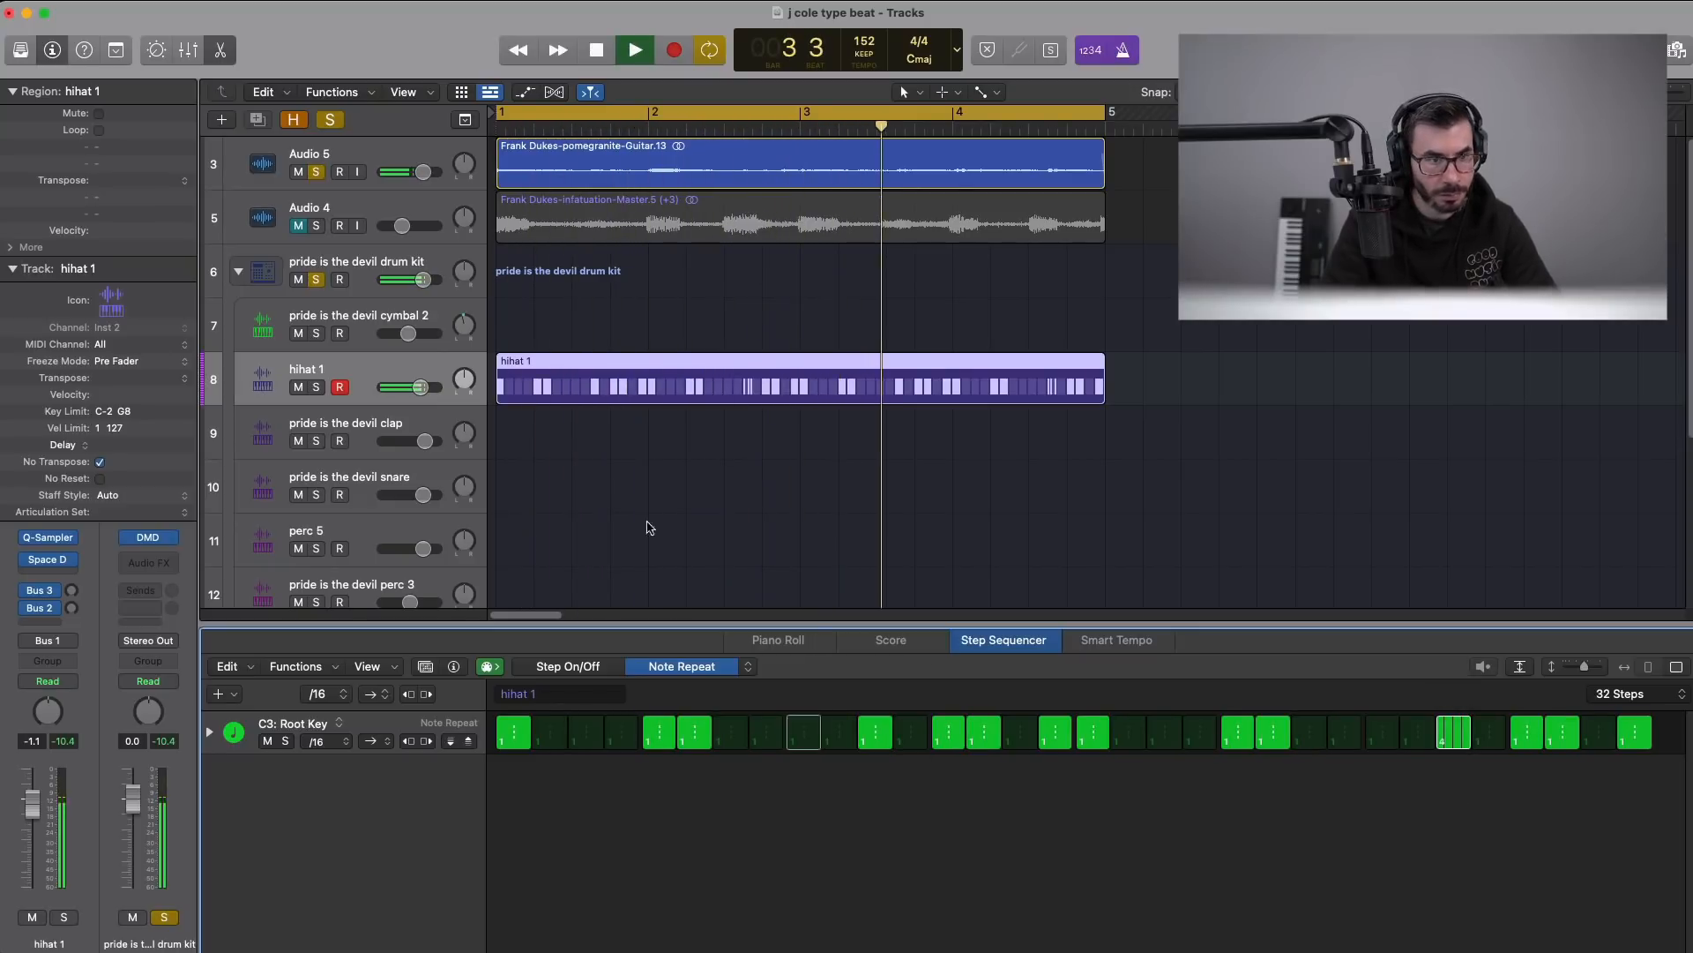
# - Create a clap pattern region at bar 1 with step 9 active, and lower the clap to -5.7 dB and hihat 1 to -5.0 dB
pyautogui.rightClick(529, 438)
pyautogui.click(564, 468)
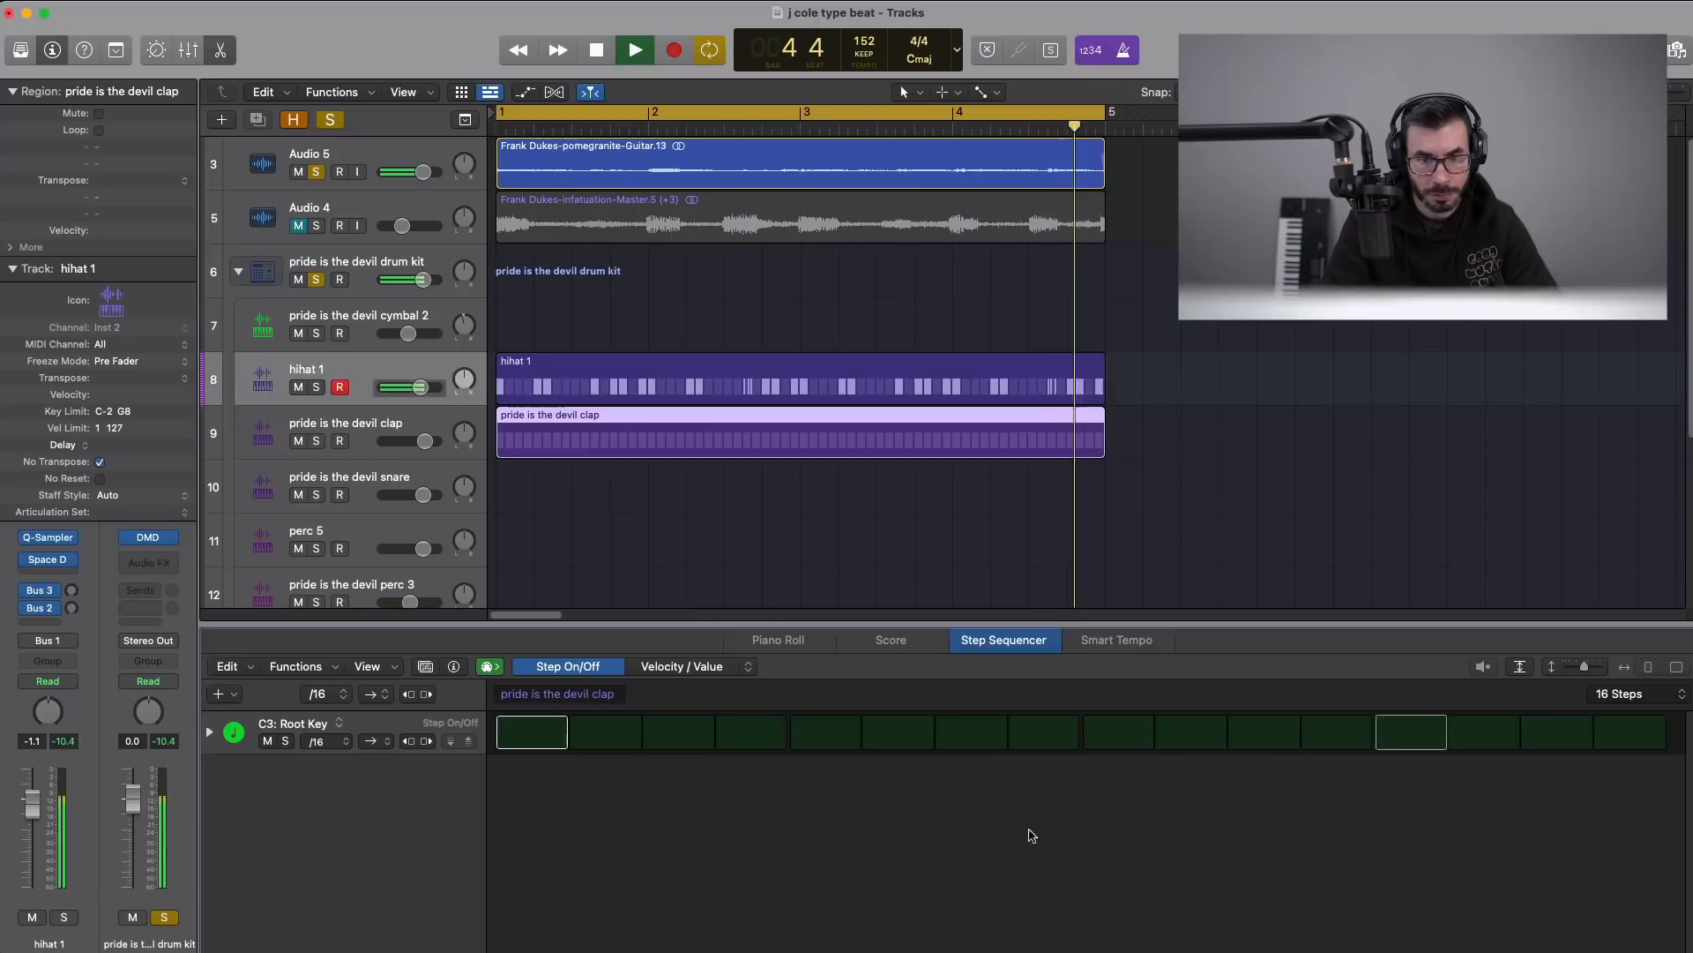
pyautogui.click(1032, 836)
pyautogui.click(1111, 738)
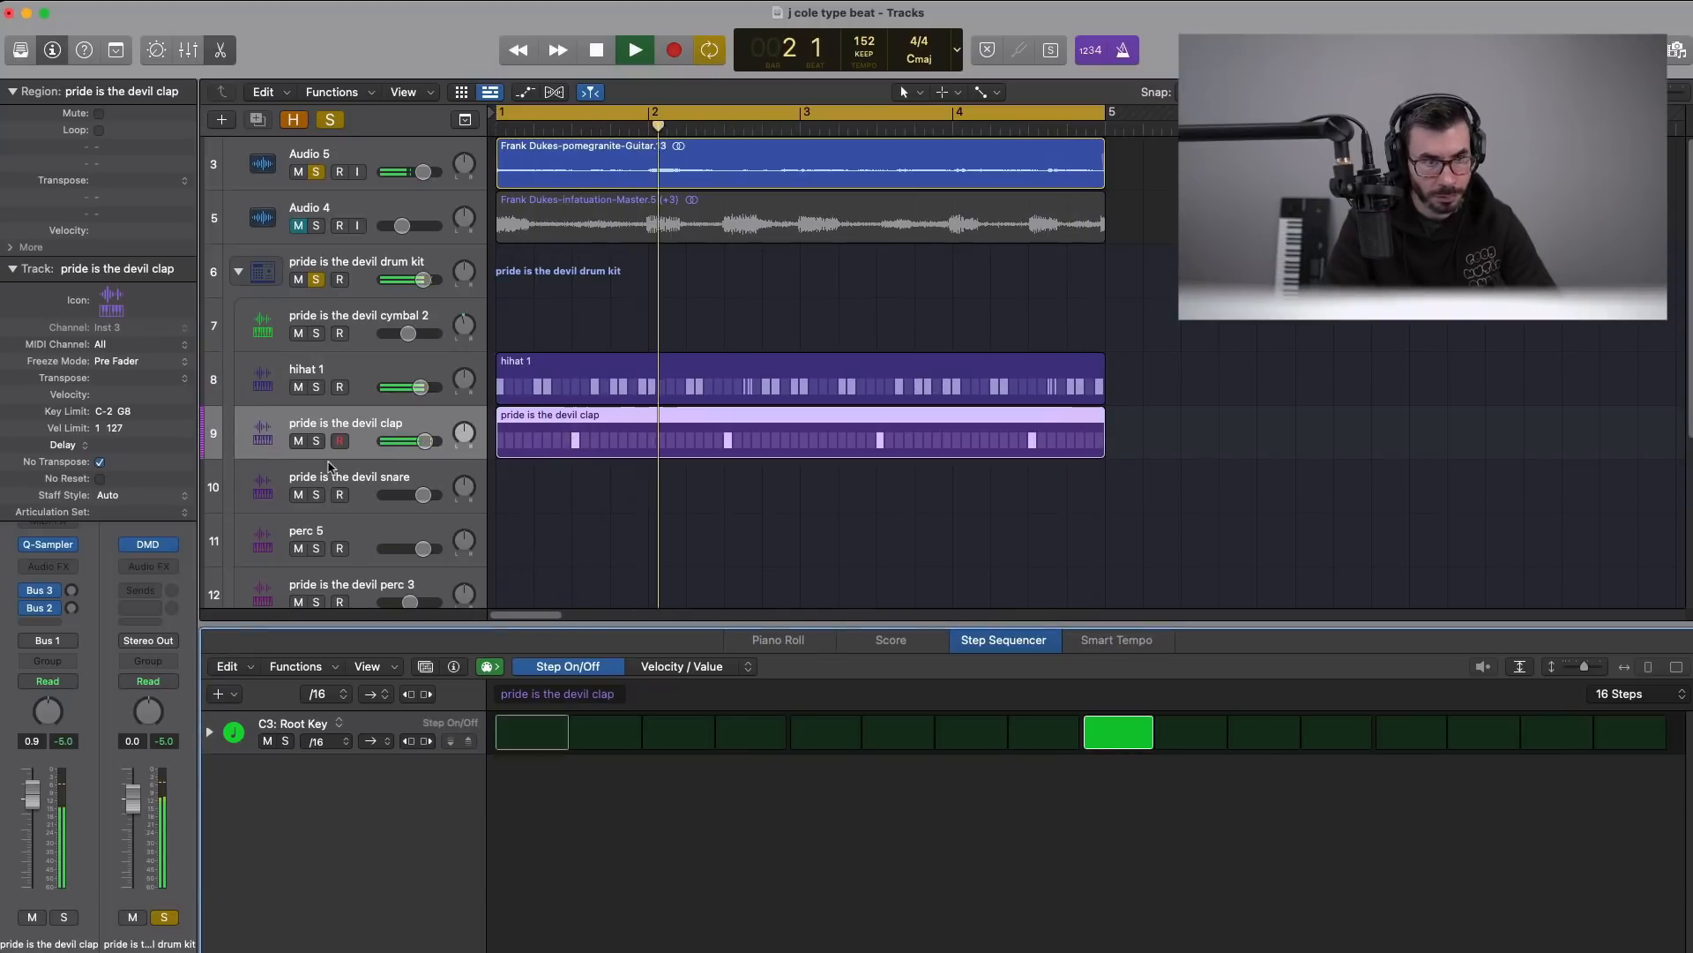
pyautogui.moveTo(426, 441); pyautogui.dragTo(405, 387)
# - Solo only the hihat 1 track and lower its Space Designer wet level to -37.0 dB
pyautogui.keyDown('alt'); pyautogui.click(316, 387); pyautogui.keyUp('alt')
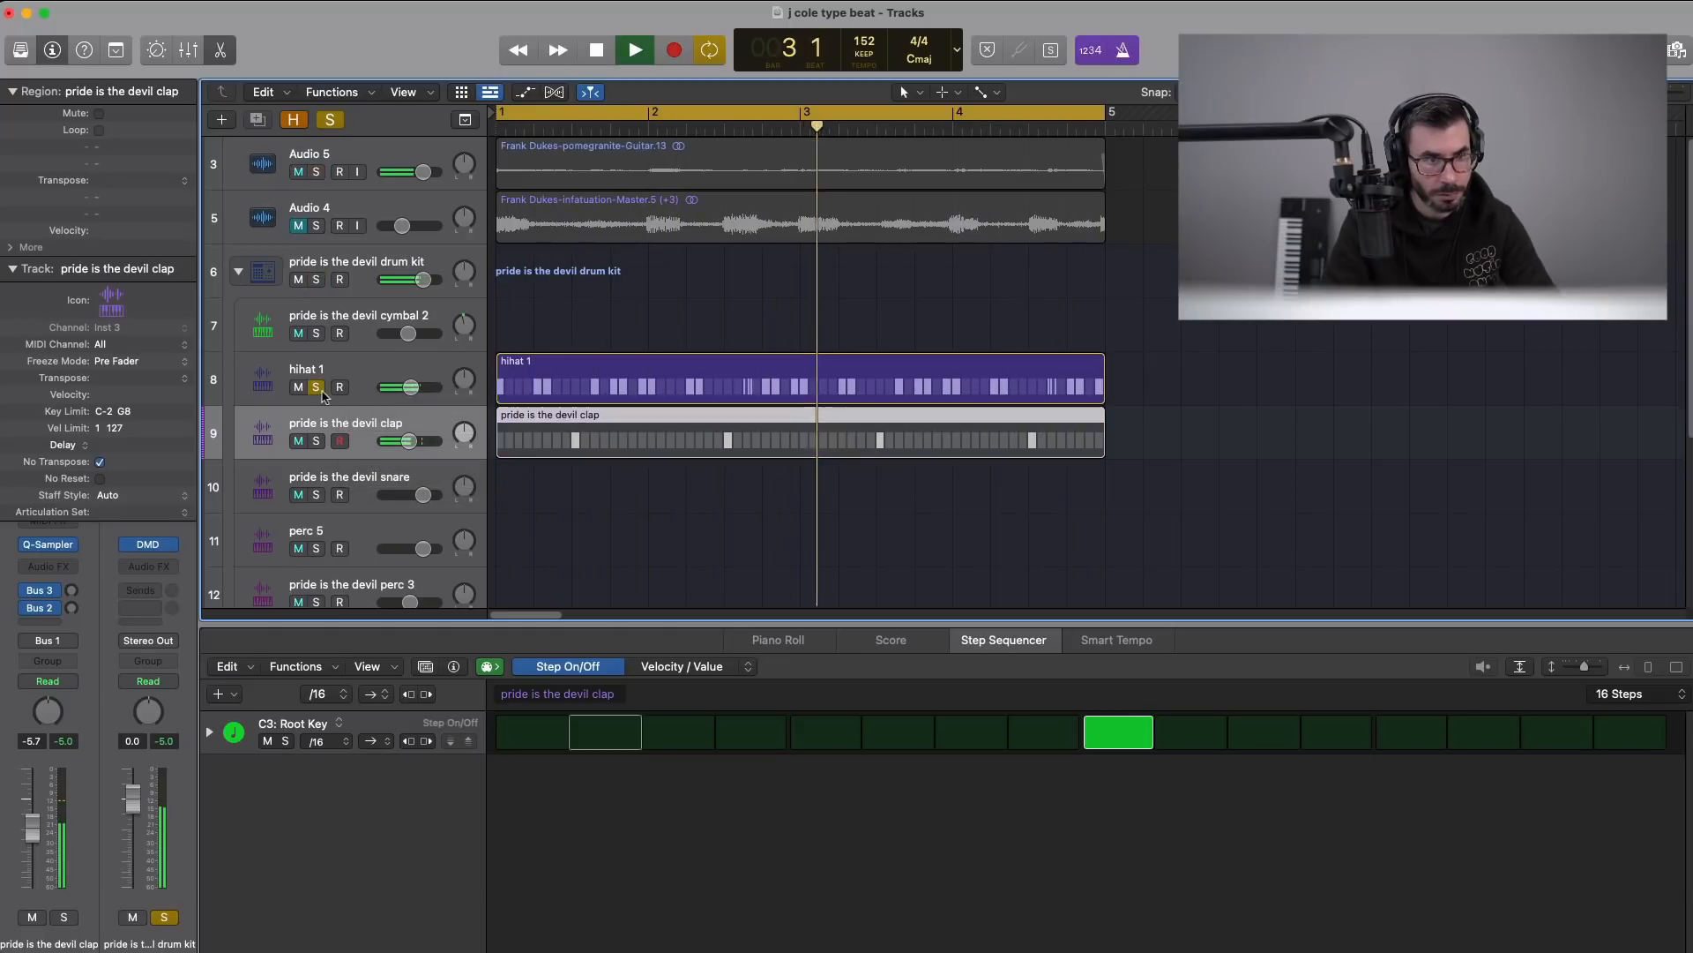
pyautogui.click(270, 379)
pyautogui.press('space')
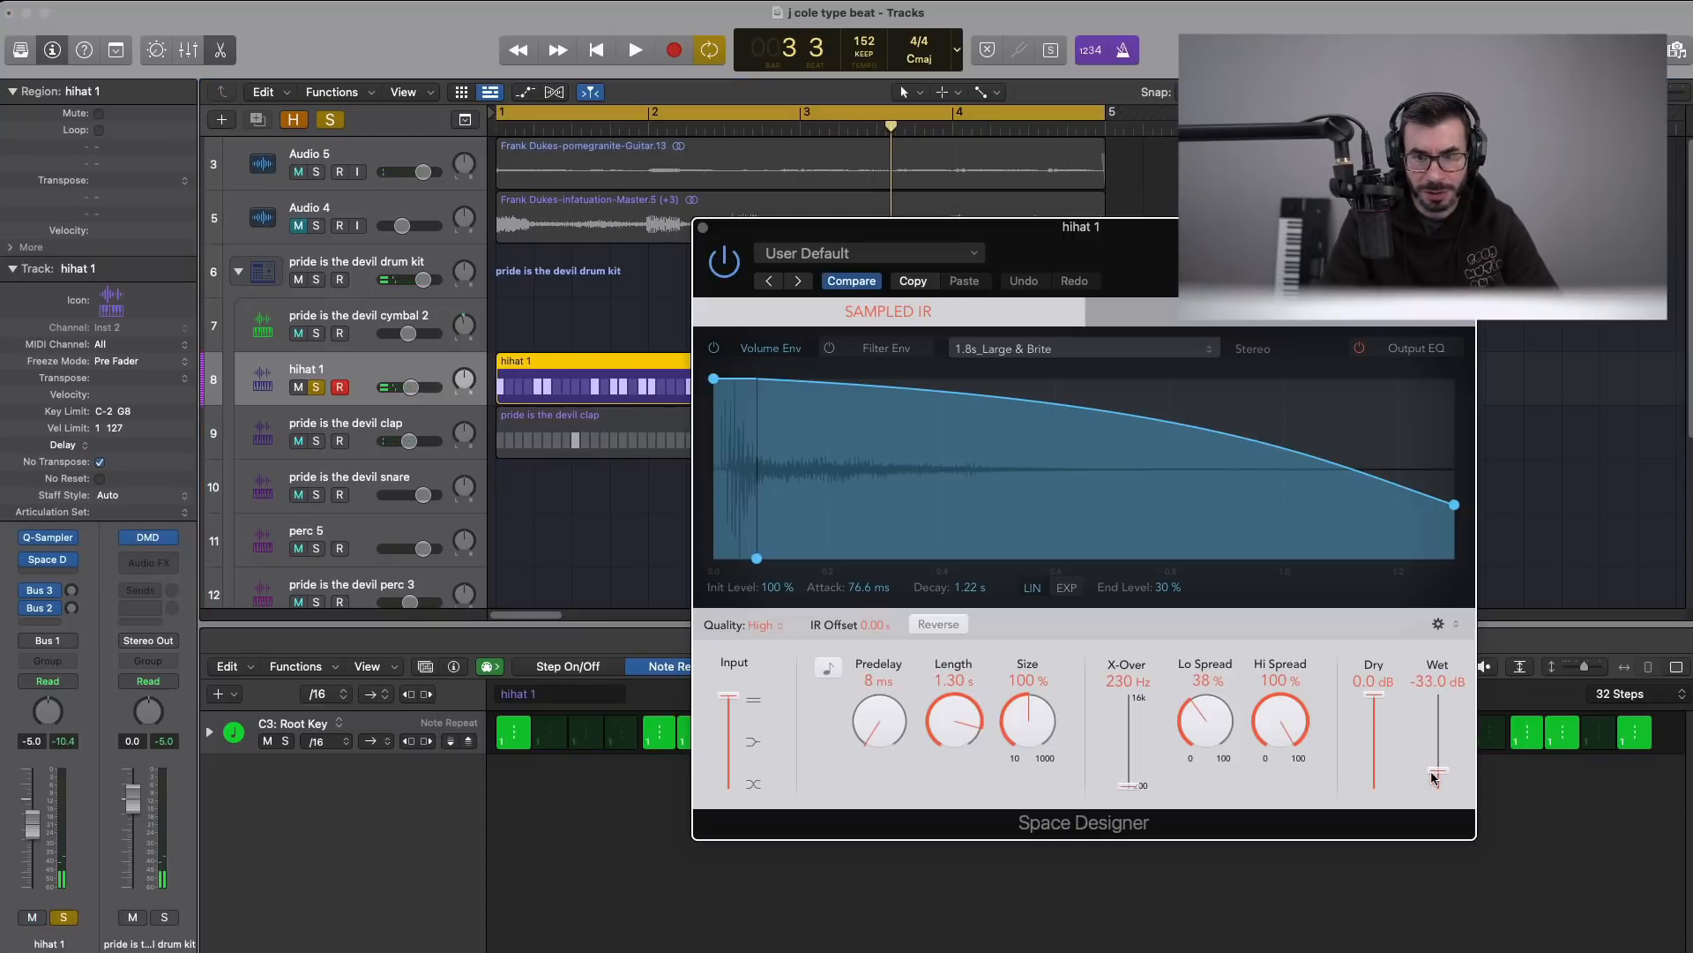
pyautogui.moveTo(1435, 776); pyautogui.dragTo(1435, 780)
pyautogui.press('space')
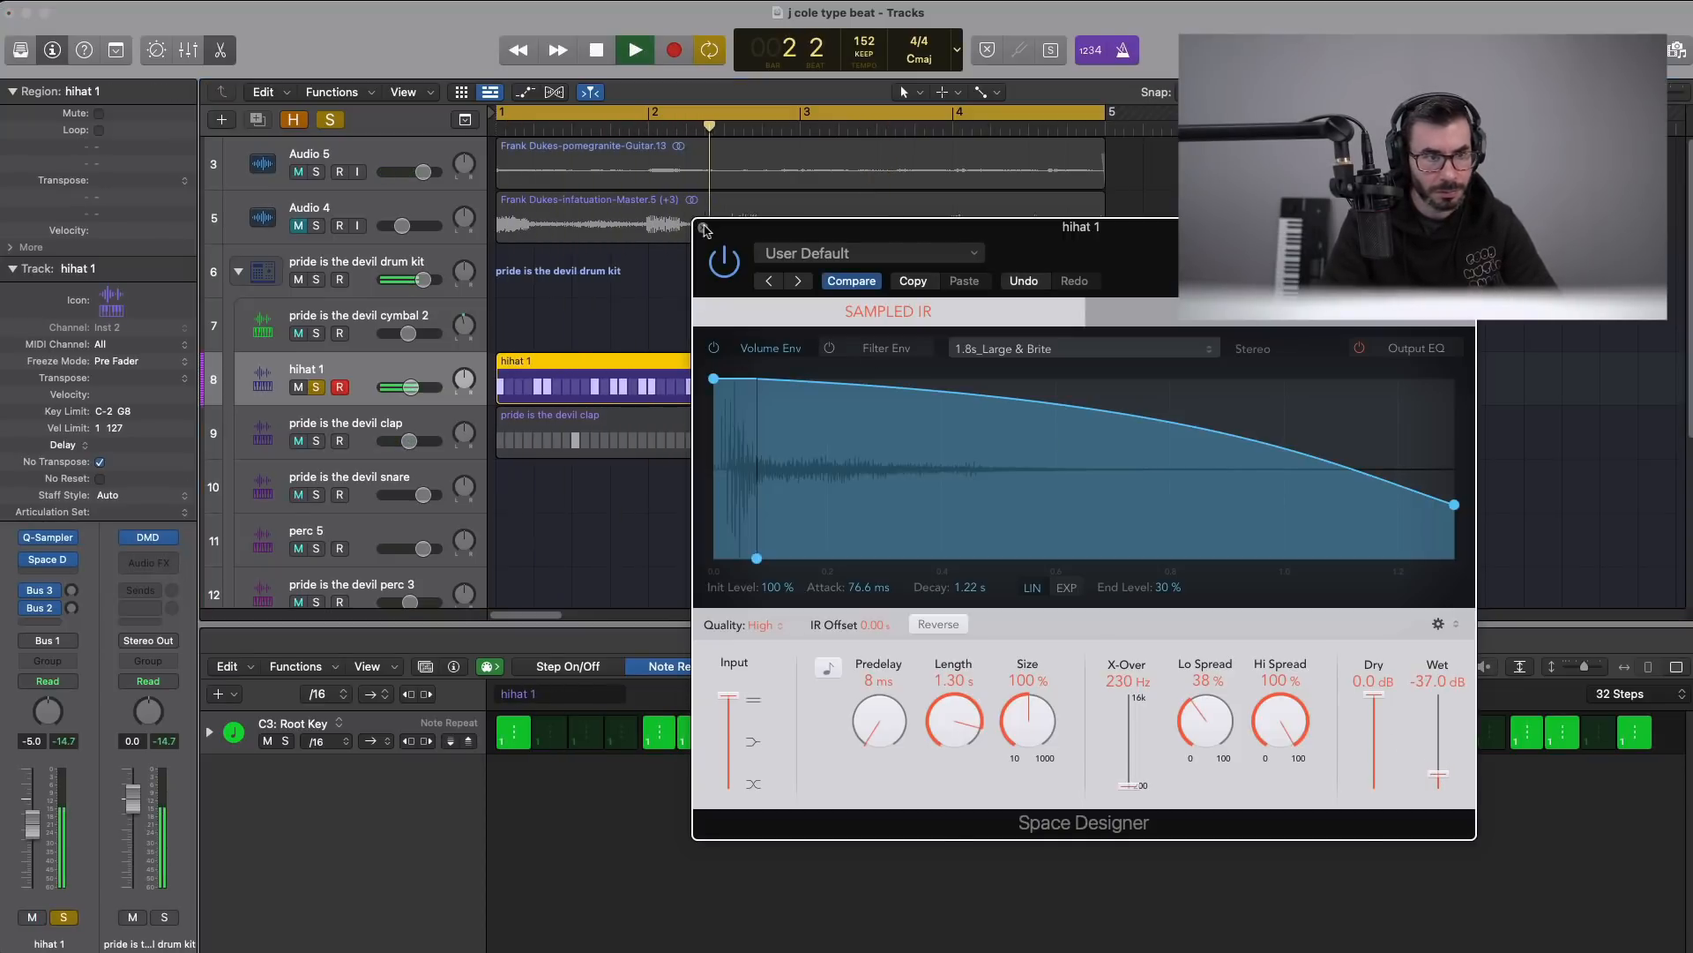
pyautogui.click(703, 229)
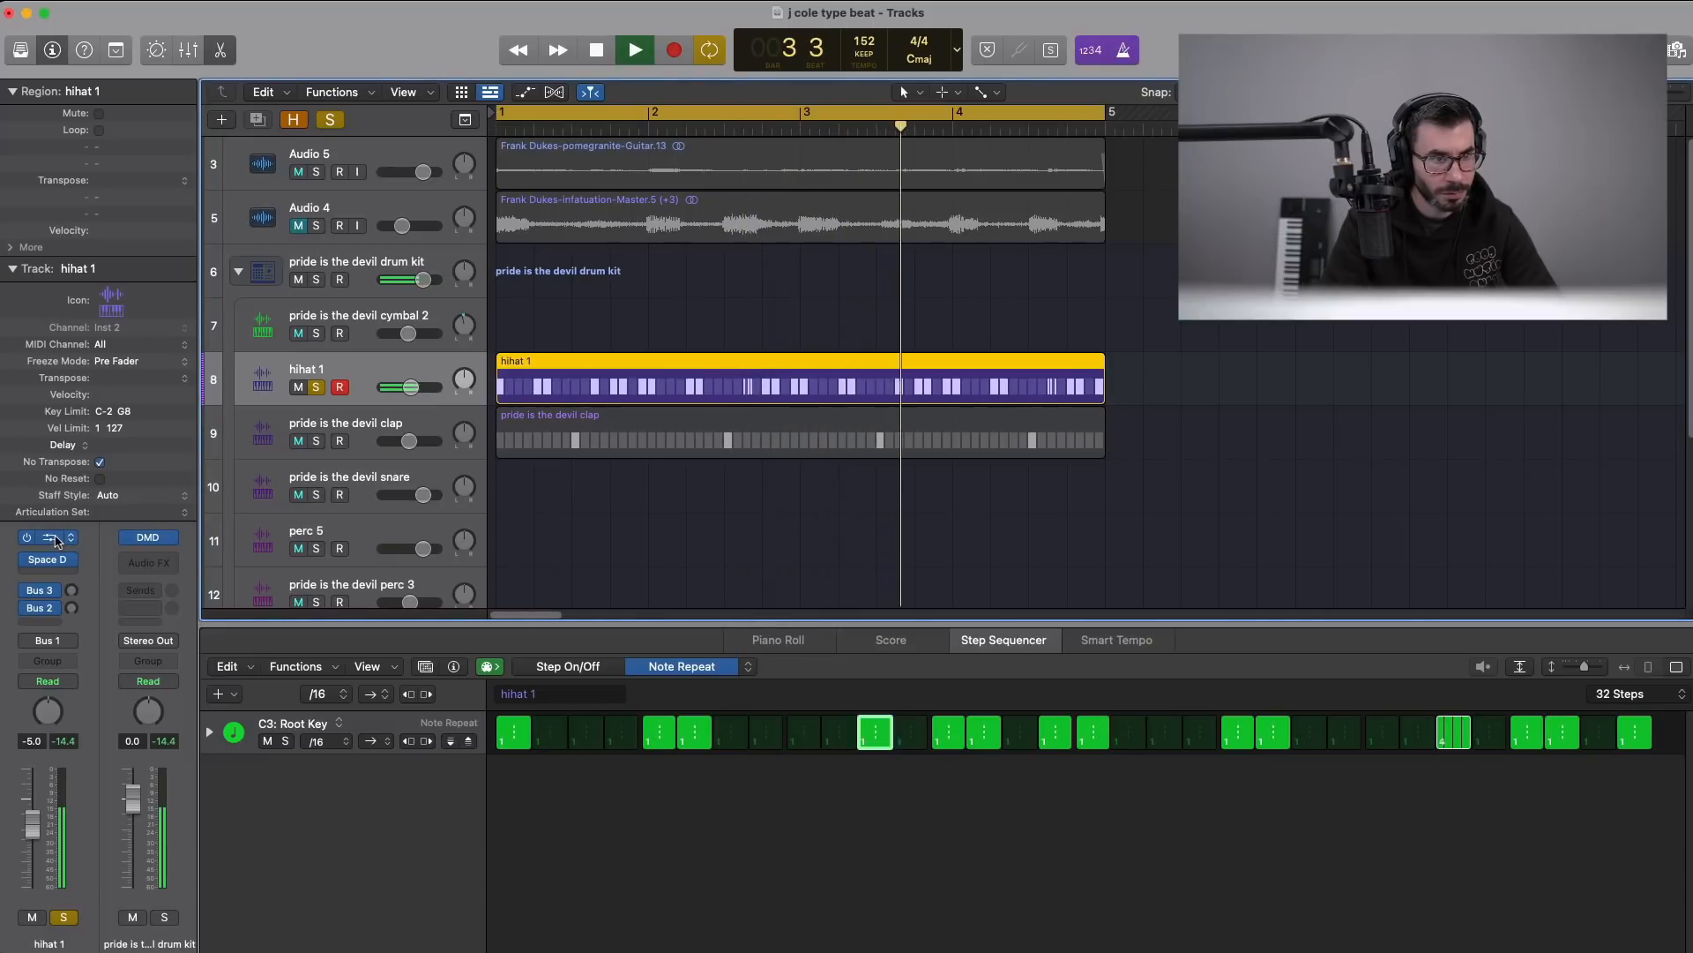
# - Shorten the hihat 1 sample in Quick Sampler to end at 0.027 s with a 0.005 s fade-out
pyautogui.press('space')
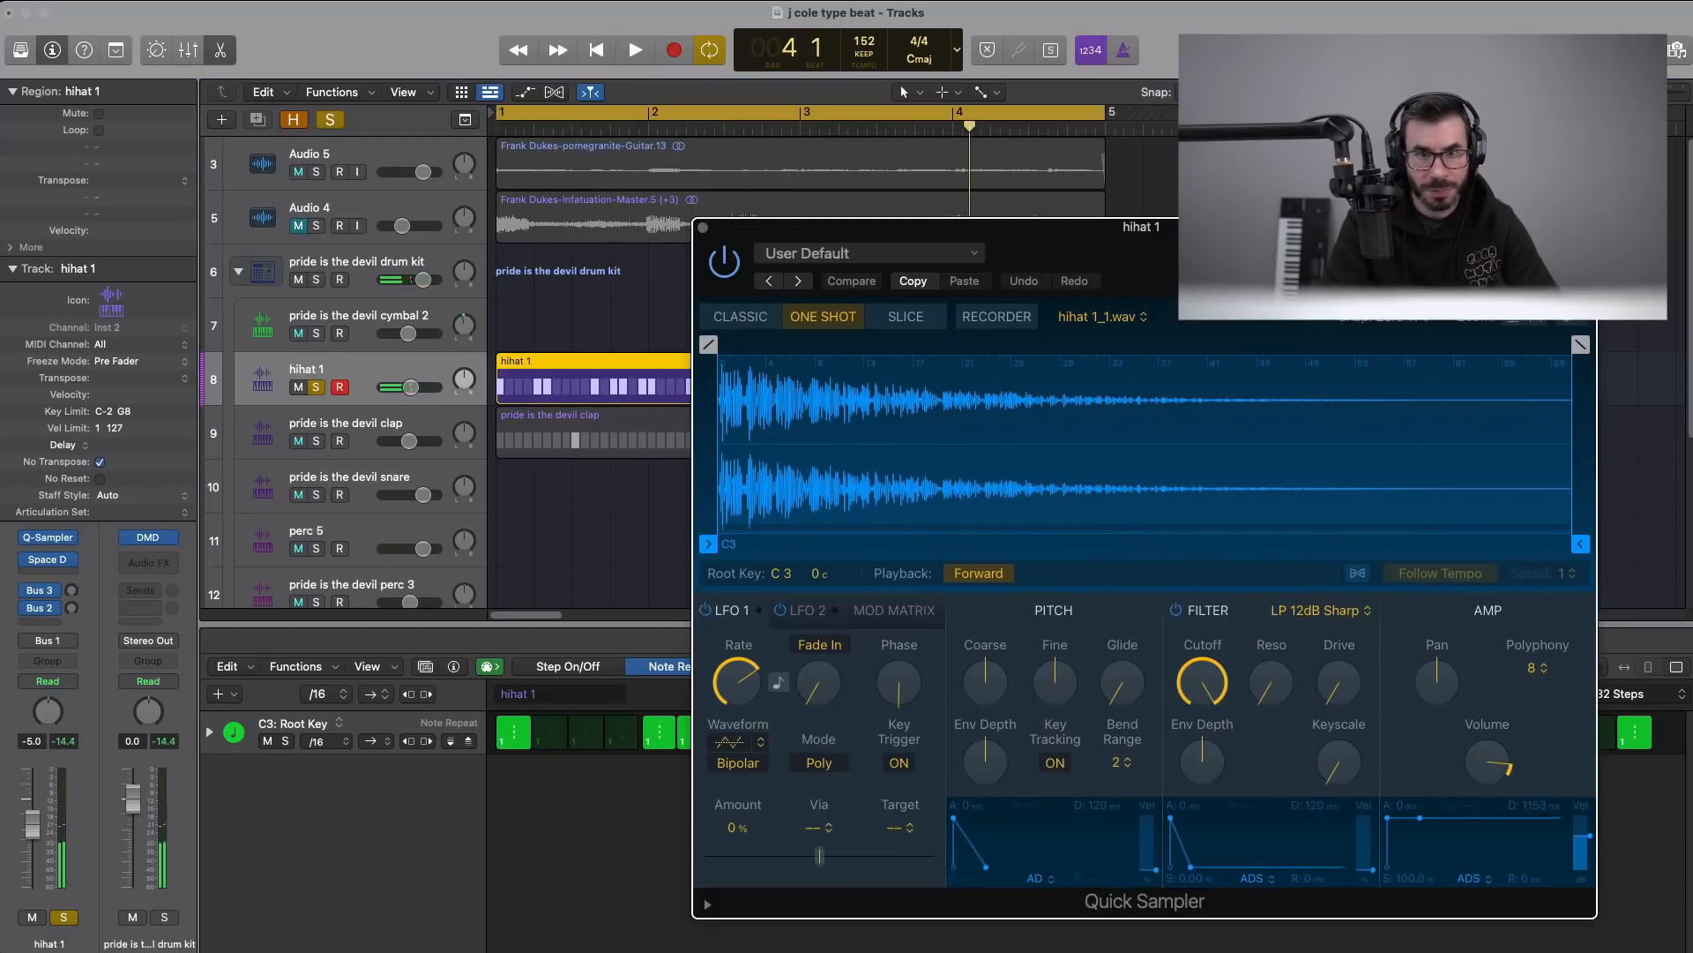
pyautogui.moveTo(1341, 227); pyautogui.dragTo(1201, 117)
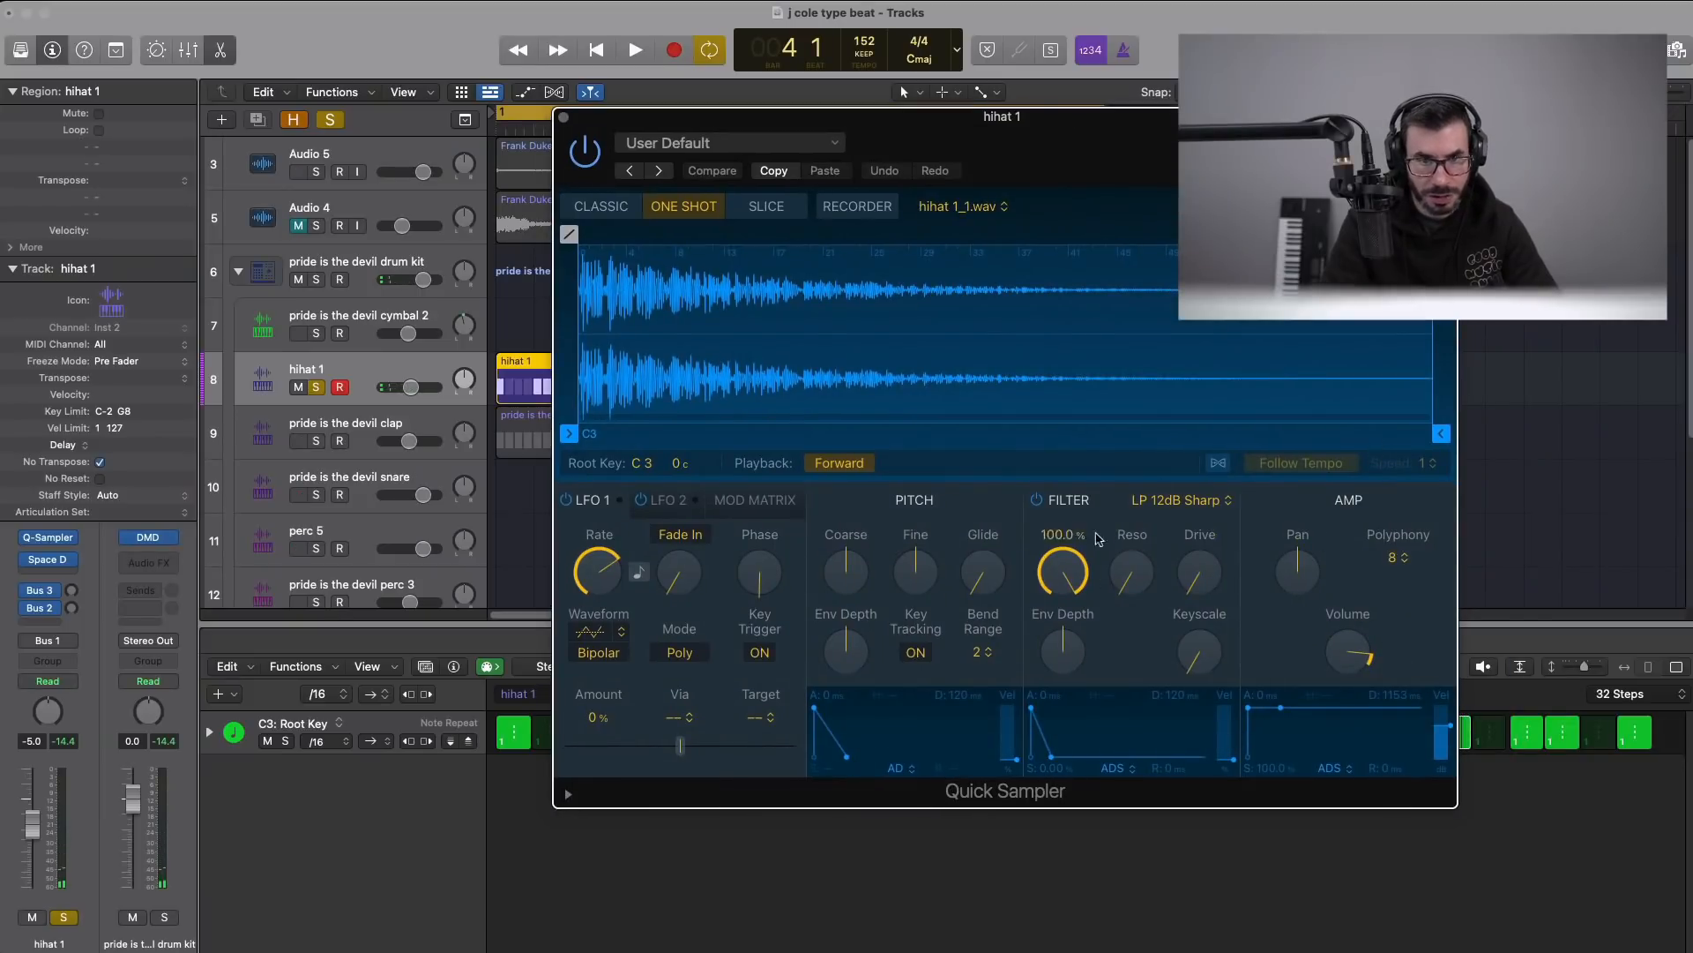
pyautogui.moveTo(1431, 255); pyautogui.dragTo(1314, 256)
pyautogui.press('space')
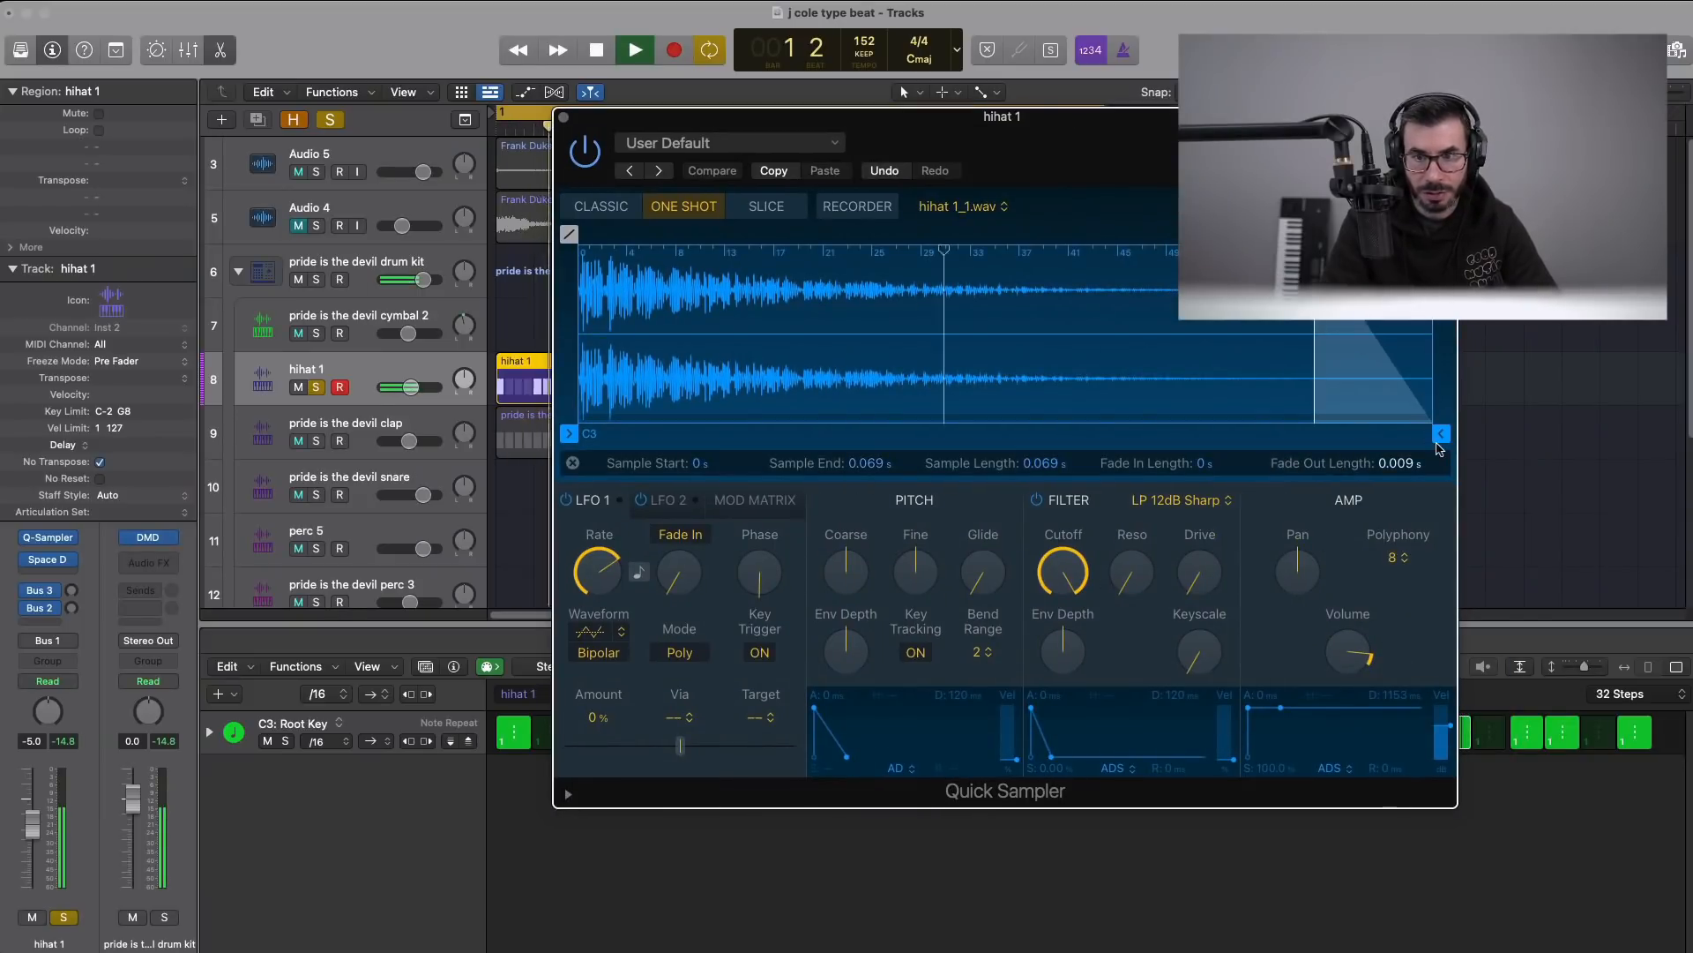
pyautogui.moveTo(1439, 436)
pyautogui.mouseDown()
pyautogui.moveTo(1032, 427)
pyautogui.moveTo(1050, 423)
pyautogui.mouseUp()
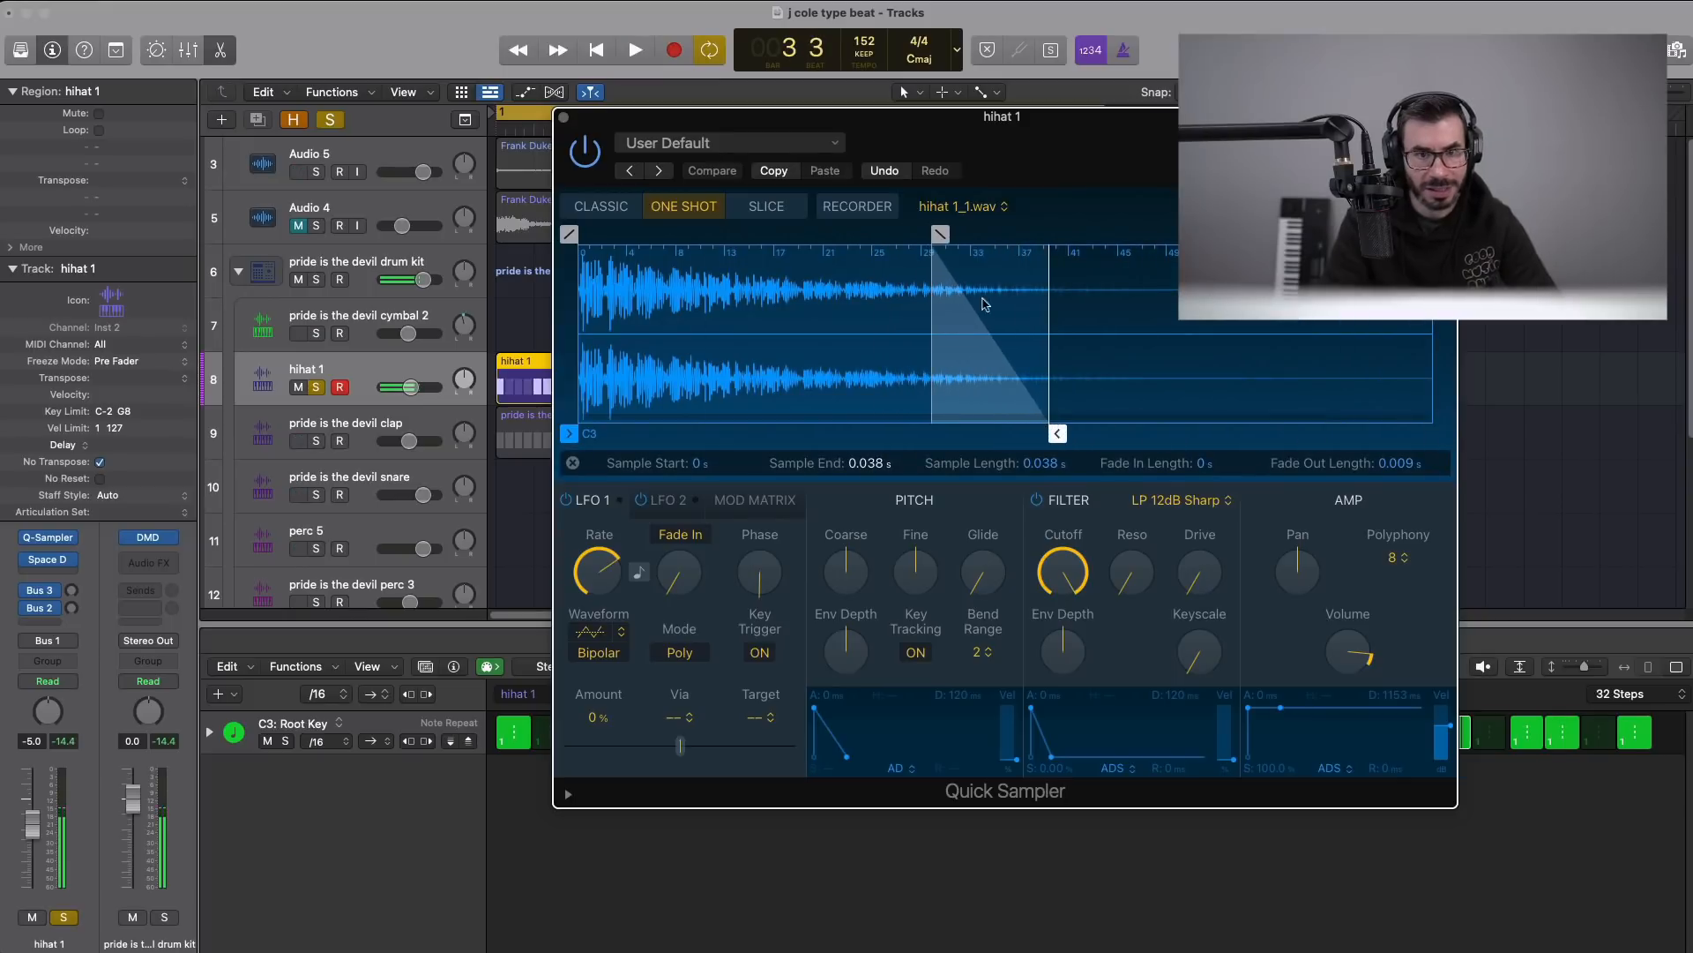
pyautogui.moveTo(940, 233); pyautogui.dragTo(999, 236)
pyautogui.press('space')
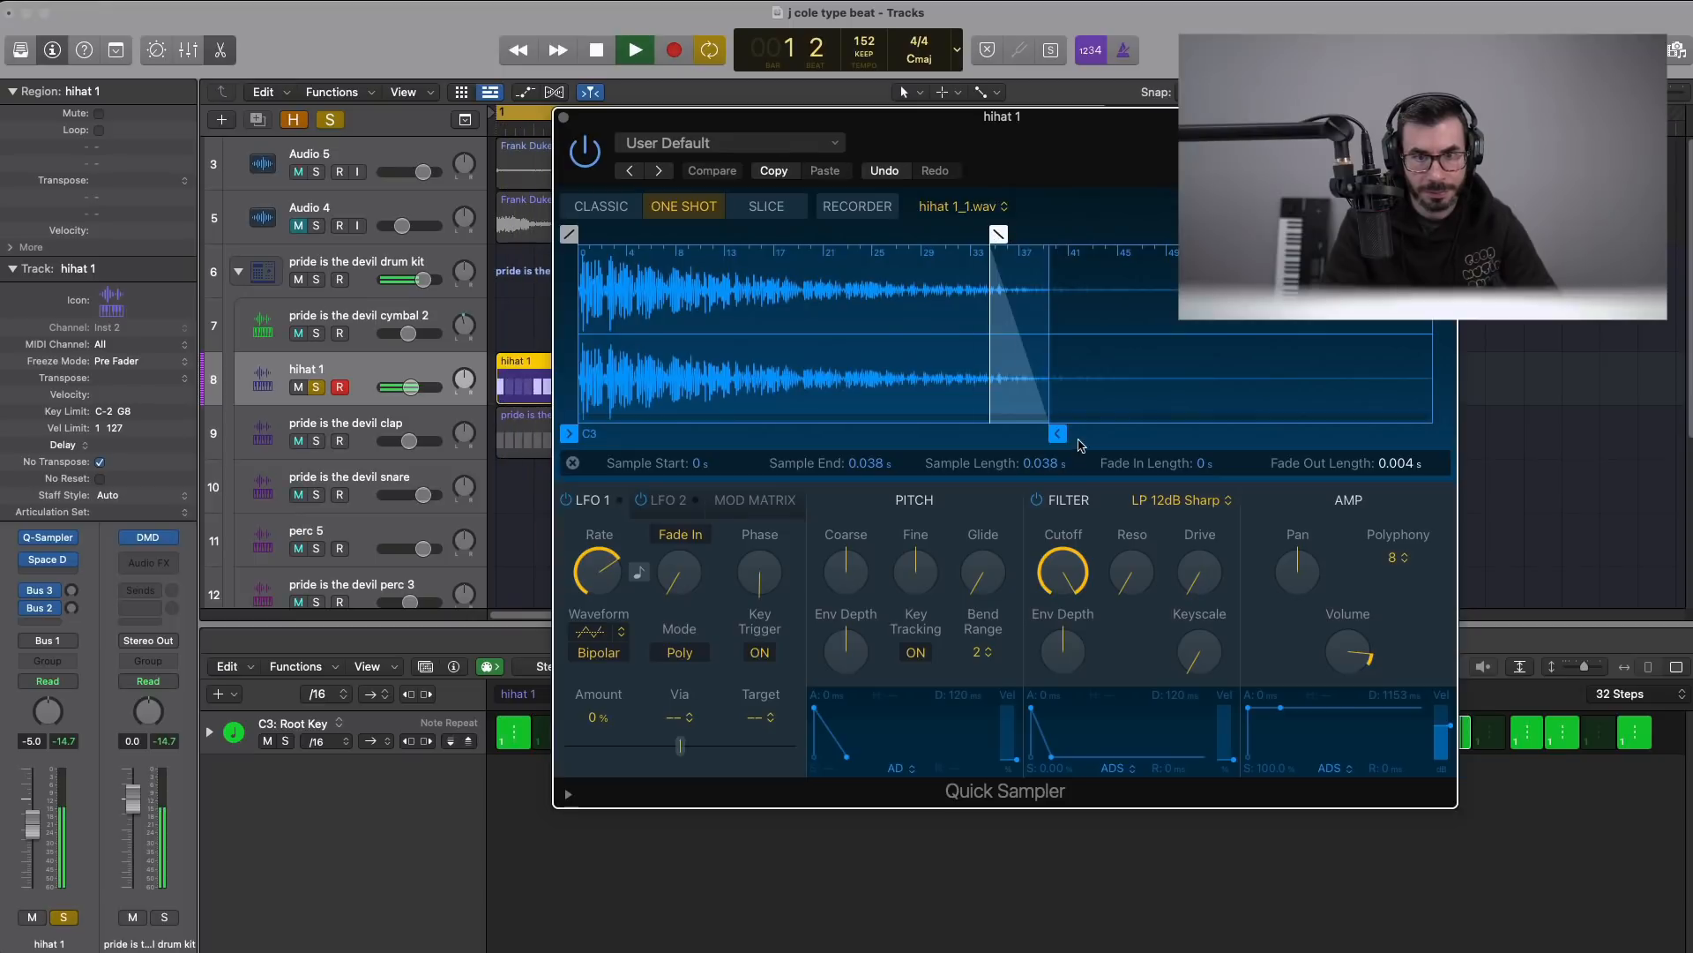
pyautogui.moveTo(1049, 426); pyautogui.dragTo(926, 430)
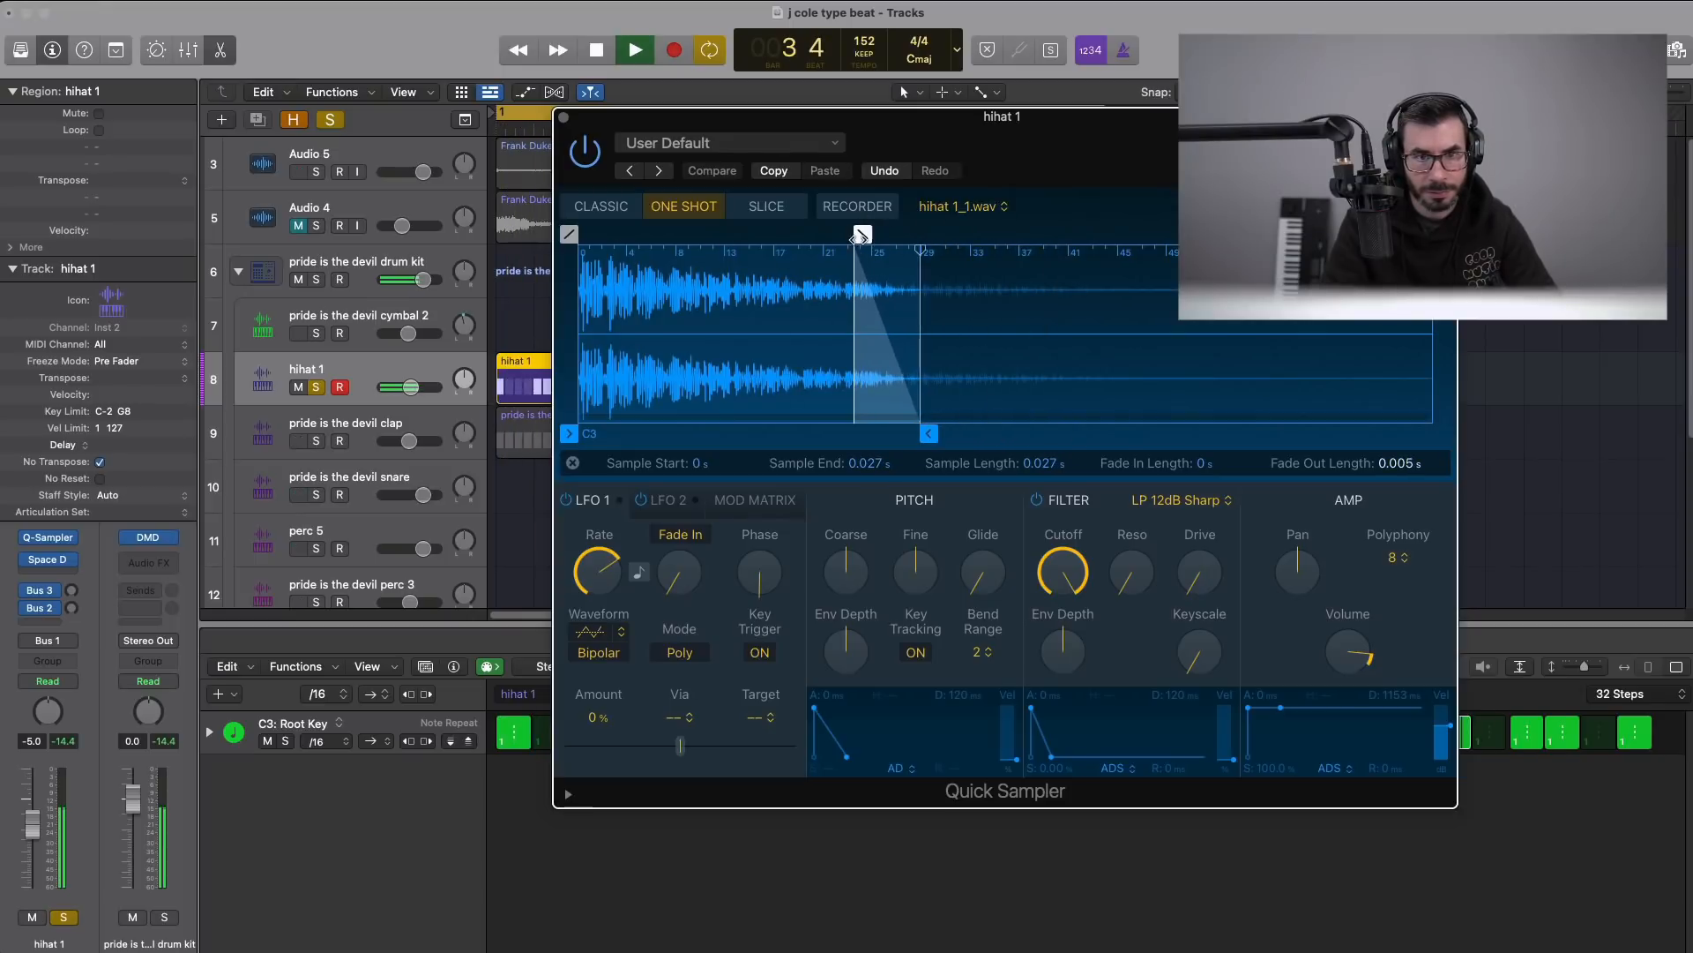
pyautogui.click(562, 117)
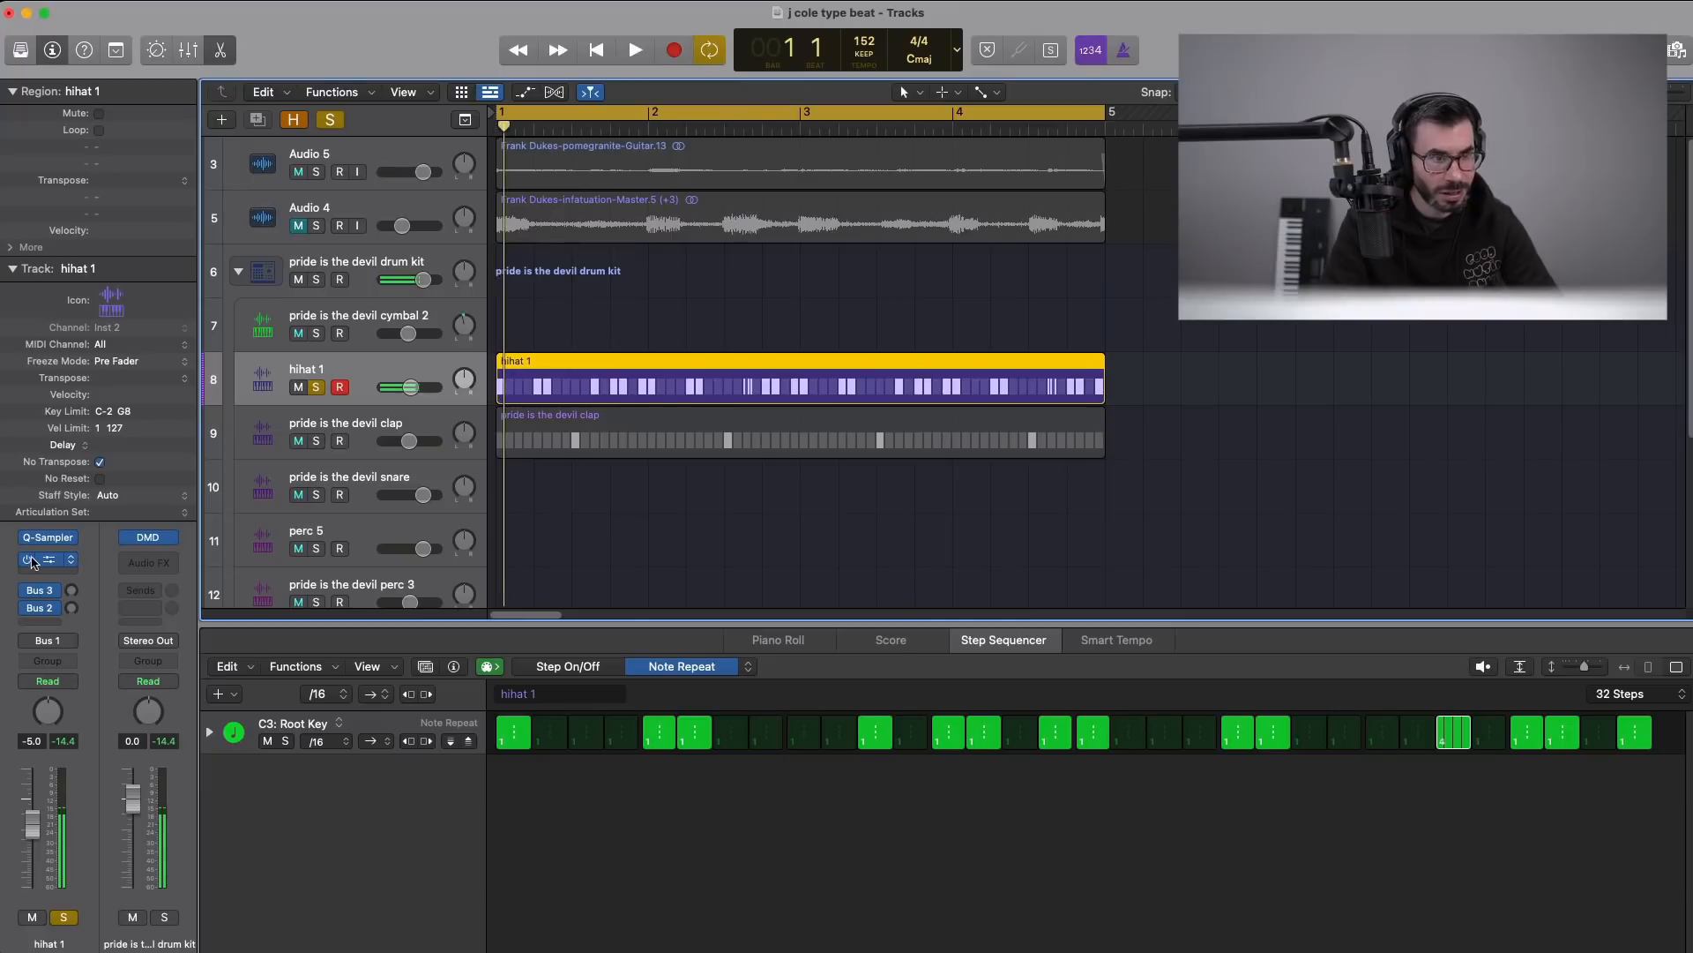
# - Add the clap and Audio 5 tracks to the solo and create a pattern region at bar 1 on the snare track
pyautogui.click(284, 425)
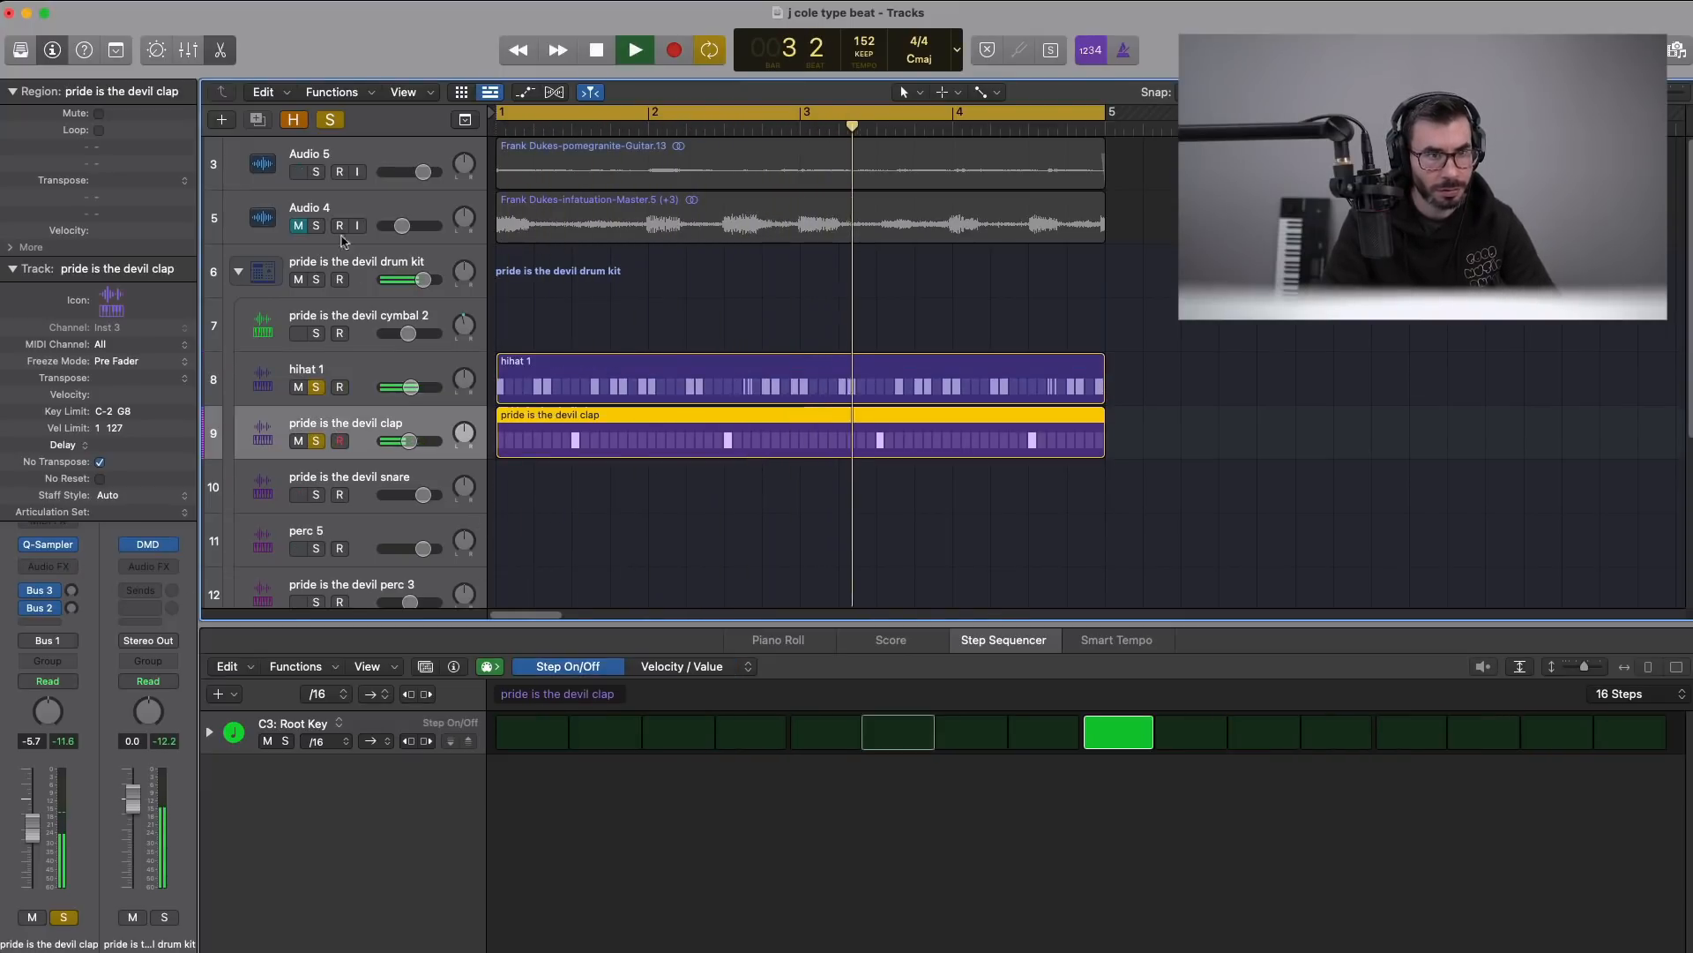
pyautogui.click(316, 171)
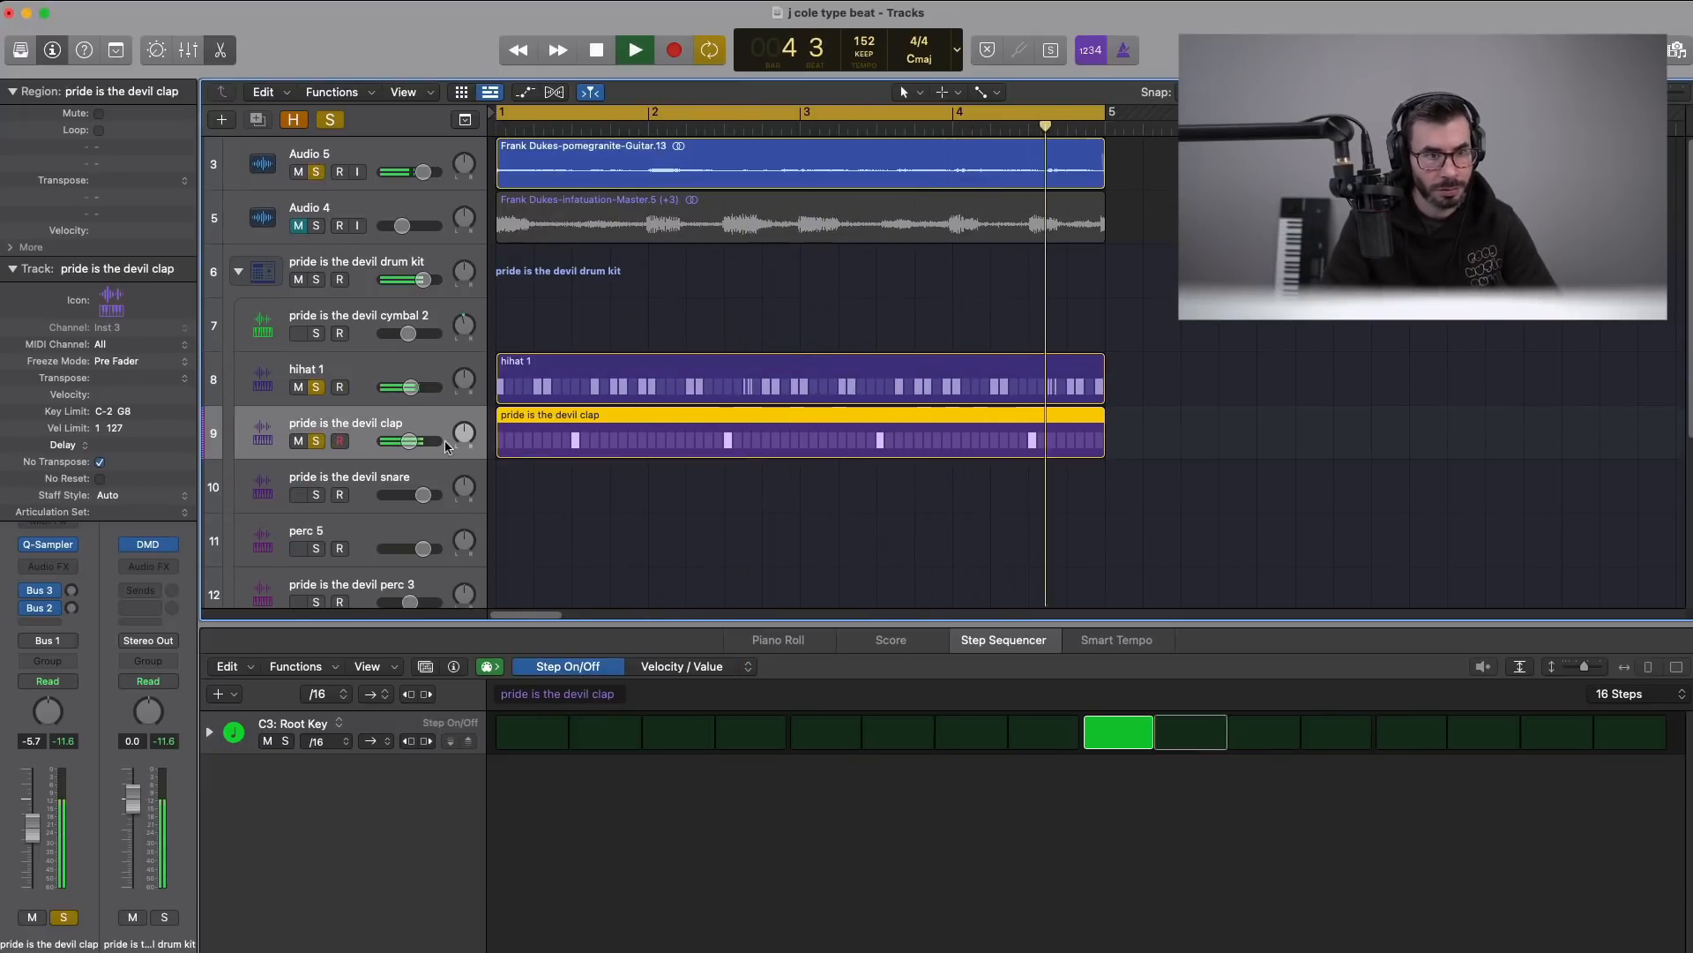
pyautogui.rightClick(529, 475)
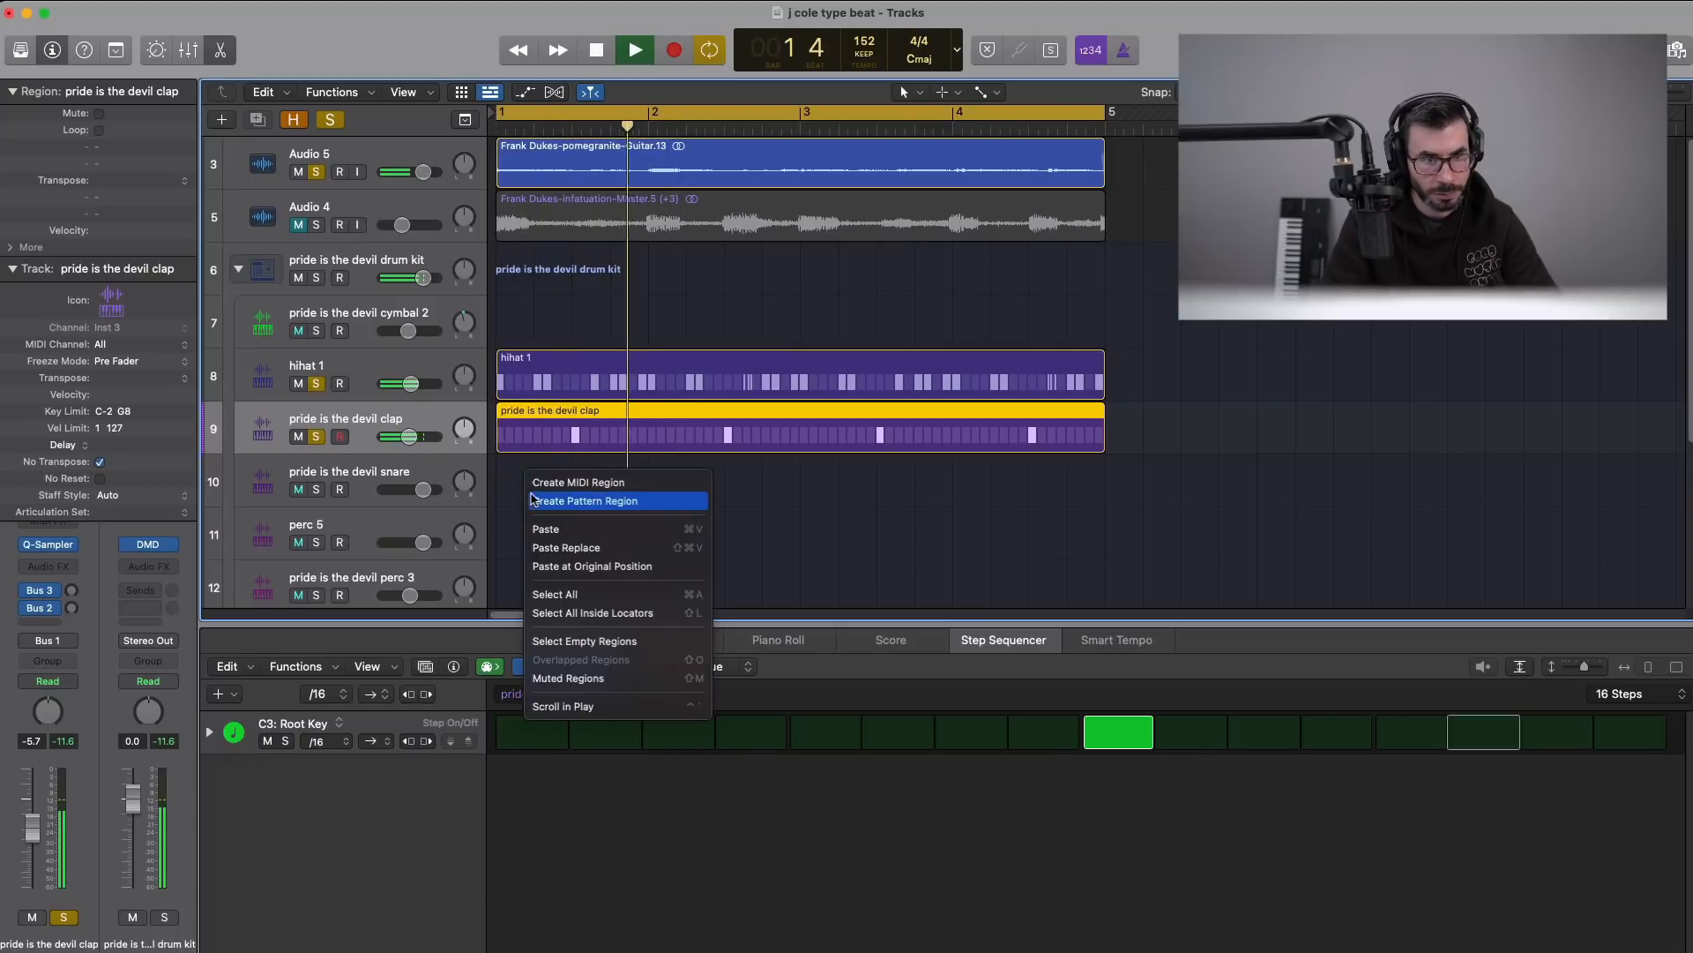
pyautogui.click(564, 501)
pyautogui.press('space')
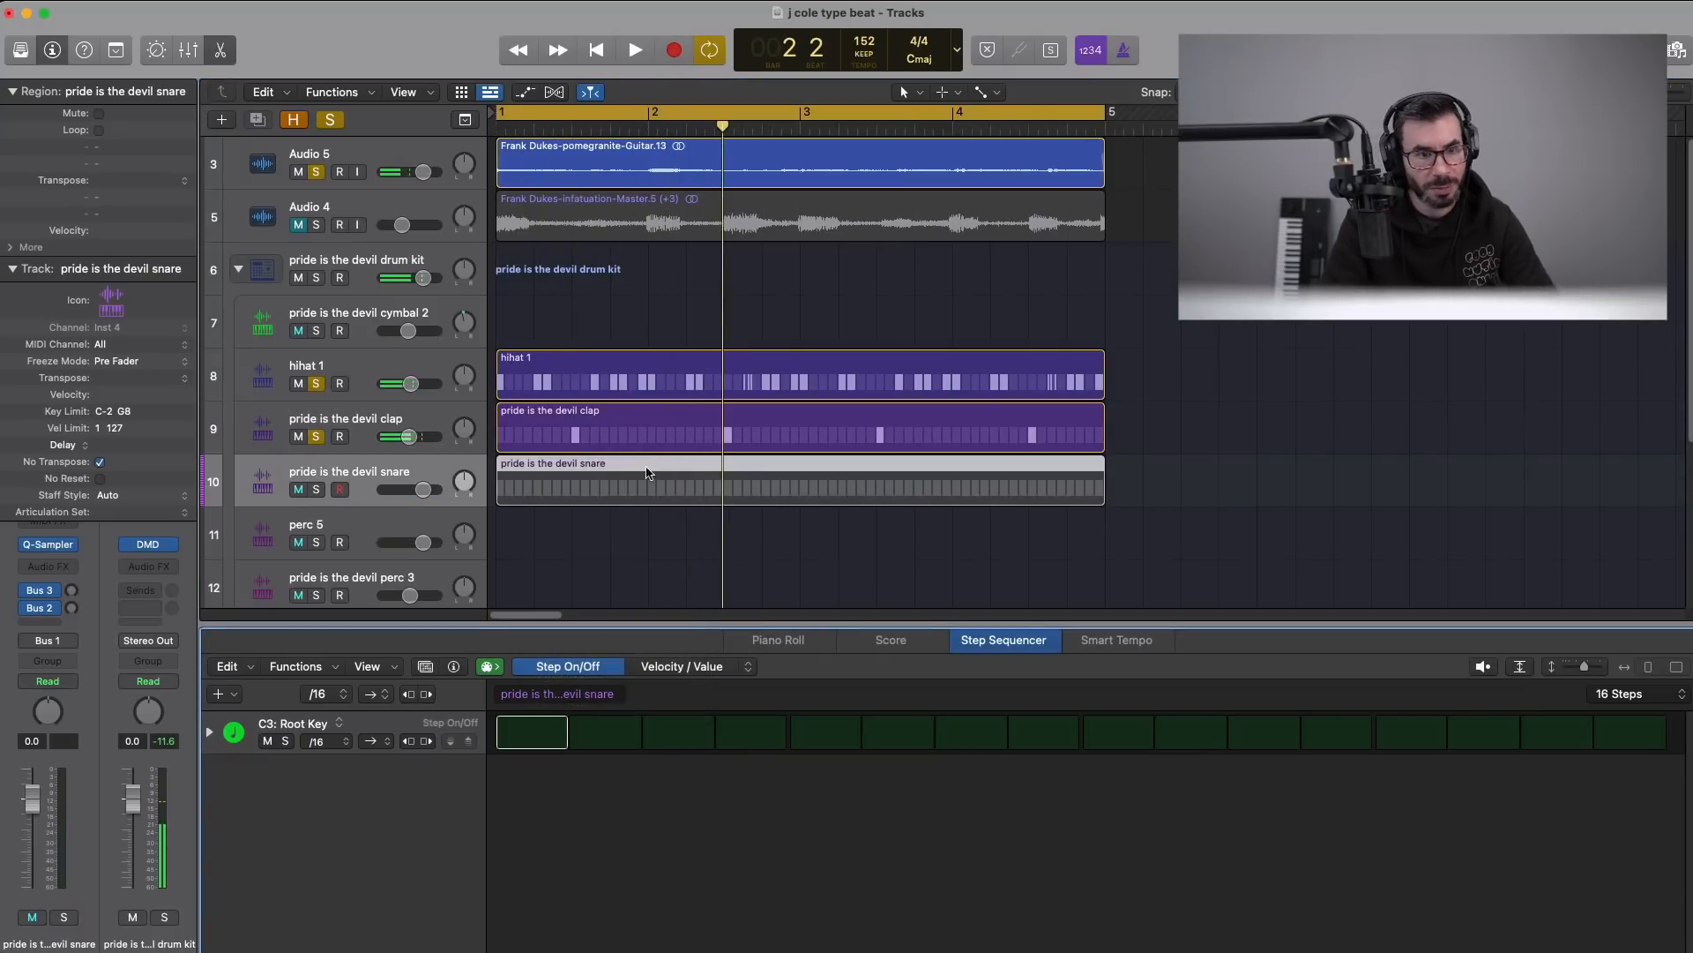
# - Solo the snare and cymbal 2 tracks too, and clear the solo on all tracks
pyautogui.click(317, 489)
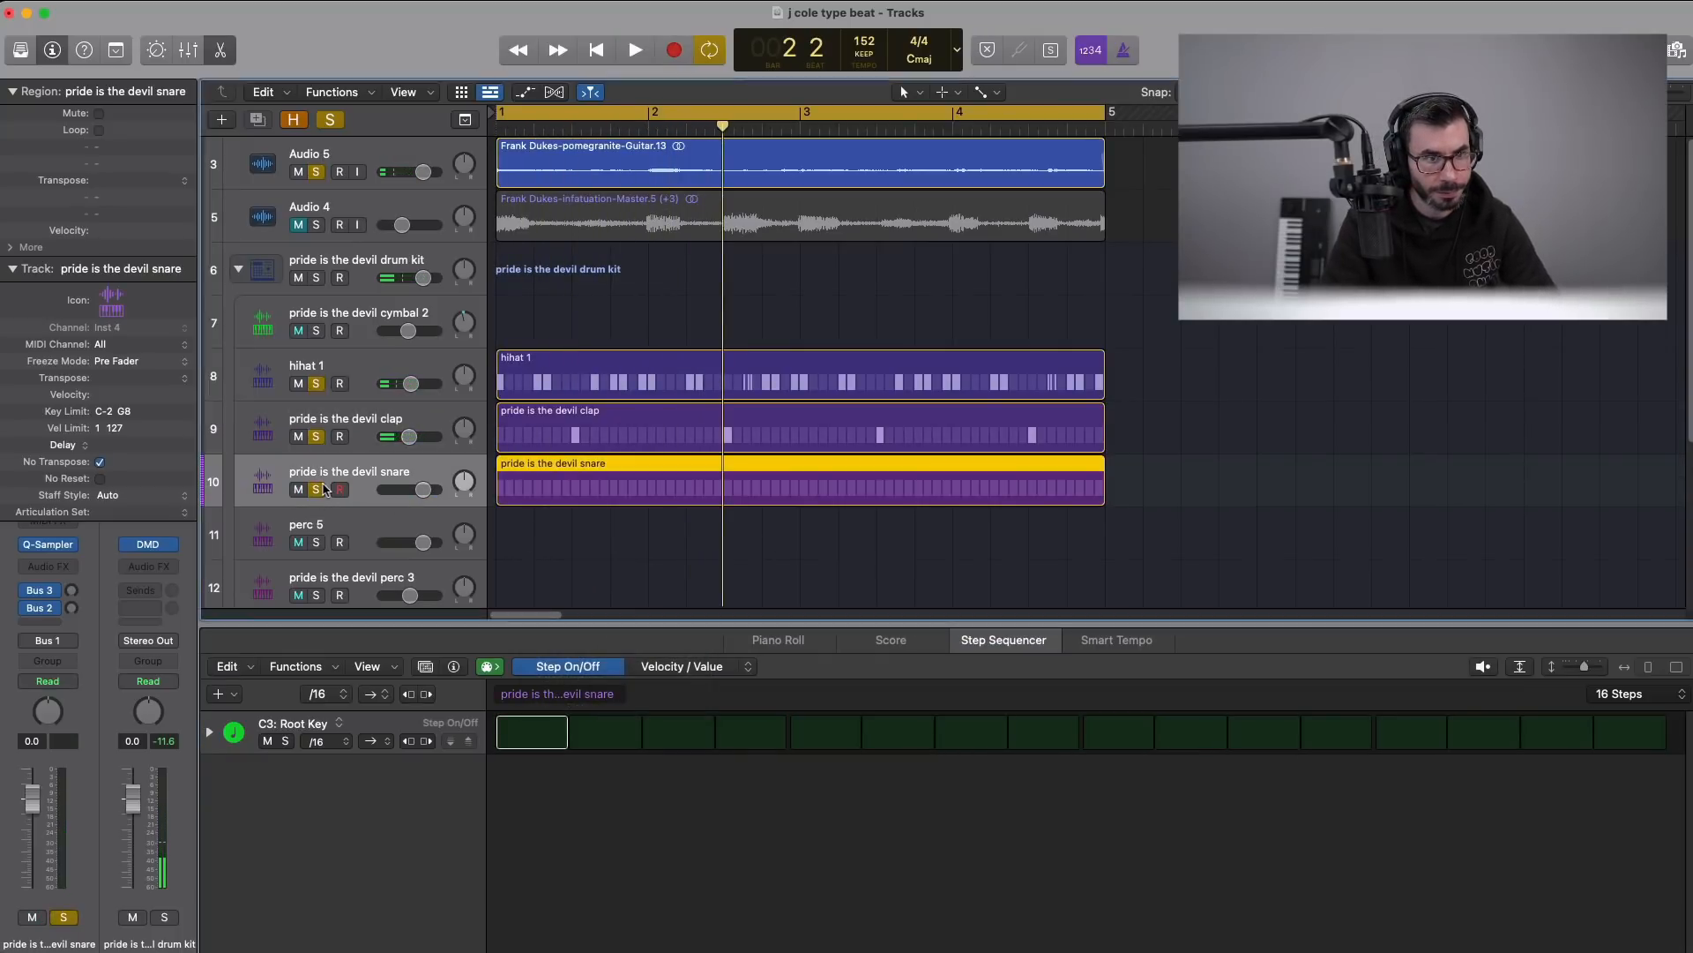
pyautogui.click(316, 331)
pyautogui.press('space')
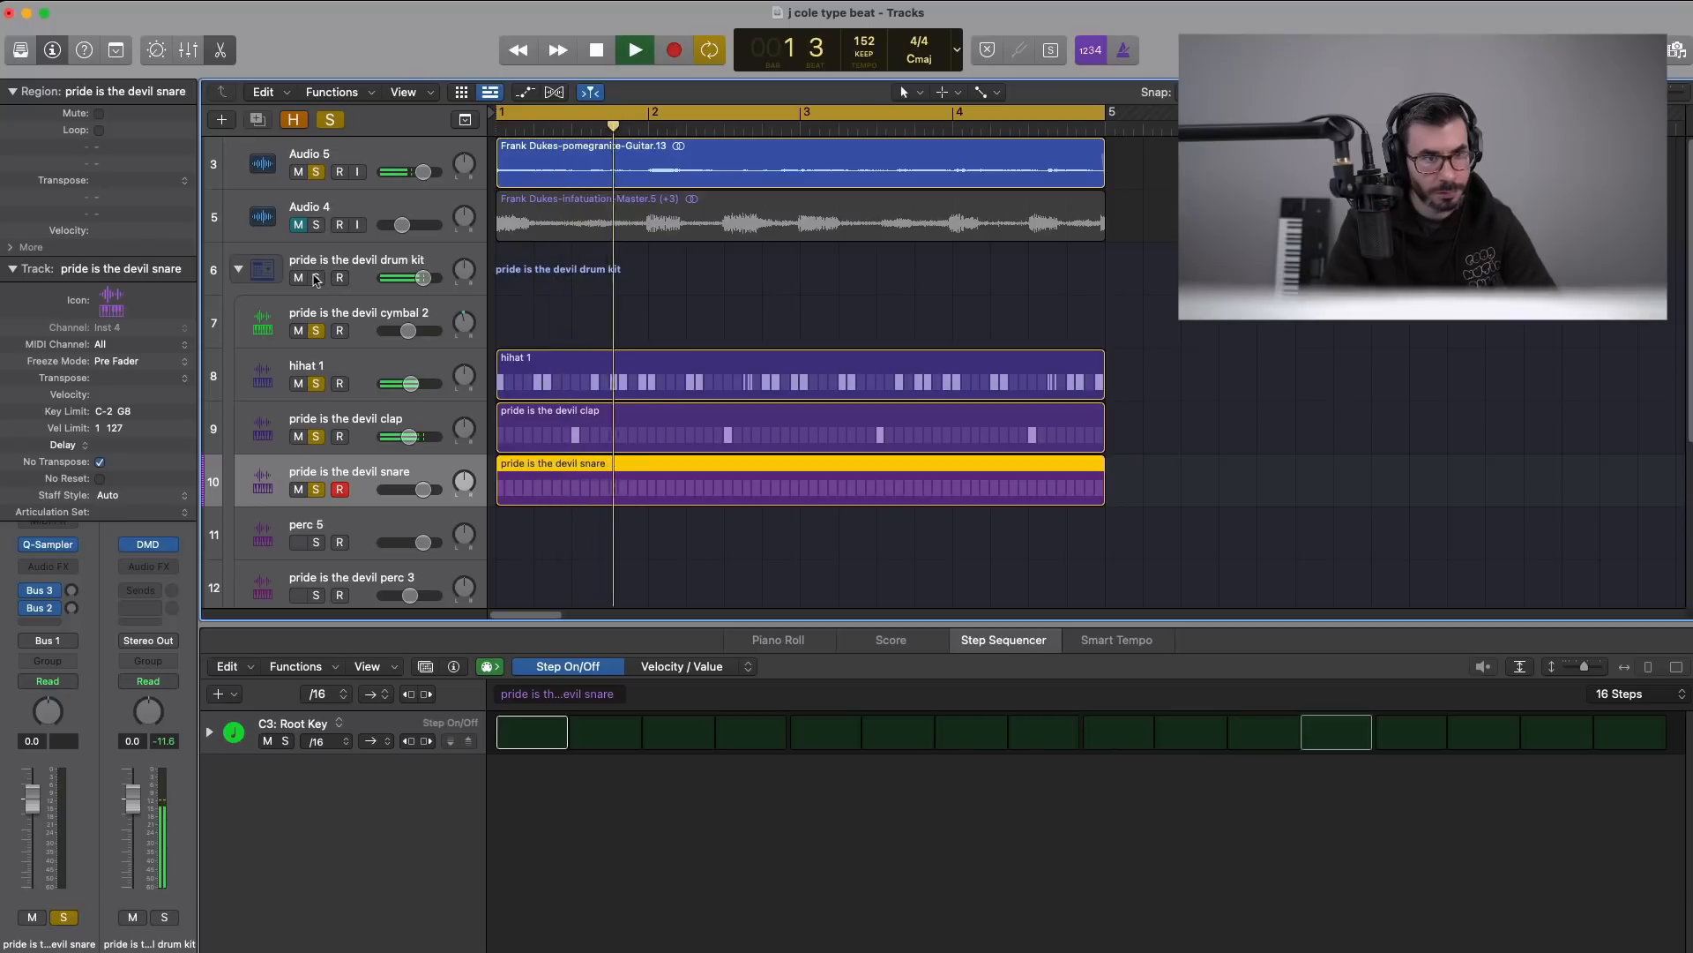
pyautogui.keyDown('alt'); pyautogui.click(316, 385); pyautogui.keyUp('alt')
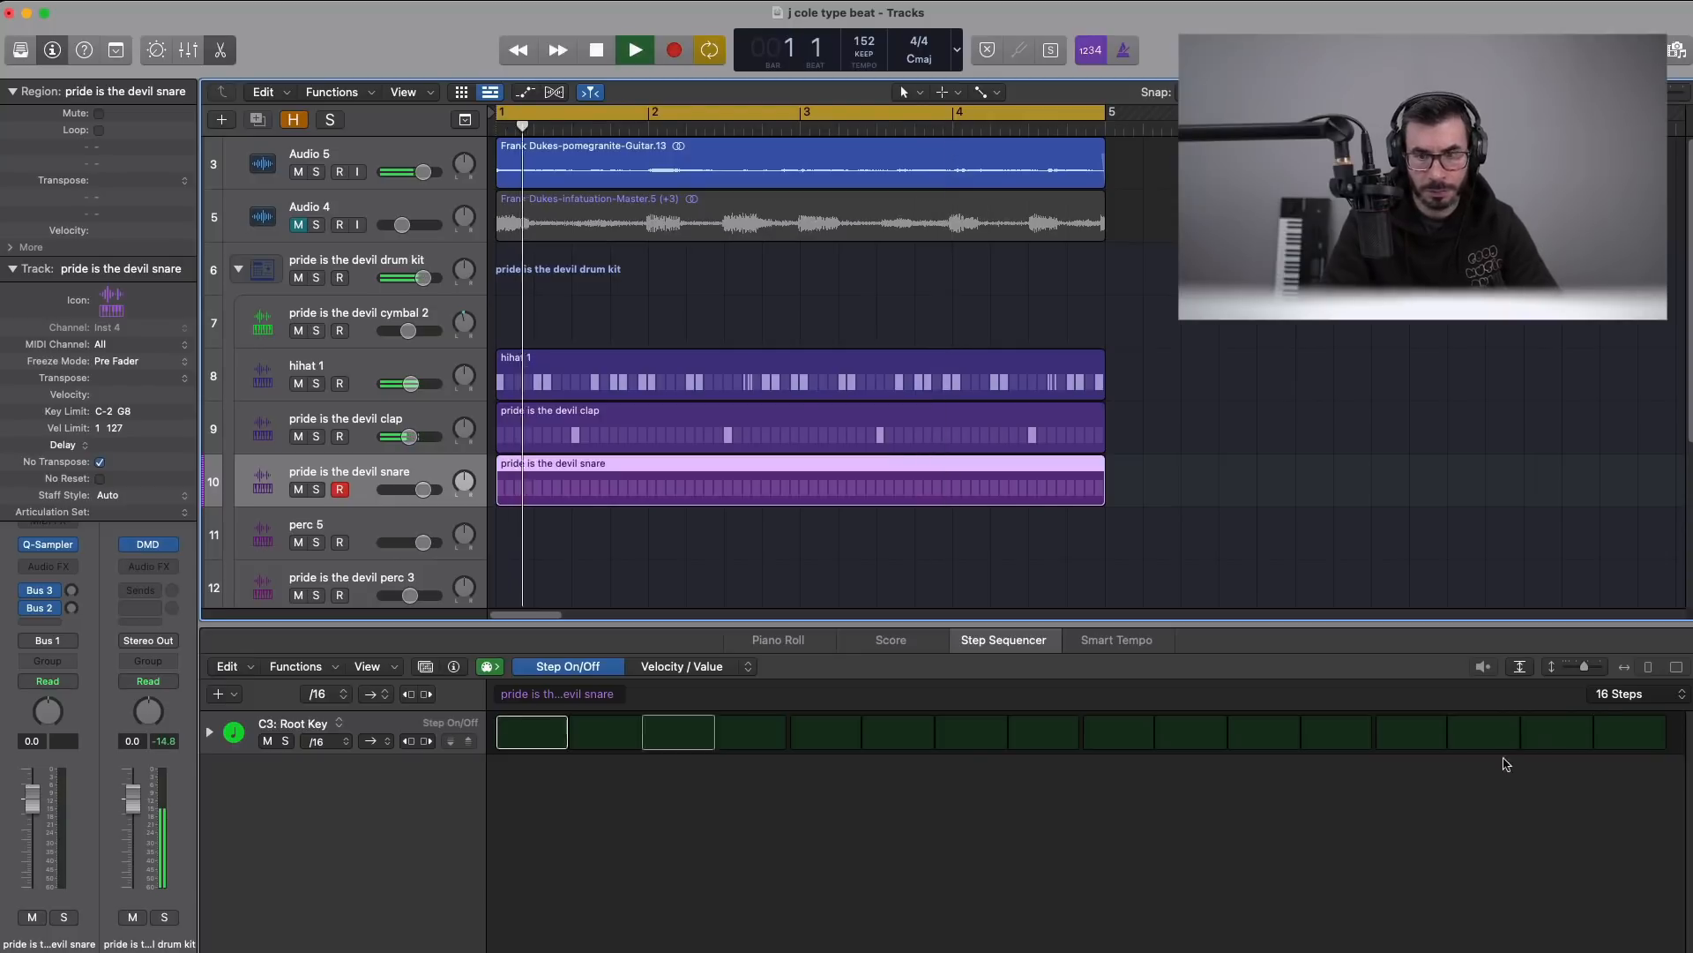
# - Set the snare pattern length to 64 steps and activate steps 13 and 14
pyautogui.press('space')
pyautogui.click(1620, 693)
pyautogui.click(1619, 792)
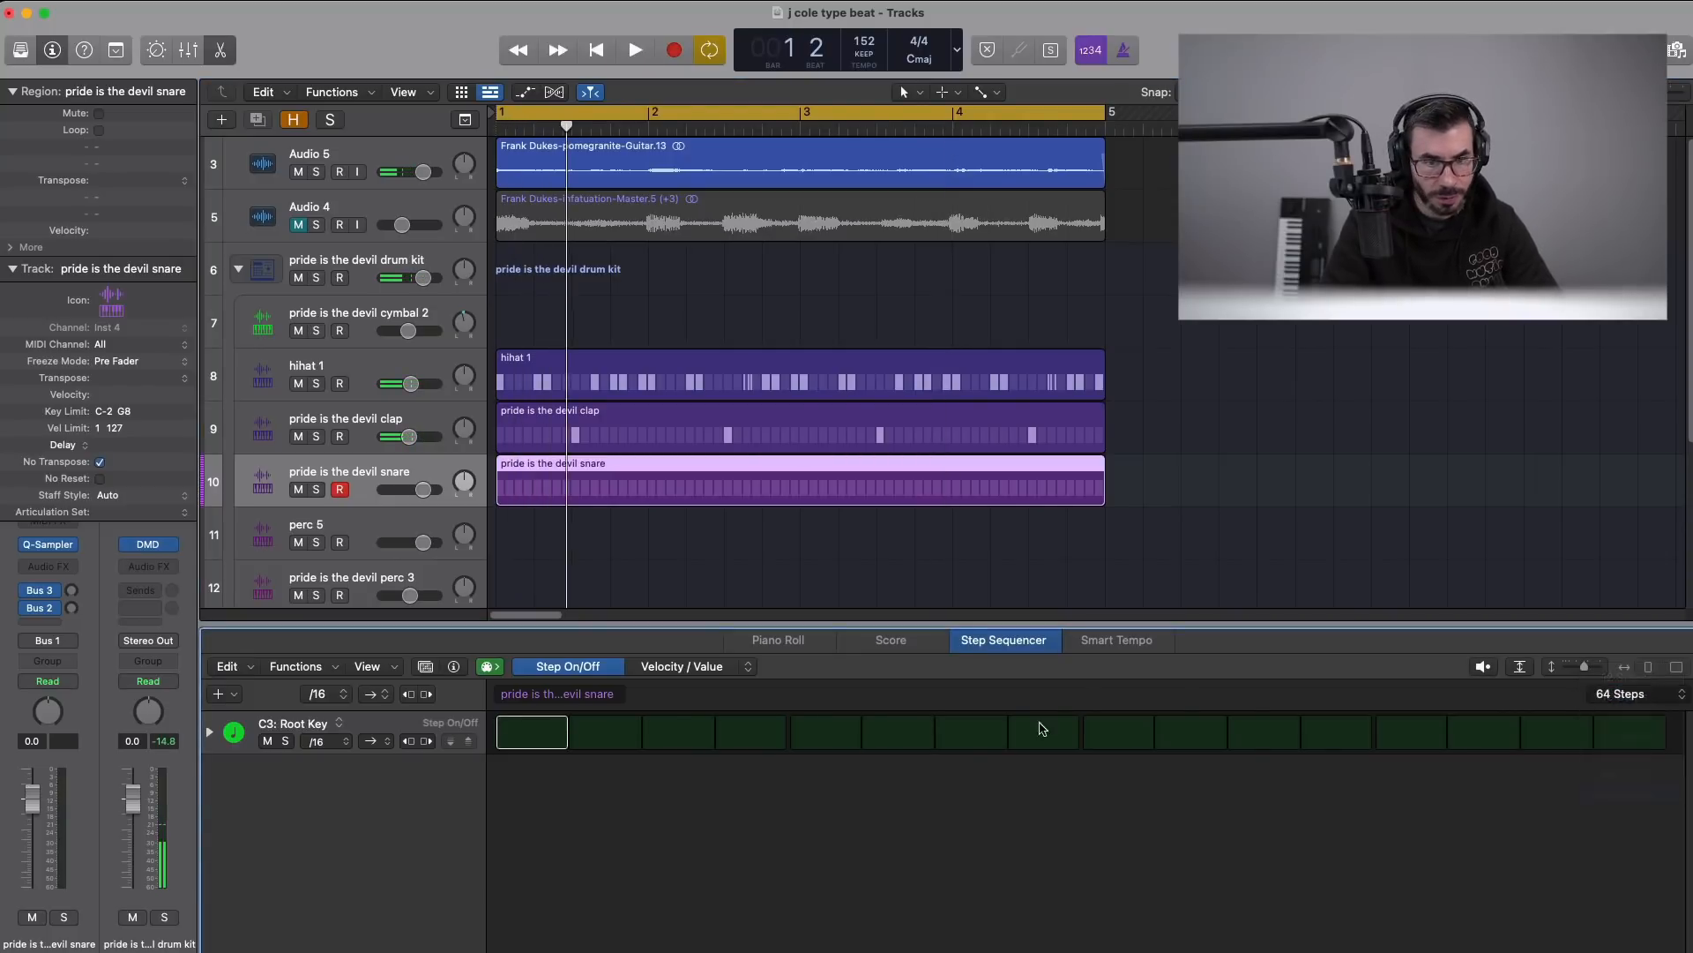
pyautogui.press('space')
pyautogui.moveTo(983, 733); pyautogui.dragTo(949, 733)
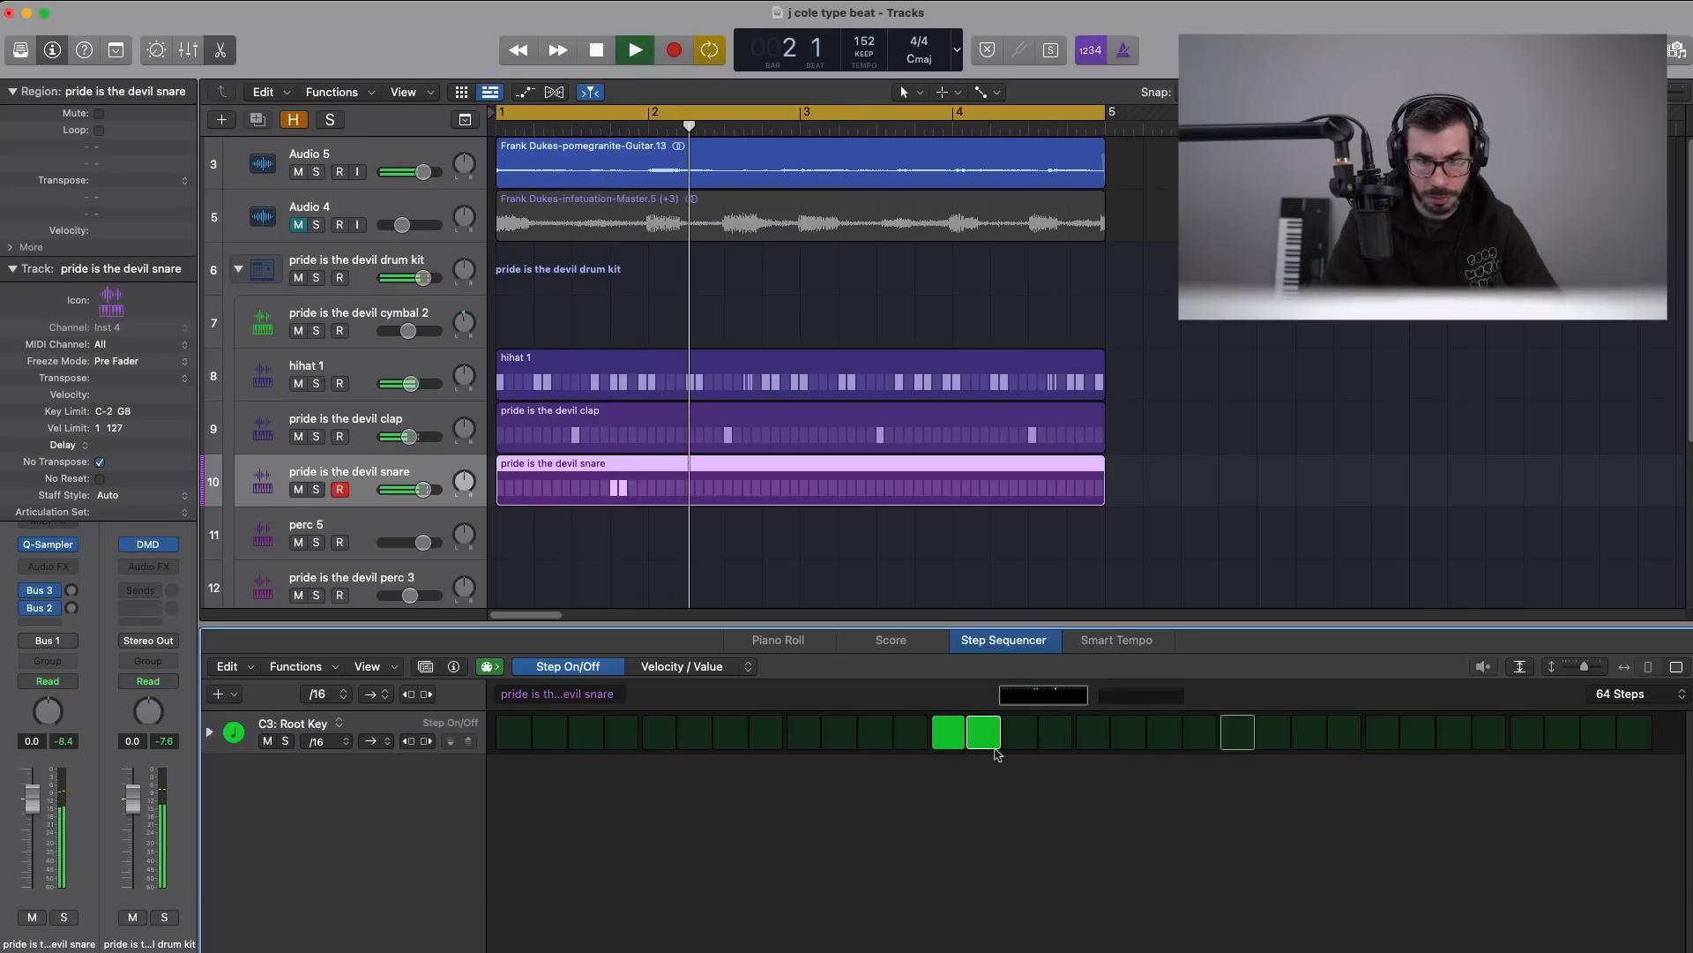
# - Activate step 31 in the snare pattern, then shorten it to 32 steps and restore 64 to repeat its first half
pyautogui.click(1586, 738)
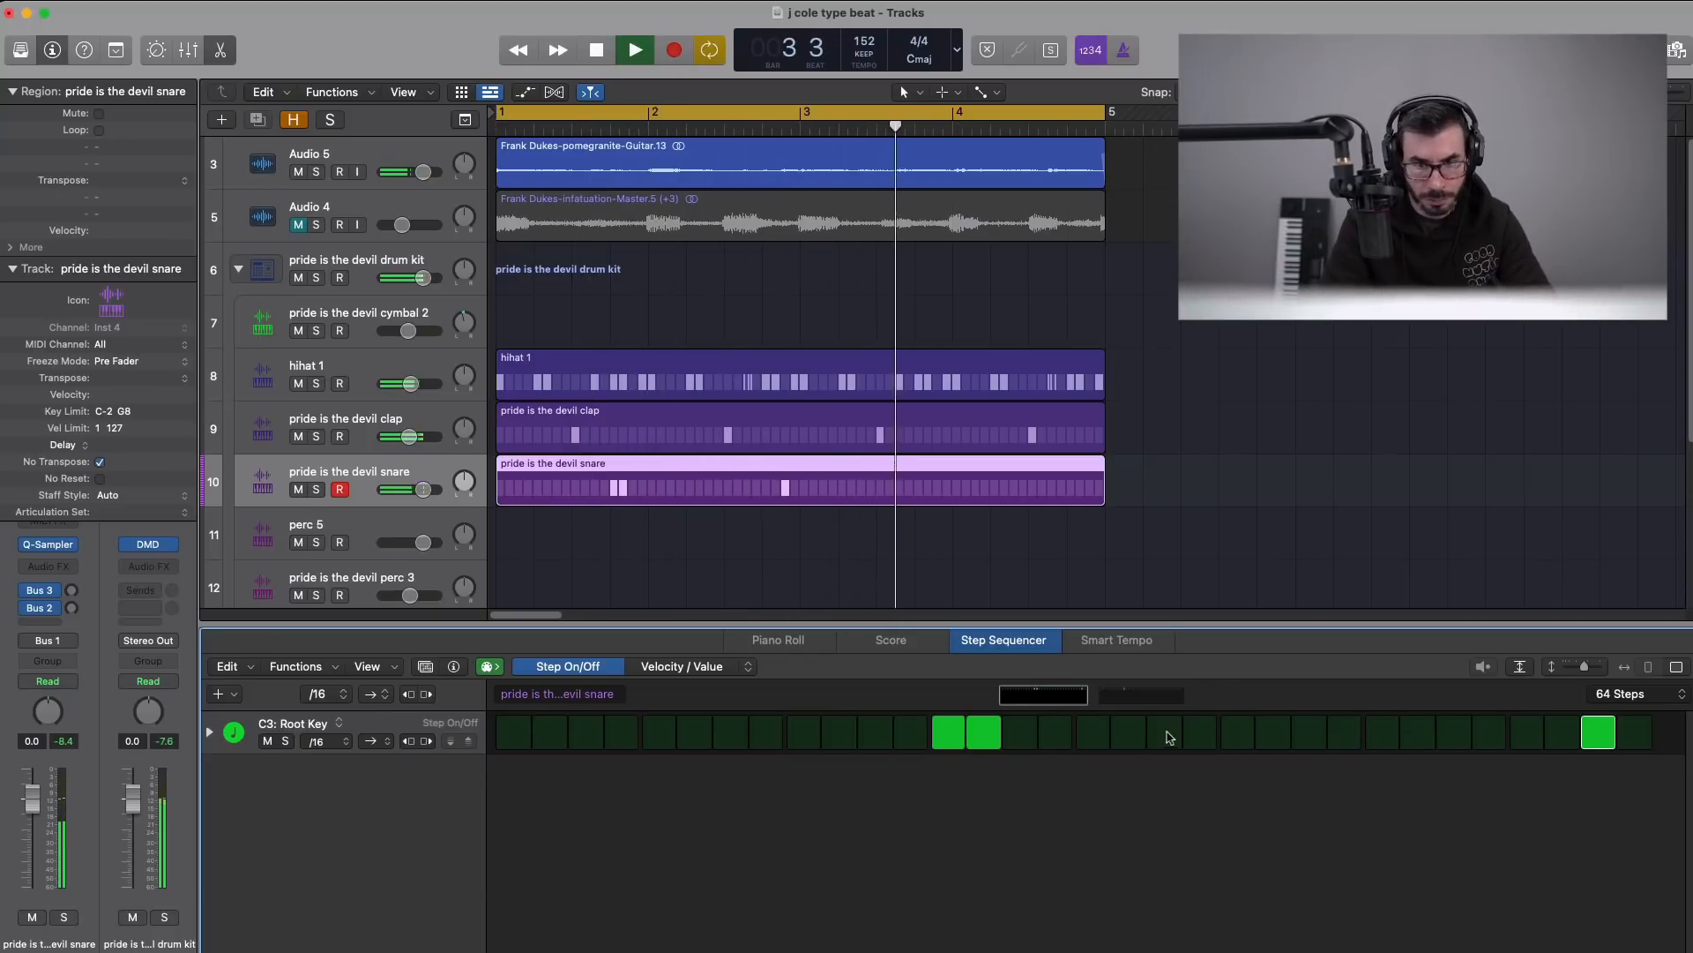
pyautogui.click(1619, 696)
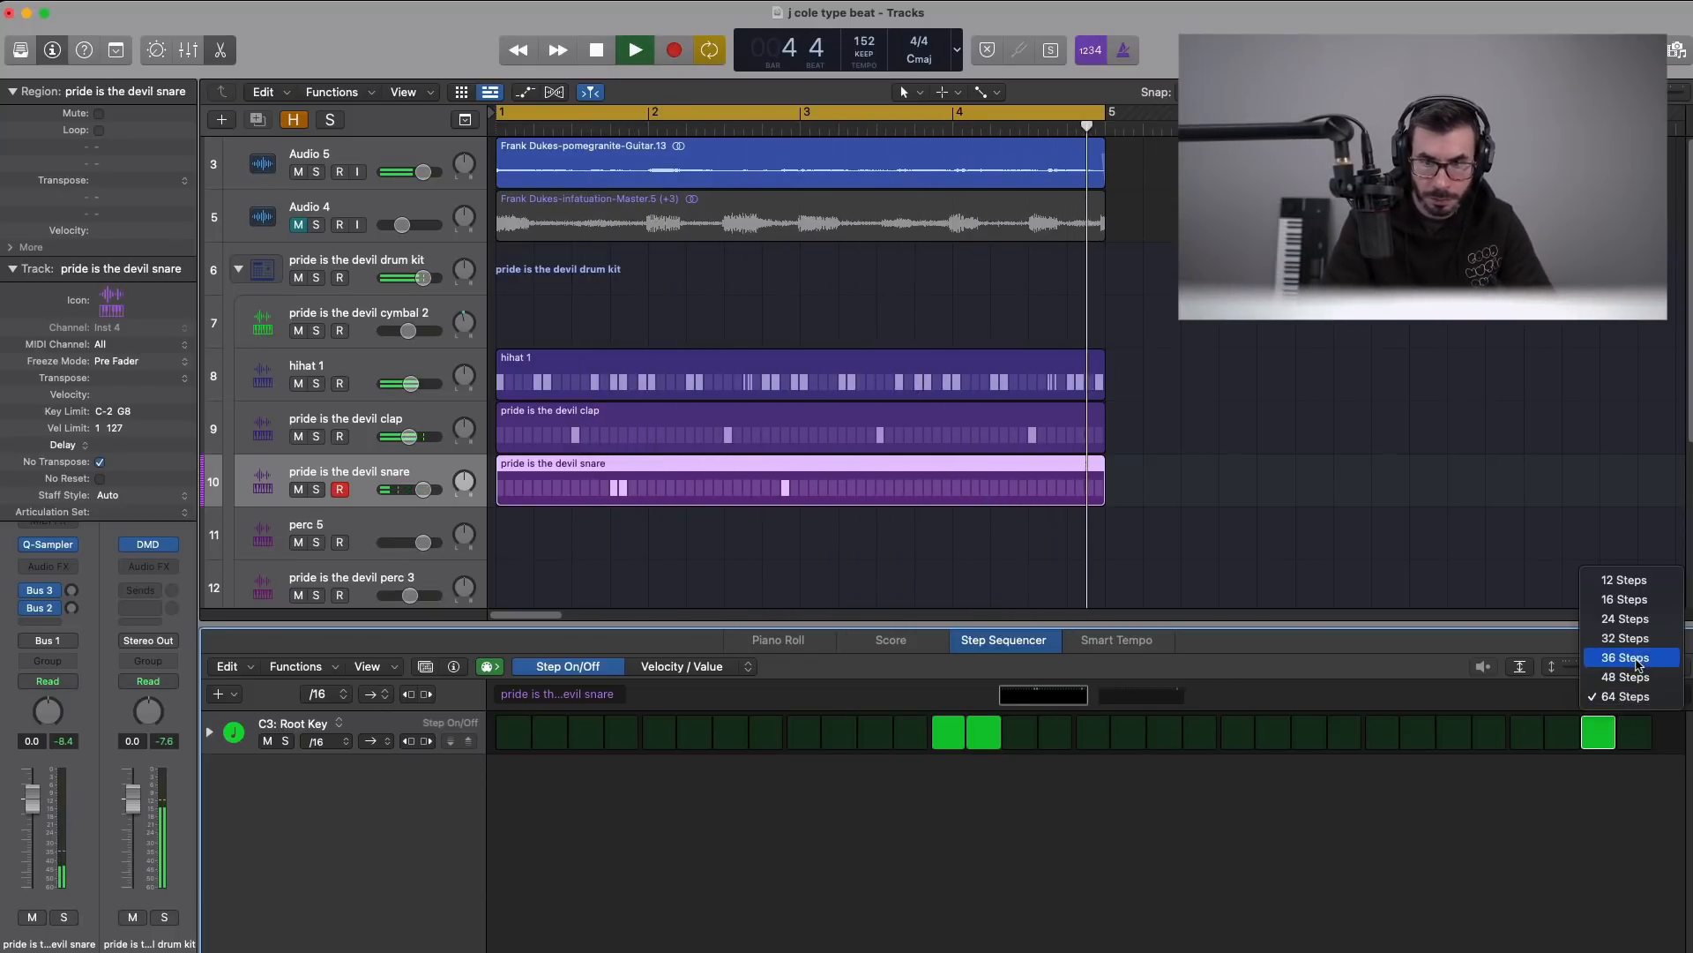
pyautogui.click(1641, 639)
pyautogui.press('space')
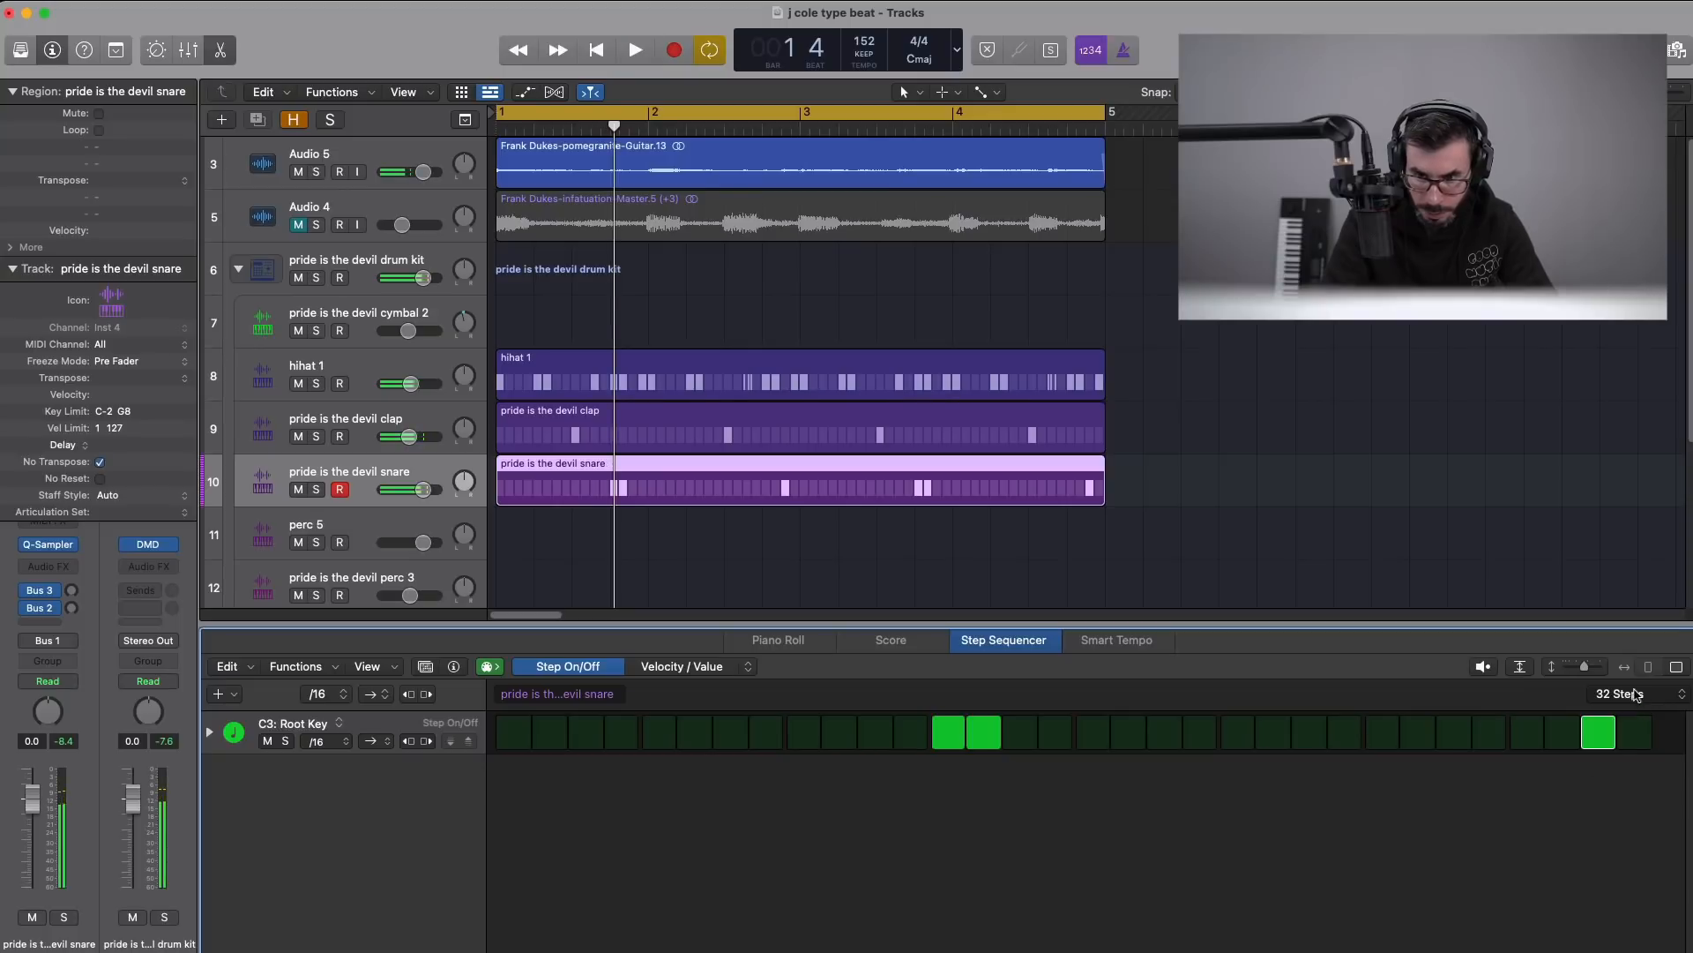
pyautogui.click(1636, 695)
pyautogui.click(1630, 754)
pyautogui.press('space')
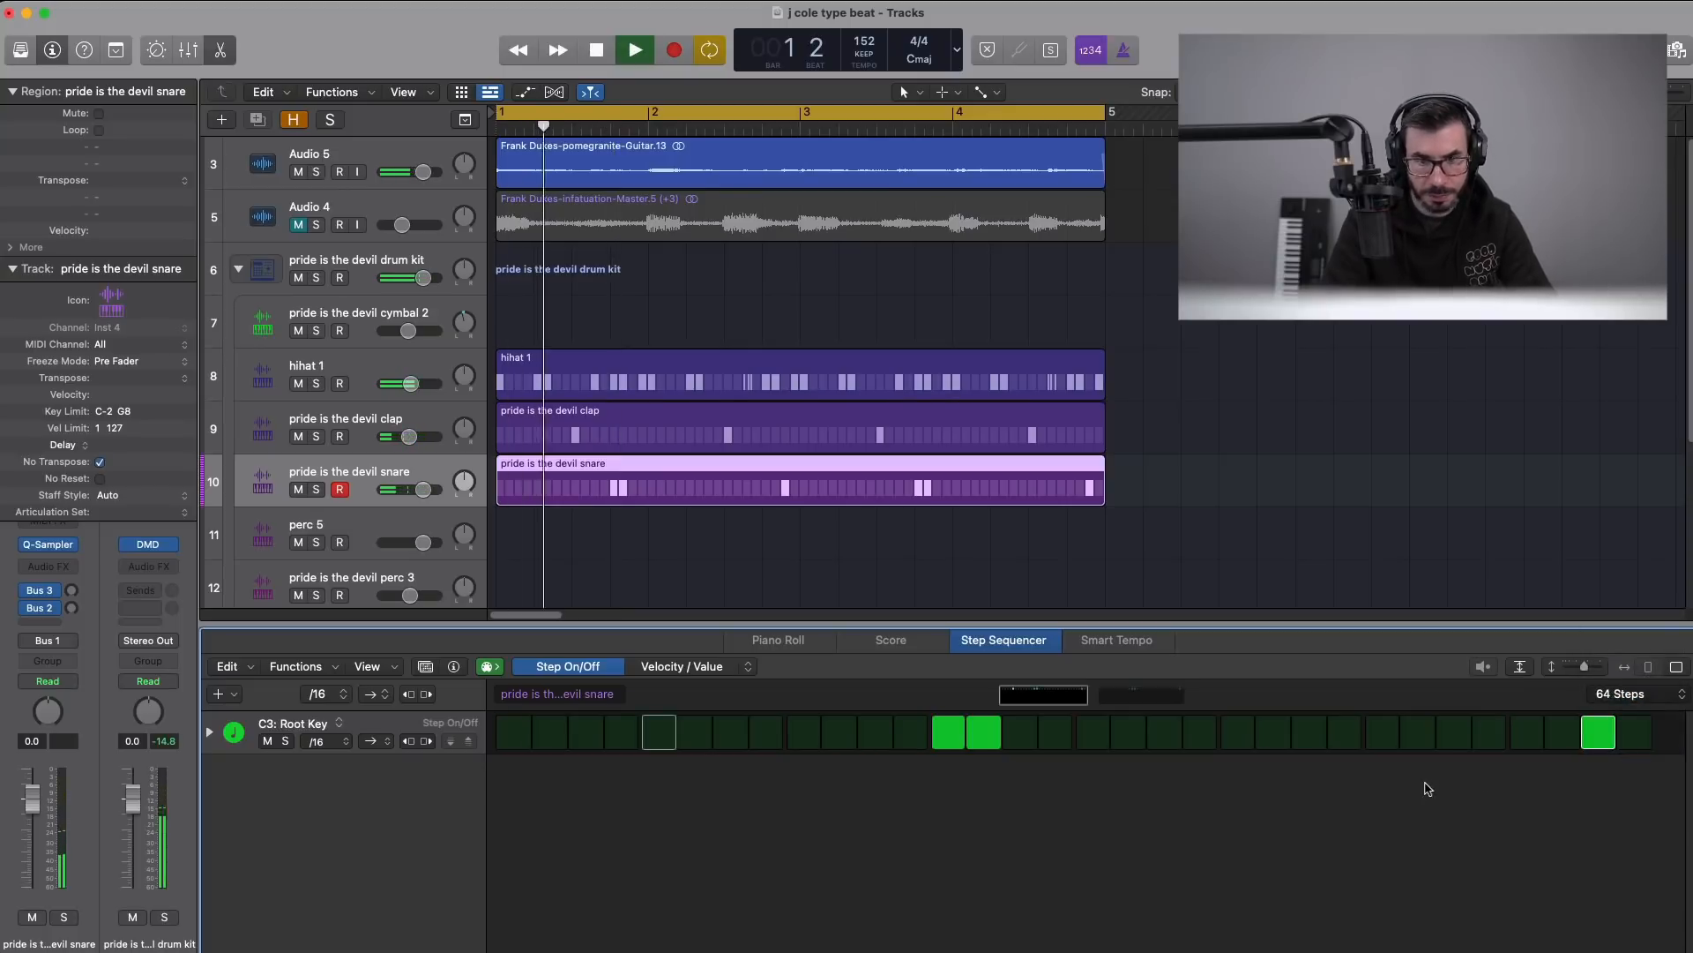
# - Activate step 39 in the second half of the snare pattern and lower the snare track volume to -12.4 dB
pyautogui.click(1120, 693)
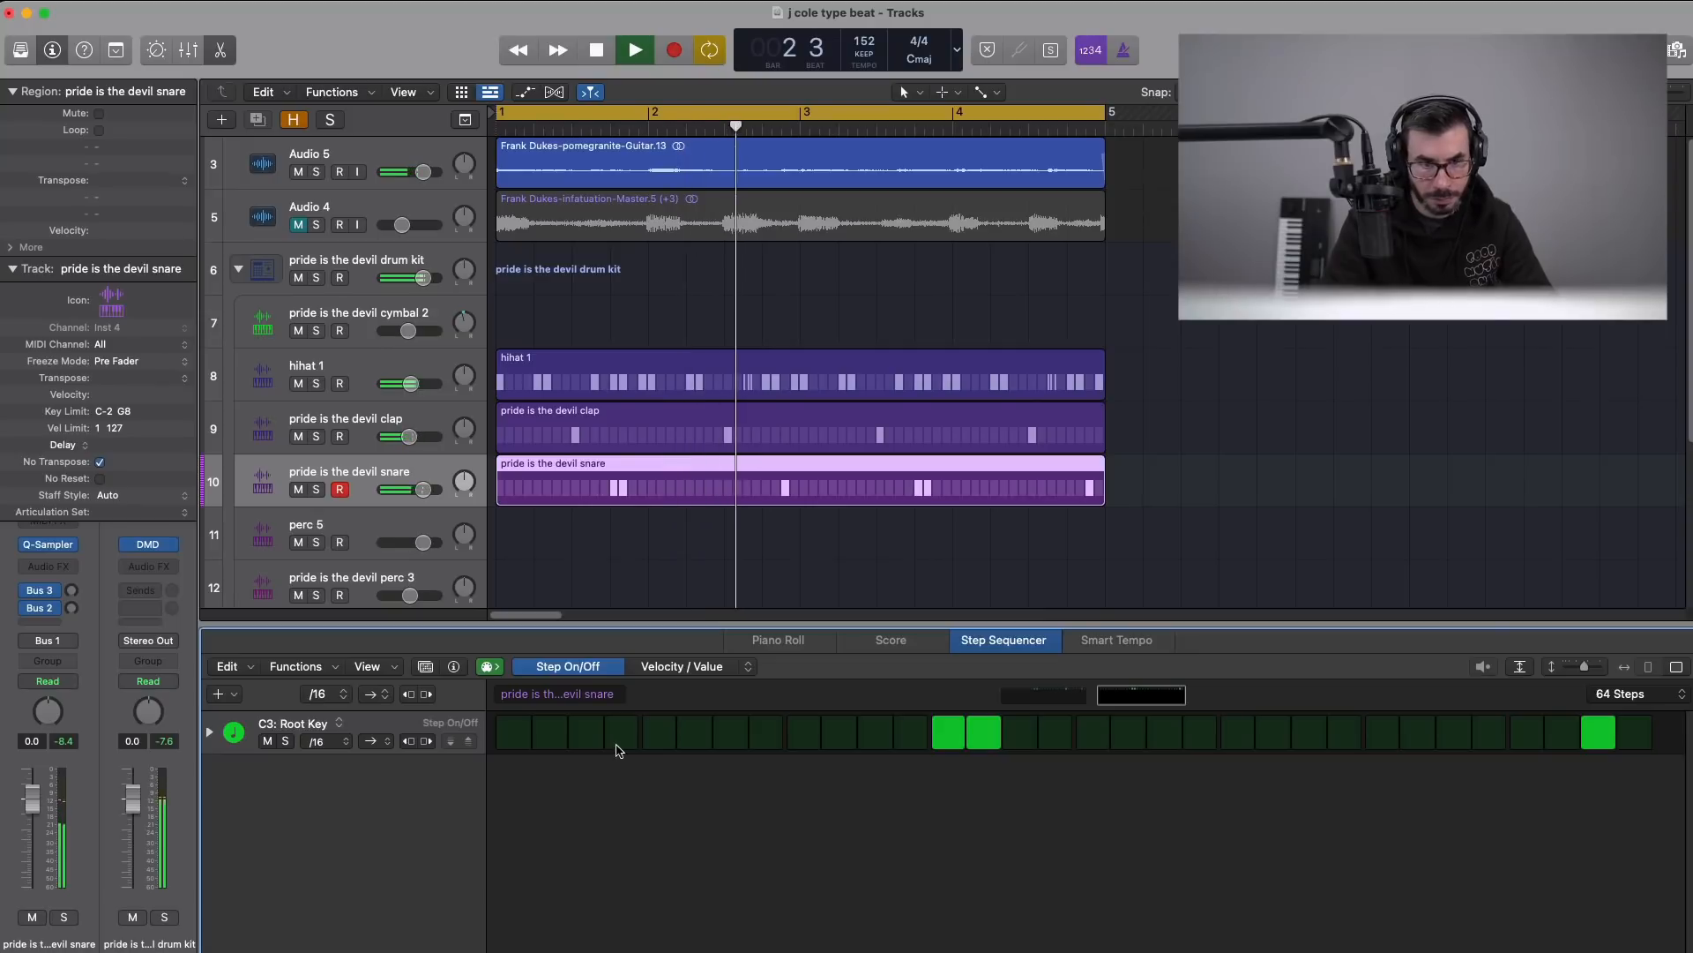
pyautogui.click(729, 735)
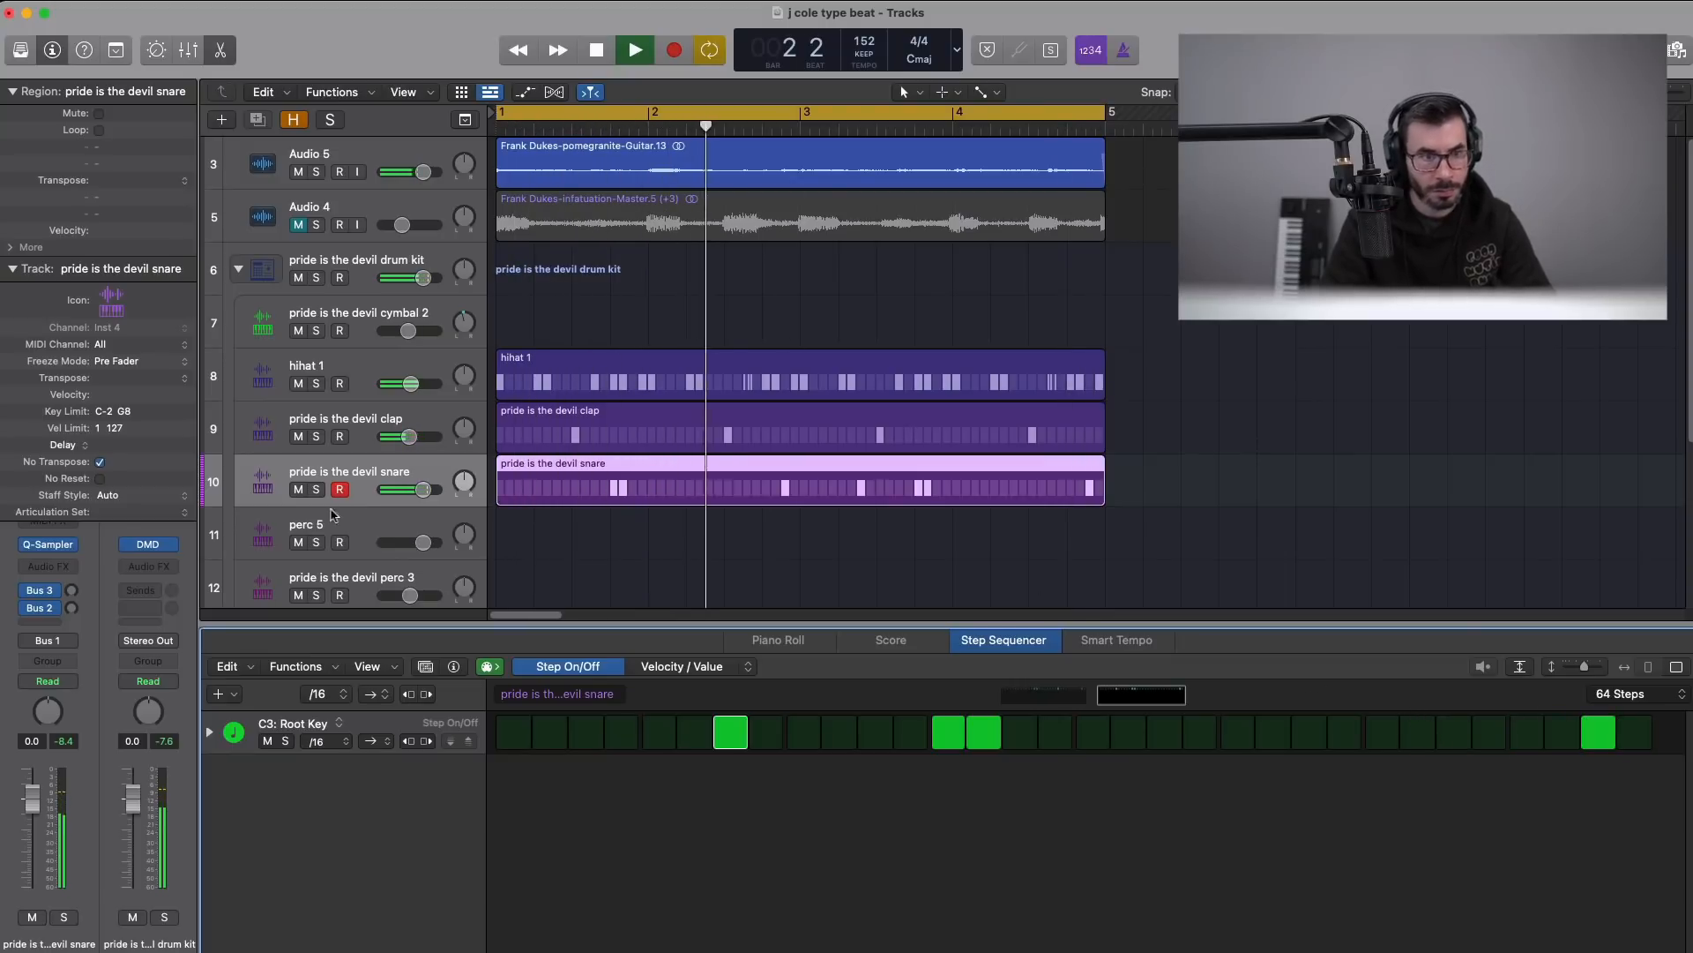
pyautogui.moveTo(425, 496); pyautogui.dragTo(401, 496)
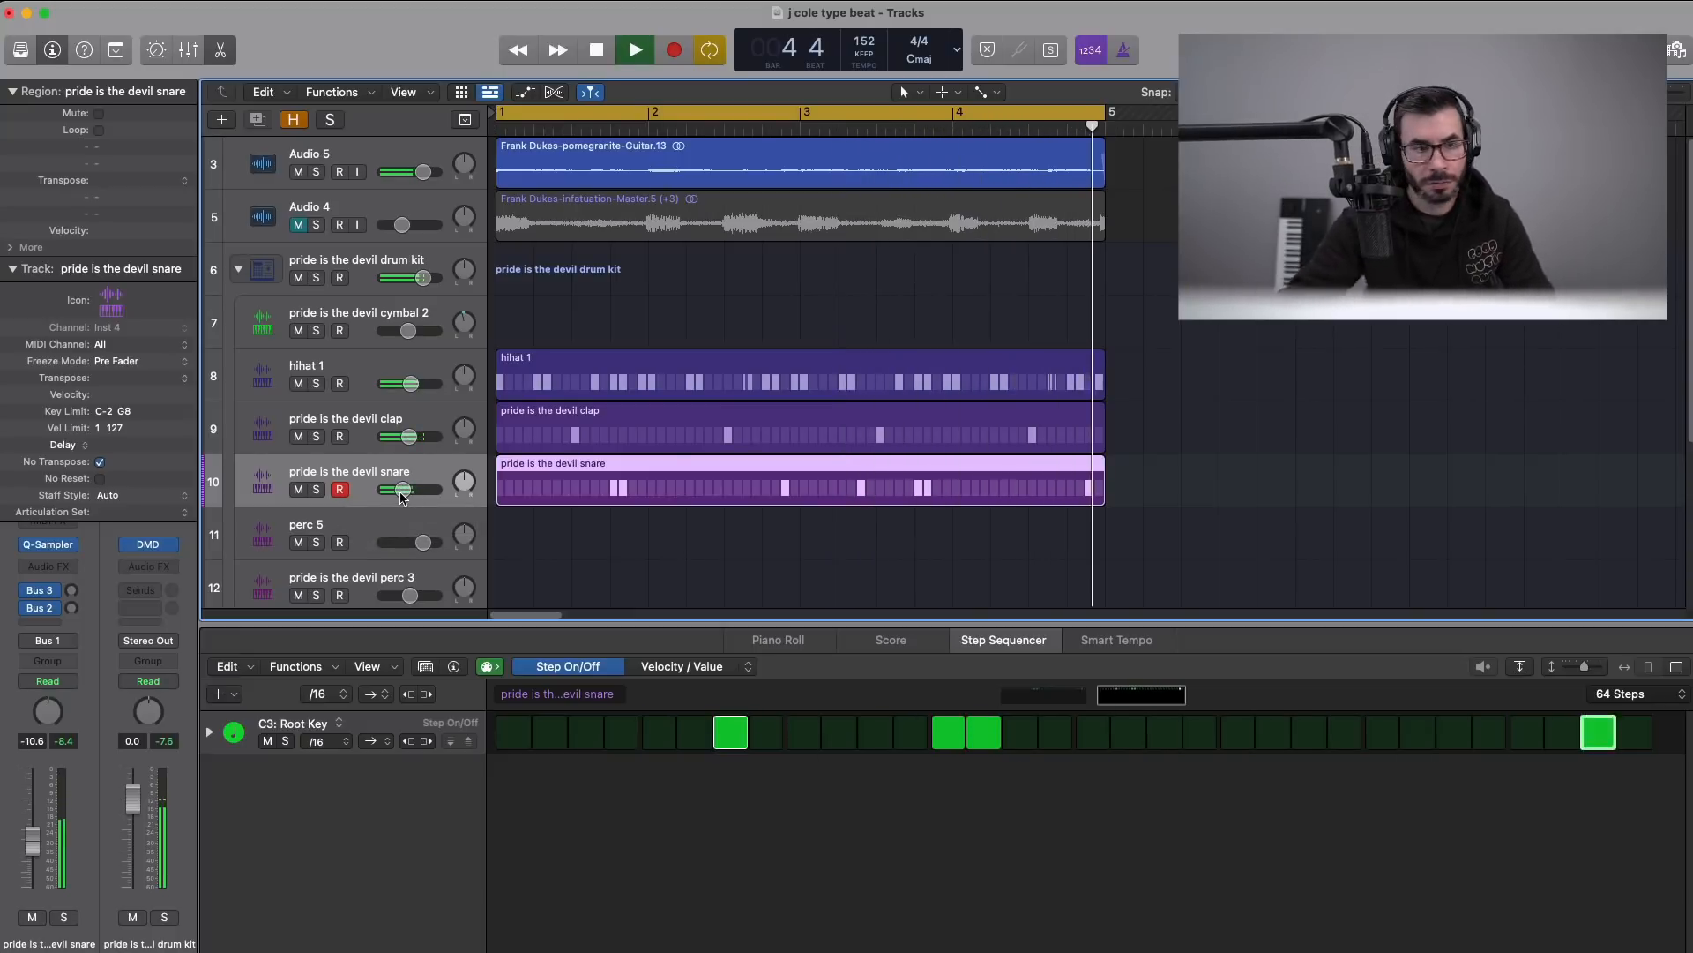
pyautogui.click(402, 496)
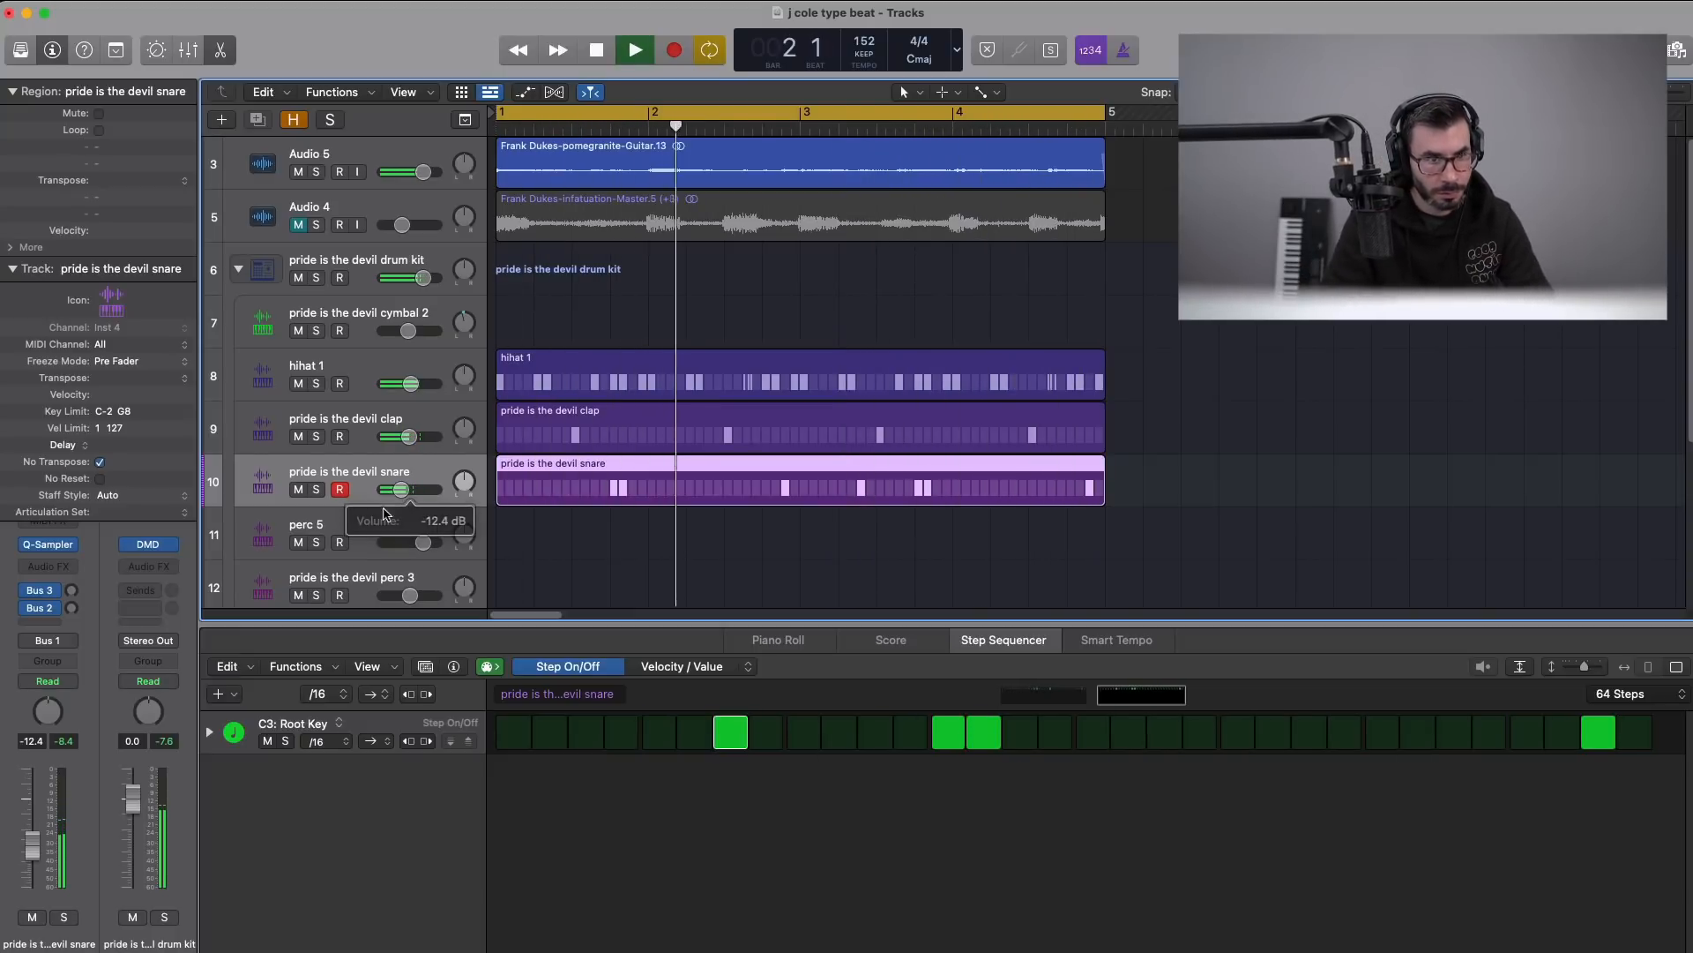
# - Create a pattern region at bar 1 on the perc 5 track and activate step 11
pyautogui.click(506, 538)
pyautogui.rightClick(506, 538)
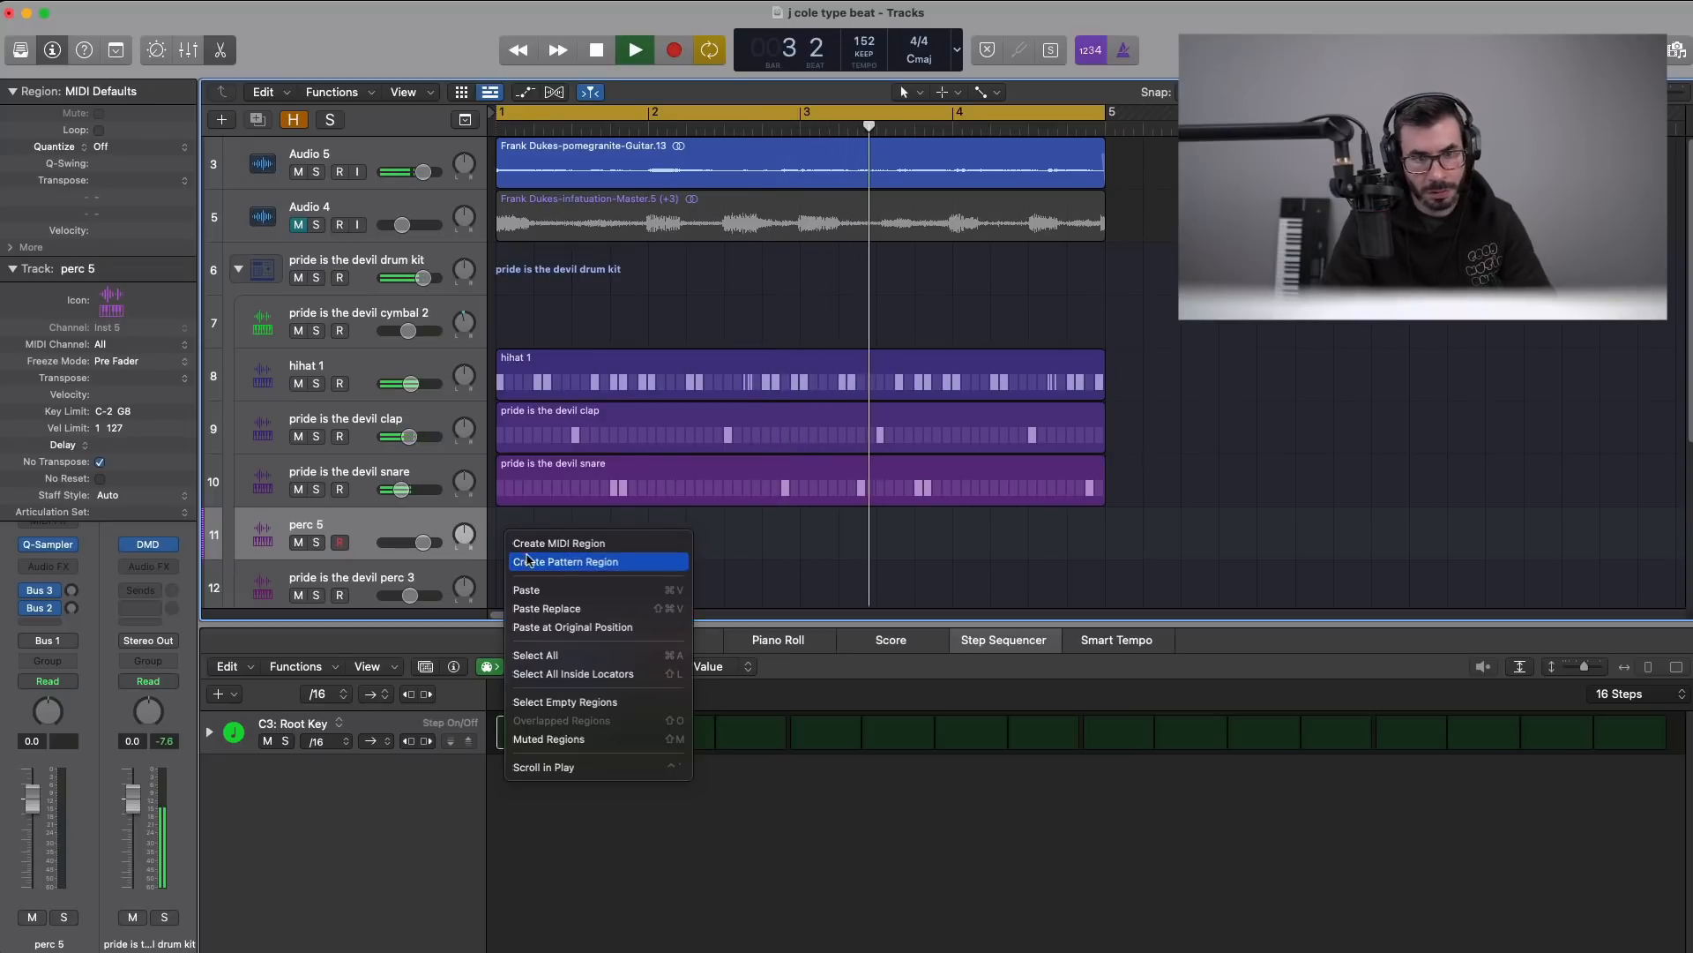
pyautogui.click(556, 562)
pyautogui.press('space')
pyautogui.press('space')
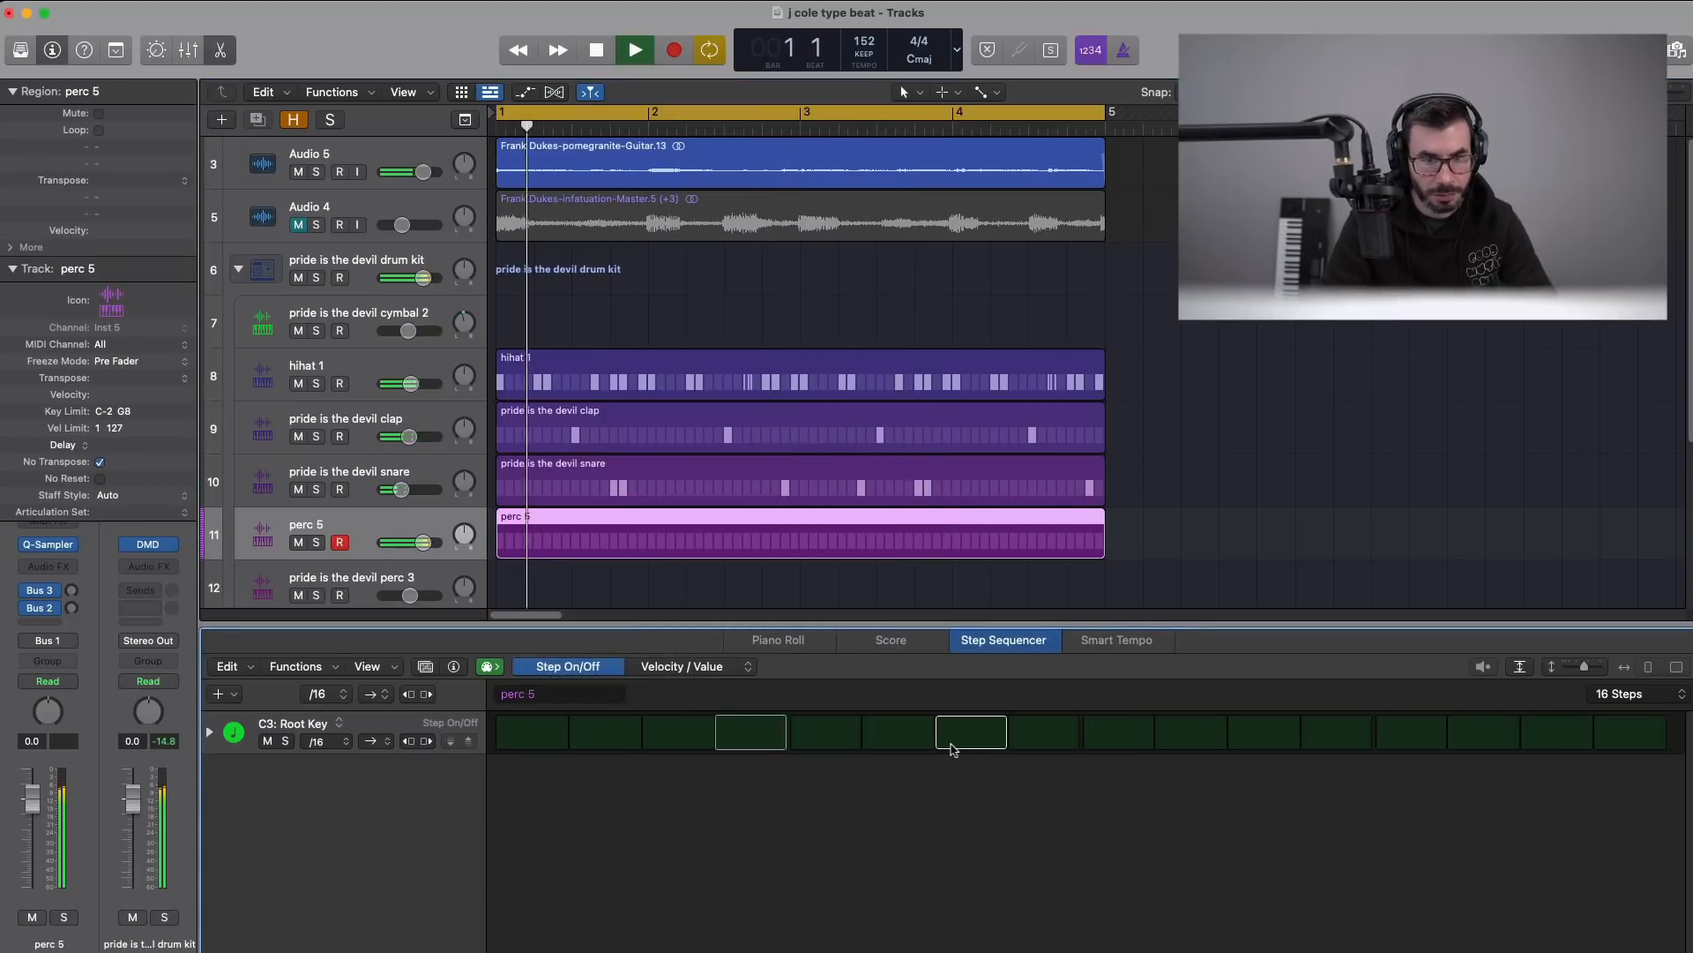
pyautogui.click(1256, 734)
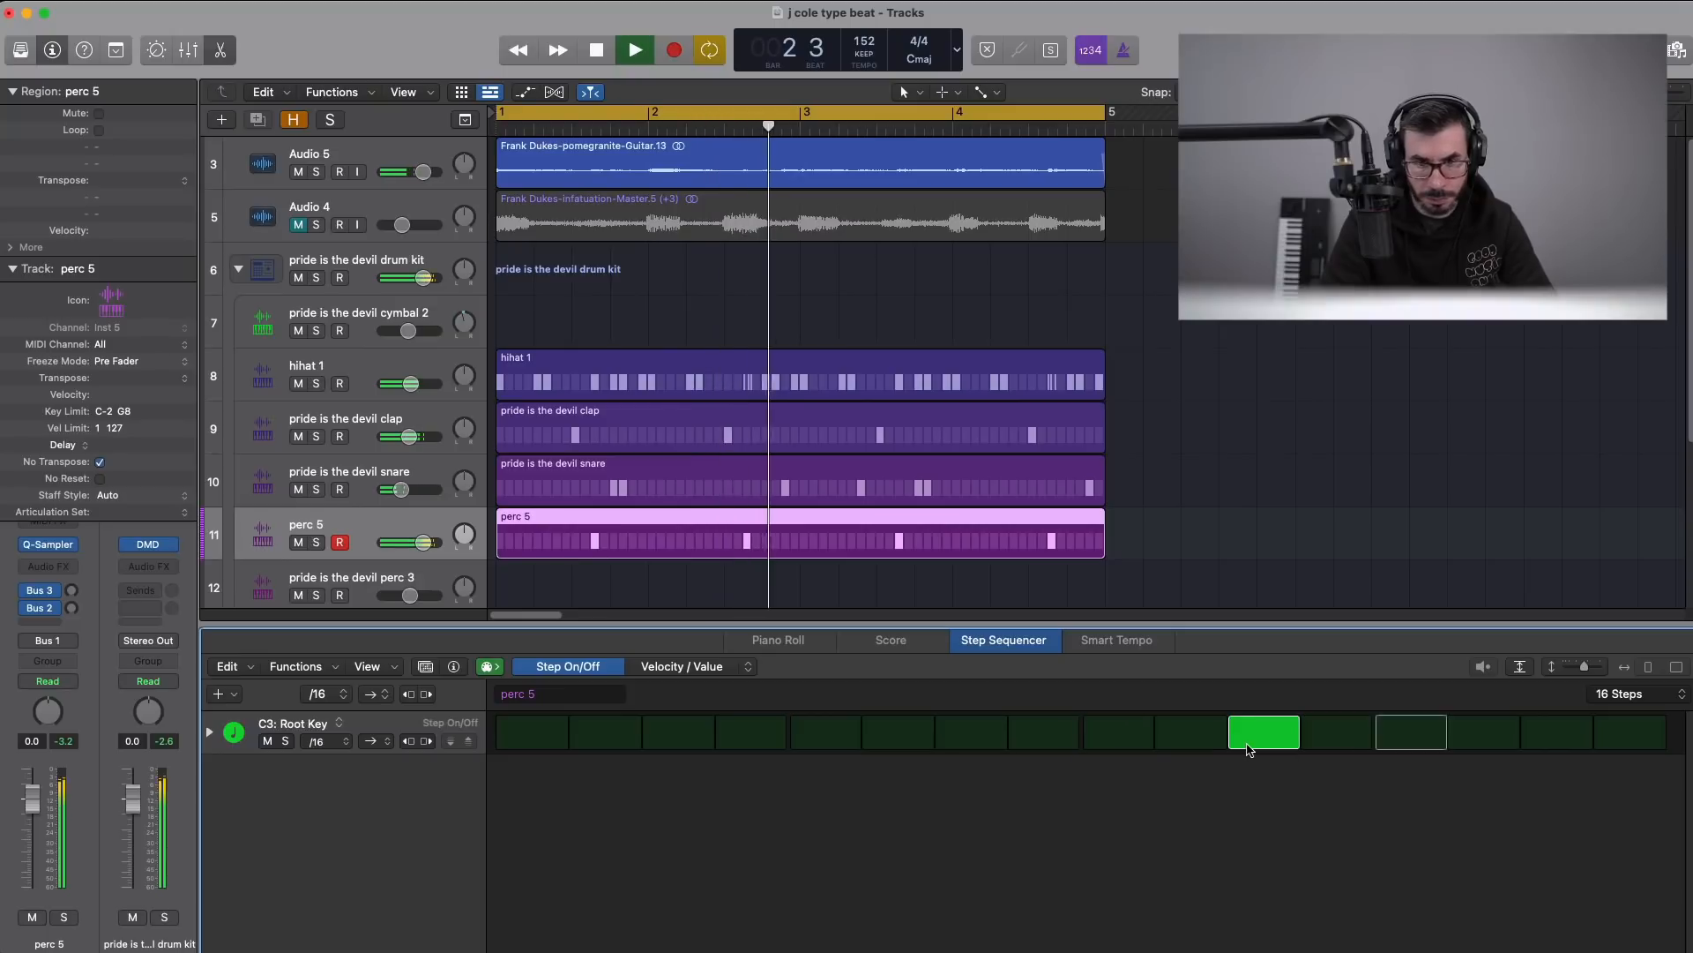
pyautogui.click(1249, 745)
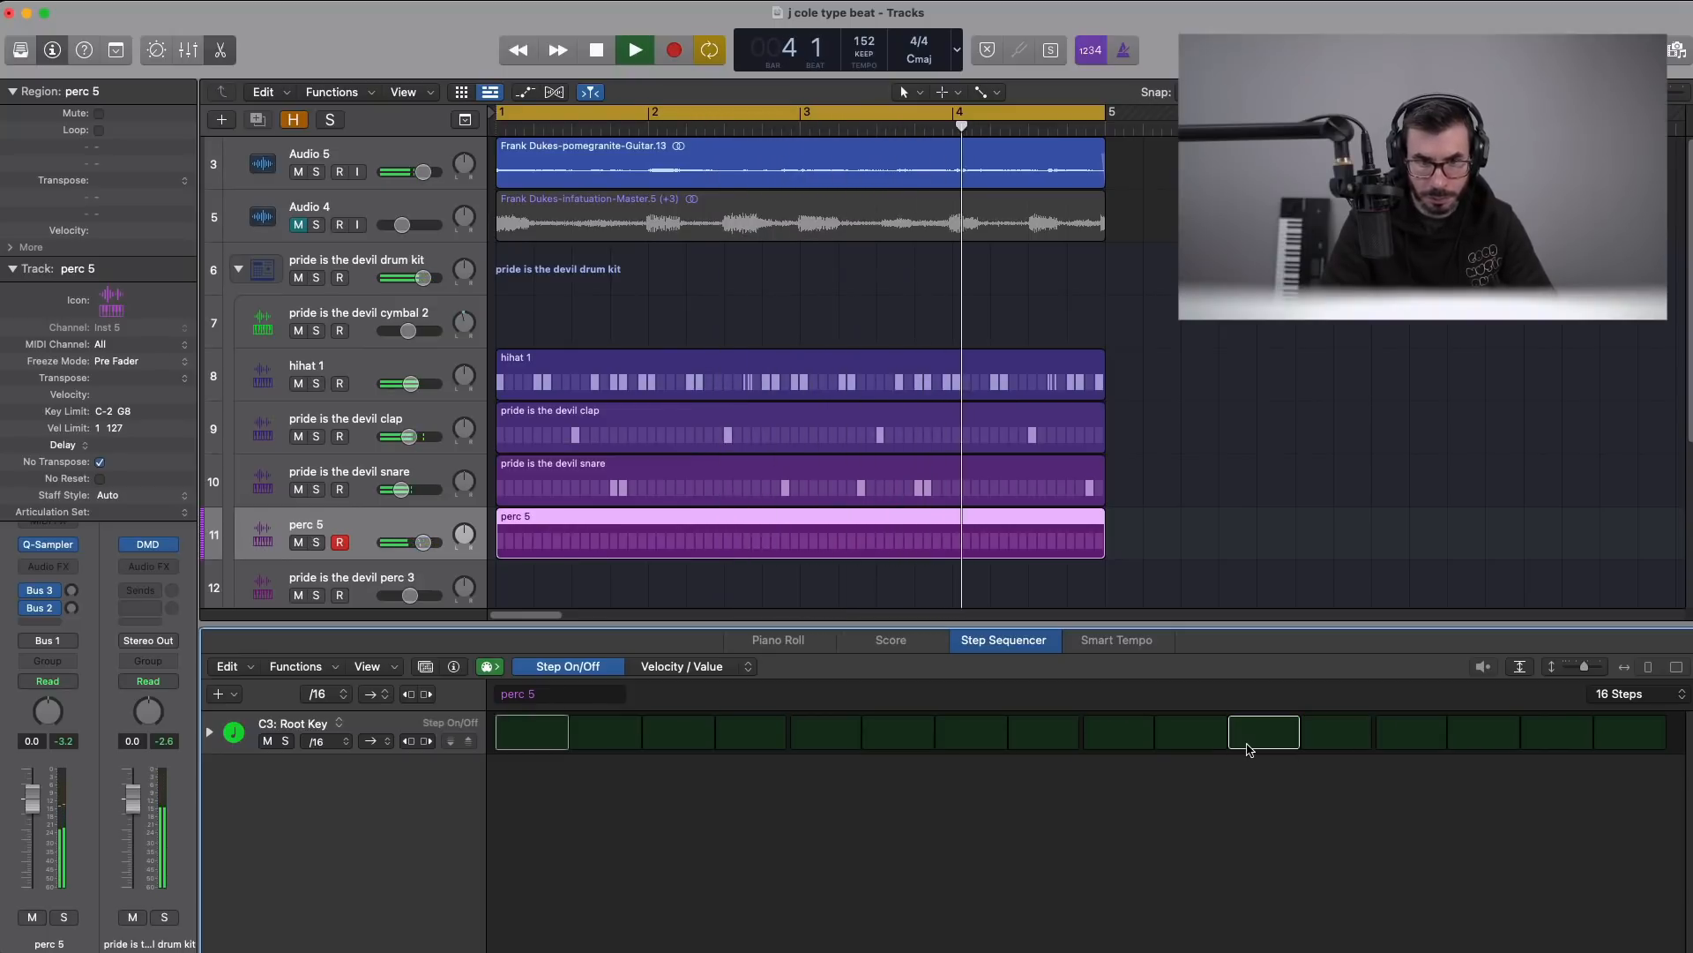
pyautogui.click(1248, 745)
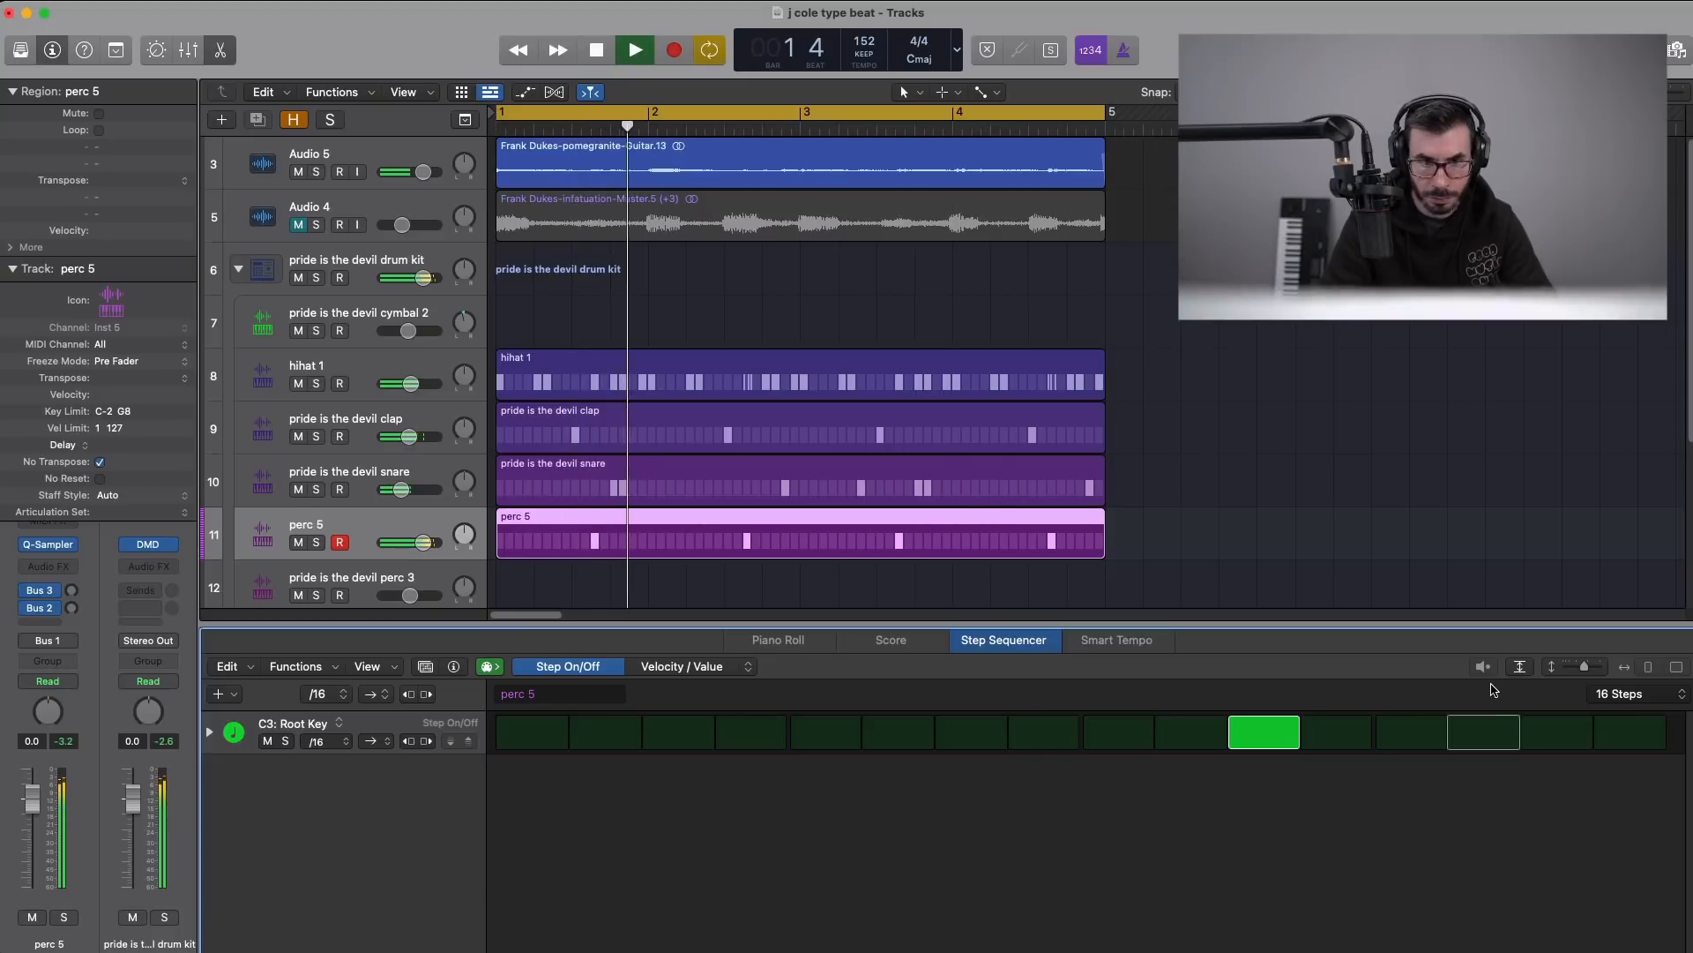
# - Convert the perc 5 pattern region to a MIDI region and open its notes for editing during playback
pyautogui.press('space')
pyautogui.rightClick(743, 532)
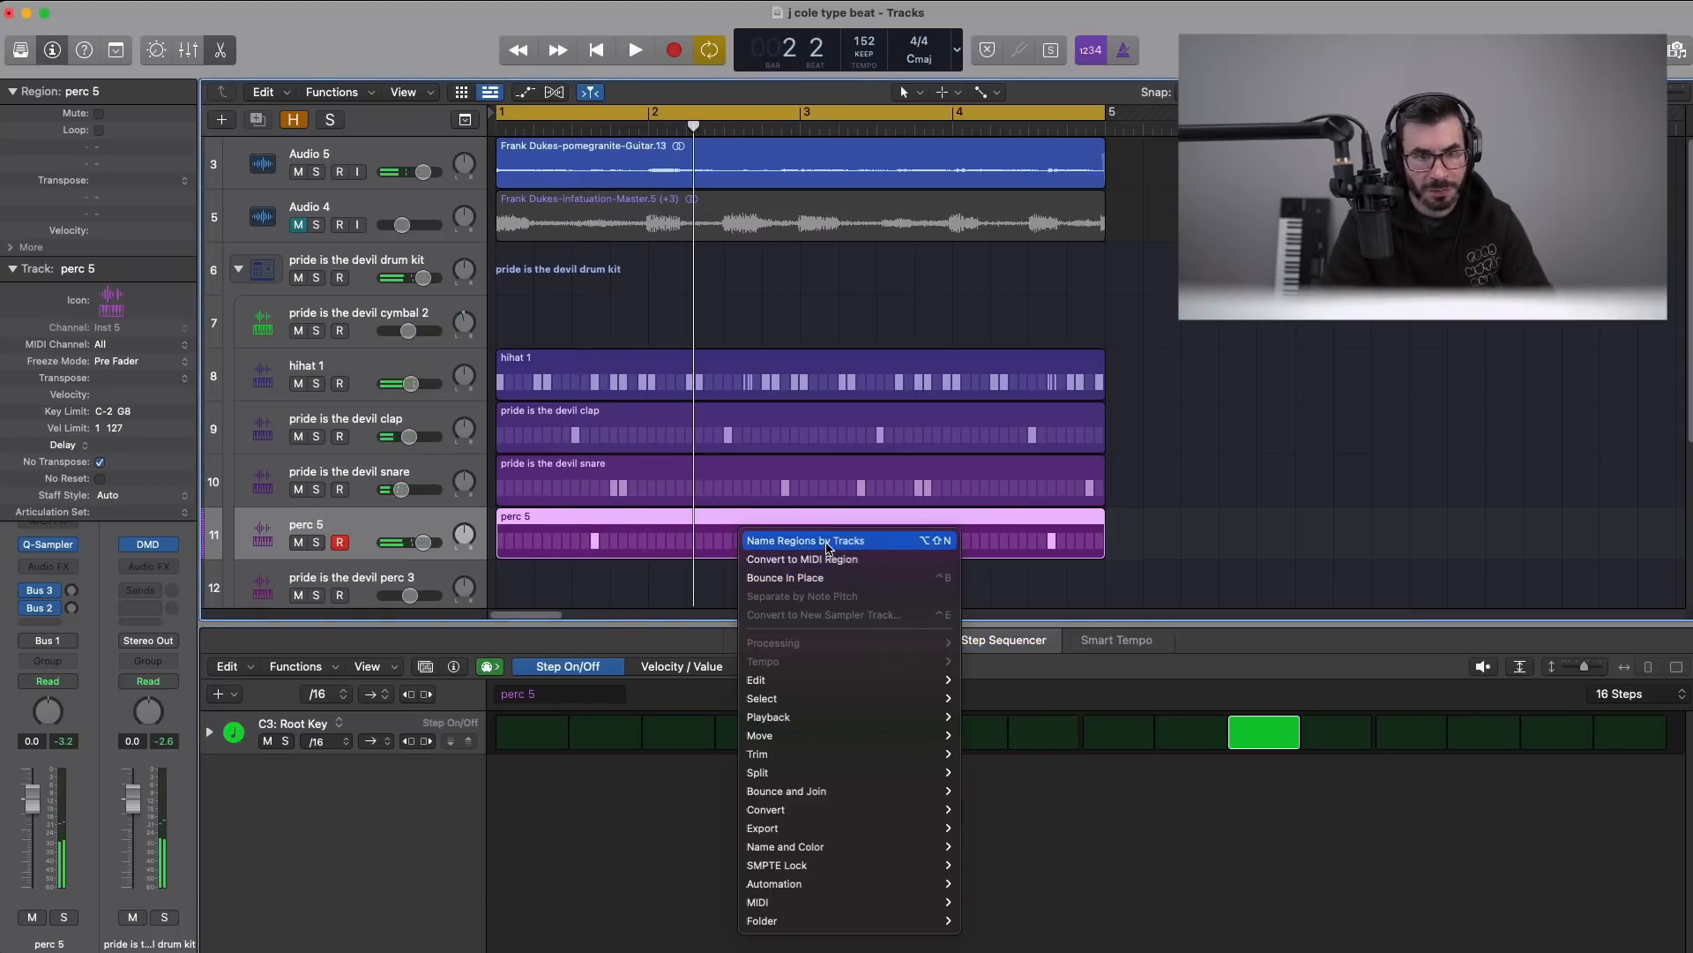
pyautogui.click(794, 559)
pyautogui.press('x')
pyautogui.press('x')
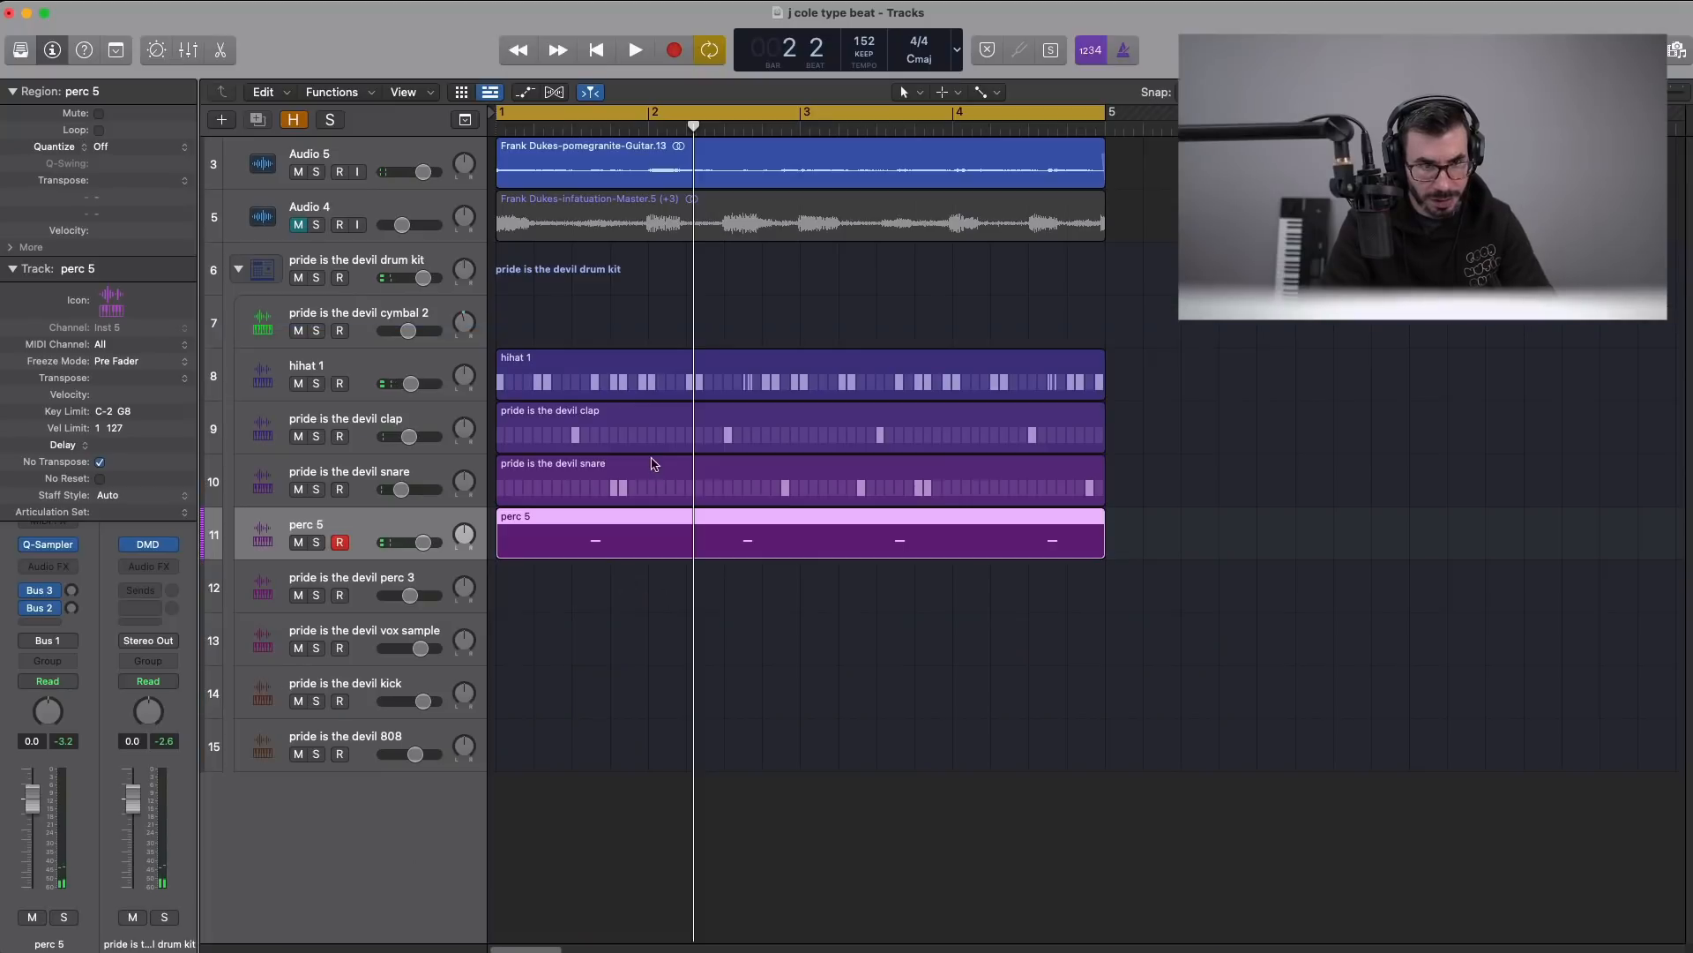
pyautogui.doubleClick(640, 522)
pyautogui.press('space')
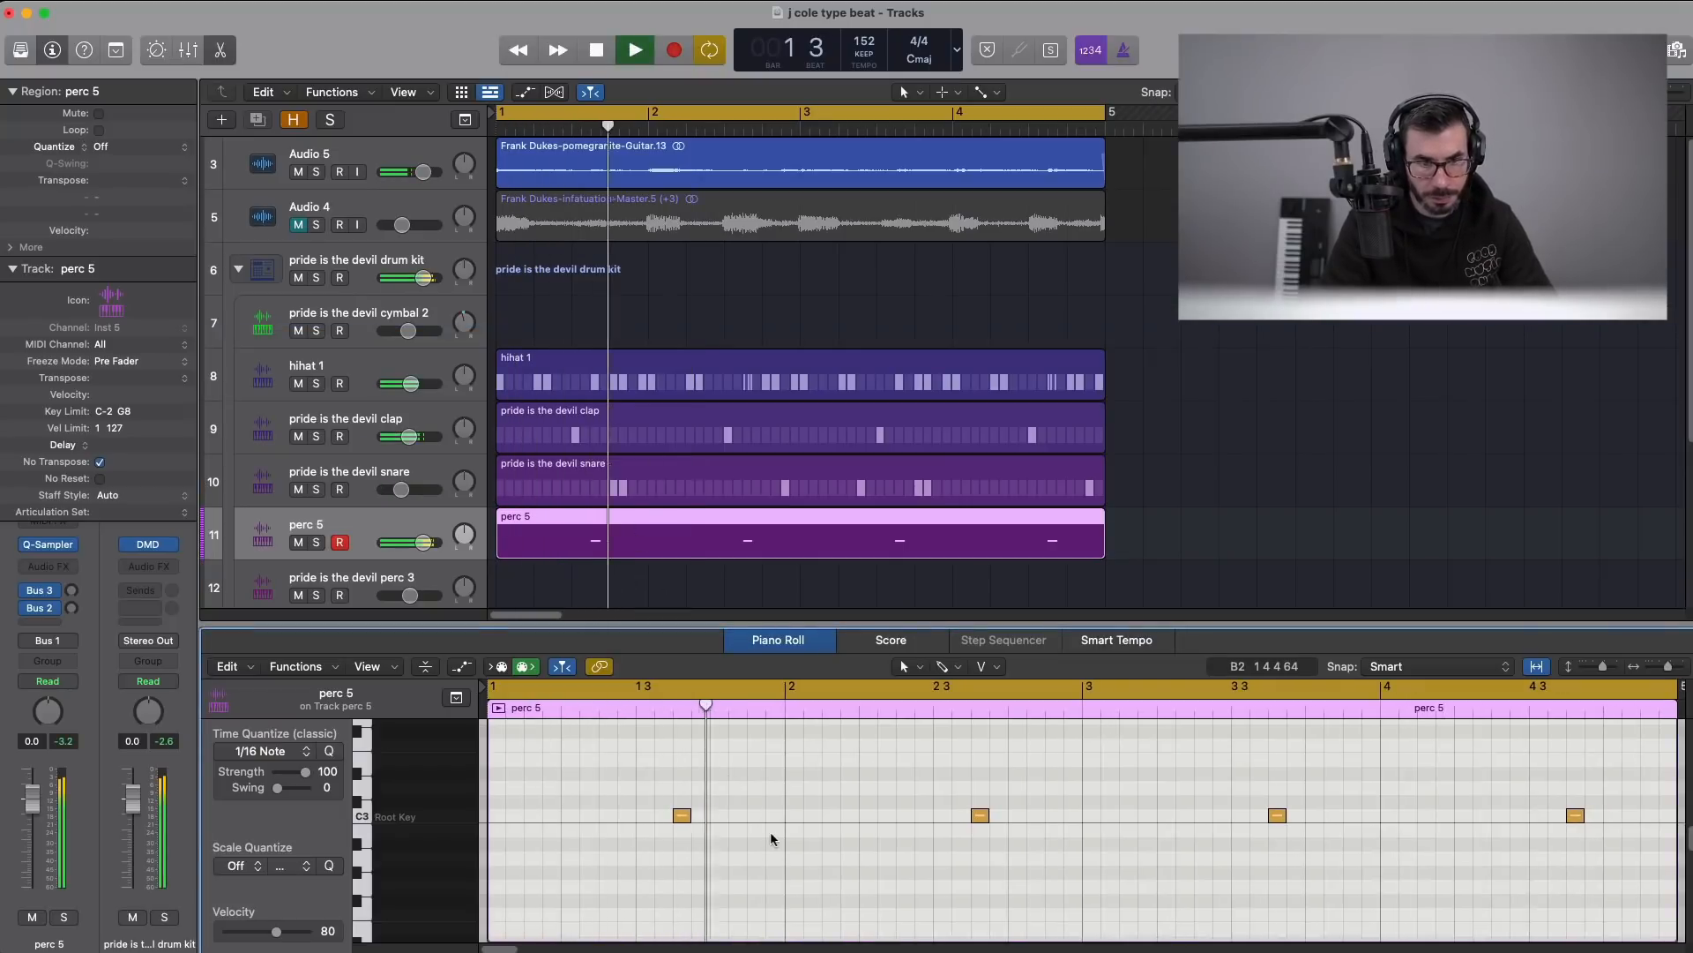
# - Delete the original perc 5 notes in bars 2 and 3 and add a C3 note on the third sixteenth of bar 3
pyautogui.click(980, 814)
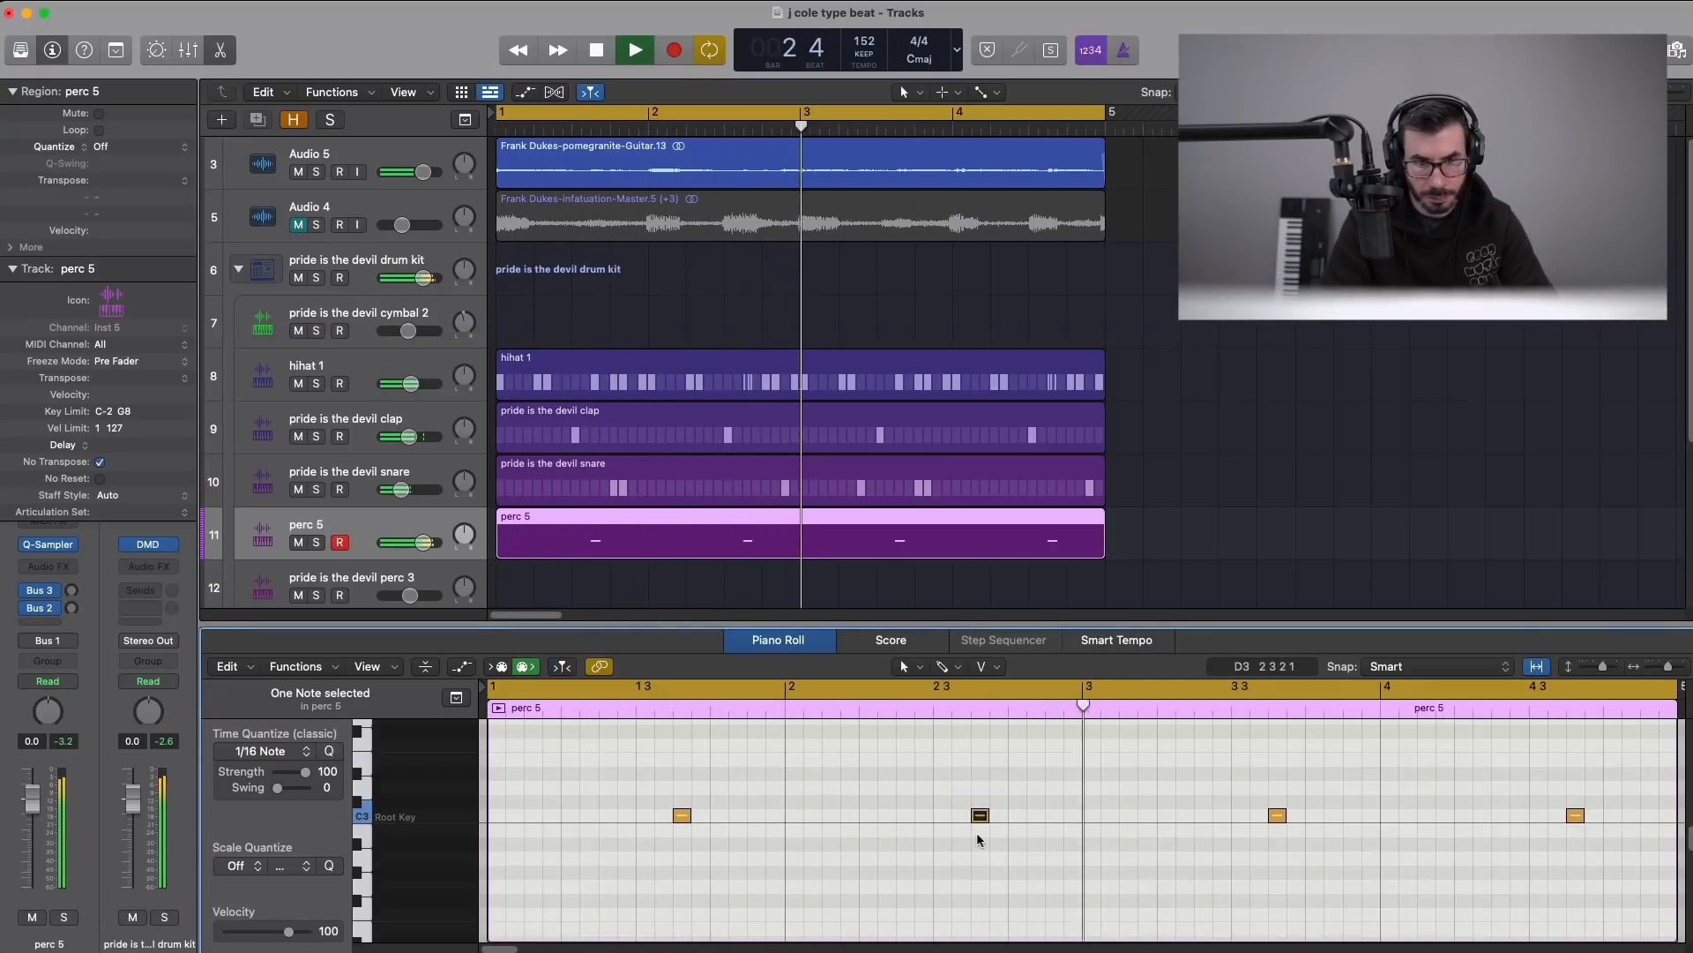
pyautogui.press('Delete')
pyautogui.keyDown('super'); pyautogui.click(1128, 814); pyautogui.keyUp('super')
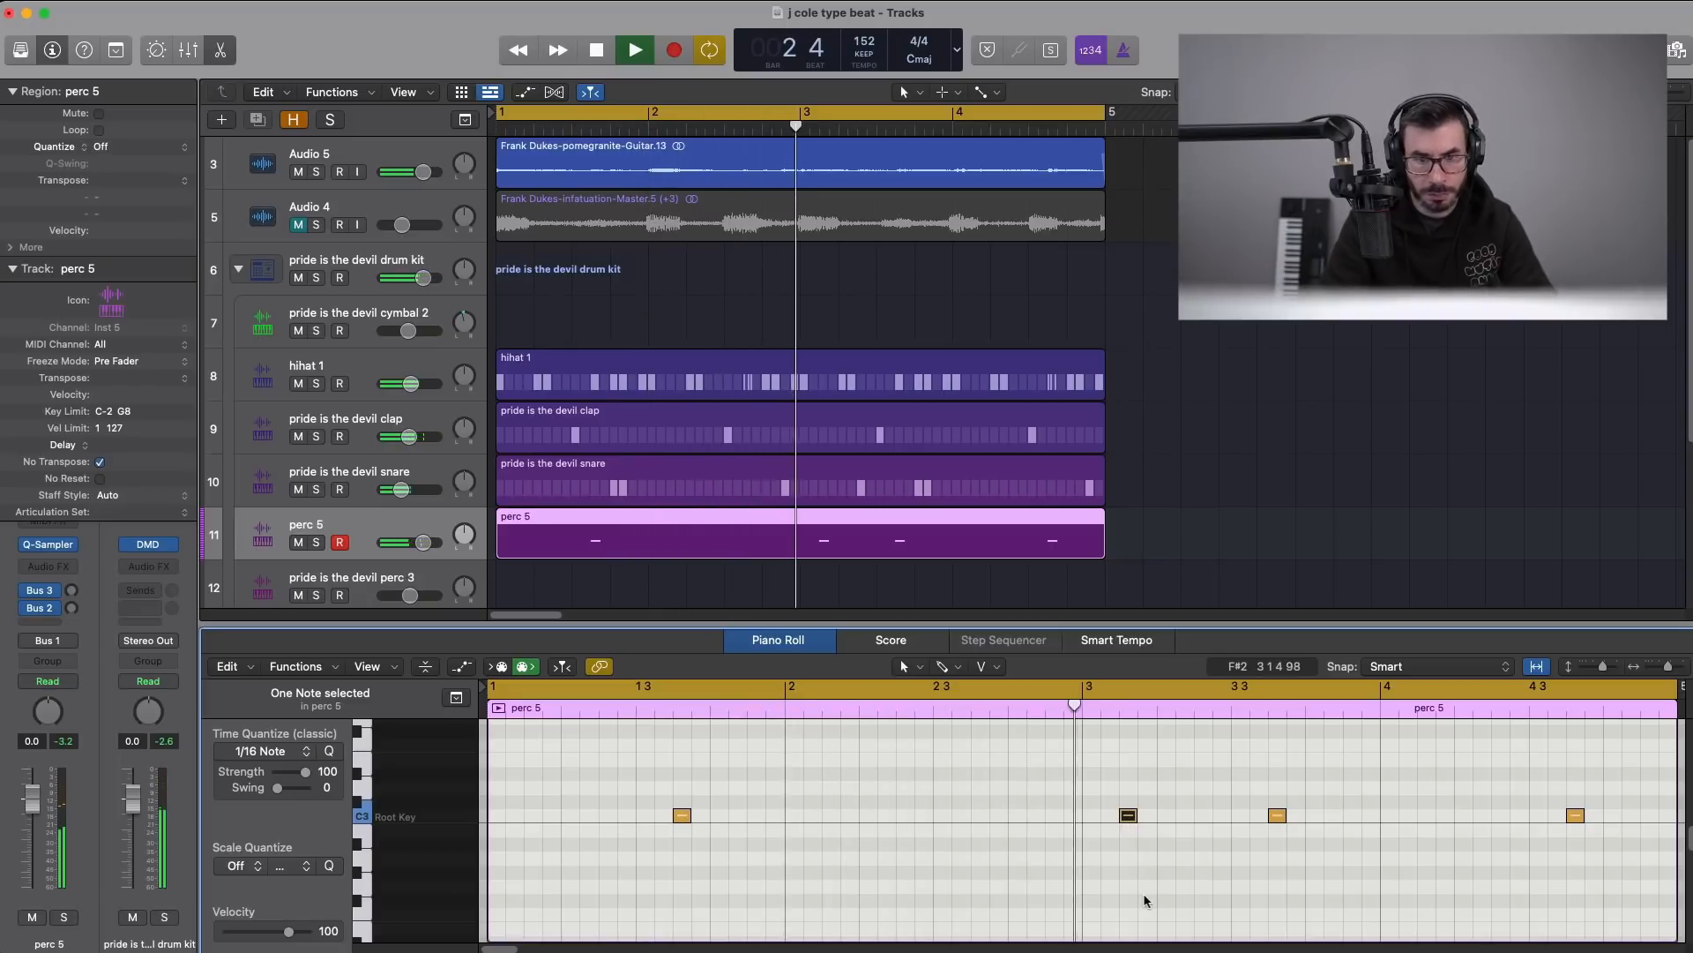
pyautogui.click(1277, 814)
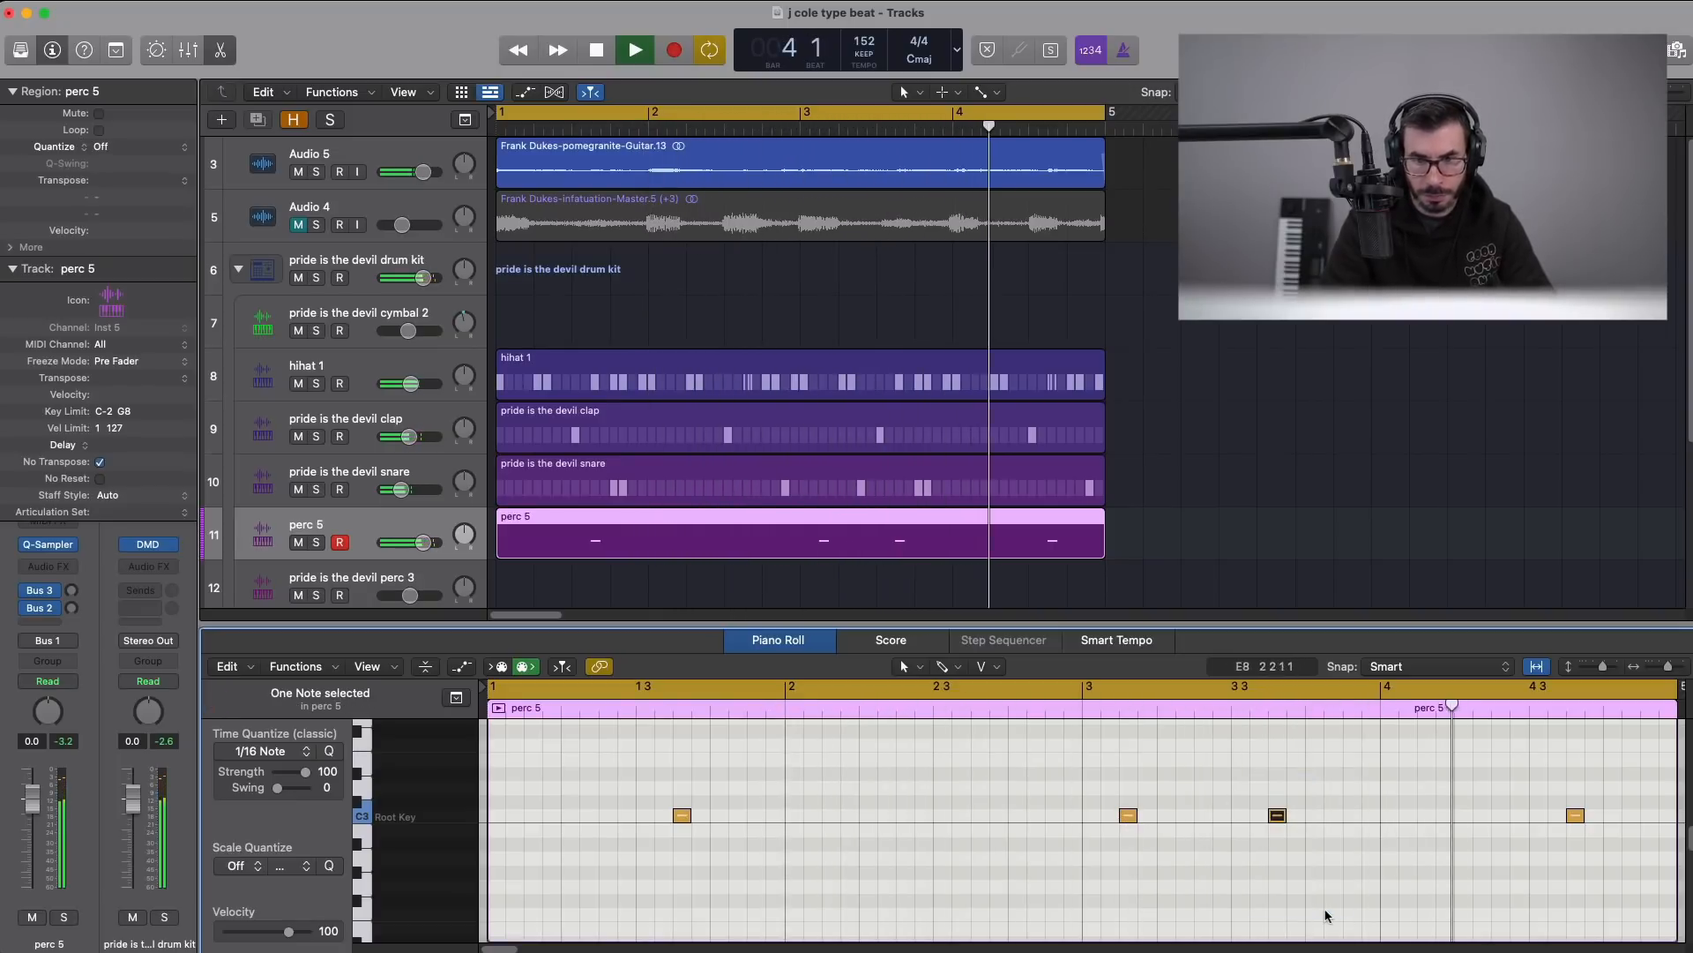
pyautogui.press('Delete')
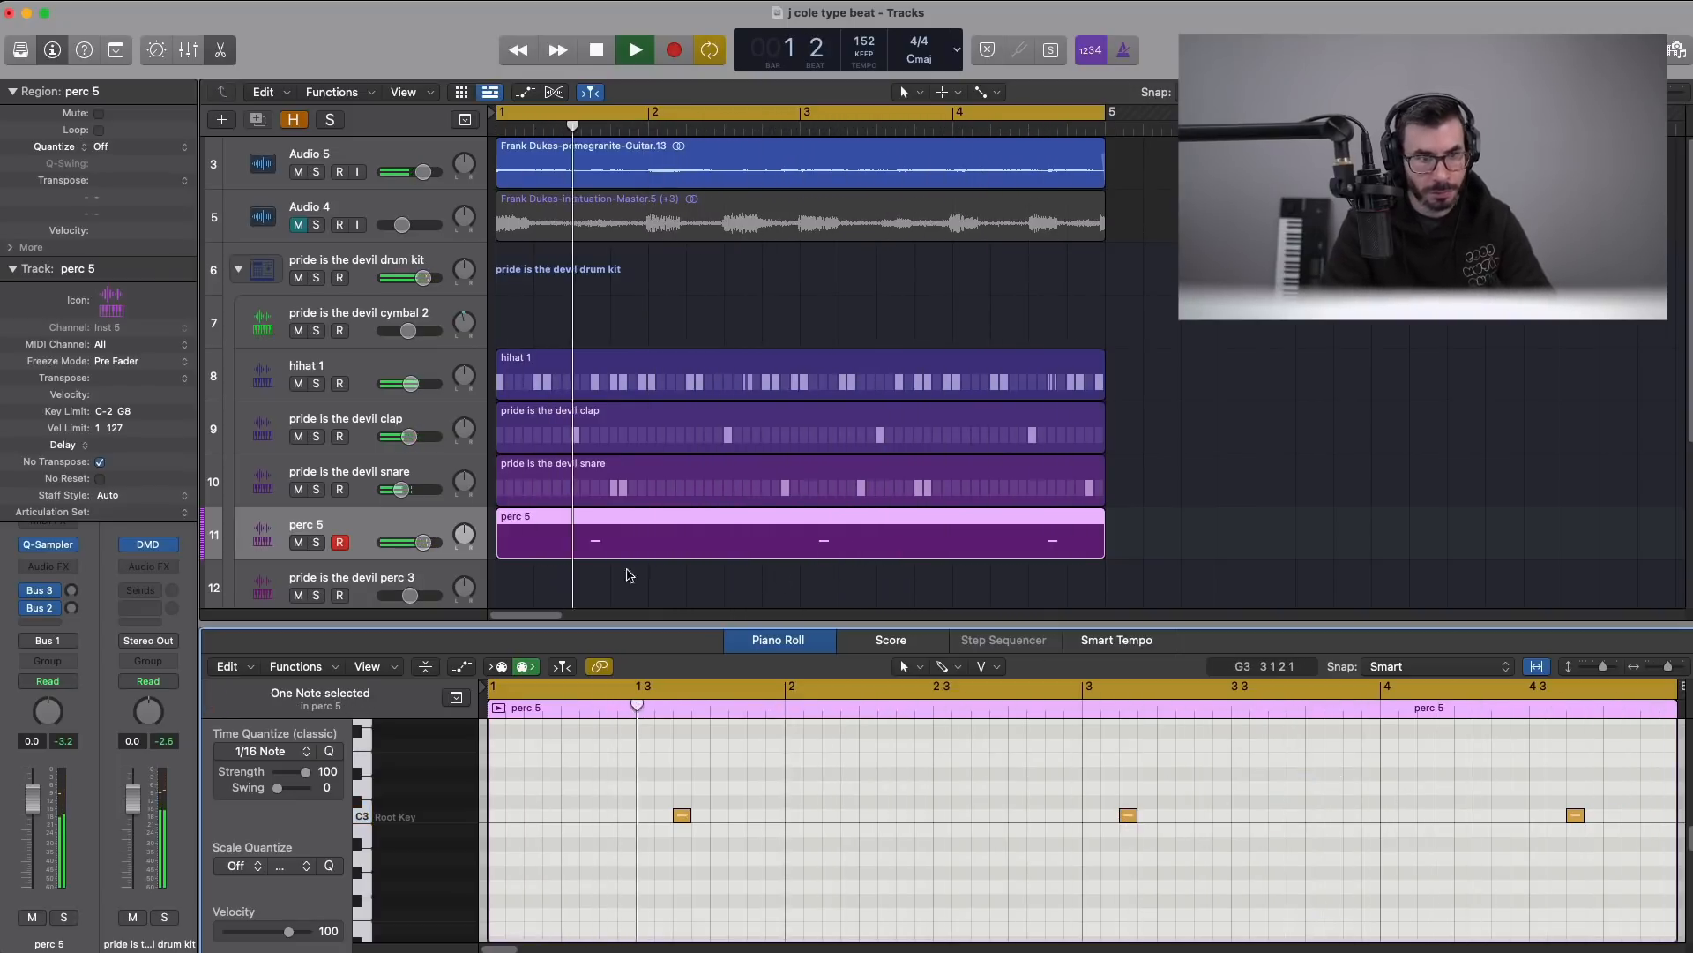
# - Lower the perc 5 track volume to -9.6 dB, close the note editor and stop playback
pyautogui.moveTo(424, 542); pyautogui.dragTo(403, 542)
pyautogui.press('e')
pyautogui.press('space')
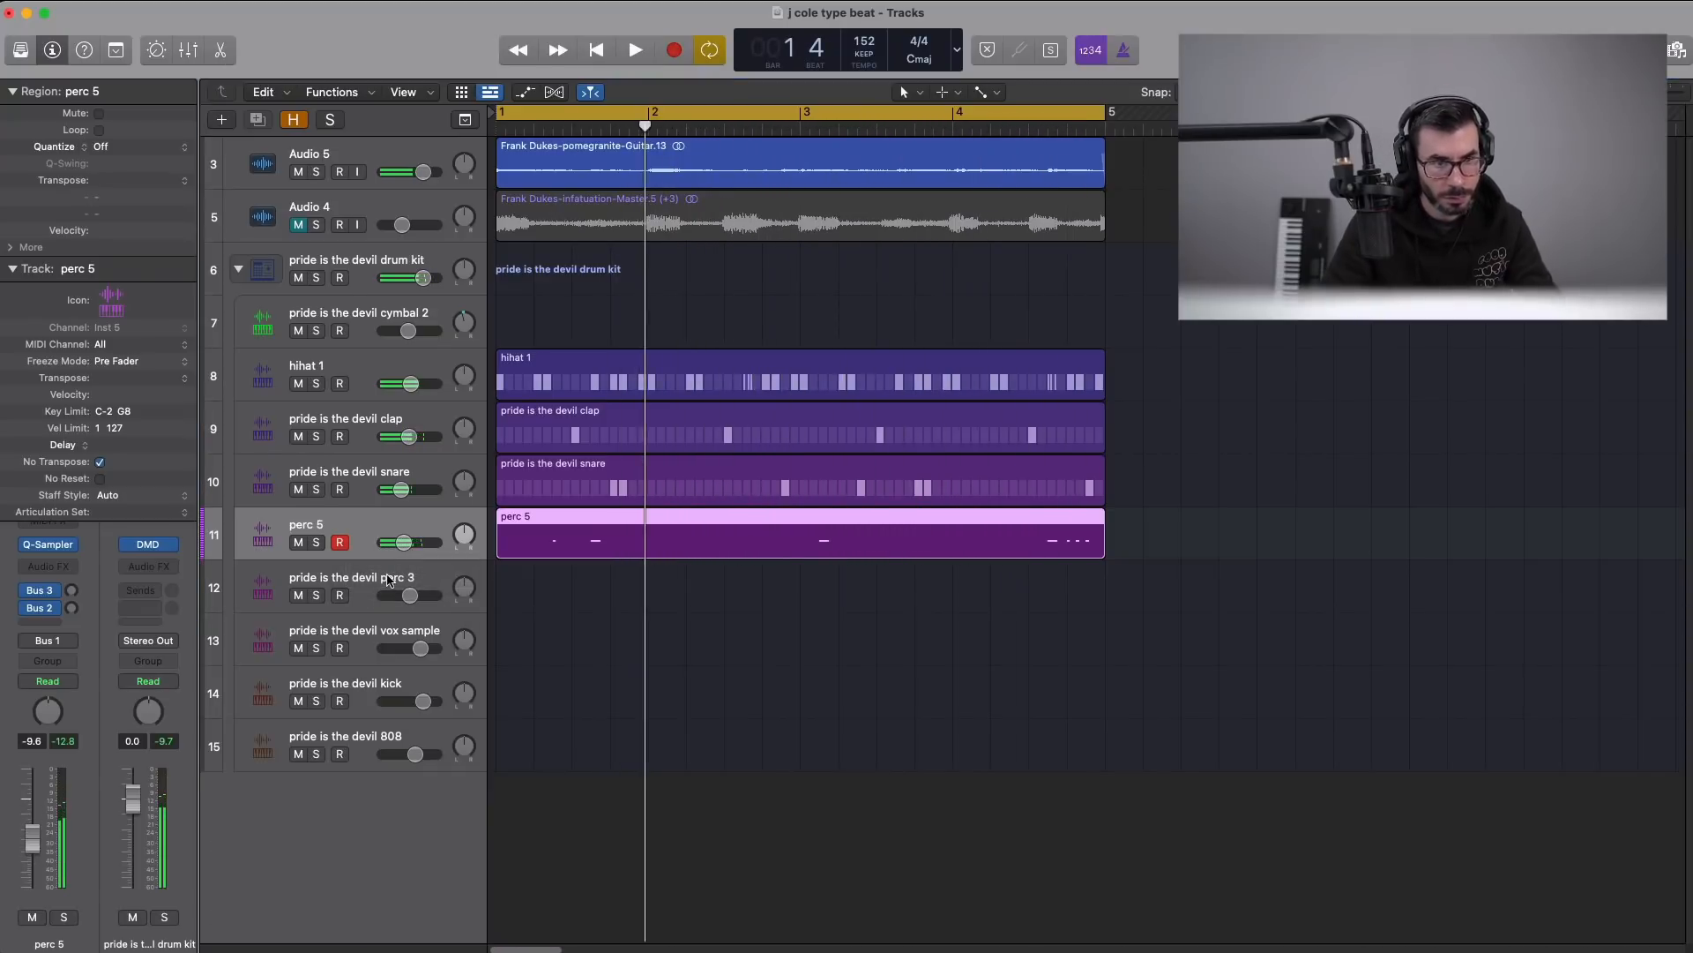
# - Create a pattern region on the pride is the devil perc 3 track with only step 1 active
pyautogui.click(530, 585)
pyautogui.rightClick(530, 585)
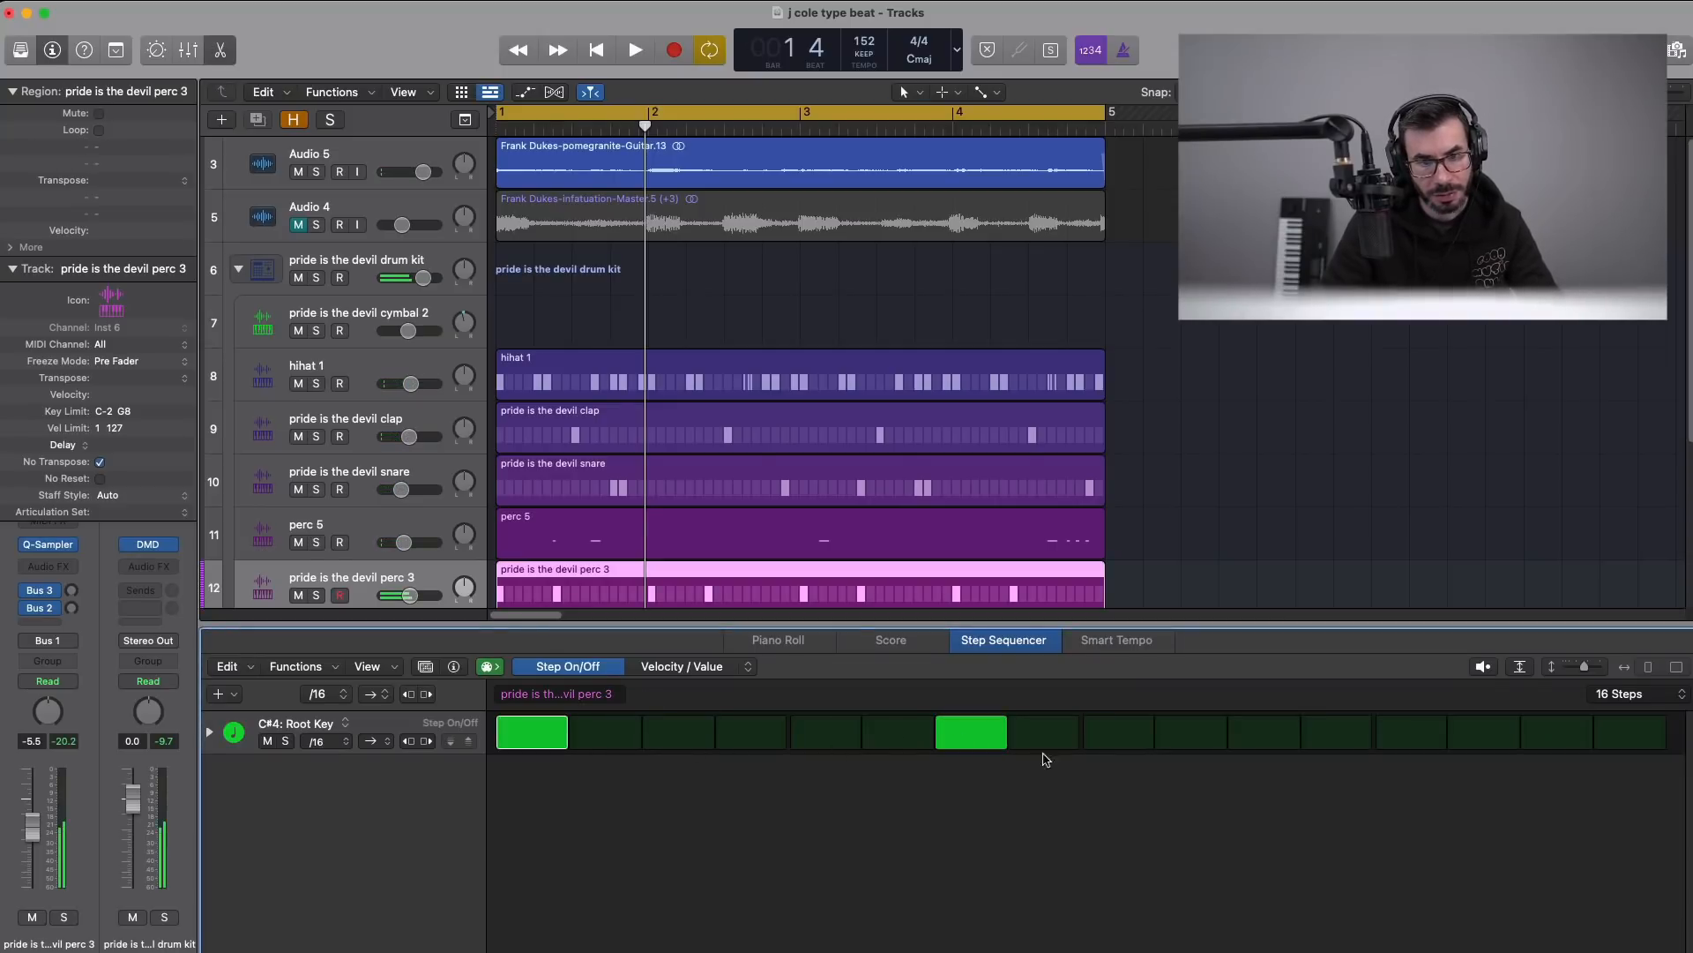
pyautogui.press('space')
pyautogui.click(1004, 733)
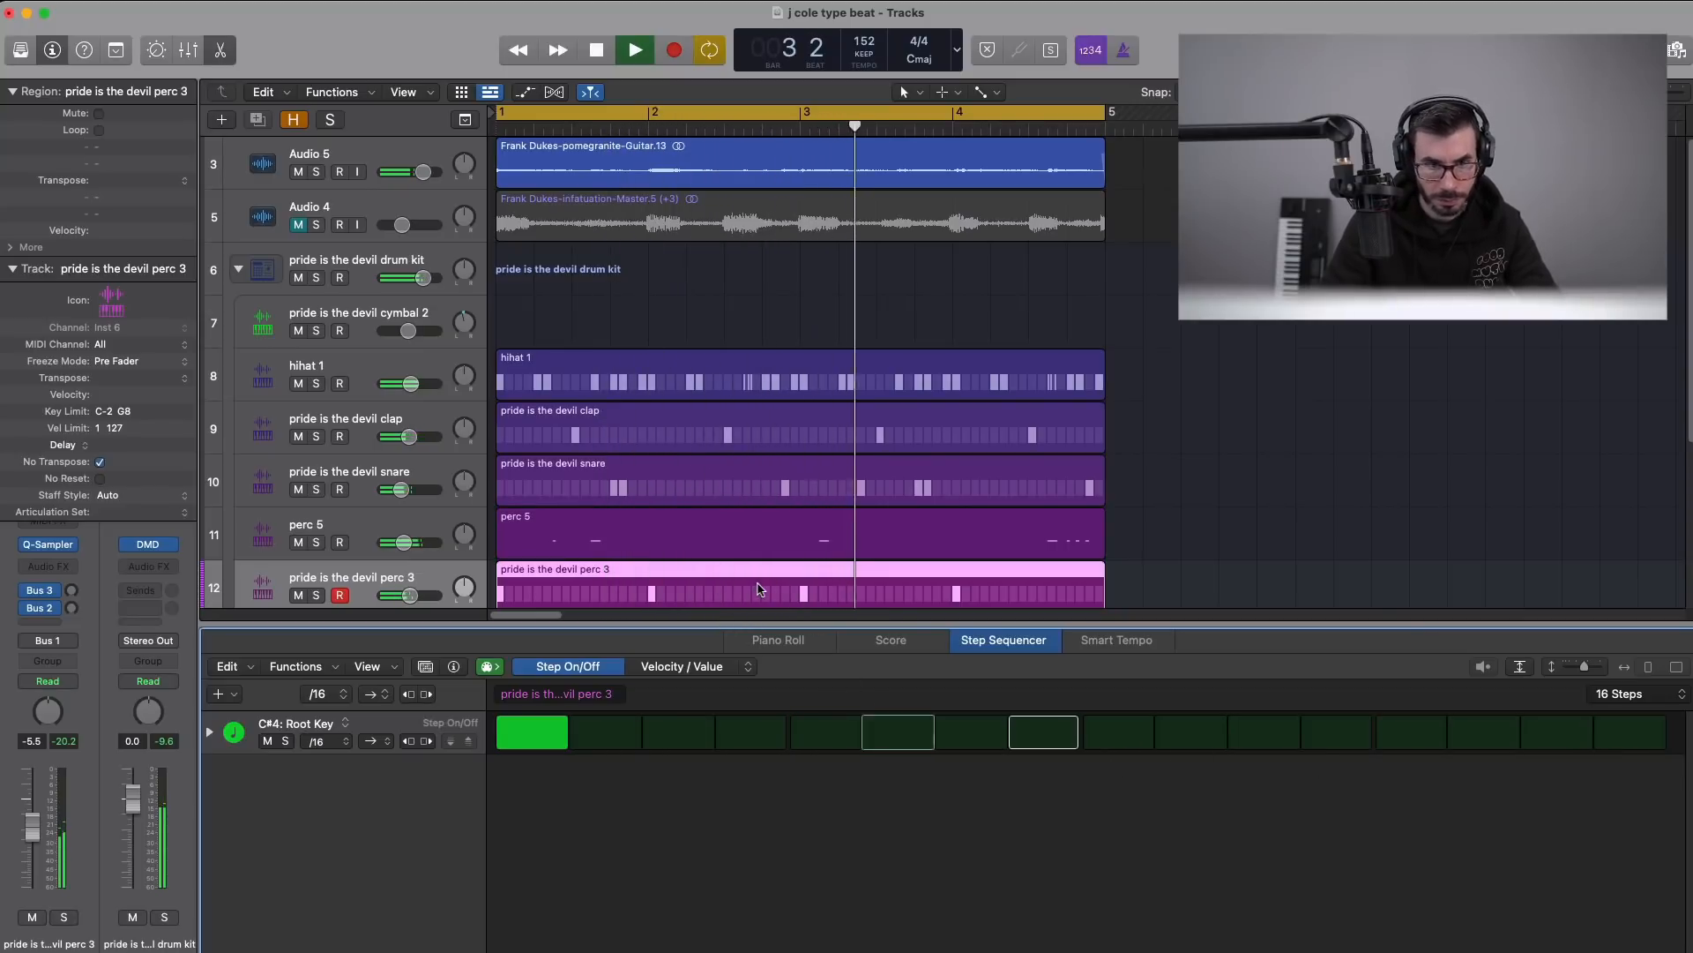
# - Stop playback and convert the pride is the devil perc 3 pattern region to a MIDI region
pyautogui.press('space')
pyautogui.click(798, 585)
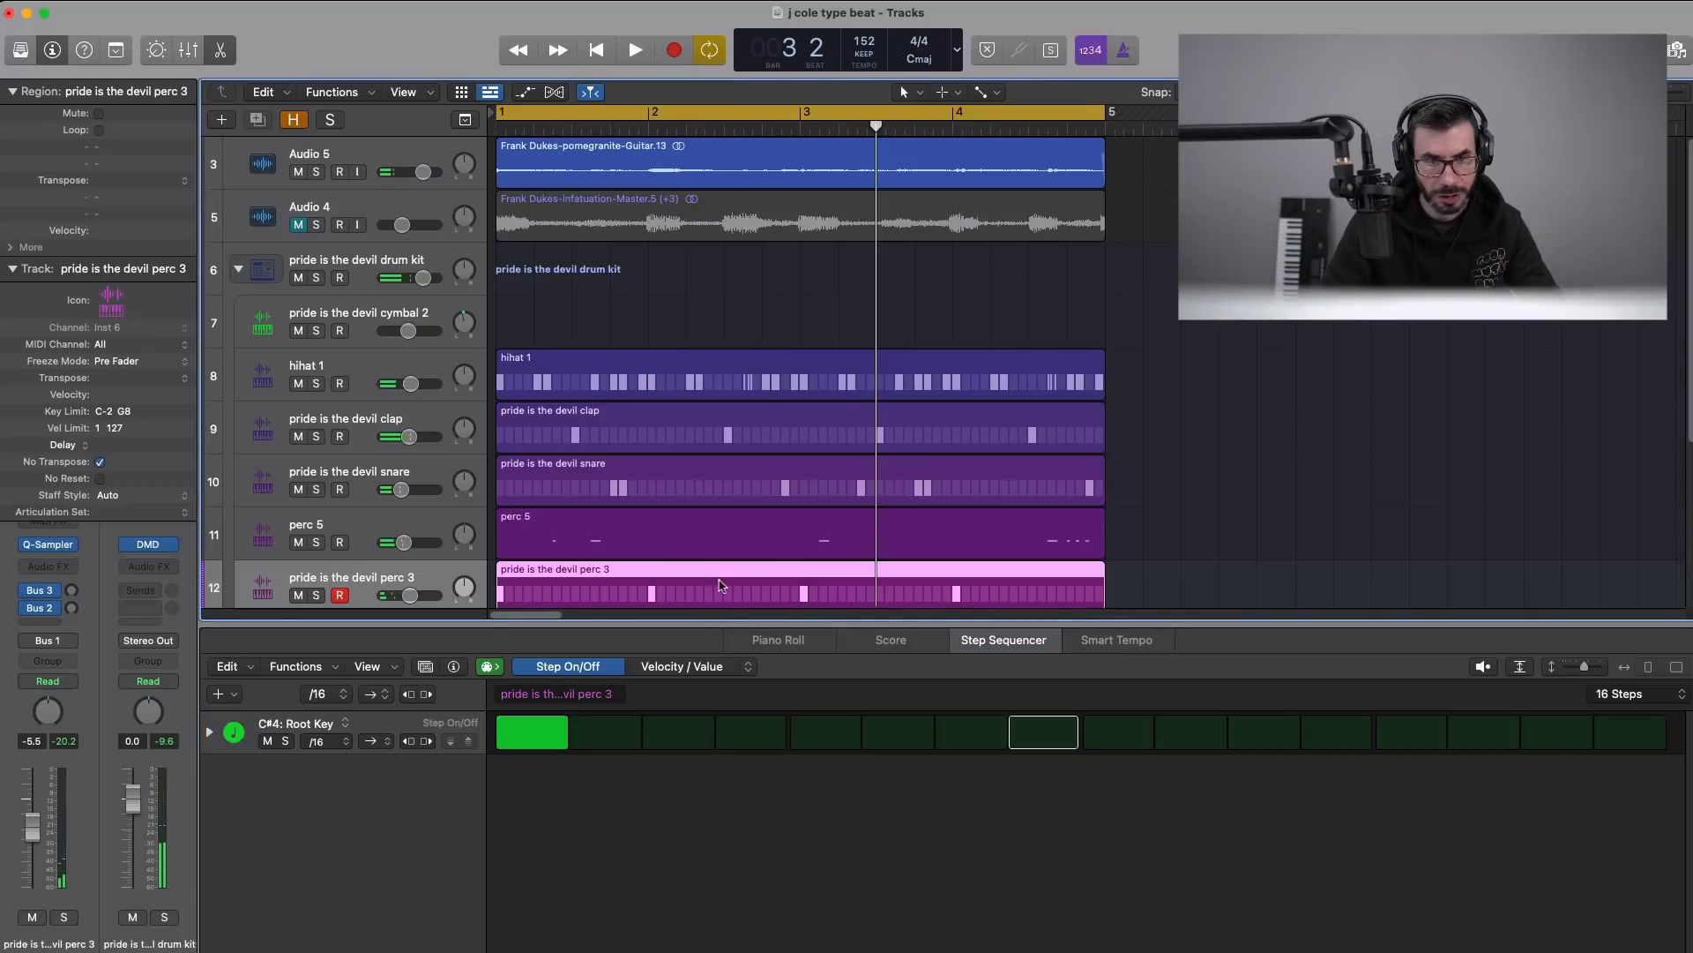
pyautogui.rightClick(764, 589)
pyautogui.click(816, 595)
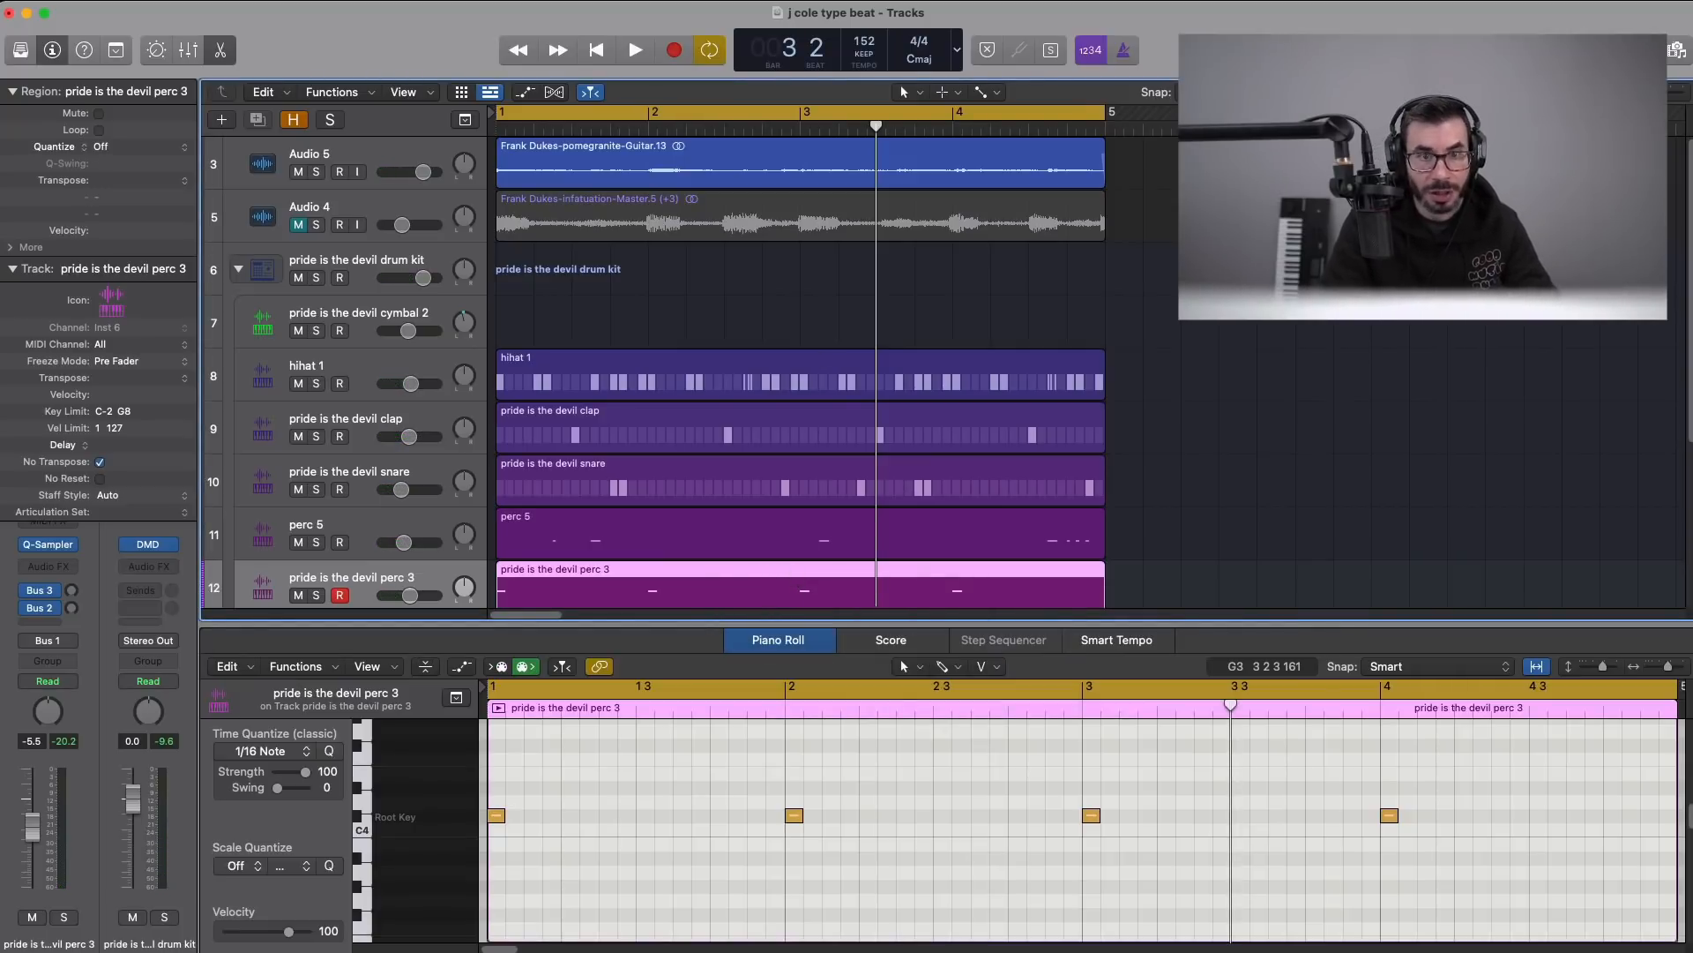
# - Split the perc 3 region at bars 3 and 4 with the Scissors Tool and delete everything except the bar 3 piece
pyautogui.click(981, 101)
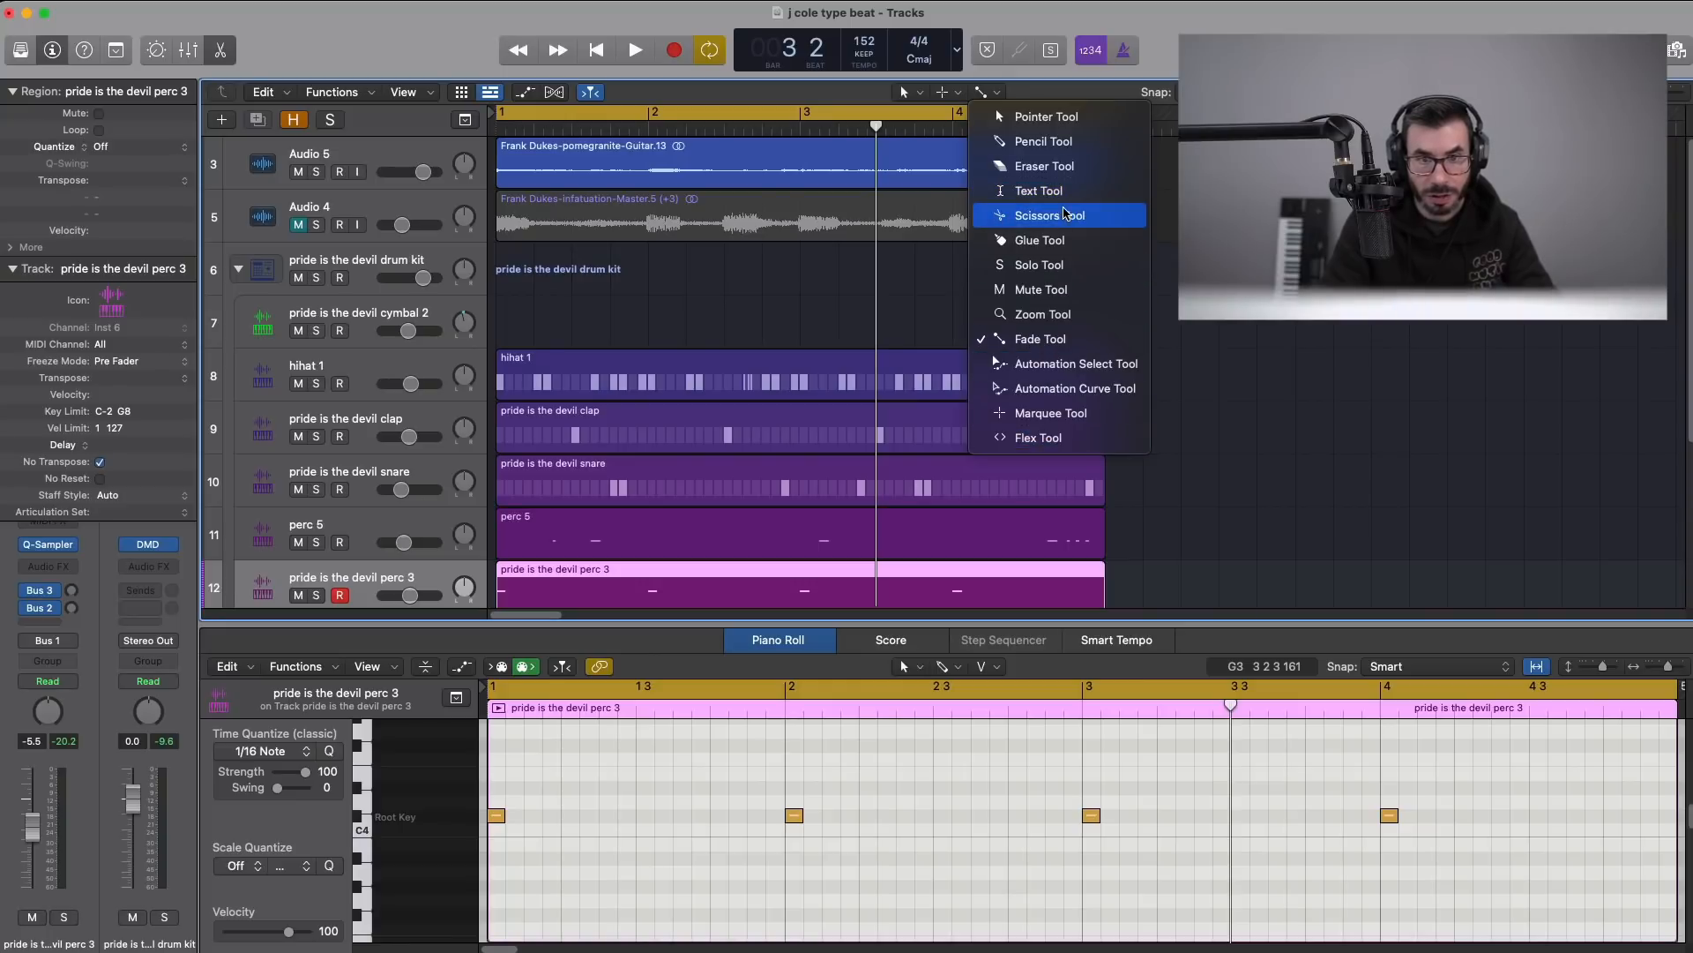
pyautogui.click(1065, 216)
pyautogui.click(793, 575)
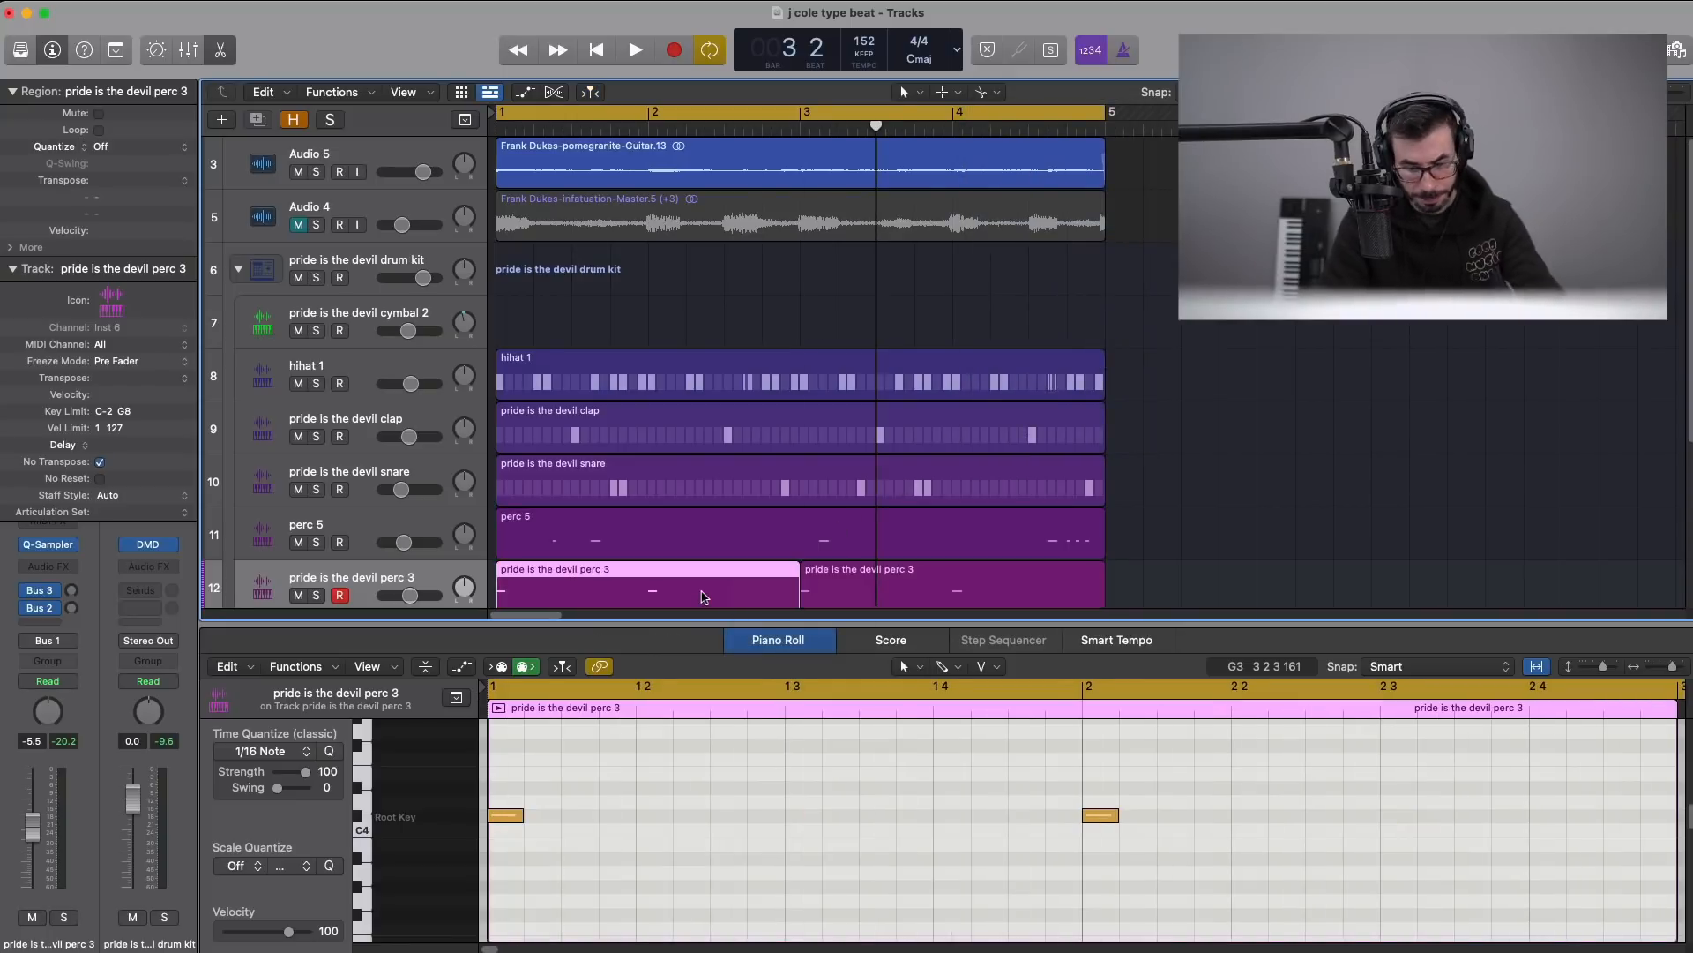
pyautogui.press('Delete')
pyautogui.click(952, 593)
pyautogui.press('Delete')
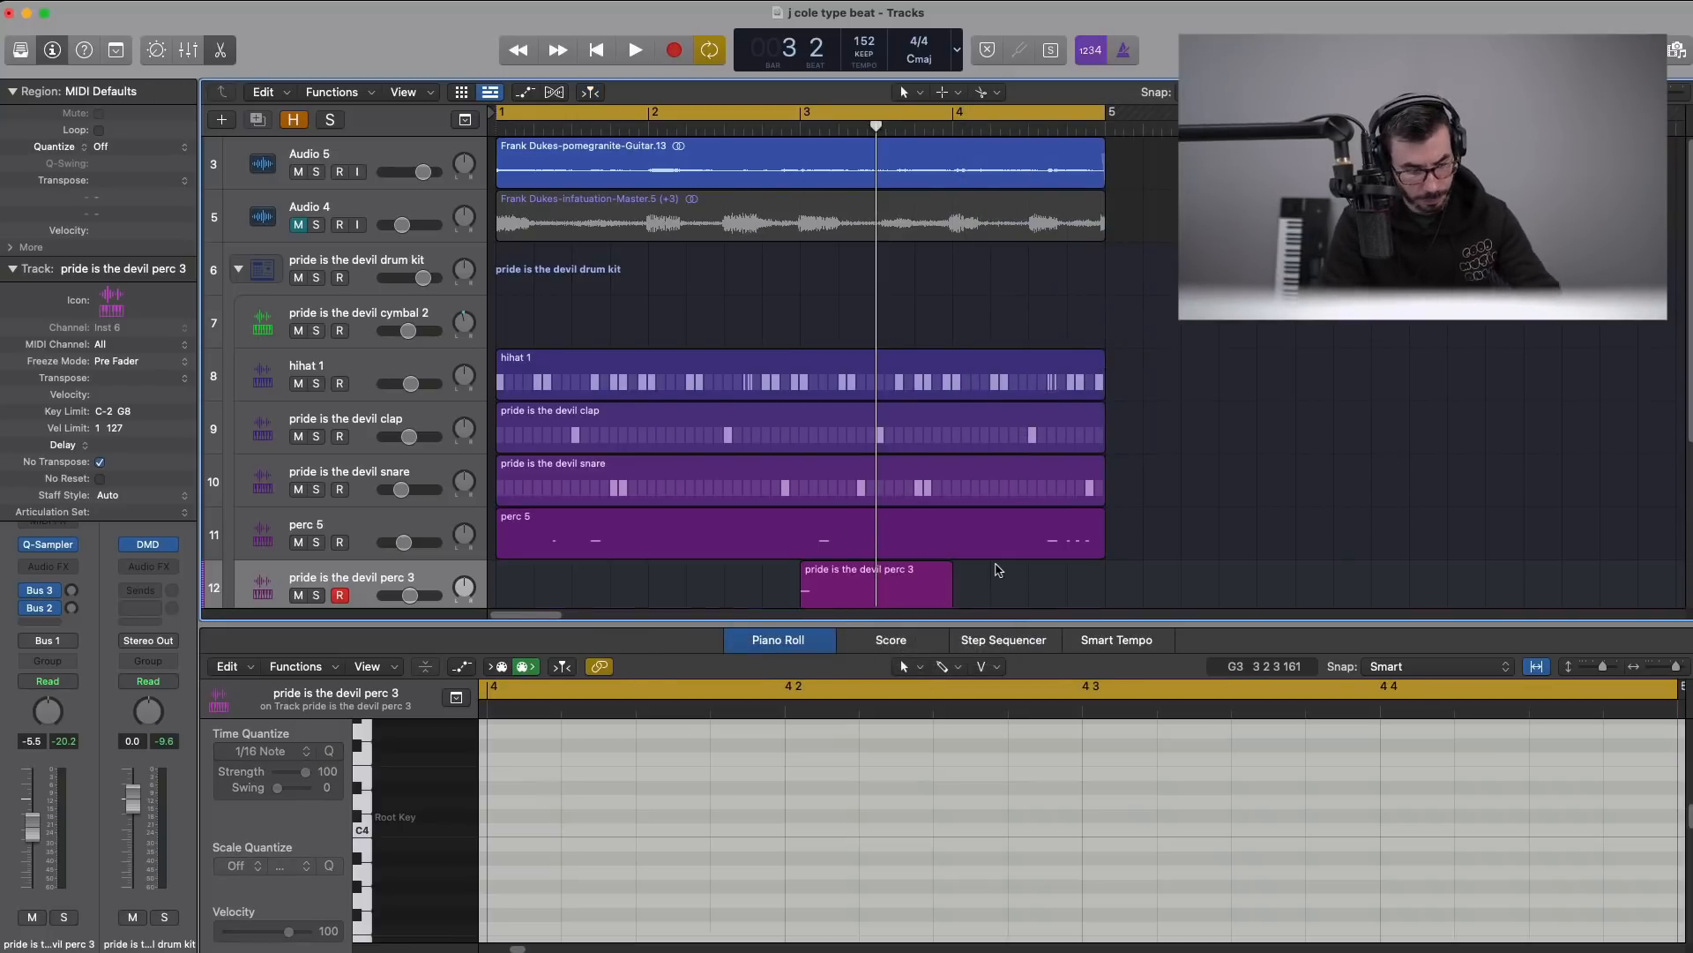
pyautogui.press('space')
pyautogui.press('e')
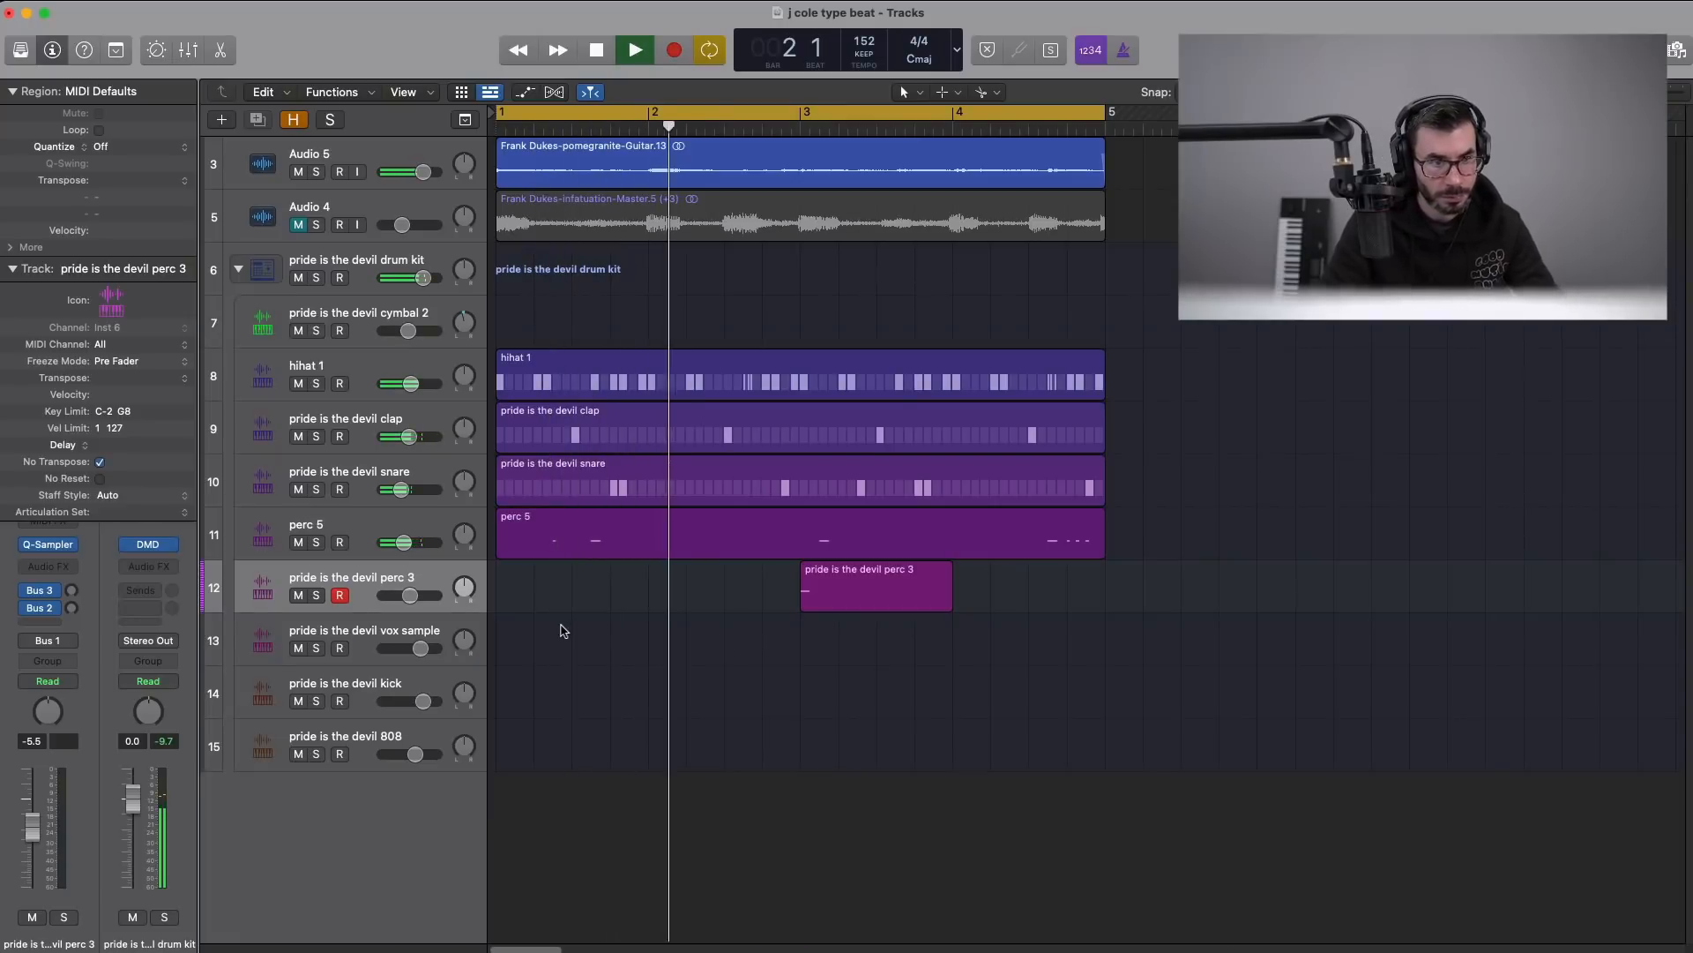
# - Try a pattern region with step 4 active on the pride is the devil vox sample track, and delete the region
pyautogui.rightClick(528, 641)
pyautogui.click(547, 664)
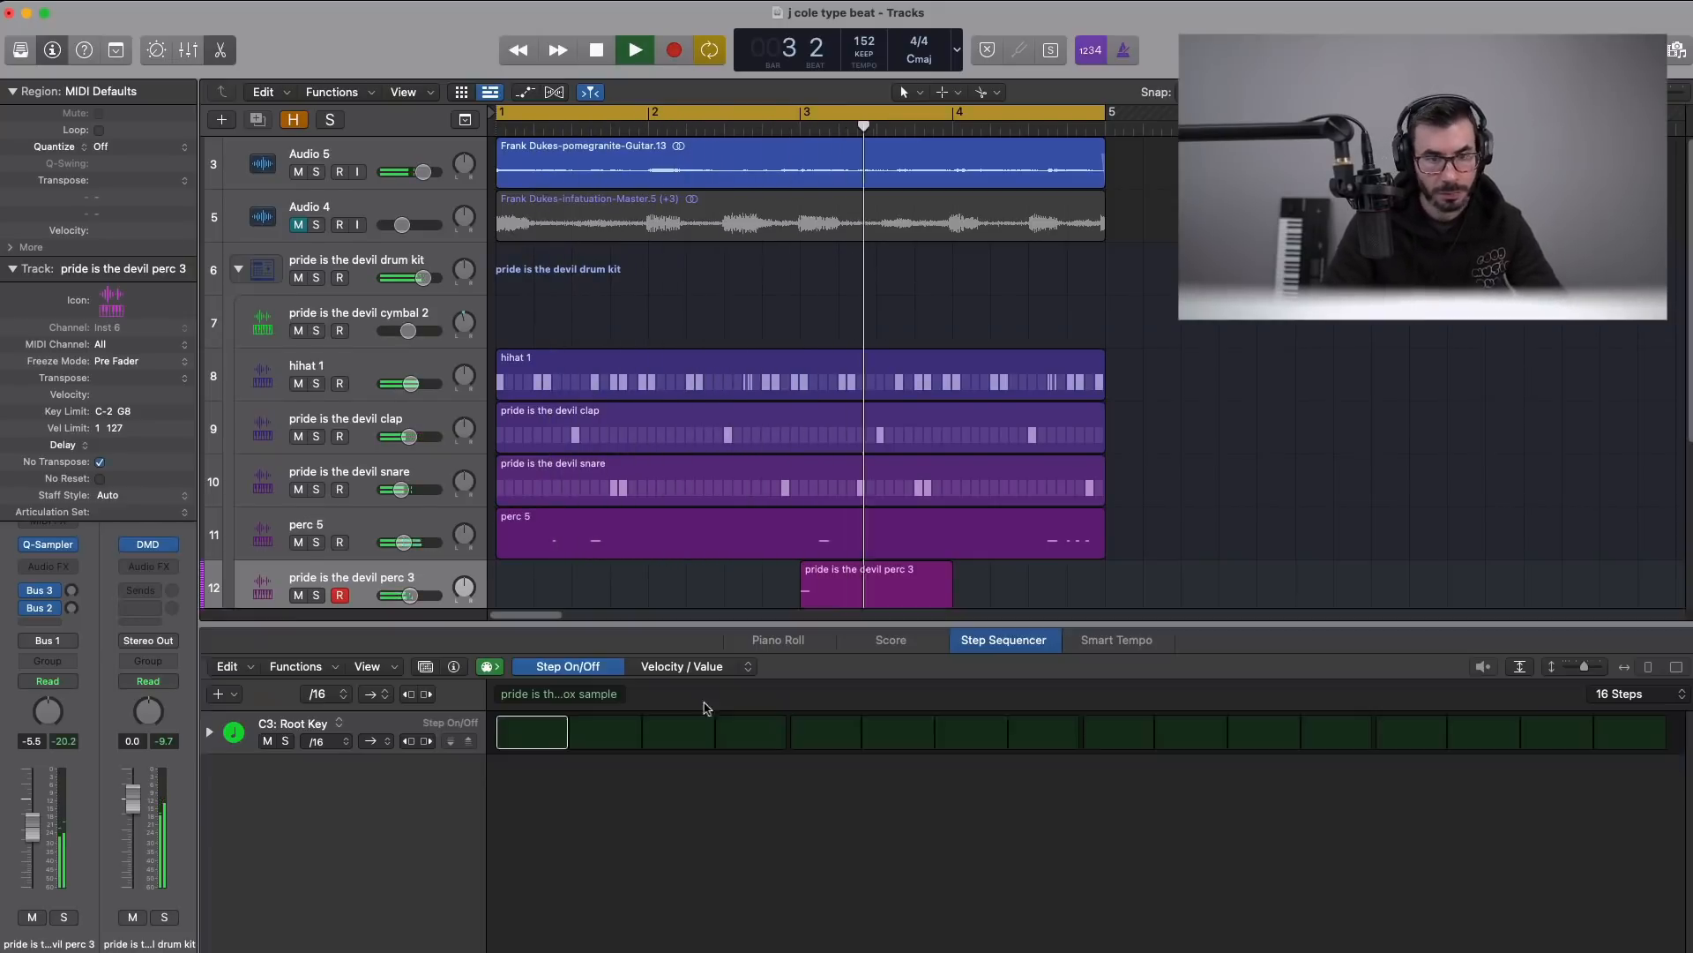
pyautogui.press('space')
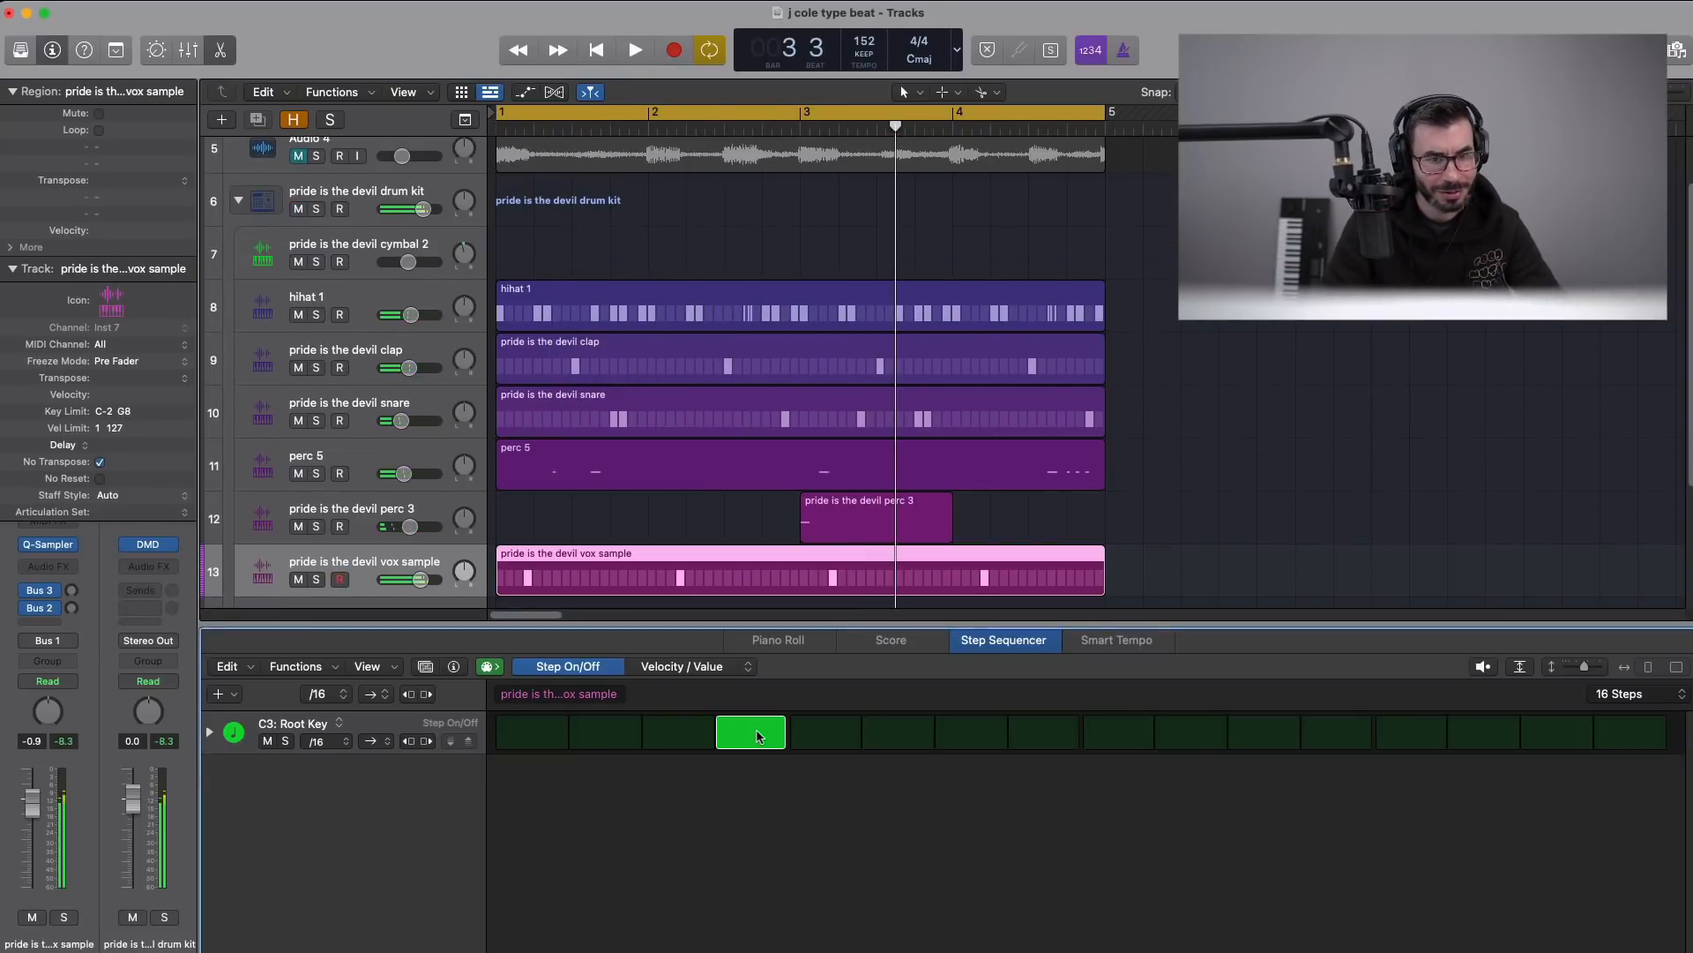
pyautogui.scroll(-3, 500, 472)
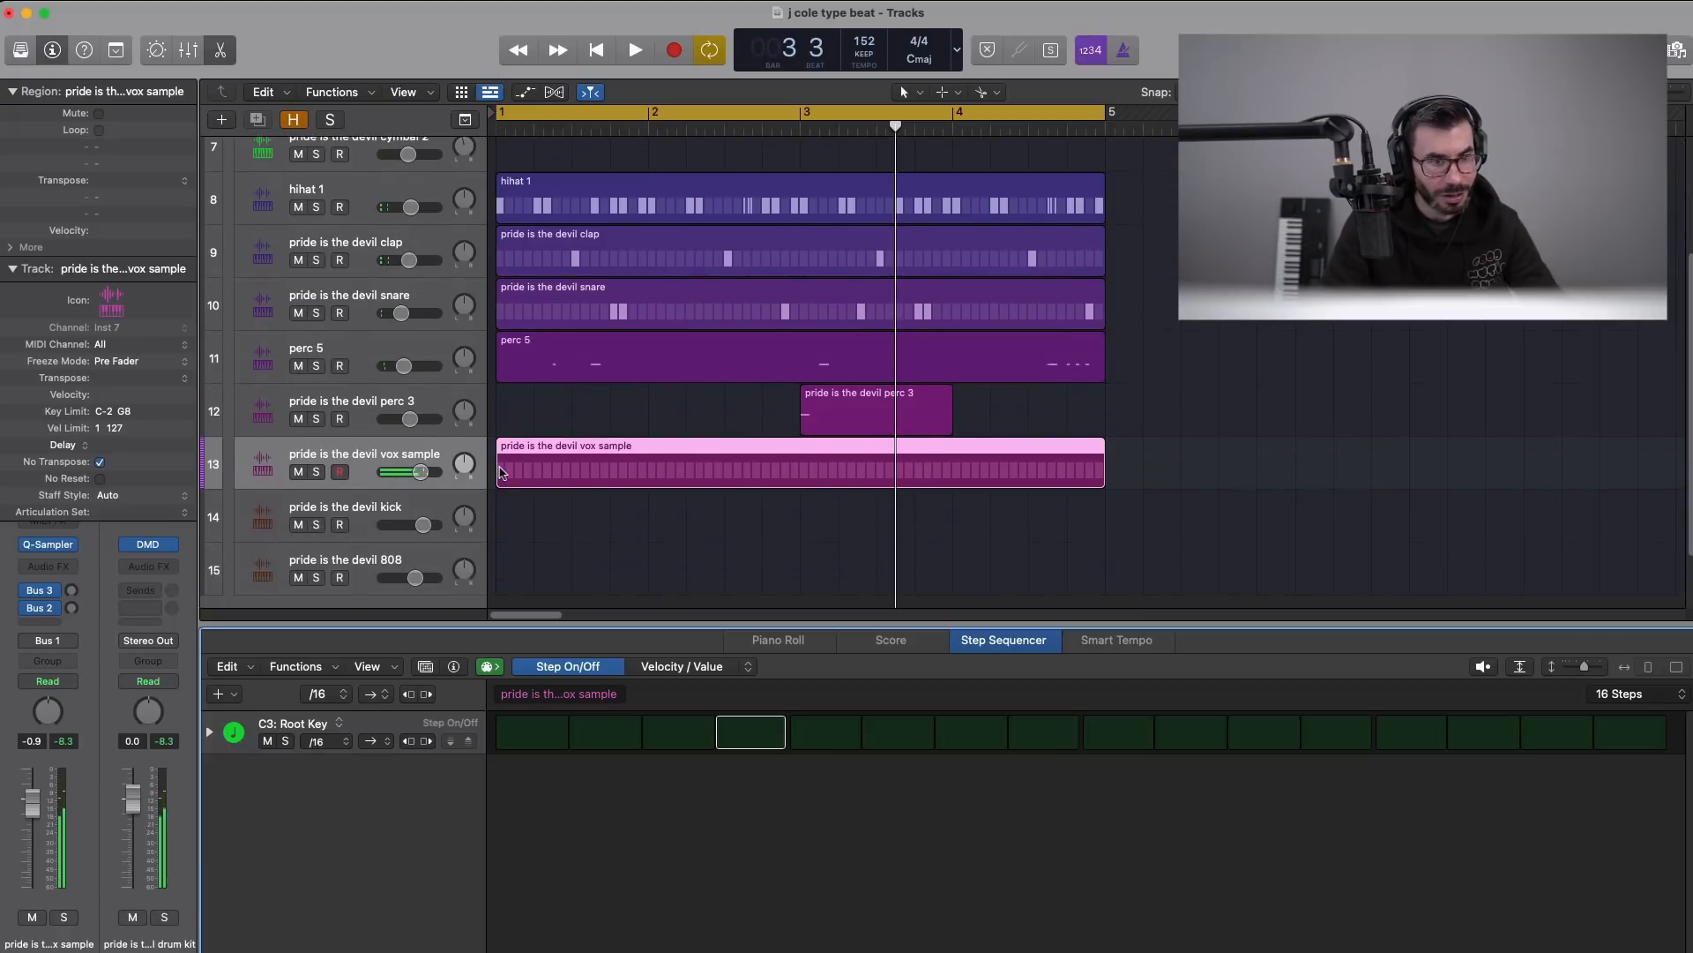
pyautogui.press('Delete')
# - Select the pride is the devil 808 track, lower its volume to -12.8 dB and start playback
pyautogui.scroll(-2, 556, 485)
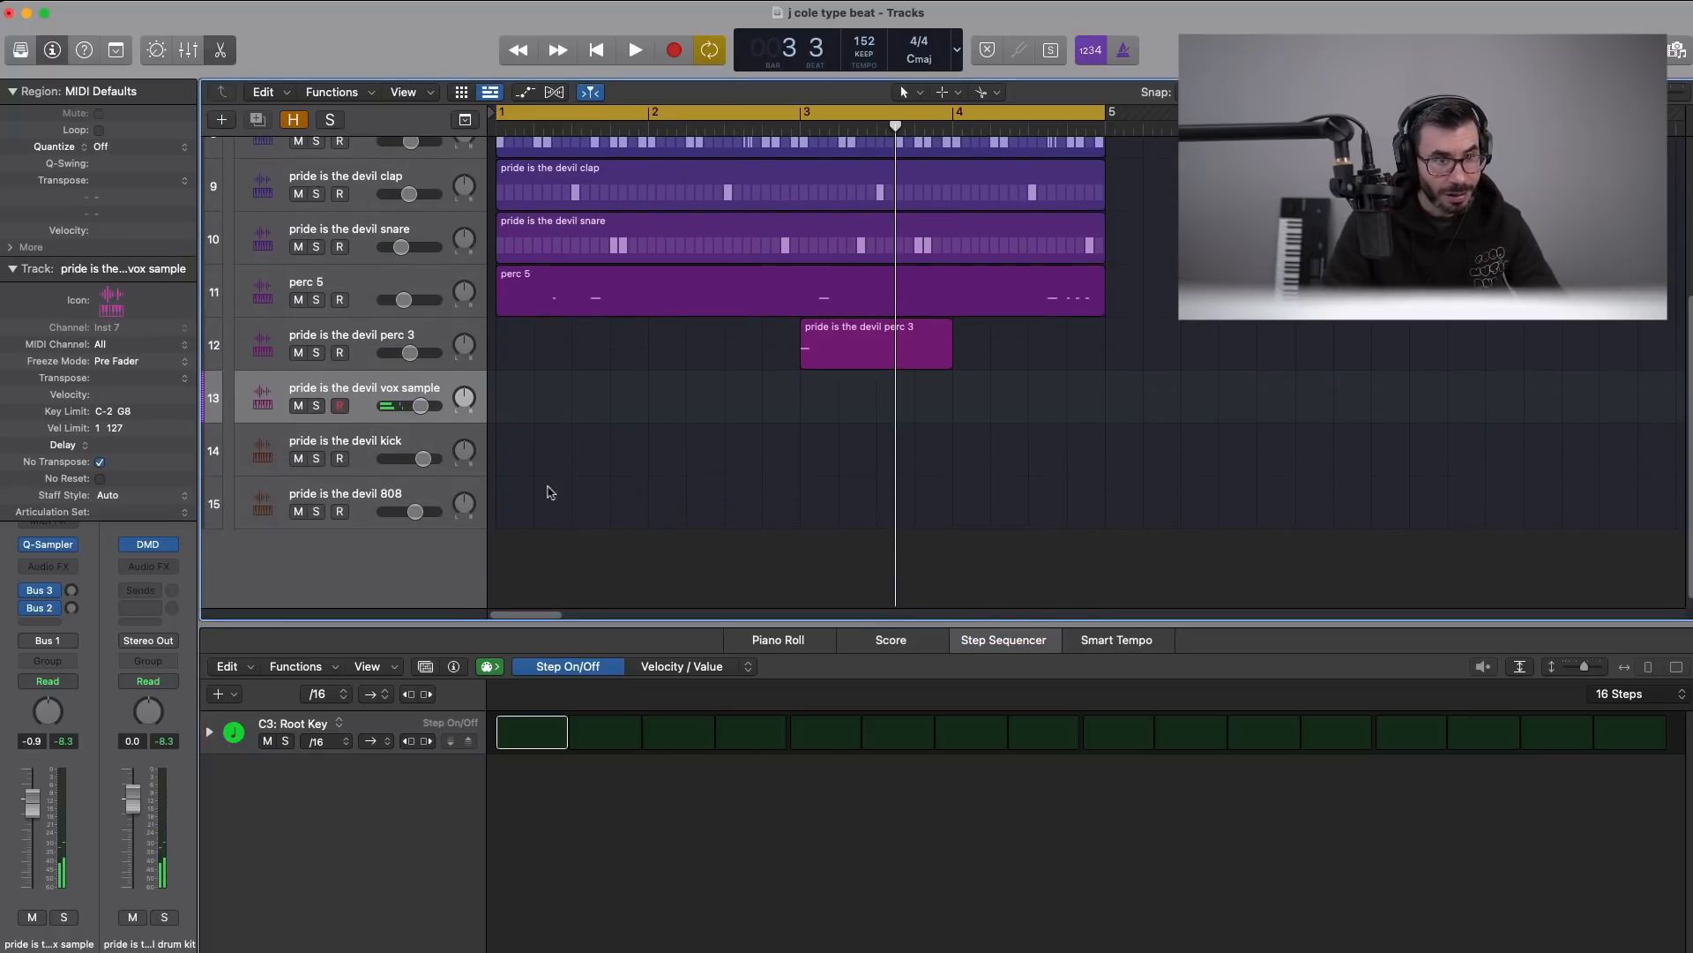
pyautogui.click(413, 499)
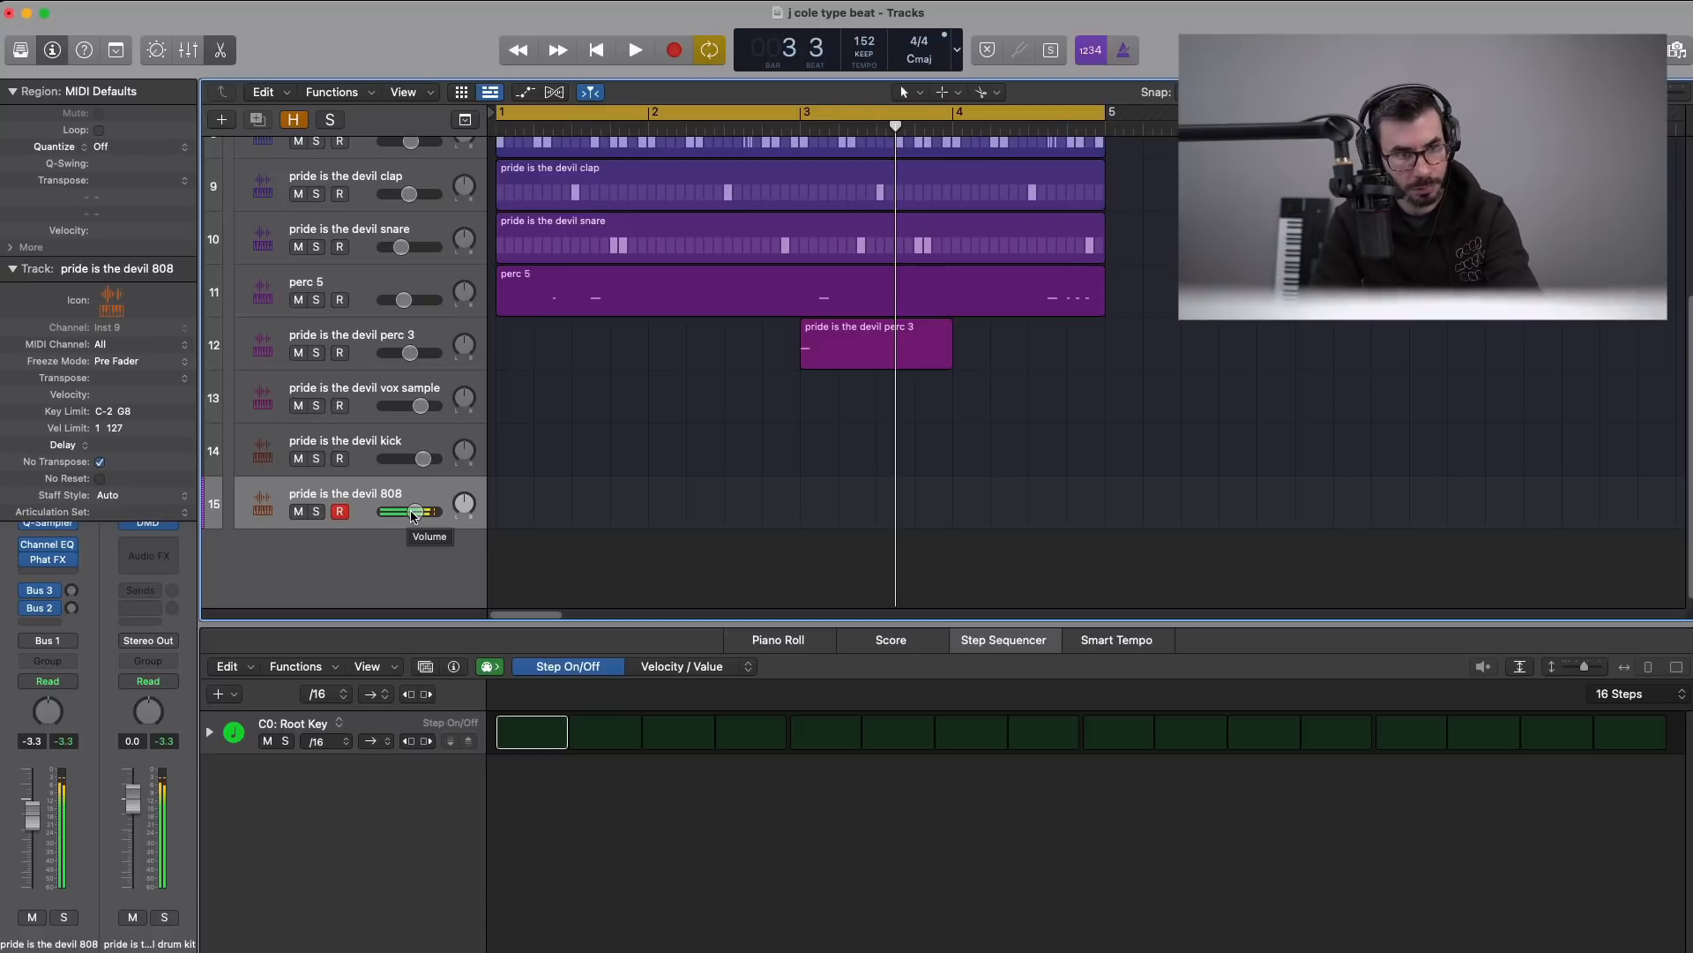
pyautogui.moveTo(414, 513); pyautogui.dragTo(401, 511)
pyautogui.press('space')
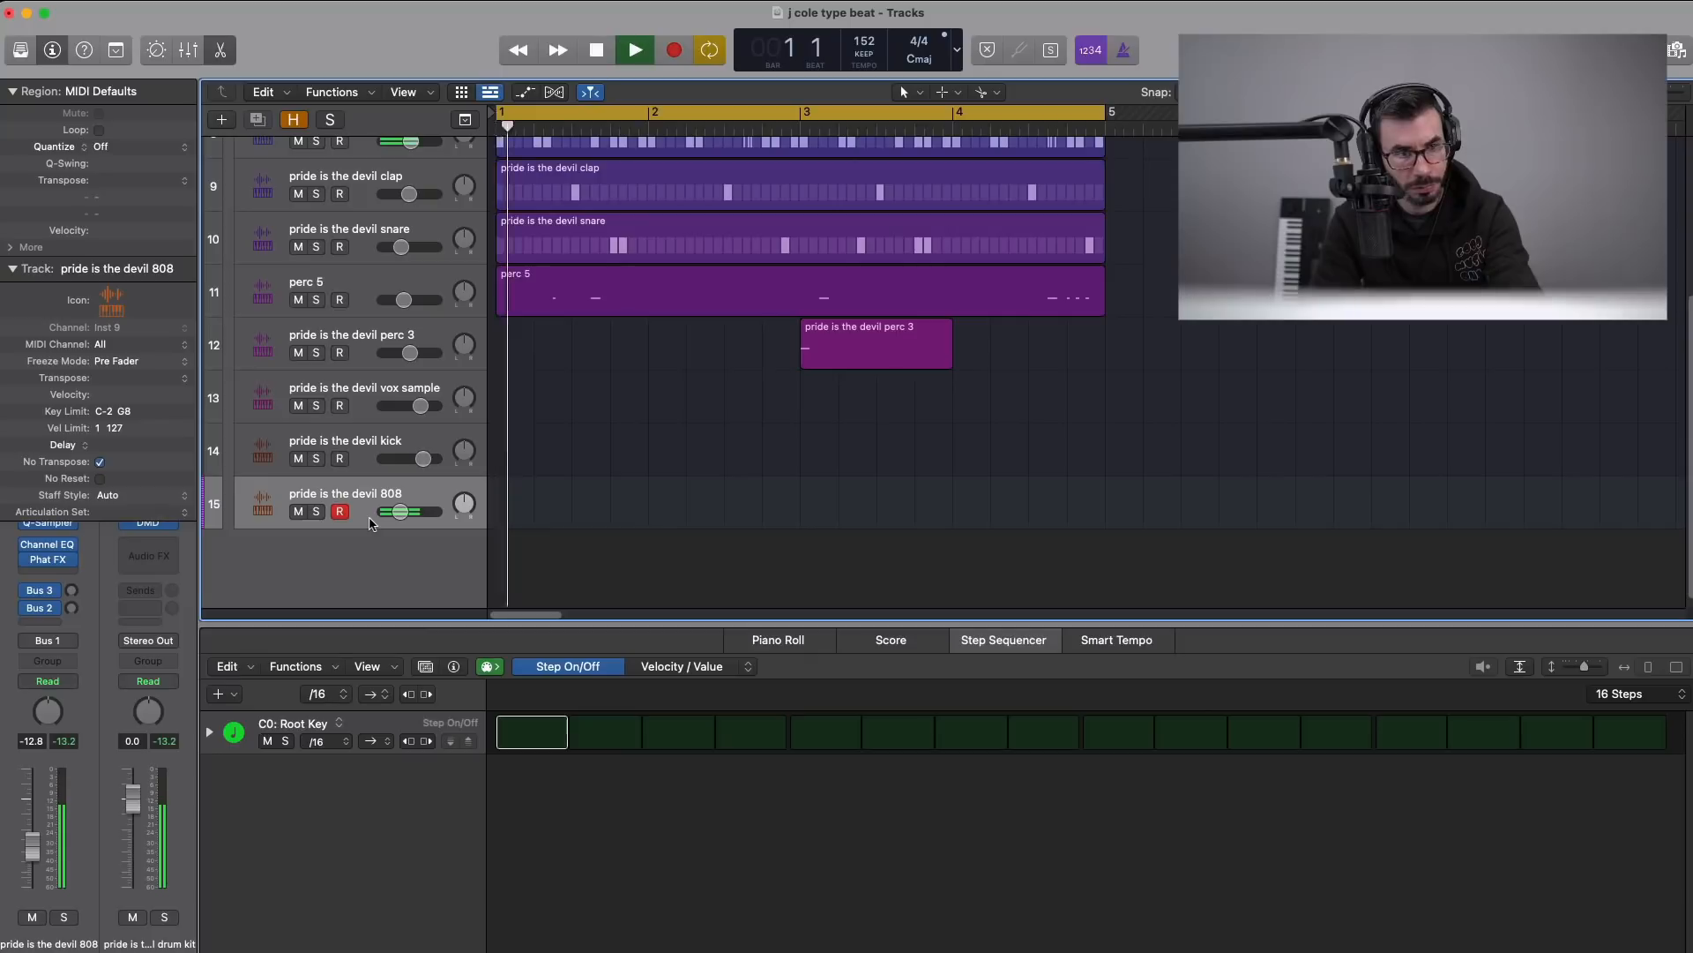
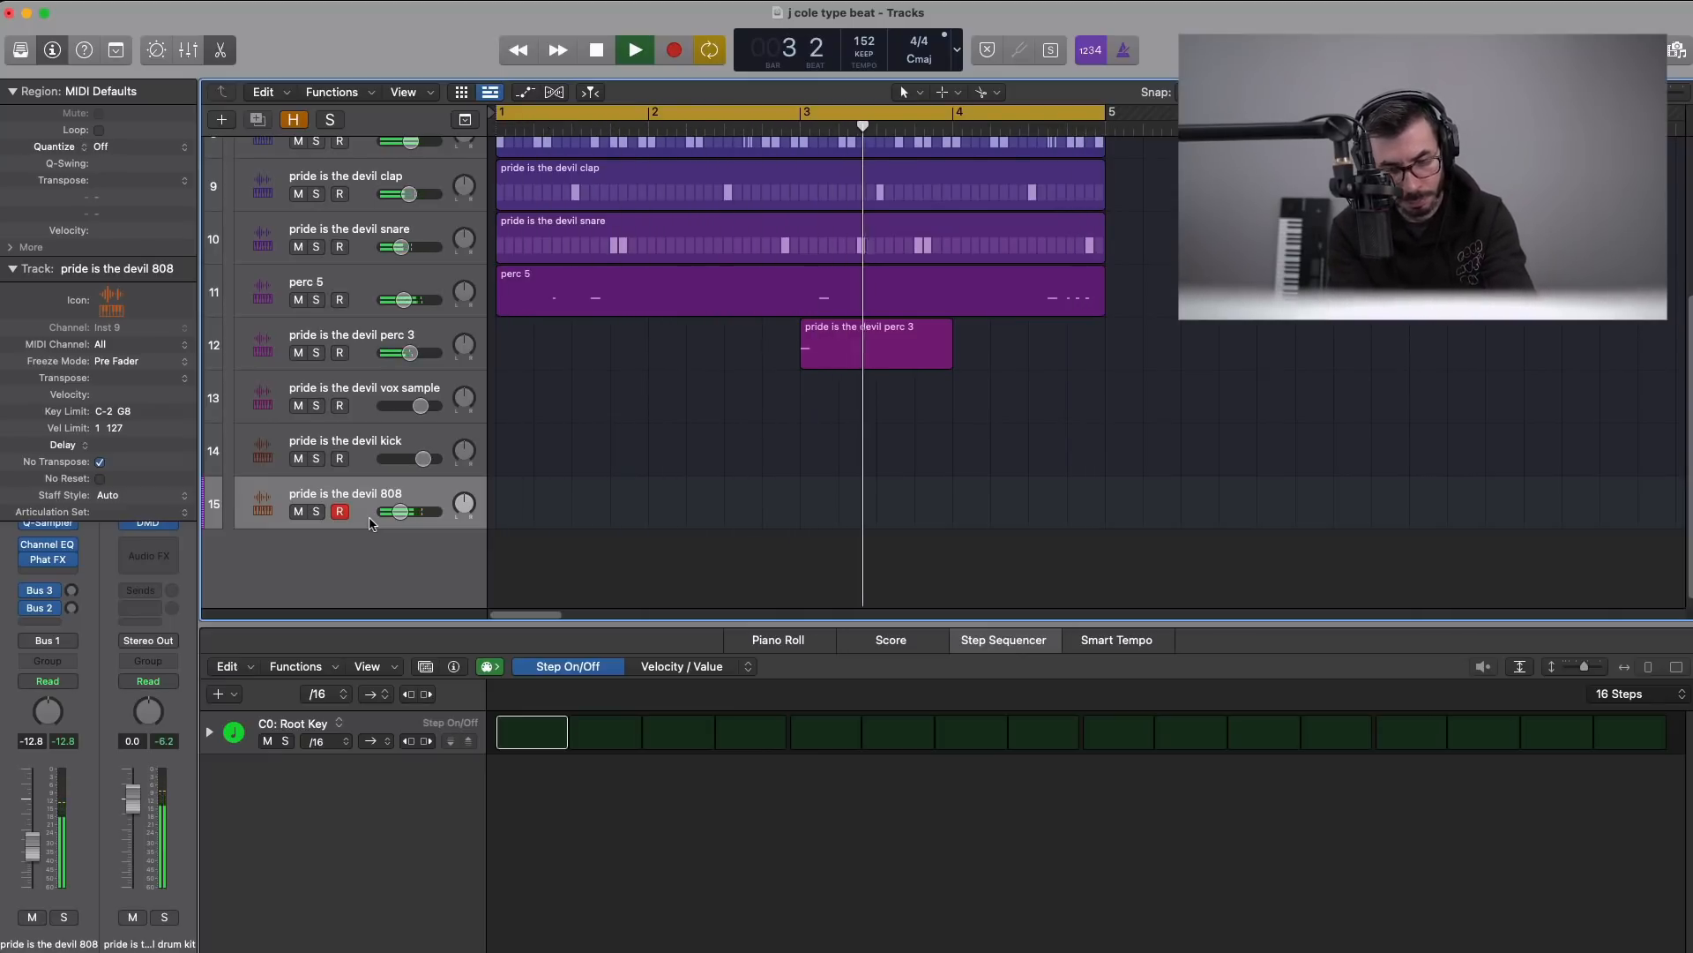
# - Record a four-bar 808 part from bar 1 on the pride is the devil 808 track
pyautogui.press('Return')
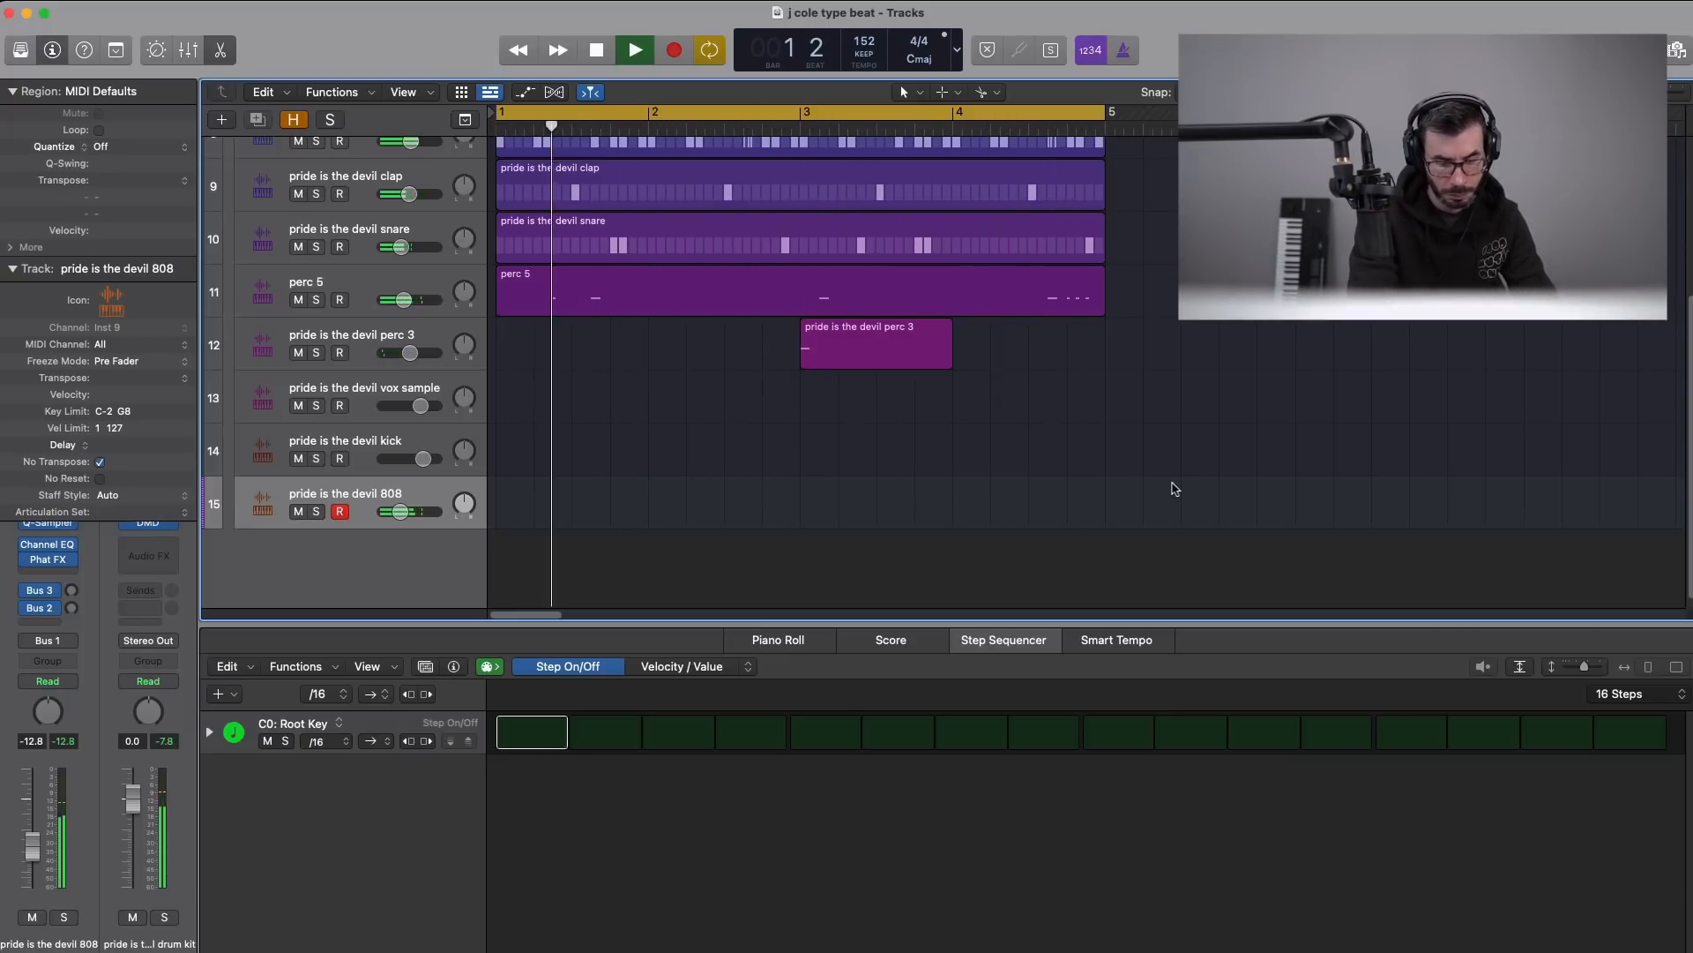
pyautogui.press('r')
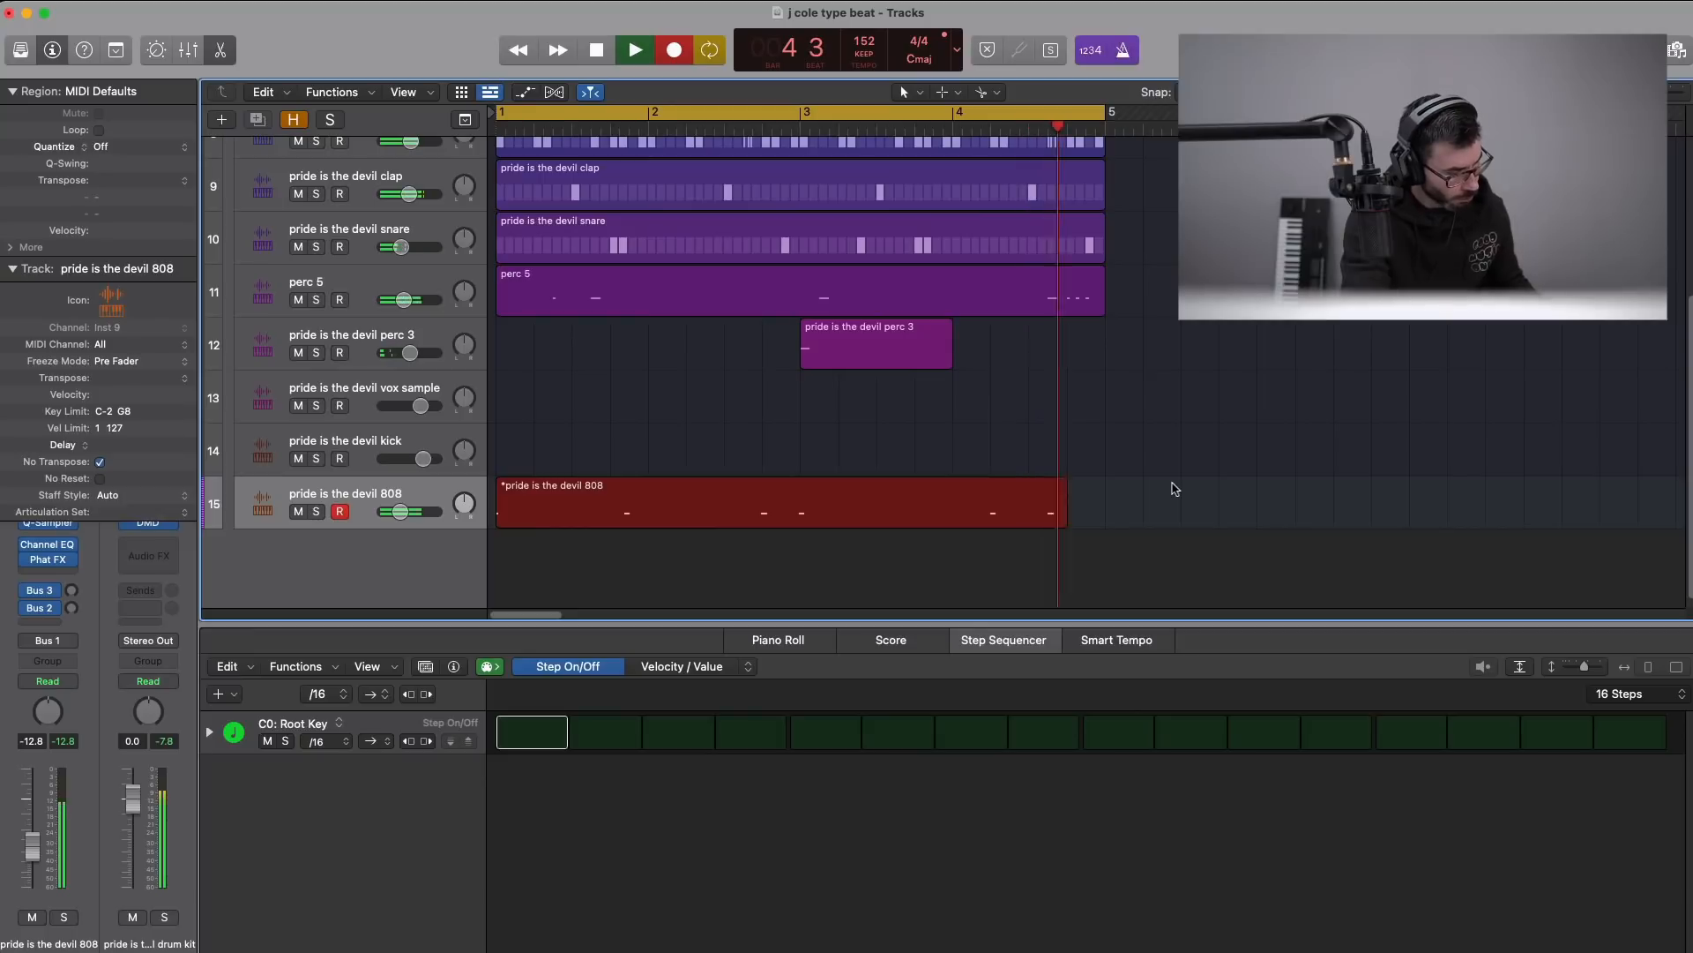
pyautogui.press('space')
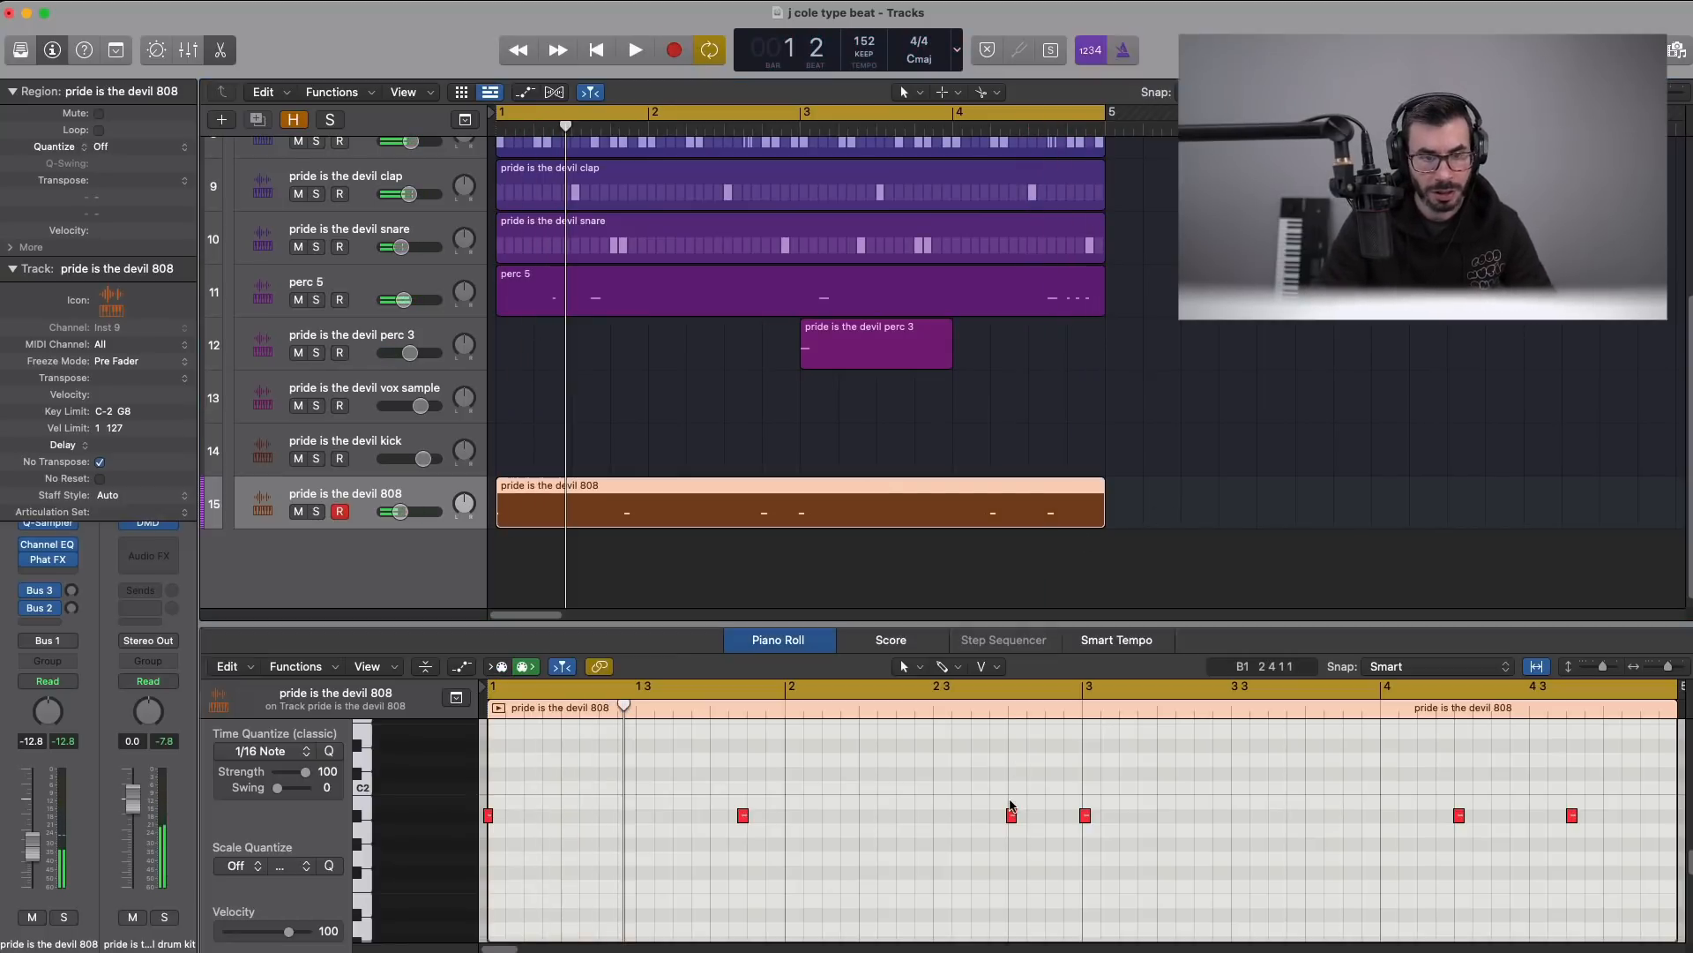
# - Quantize the recorded 808 notes to 1/16 at velocity 127, lower them an octave to A#0 and play the loop
pyautogui.press('q')
pyautogui.press('space')
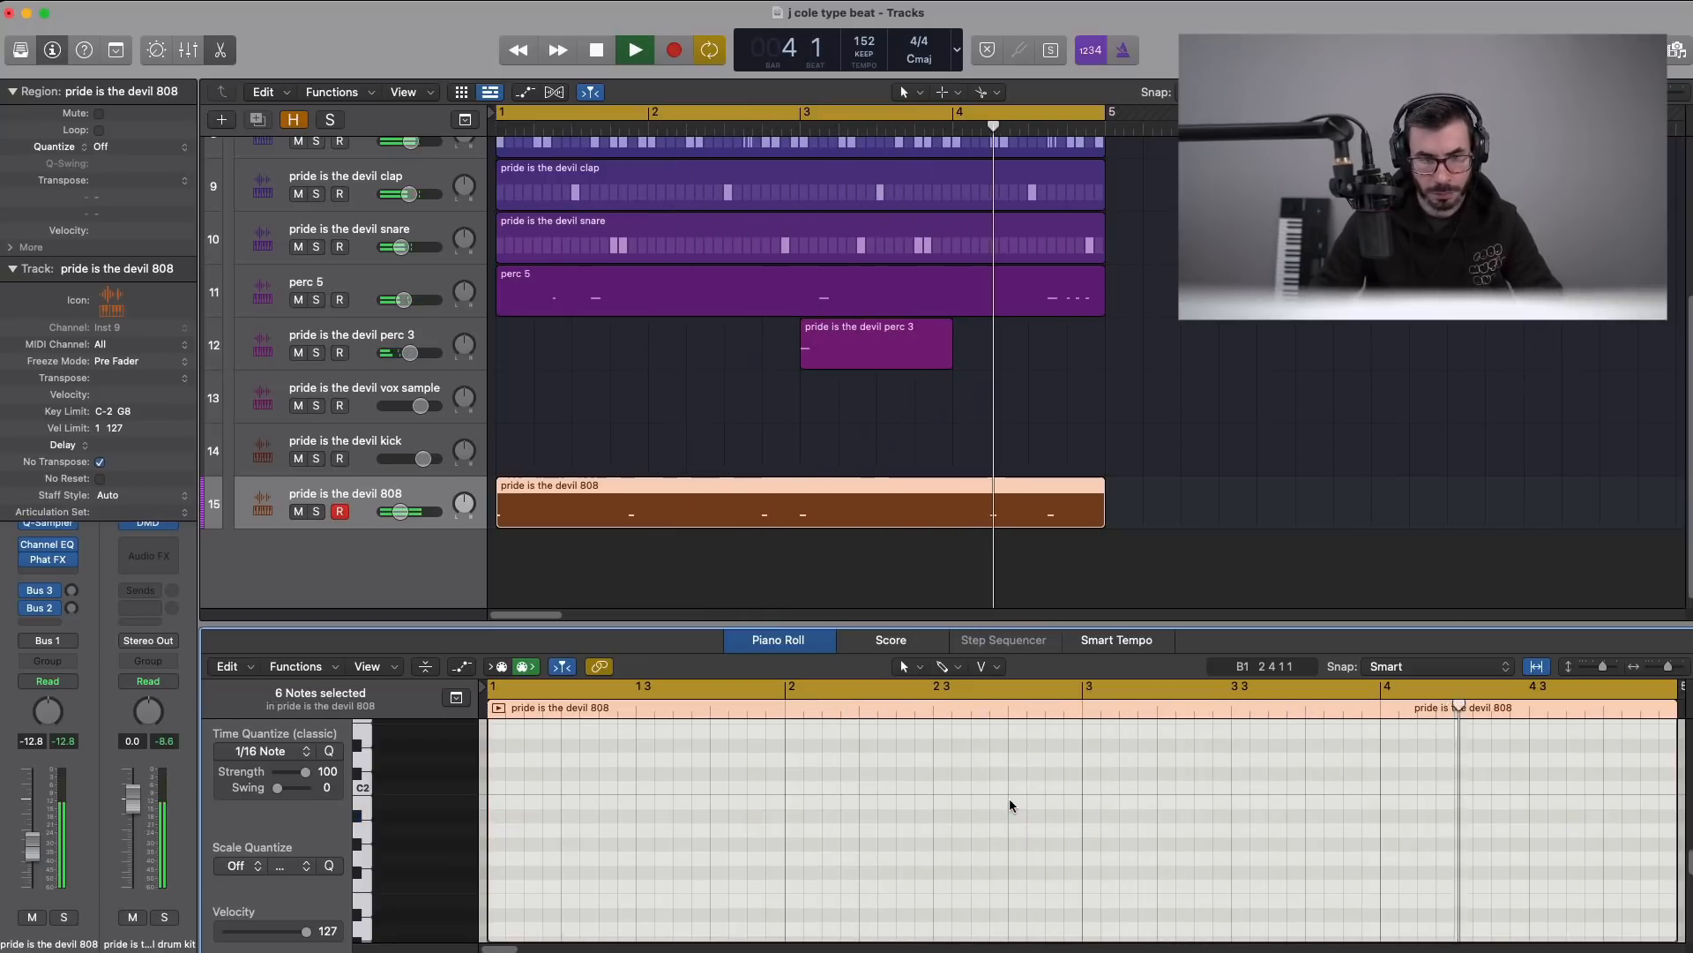
pyautogui.press('e')
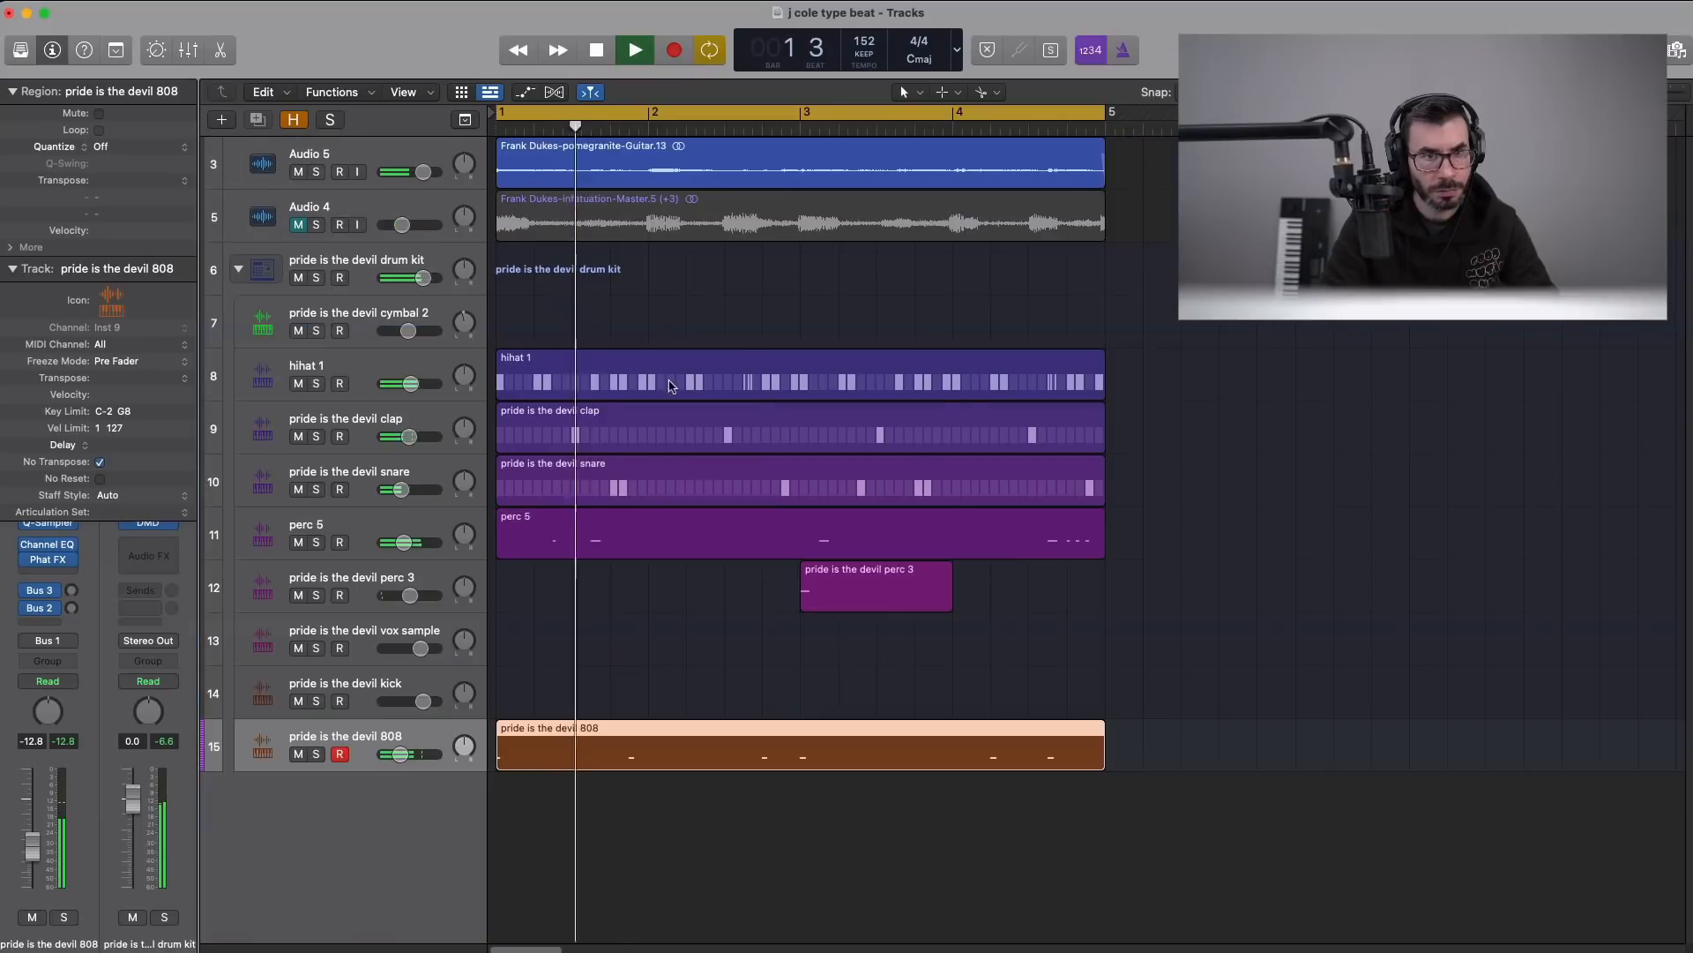
# - Solo the Audio 5 guitar track and add a Channel EQ with a 20 Hz low cut at 48 dB/Oct
pyautogui.click(315, 172)
pyautogui.click(264, 164)
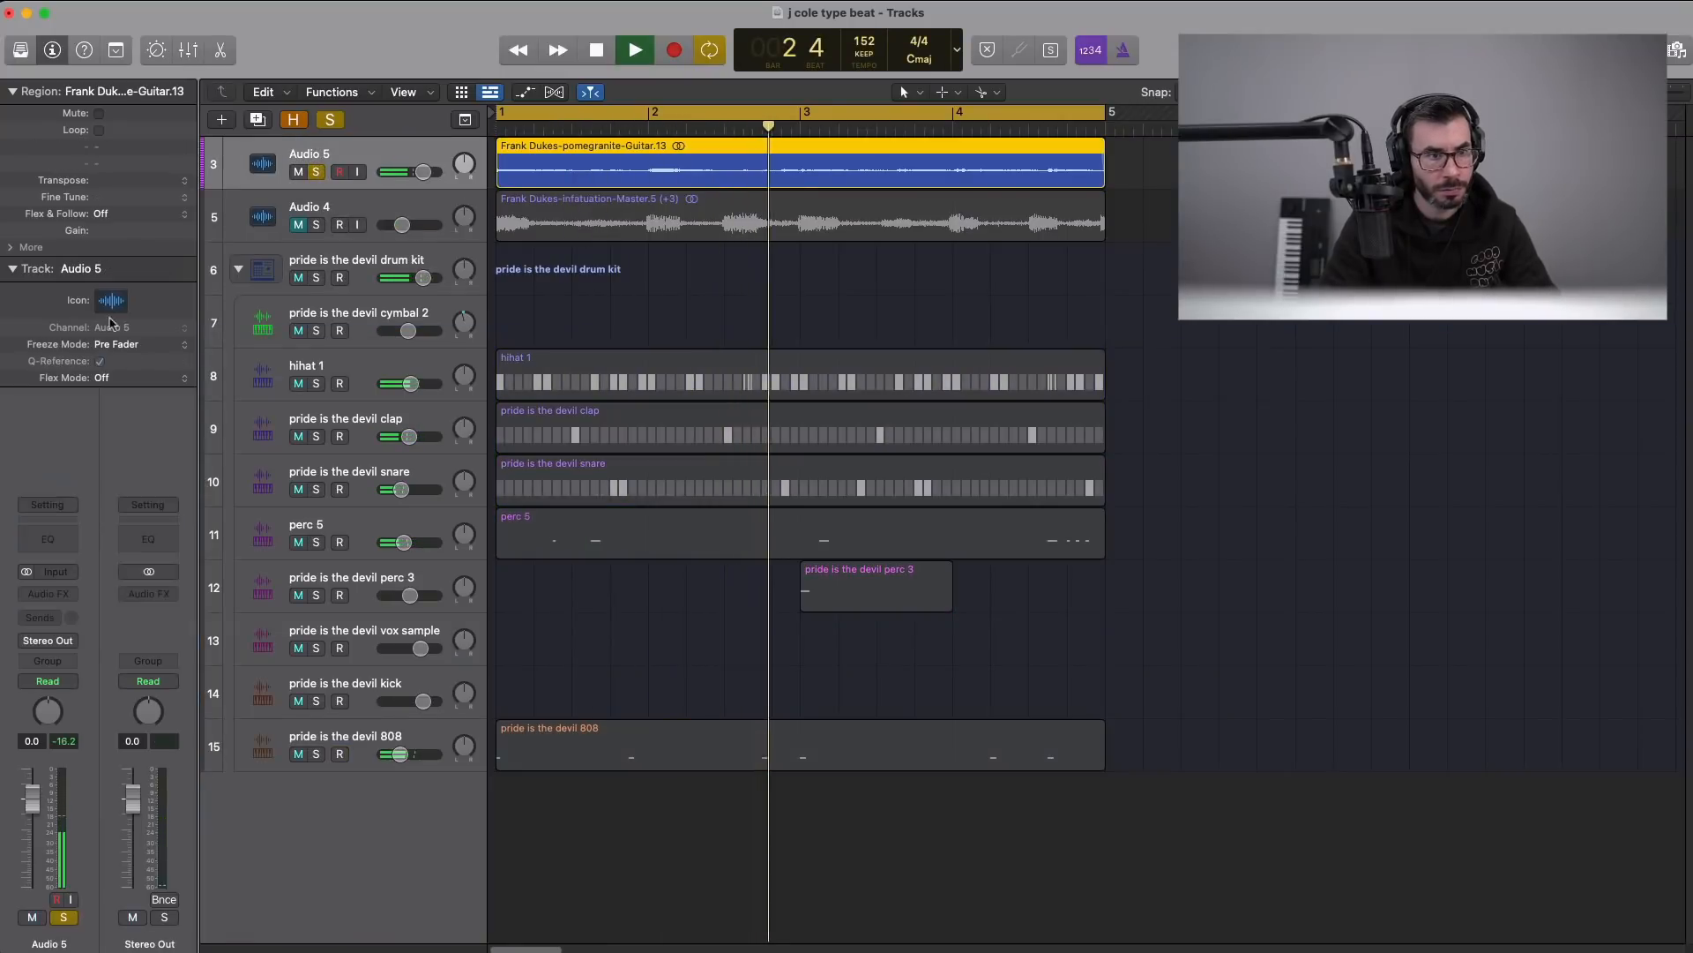
pyautogui.click(31, 540)
pyautogui.click(757, 587)
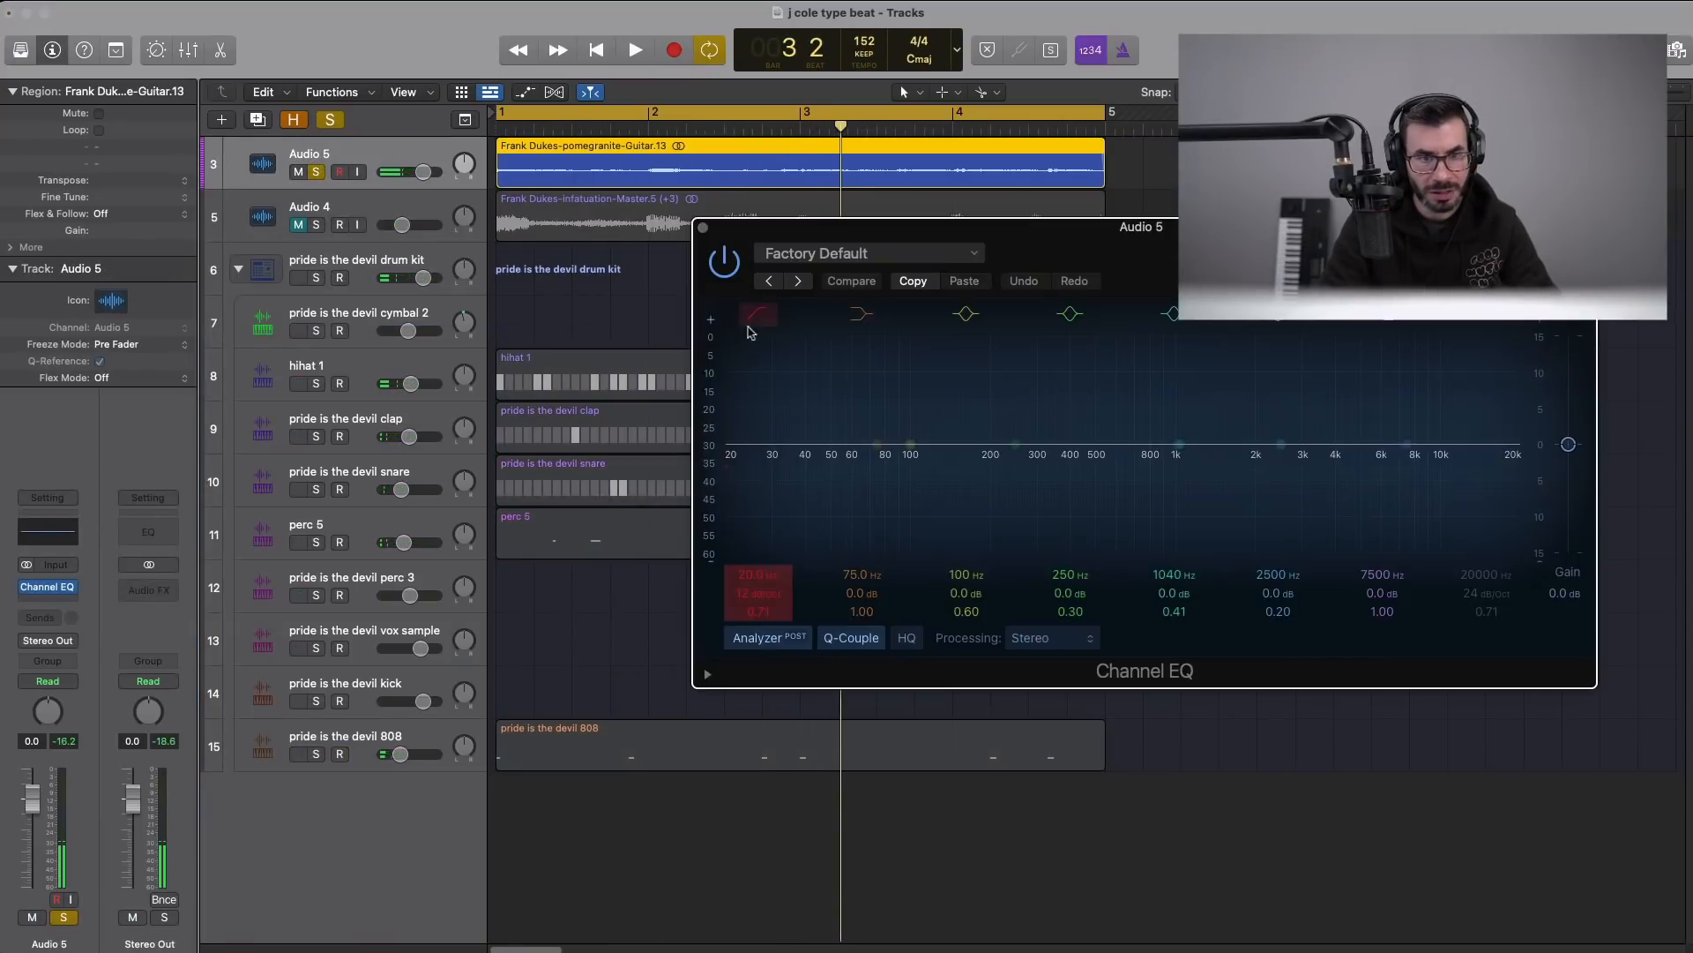
pyautogui.moveTo(756, 590)
pyautogui.mouseDown()
pyautogui.moveTo(757, 493)
pyautogui.moveTo(756, 575)
pyautogui.mouseUp()
pyautogui.press('space')
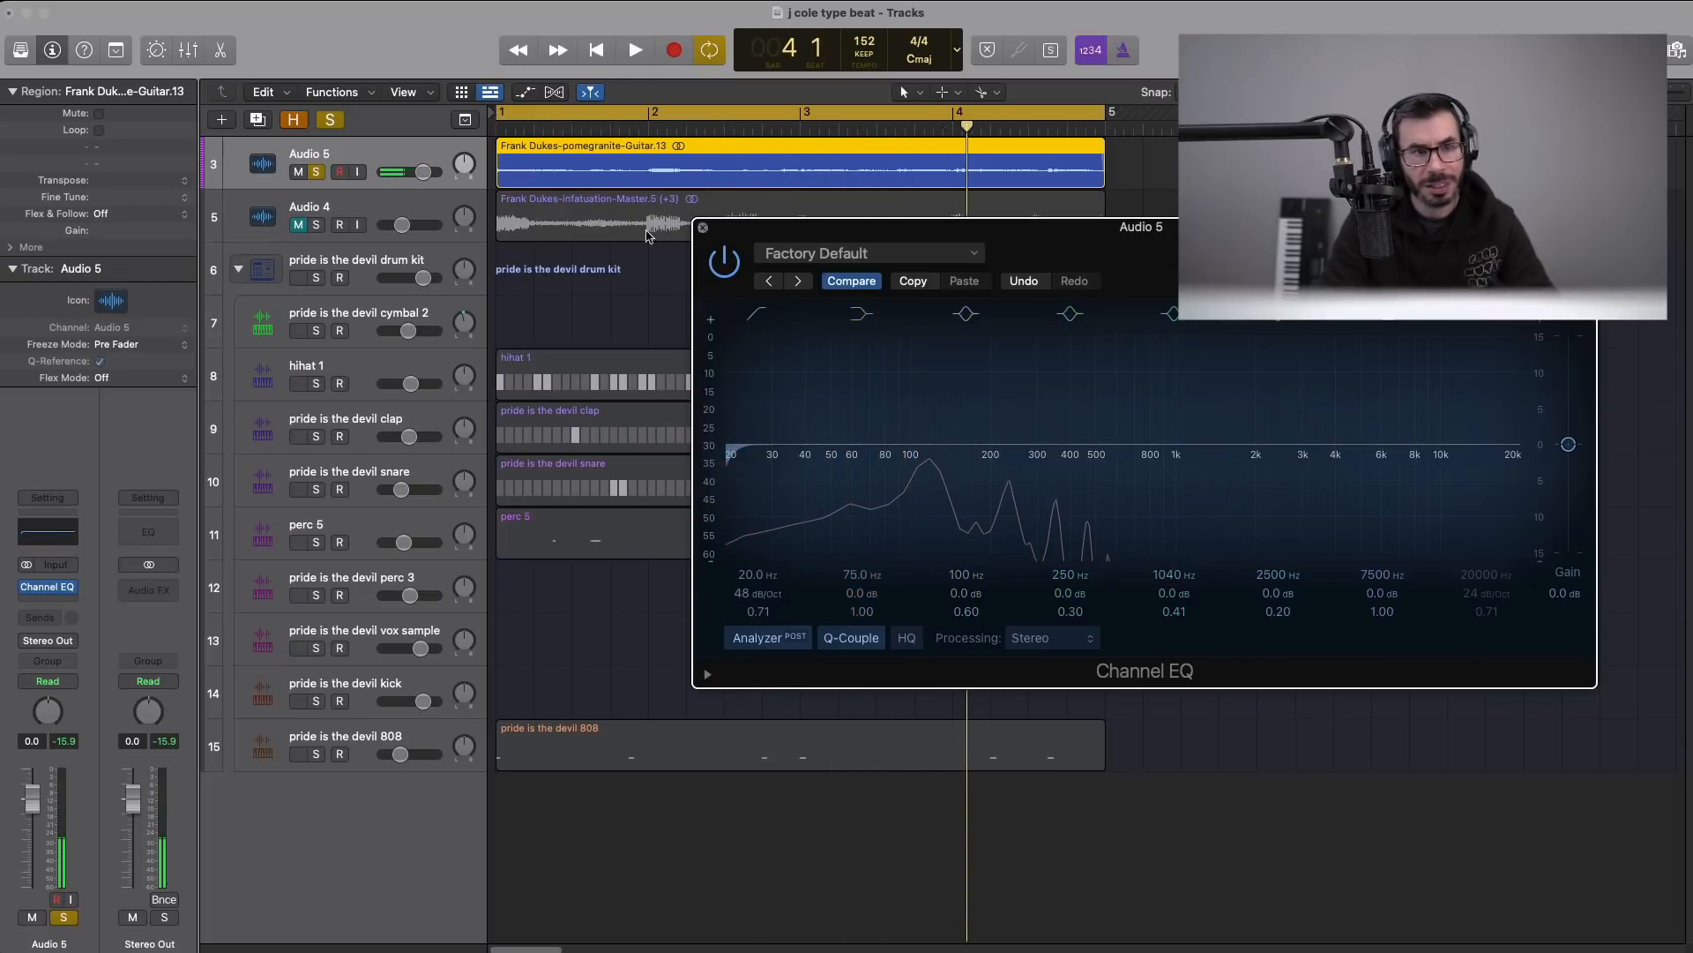
# - Add an 88 Hz high cut at 24 dB/Oct to the guitar's Channel EQ and audition the isolated low end
pyautogui.press('super+w')
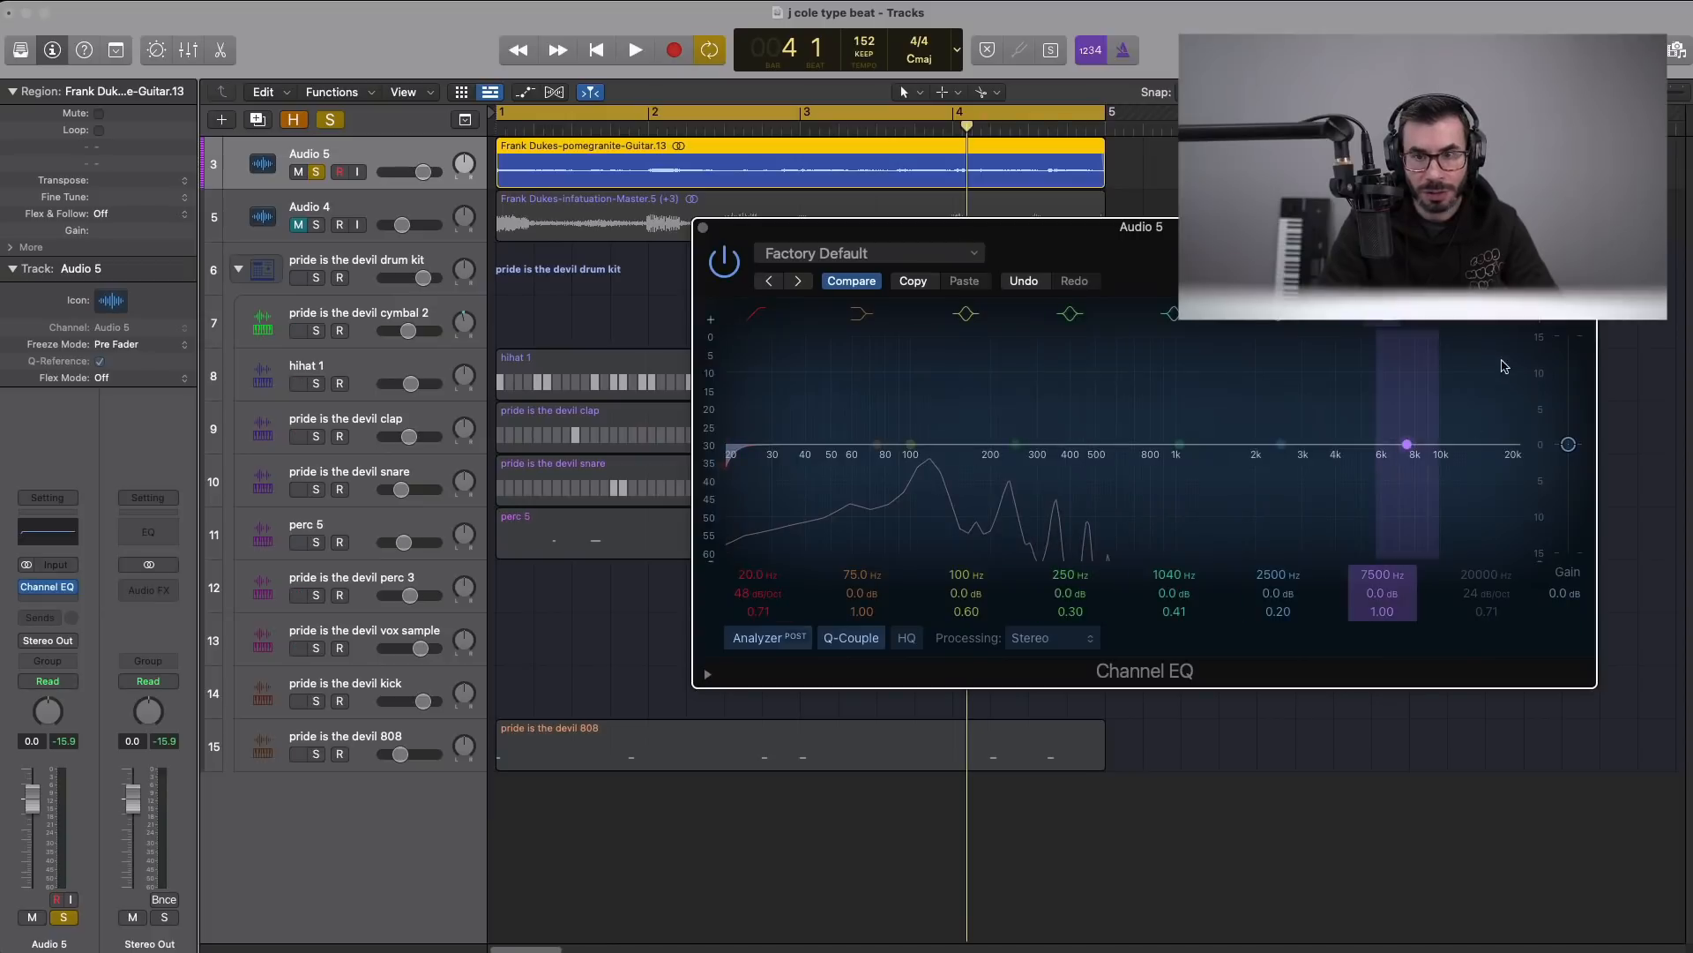
pyautogui.moveTo(1509, 482); pyautogui.dragTo(893, 472)
pyautogui.press('space')
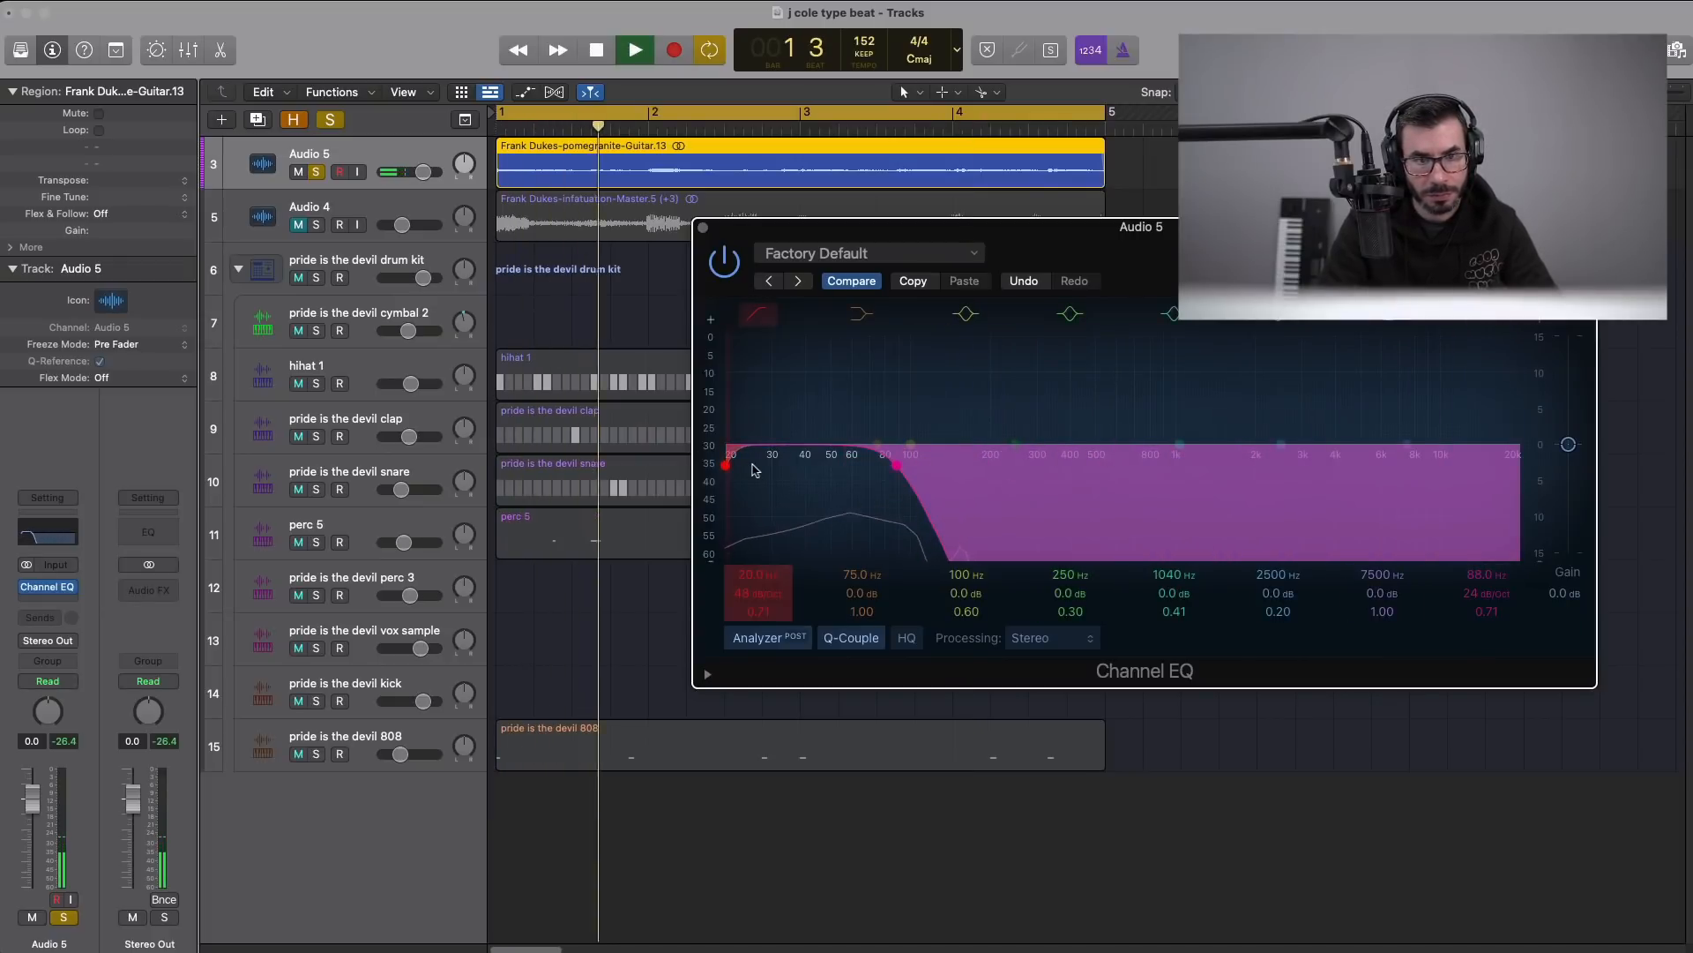
pyautogui.press('space')
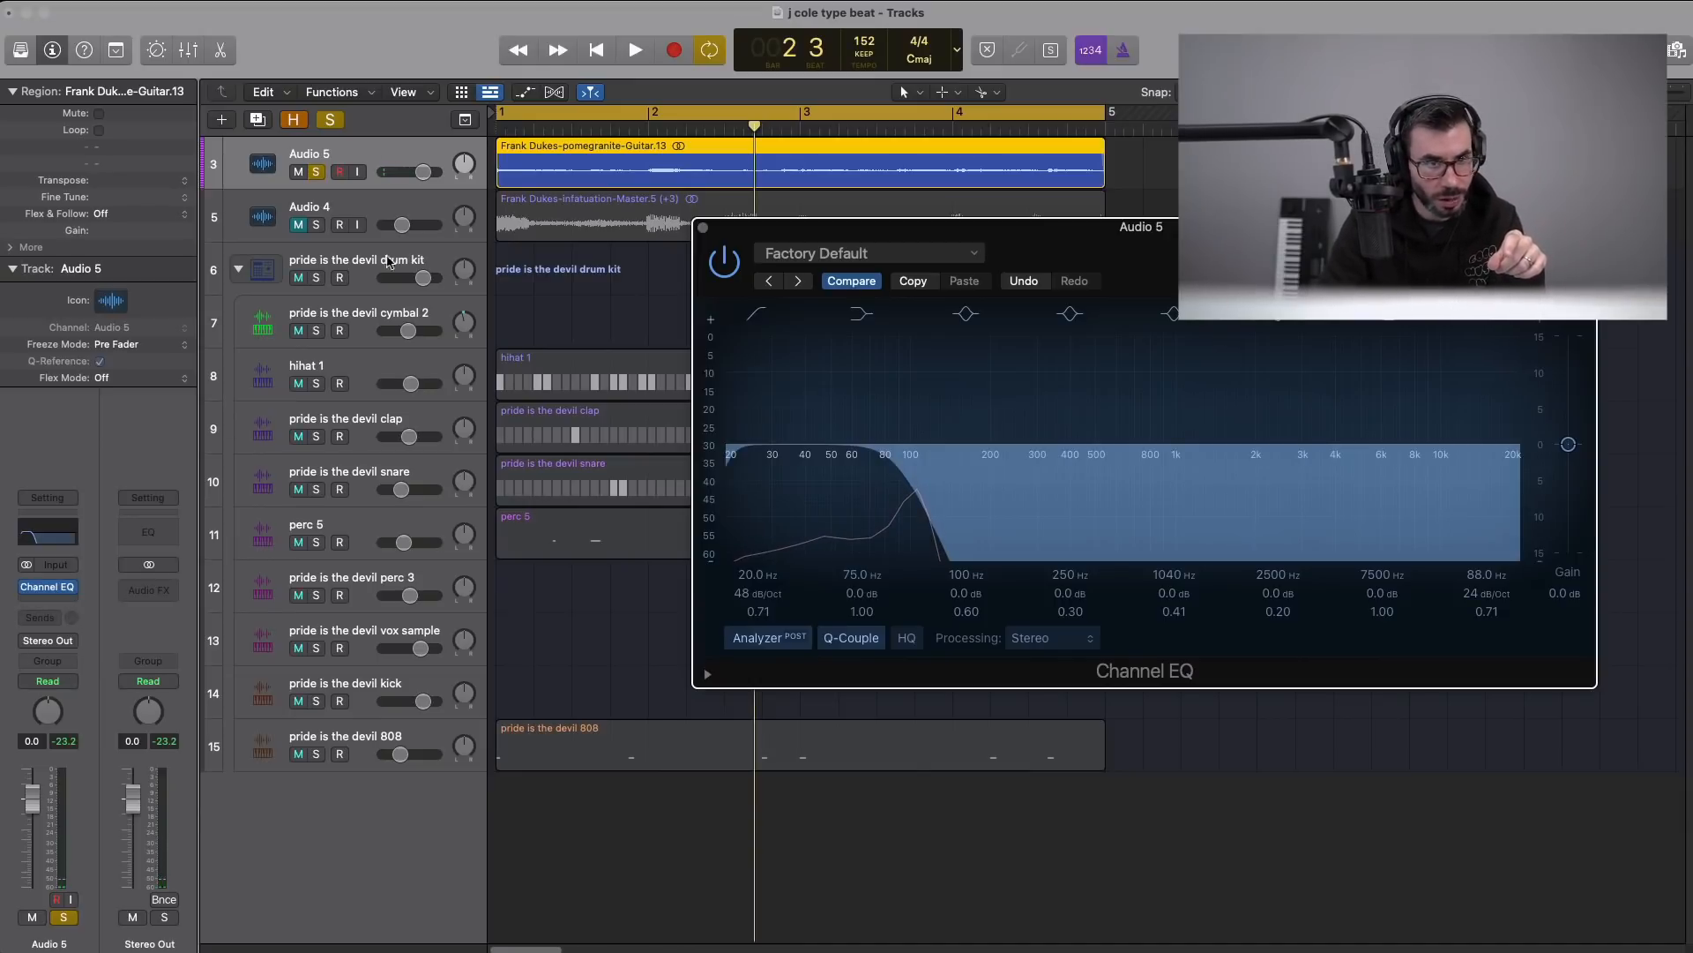
# - Insert a Tuner after the Channel EQ on Audio 5 and play the guitar through it
pyautogui.click(37, 601)
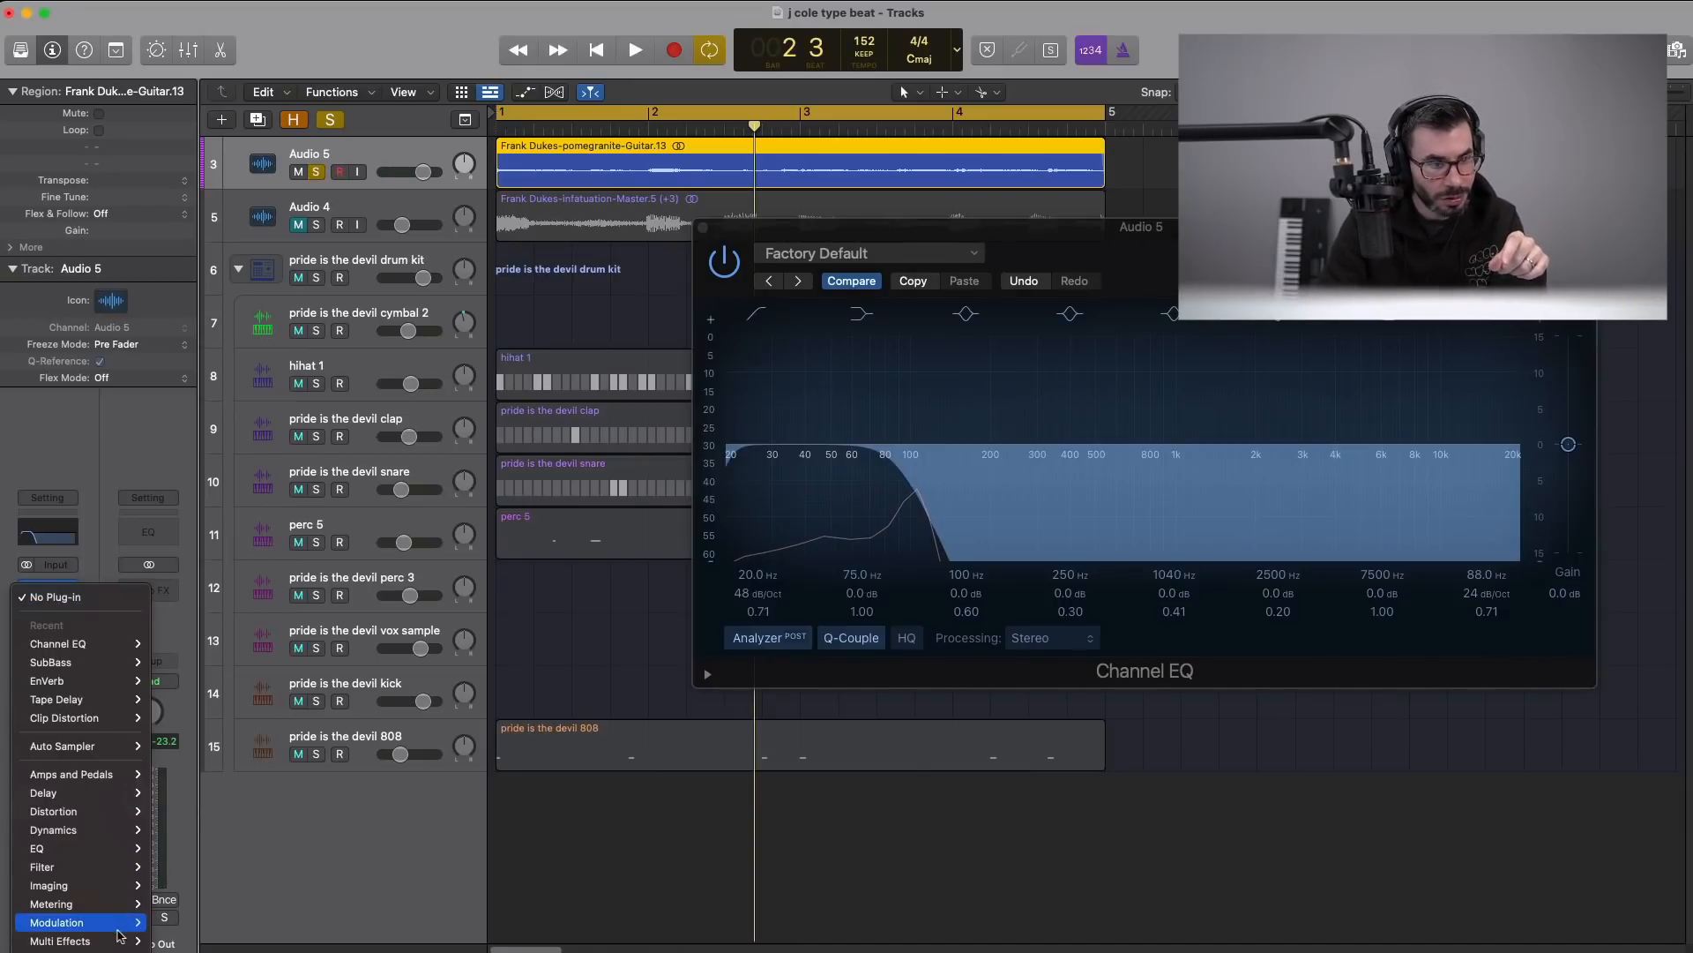
pyautogui.moveTo(99, 912)
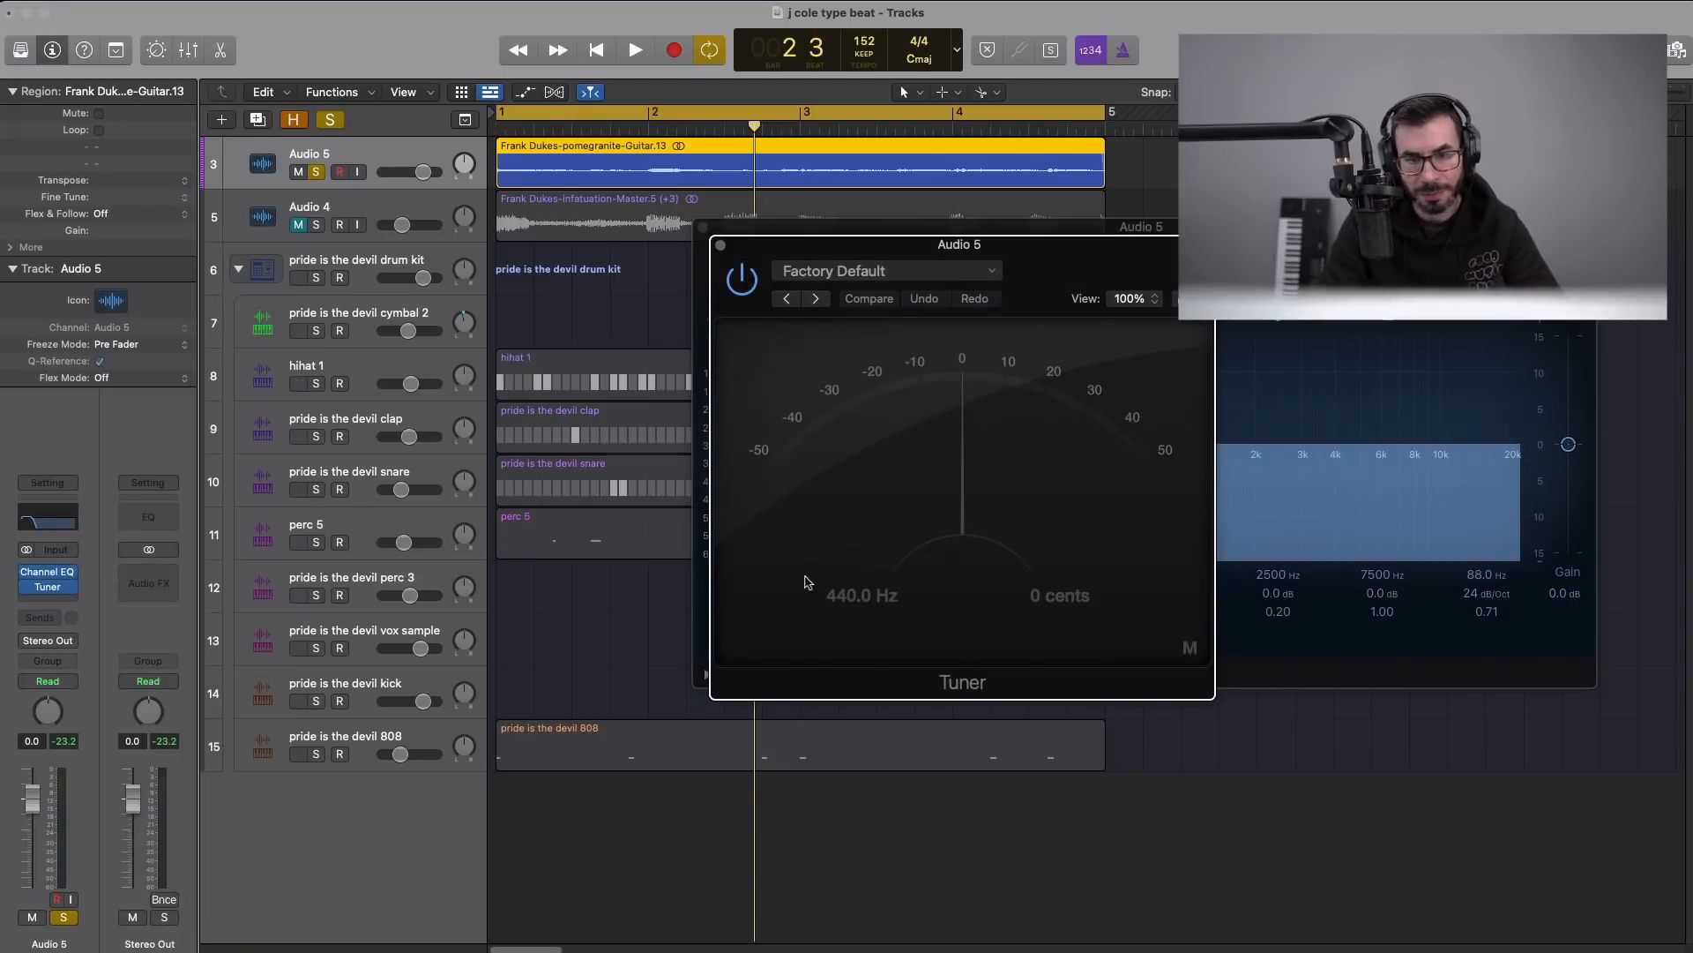
pyautogui.press('space')
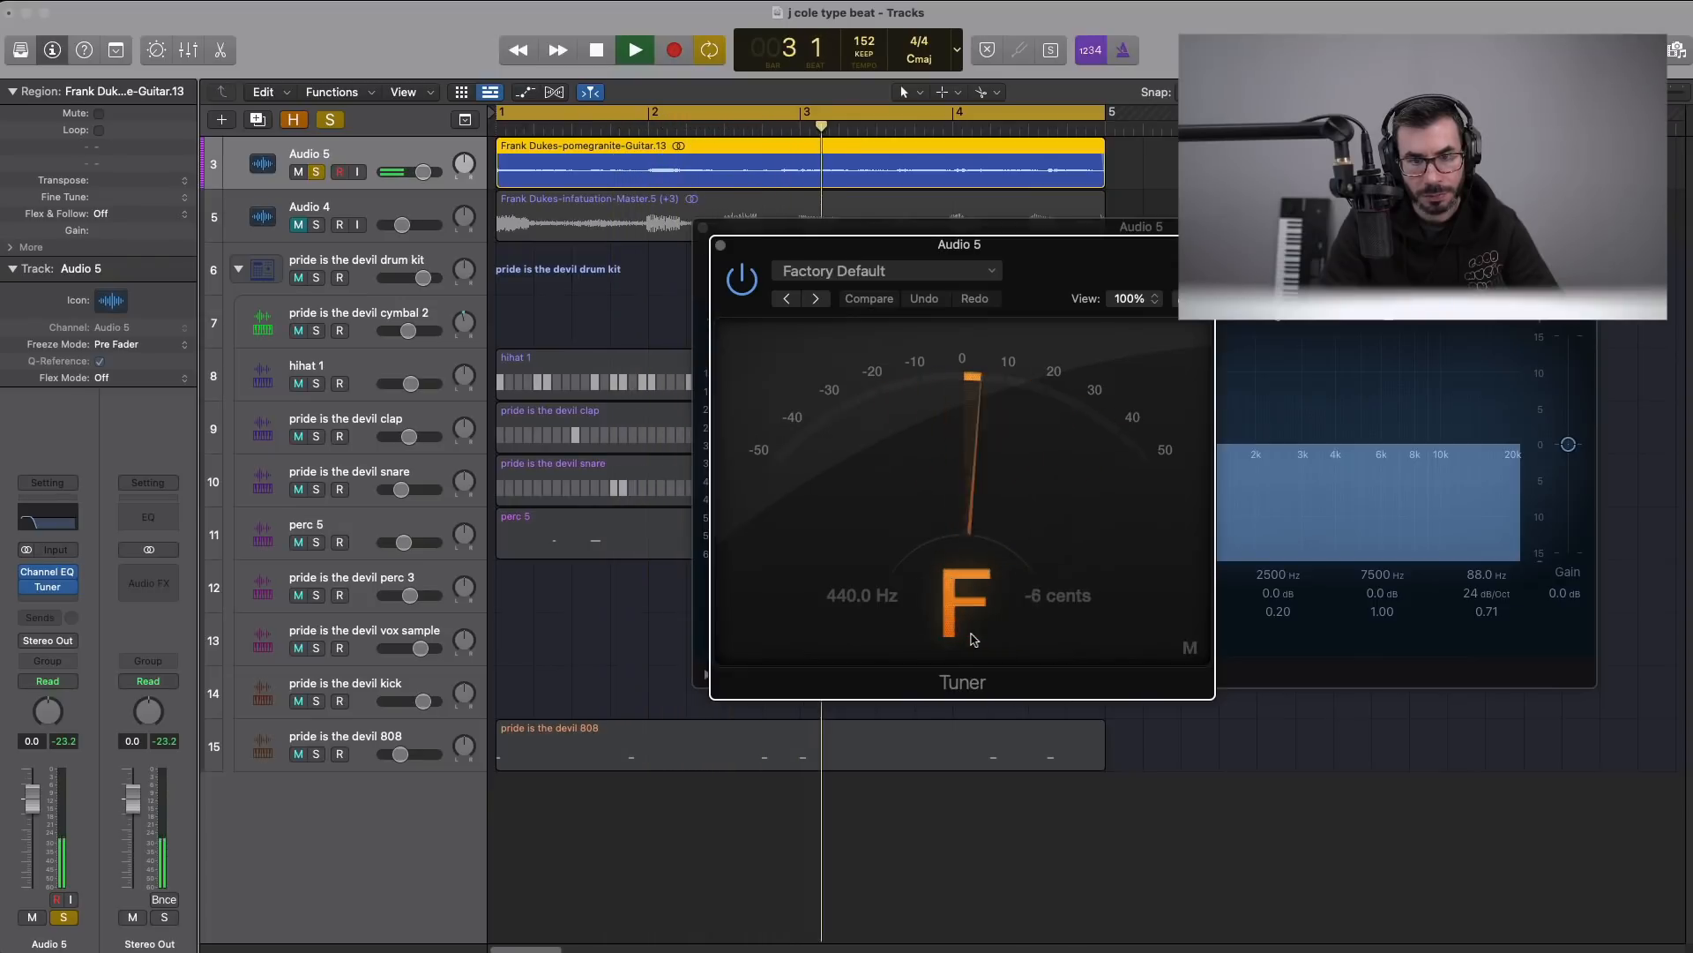
pyautogui.press('space')
# - Loop roughly the first half of bar 1 and play it to identify its bass note in the Tuner
pyautogui.click(528, 97)
pyautogui.click(546, 114)
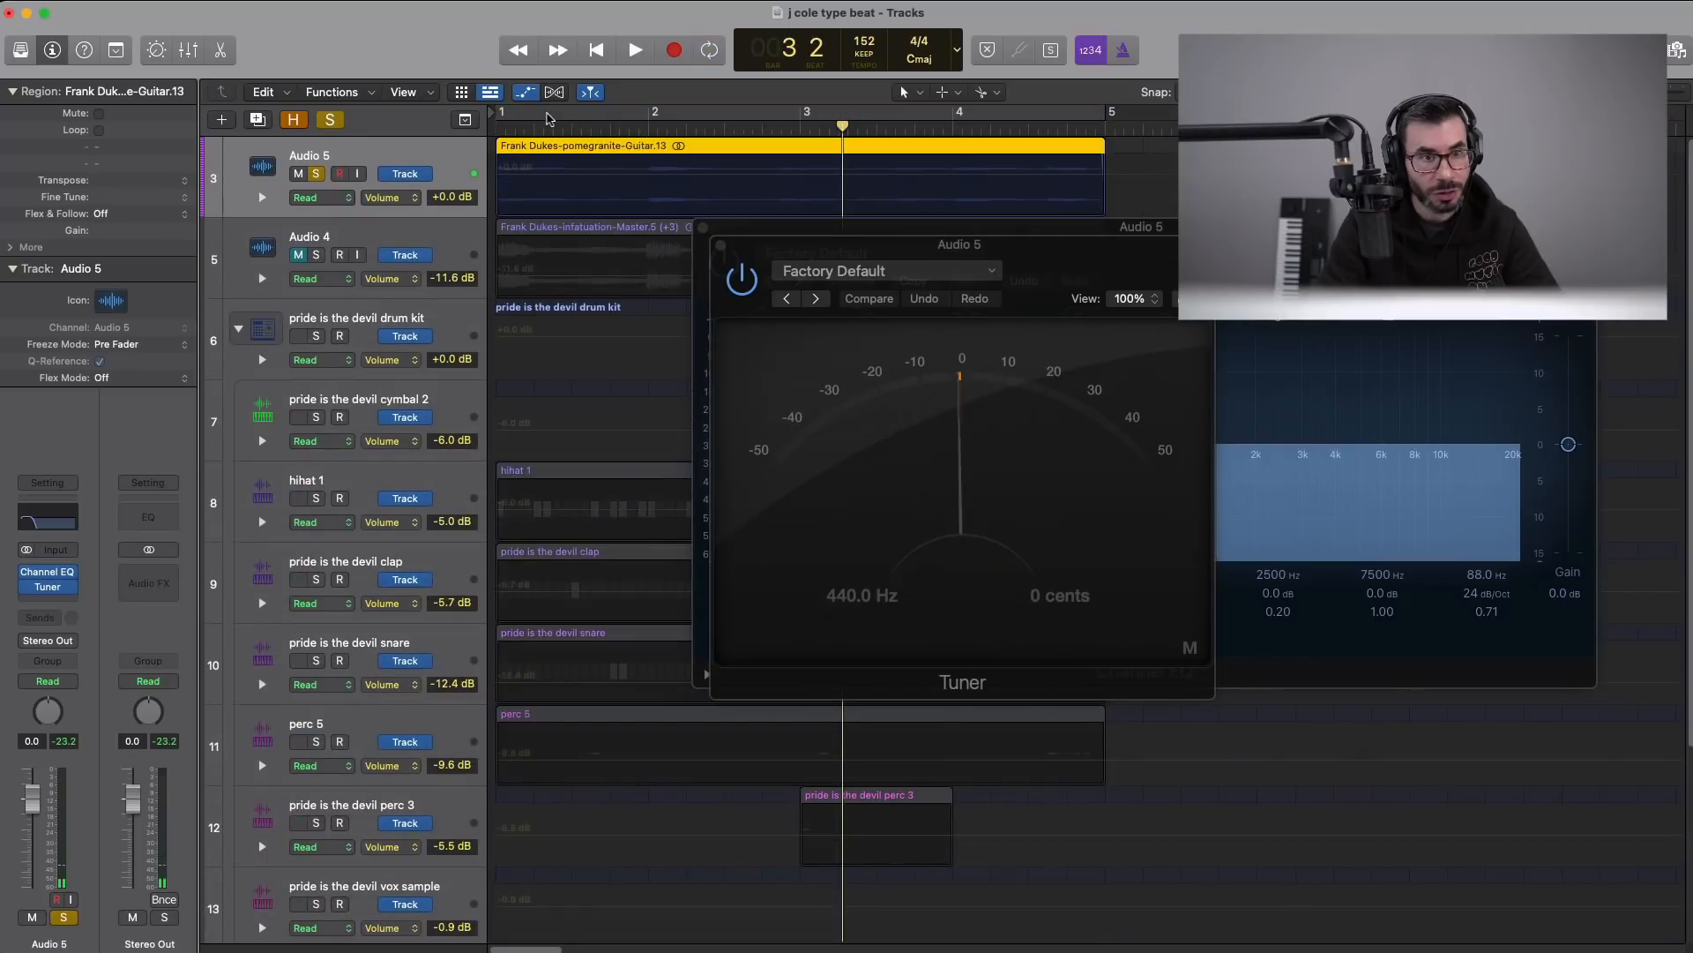
pyautogui.moveTo(562, 114); pyautogui.dragTo(488, 116)
pyautogui.press('space')
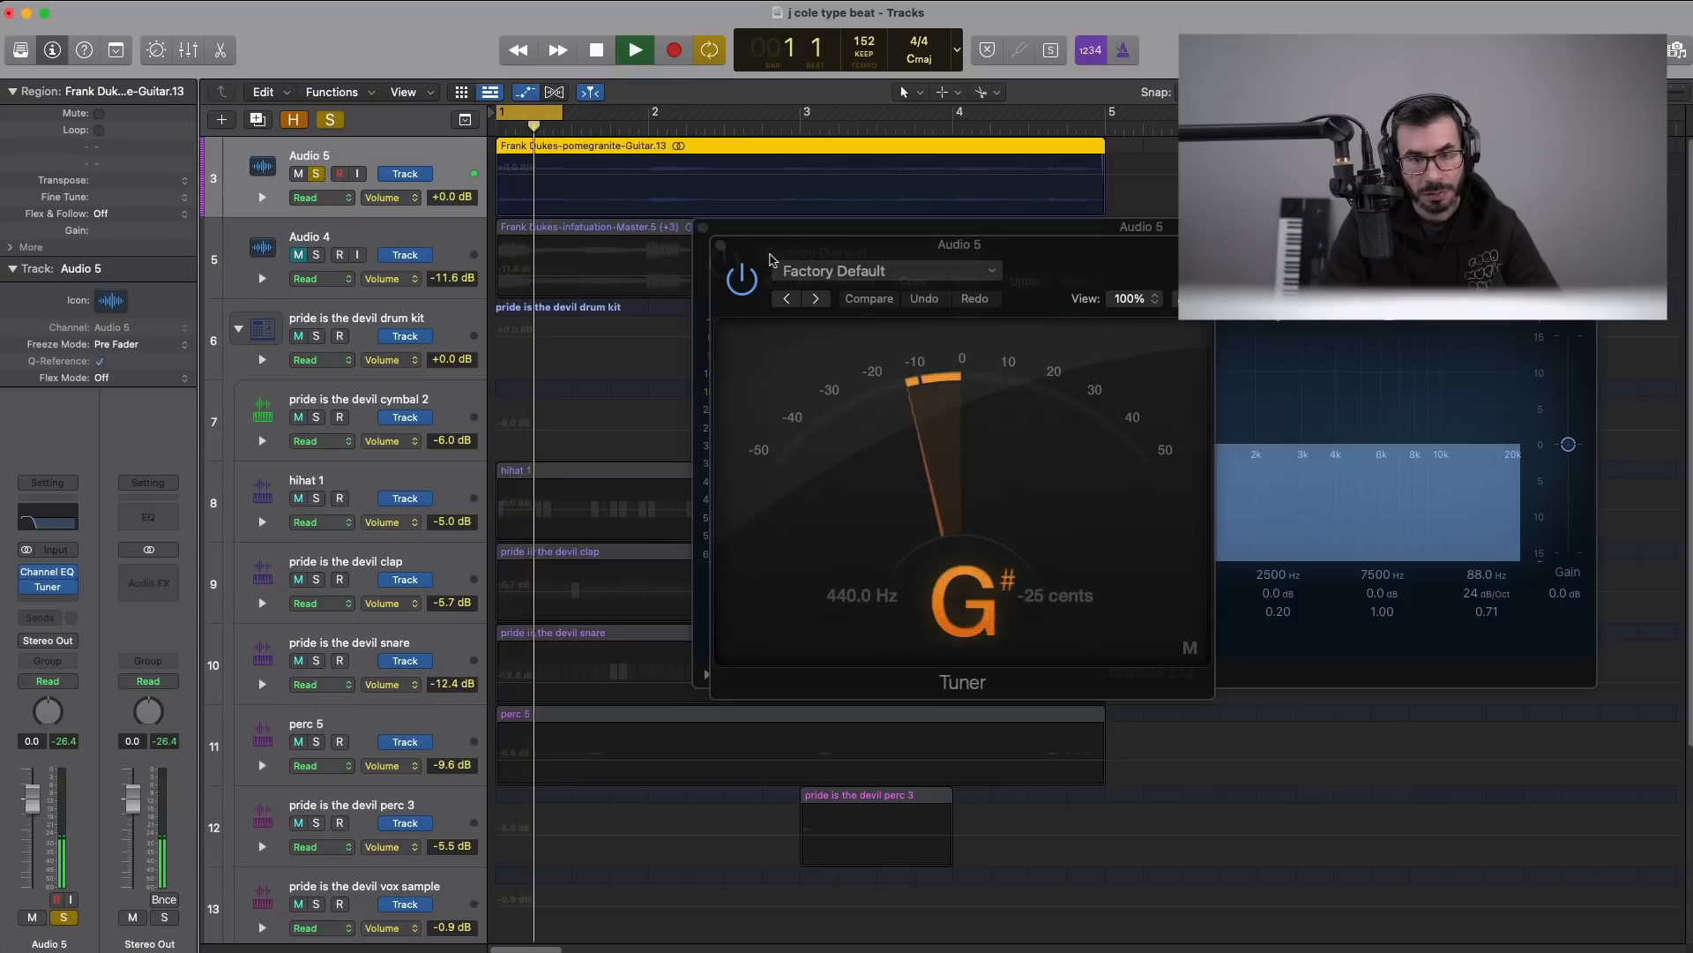
pyautogui.press('space')
pyautogui.press('space')
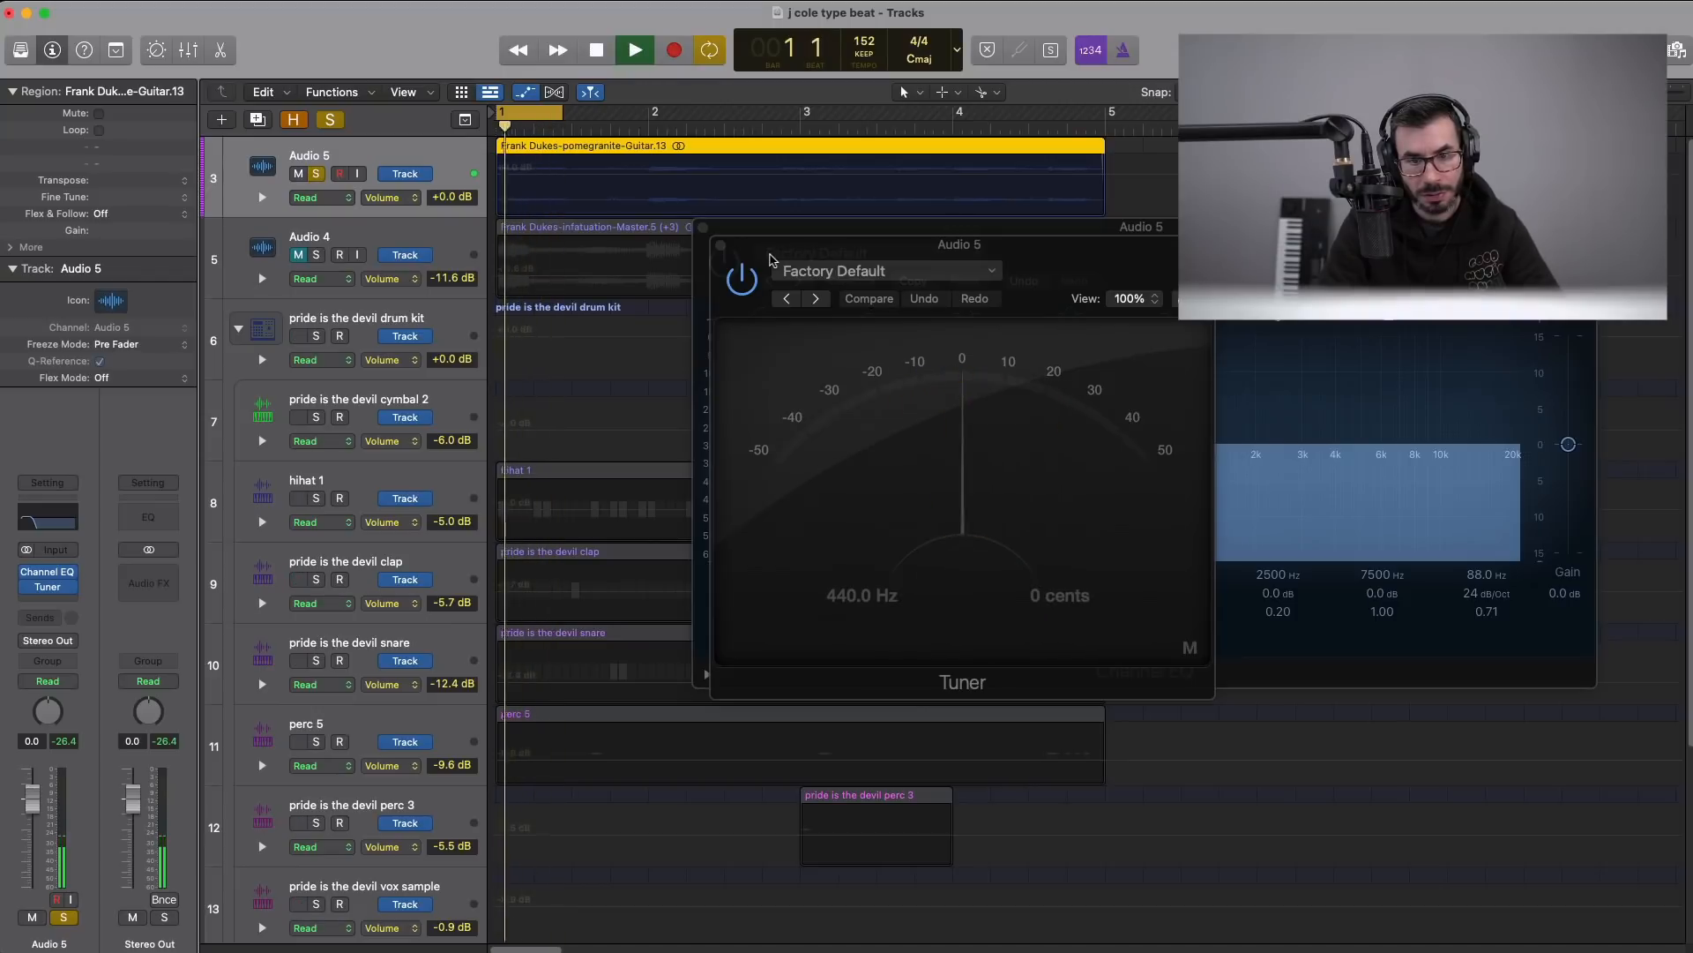
pyautogui.press('space')
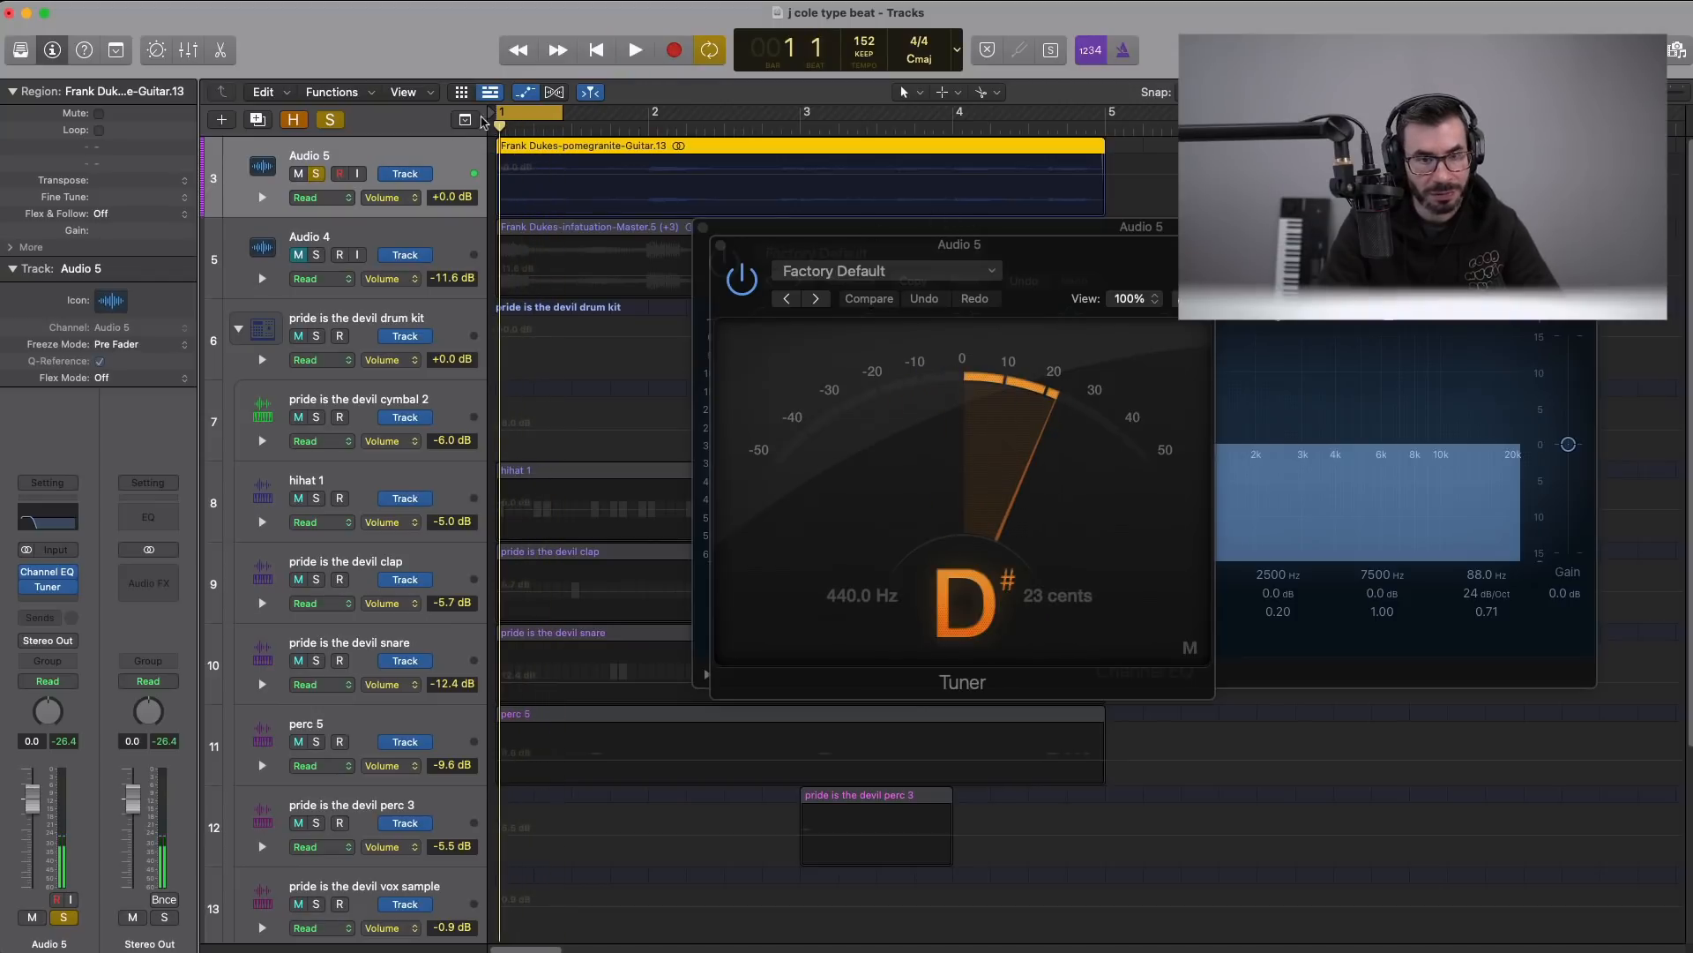
# - Loop the starts of bars 2 and 4 in turn to read their bass notes in the Tuner, and close both plug-in windows
pyautogui.moveTo(544, 115); pyautogui.dragTo(695, 105)
pyautogui.press('space')
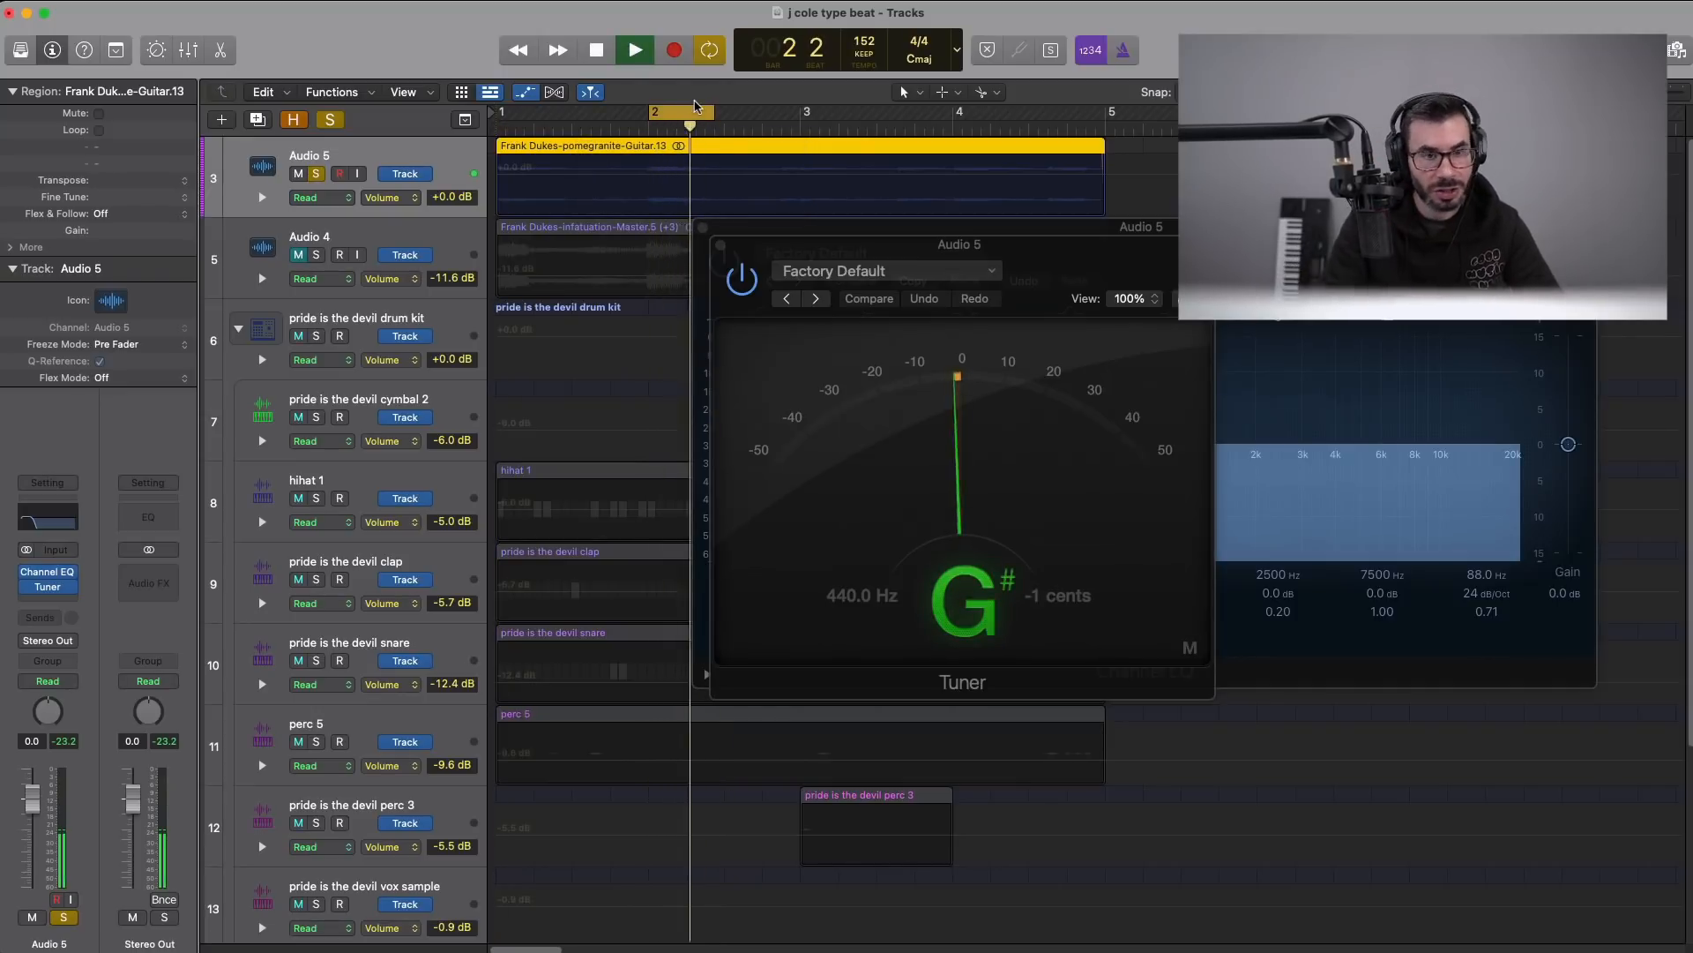
pyautogui.press('space')
pyautogui.moveTo(695, 107); pyautogui.dragTo(984, 121)
pyautogui.press('space')
pyautogui.press('space')
pyautogui.press('space')
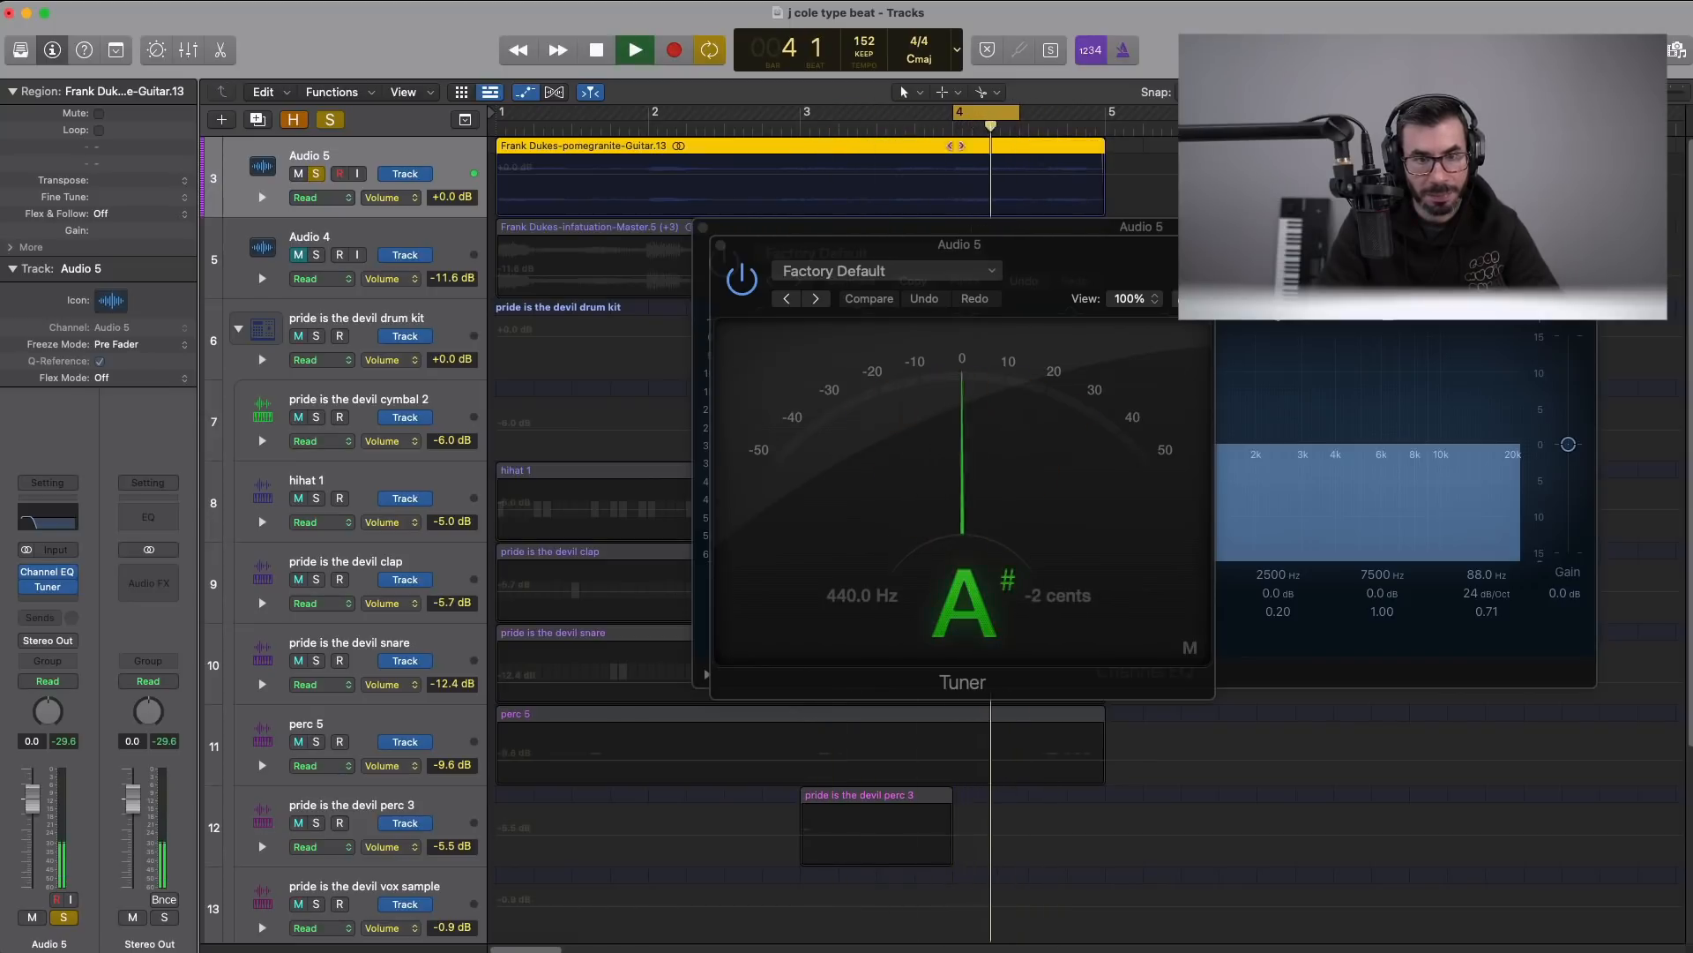
pyautogui.press('space')
pyautogui.click(721, 247)
pyautogui.click(703, 228)
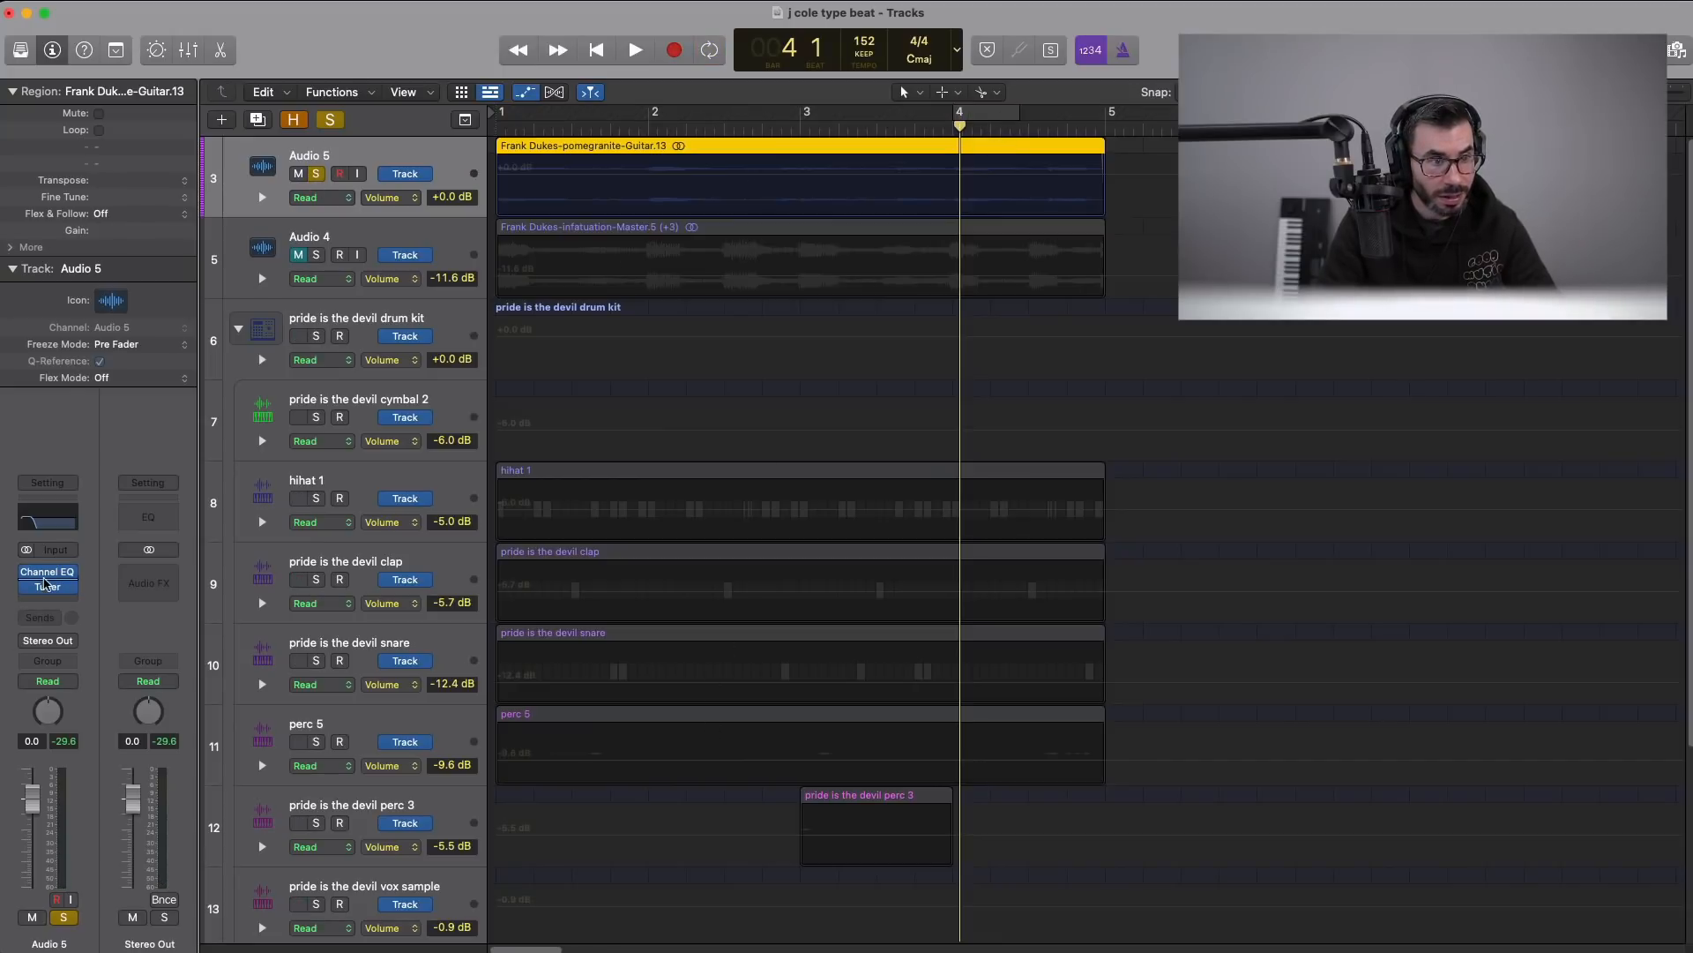
# - Disable the high cut and raise the low cut to about 148 Hz in the guitar's Channel EQ, with the Tuner bypassed
pyautogui.click(47, 574)
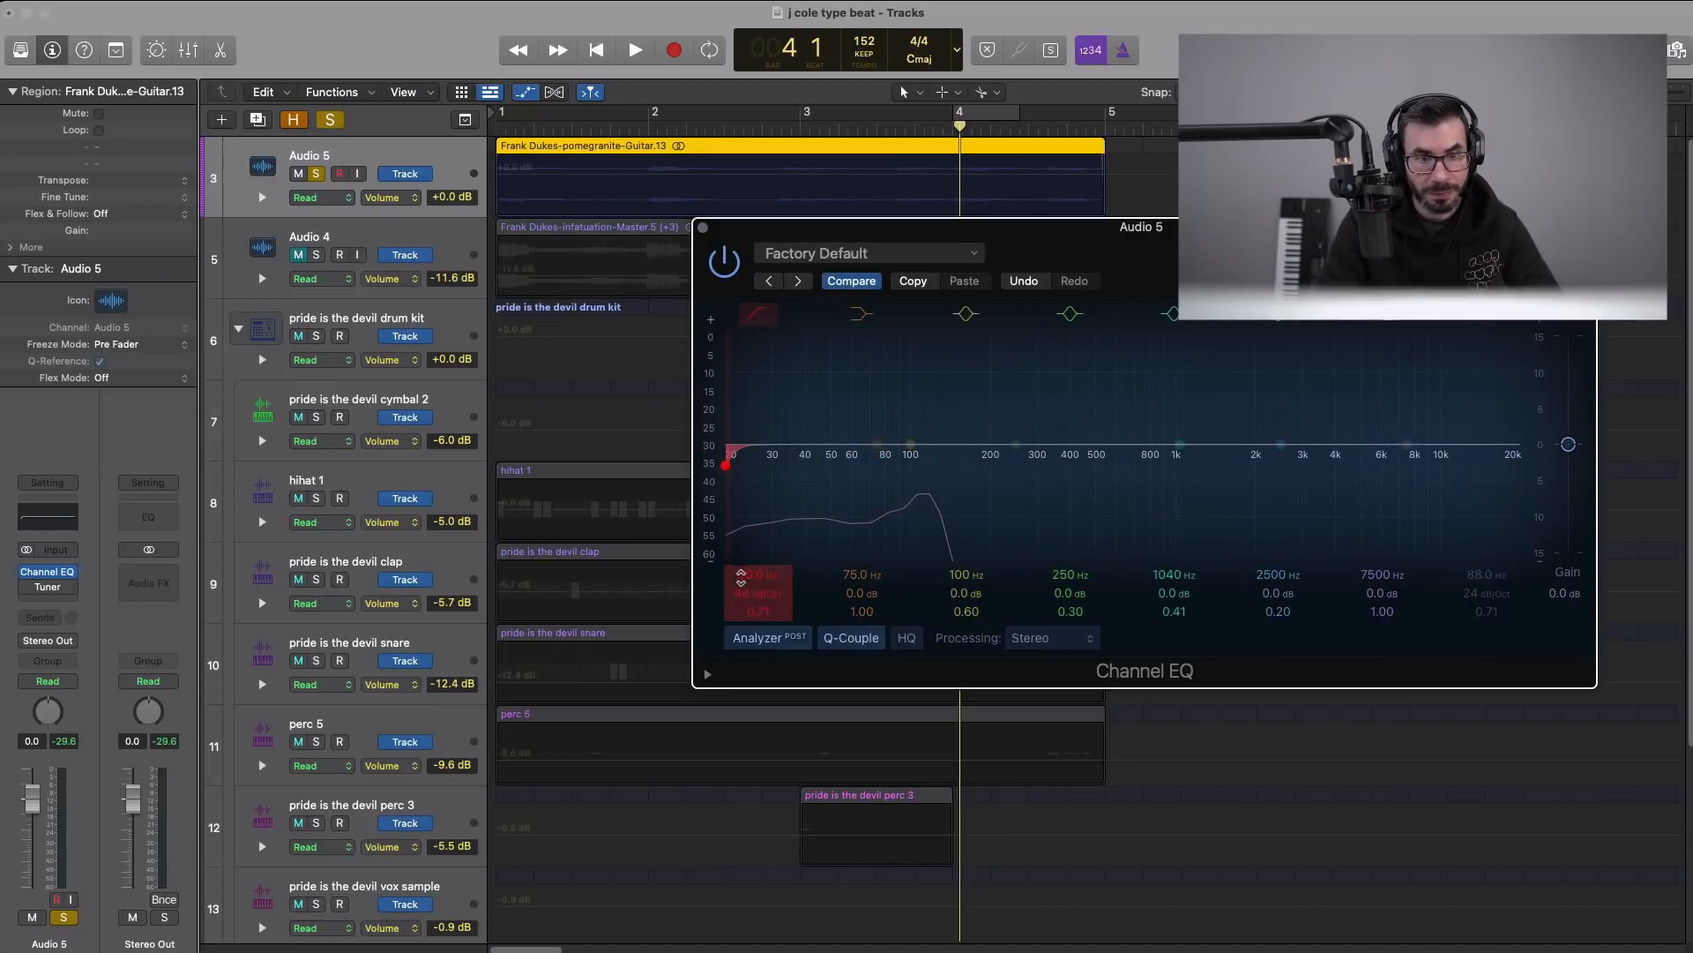
pyautogui.moveTo(749, 576); pyautogui.dragTo(748, 530)
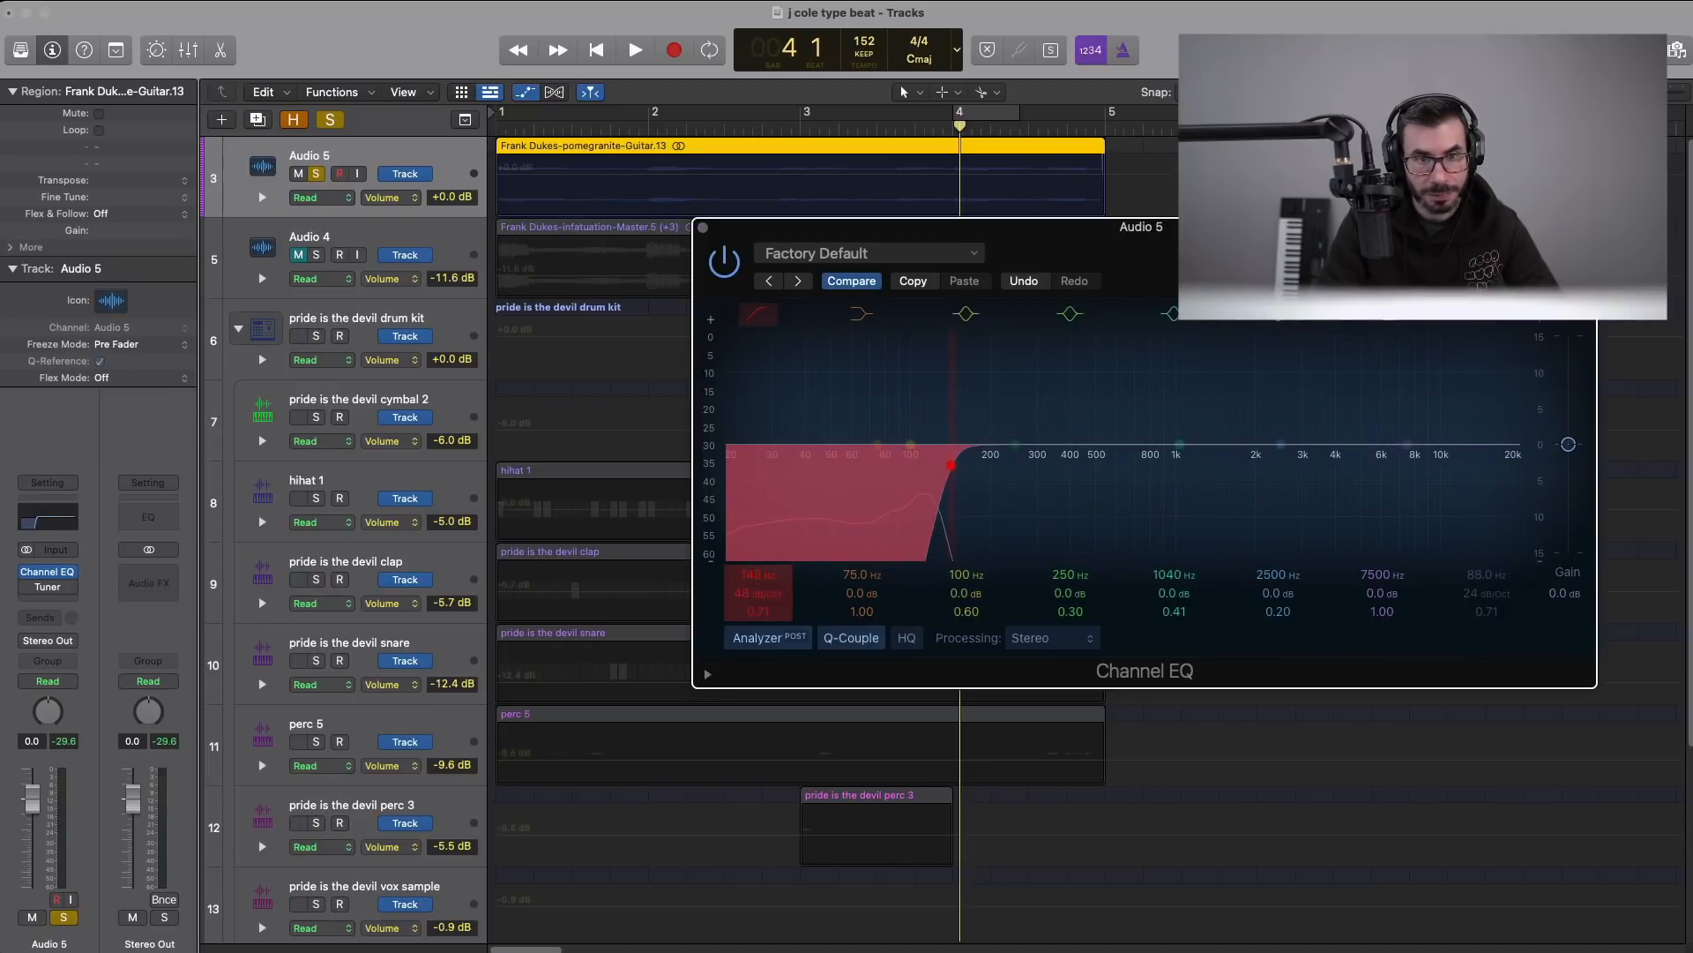
pyautogui.click(703, 228)
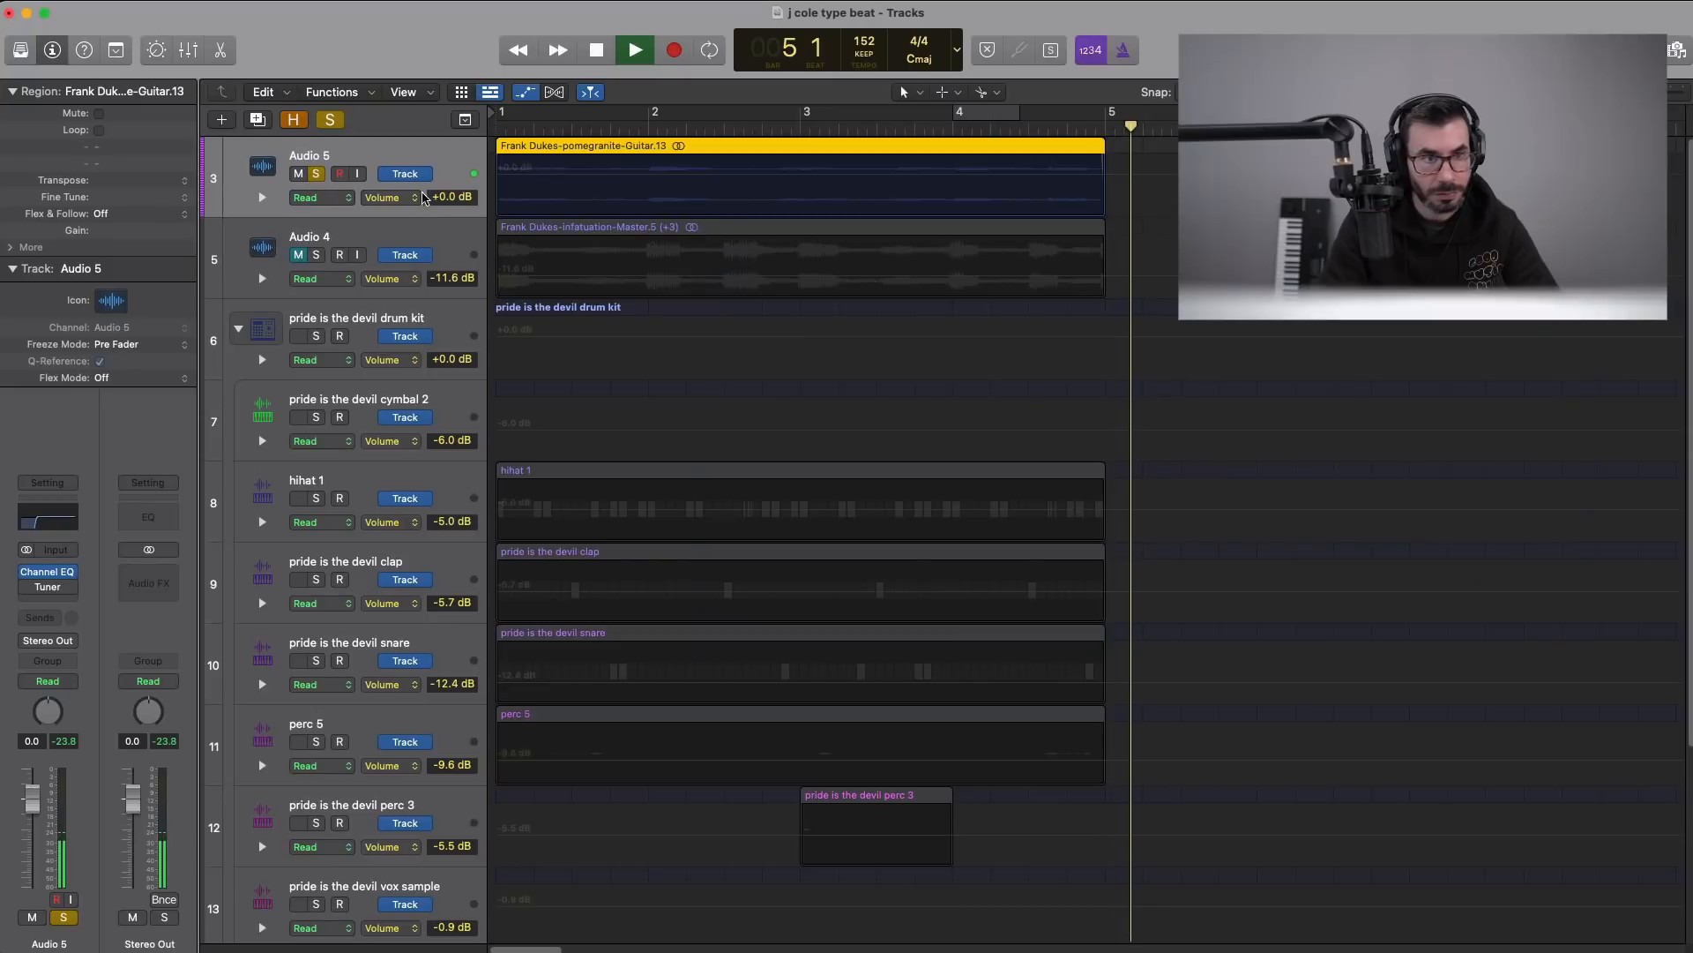
# - Stop playback, restore the cycle over all four bars and hide the track automation
pyautogui.press('space')
pyautogui.press('c')
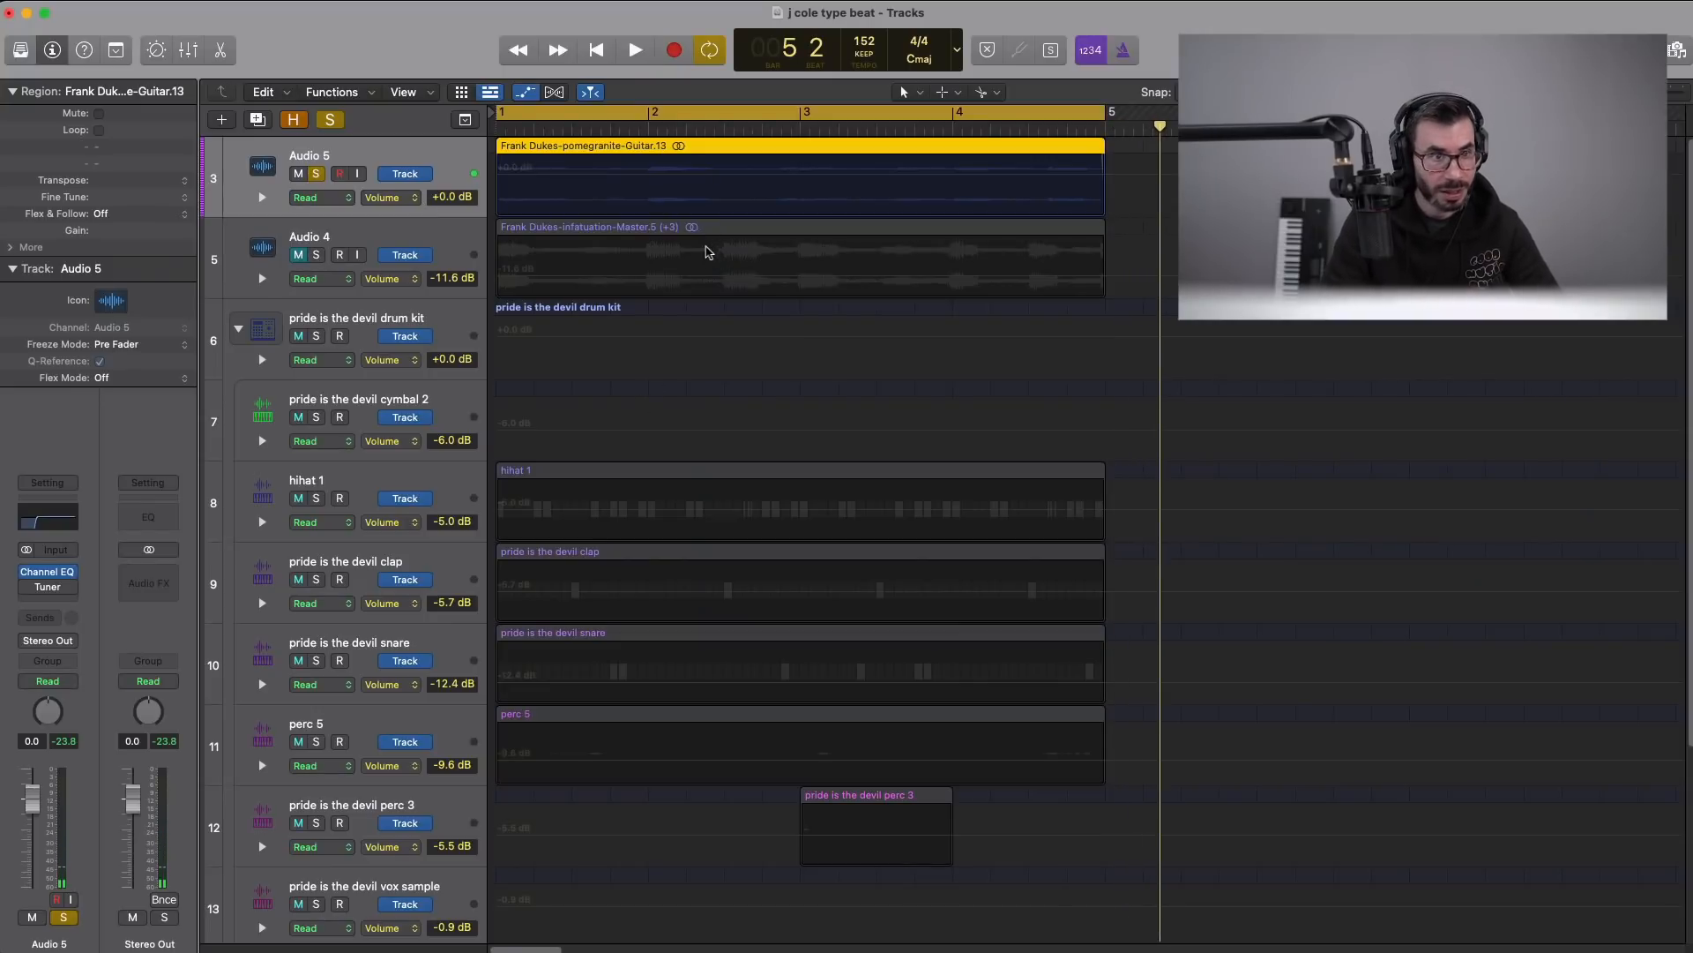
pyautogui.press('a')
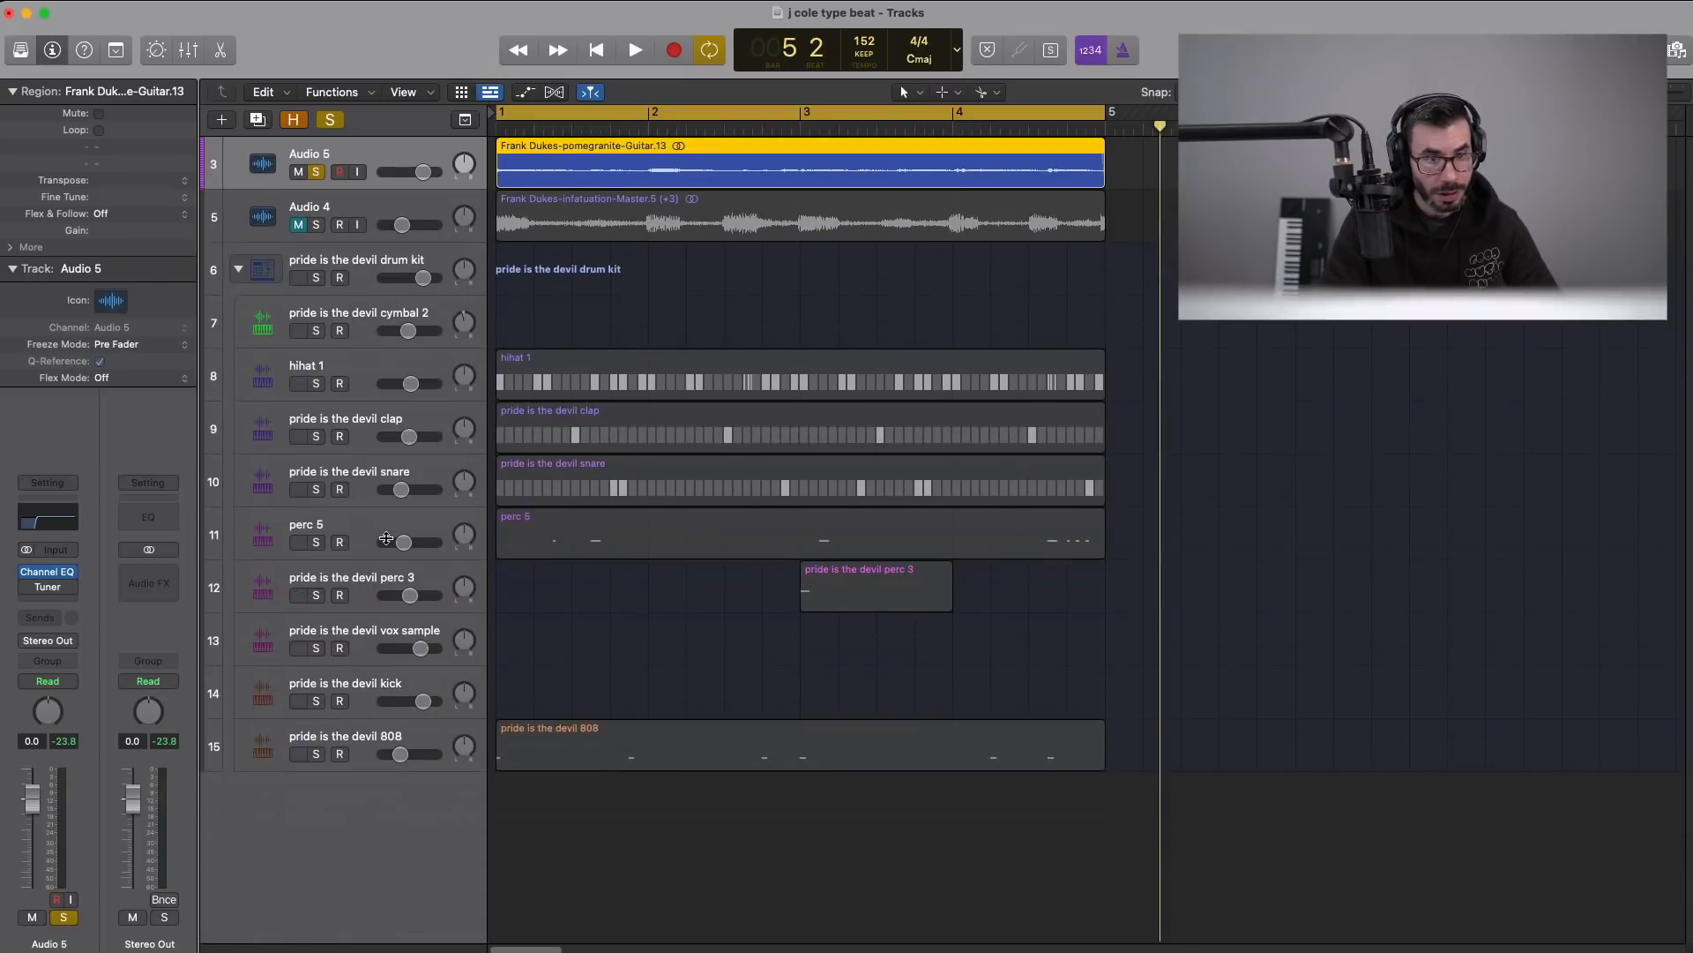
# - Lower the second note of the pride is the devil 808 region to G#0 and audition it with the 808 track soloed
pyautogui.doubleClick(547, 761)
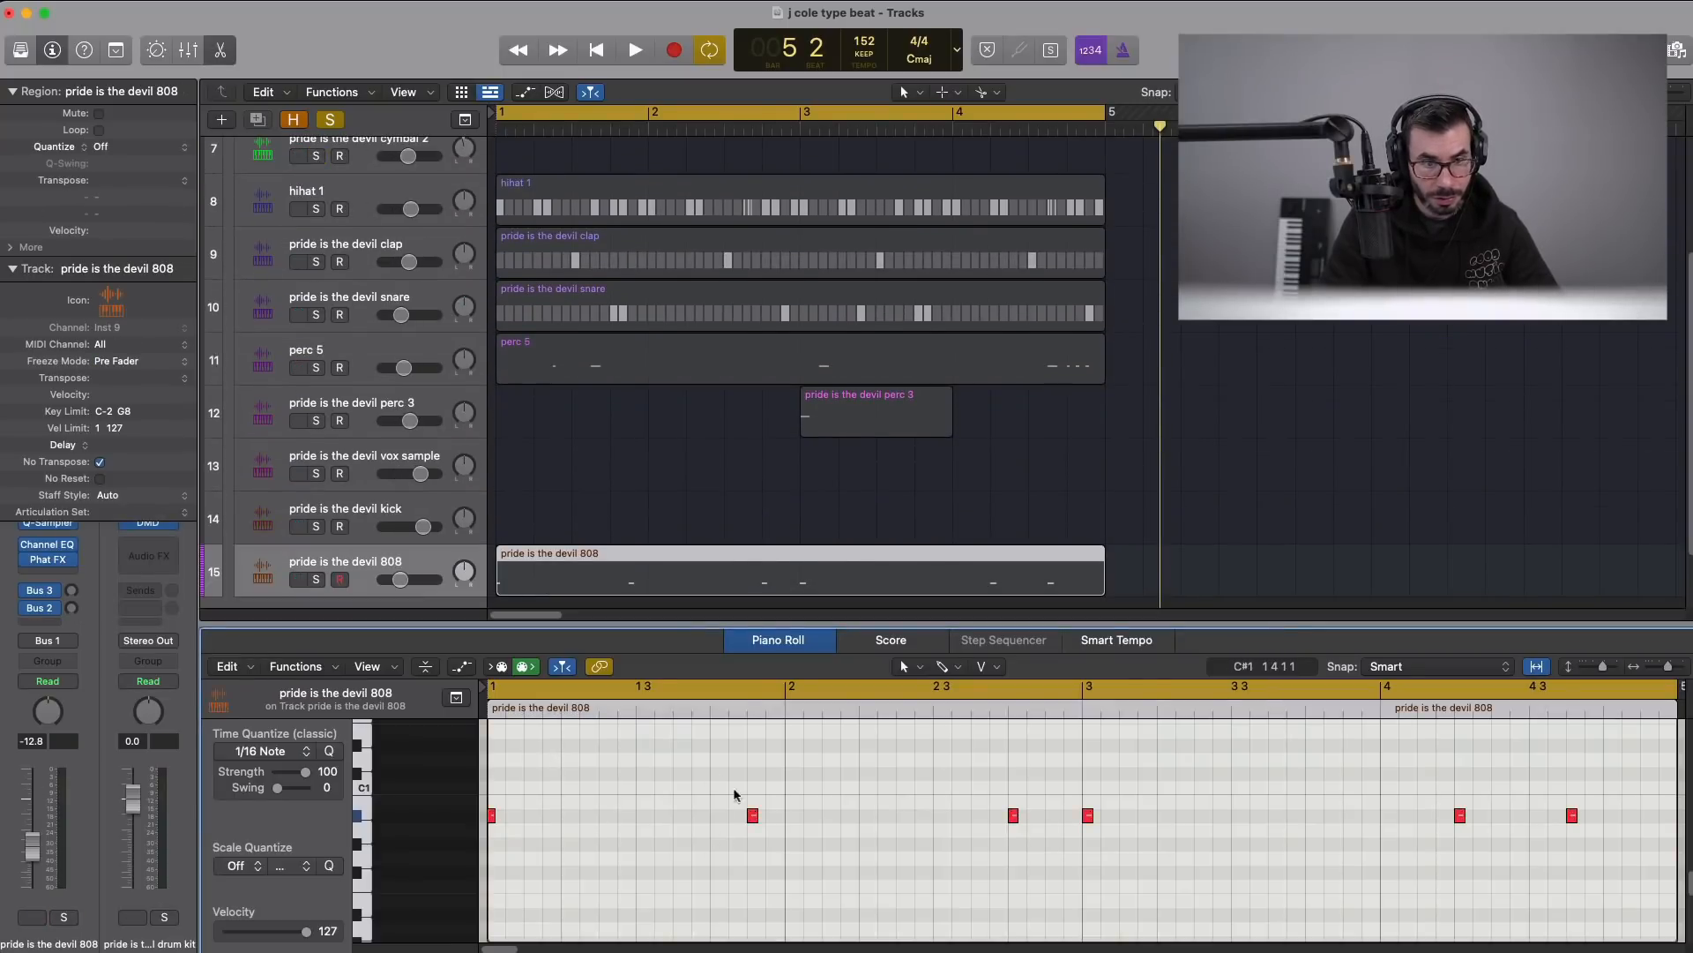
pyautogui.click(753, 815)
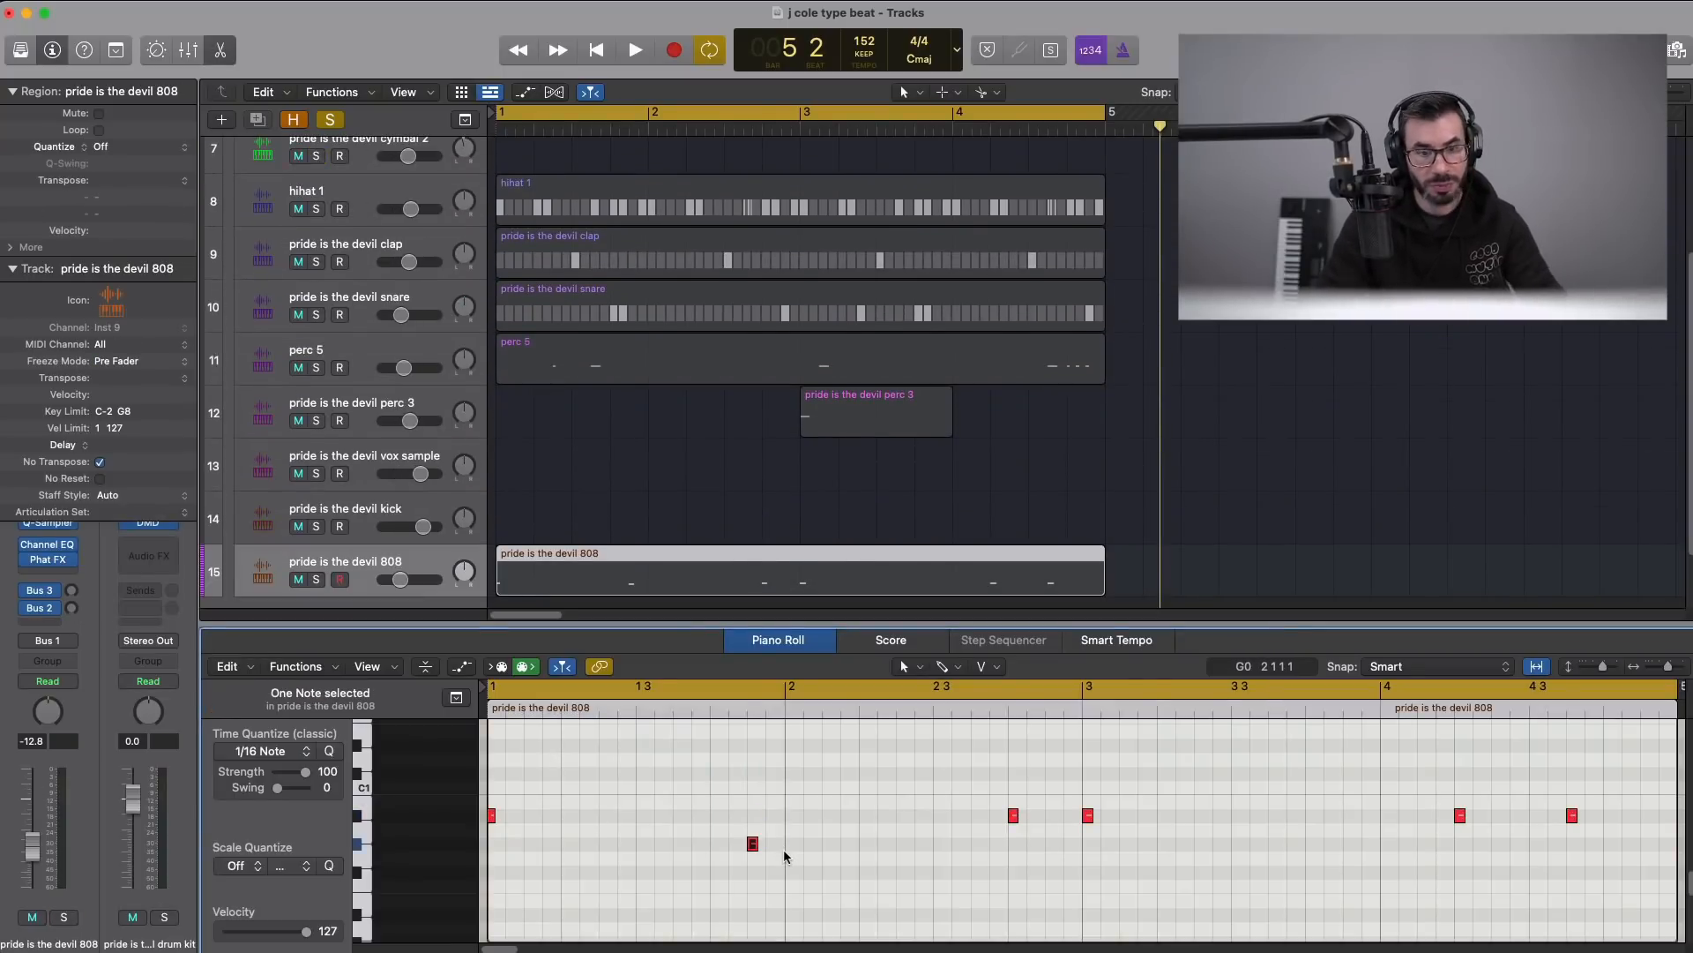
pyautogui.press('space')
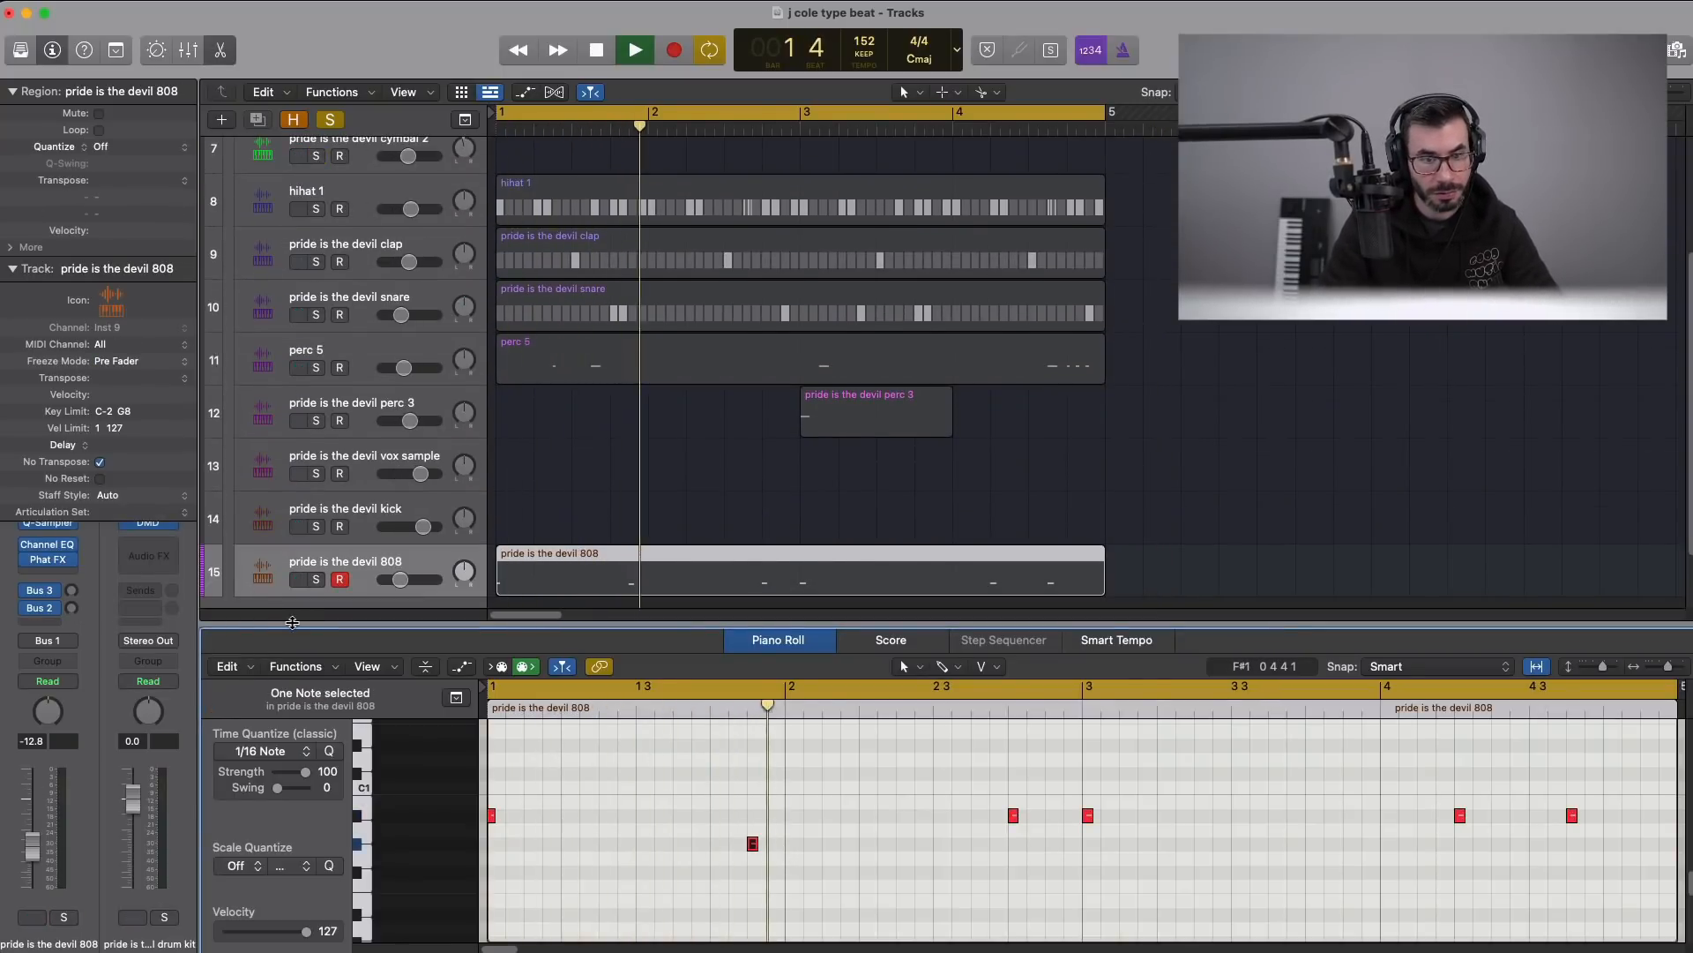
pyautogui.press('space')
pyautogui.click(316, 580)
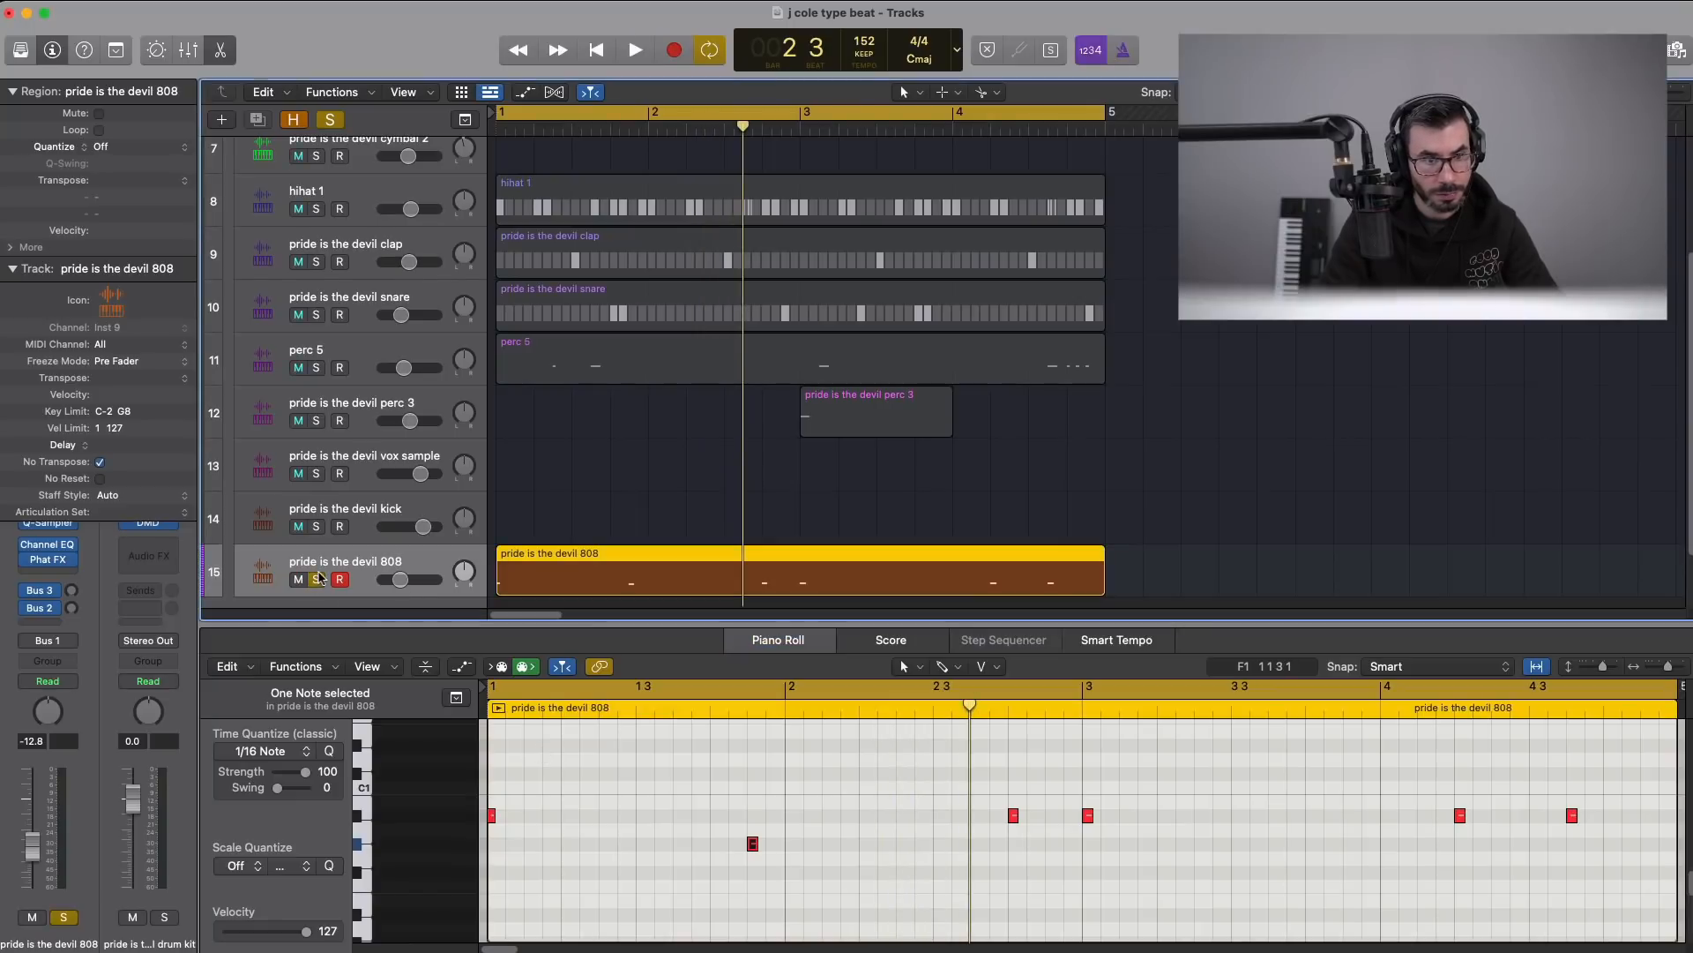
pyautogui.press('space')
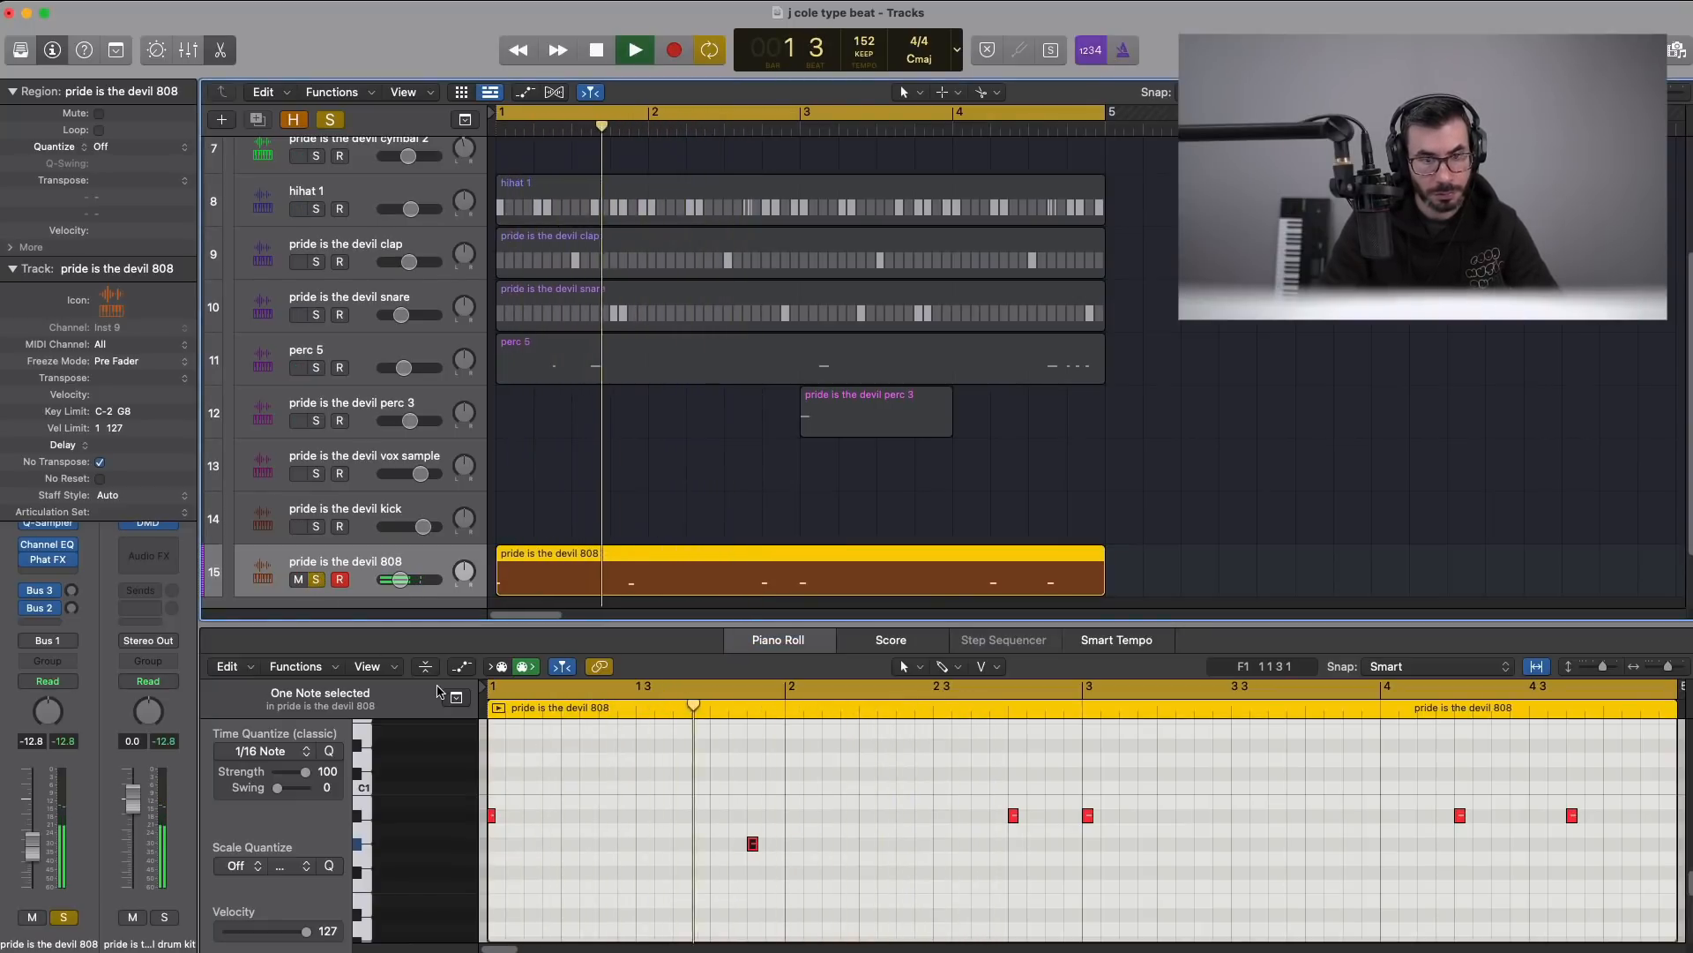
pyautogui.press('space')
# - Move the G#0 808 note to the start of bar 2, removing the trial note drawn there, and play it back
pyautogui.keyDown('super'); pyautogui.click(789, 846); pyautogui.keyUp('super')
pyautogui.moveTo(744, 800); pyautogui.dragTo(737, 891)
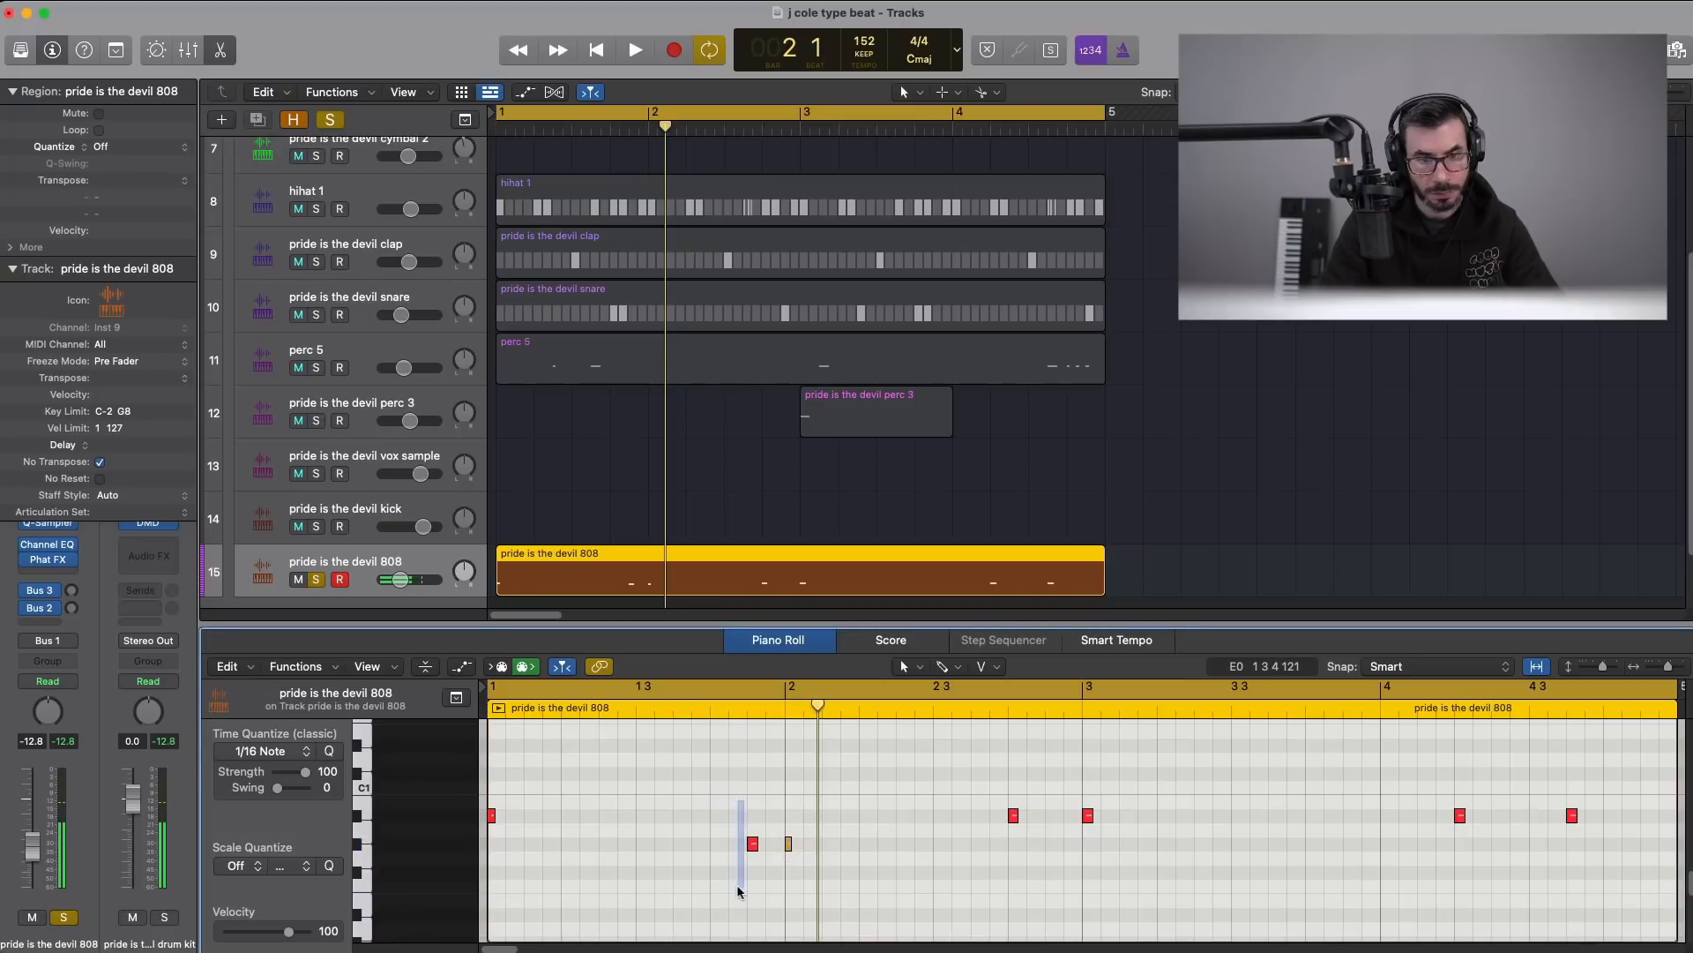
pyautogui.moveTo(815, 821); pyautogui.dragTo(787, 849)
pyautogui.press('Delete')
pyautogui.press('space')
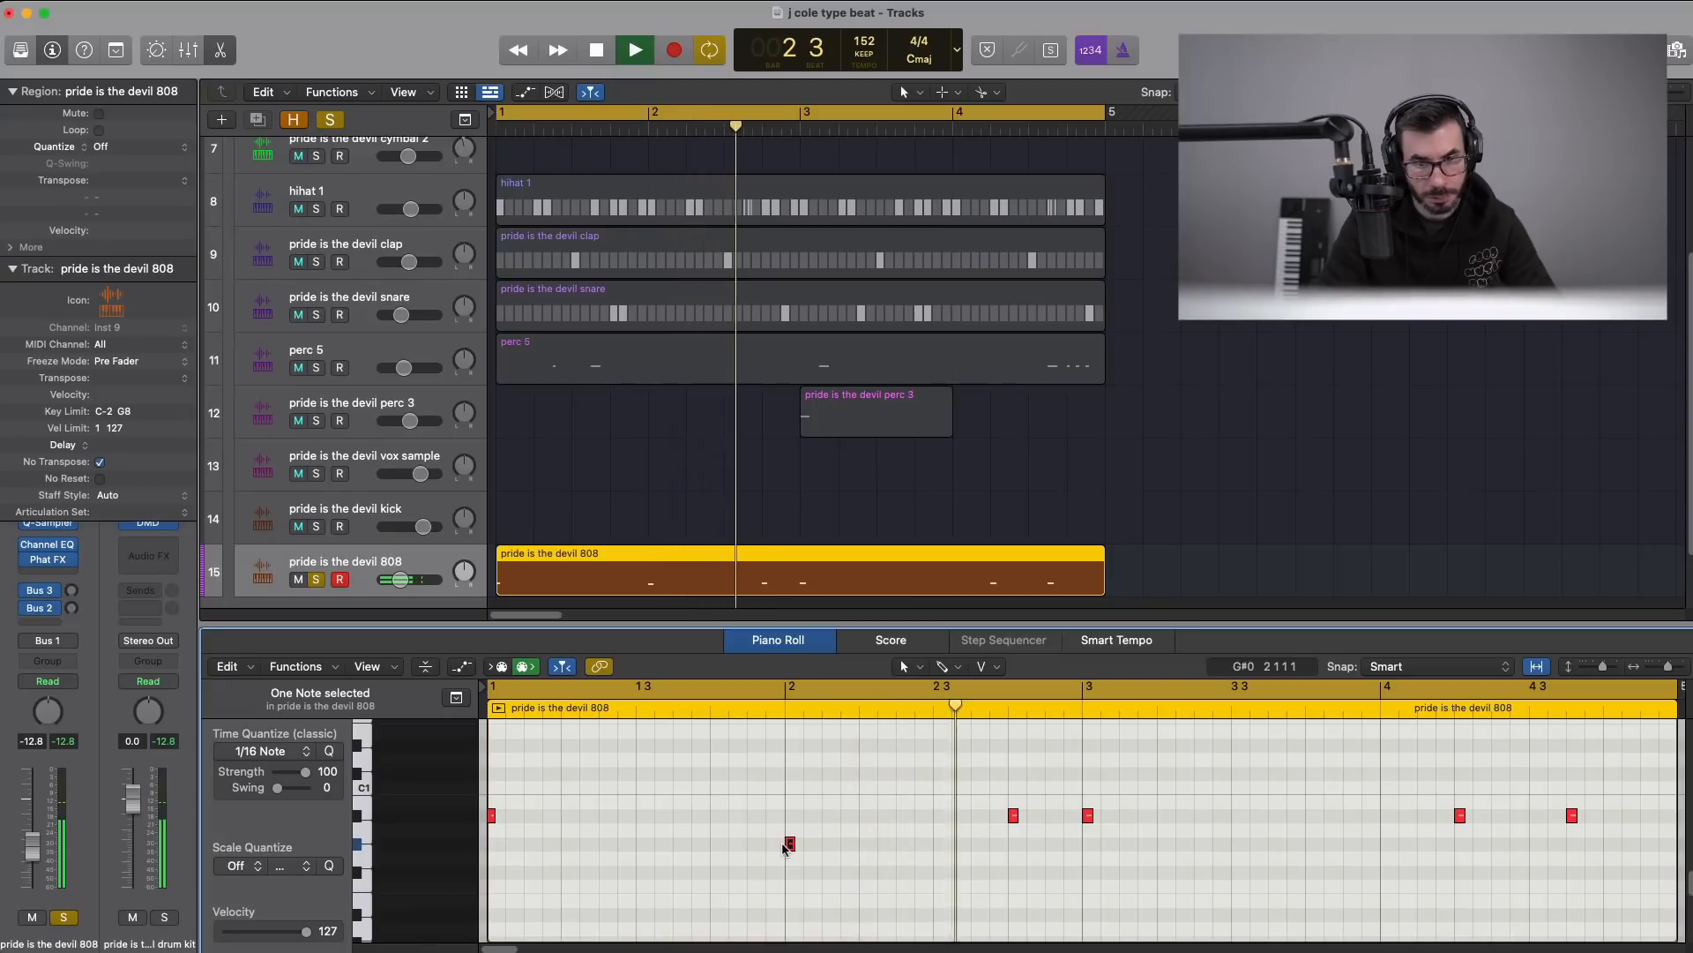
pyautogui.press('space')
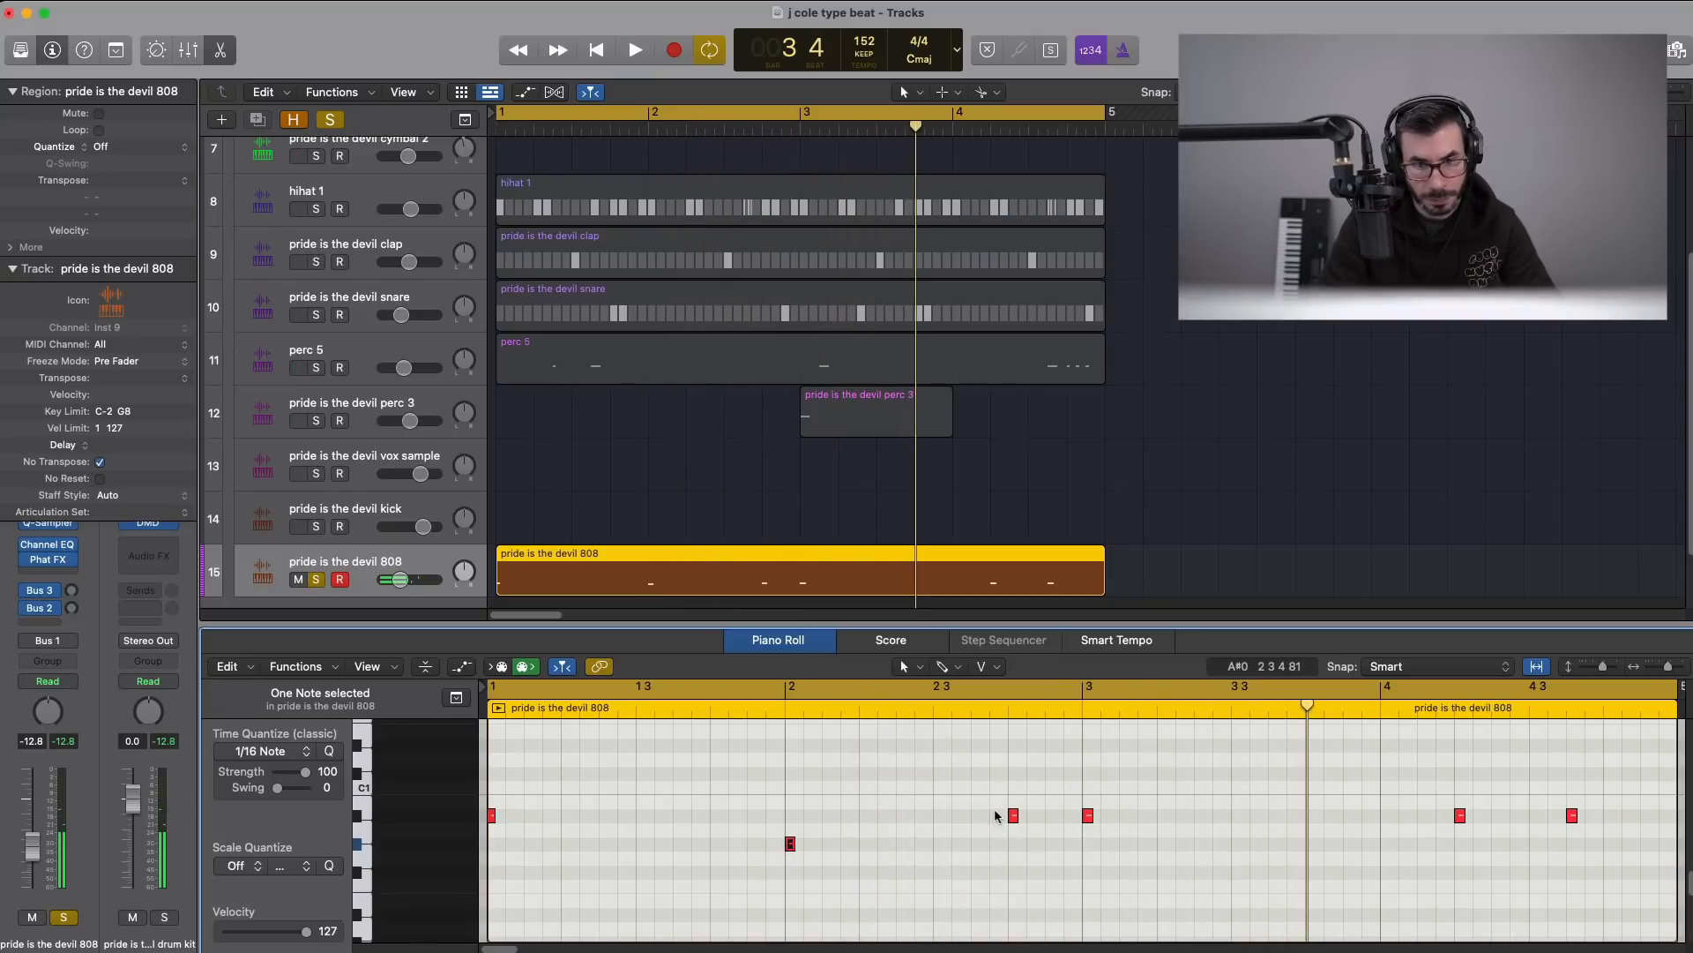
# - Lower the 808 note just before bar 3 to G#0, add another note in bar 4's last beat, and audition the line
pyautogui.moveTo(1013, 820); pyautogui.dragTo(1012, 848)
pyautogui.press('space')
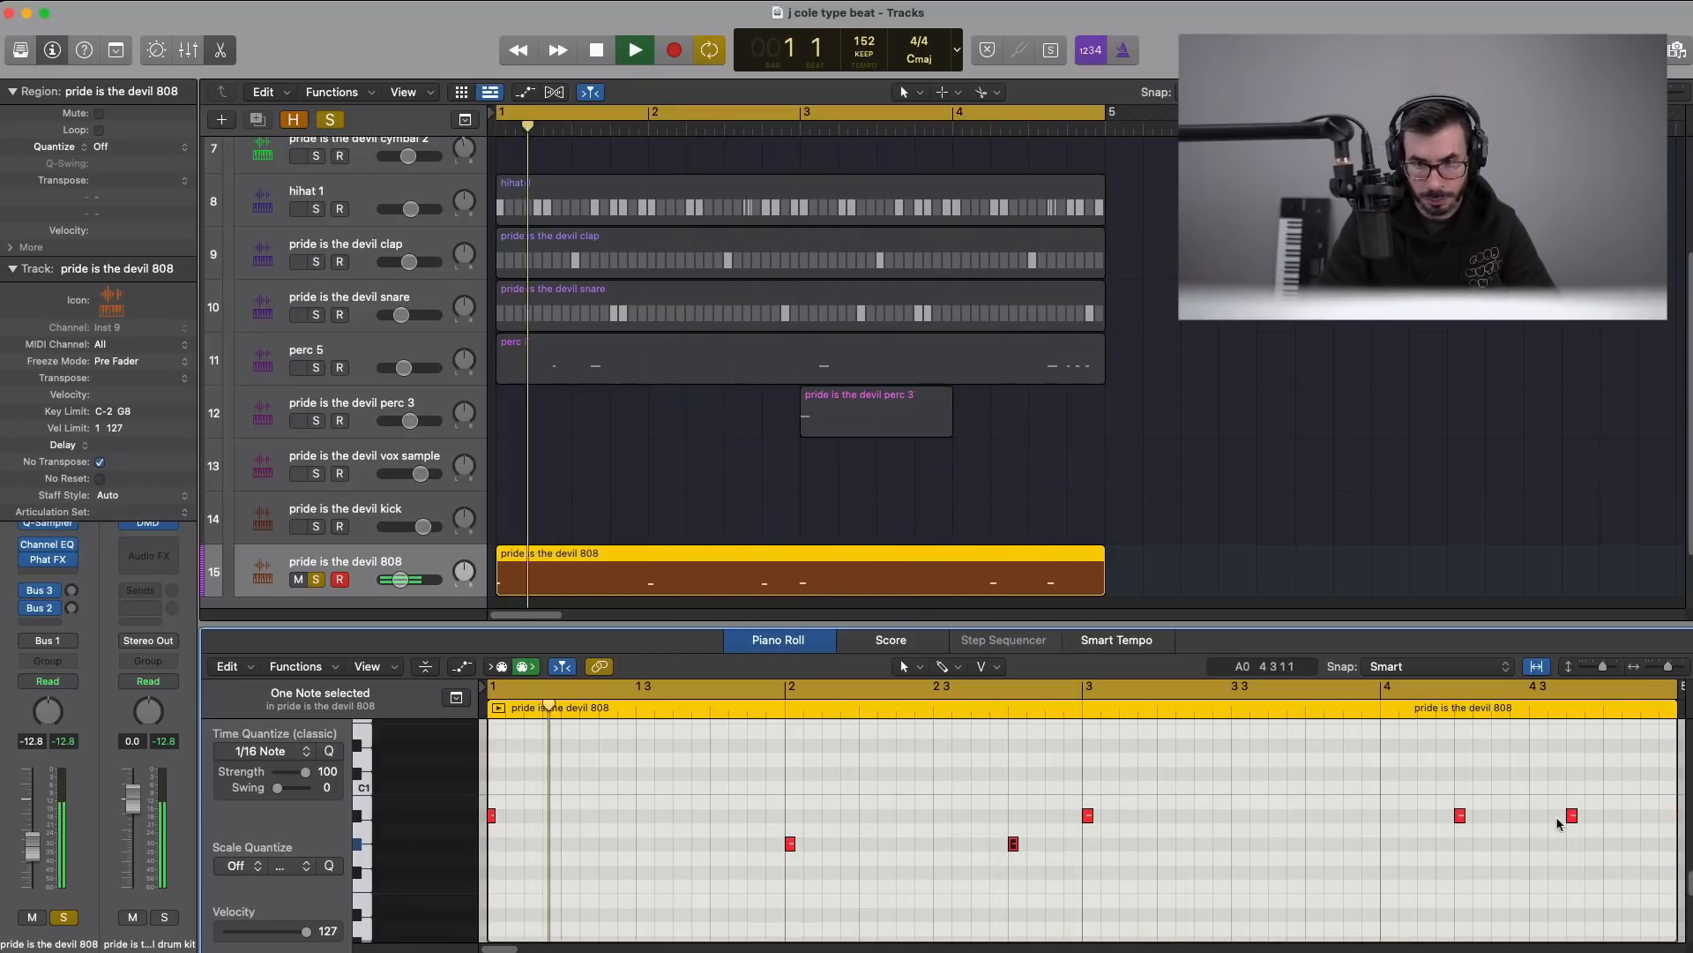
pyautogui.press('space')
pyautogui.press('space')
# - Release the soloed tracks, lower the clap to -12.4 dB, and set perc 5 to -14.4 dB panned +10
pyautogui.press('e')
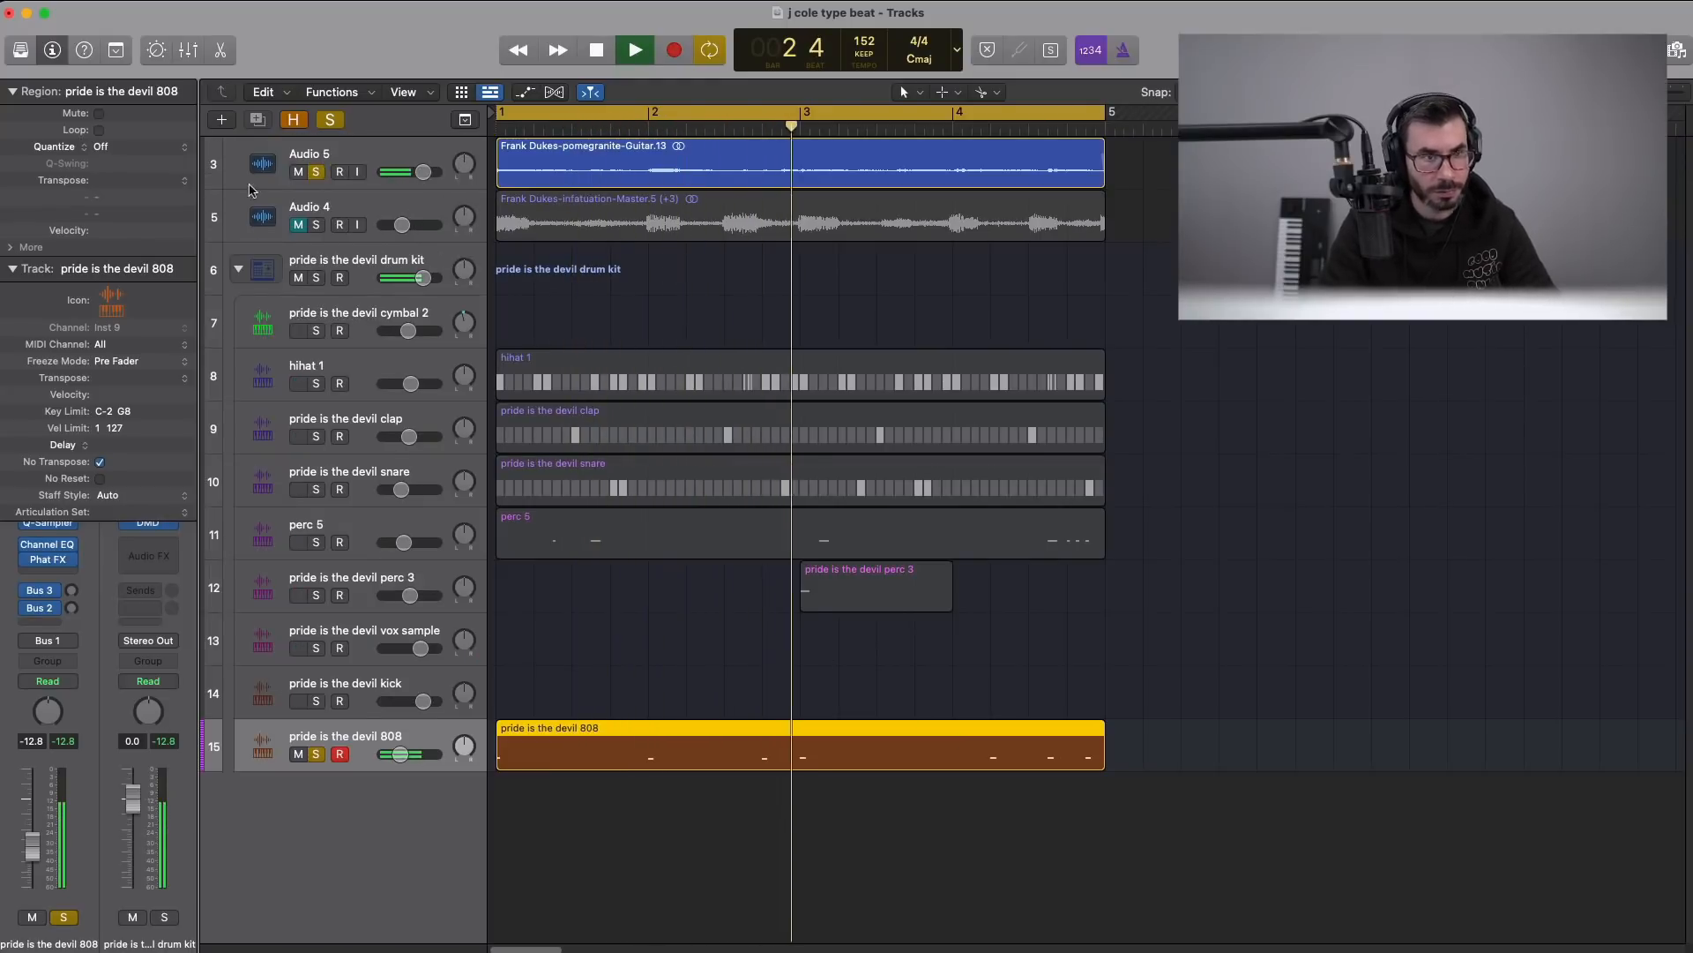
pyautogui.click(316, 755)
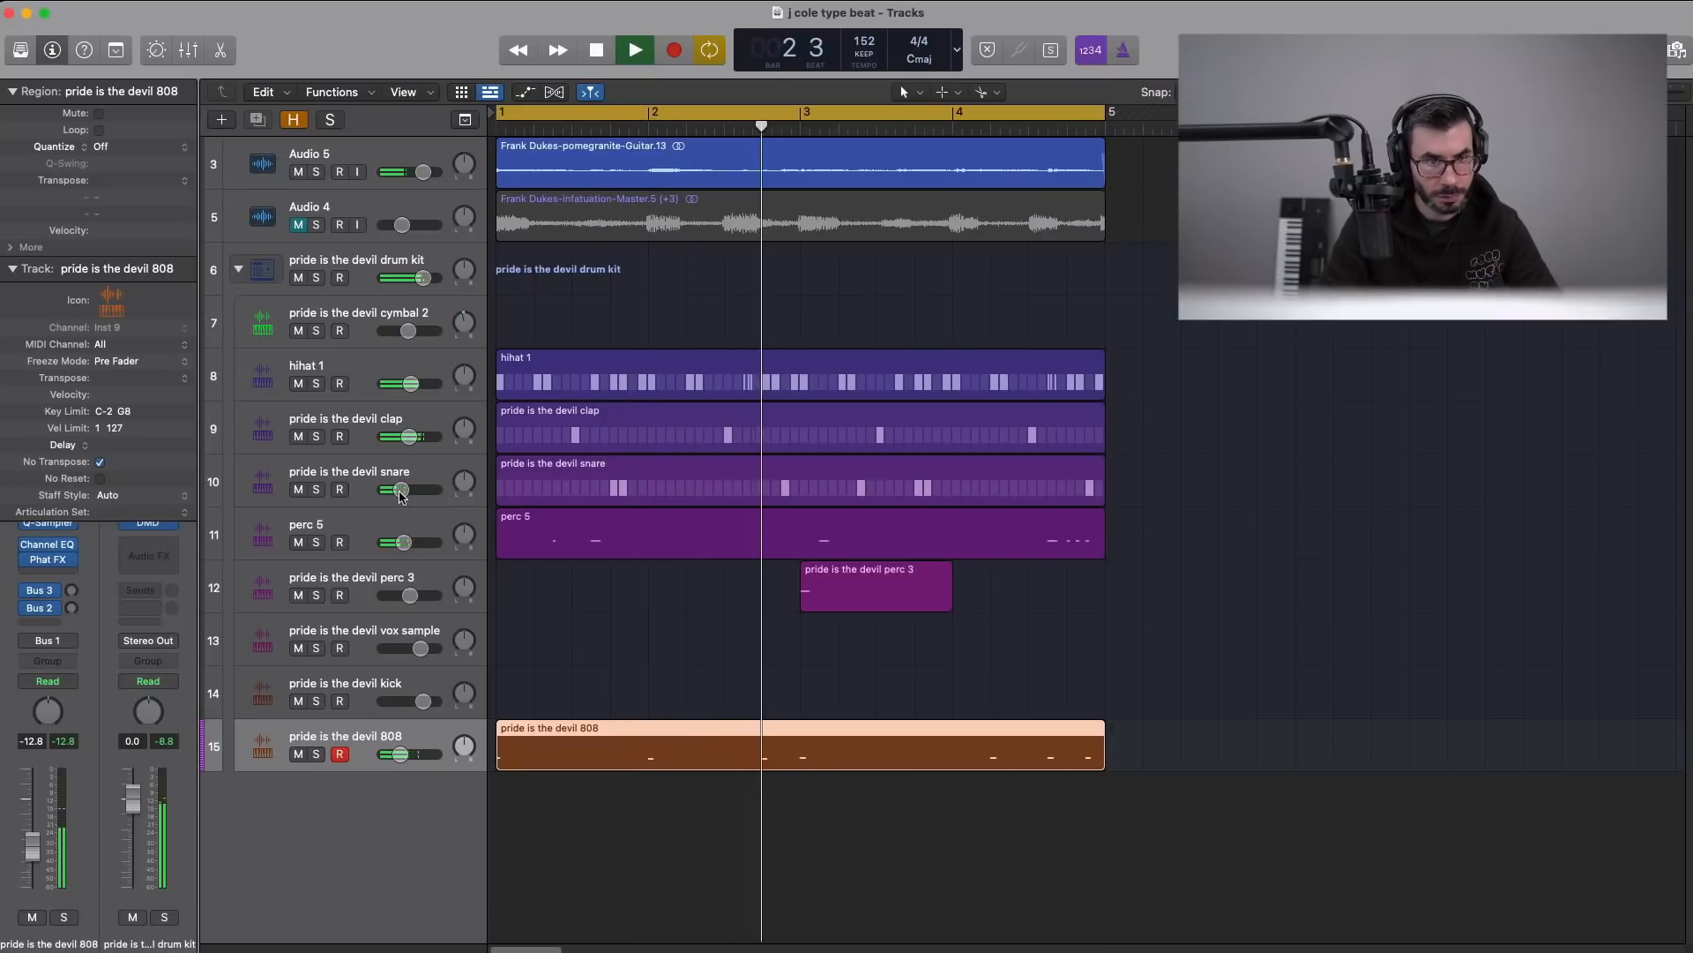
pyautogui.moveTo(410, 437); pyautogui.dragTo(464, 414)
# - Create a pattern region on the kick track, activate its first step, and extend the pattern to 64 steps
pyautogui.rightClick(511, 698)
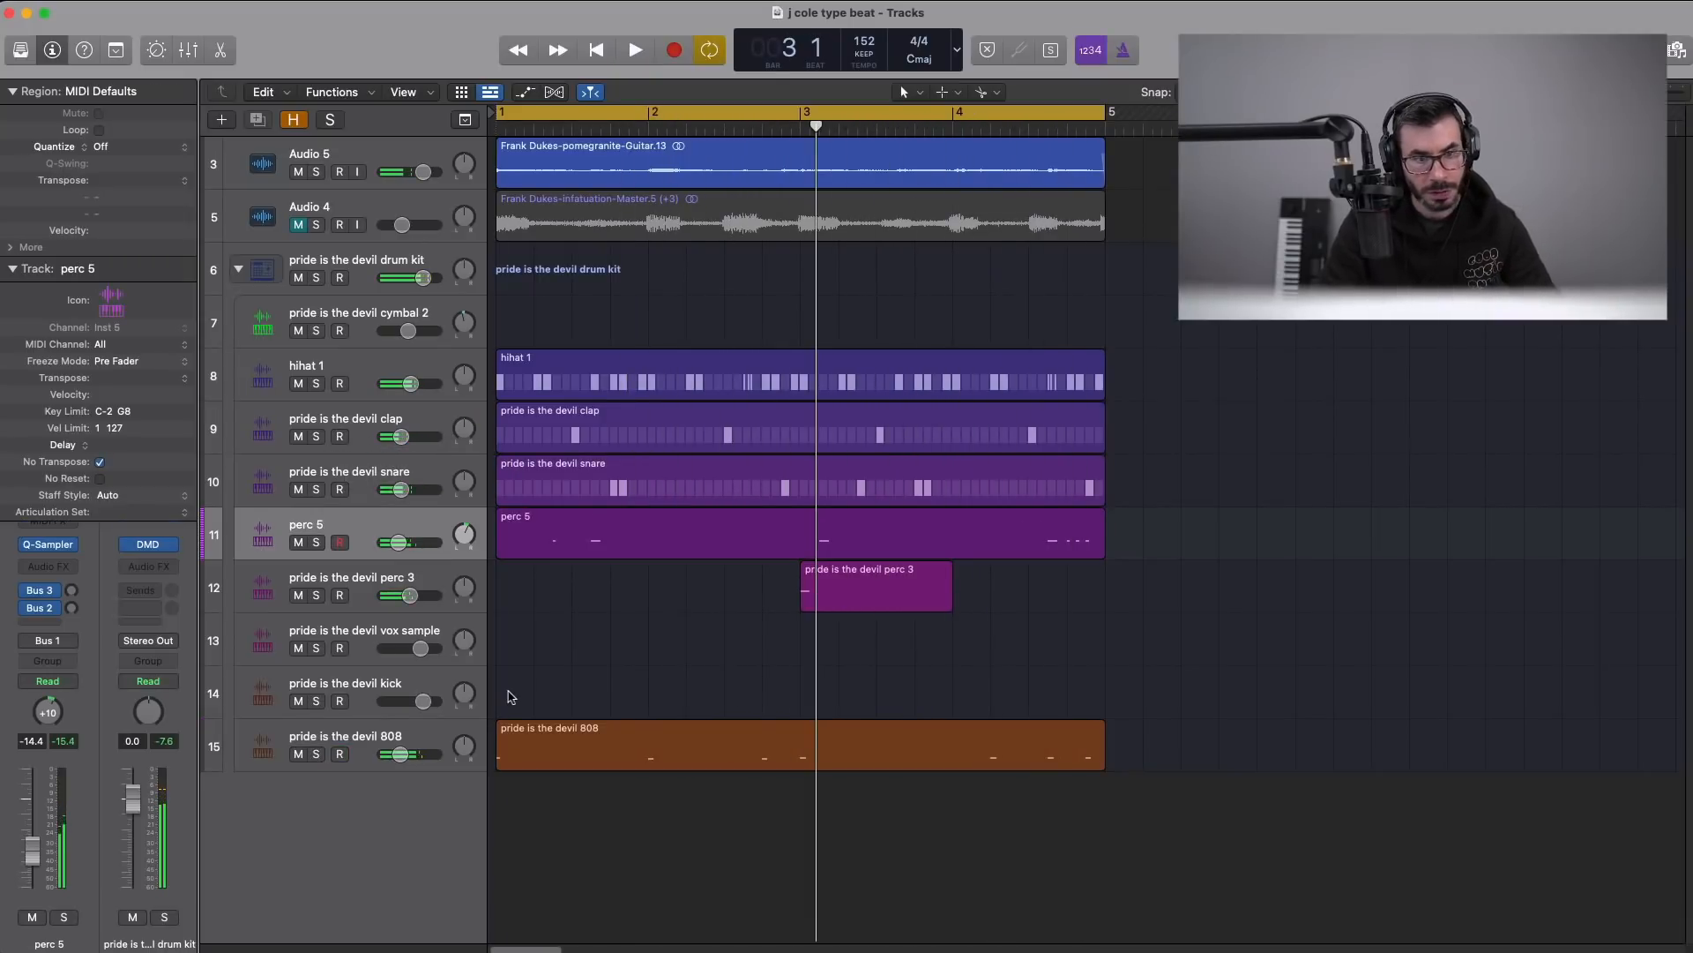
pyautogui.doubleClick(662, 711)
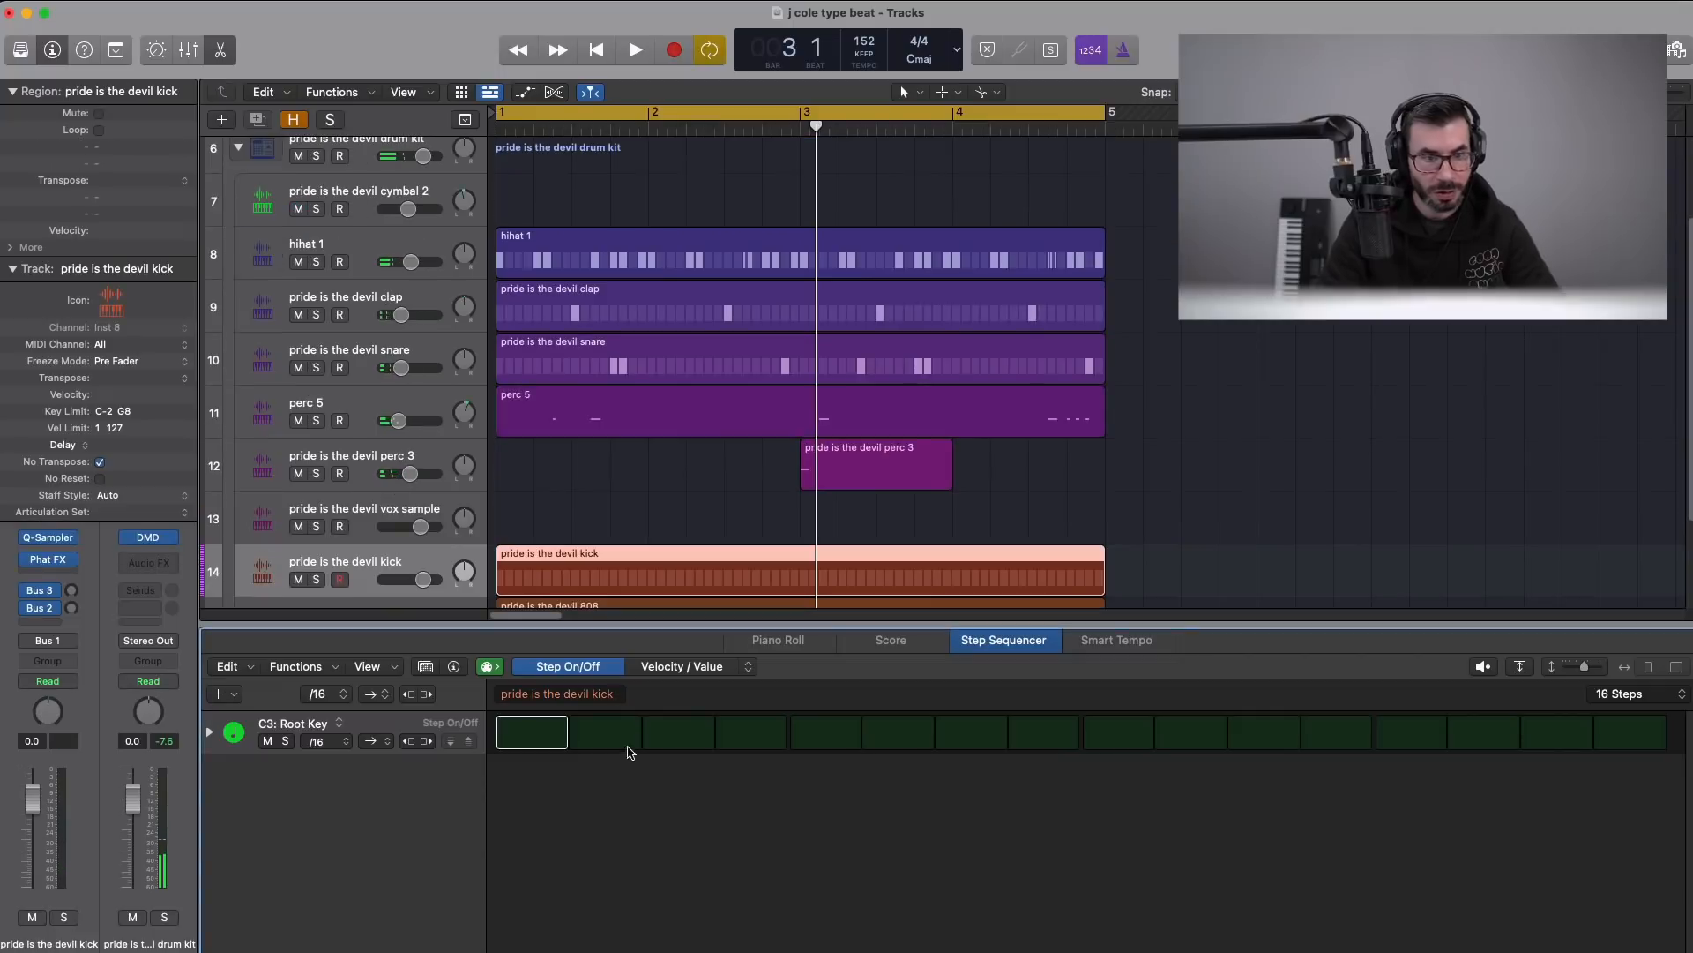
pyautogui.click(538, 734)
pyautogui.press('space')
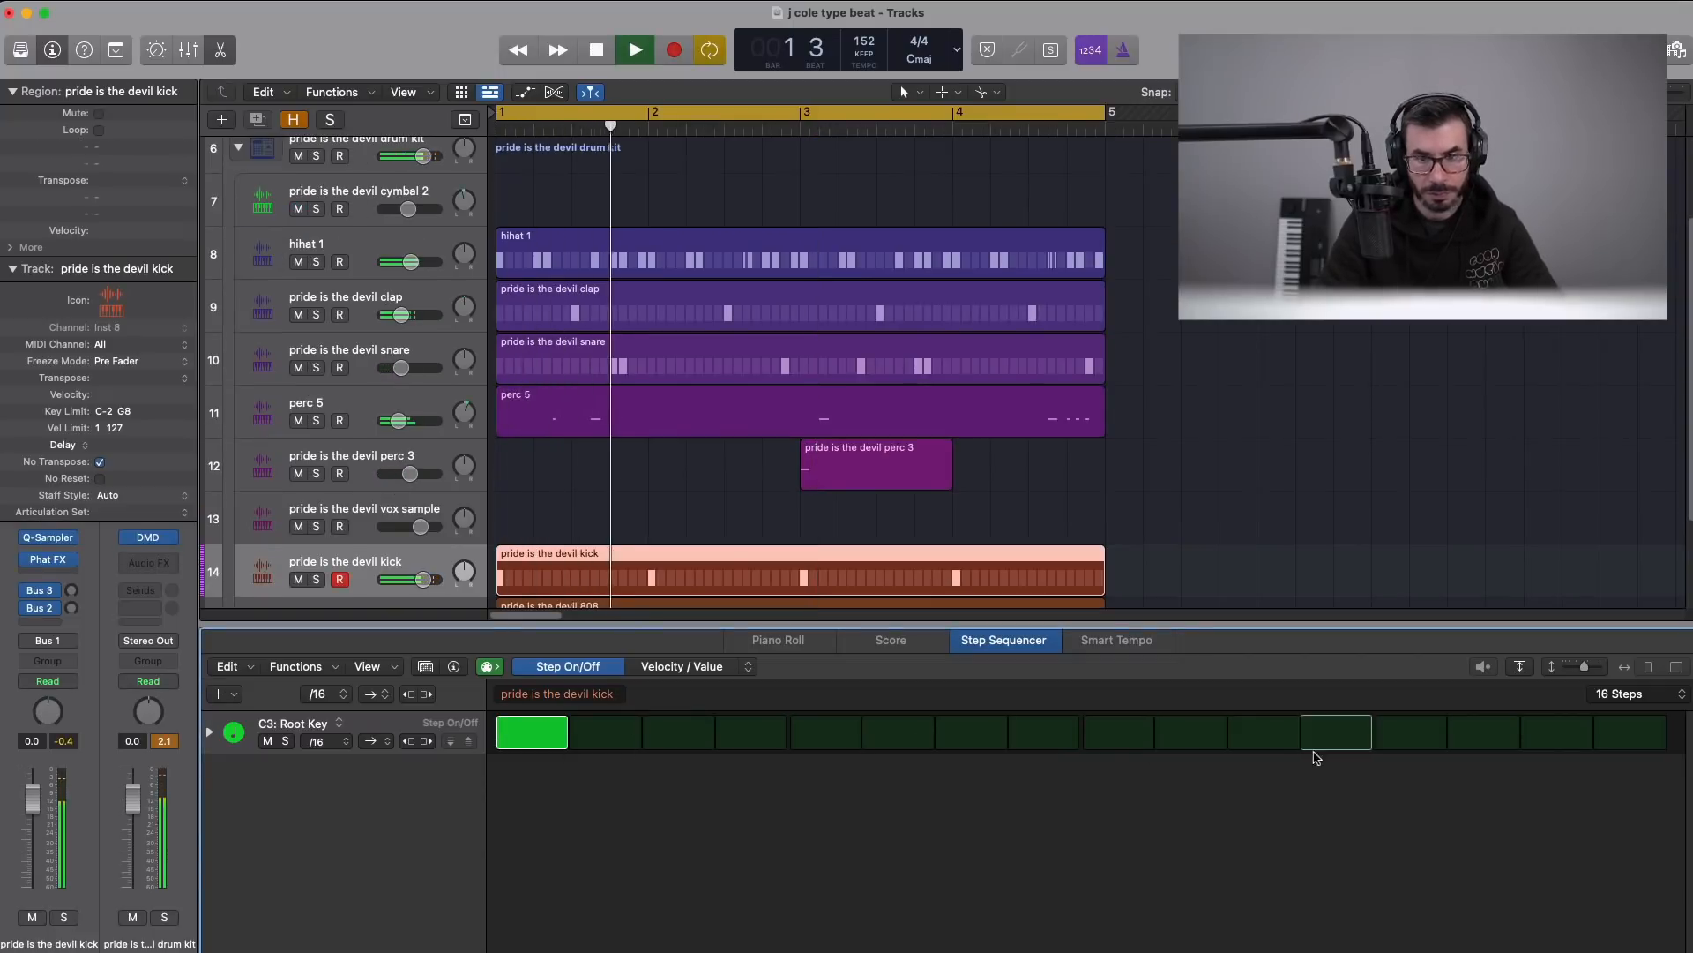
pyautogui.click(1628, 693)
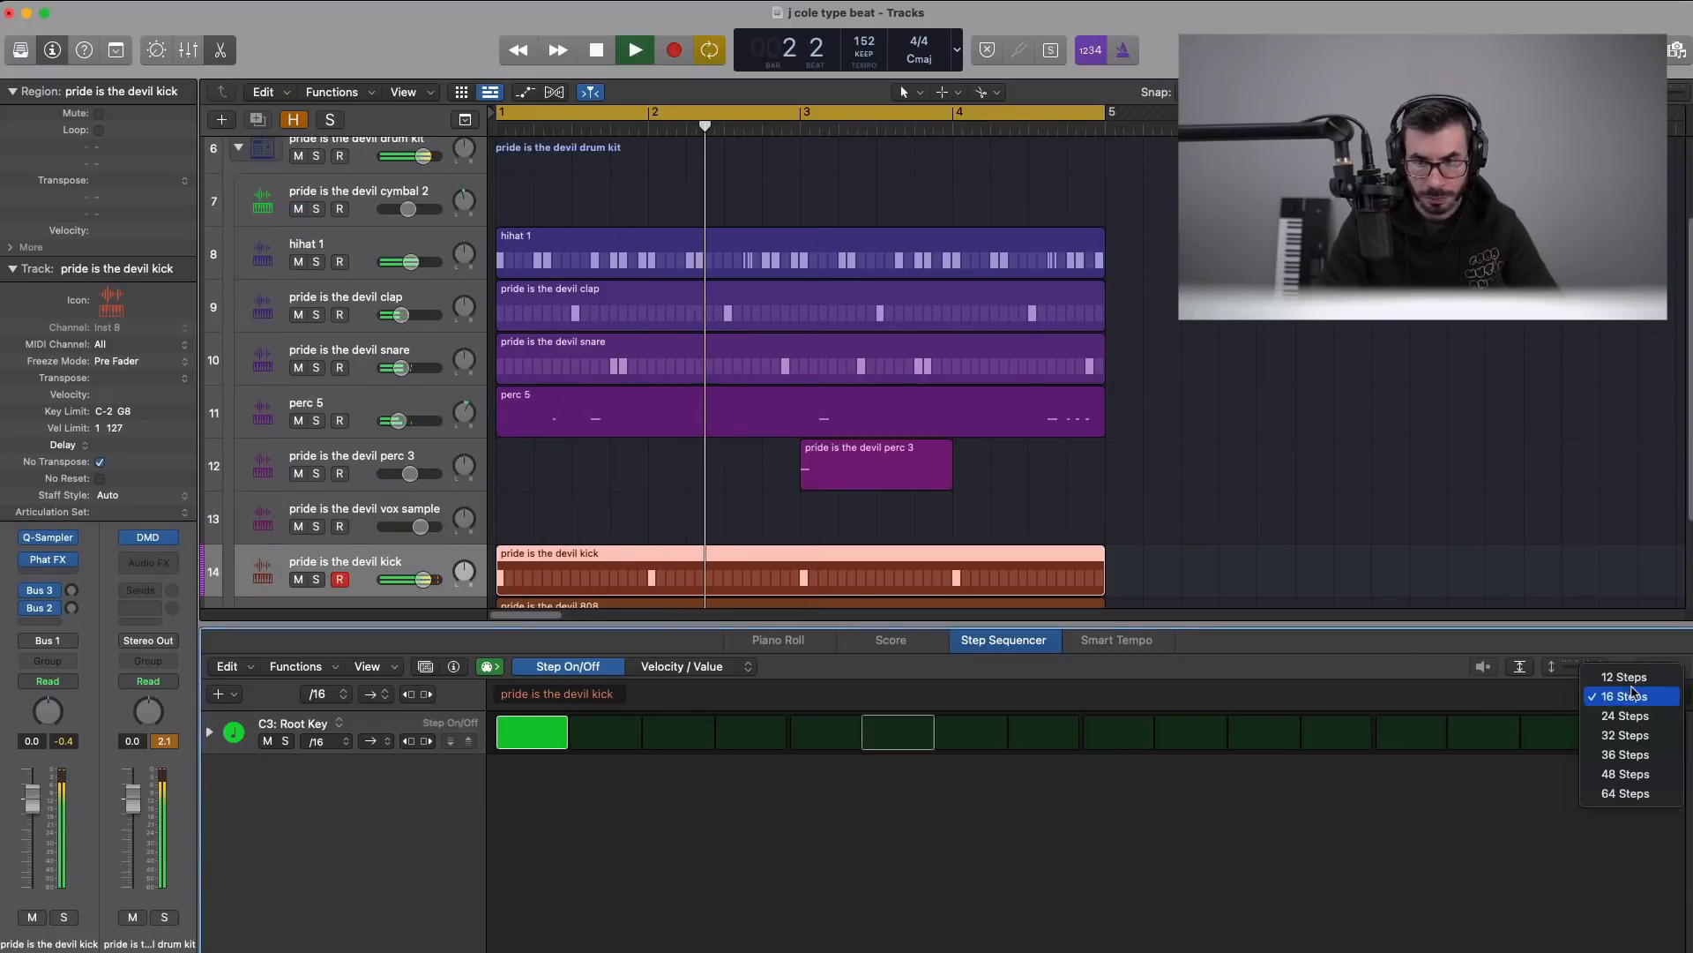
pyautogui.click(1625, 793)
# - Clear step 17 of the kick pattern and add kicks on steps 25 and 29 during playback
pyautogui.click(1092, 732)
pyautogui.press('space')
pyautogui.click(1044, 695)
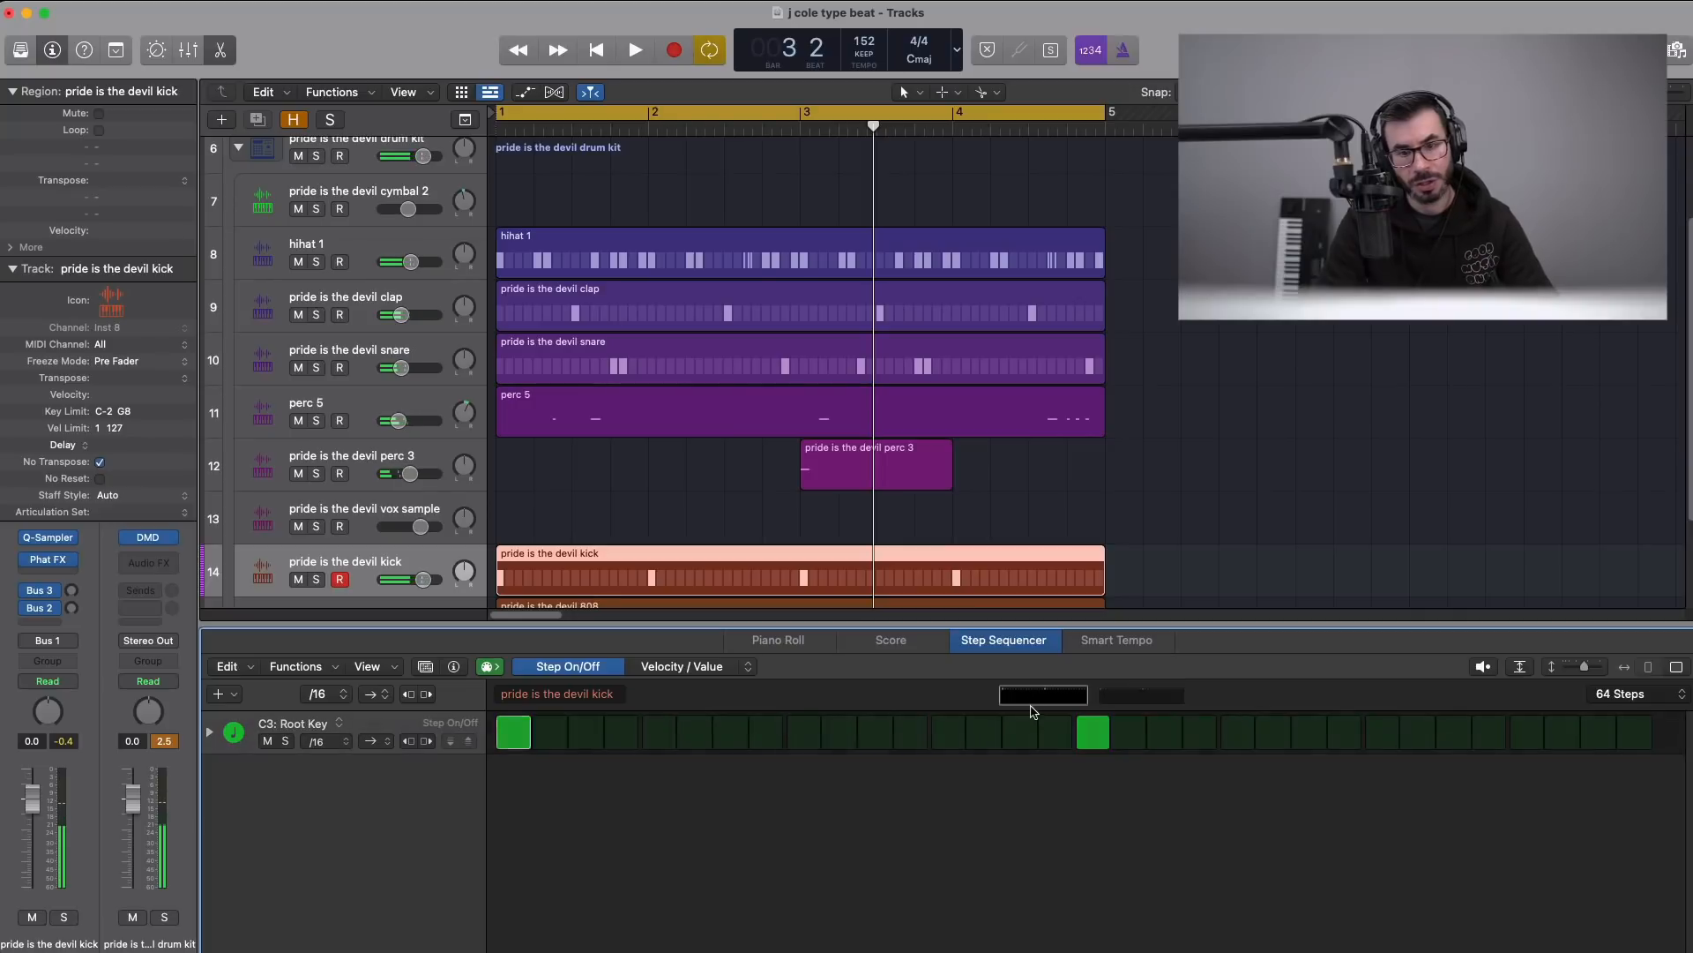
pyautogui.press('space')
pyautogui.click(1093, 732)
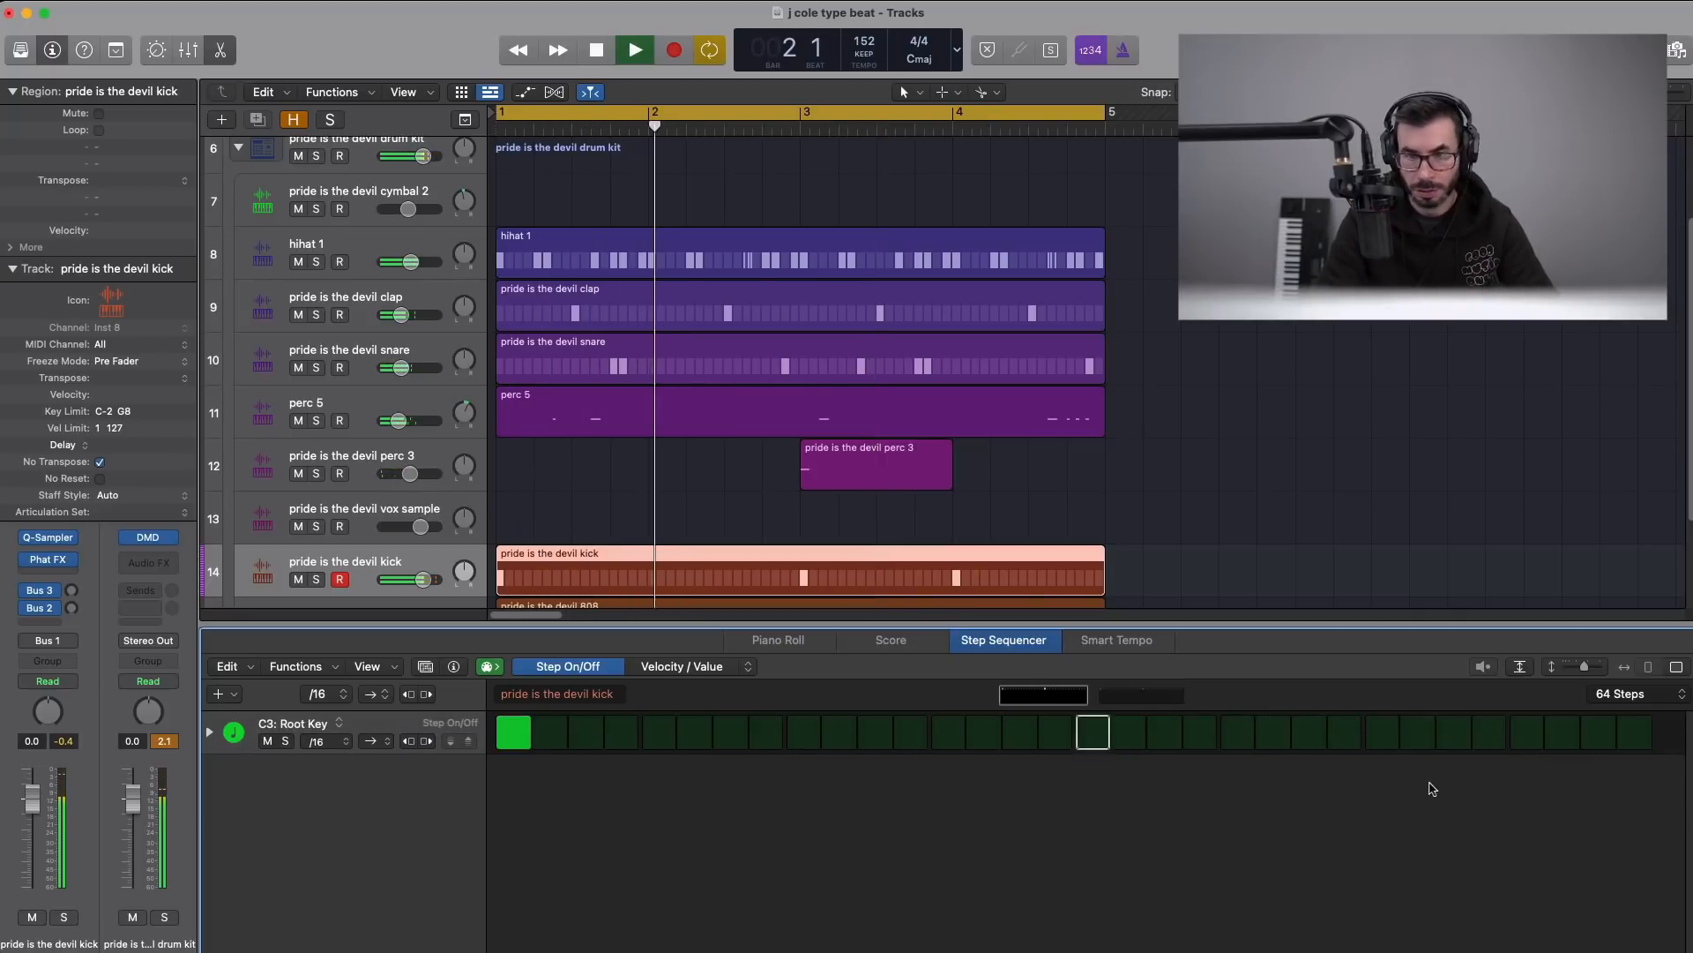
pyautogui.click(1384, 733)
pyautogui.click(1529, 734)
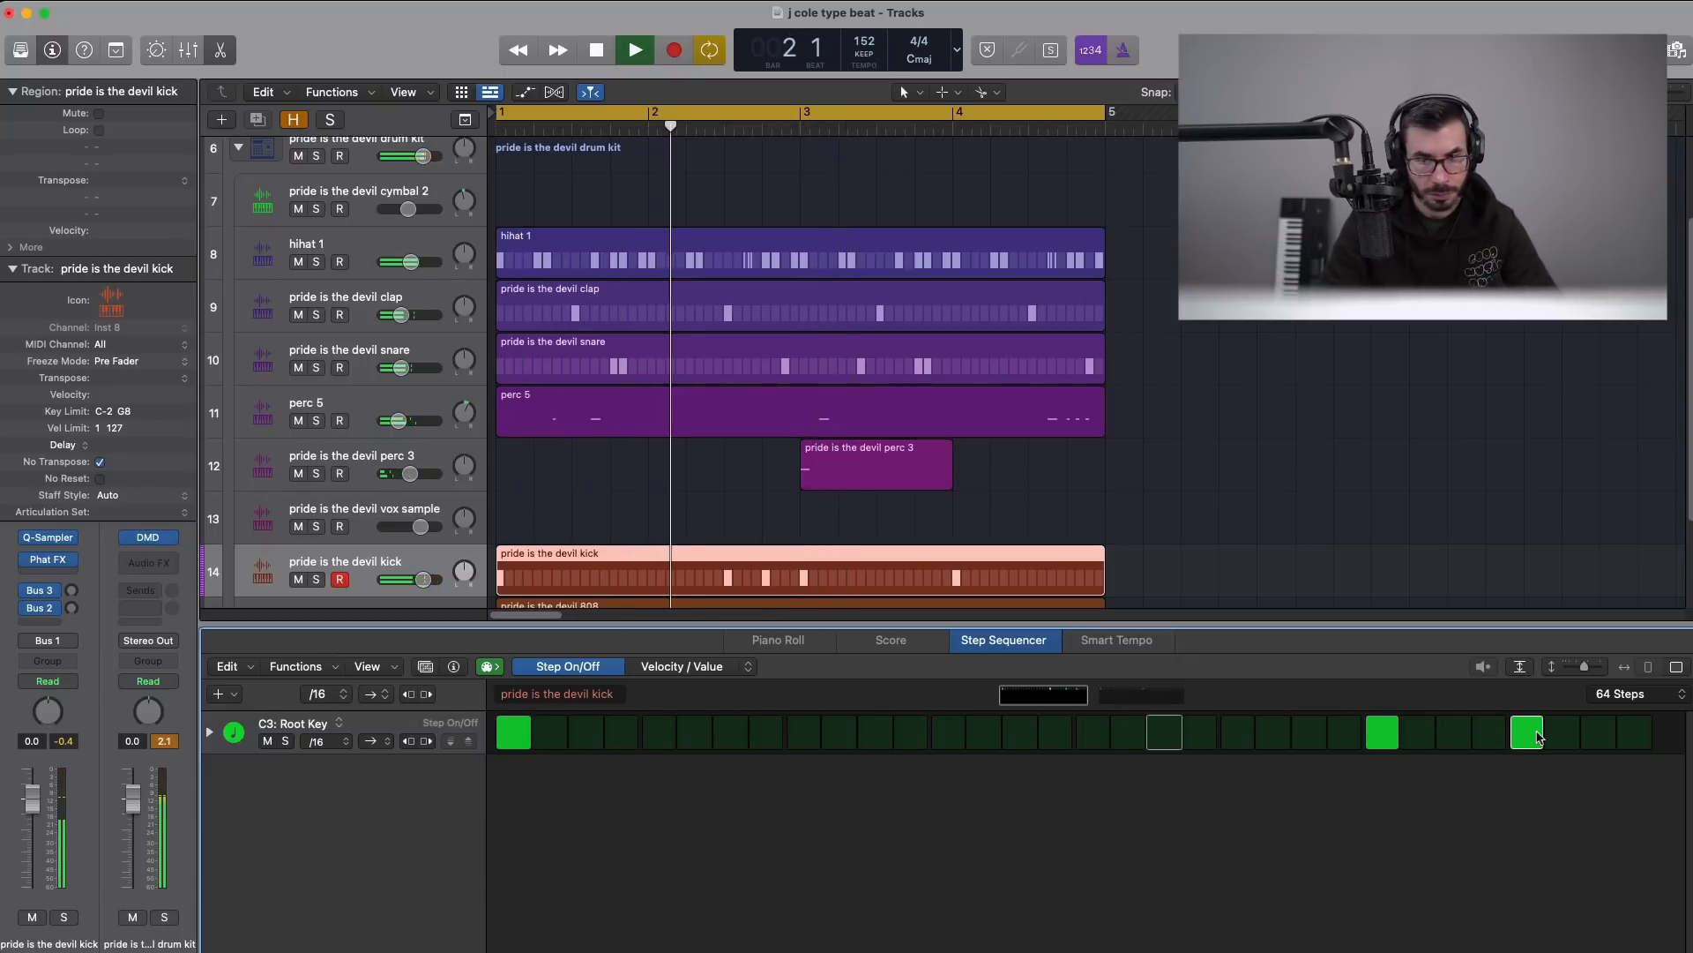
# - In the second half of the kick pattern, add a hit on step 47 with a note repeat of 4 and play it
pyautogui.click(1113, 694)
pyautogui.press('space')
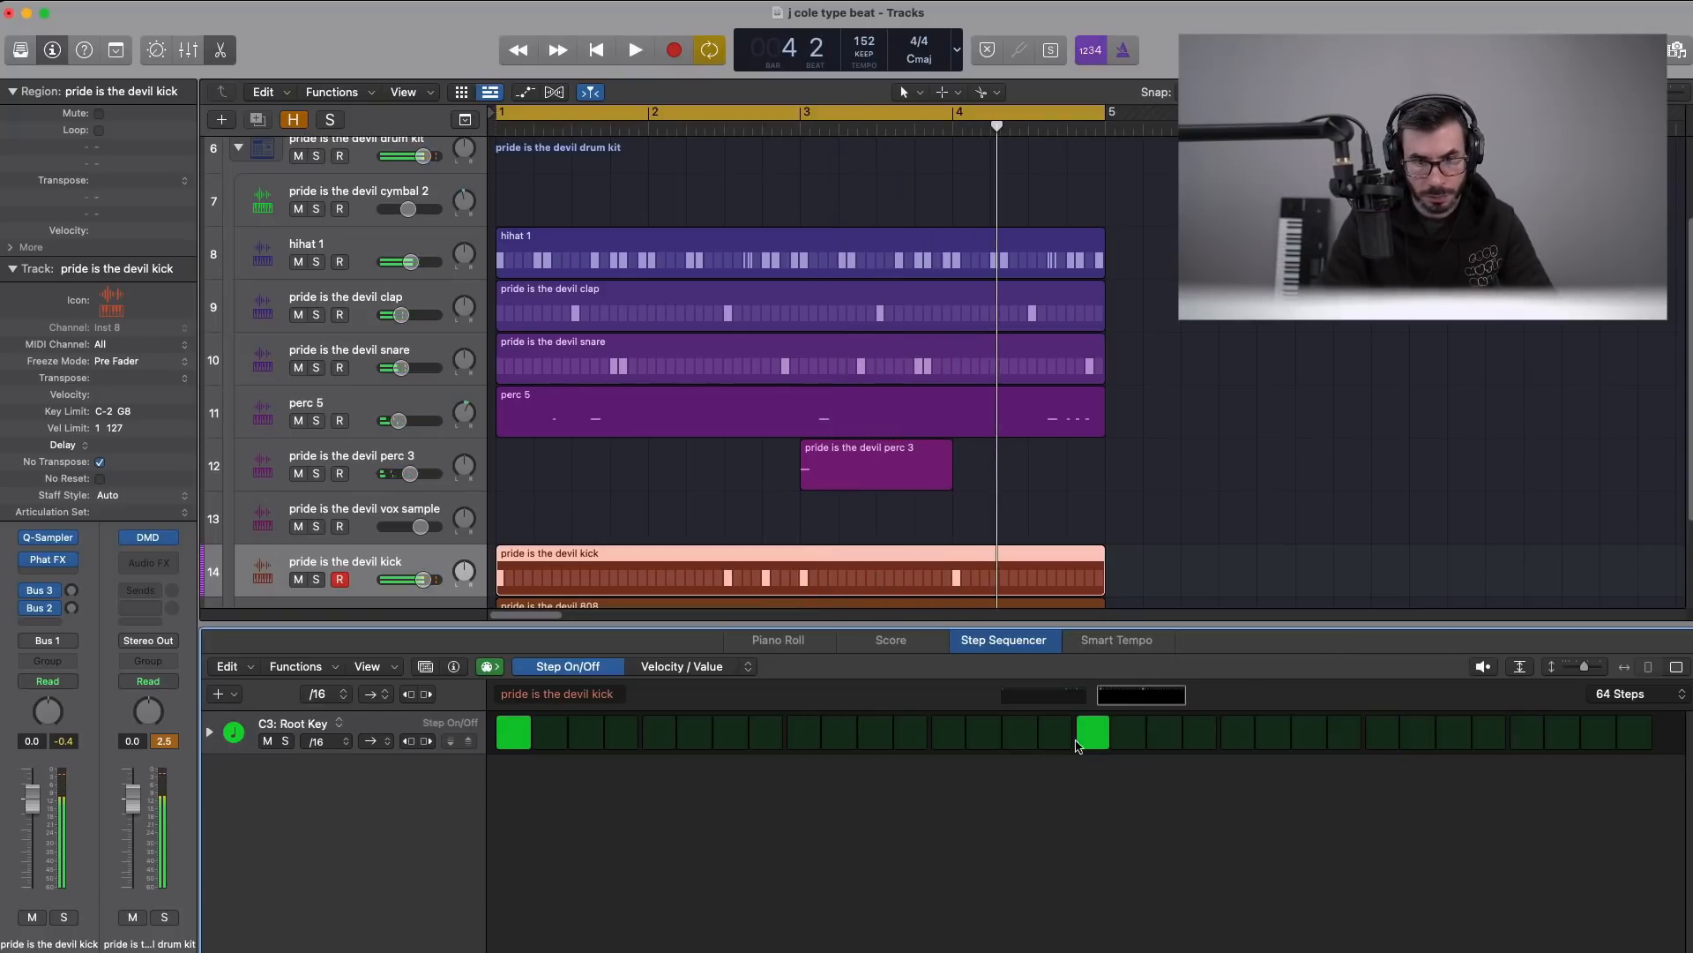
pyautogui.click(745, 667)
pyautogui.click(767, 785)
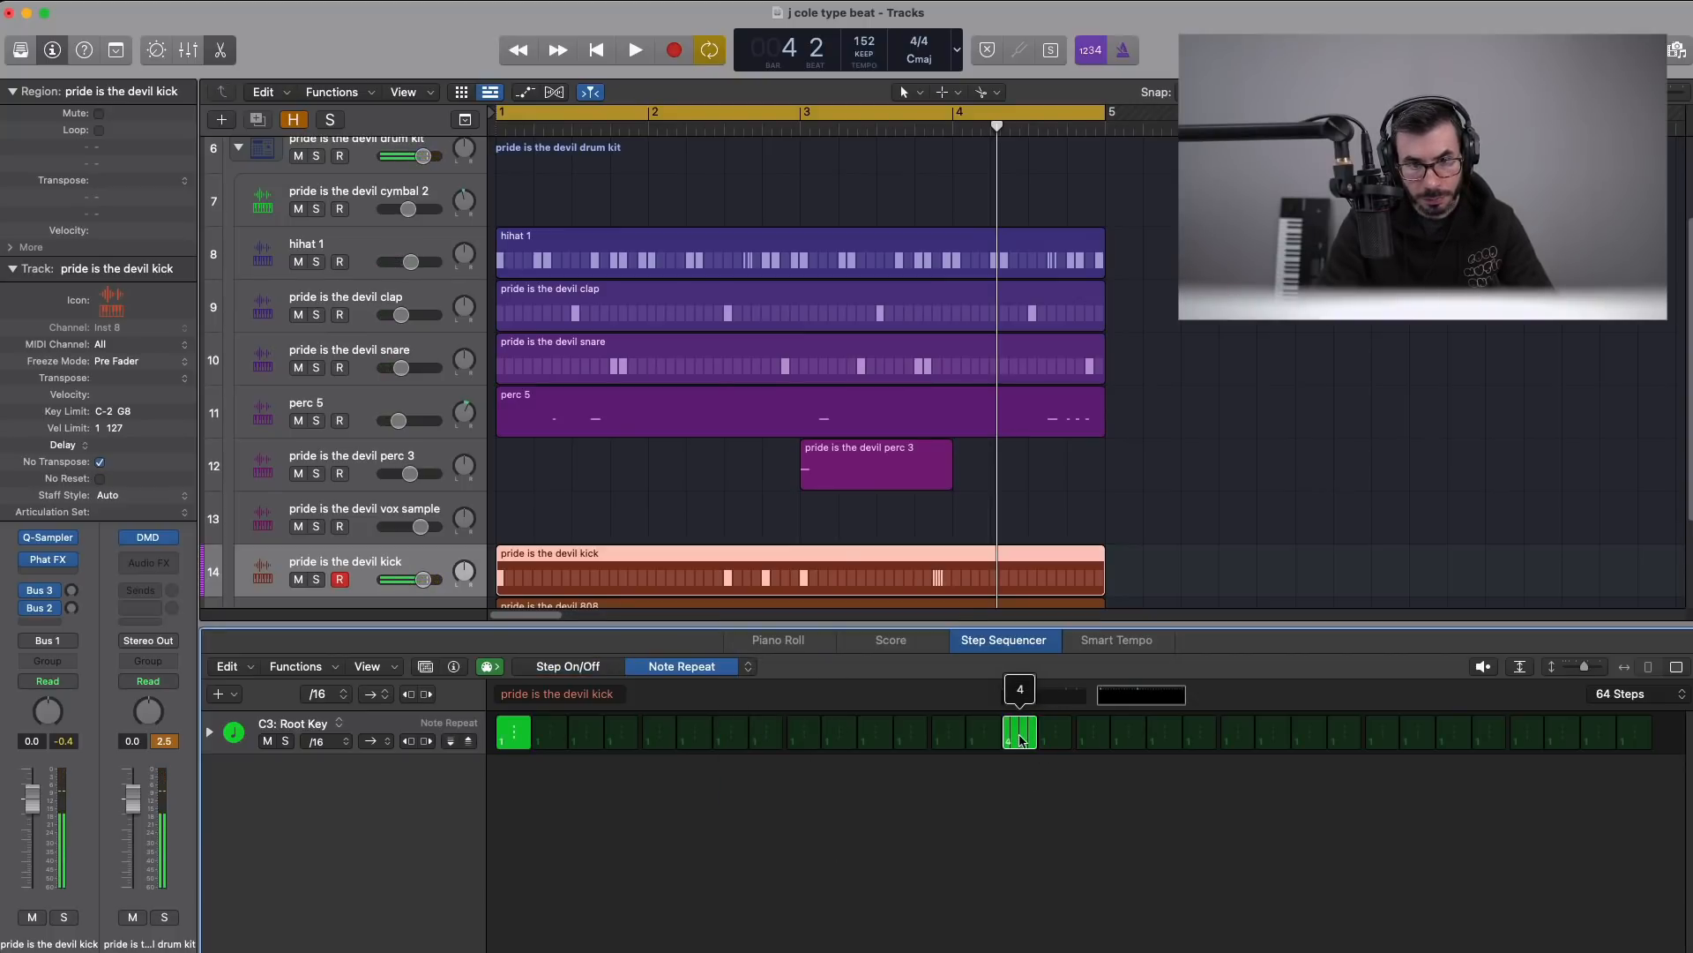
pyautogui.press('space')
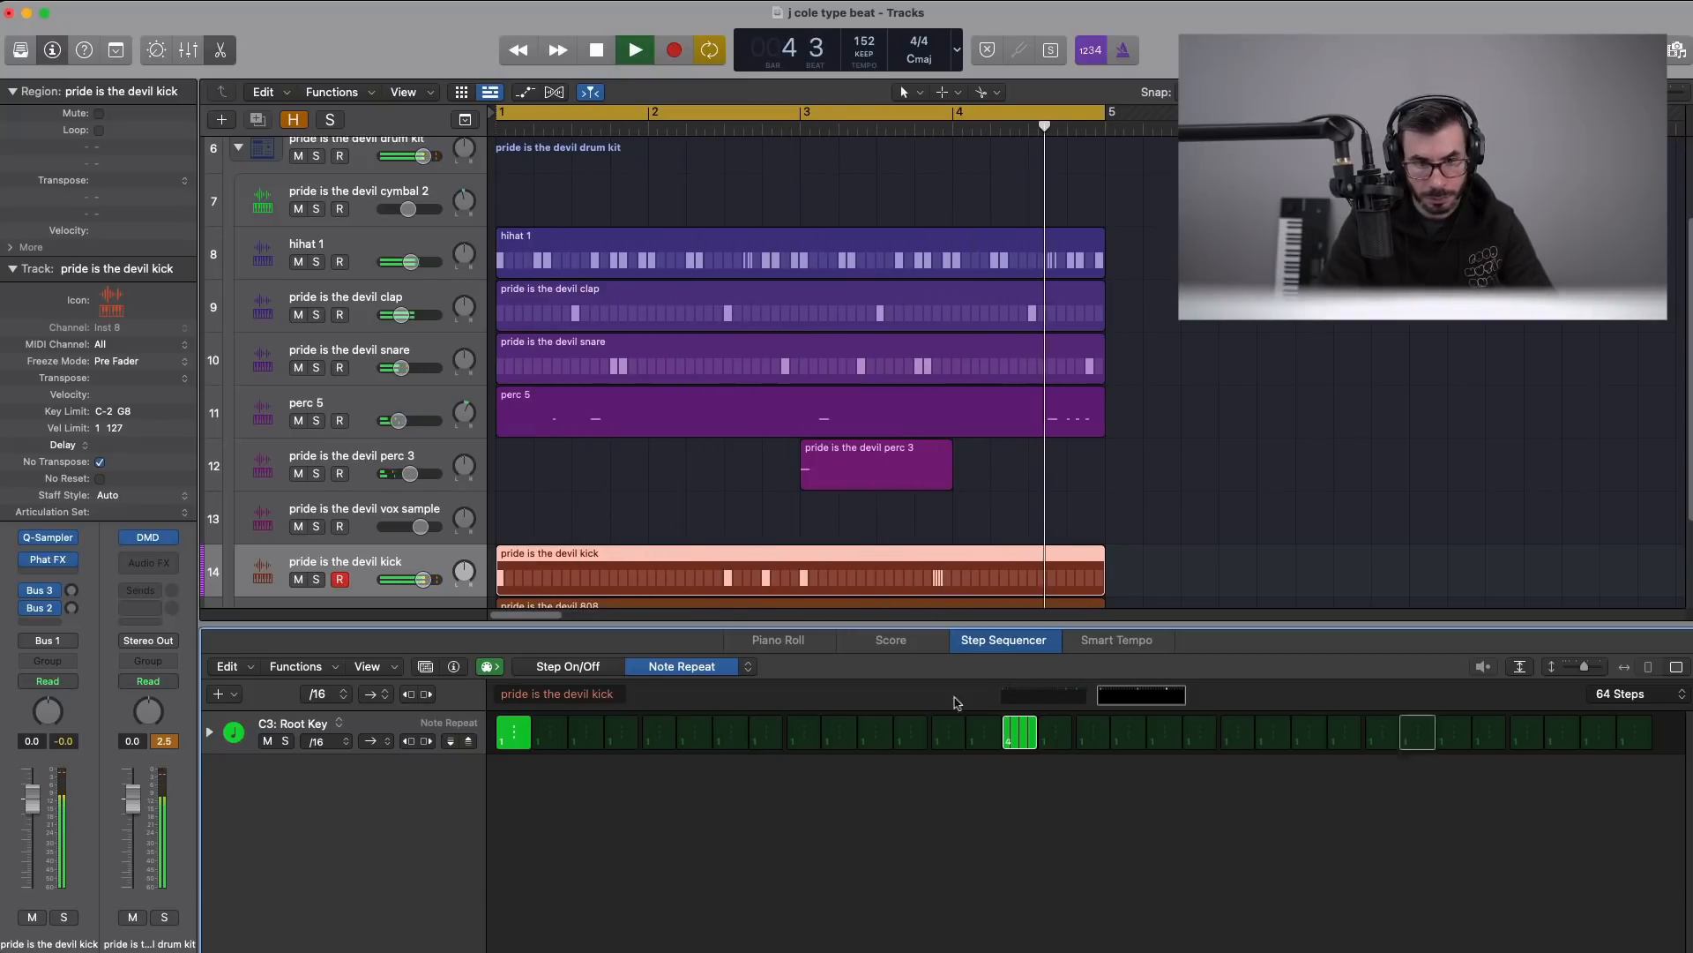
# - Activate the kick on step 49, at the start of bar 4, and audition the pattern
pyautogui.click(595, 668)
pyautogui.click(1094, 734)
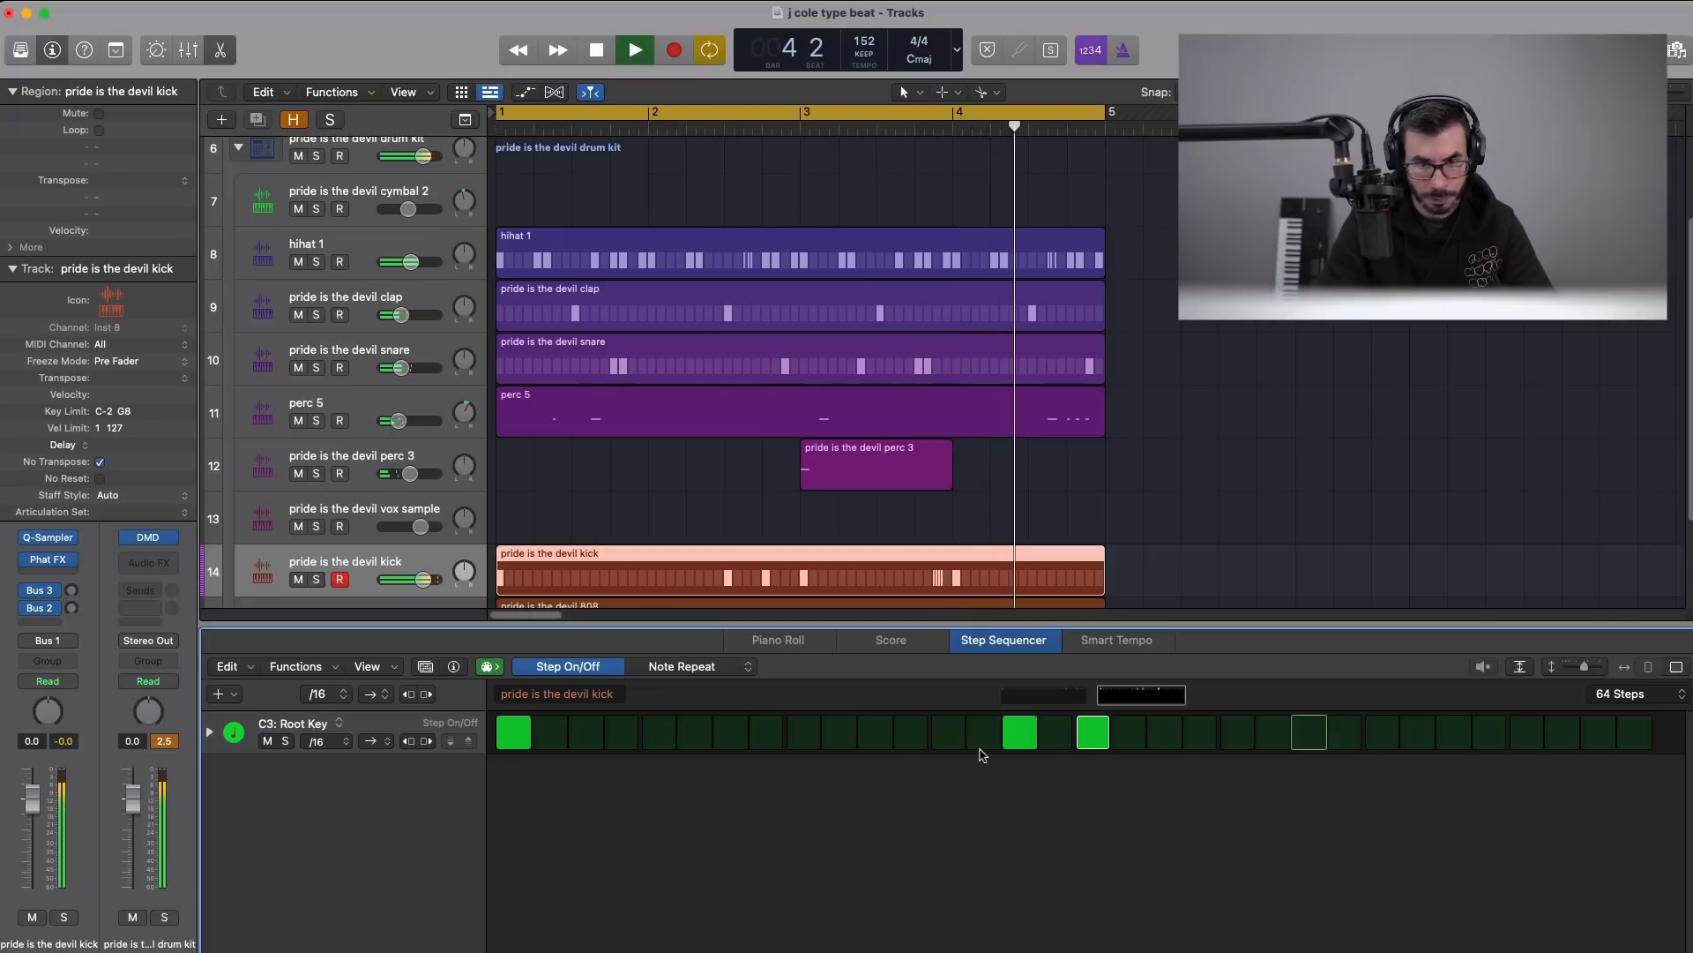
pyautogui.press('space')
# - Convert the kick pattern to a MIDI region and open it in the Piano Roll
pyautogui.rightClick(842, 556)
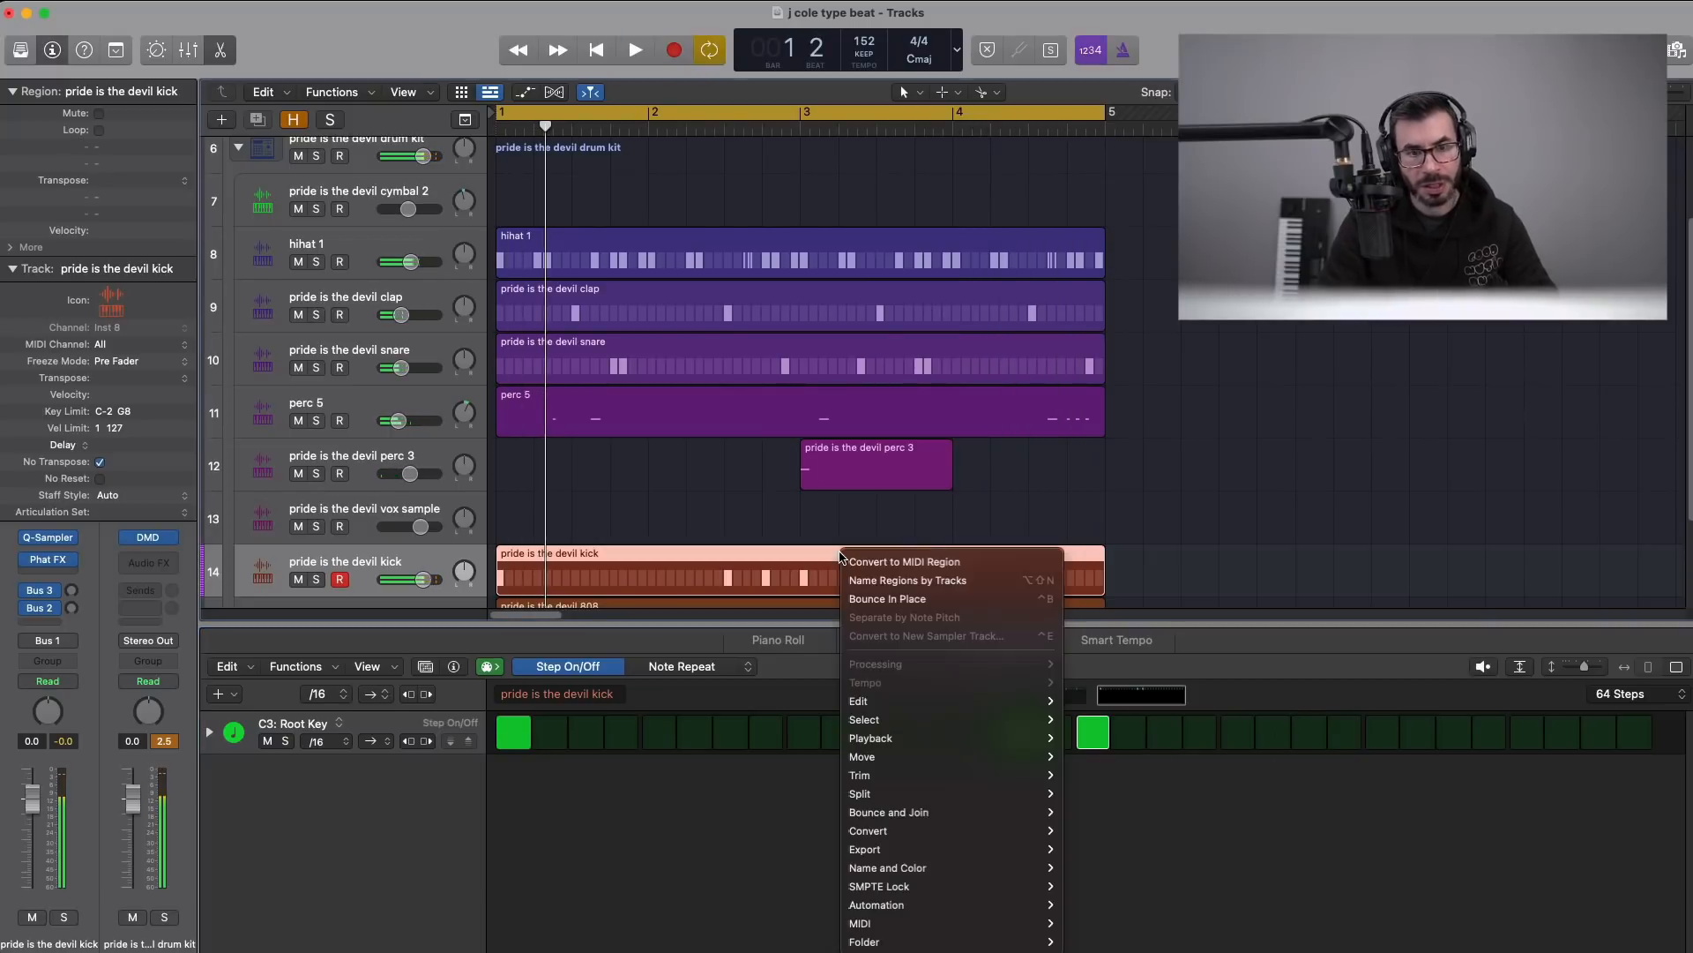
pyautogui.click(887, 582)
pyautogui.doubleClick(882, 583)
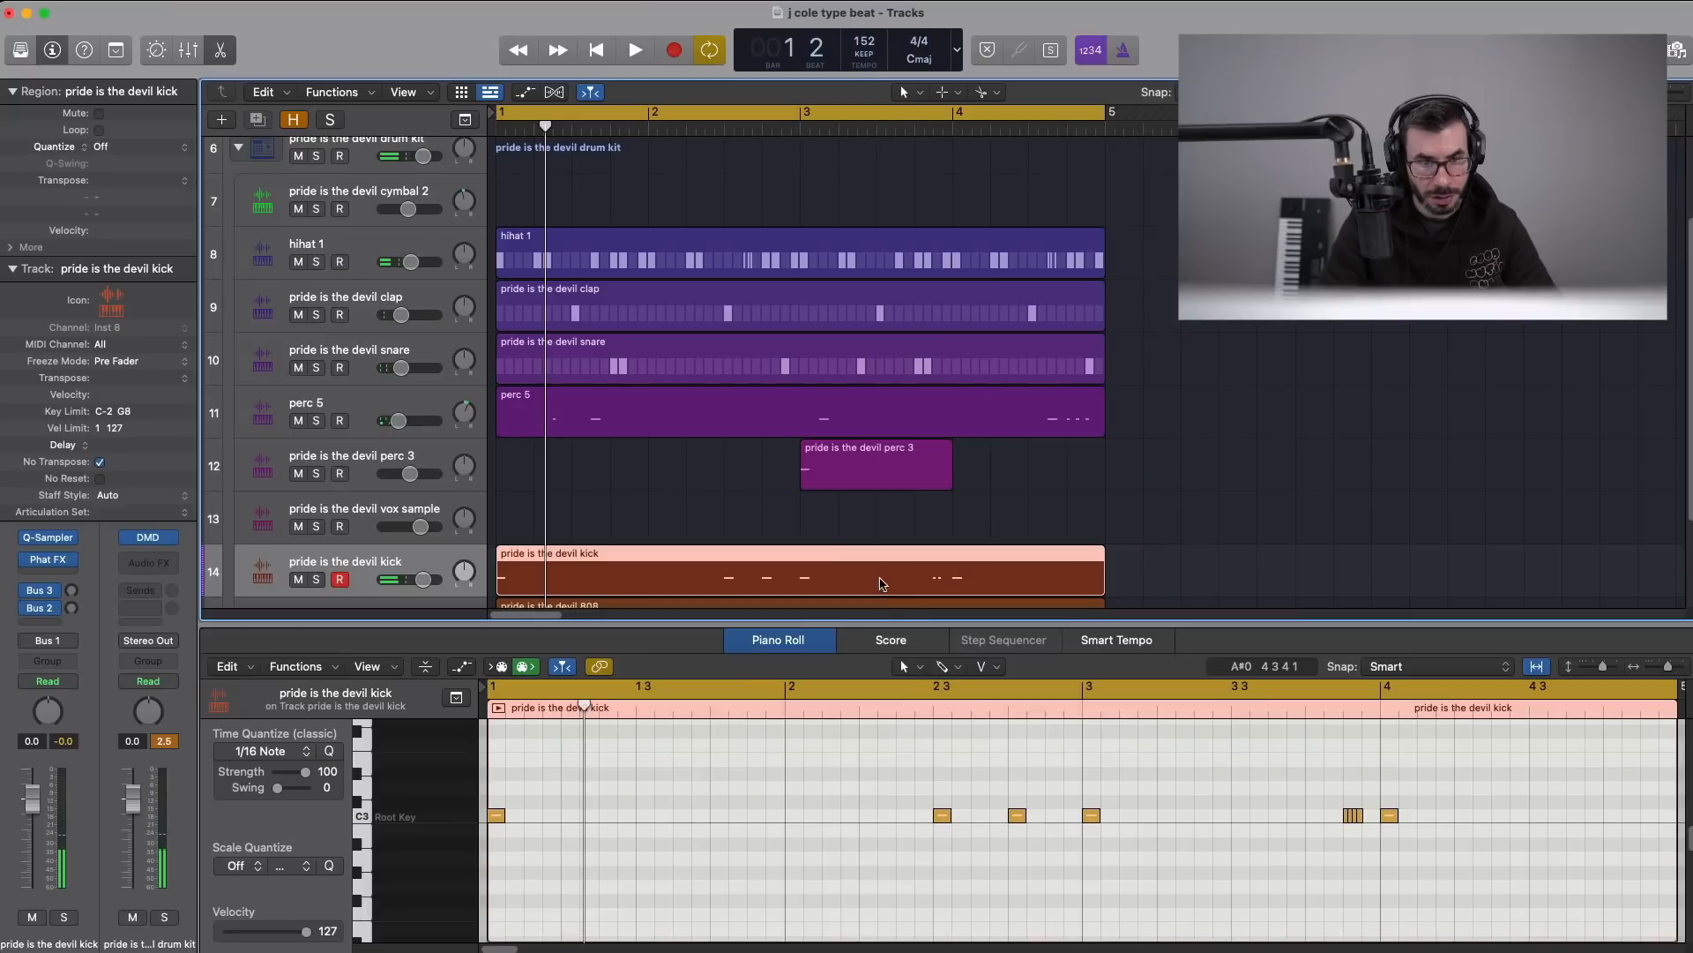
# - Shape the velocities of the four rapid kick notes before bar 4 into a rising ramp and play them back
pyautogui.moveTo(1346, 789); pyautogui.dragTo(1379, 860)
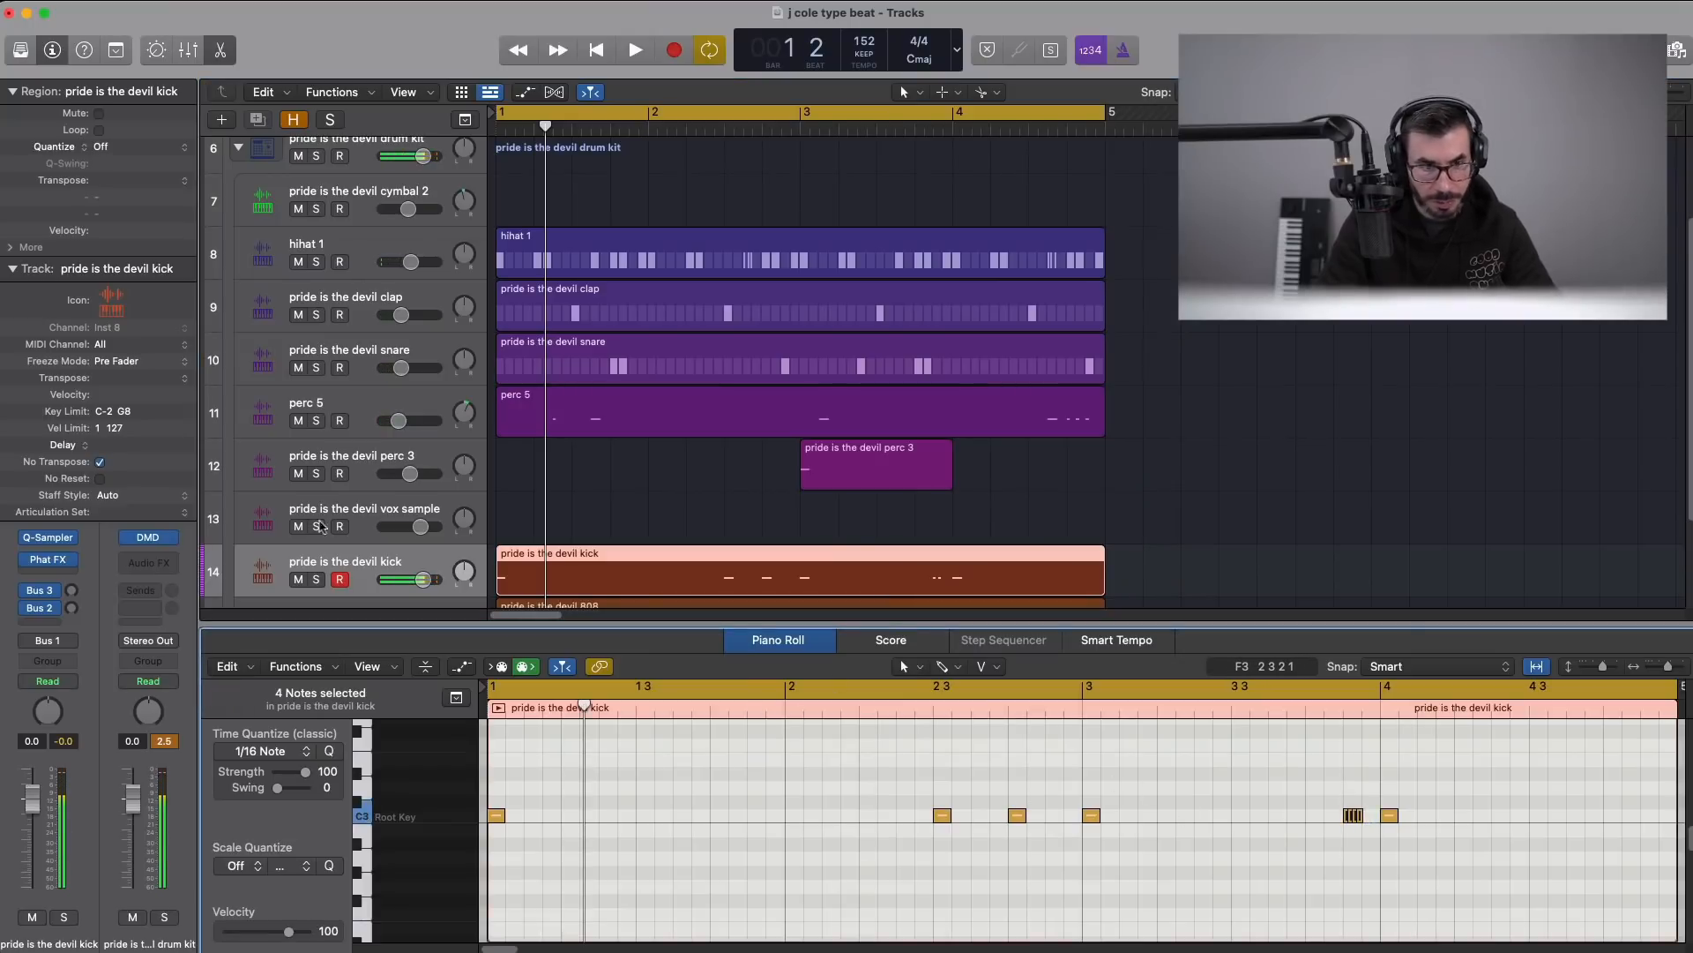
pyautogui.click(467, 666)
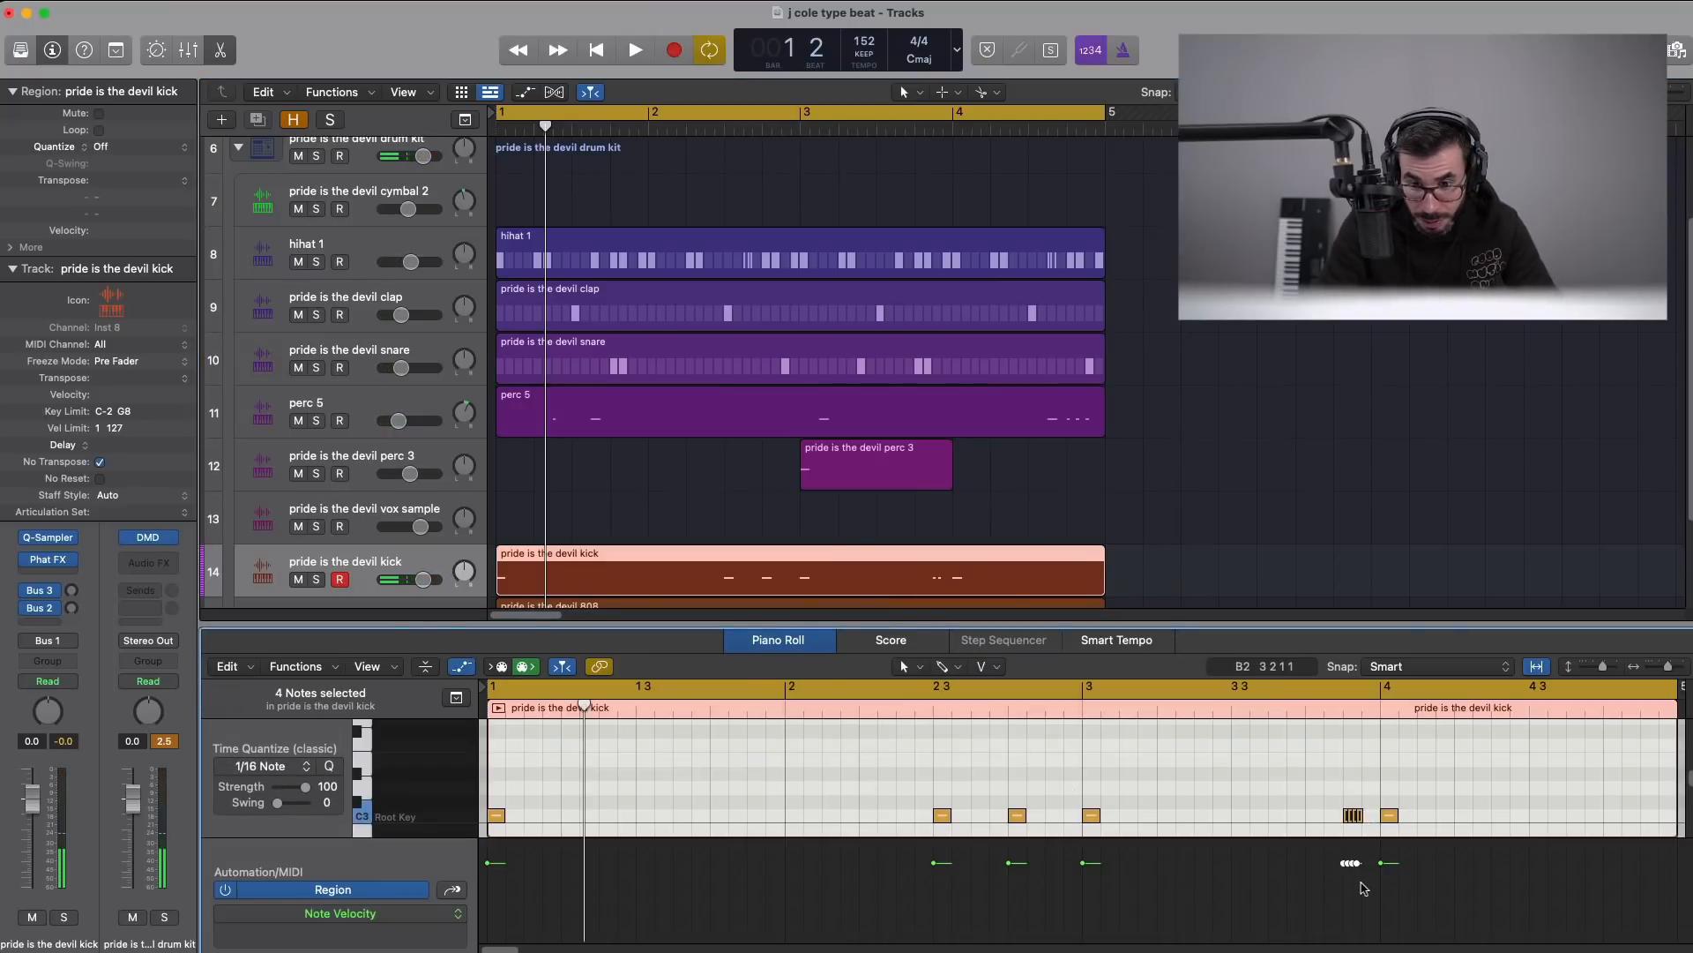
pyautogui.moveTo(1364, 888); pyautogui.dragTo(1344, 937)
pyautogui.press('space')
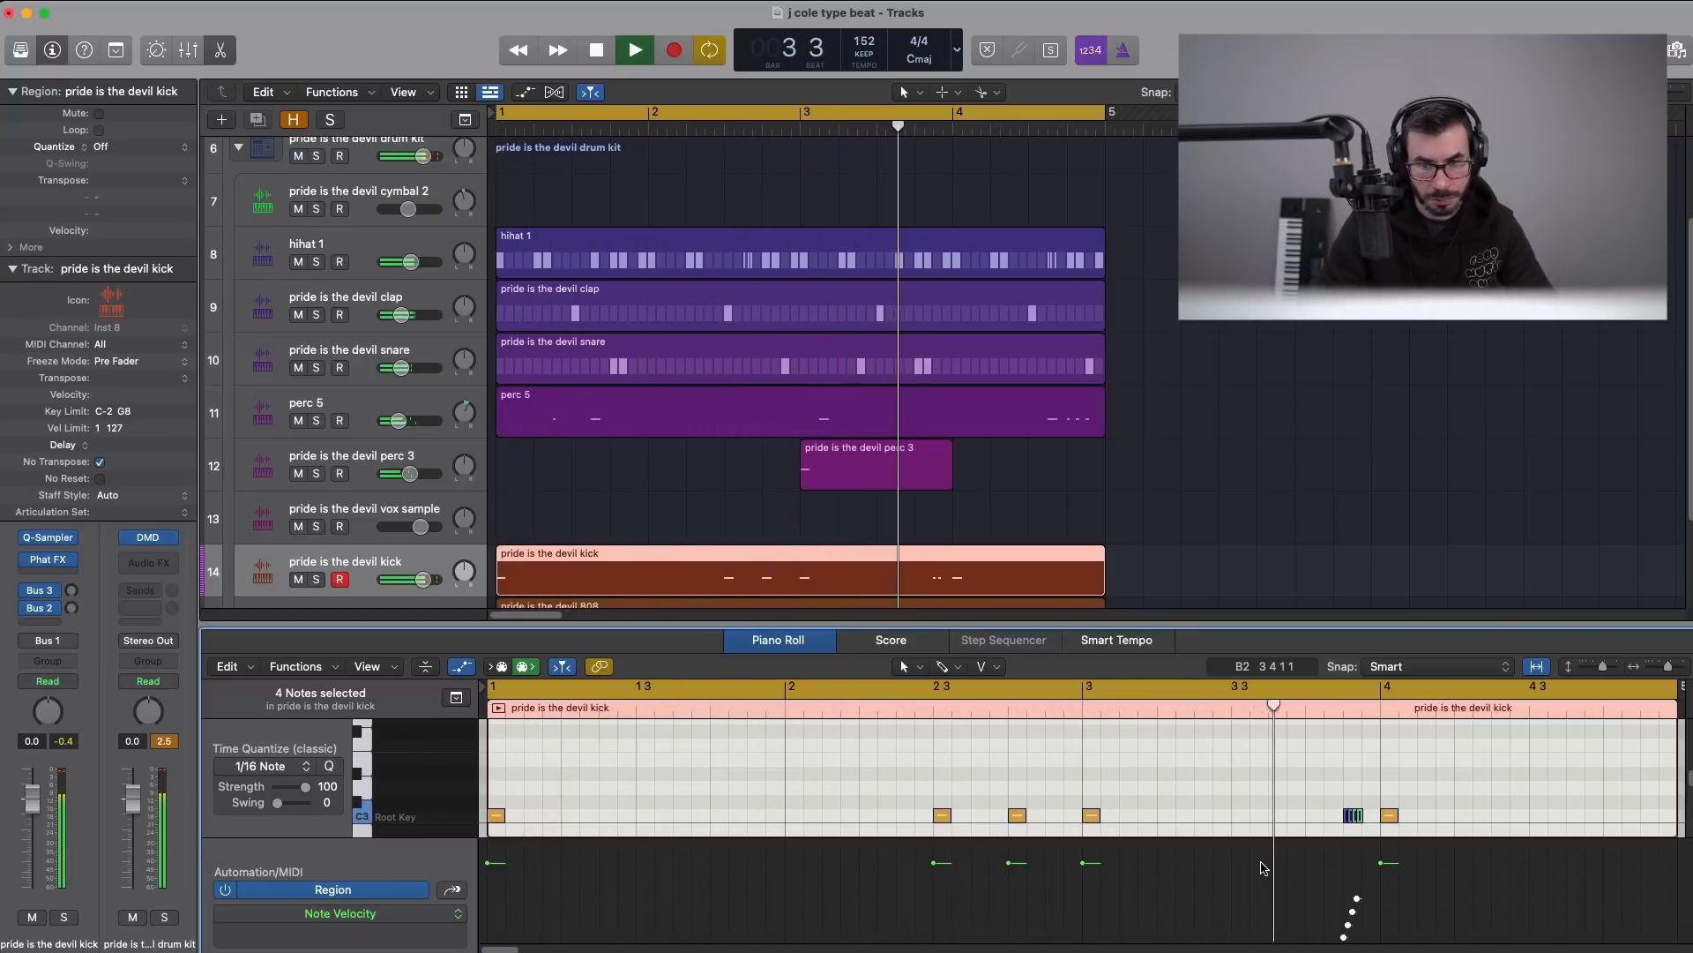
# - Raise the volume of the pride is the devil 808 track and reduce the track height slightly
pyautogui.press('x')
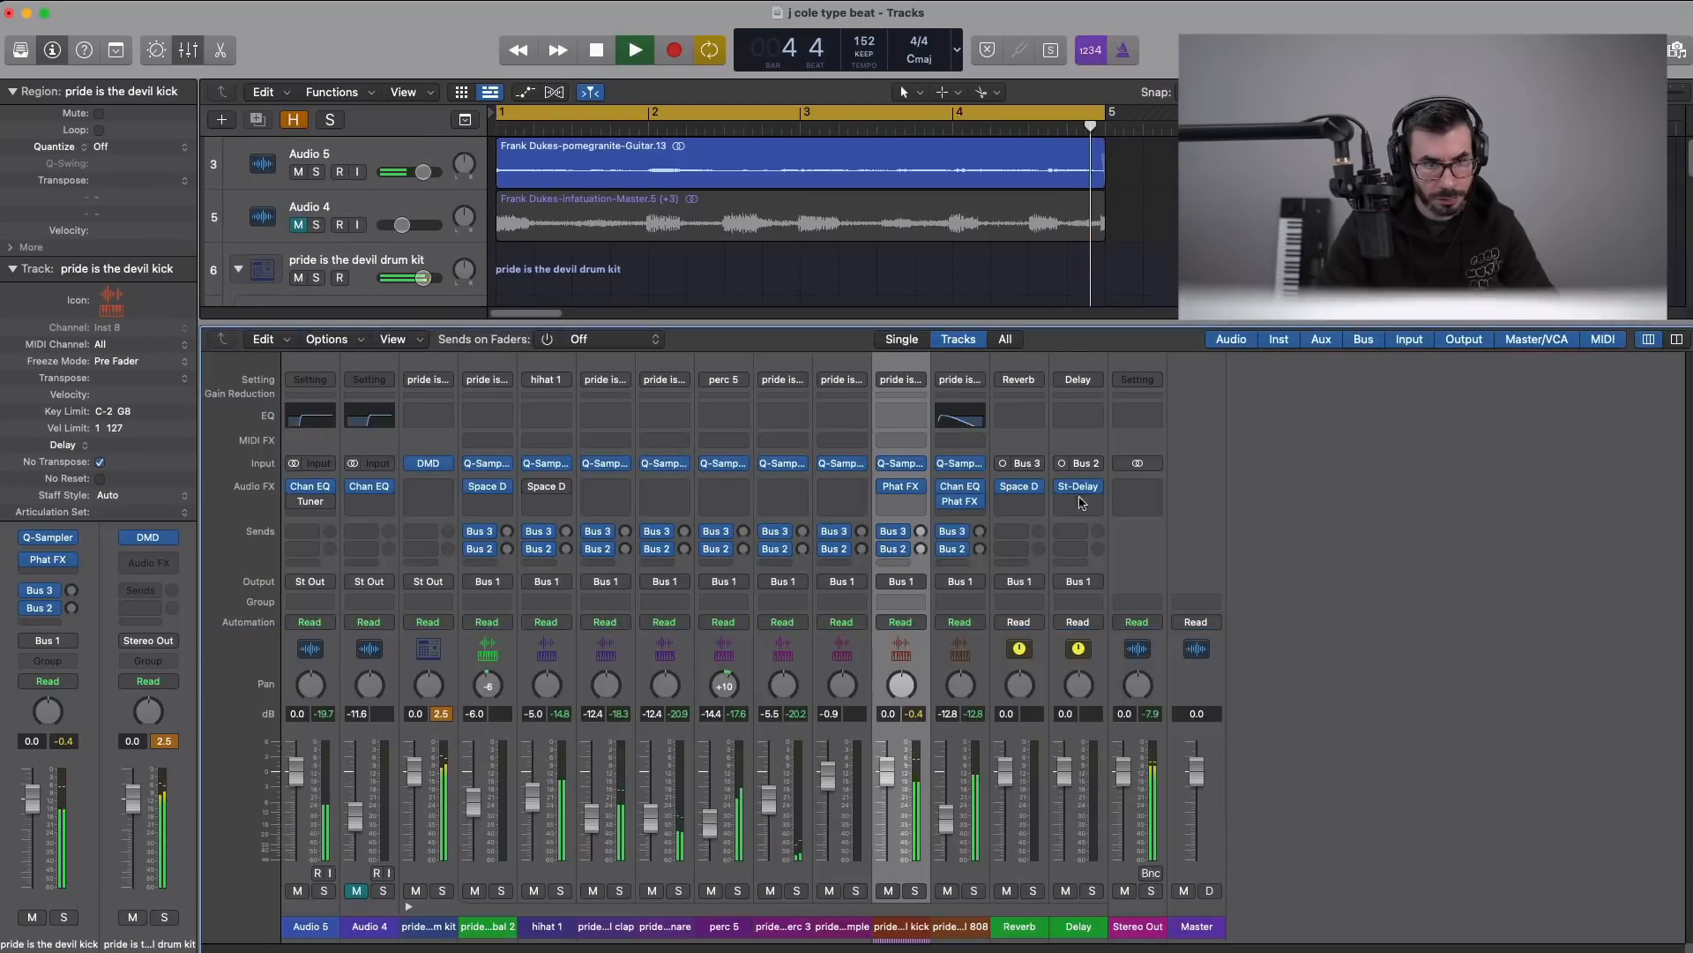
pyautogui.press('x')
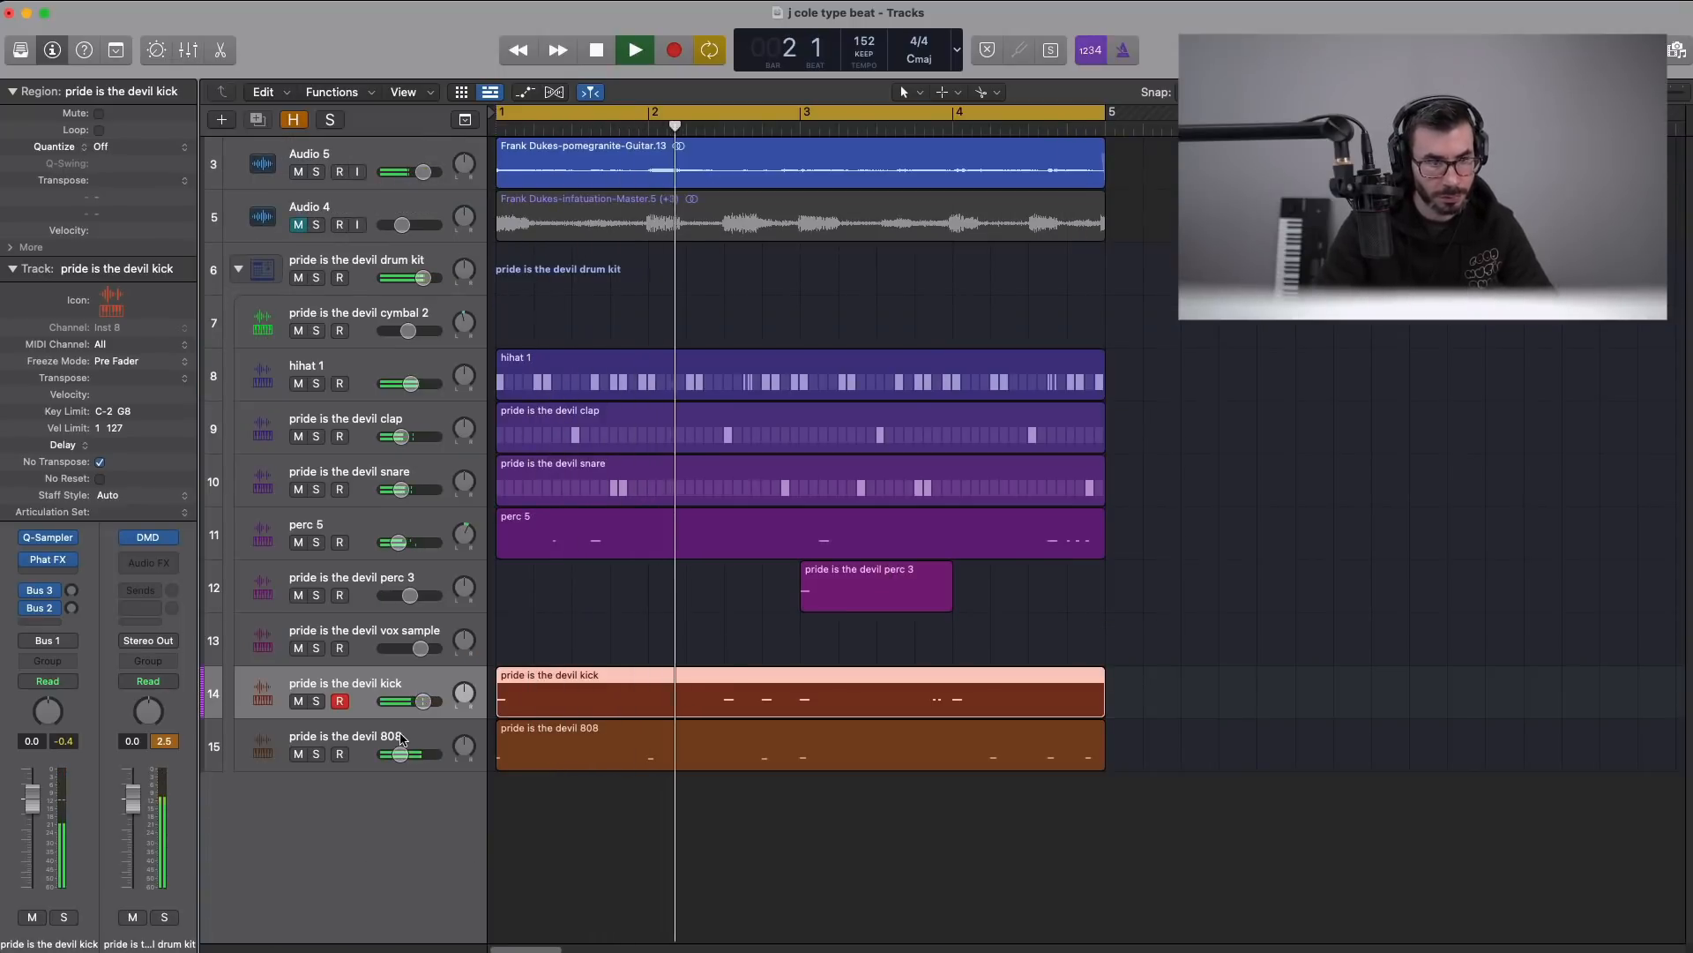
pyautogui.moveTo(400, 754); pyautogui.dragTo(412, 754)
pyautogui.press('super+Up')
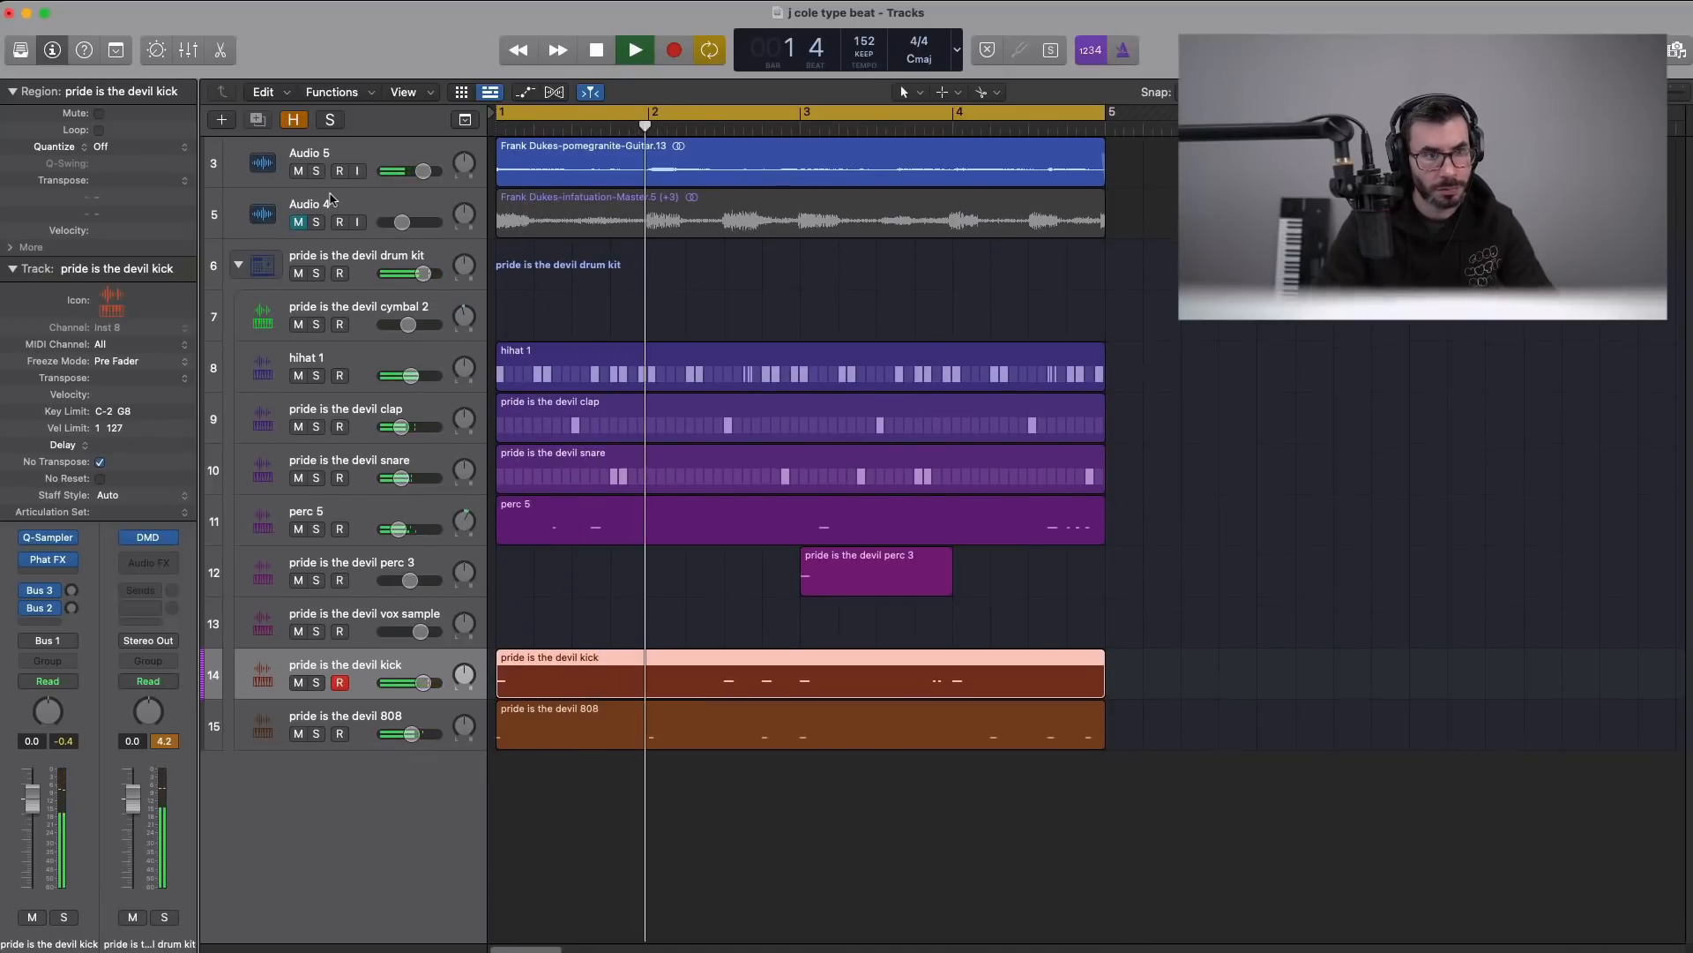
# - Unmute the Audio 4 sample track and lower its volume to about -16 dB
pyautogui.click(298, 221)
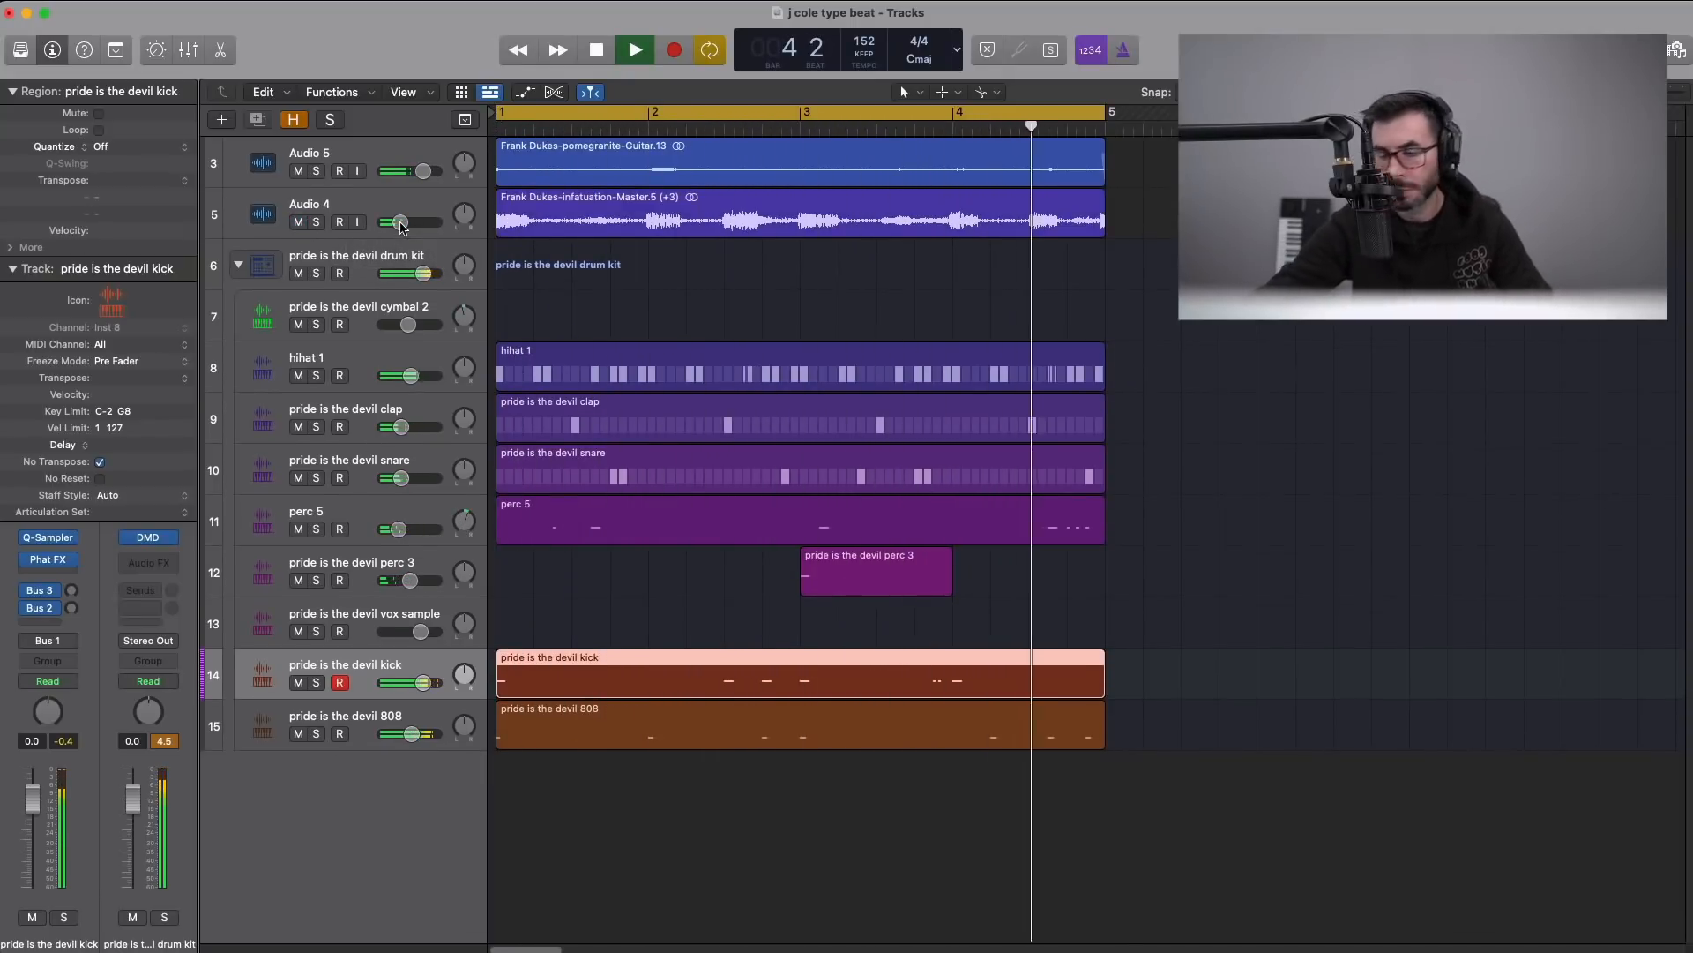
pyautogui.moveTo(401, 226); pyautogui.dragTo(389, 232)
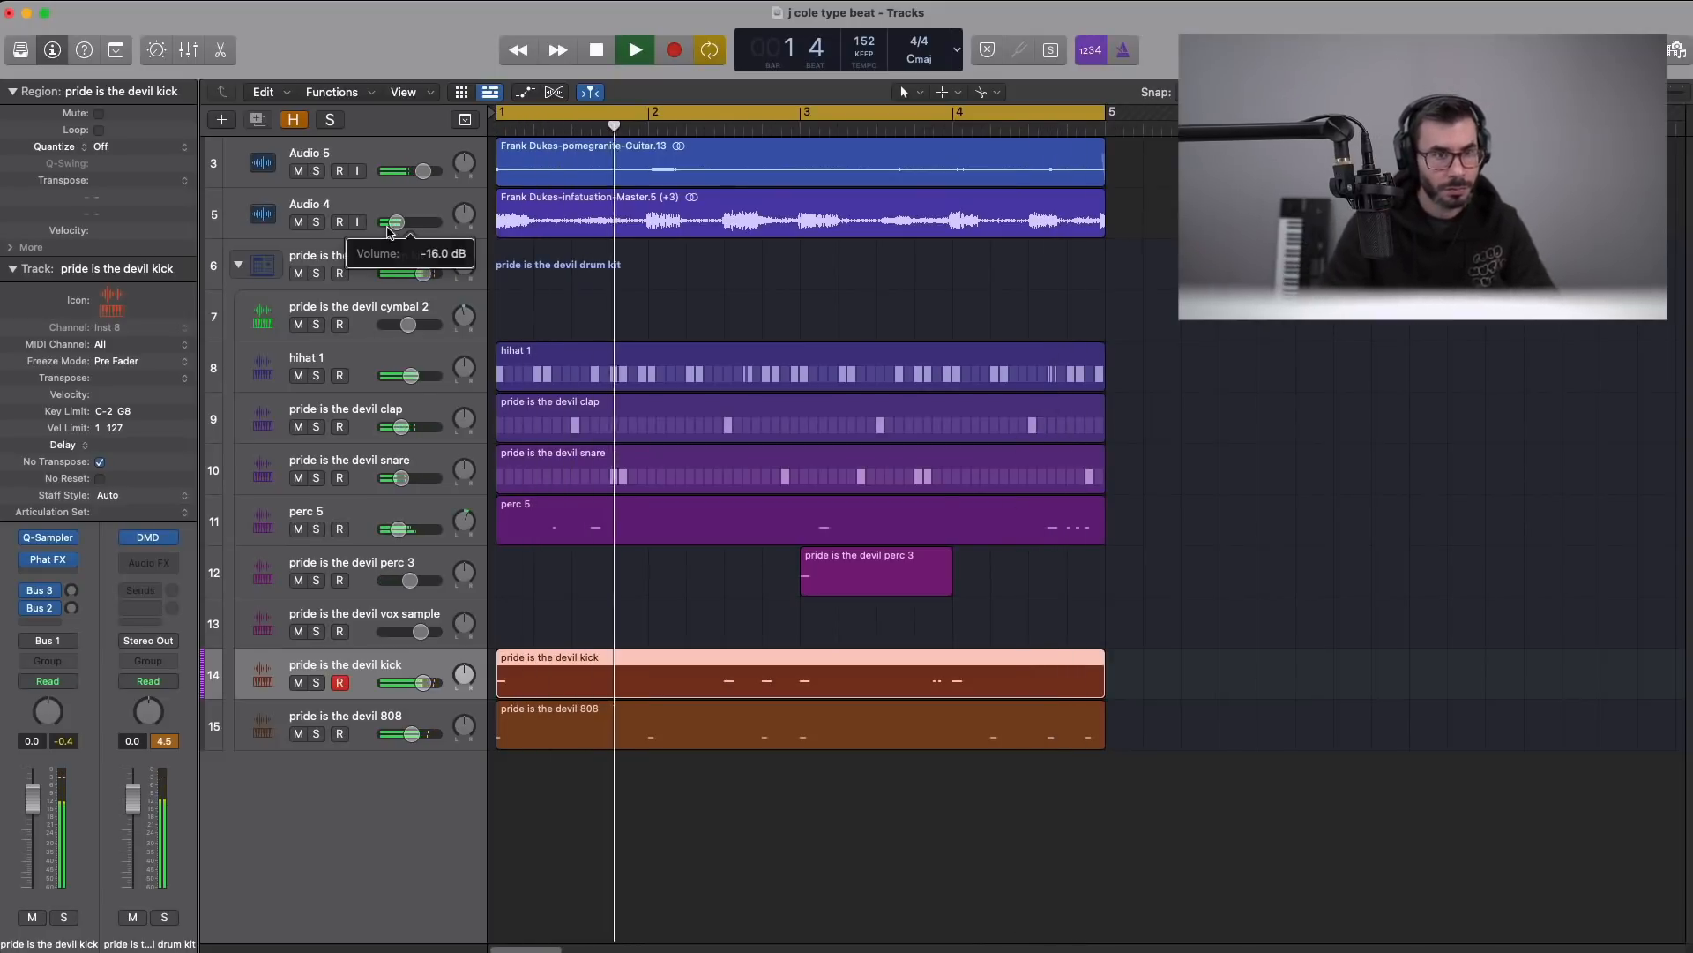
pyautogui.click(397, 225)
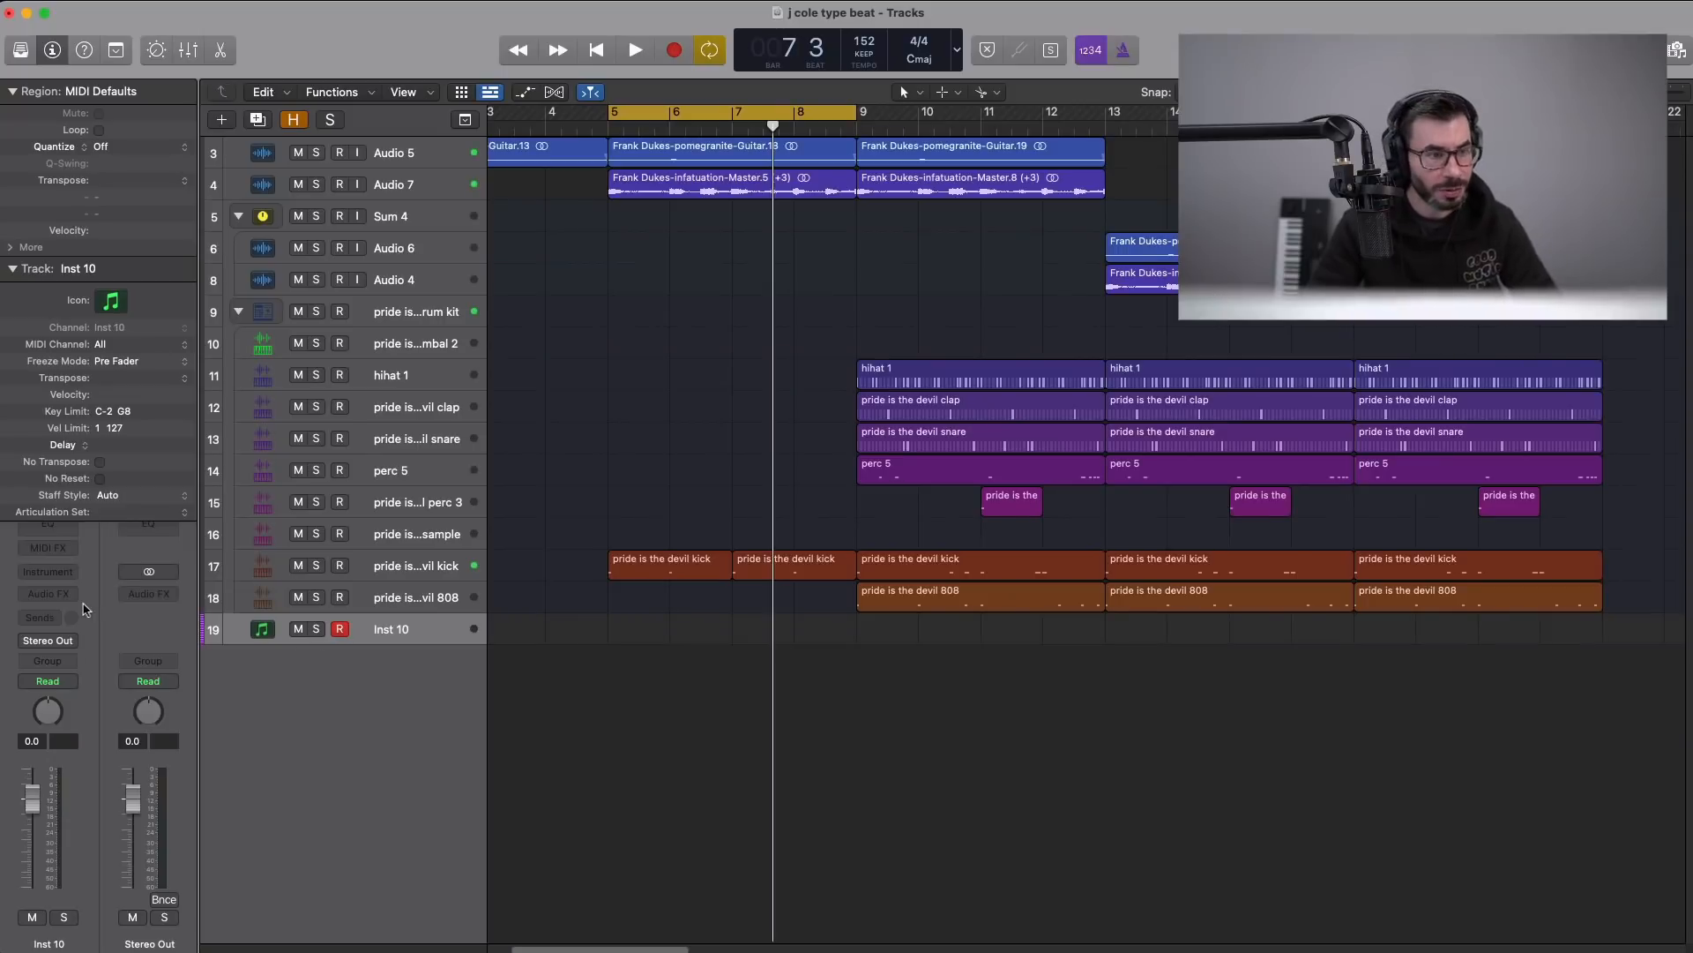
# - Load Alchemy as the instrument on the Inst 10 track
pyautogui.click(74, 573)
pyautogui.click(87, 625)
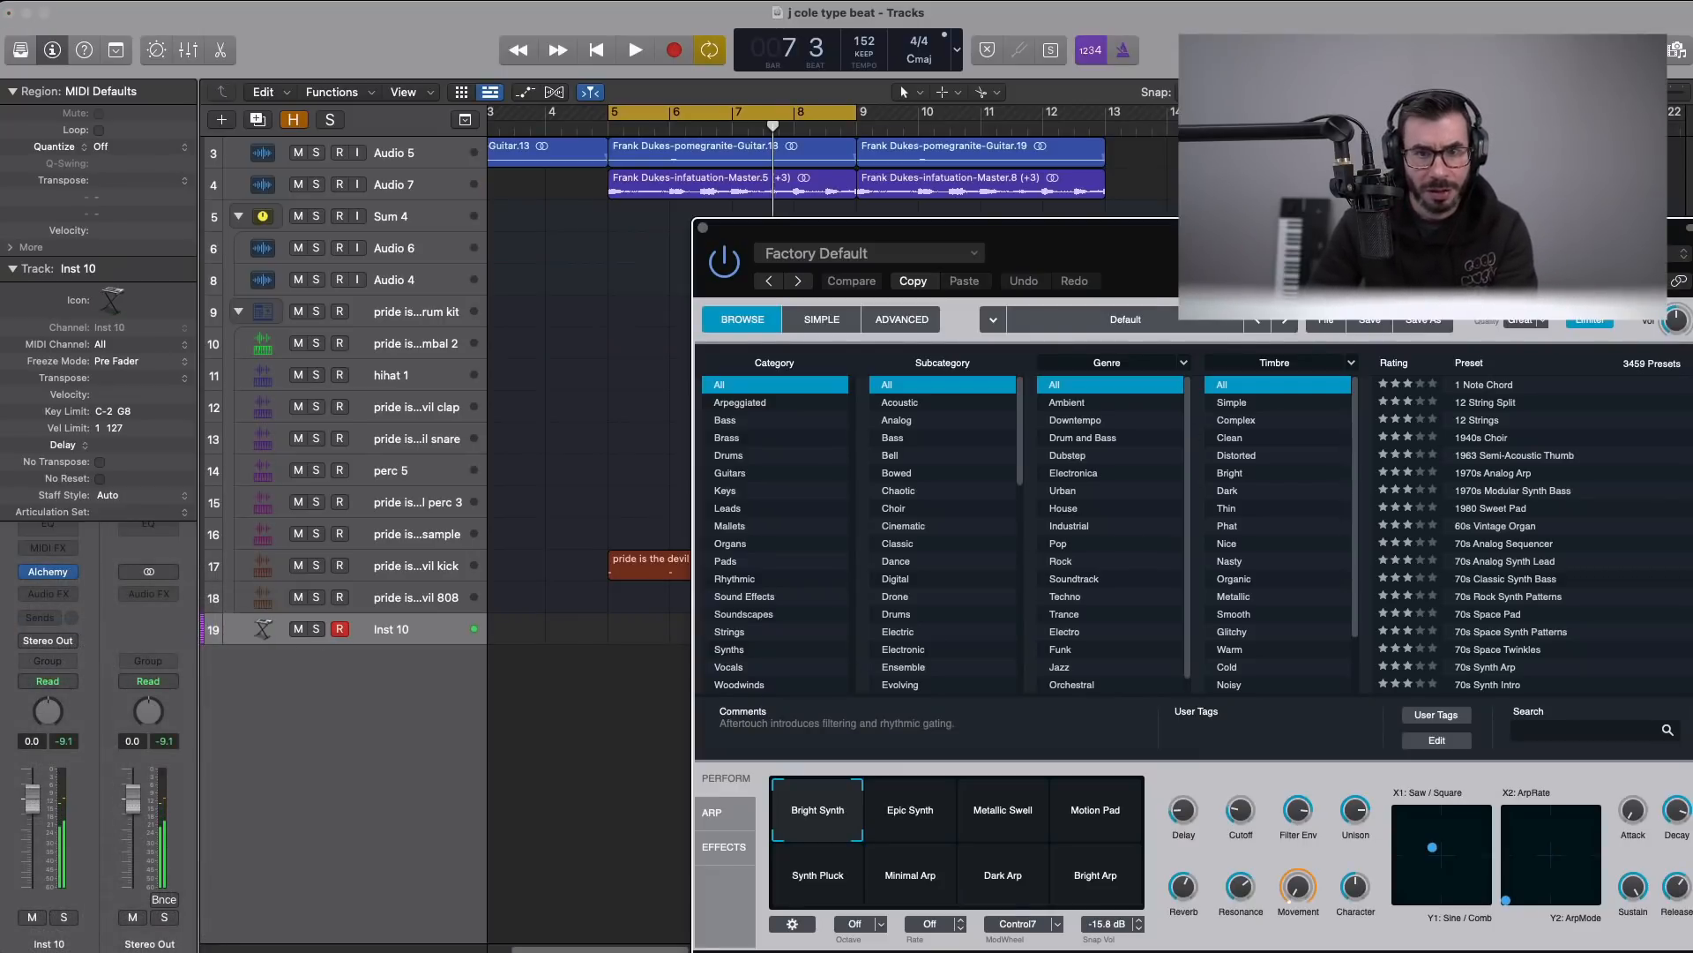
pyautogui.moveTo(1228, 254); pyautogui.dragTo(974, 143)
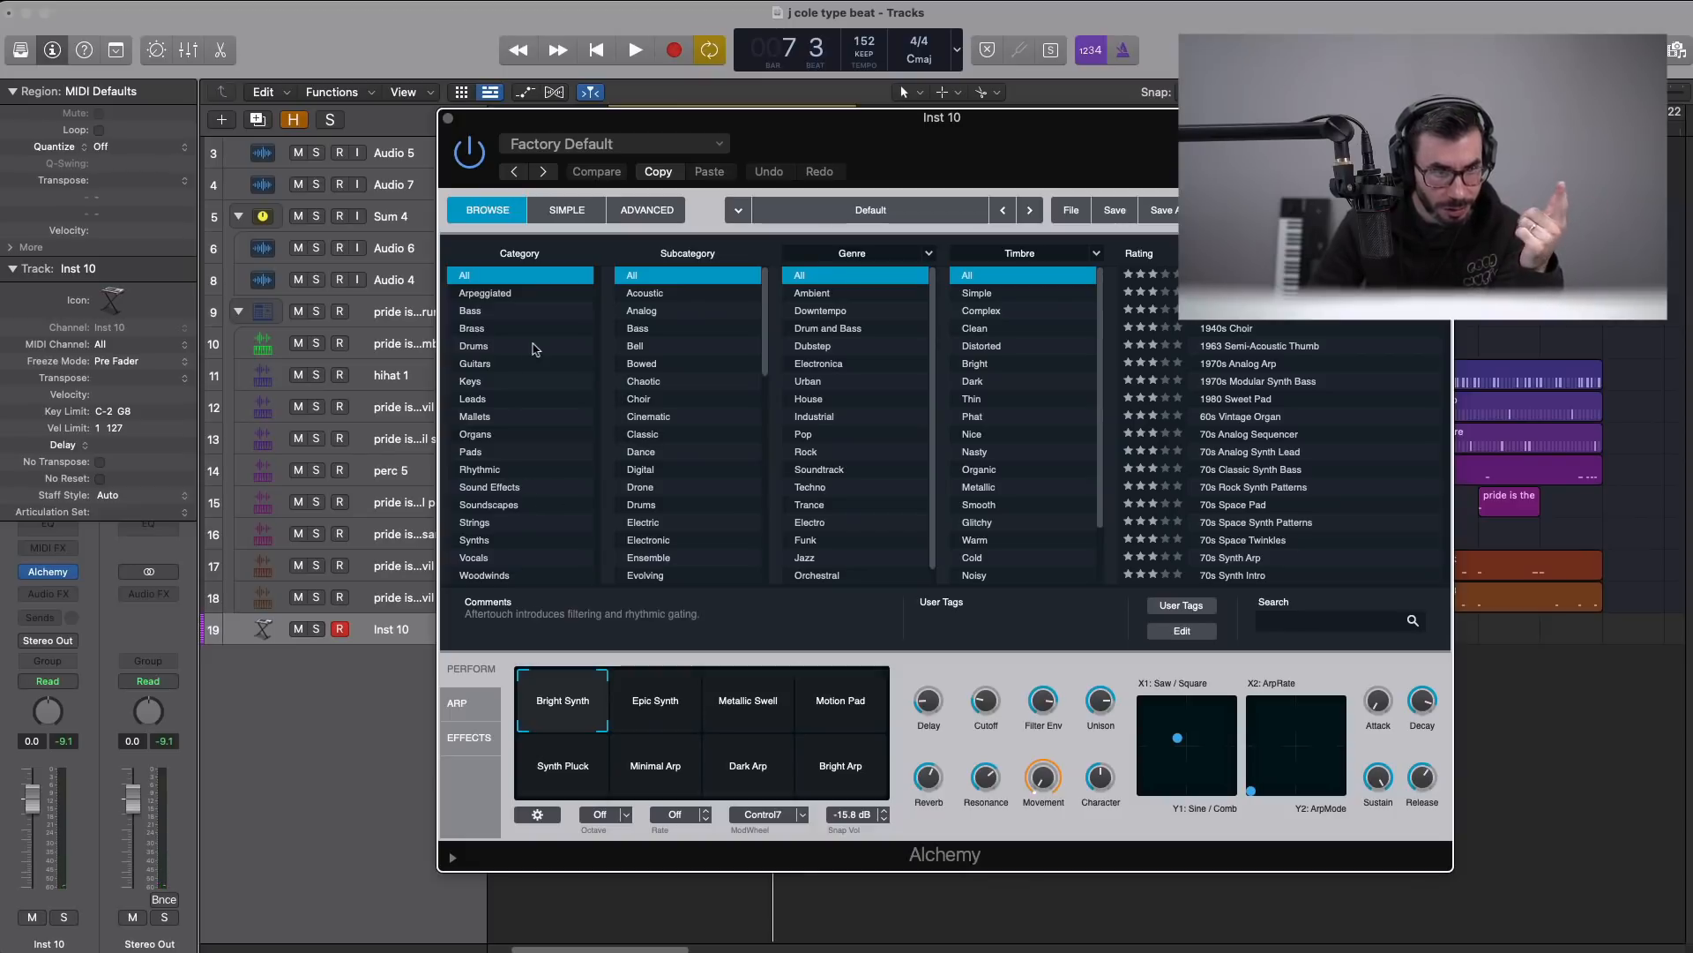
# - Choose Alchemy's Air Choir Sweep pad preset with the Warm variation, and lower the track volume to -16.6 dB
pyautogui.click(492, 452)
pyautogui.click(1223, 470)
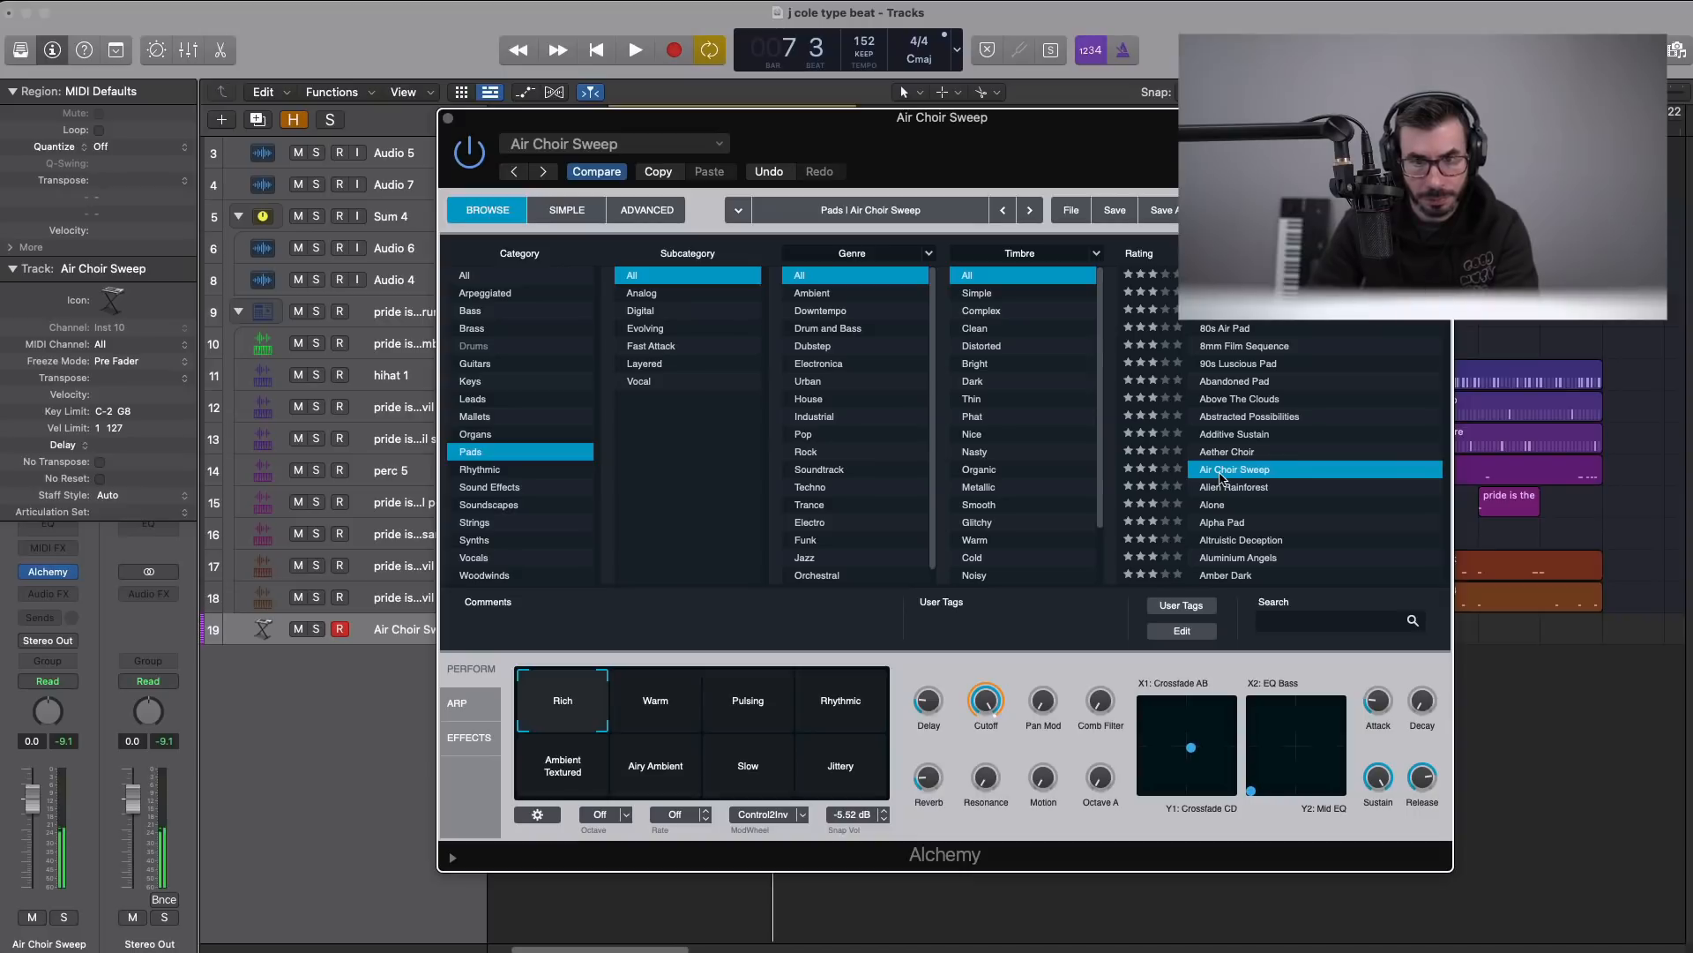
pyautogui.click(675, 717)
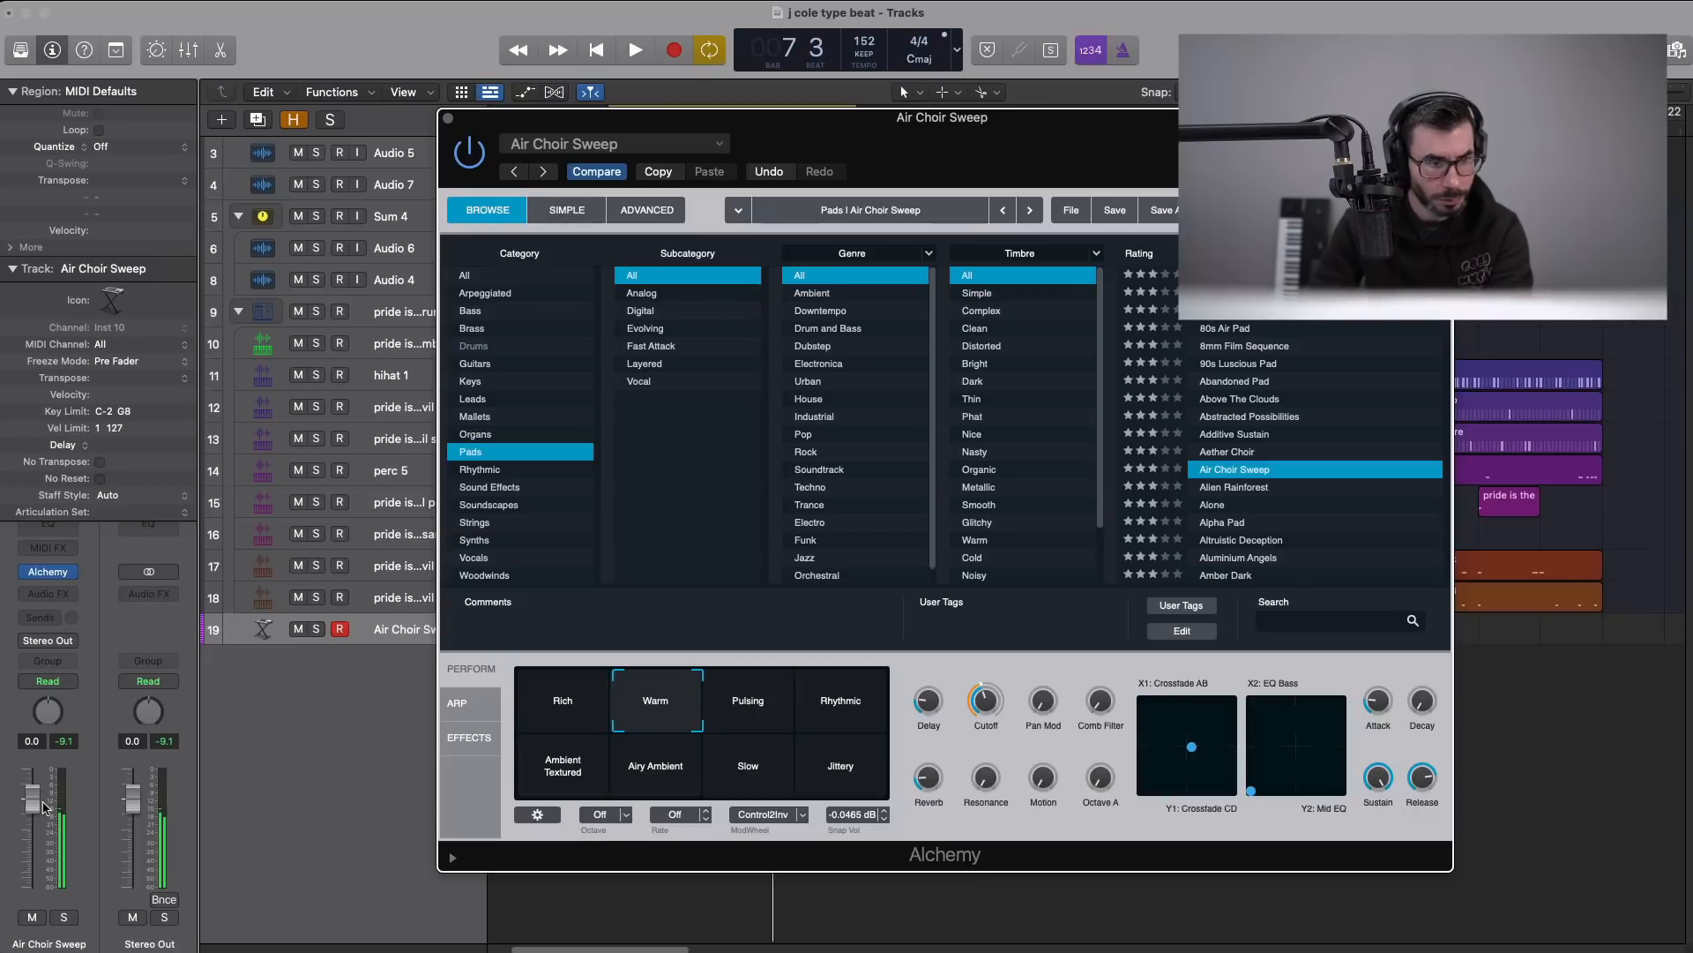
pyautogui.moveTo(39, 911); pyautogui.dragTo(40, 914)
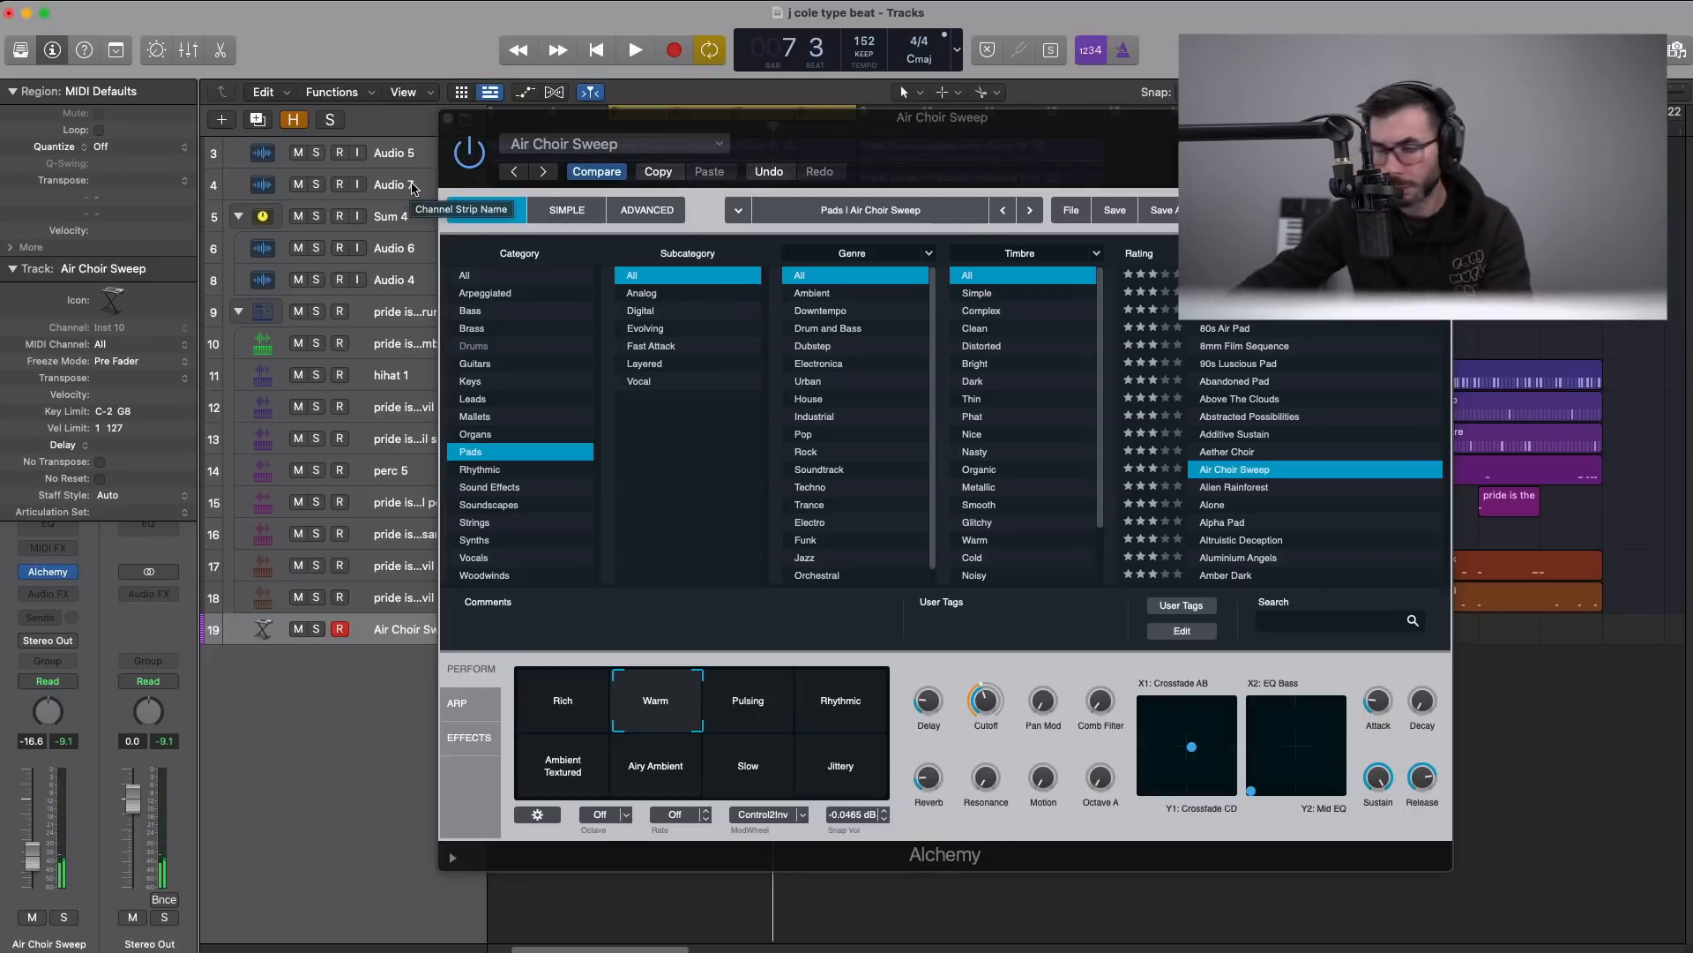
pyautogui.click(448, 118)
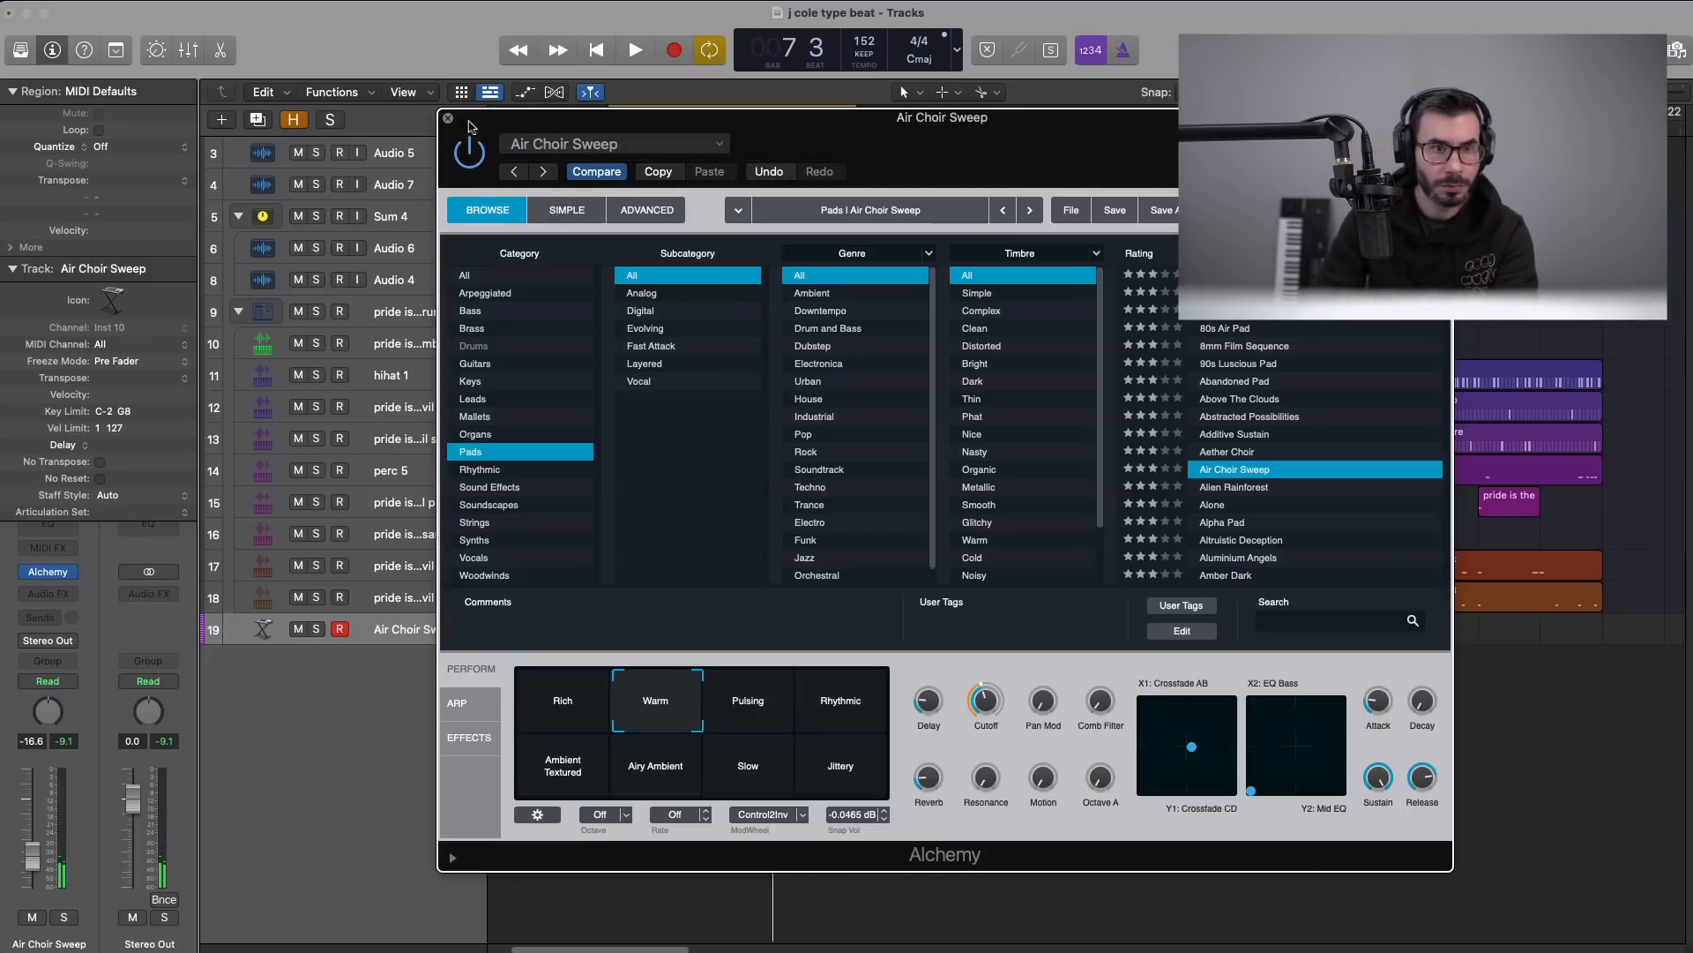
# - Set the cycle range to the first two guitar regions, bars 1 to 9, and select the Air Choir Sweep track
pyautogui.moveTo(689, 114); pyautogui.dragTo(488, 113)
pyautogui.press('c')
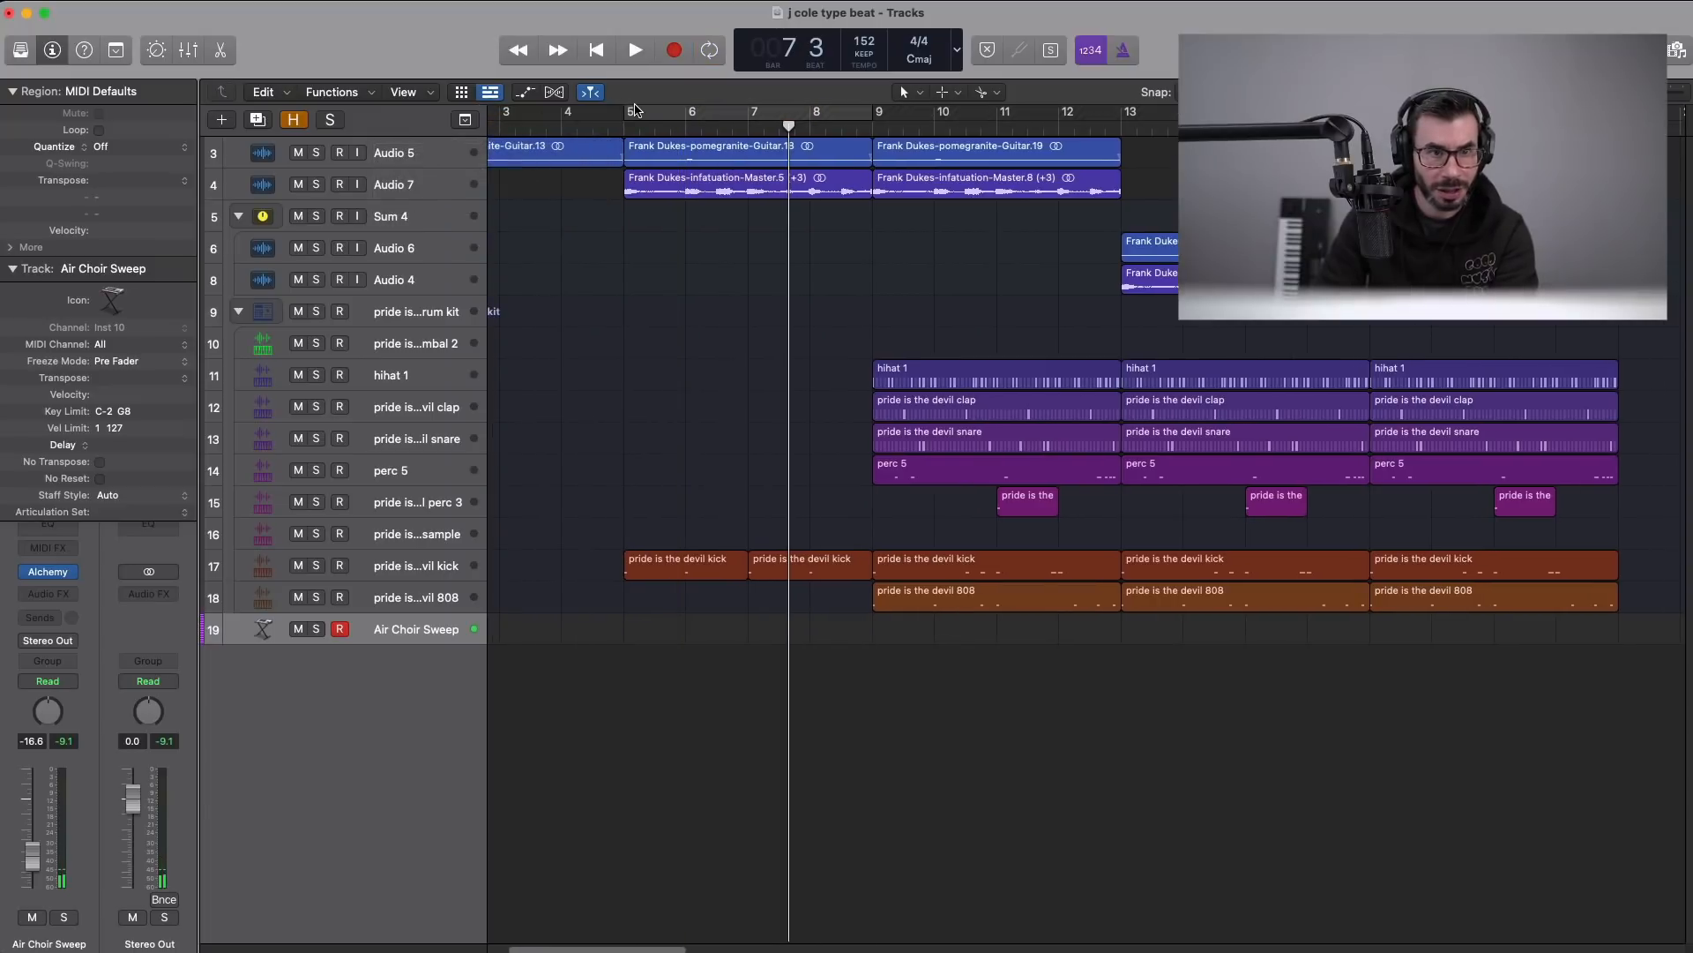
pyautogui.hscroll(-3, 662, 150)
pyautogui.click(667, 154)
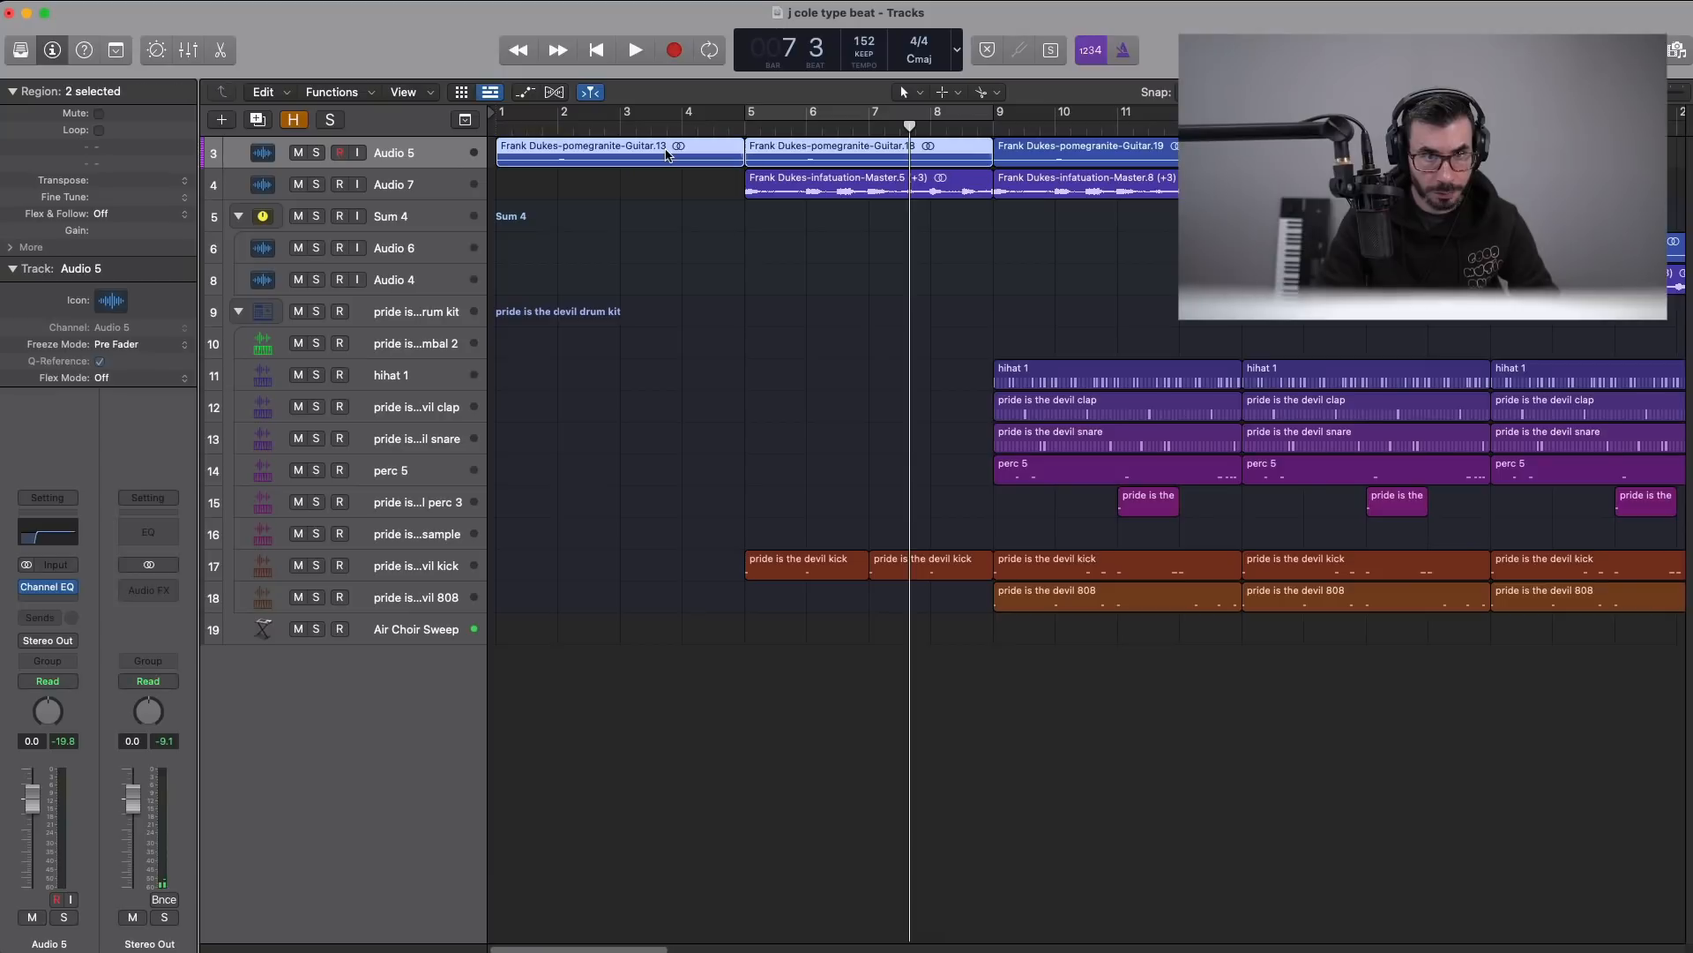
pyautogui.press('super+u')
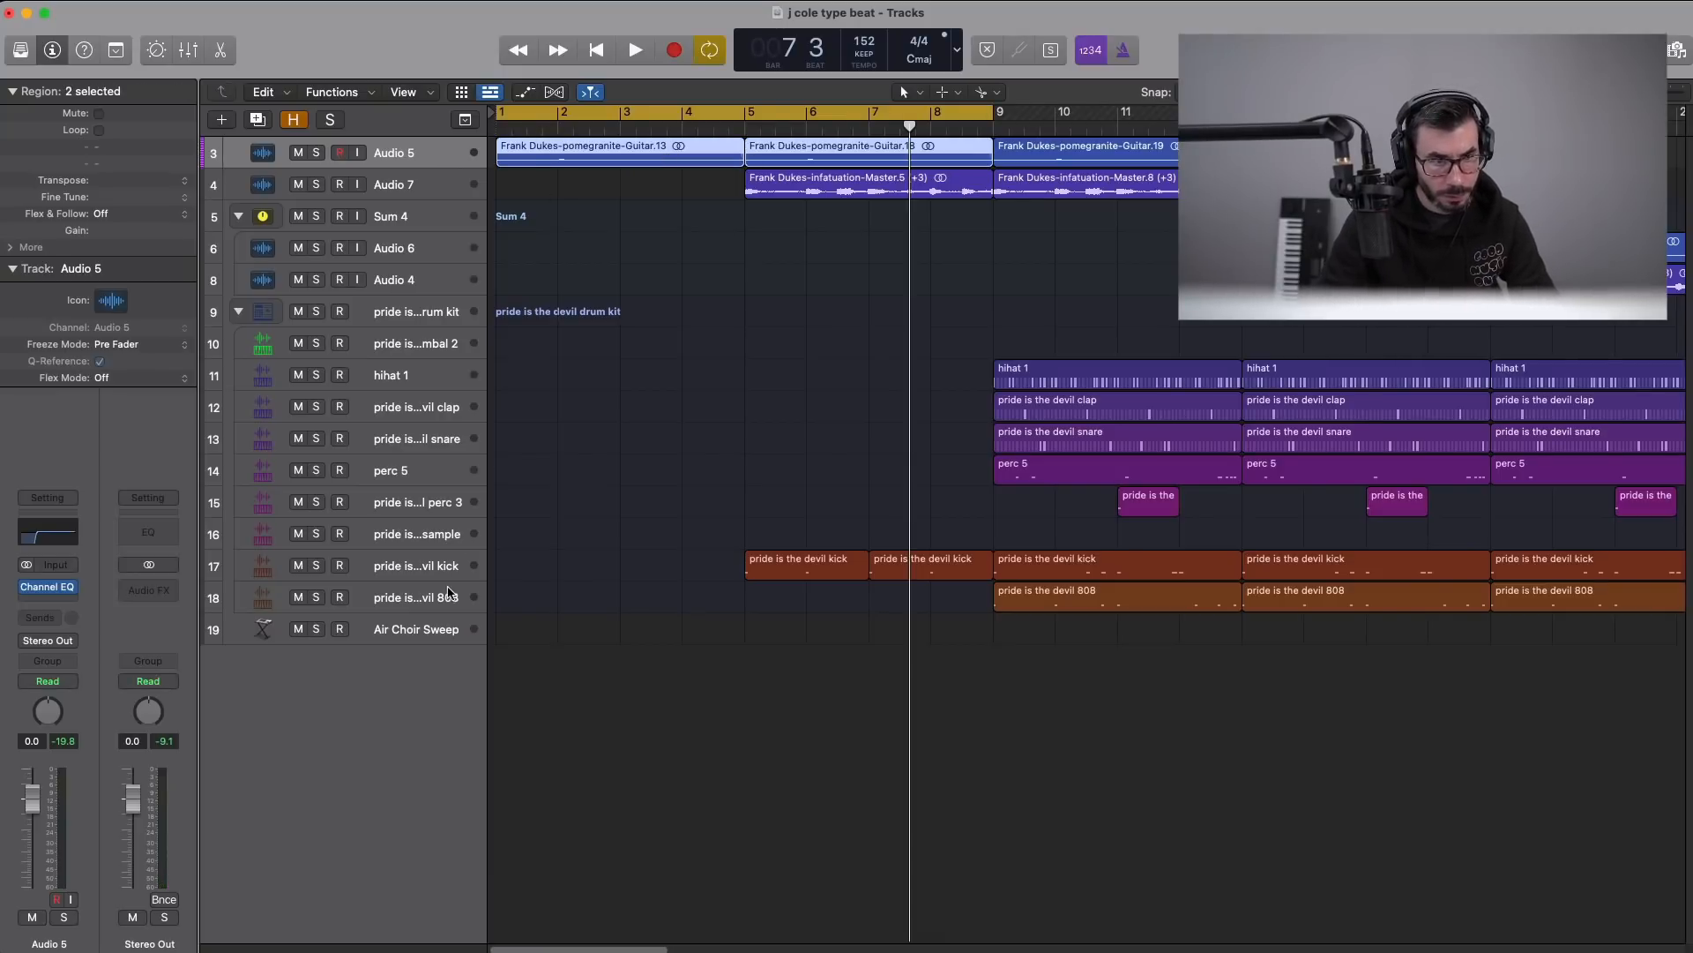
pyautogui.click(437, 630)
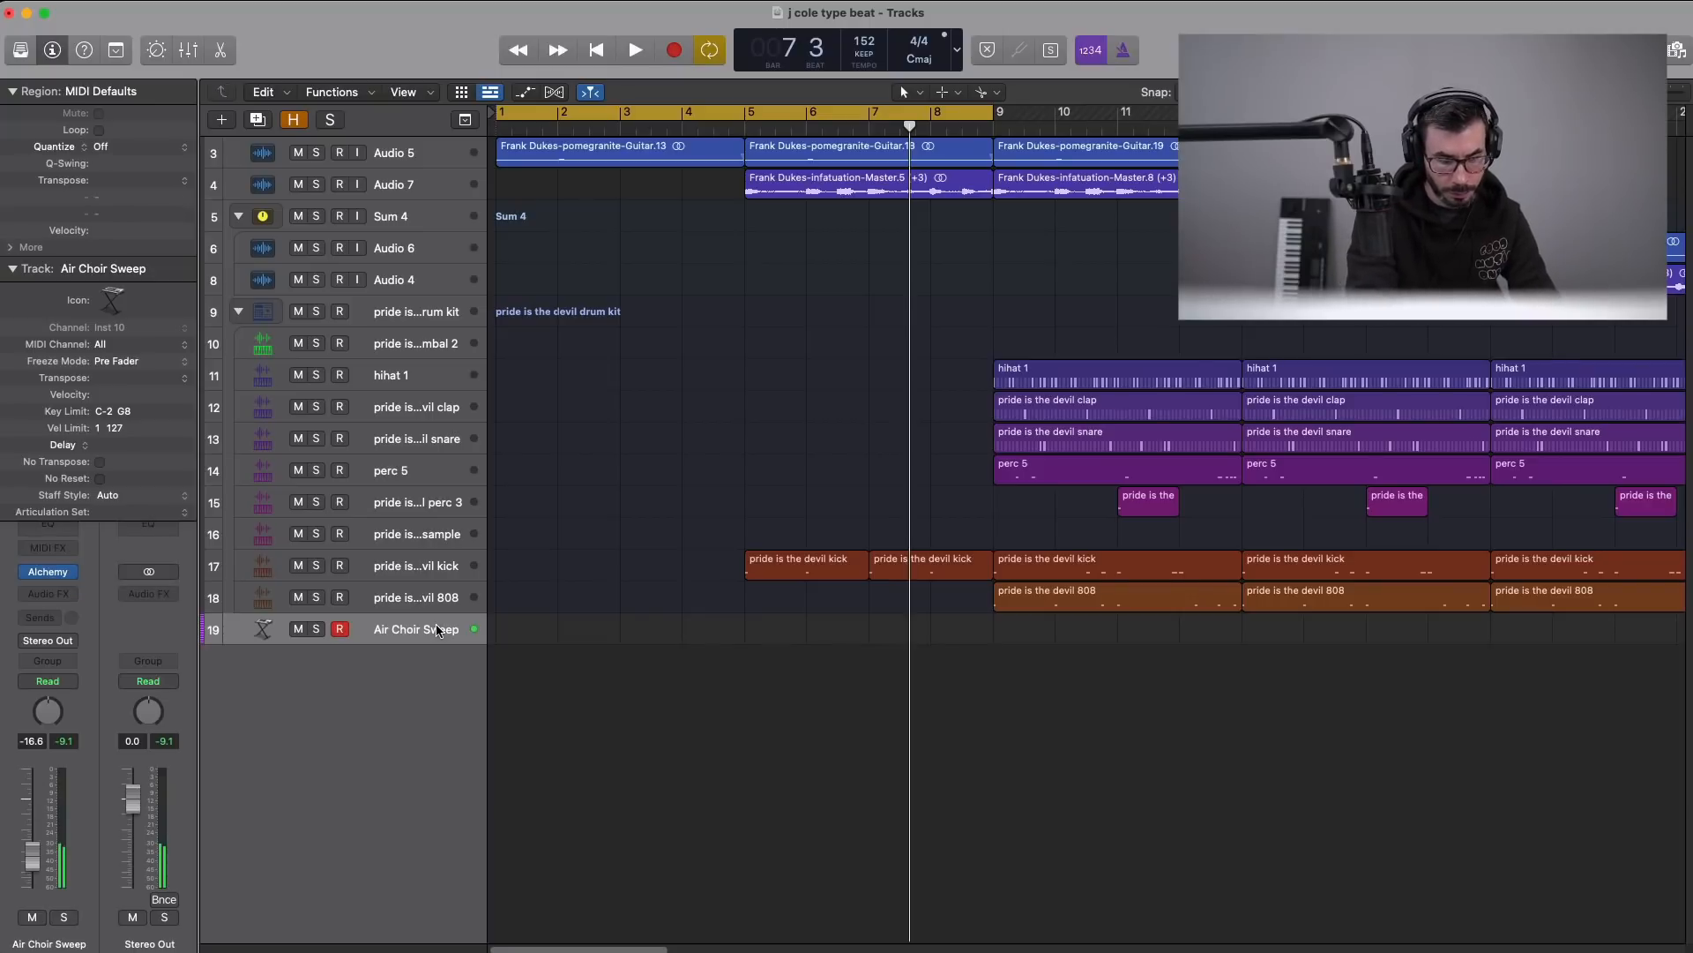
# - Record a sustained pad part on the Air Choir Sweep track across the bars 1 to 9 cycle
pyautogui.press('space')
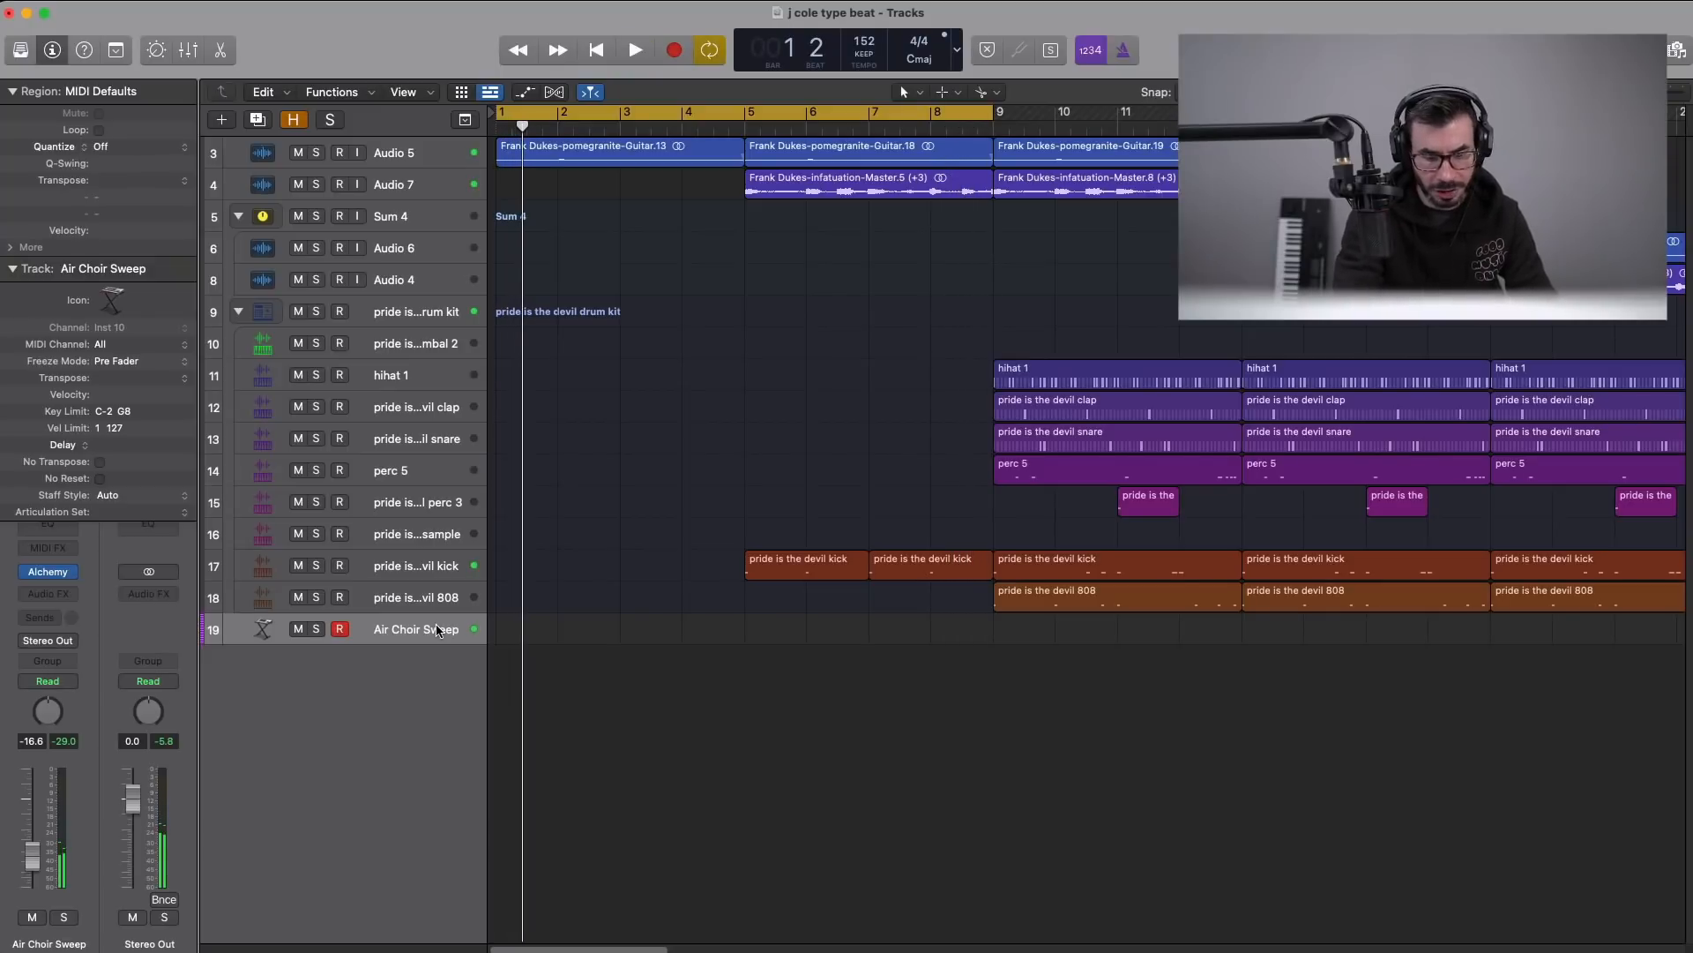
pyautogui.press('r')
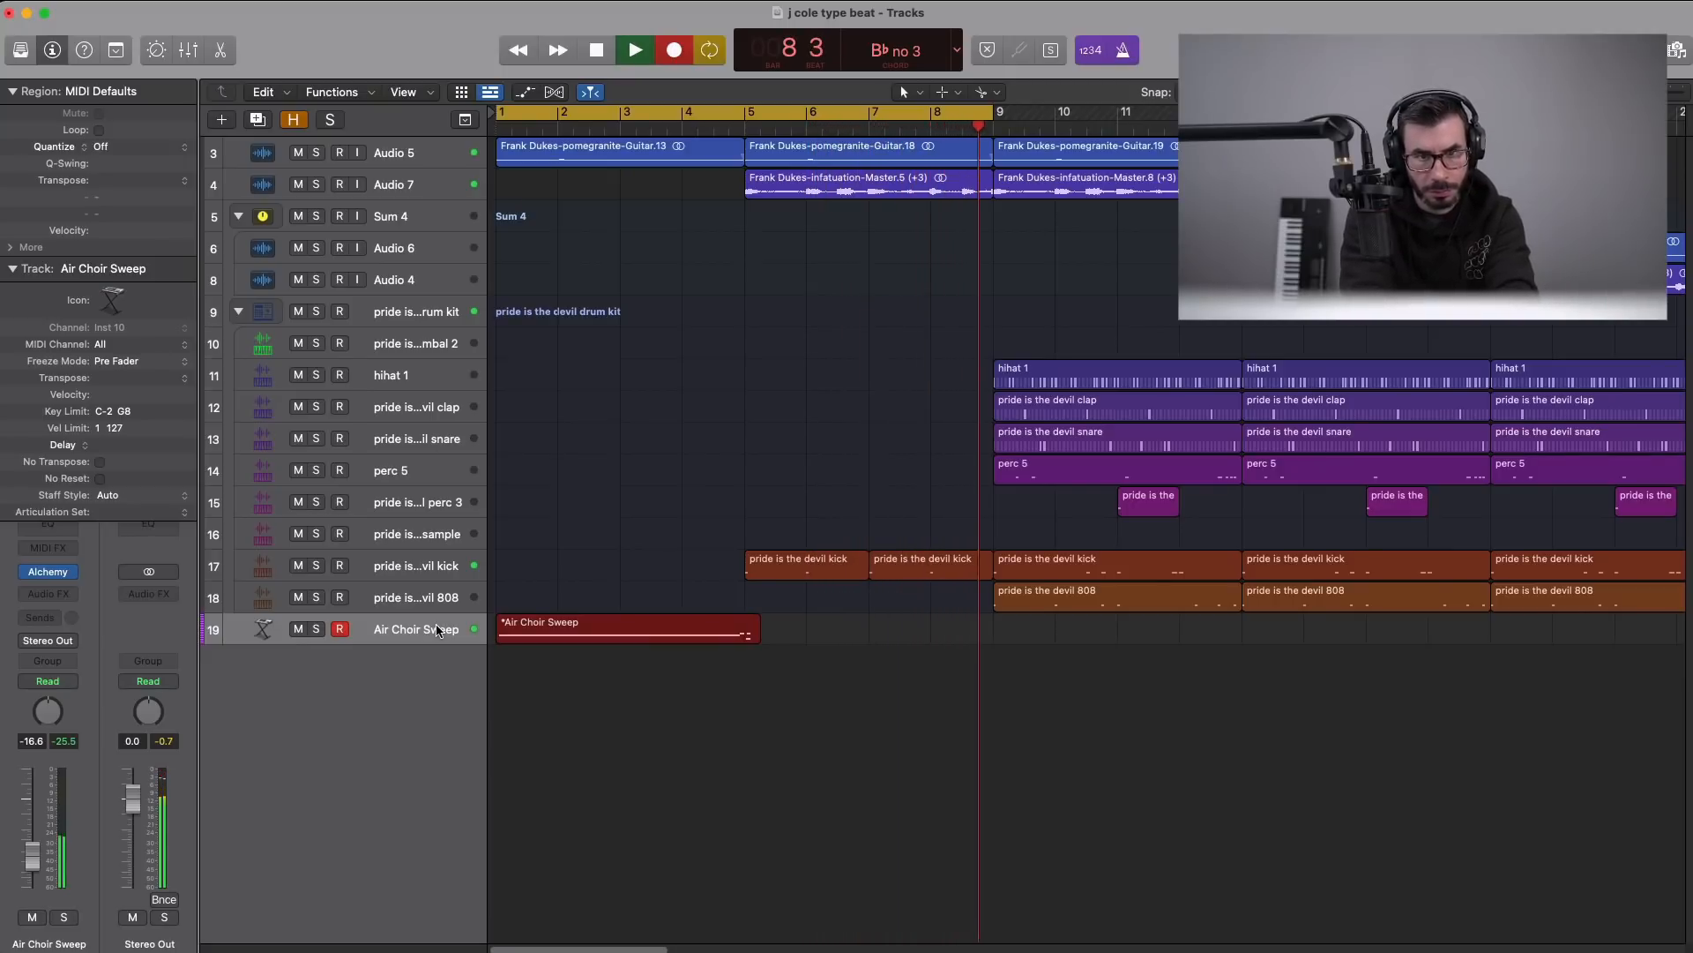
pyautogui.press('space')
pyautogui.click(863, 838)
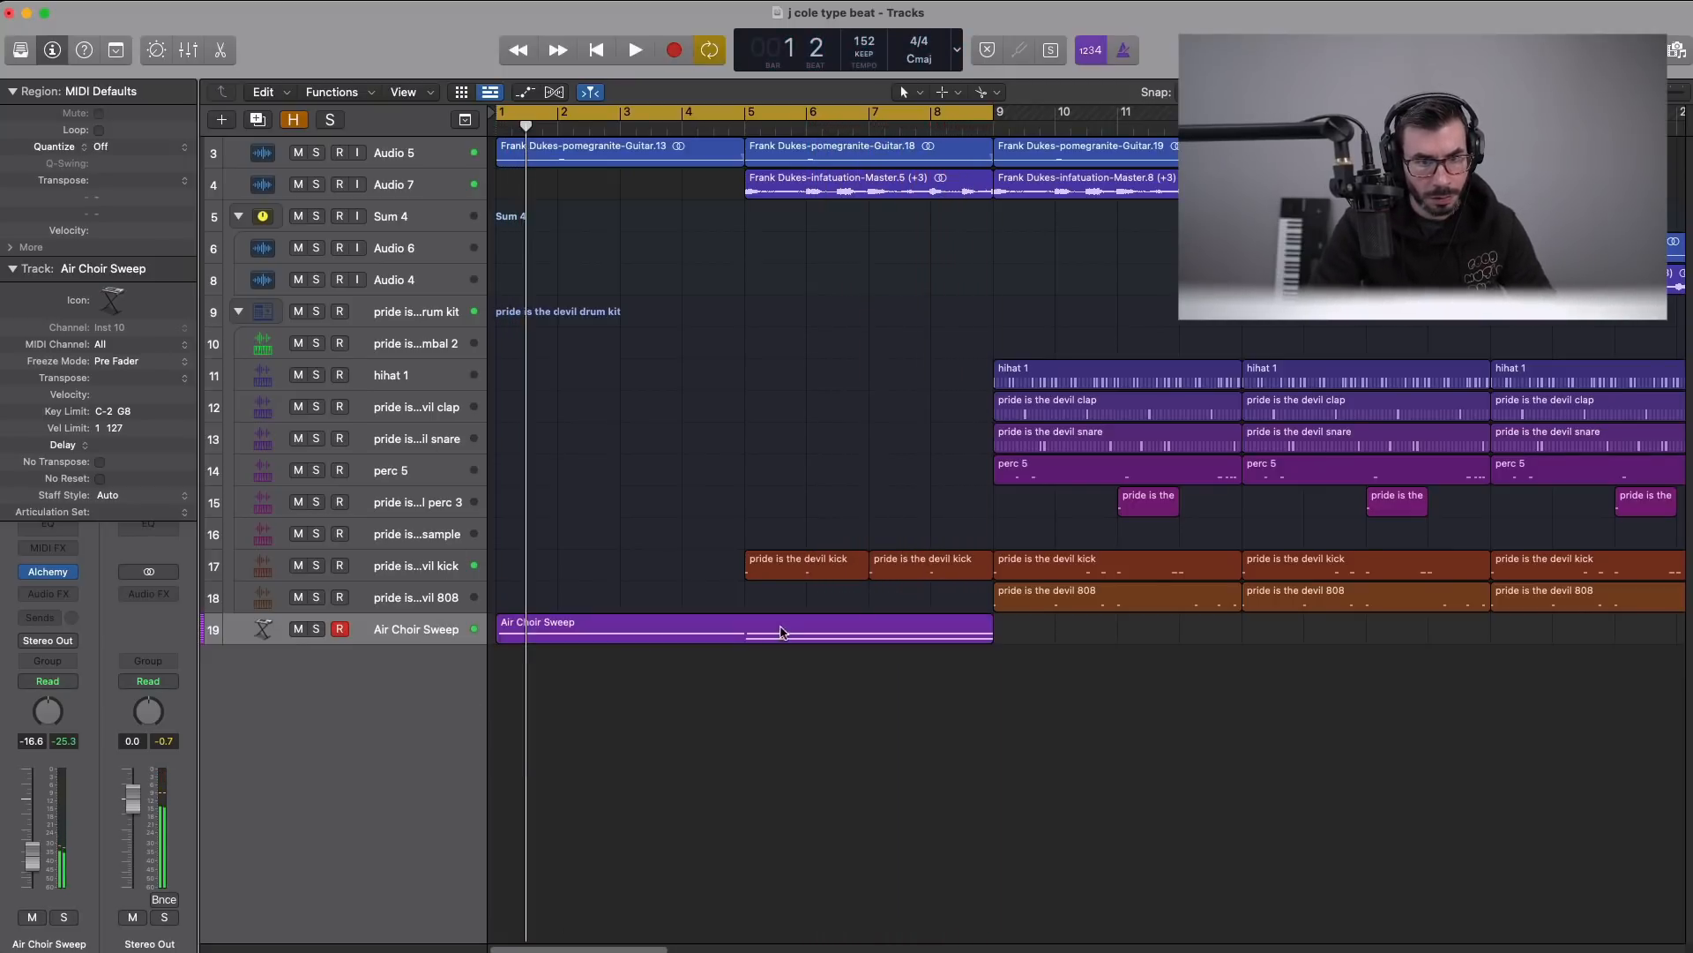
# - Open the Air Choir Sweep region in the Piano Roll and nudge the notes starting near bar 5 slightly earlier
pyautogui.doubleClick(781, 630)
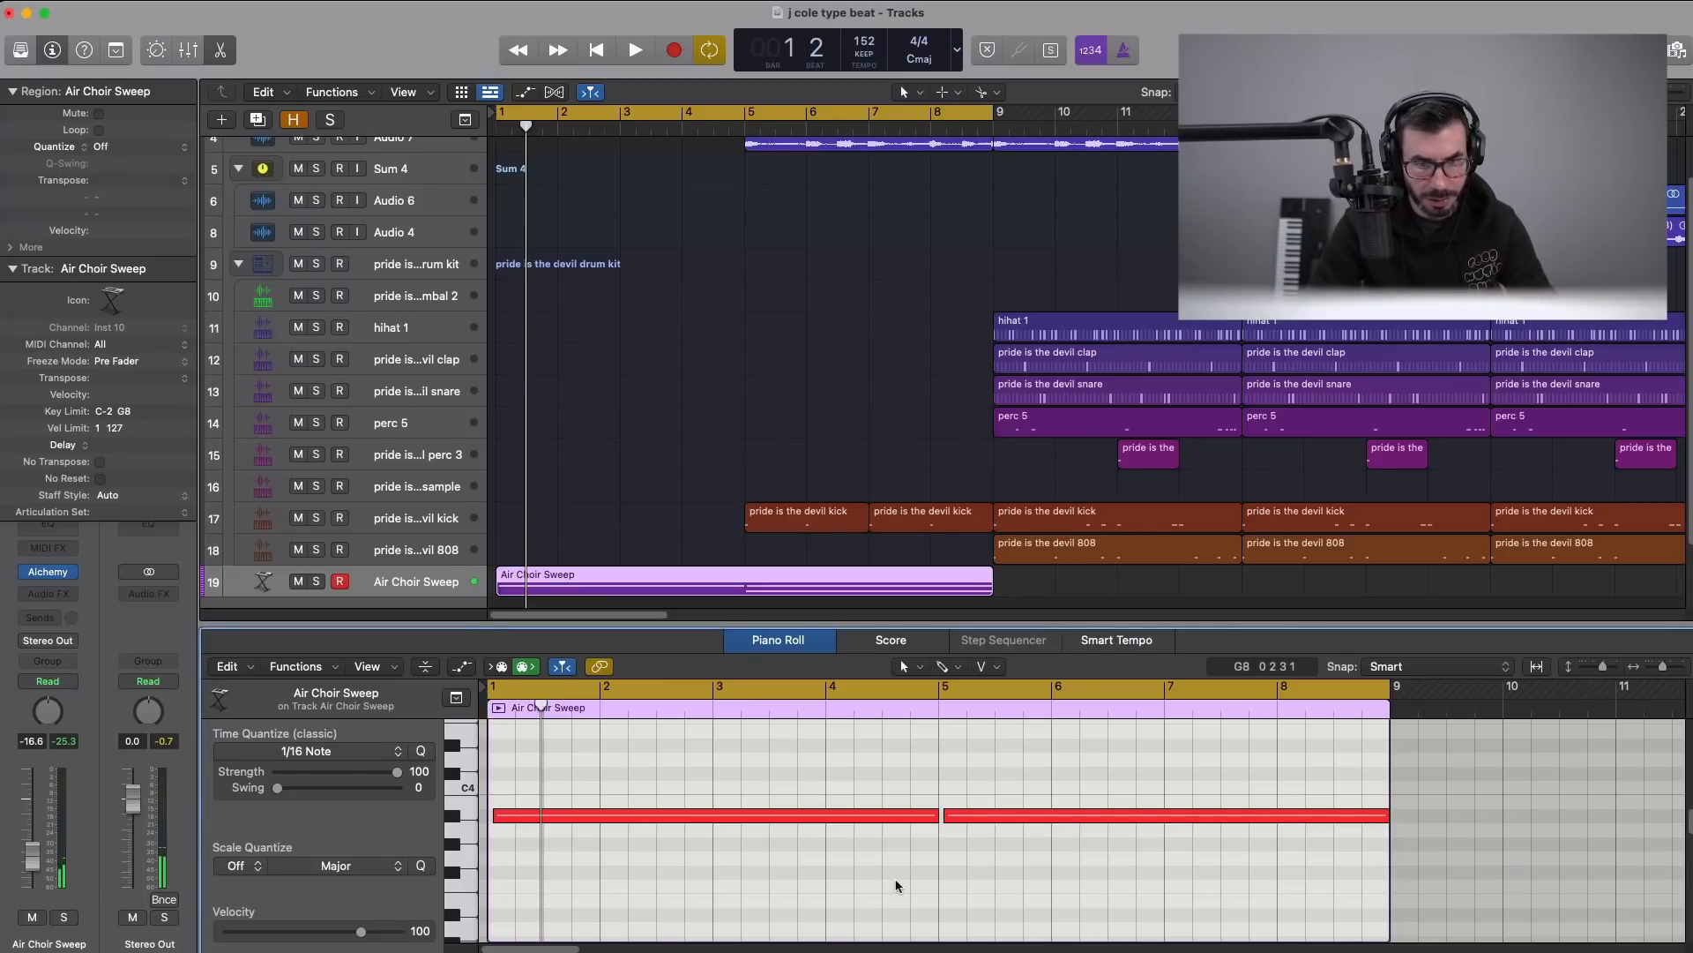
pyautogui.press('super+a')
pyautogui.click(973, 847)
pyautogui.moveTo(976, 816); pyautogui.dragTo(968, 817)
pyautogui.scroll(5, 986, 834)
pyautogui.scroll(-10, 986, 836)
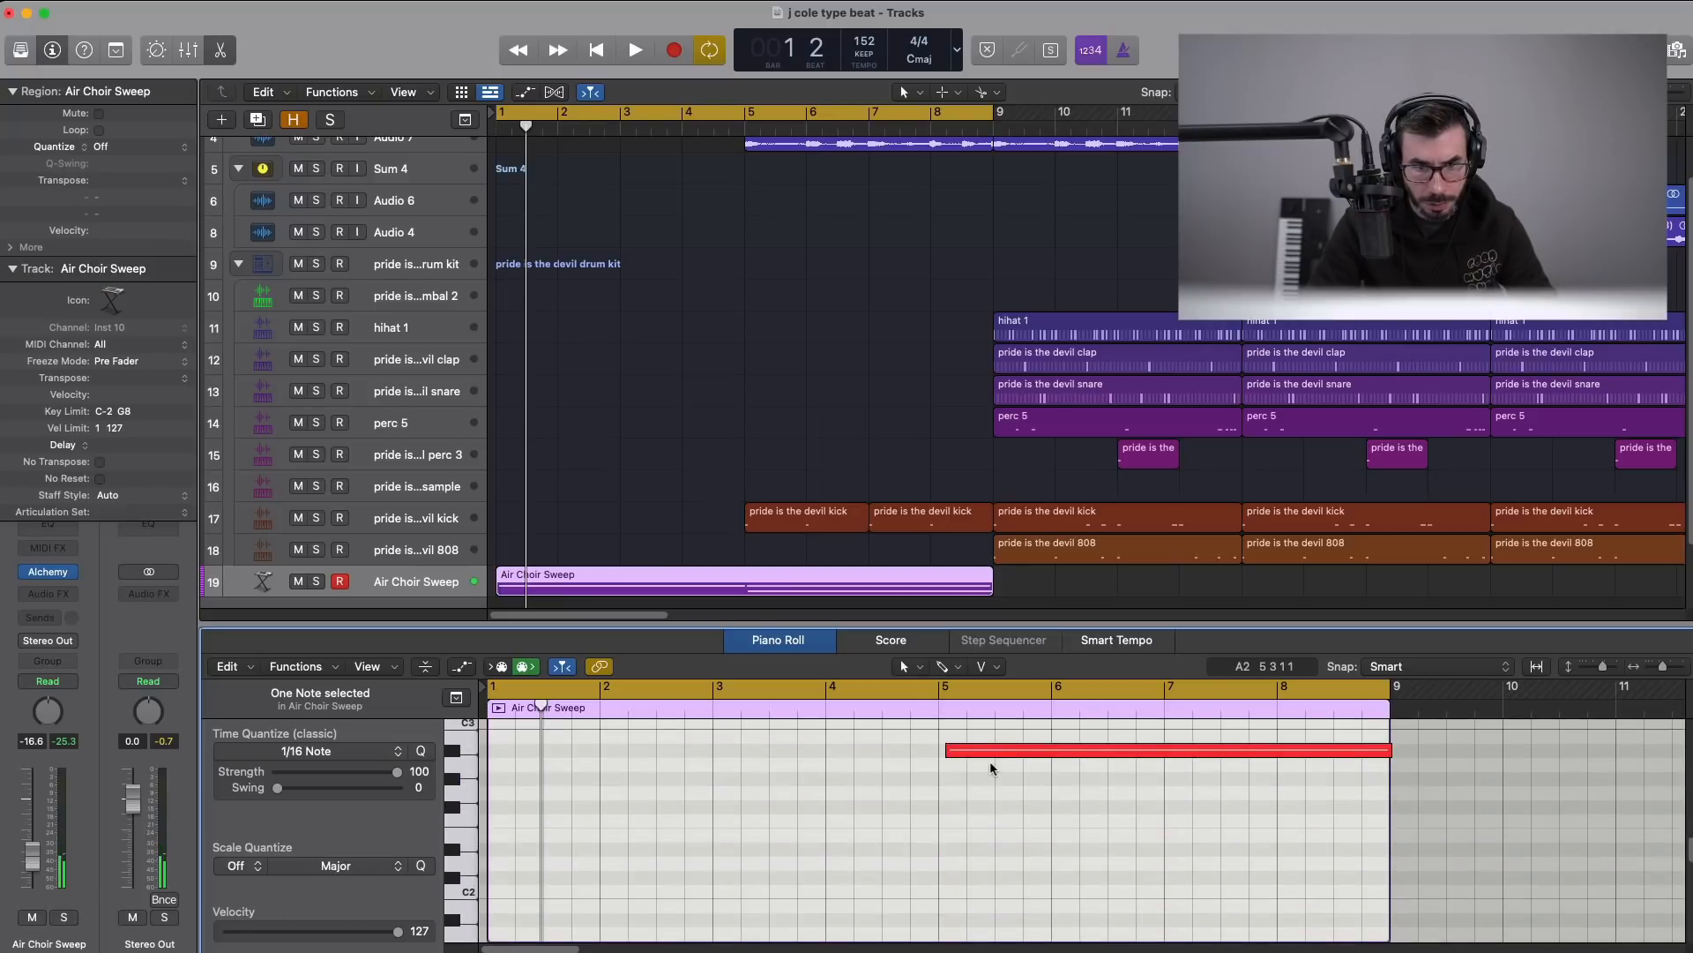
pyautogui.moveTo(991, 756); pyautogui.dragTo(986, 758)
pyautogui.press('p')
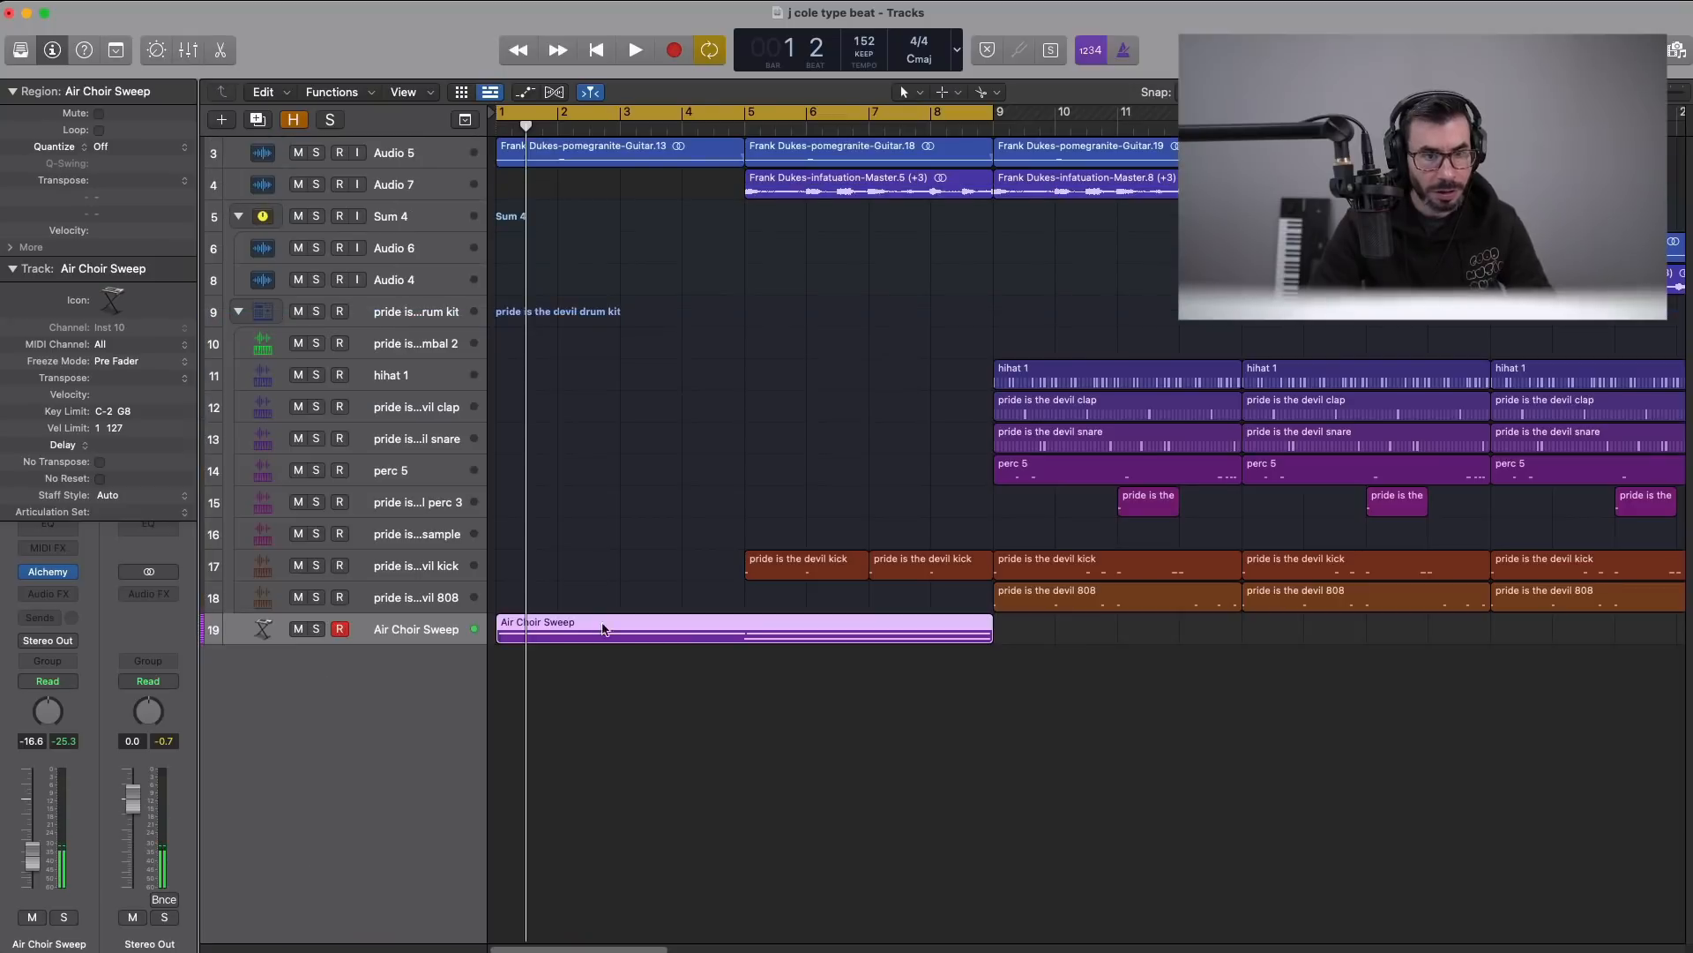
# - Create a new software instrument track and load the Steinway Grand Piano patch from the Library
pyautogui.click(615, 838)
pyautogui.click(226, 120)
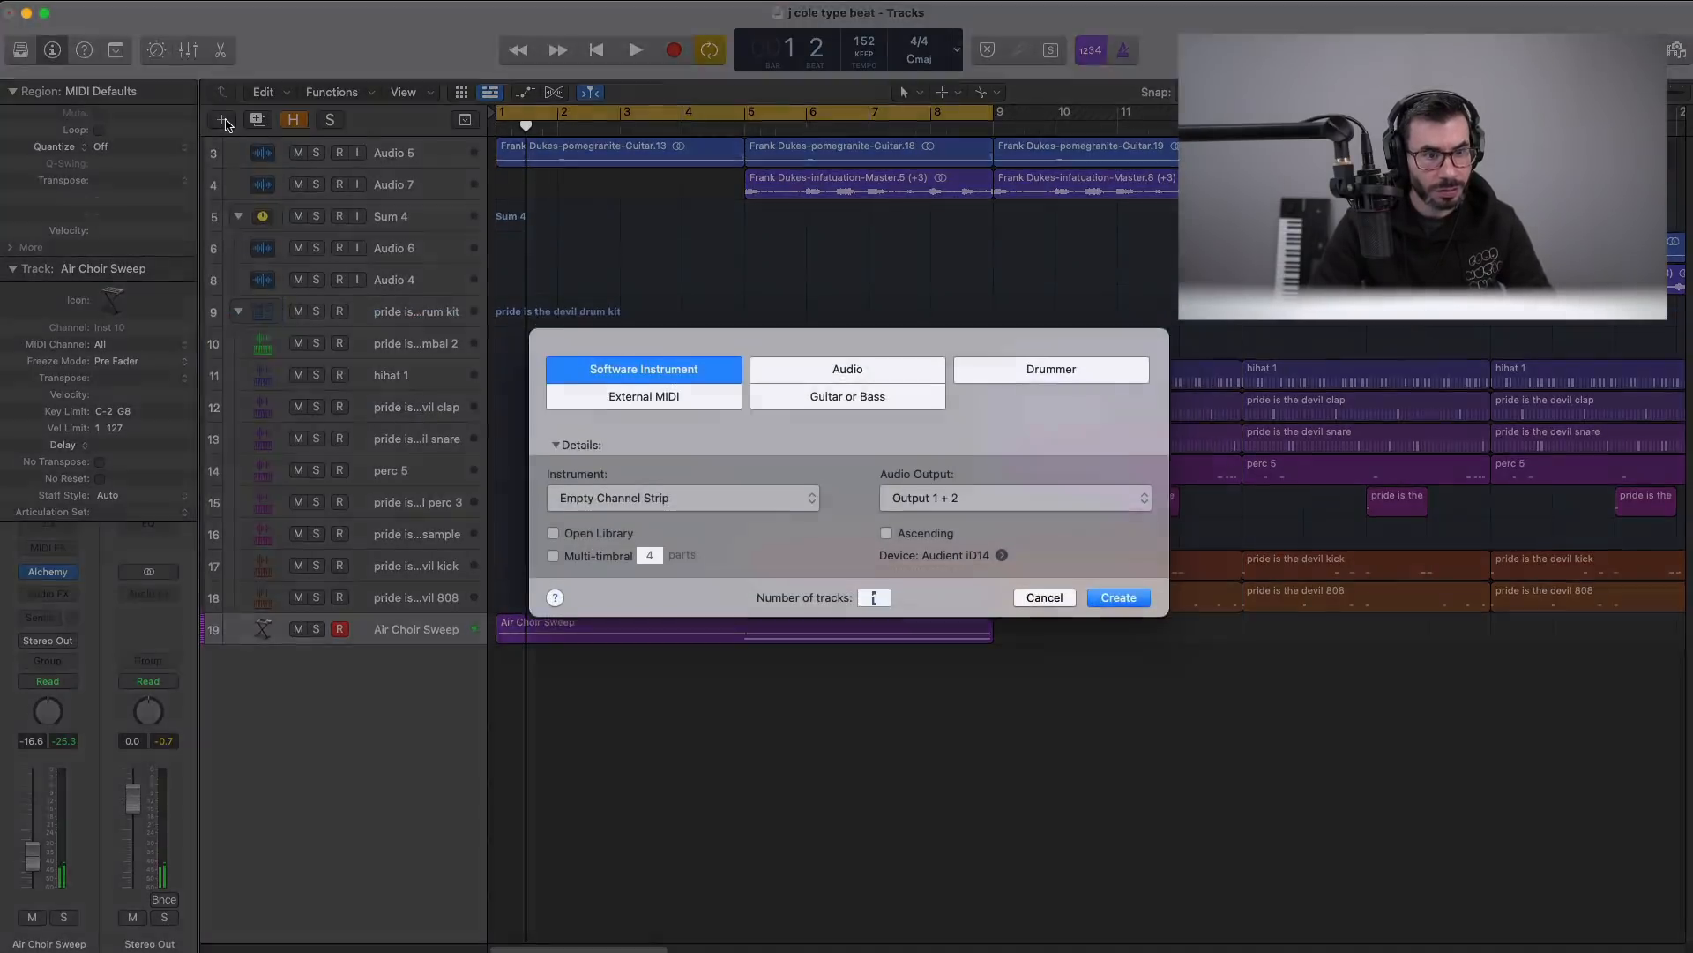
pyautogui.click(1119, 605)
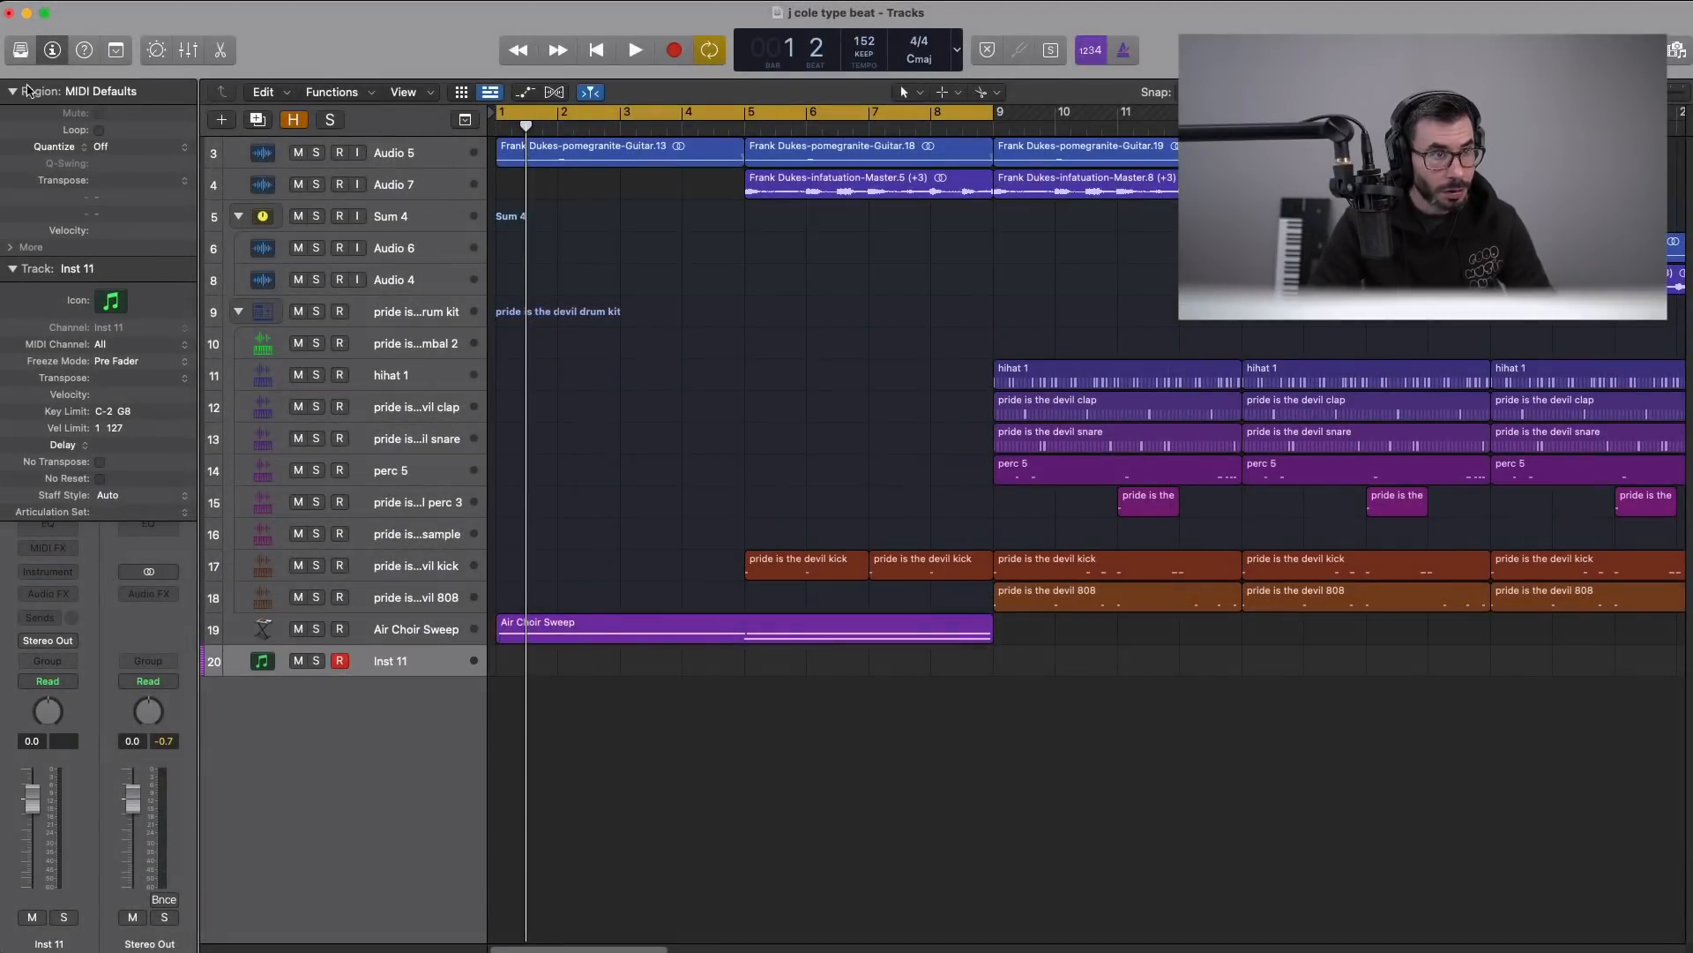
pyautogui.click(19, 49)
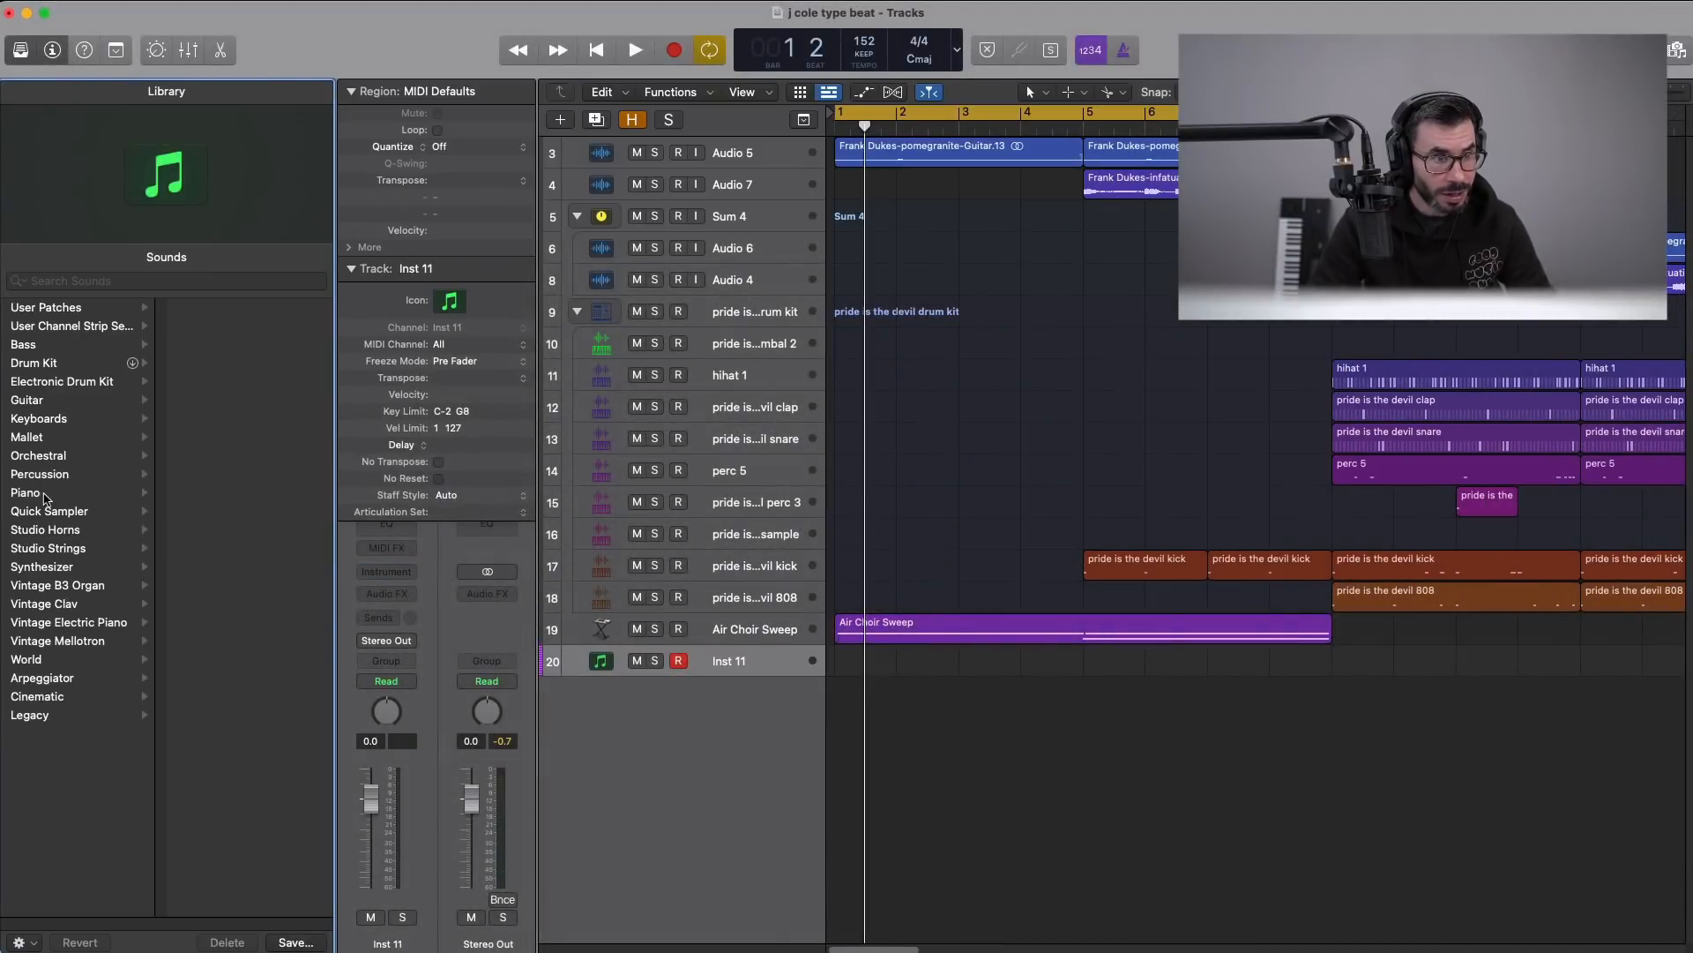
pyautogui.click(44, 496)
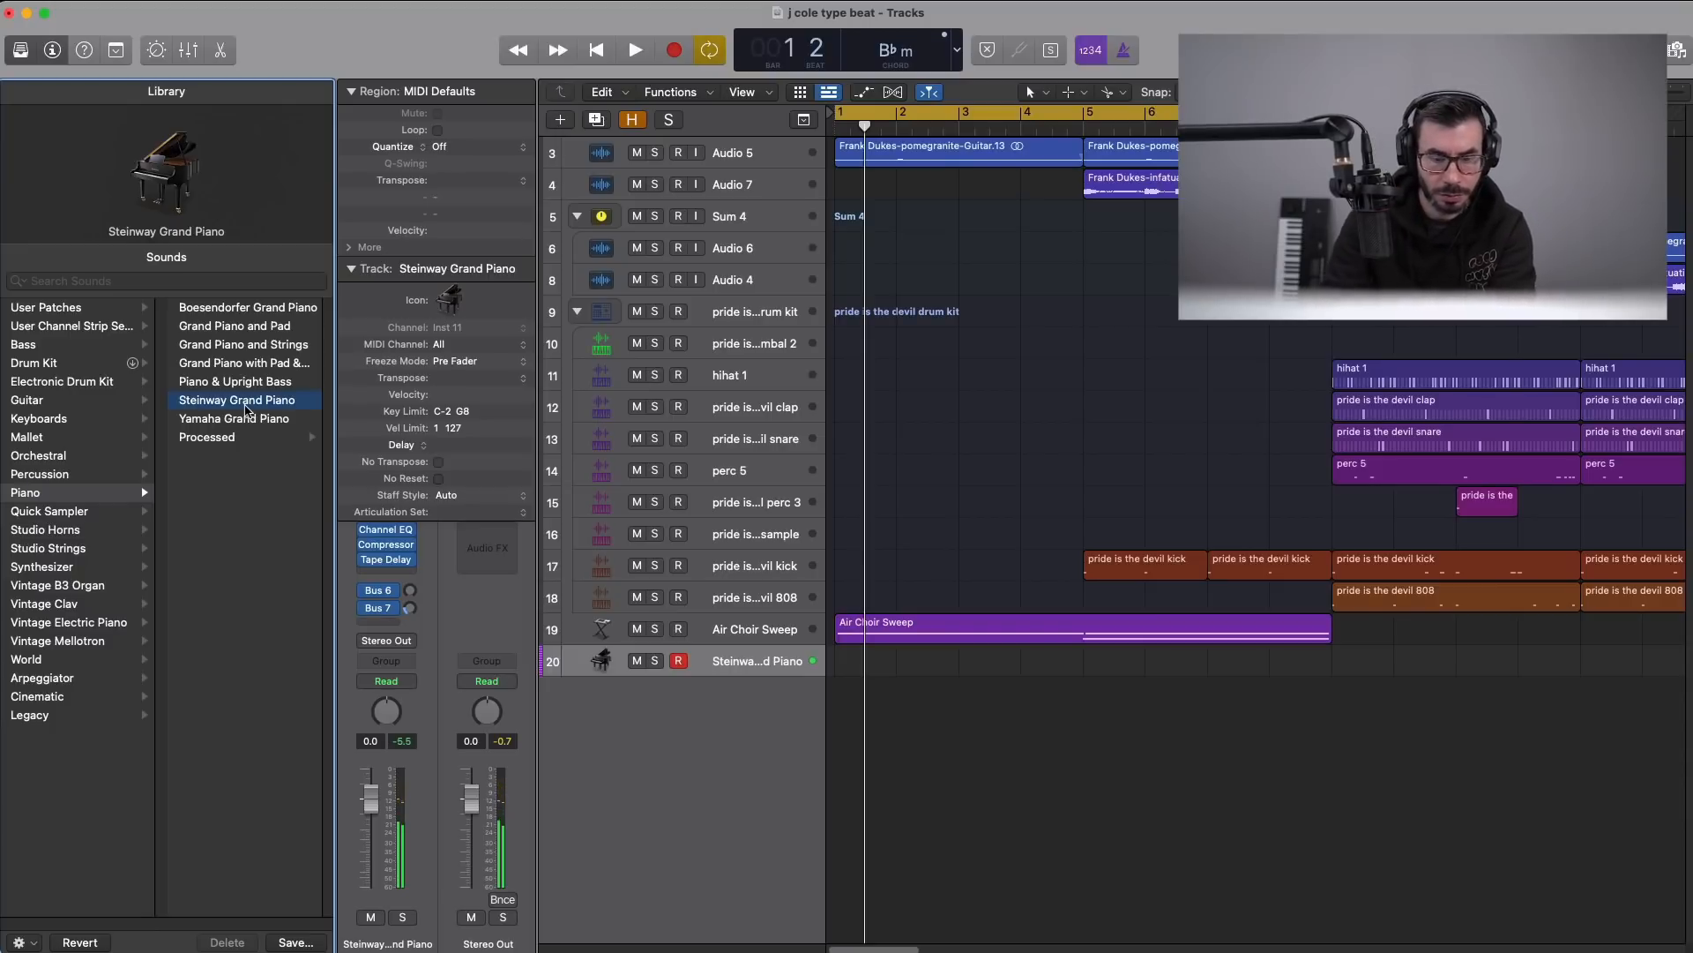
# - Lower the Steinway Grand Piano track's volume to -17.2 dB while the loop plays, and record a piano part on it
pyautogui.press('space')
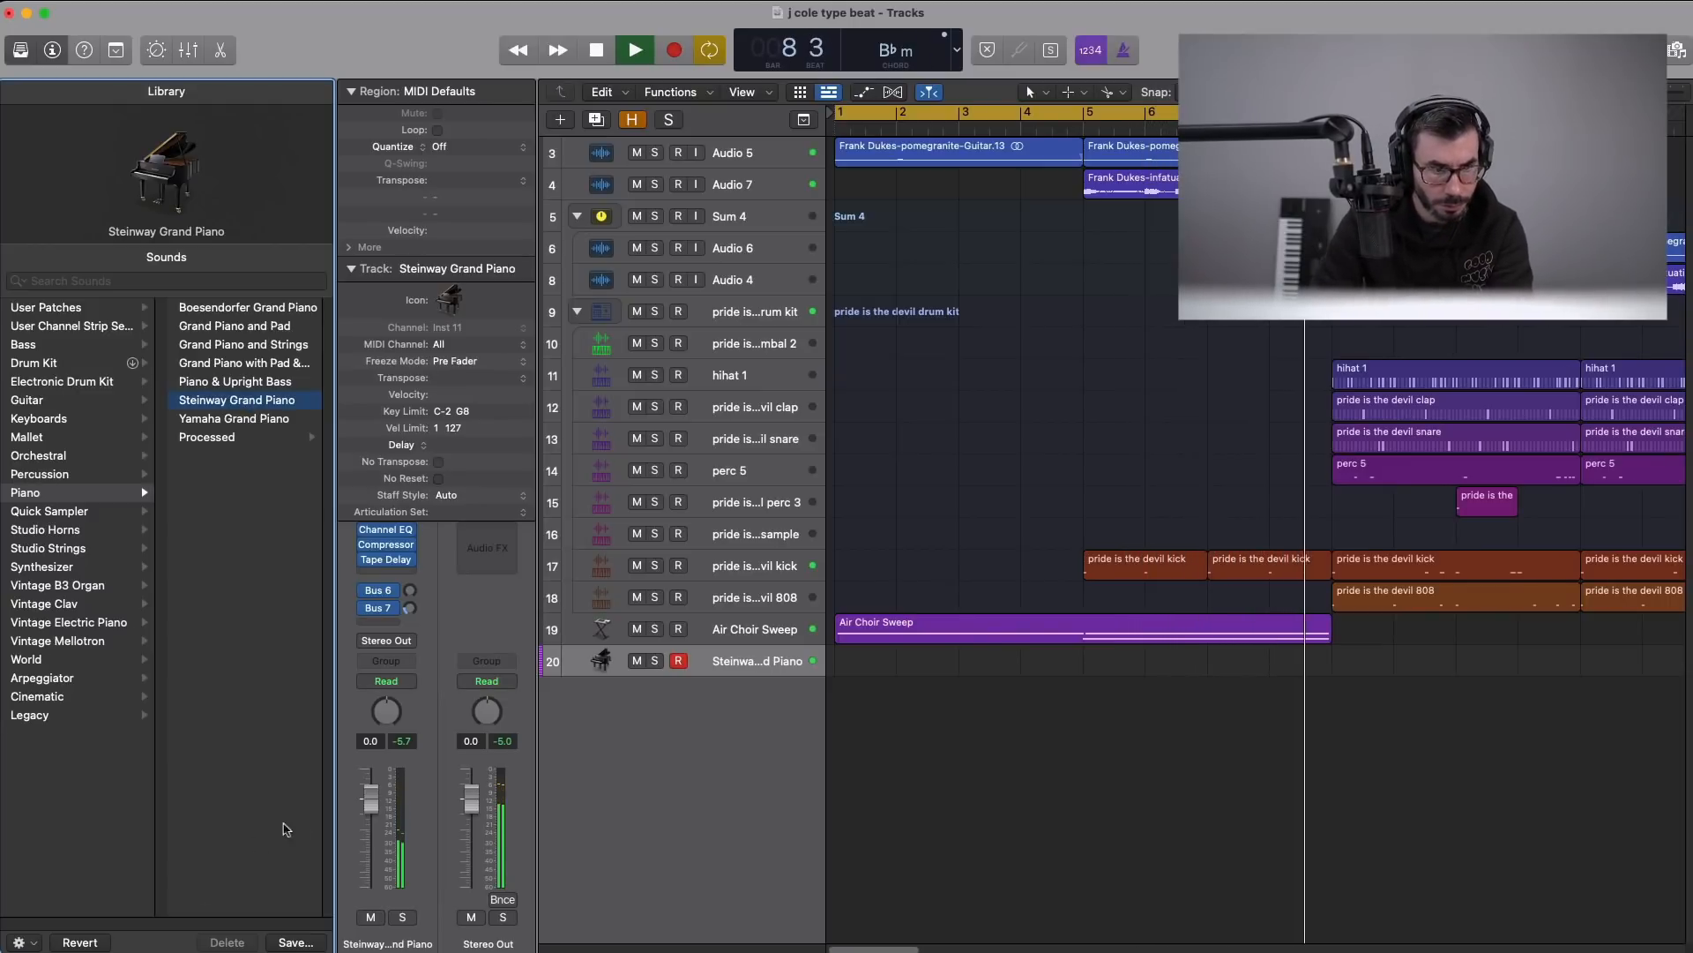
pyautogui.moveTo(371, 799); pyautogui.dragTo(371, 856)
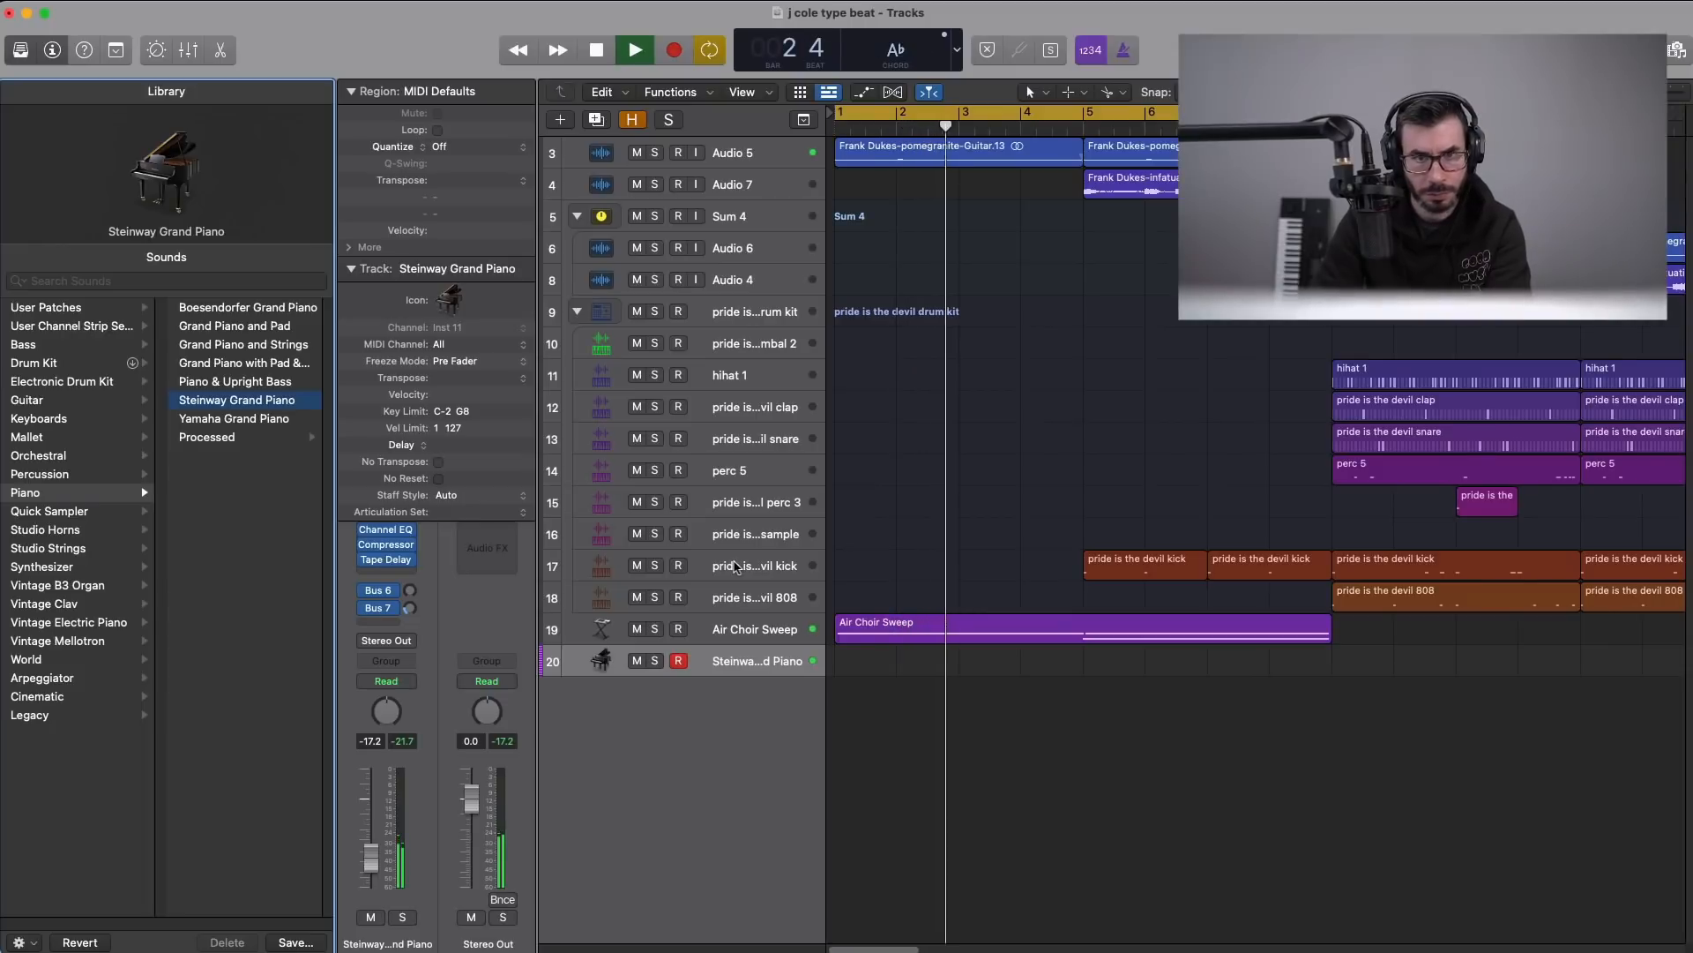
pyautogui.press('space')
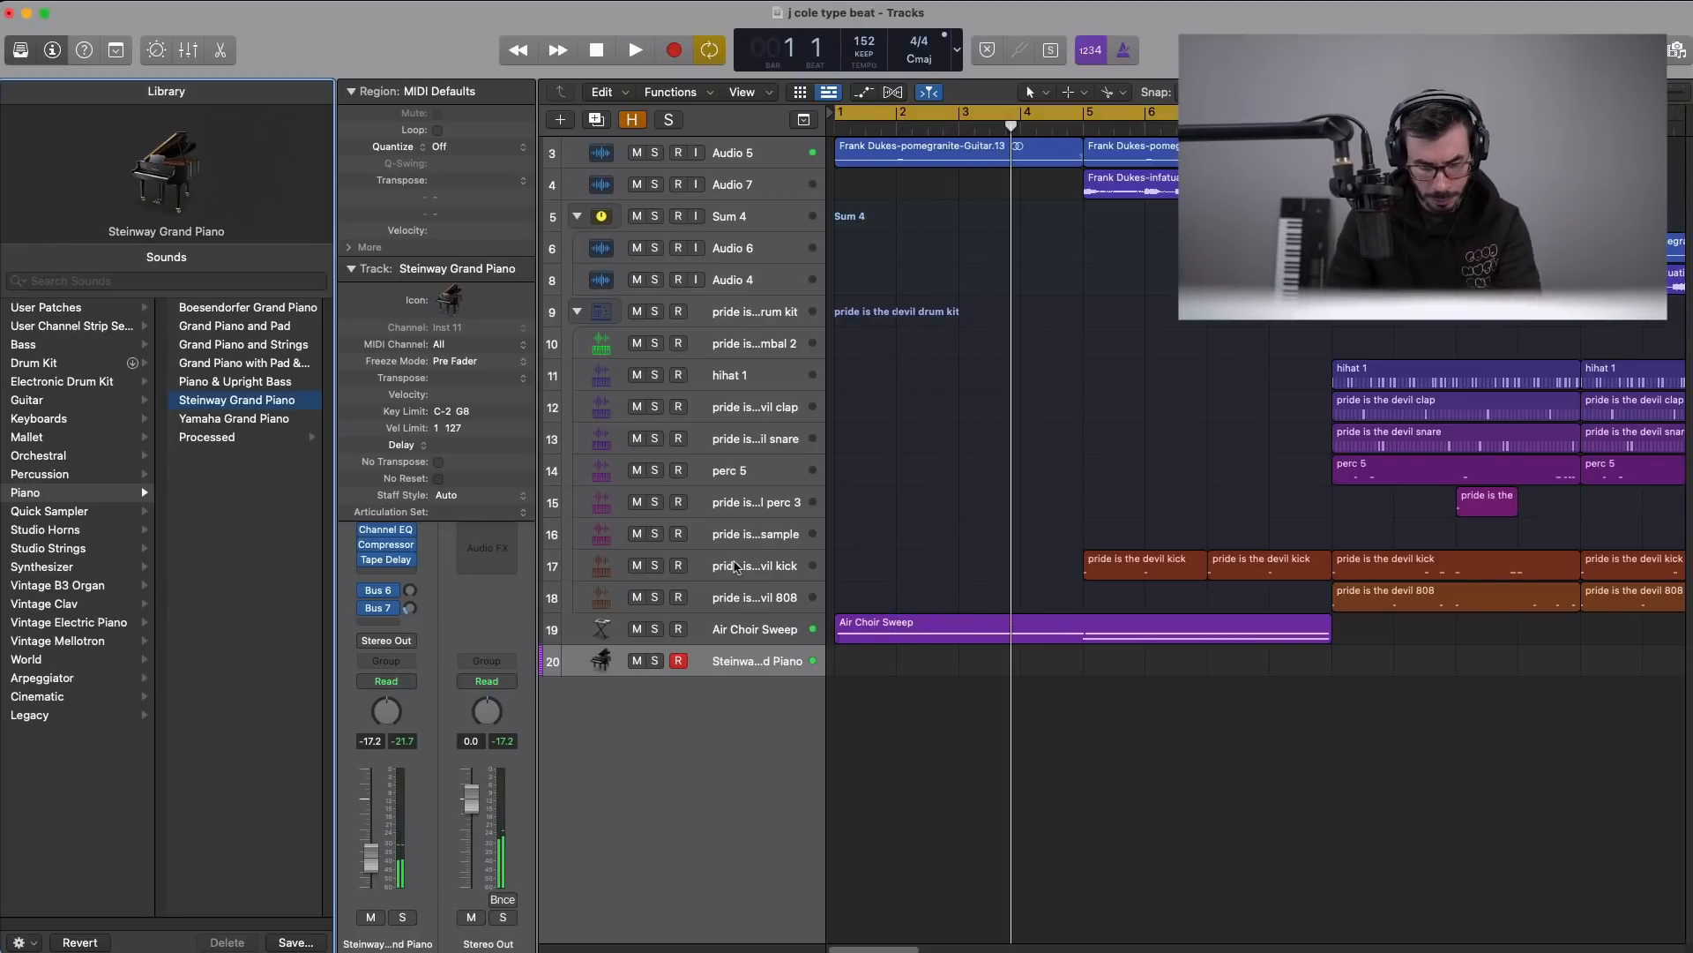
pyautogui.press('r')
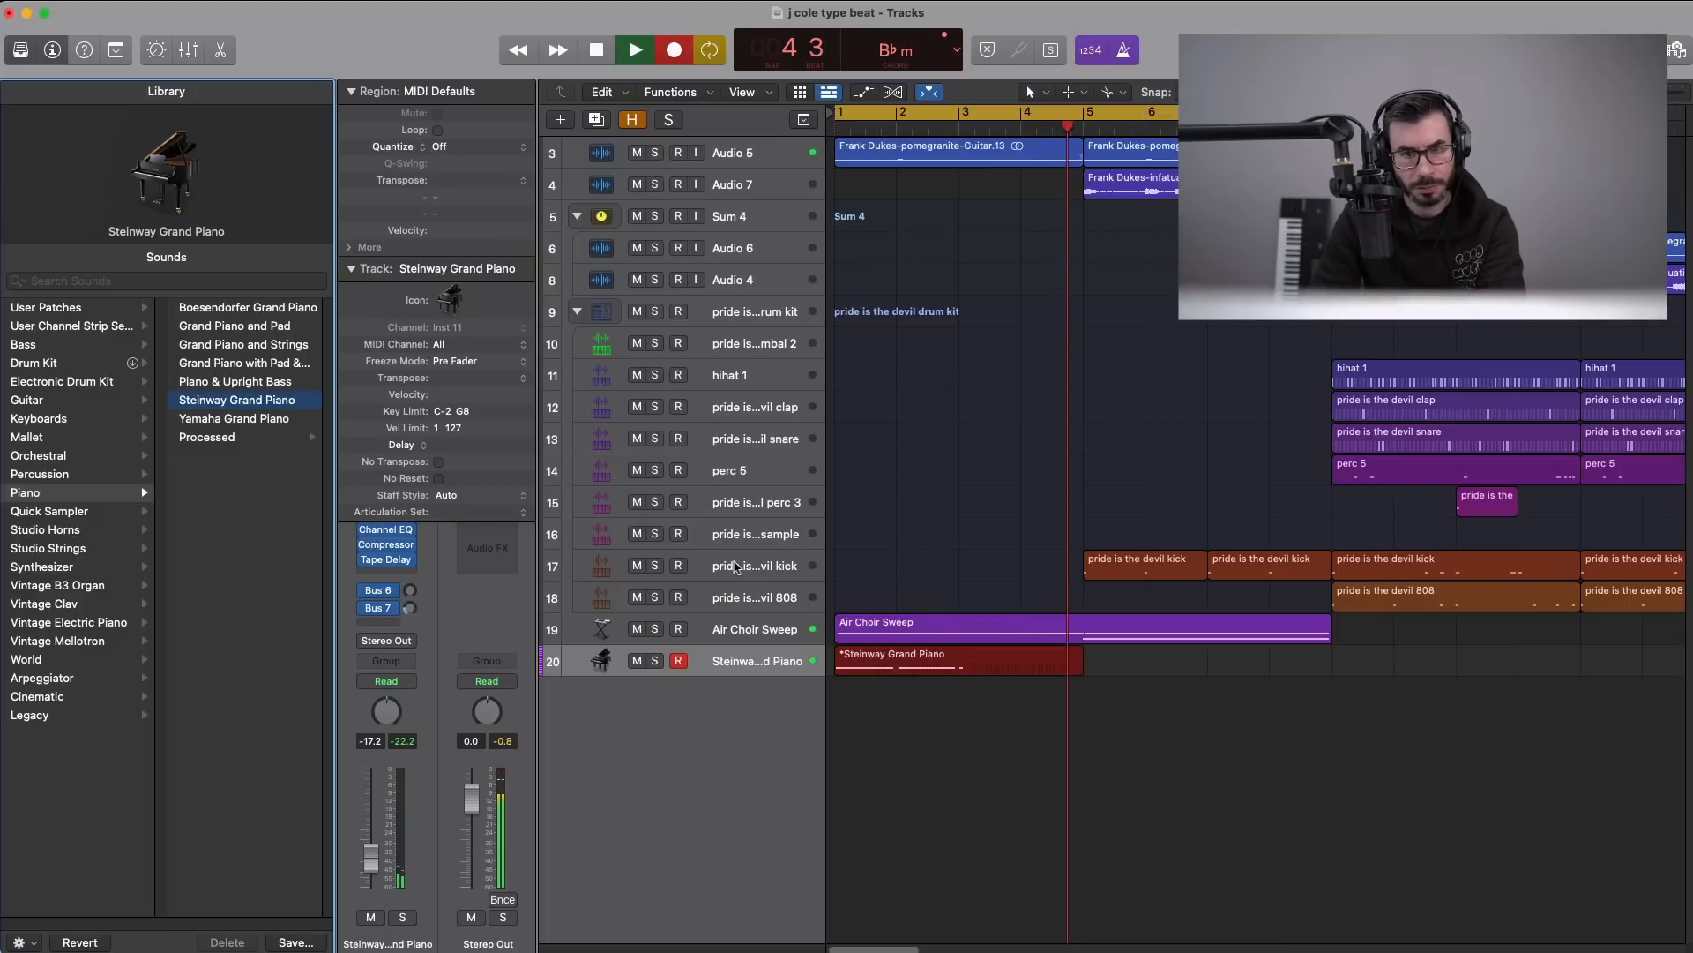
pyautogui.press('space')
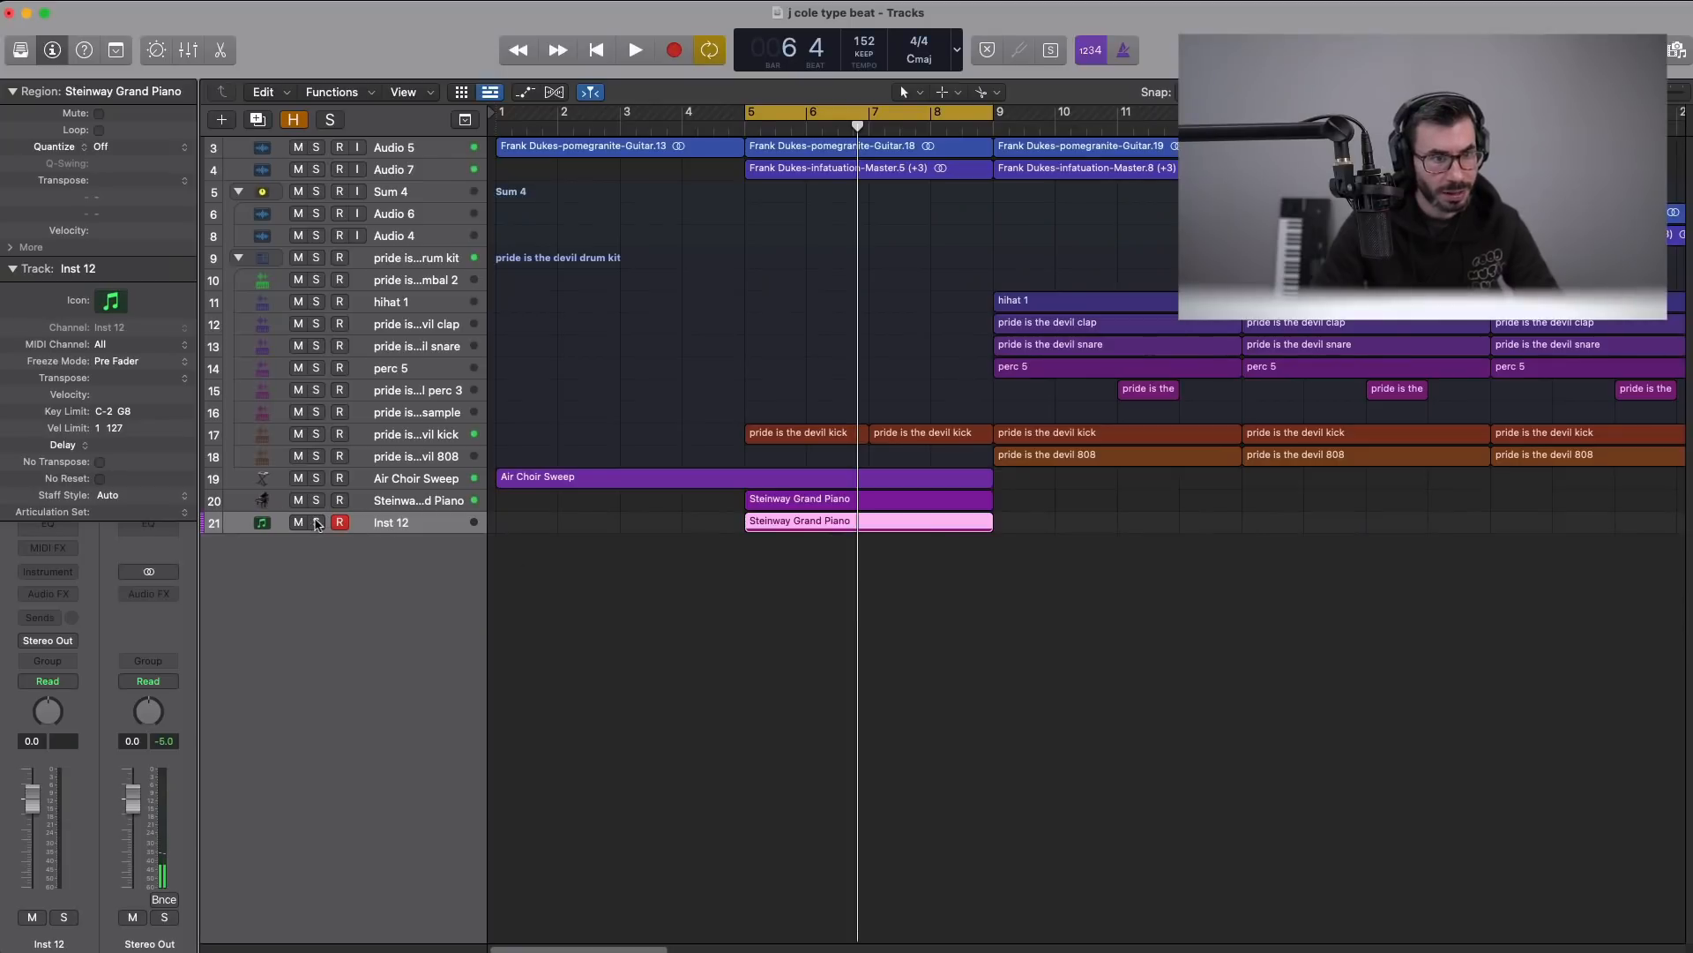
# - Solo the Inst 12 track with the copied piano region and load Vintage Mellotron as its instrument
pyautogui.click(316, 523)
pyautogui.click(17, 54)
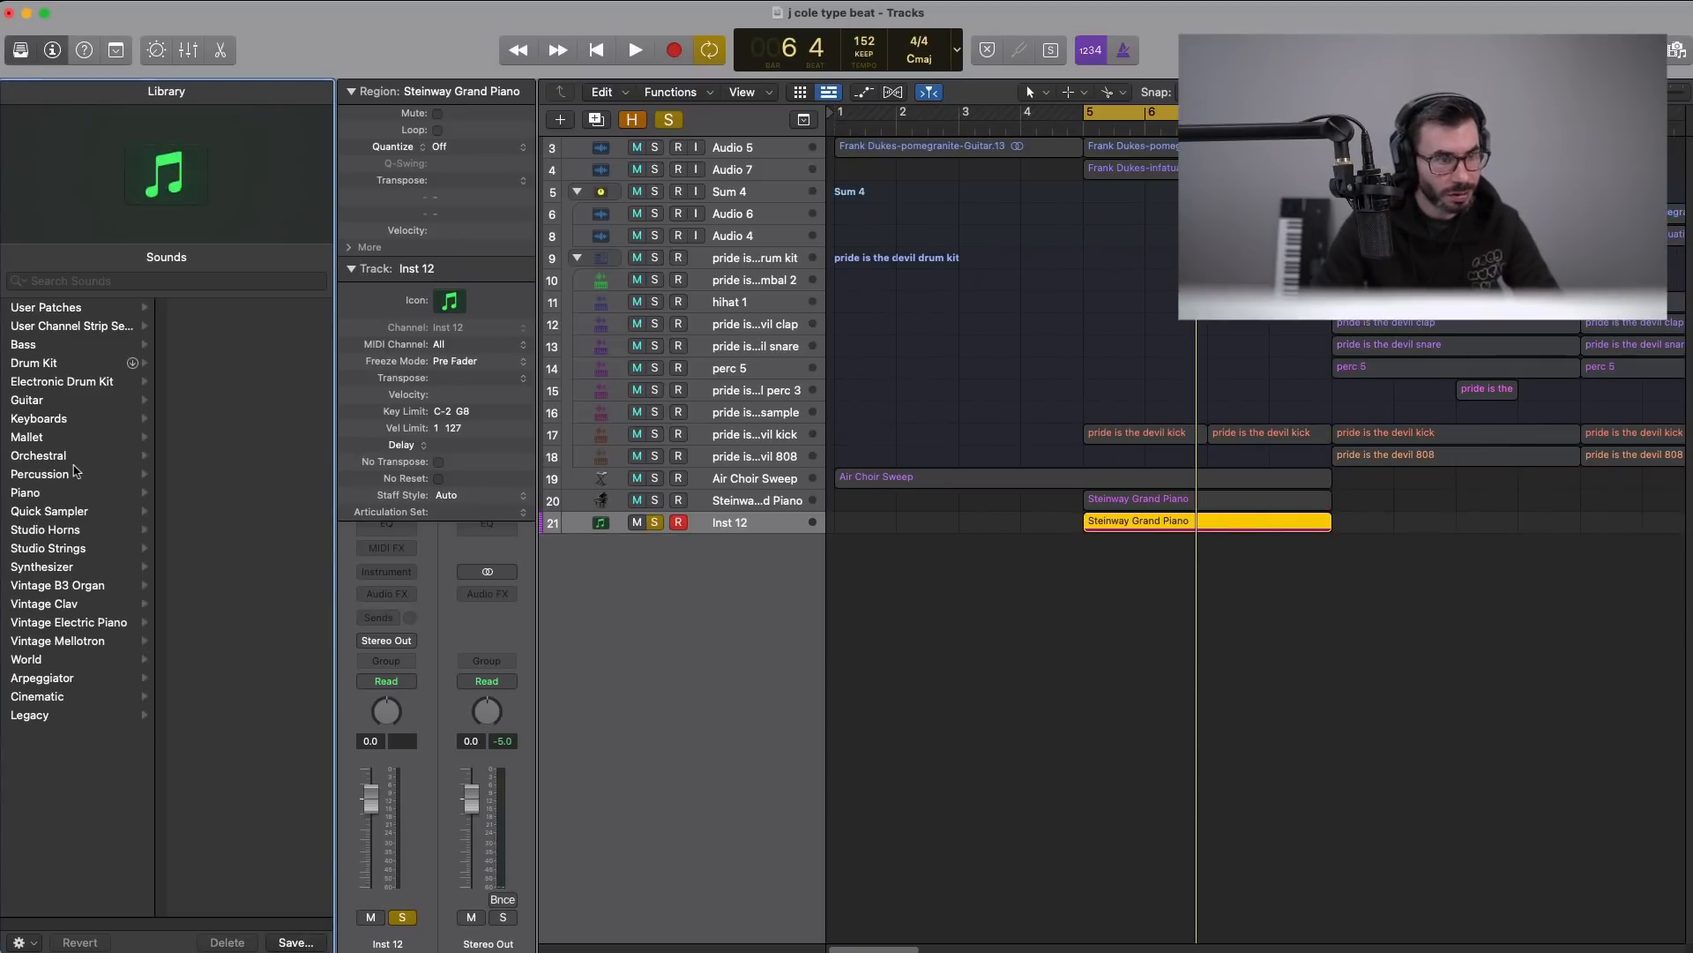
pyautogui.click(31, 49)
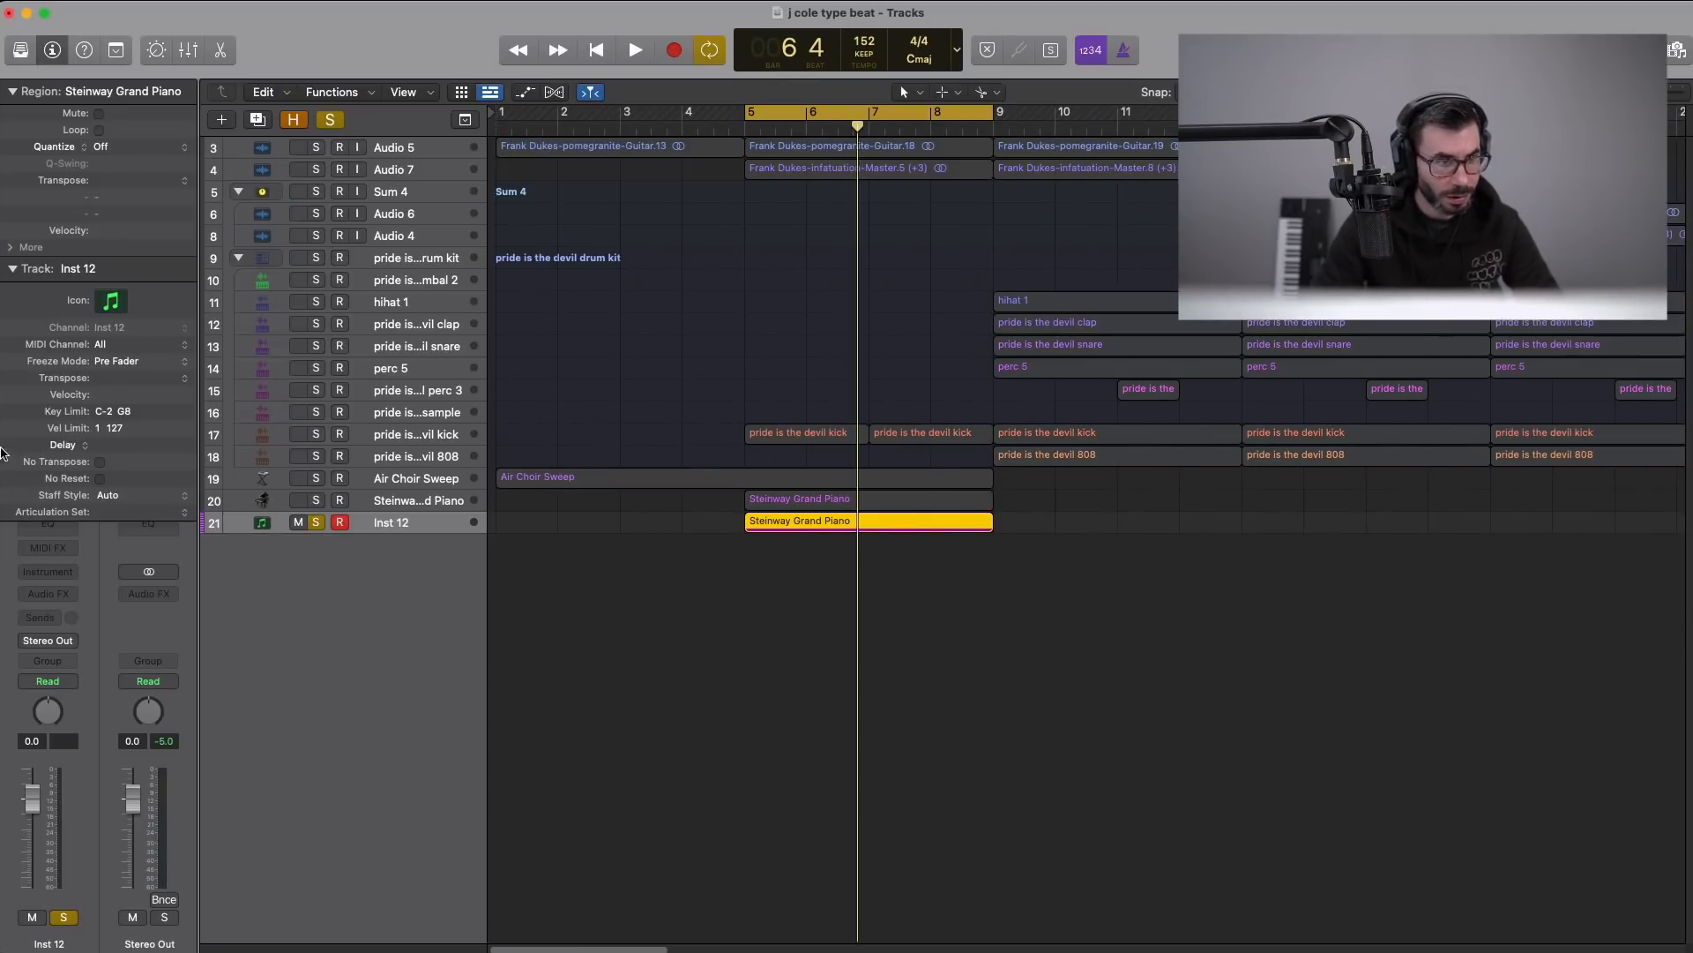
pyautogui.click(10, 268)
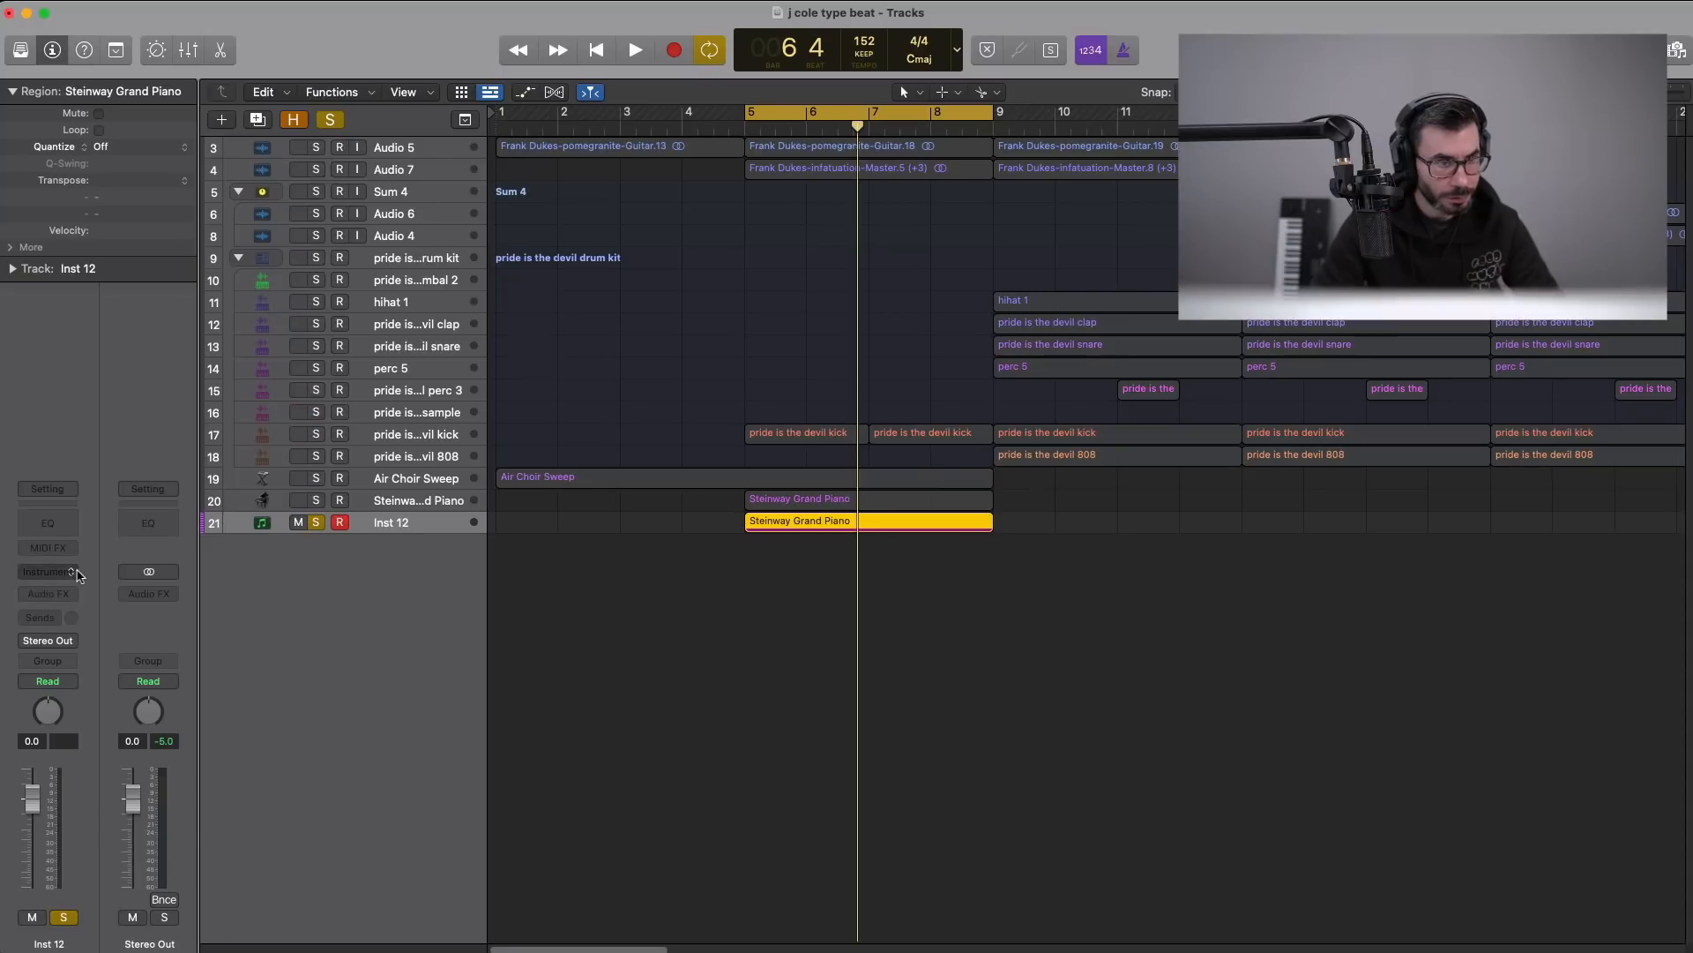
pyautogui.click(49, 571)
pyautogui.click(72, 663)
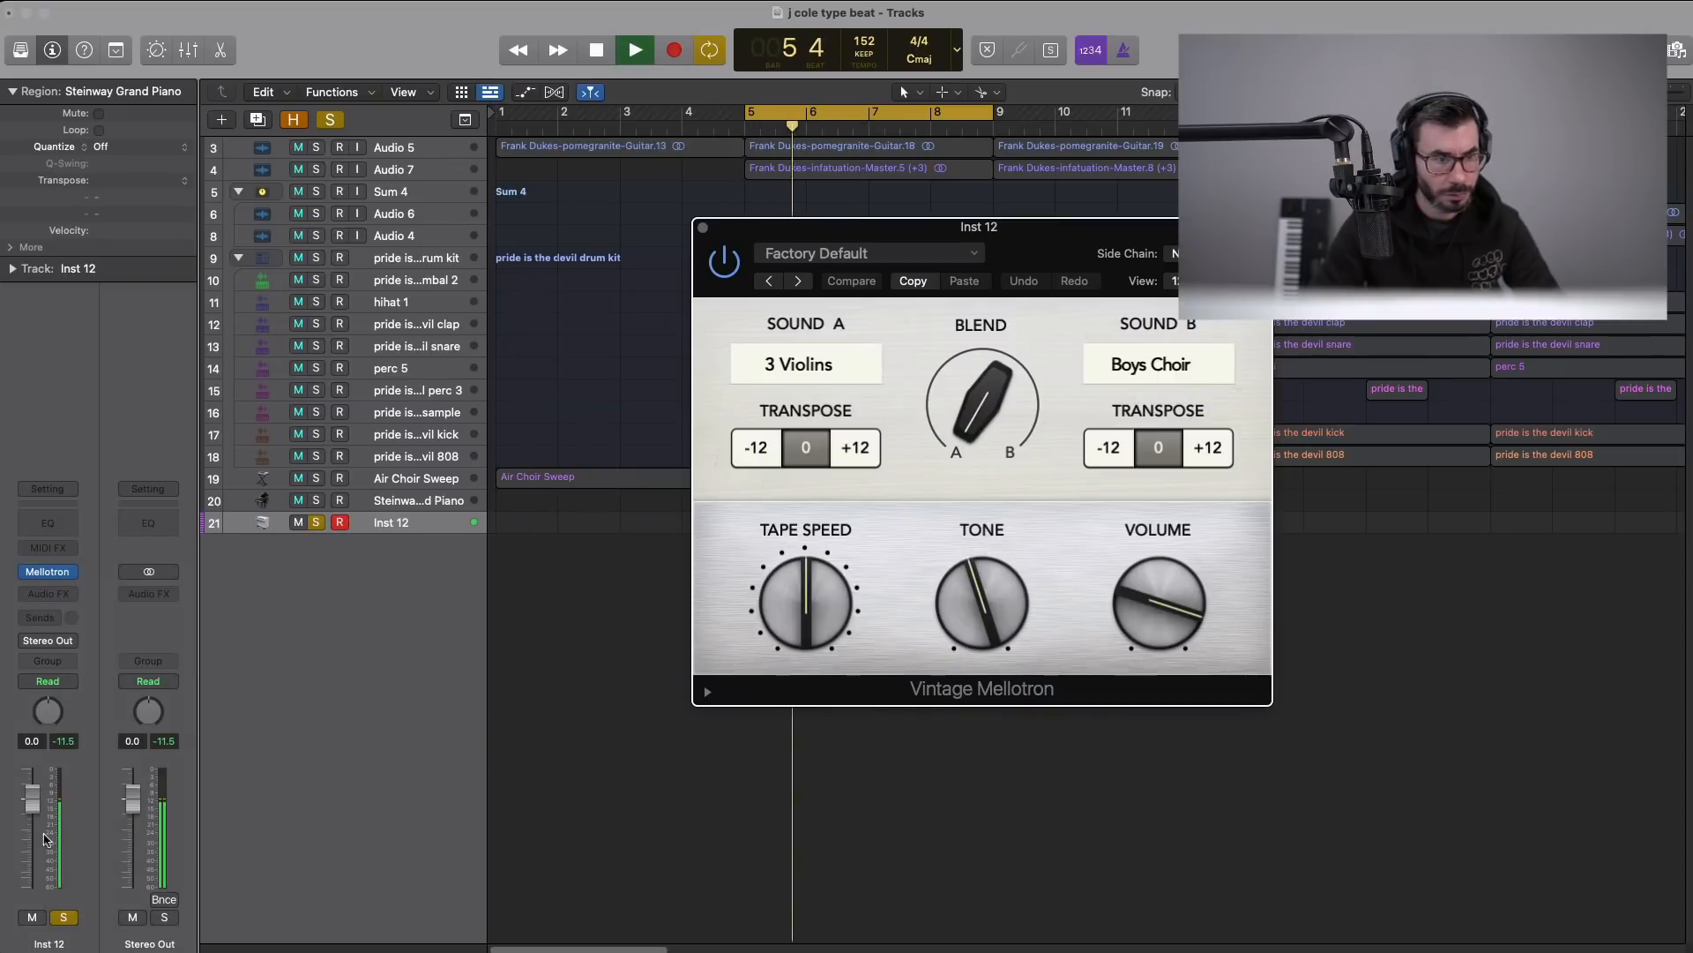
# - Lower the Inst 12 Mellotron track's volume to about -18.5 dB during playback and close the instrument window
pyautogui.moveTo(43, 803); pyautogui.dragTo(44, 872)
pyautogui.moveTo(36, 860); pyautogui.dragTo(37, 859)
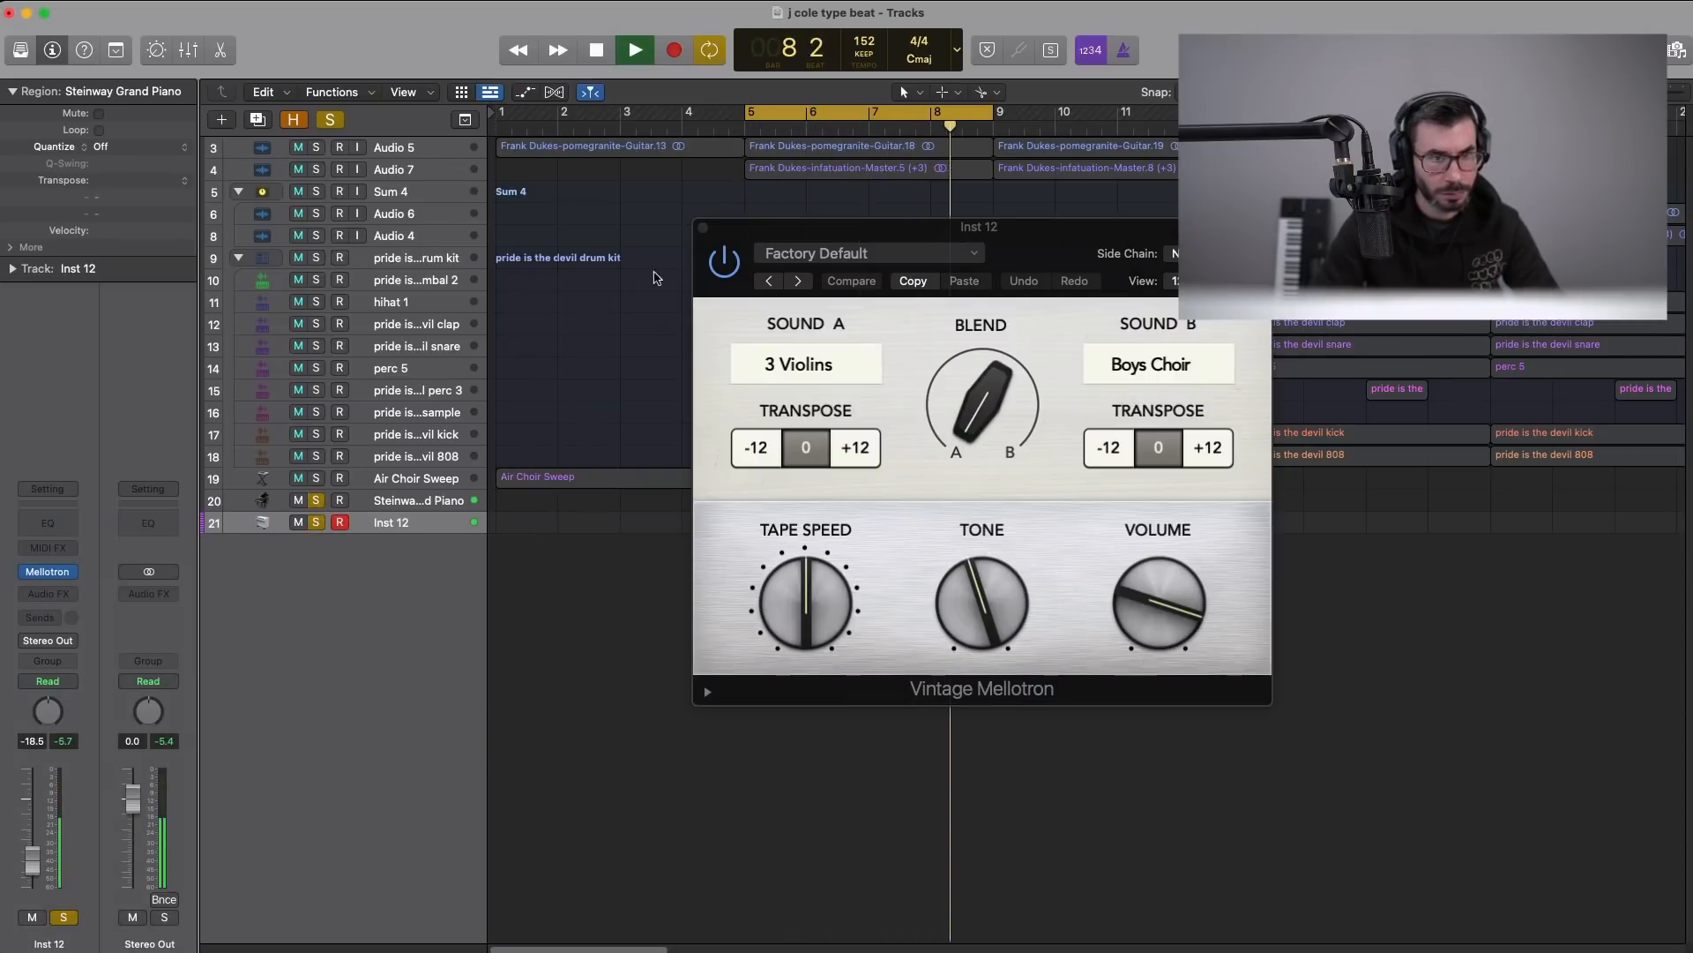
pyautogui.click(704, 226)
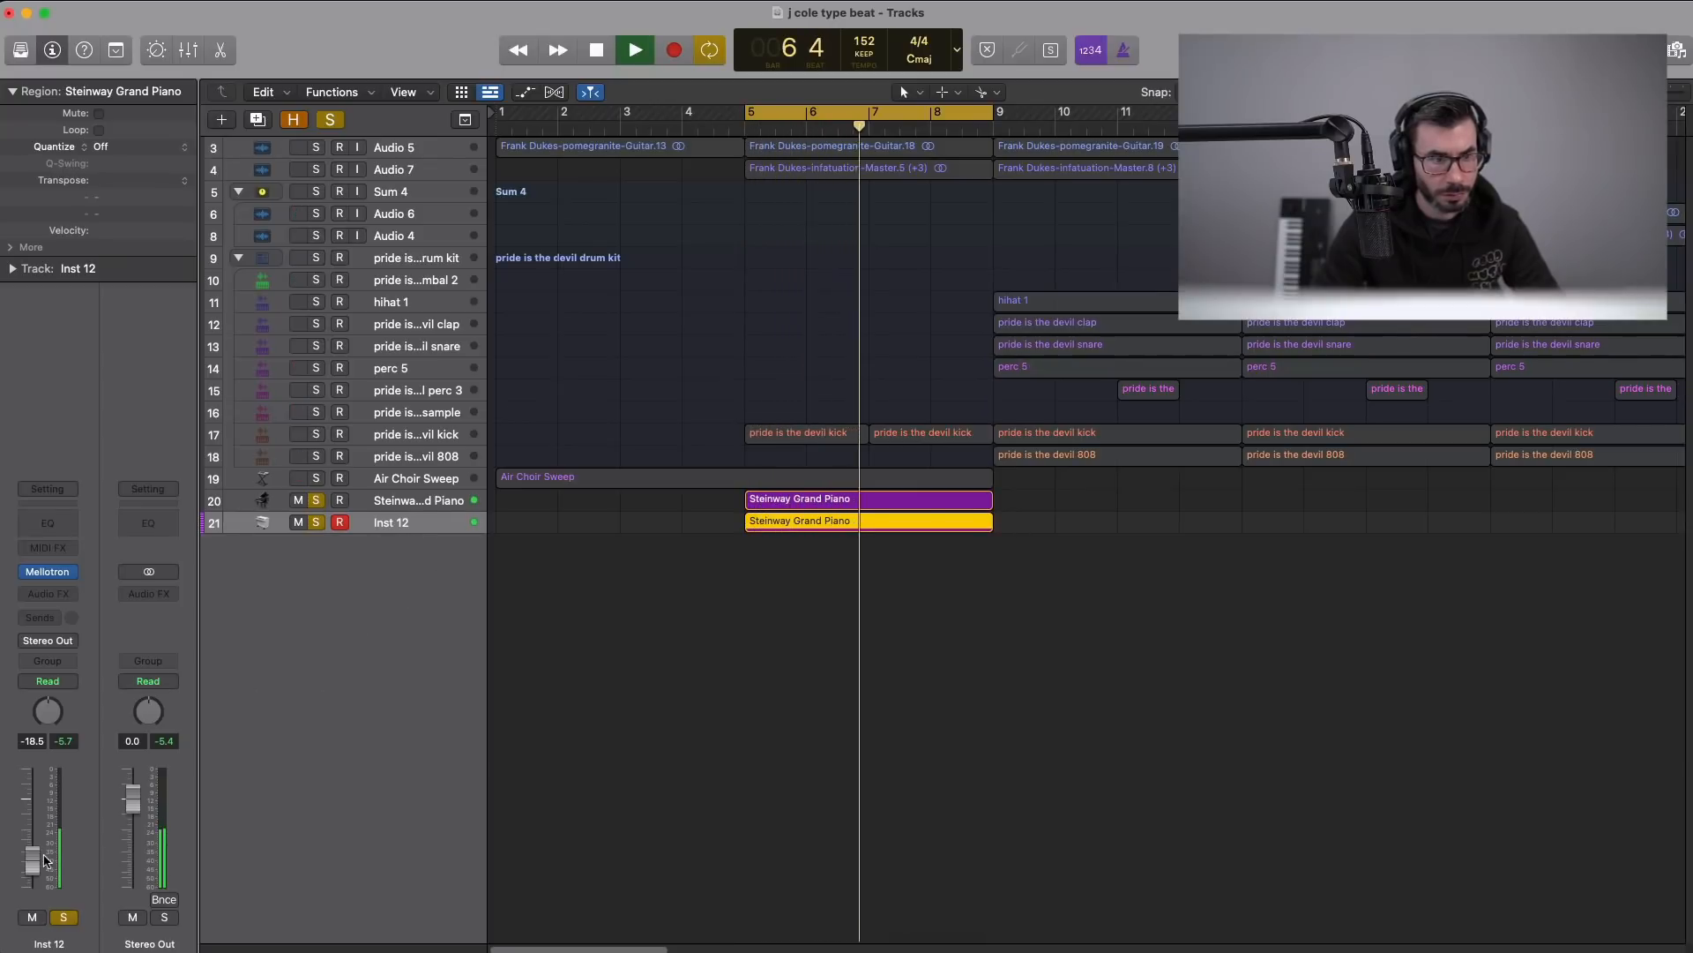
pyautogui.moveTo(33, 861); pyautogui.dragTo(32, 867)
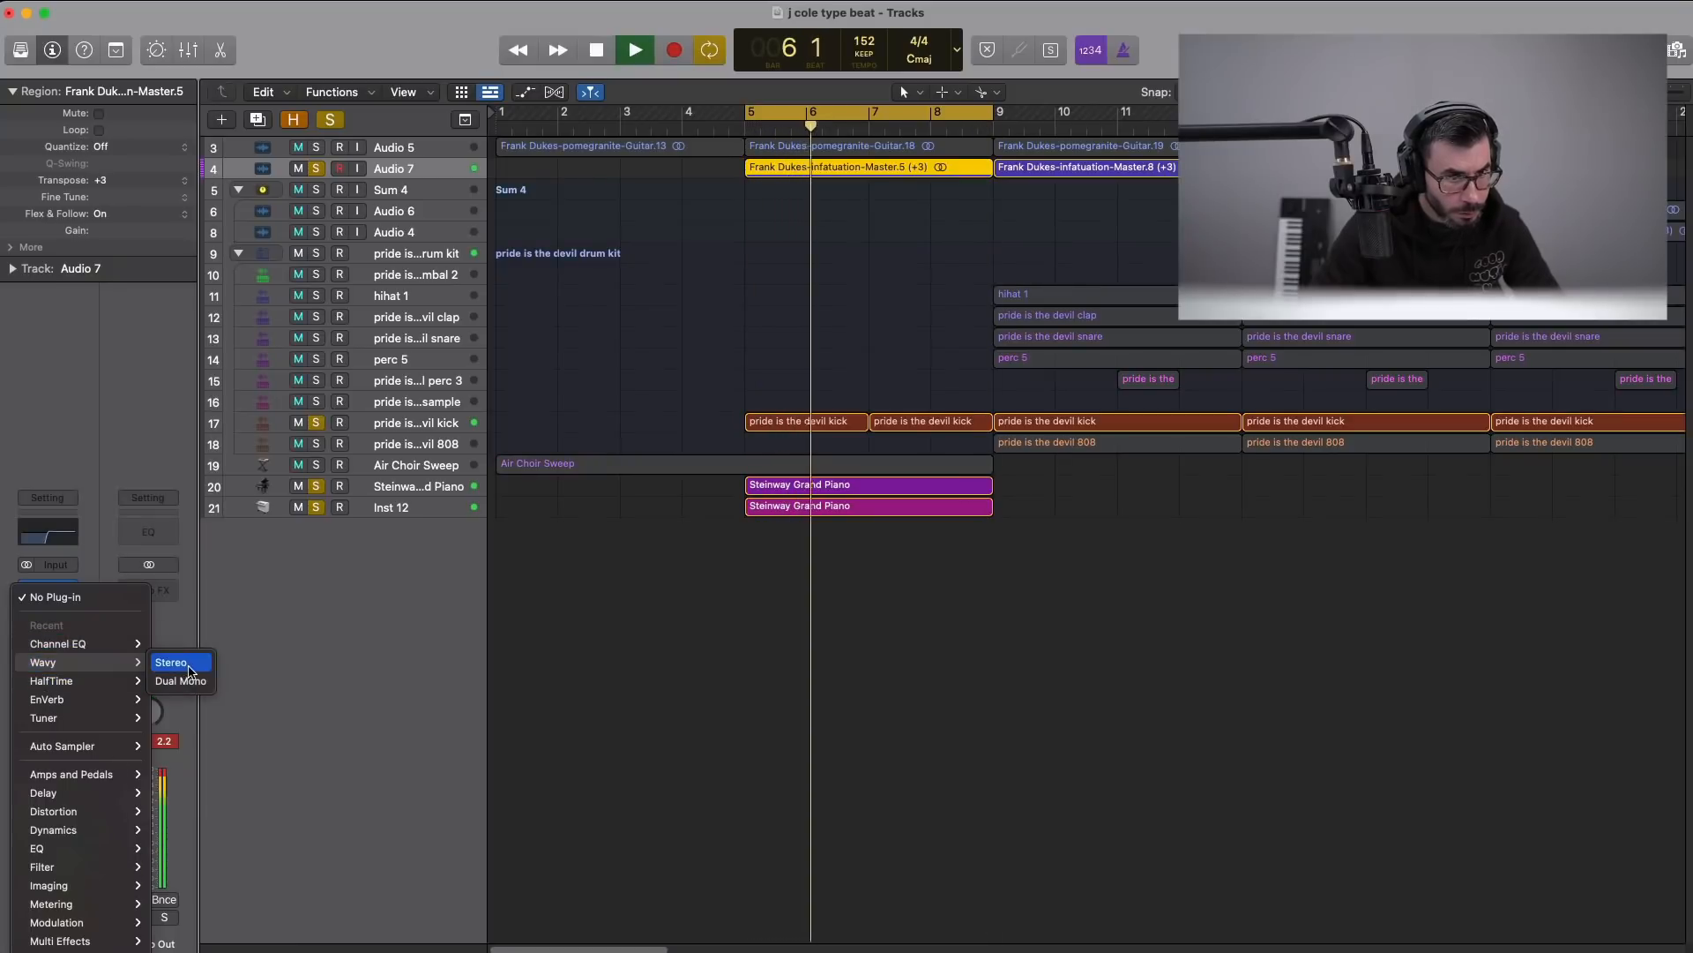
# - Insert a stereo Wavy effect on the Audio 7 track, turn up its main dial and compare it with the bypassed sound
pyautogui.click(188, 670)
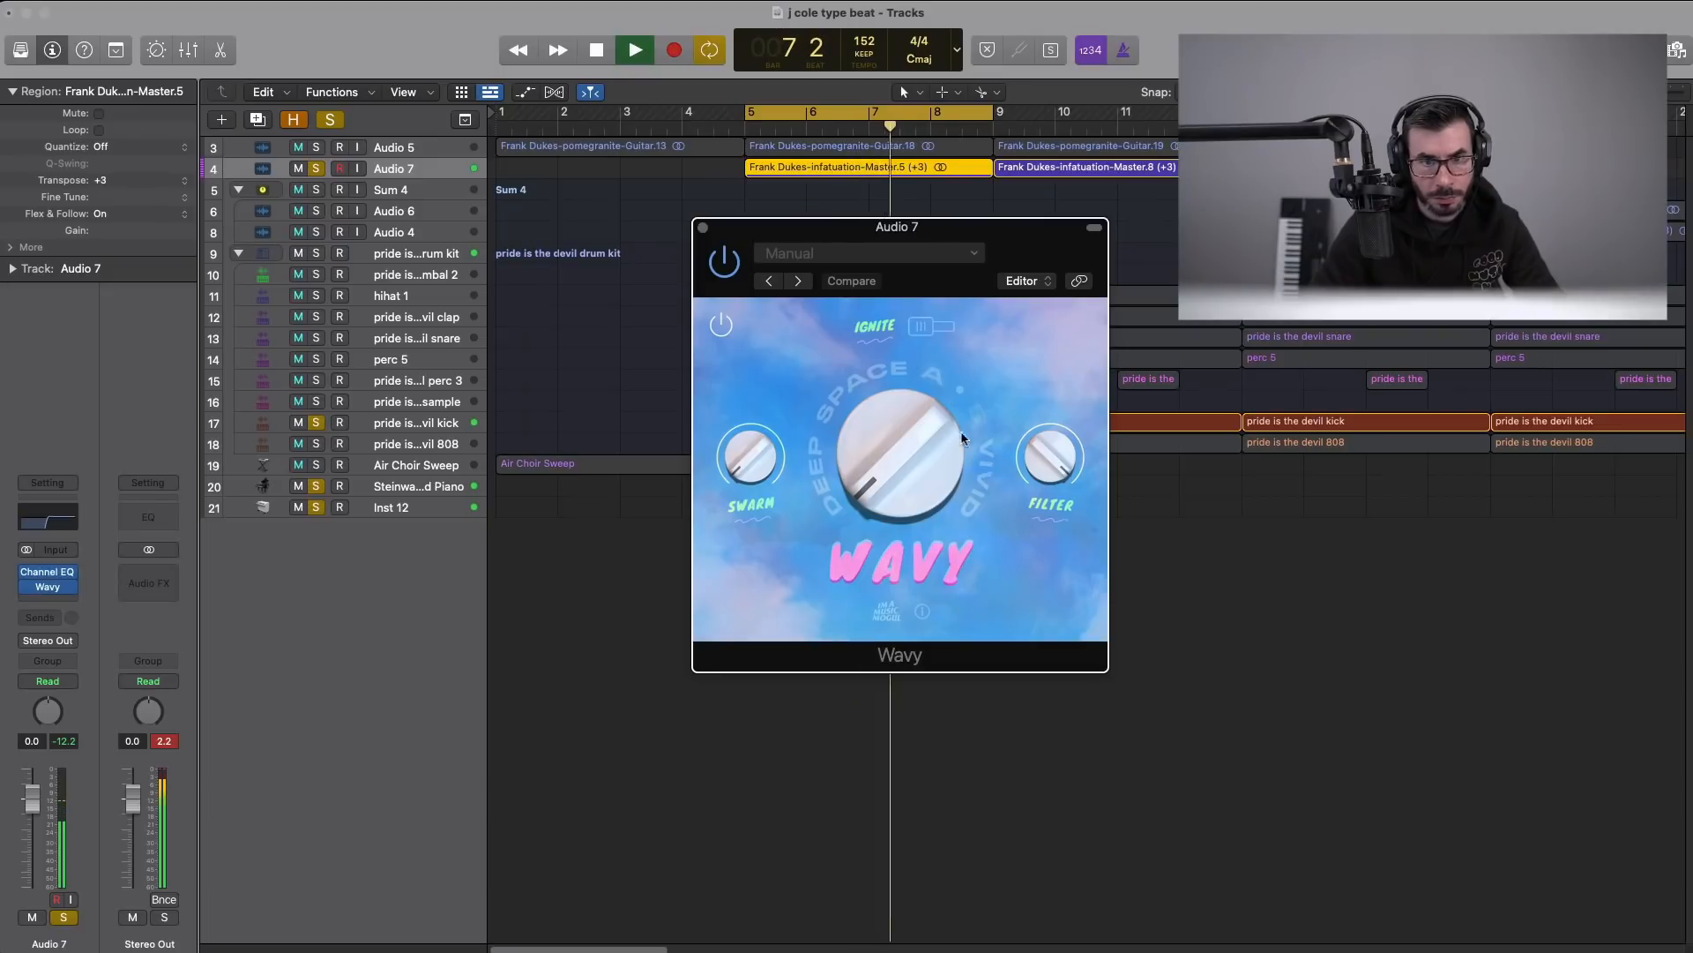
pyautogui.moveTo(827, 490); pyautogui.dragTo(893, 340)
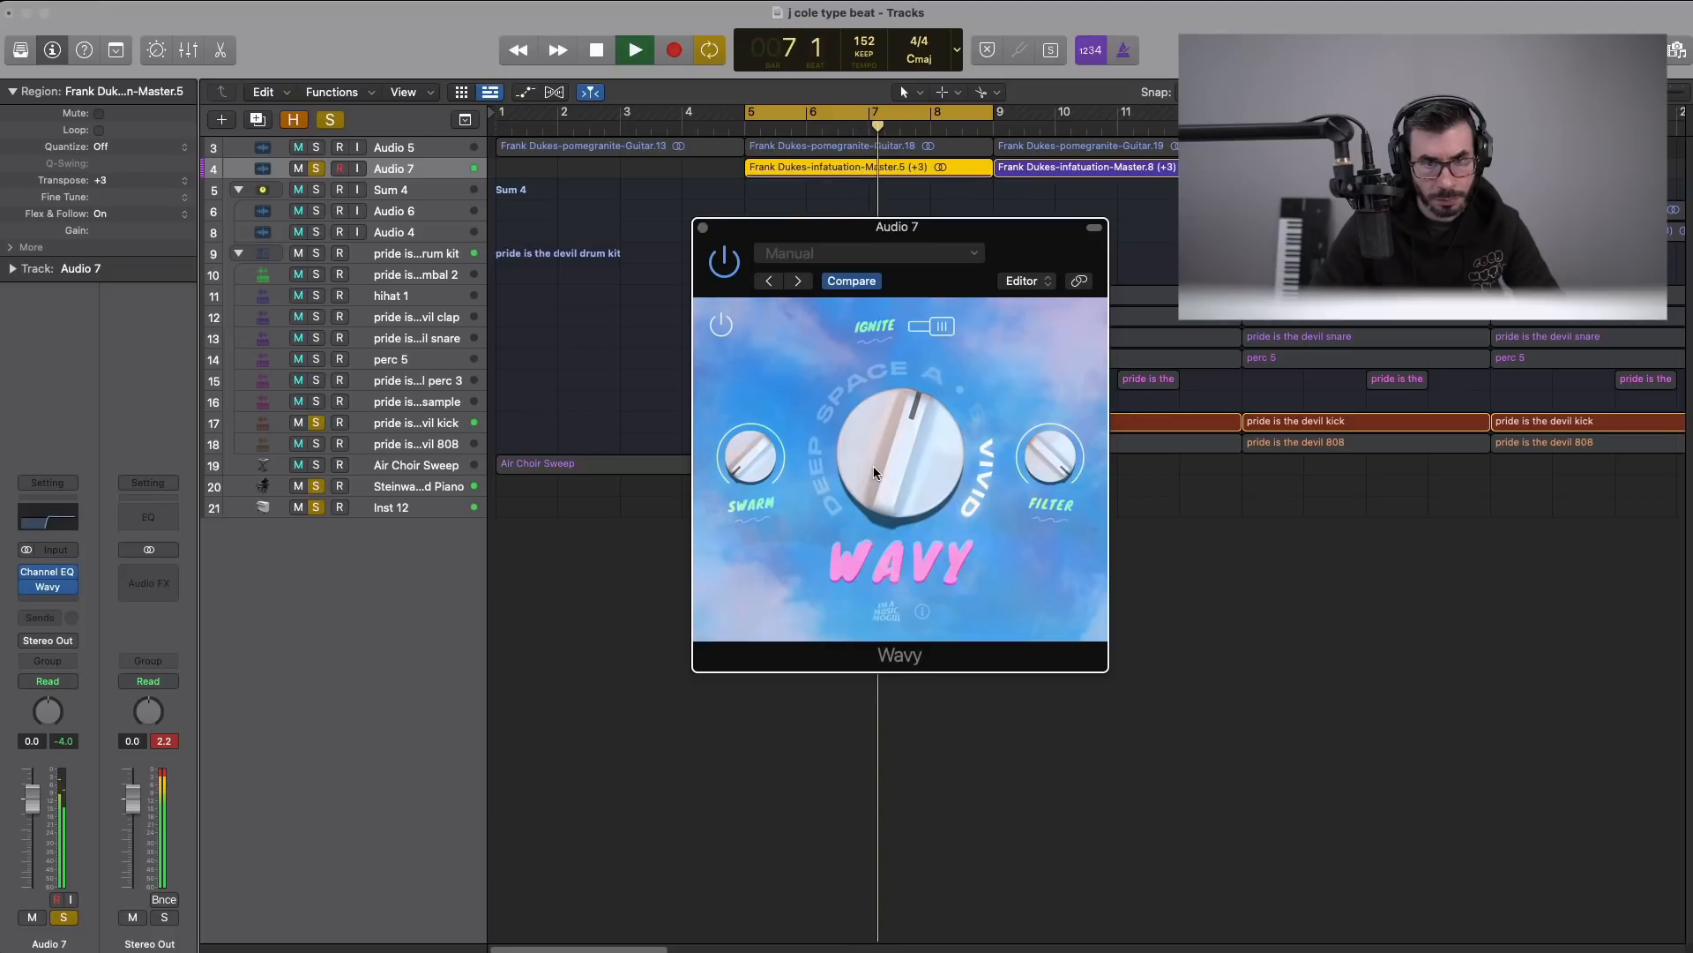
pyautogui.click(721, 329)
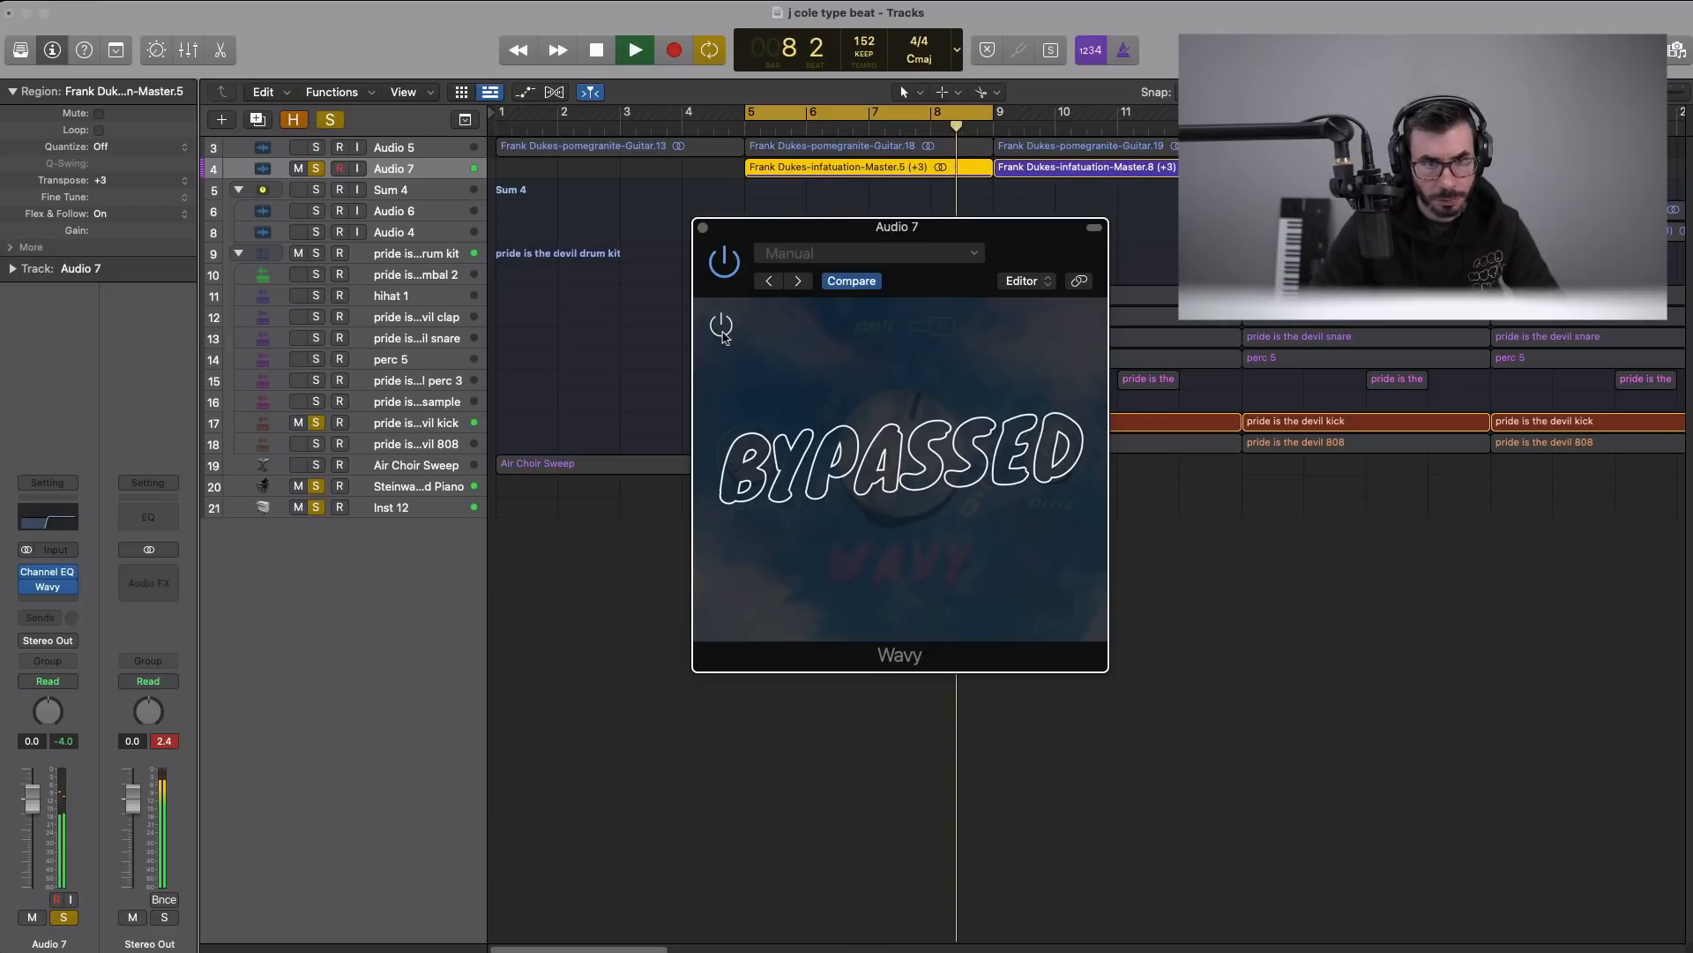
pyautogui.click(721, 328)
pyautogui.click(703, 229)
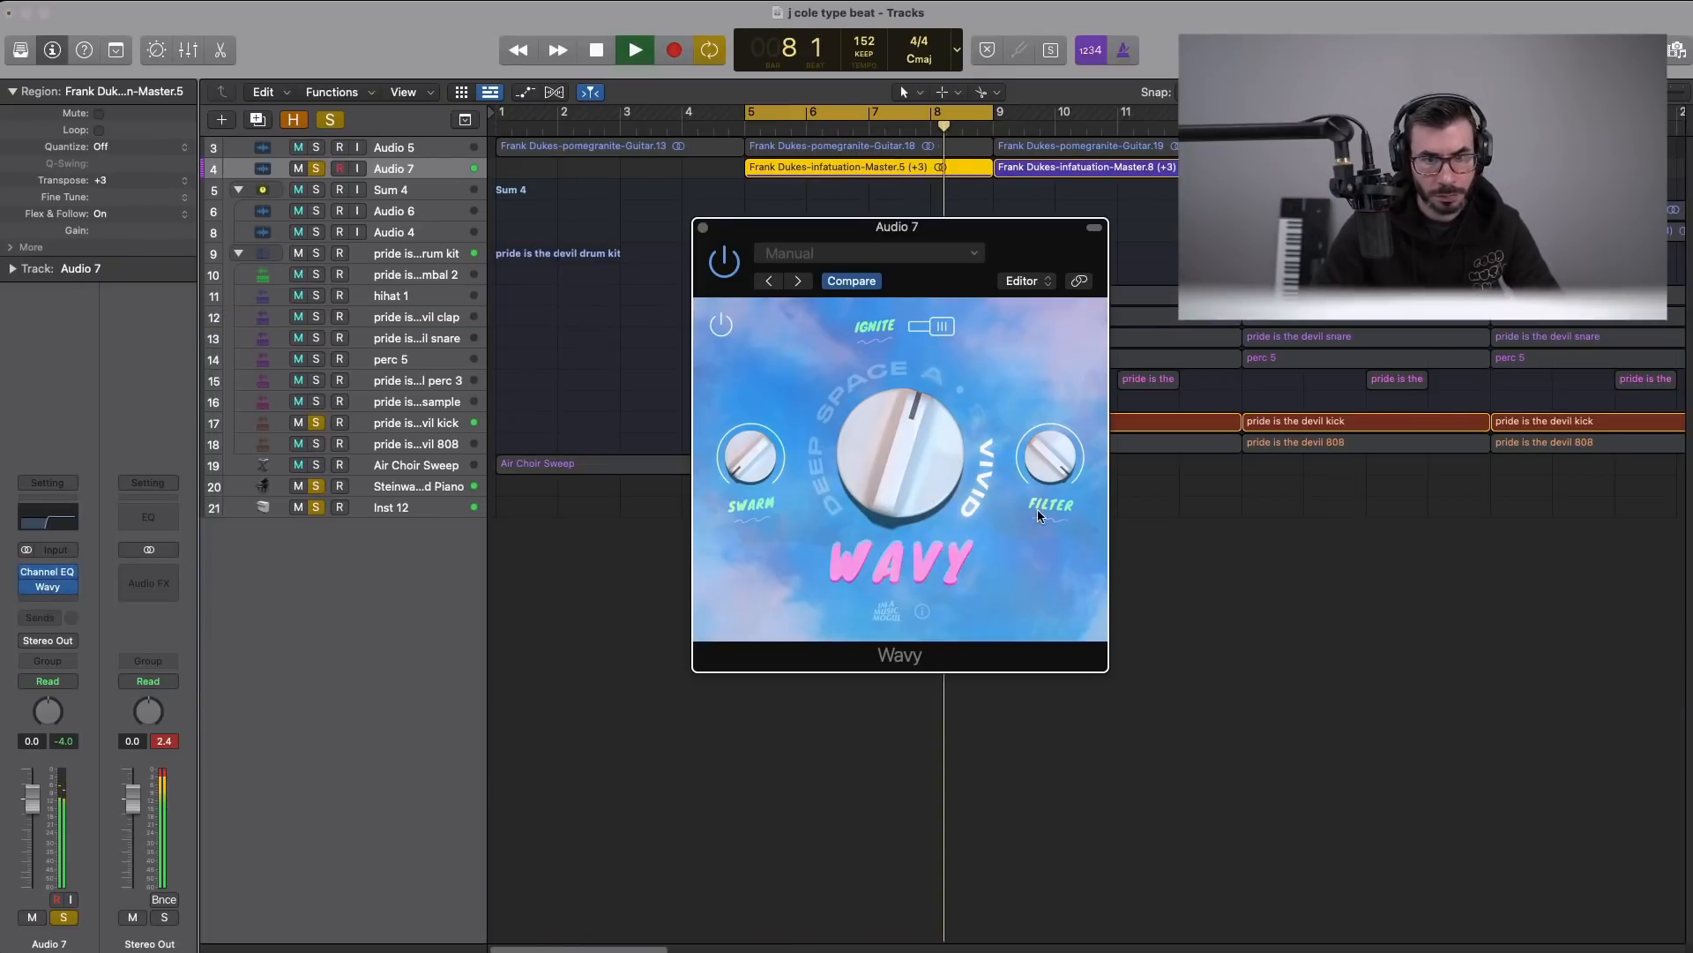
# - Turn Wavy's main dial on Audio 7 slightly further up and close the plug-in
pyautogui.click(48, 587)
pyautogui.moveTo(929, 398); pyautogui.dragTo(902, 429)
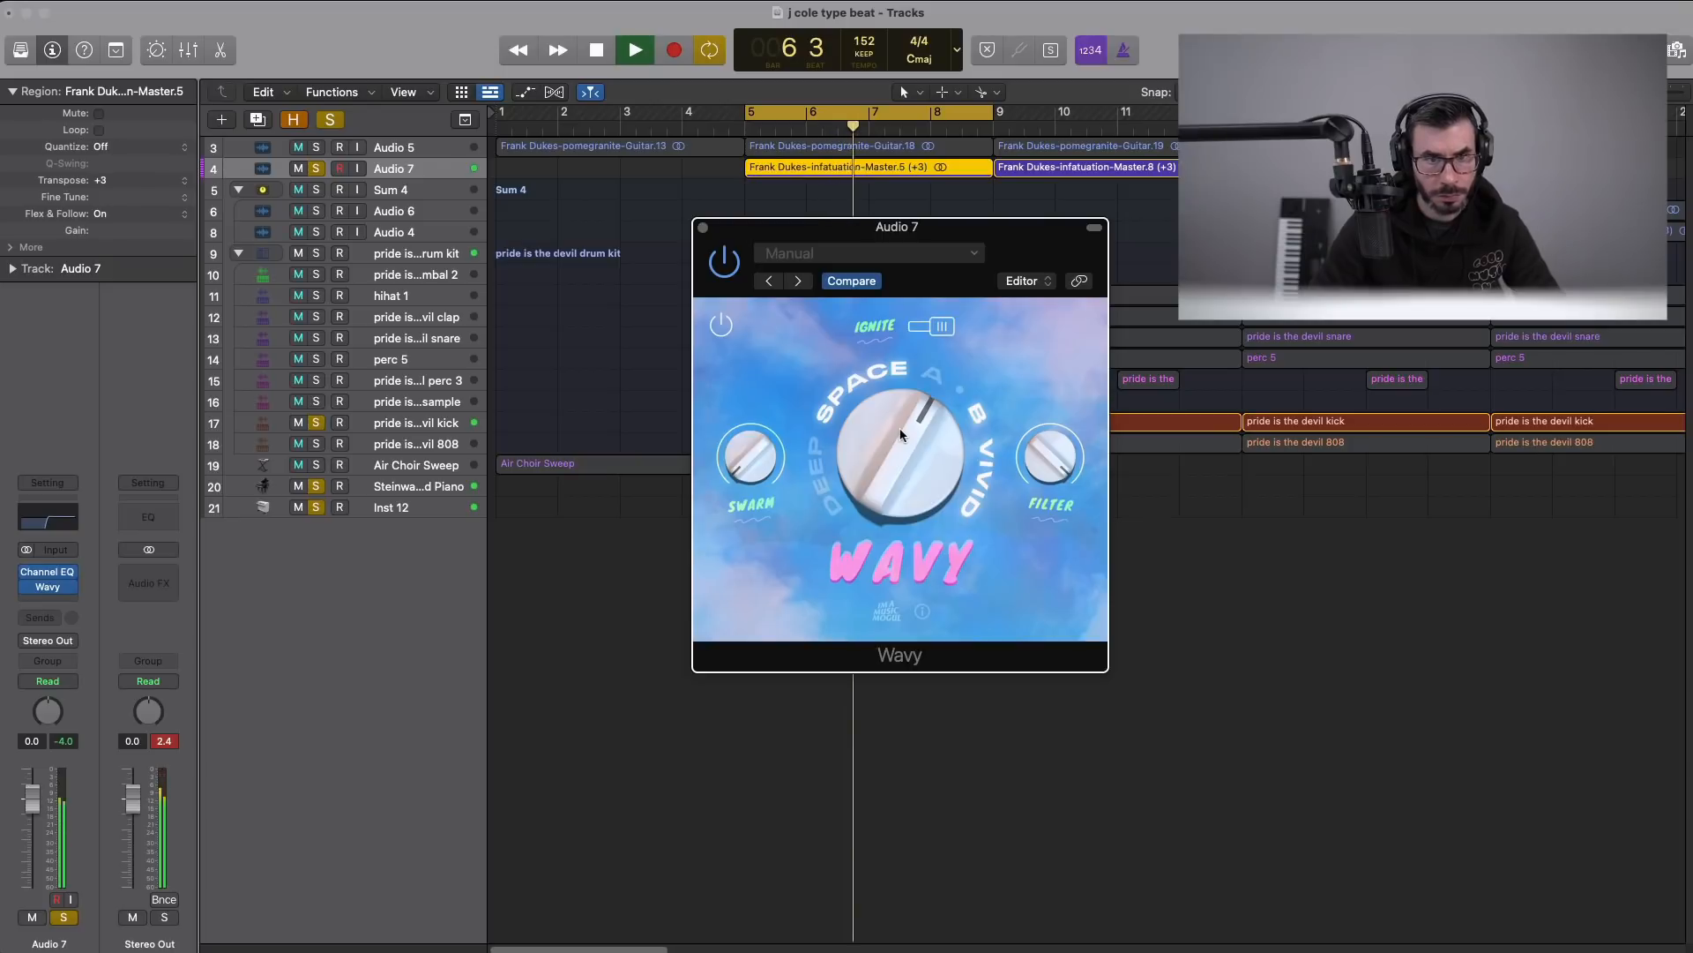
pyautogui.click(706, 229)
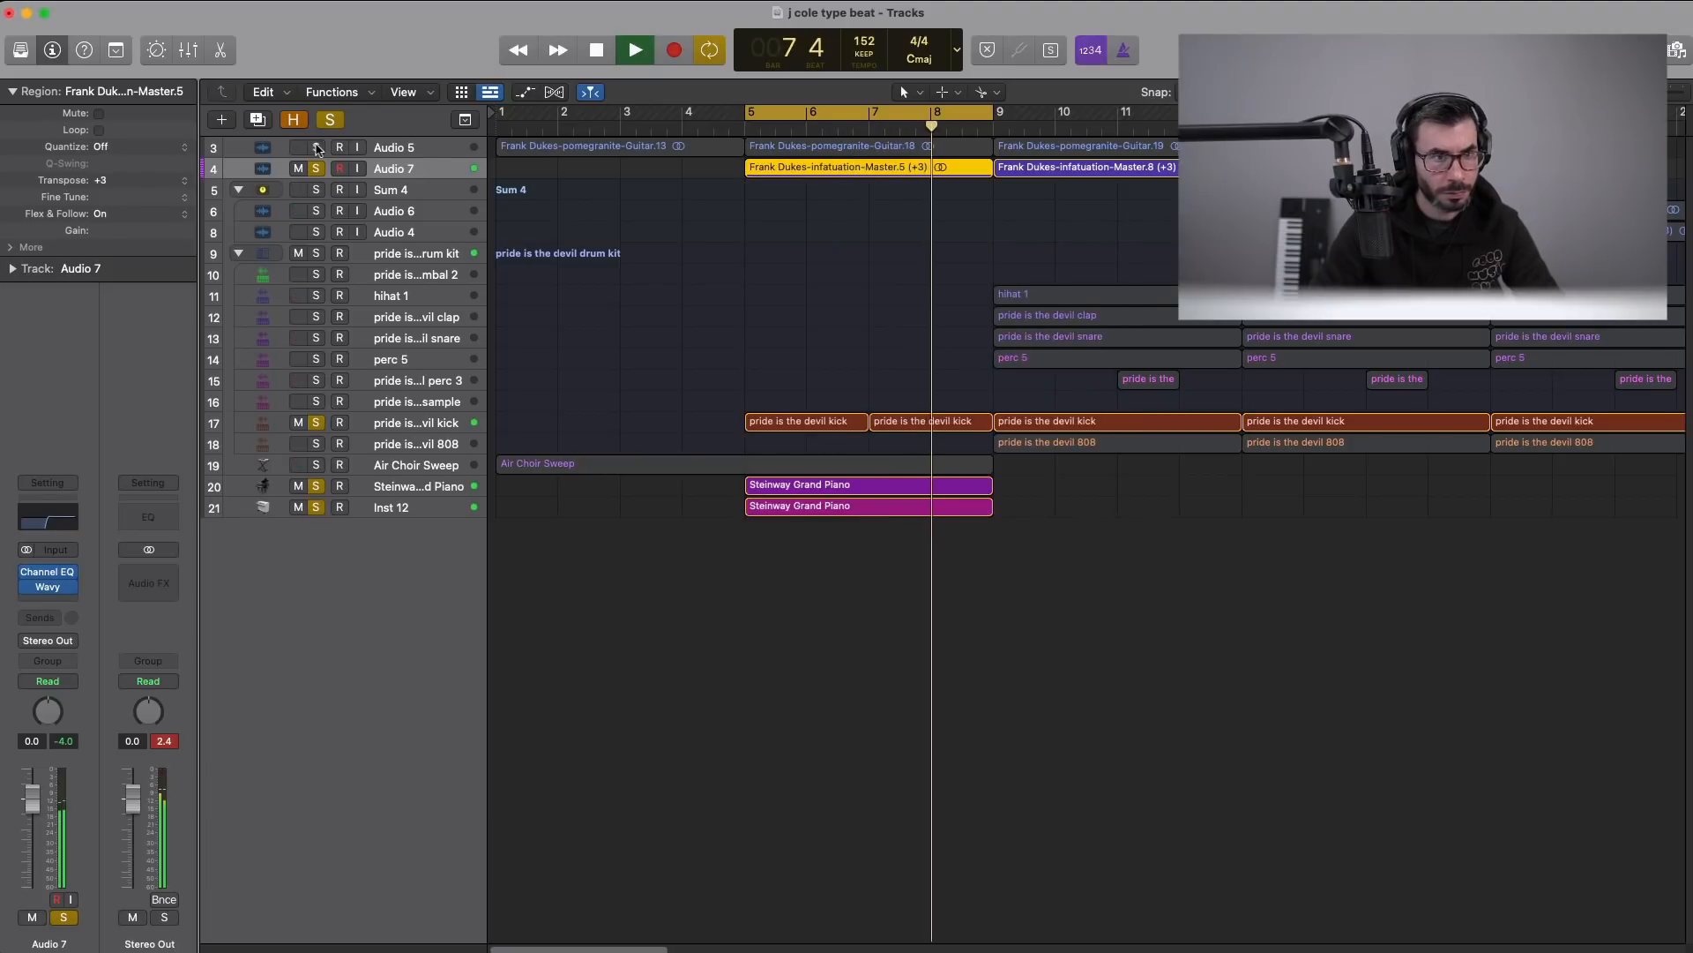
# - Add the Sampld plug-in after EnVerb on the Audio 5 guitar track
pyautogui.click(441, 148)
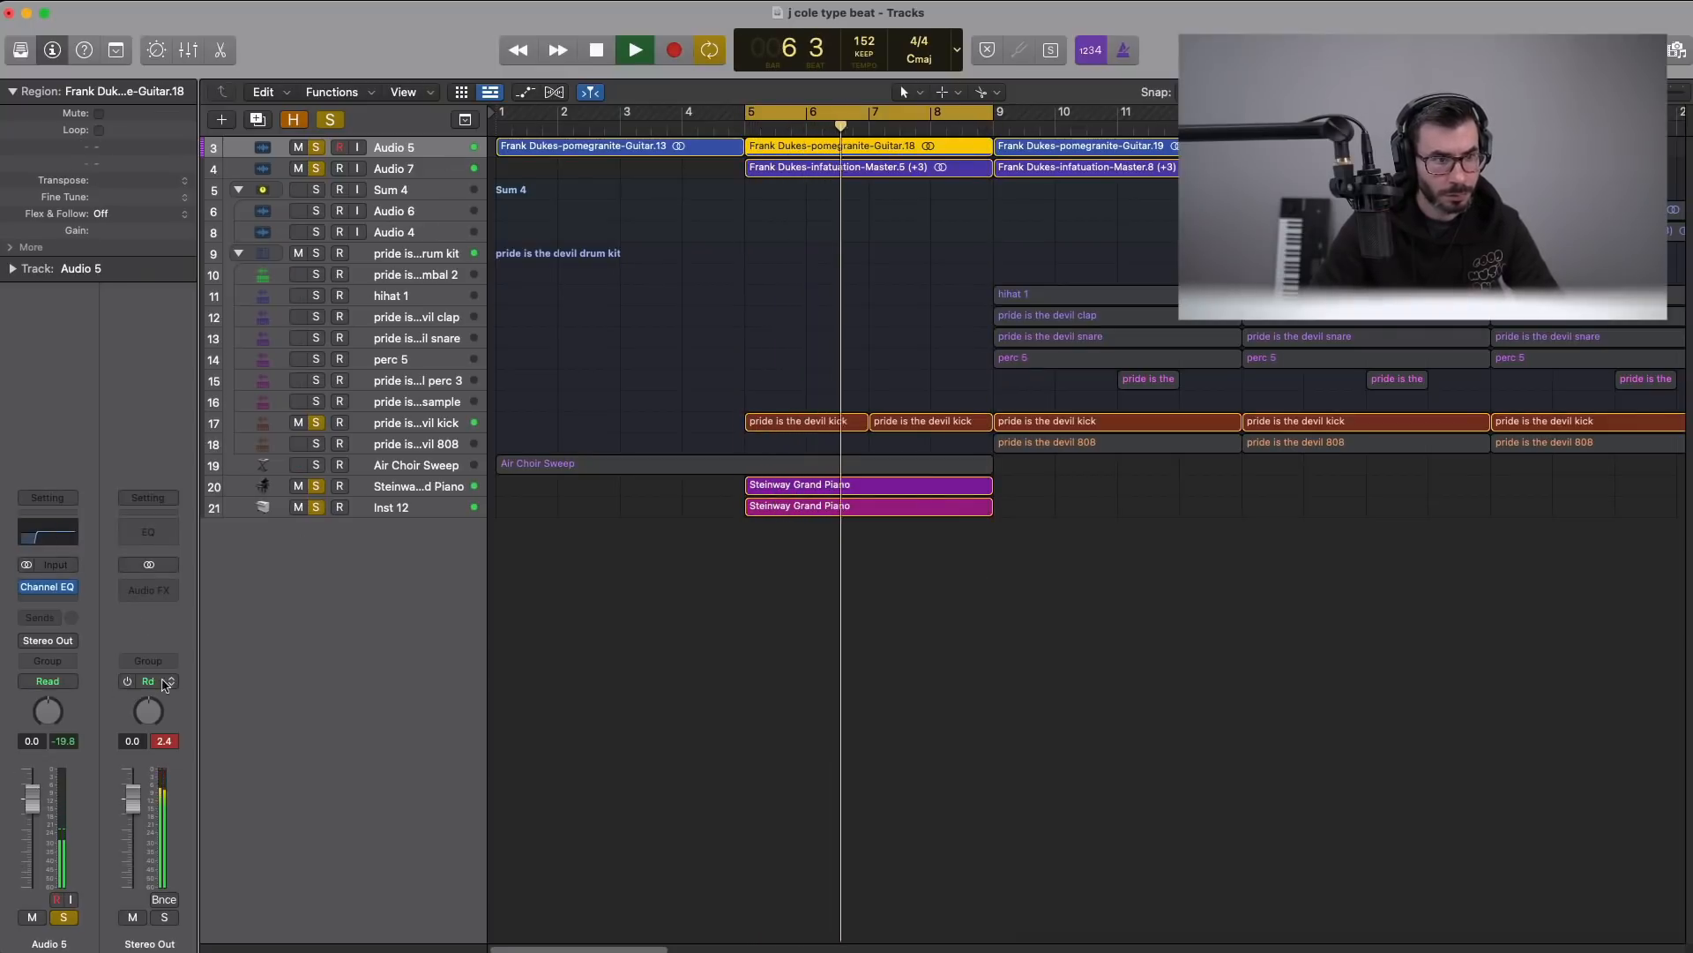
pyautogui.click(22, 50)
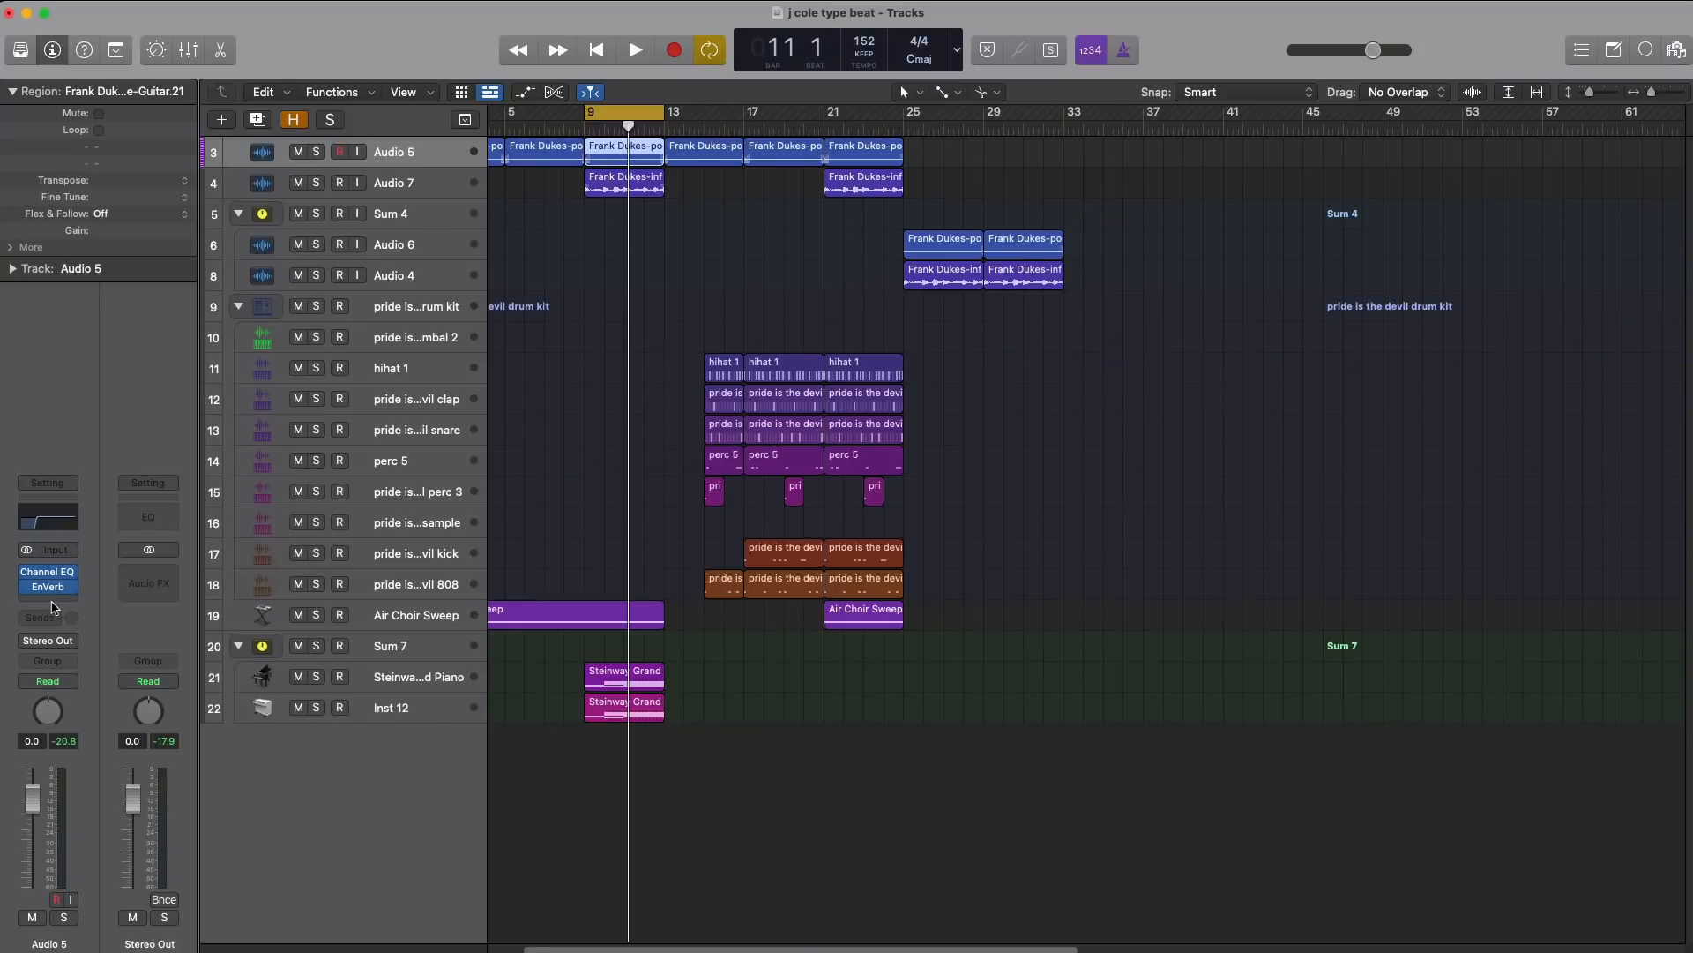
pyautogui.click(54, 607)
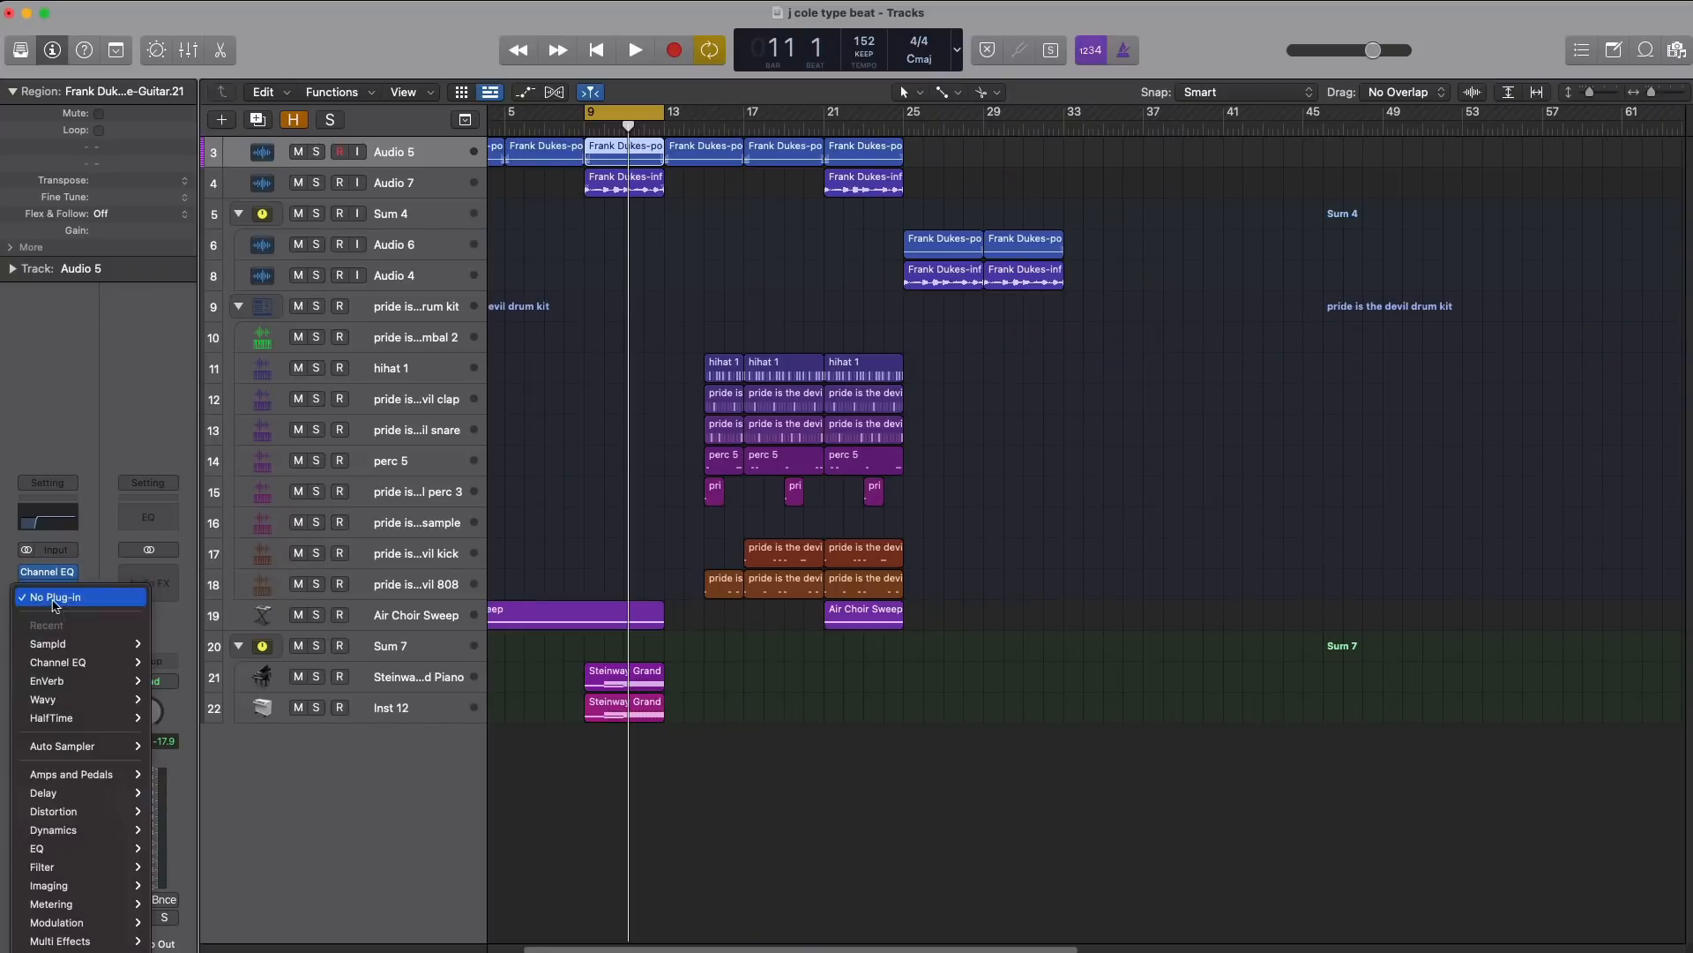
pyautogui.click(664, 360)
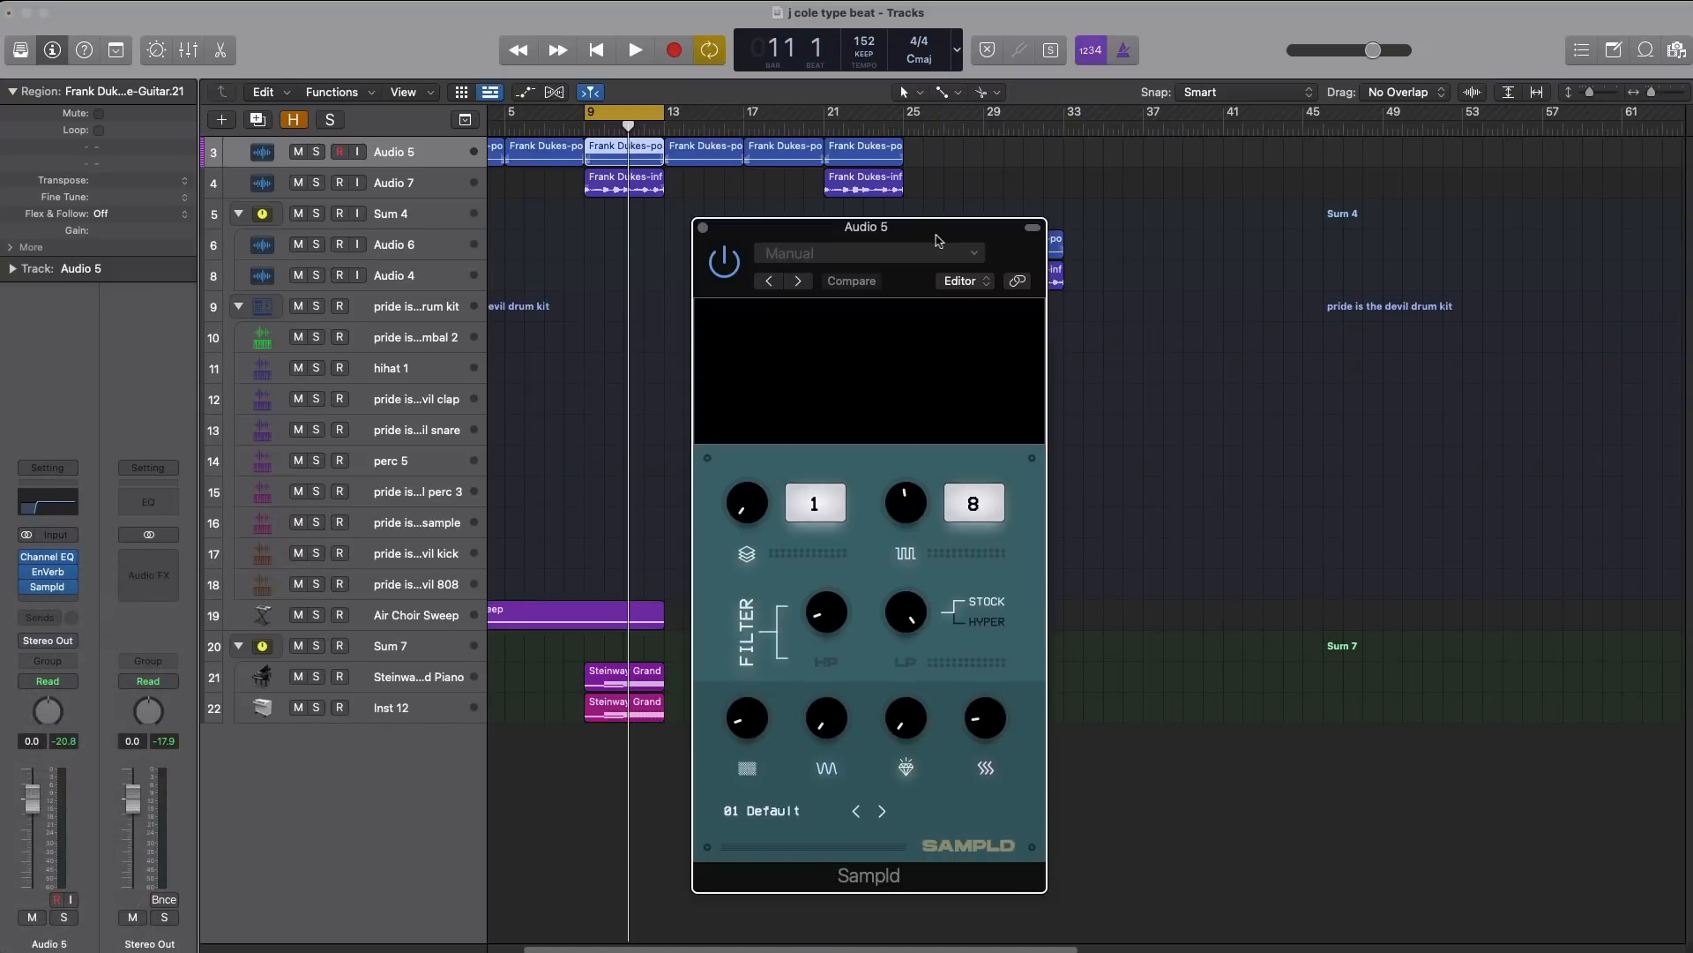
# - Audition Audio 5 in solo while adjusting Sampld's effect controls, and close the plug-in and end the solo
pyautogui.moveTo(934, 237); pyautogui.dragTo(941, 210)
pyautogui.click(316, 152)
pyautogui.press('space')
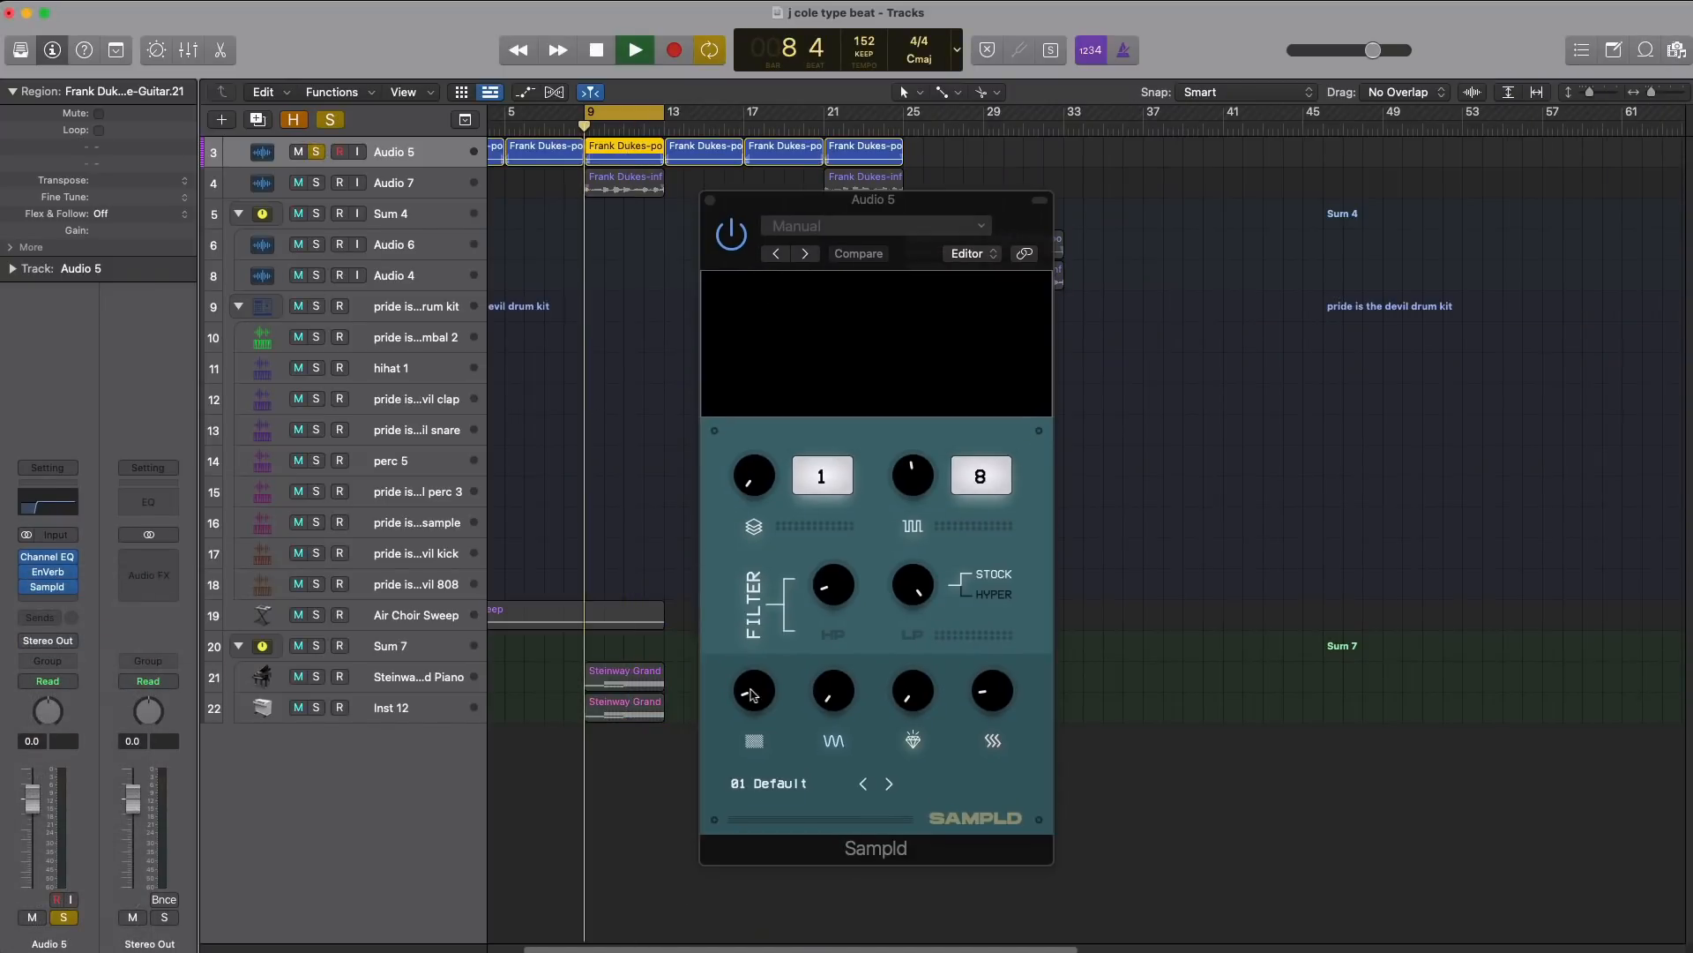
pyautogui.click(915, 524)
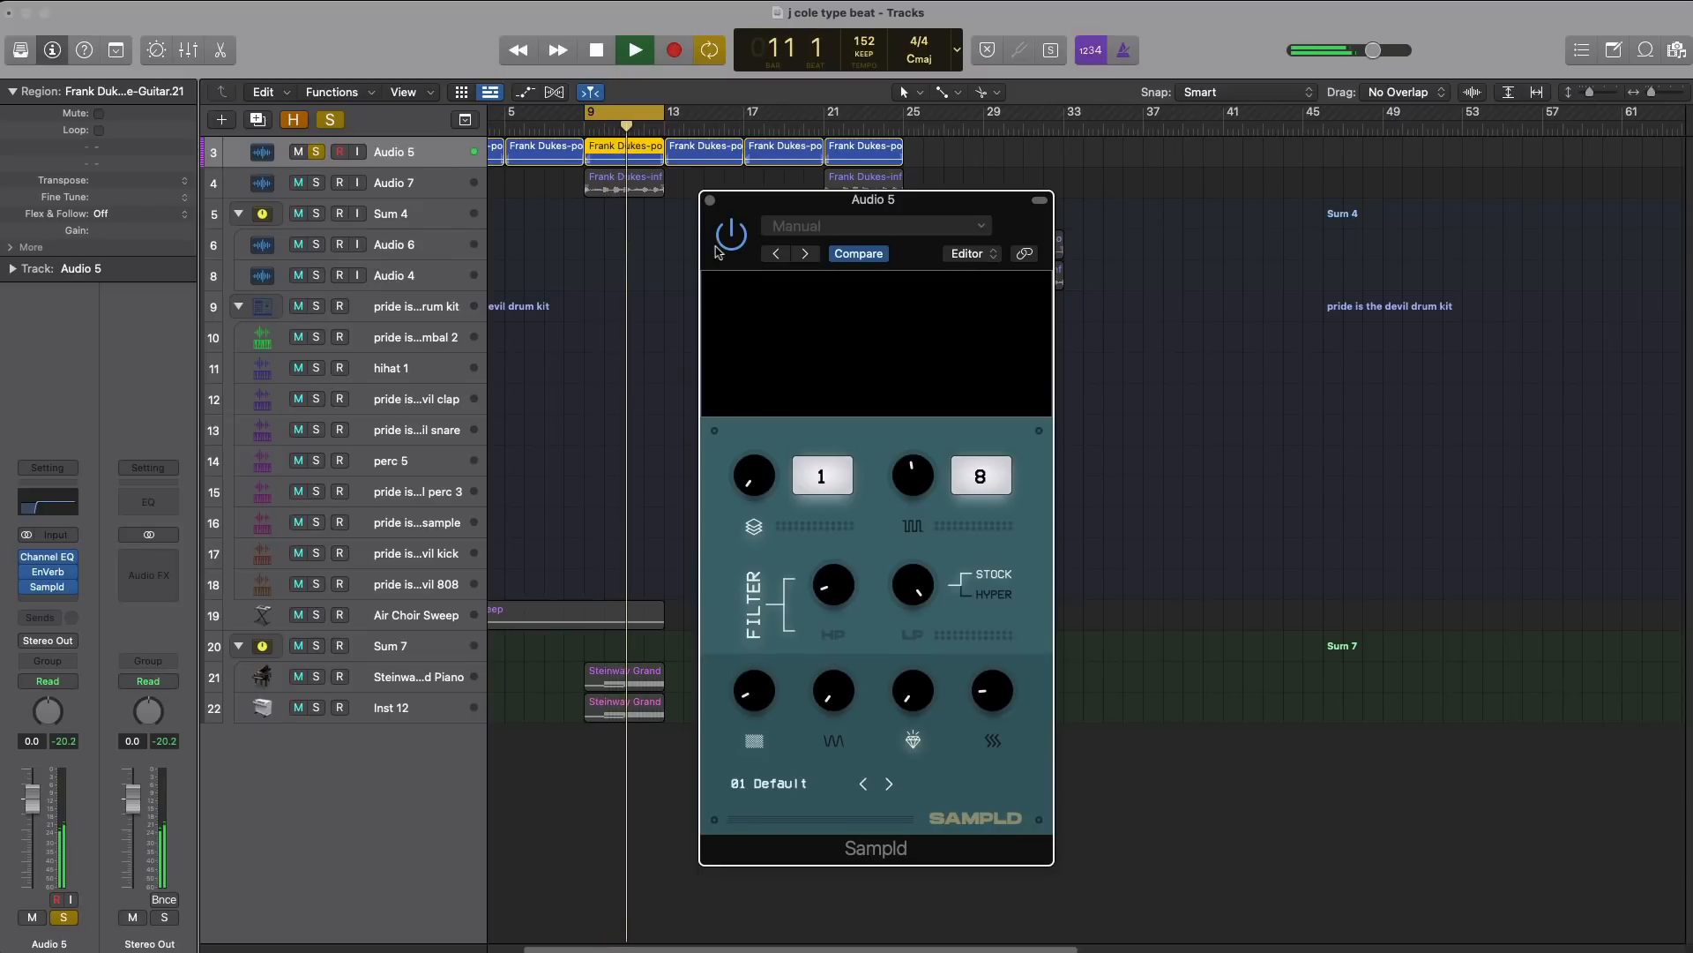
pyautogui.click(711, 201)
pyautogui.press('s')
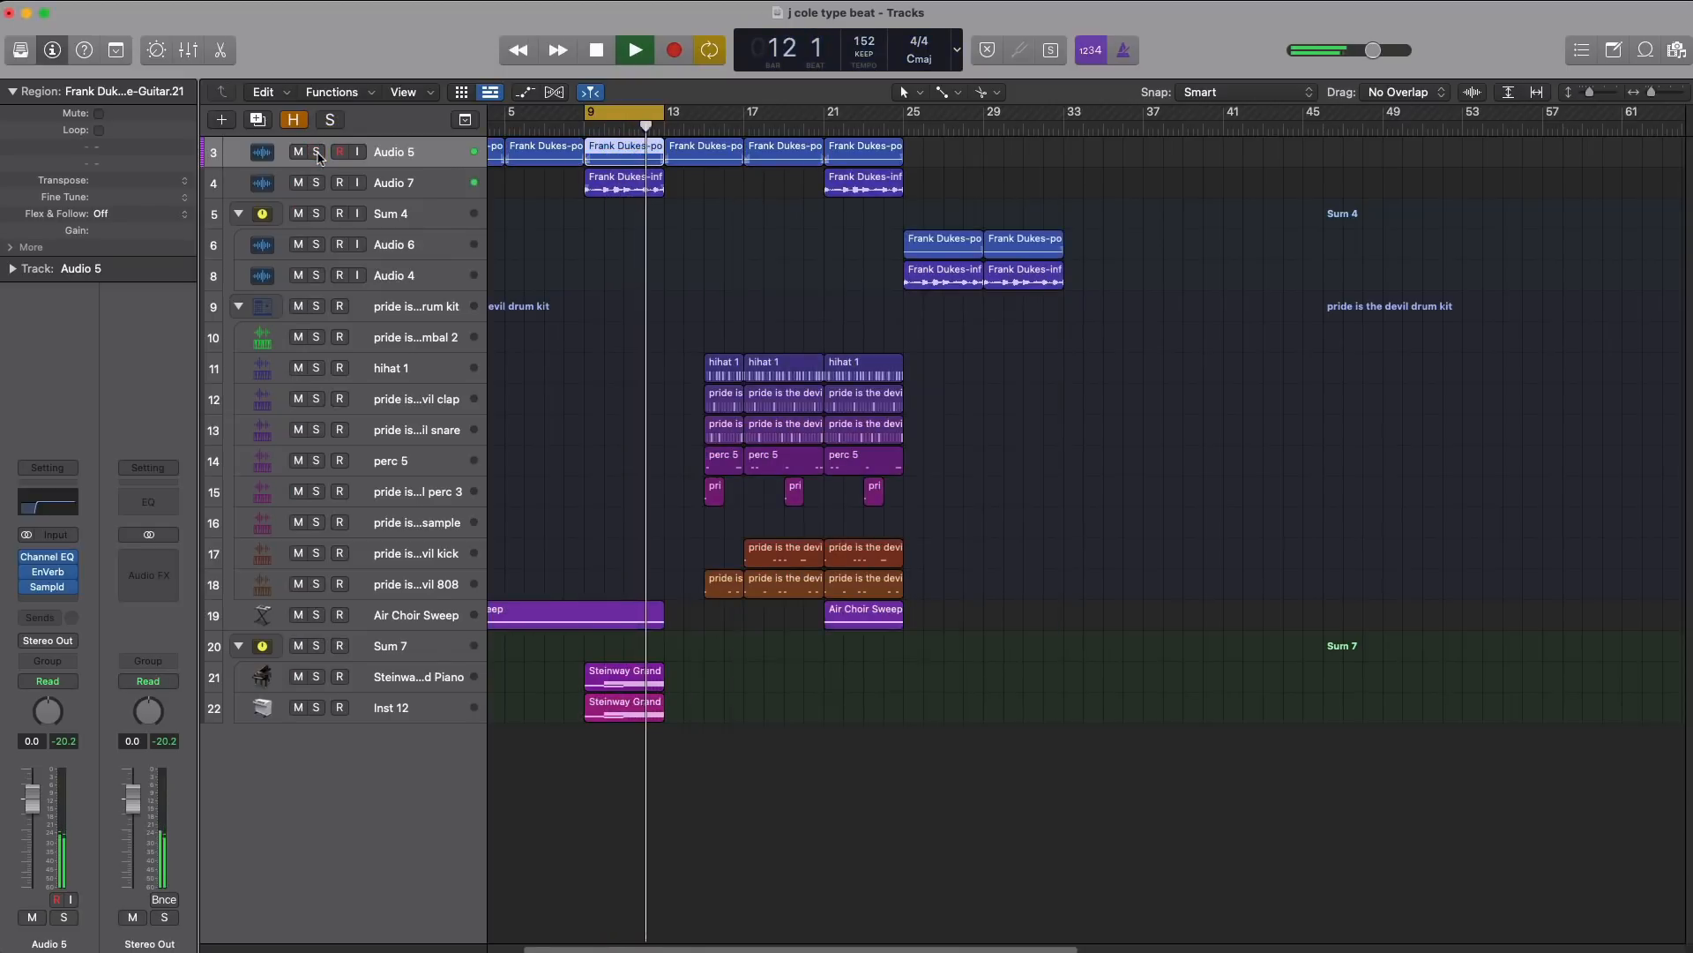
# - Turn off the bars 9 to 13 cycle and select the Audio 7 track
pyautogui.click(635, 110)
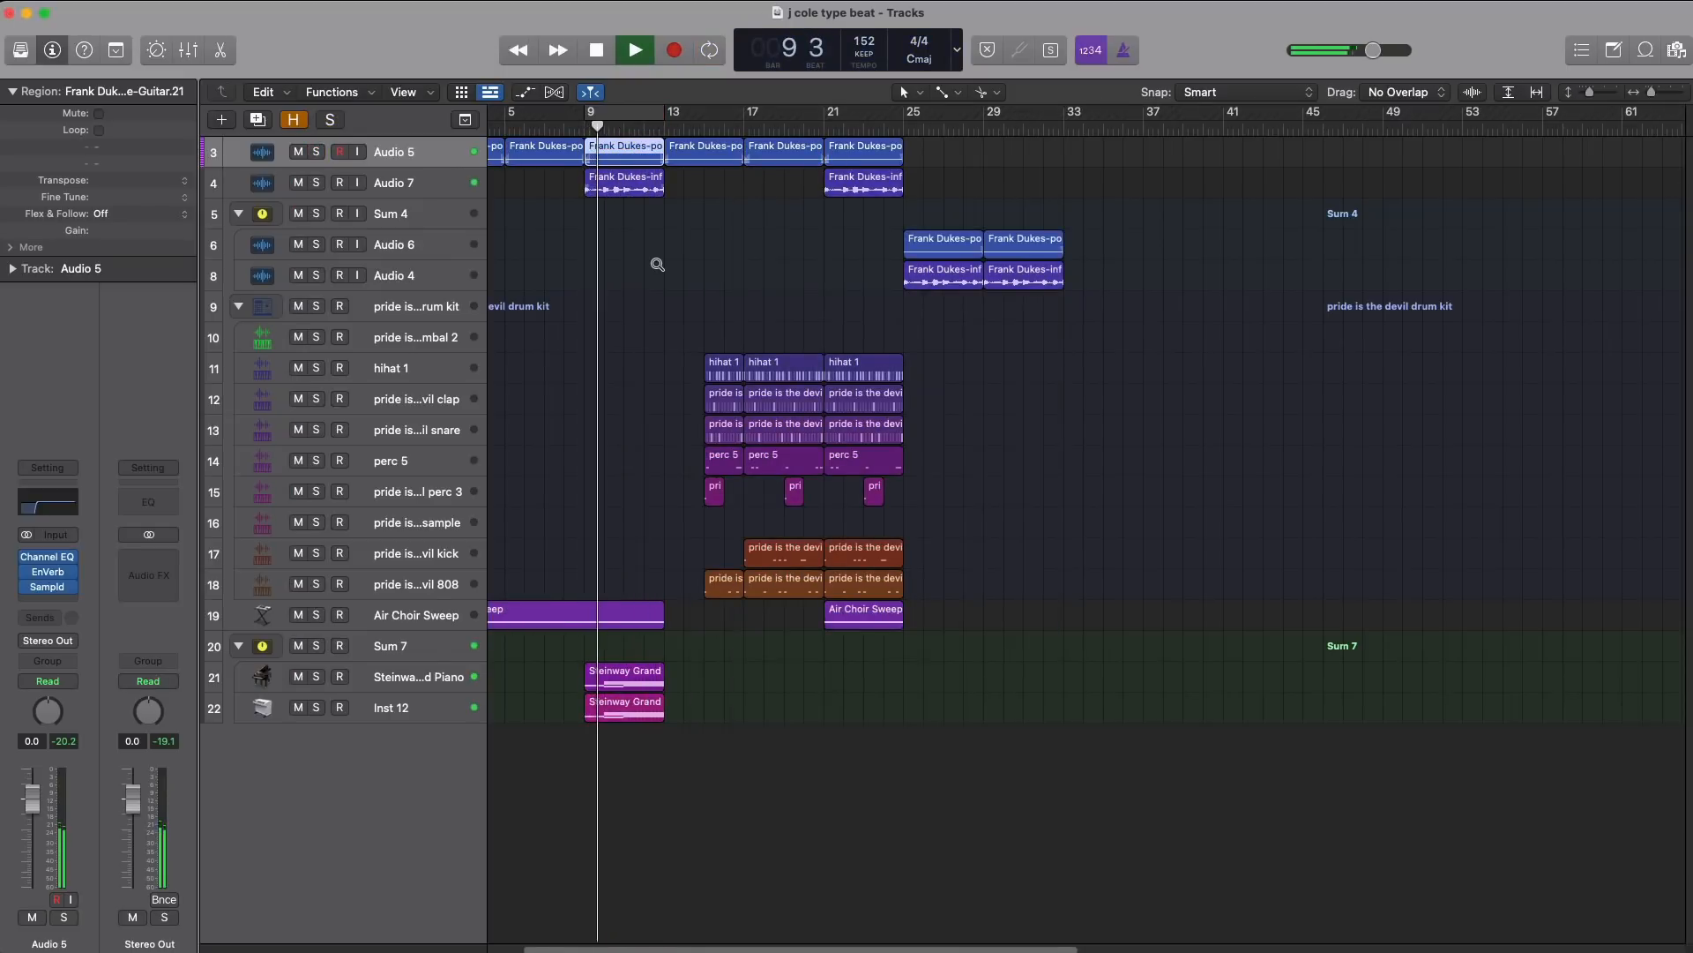
pyautogui.scroll(-2, 657, 265)
pyautogui.click(357, 191)
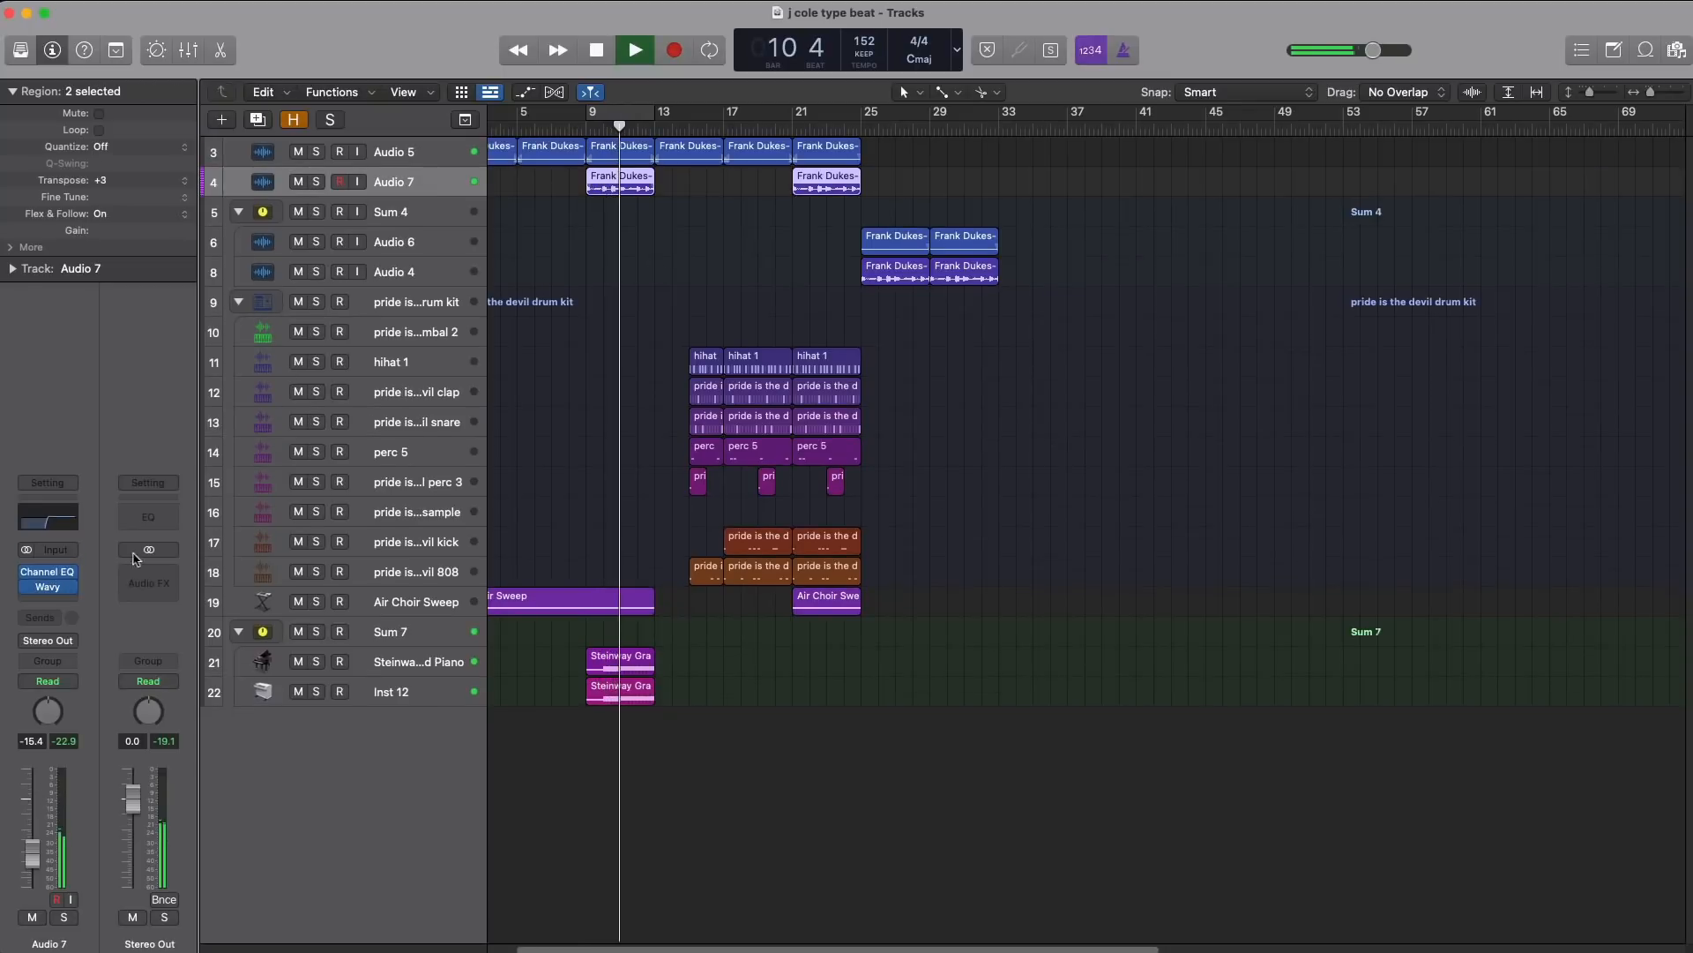